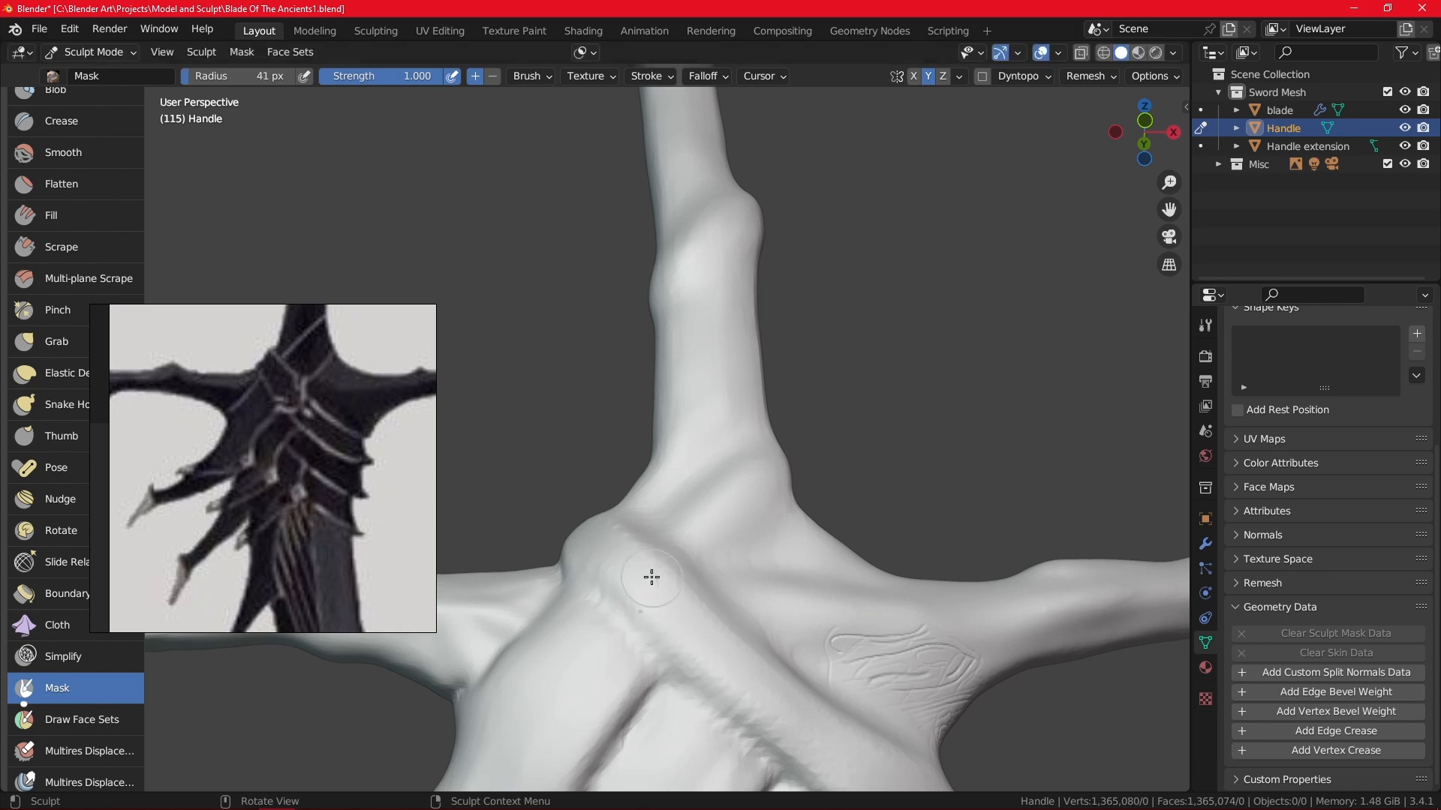
# Mask a short stretch of the diagonal band below the grip and try to pull the surrounding surface with the Grab brush.
pyautogui.moveTo(671, 623)
pyautogui.mouseDown()
pyautogui.moveTo(662, 574)
pyautogui.moveTo(618, 559)
pyautogui.moveTo(667, 623)
pyautogui.mouseUp()
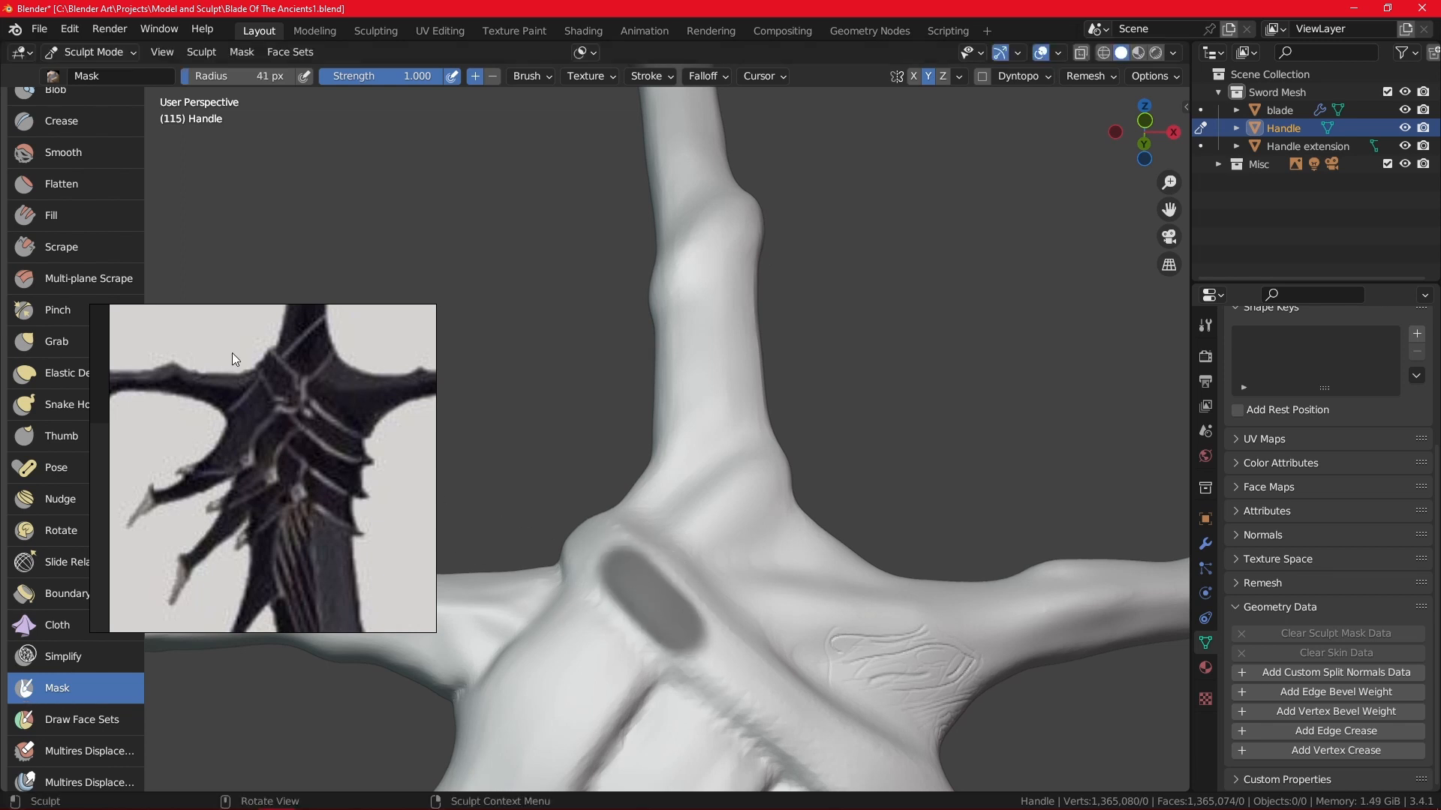
pyautogui.click(60, 341)
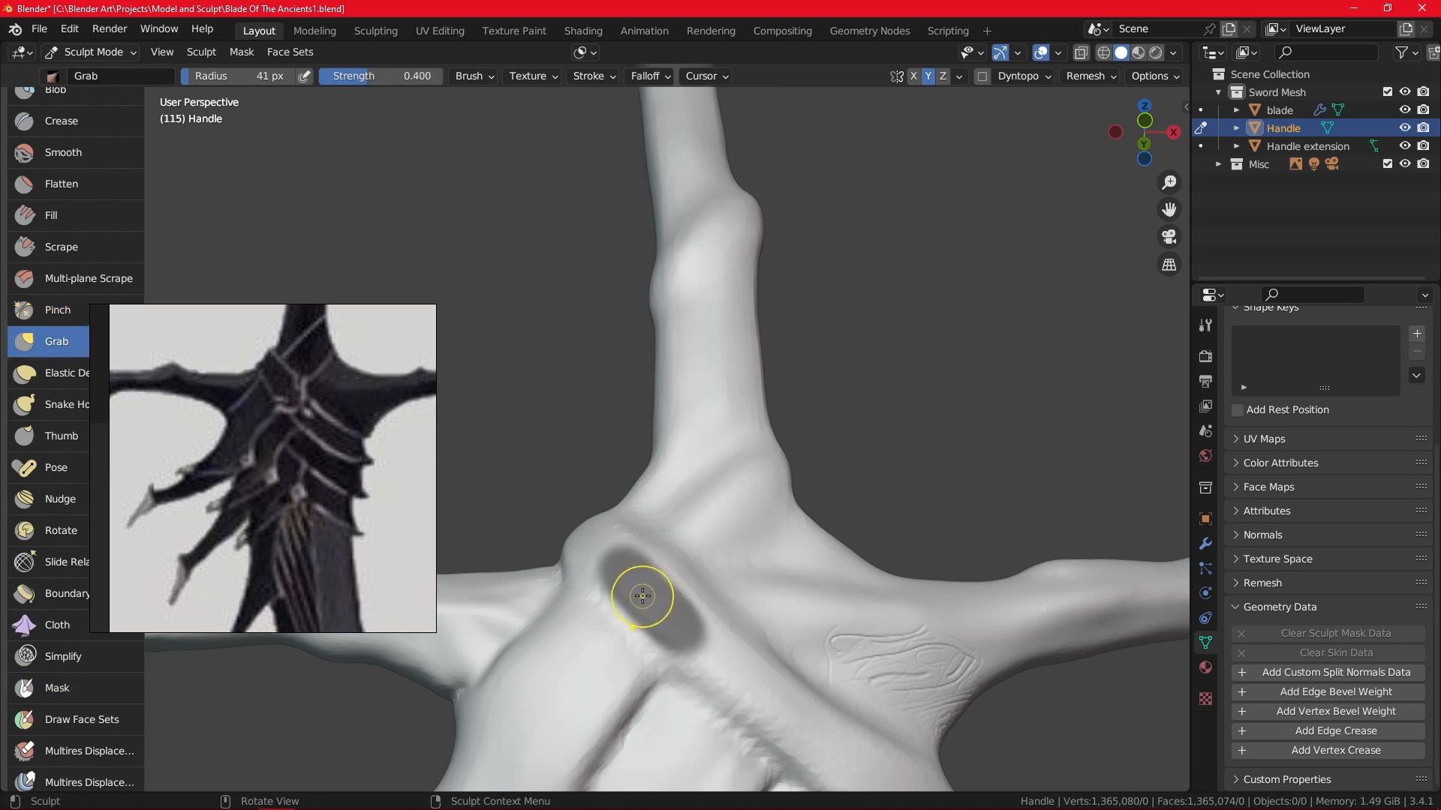
pyautogui.moveTo(665, 574); pyautogui.dragTo(621, 620)
pyautogui.moveTo(547, 587)
pyautogui.mouseDown()
pyautogui.moveTo(598, 547)
pyautogui.moveTo(621, 554)
pyautogui.mouseUp()
pyautogui.moveTo(669, 562); pyautogui.dragTo(671, 595)
pyautogui.moveTo(711, 589); pyautogui.dragTo(704, 620)
pyautogui.moveTo(741, 625); pyautogui.dragTo(697, 673)
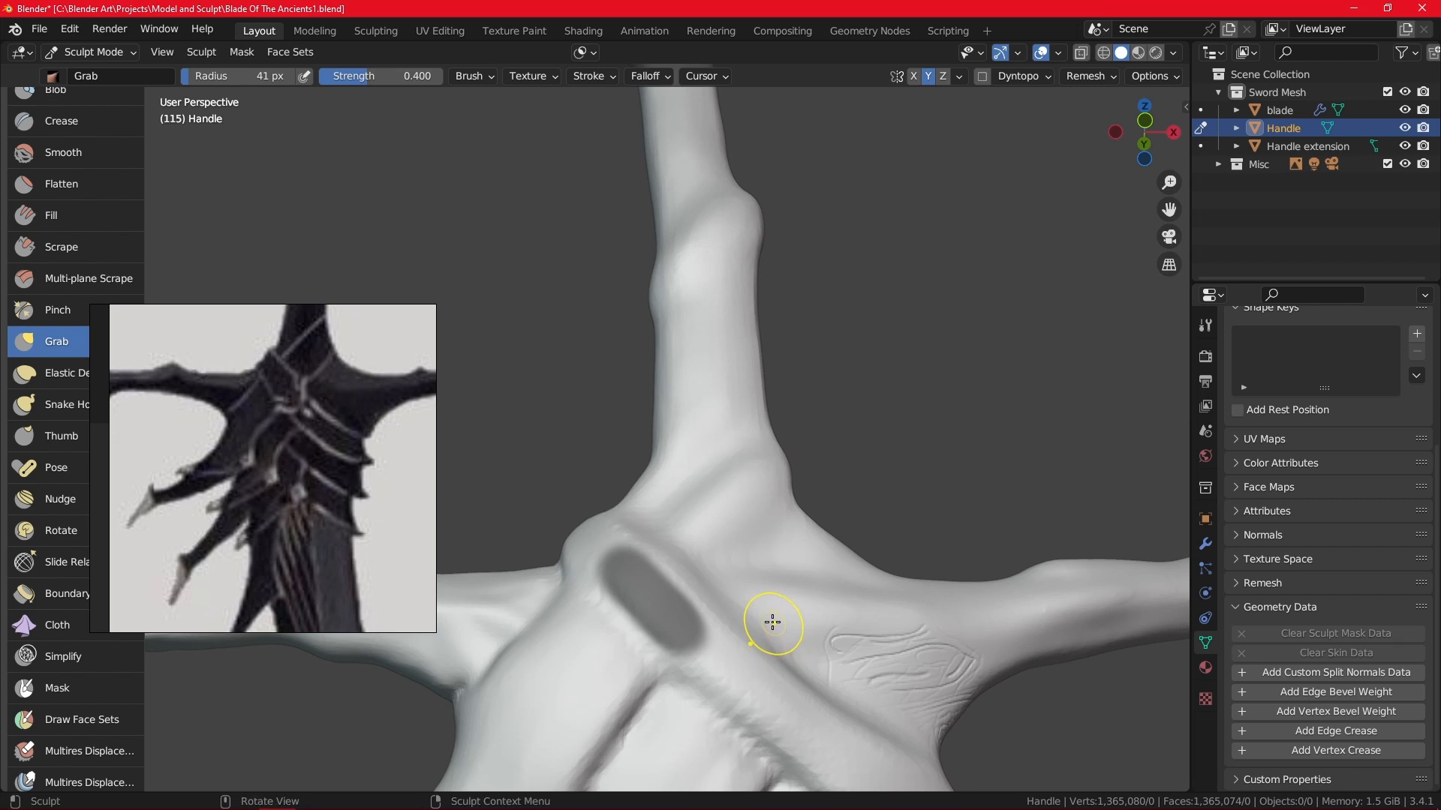
# Undo the grab strokes and the mask on the diagonal band.
pyautogui.keyDown('shift'); pyautogui.moveTo(754, 612); pyautogui.dragTo(728, 542, button='middle'); pyautogui.keyUp('shift')
pyautogui.hotkey('ctrl', 'z')
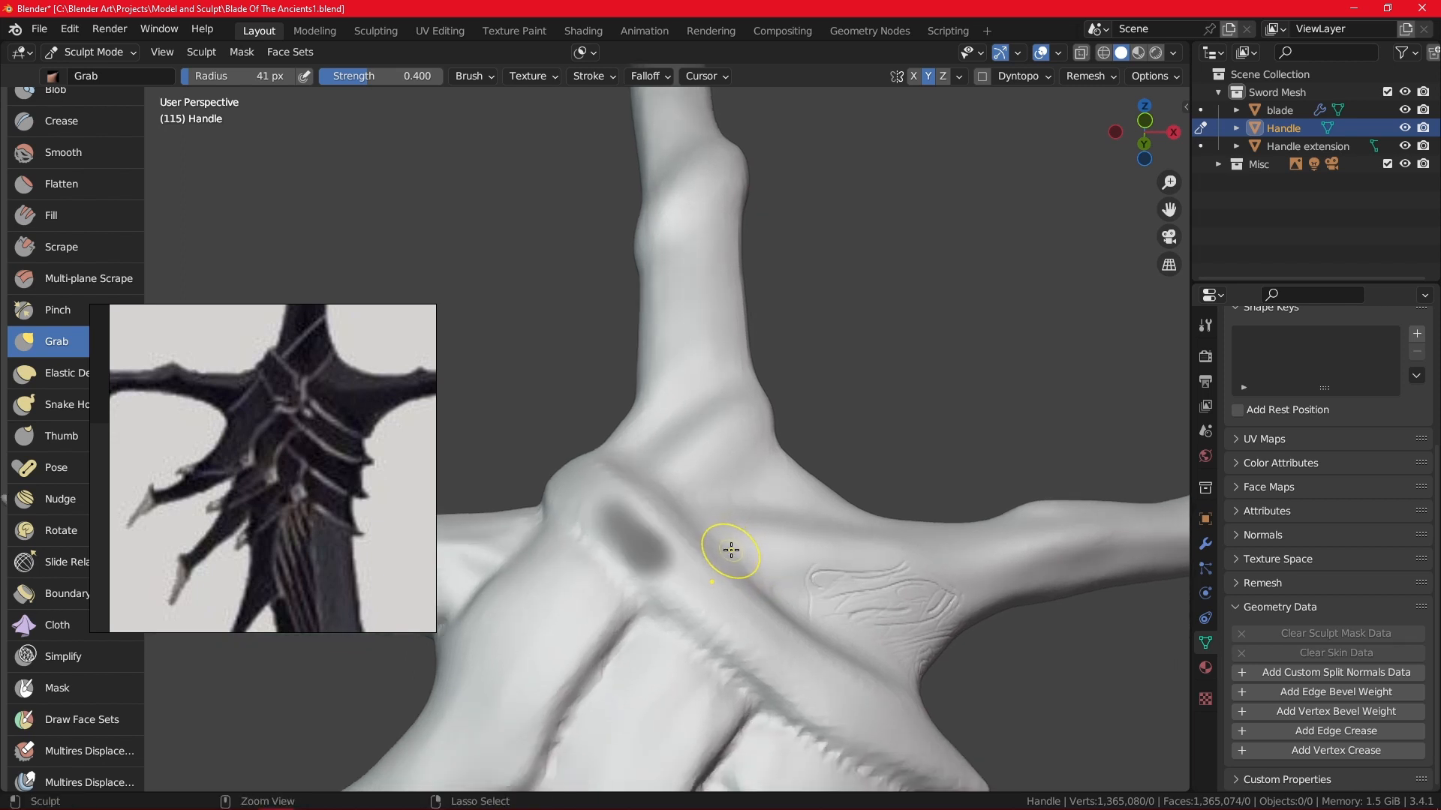
pyautogui.hotkey('ctrl', 'z')
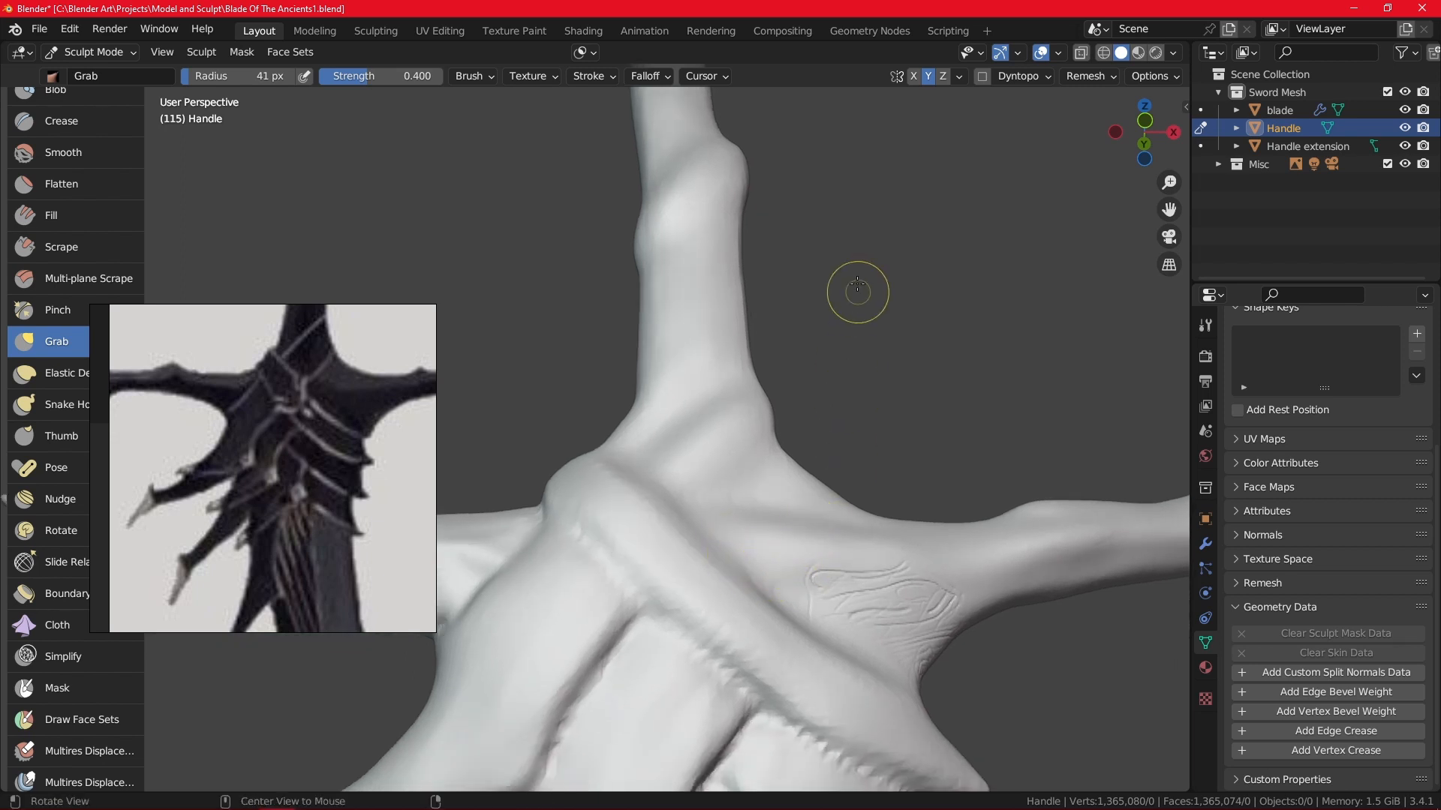
# Examine the carved wood-grain detail on the handle's crossguard from the front, side and back.
pyautogui.scroll(-4, 855, 289)
pyautogui.moveTo(814, 436); pyautogui.dragTo(676, 503, button='middle')
pyautogui.scroll(1, 785, 598)
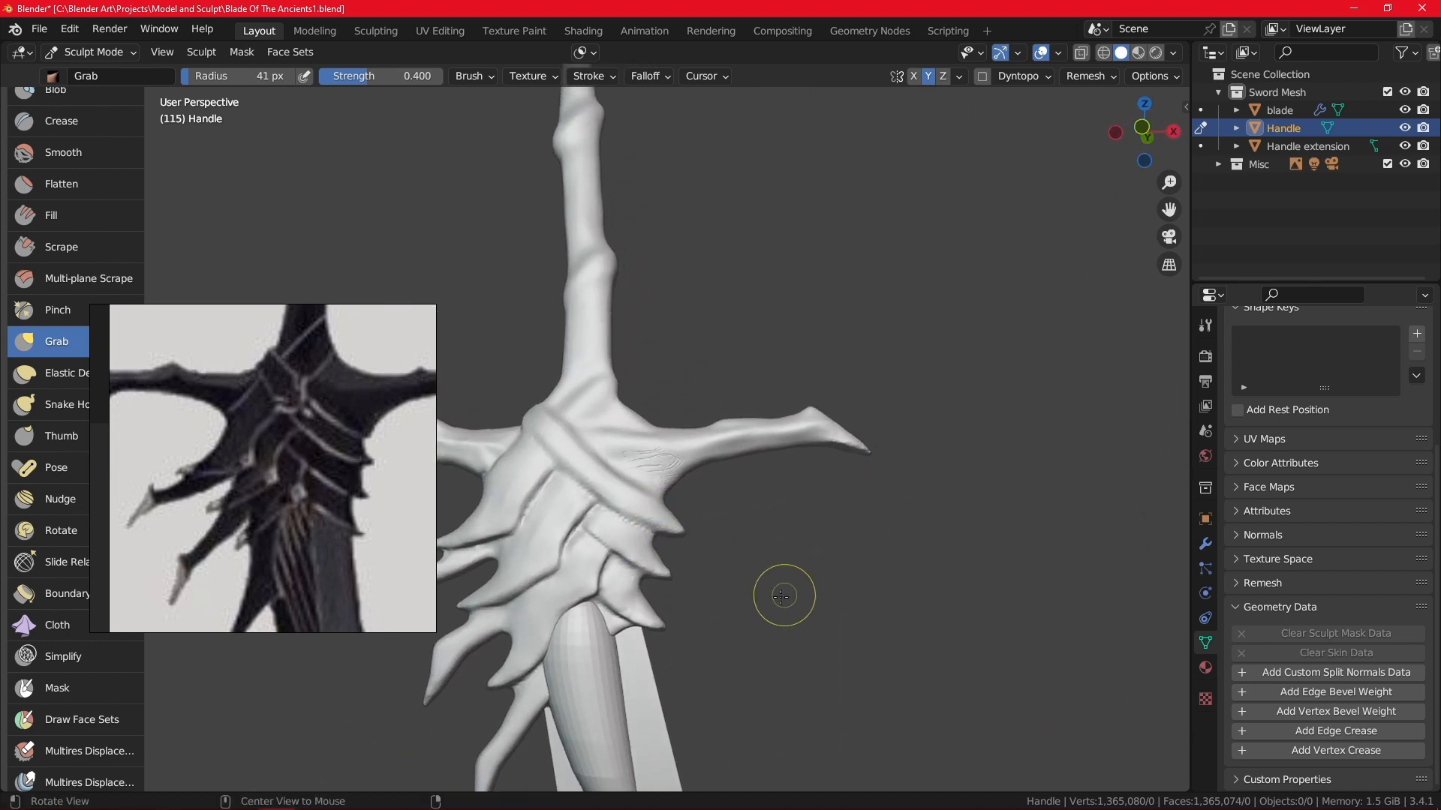
pyautogui.scroll(1, 825, 581)
pyautogui.moveTo(833, 545); pyautogui.dragTo(846, 605, button='middle')
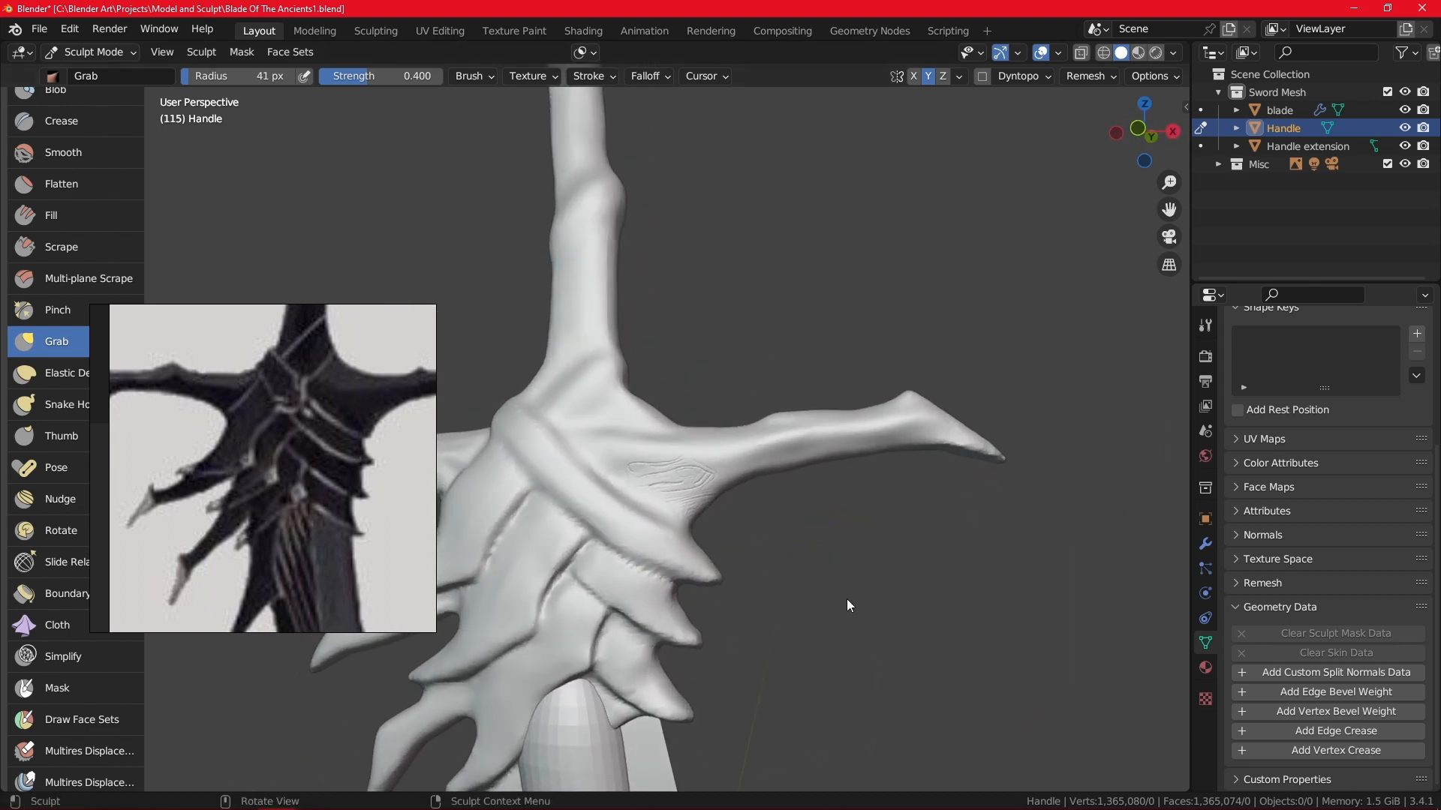
pyautogui.moveTo(801, 505); pyautogui.dragTo(655, 461, button='middle')
pyautogui.scroll(3, 705, 411)
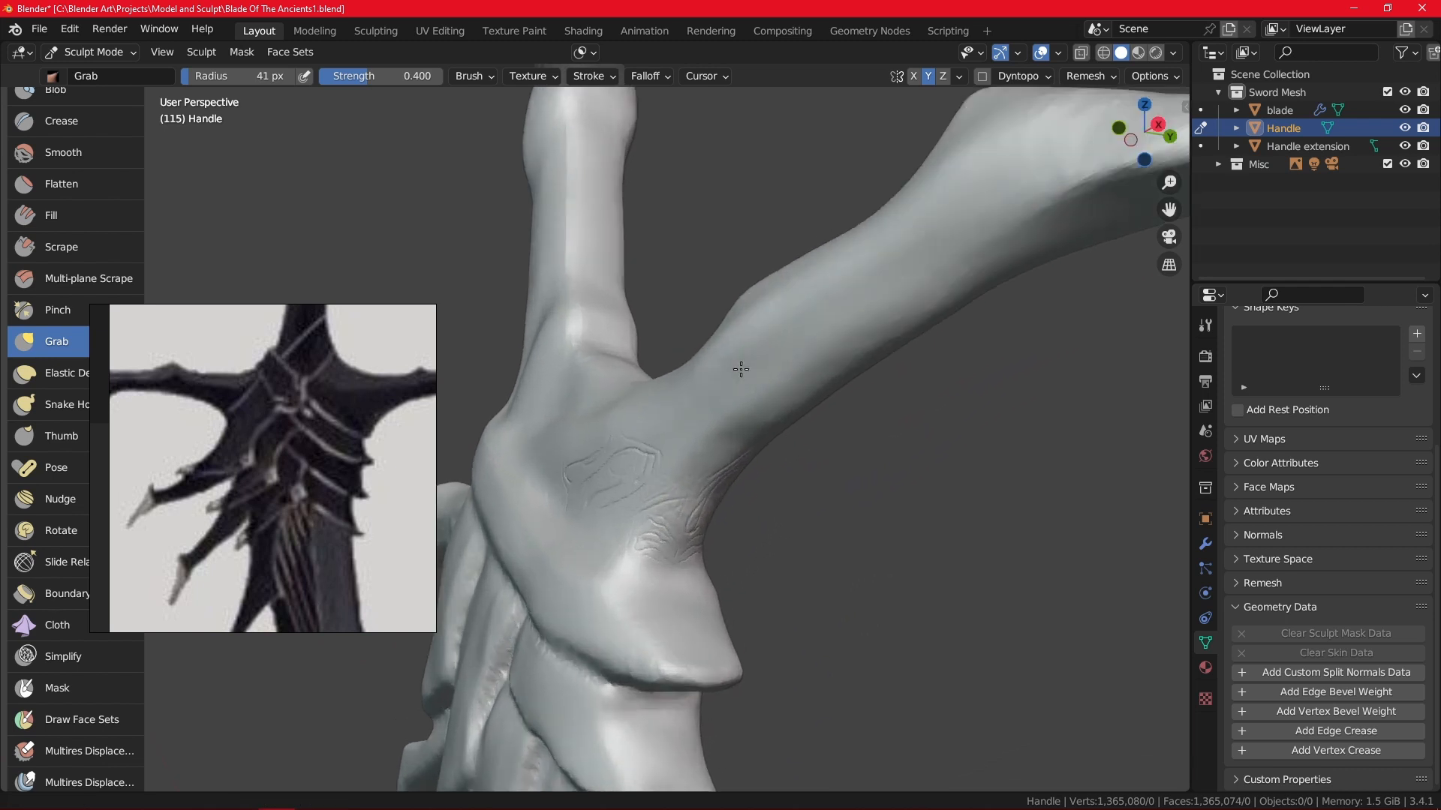
pyautogui.moveTo(740, 367)
pyautogui.mouseDown(button='middle')
pyautogui.moveTo(795, 373)
pyautogui.moveTo(717, 344)
pyautogui.moveTo(589, 399)
pyautogui.moveTo(852, 418)
pyautogui.moveTo(826, 476)
pyautogui.moveTo(798, 429)
pyautogui.mouseUp(button='middle')
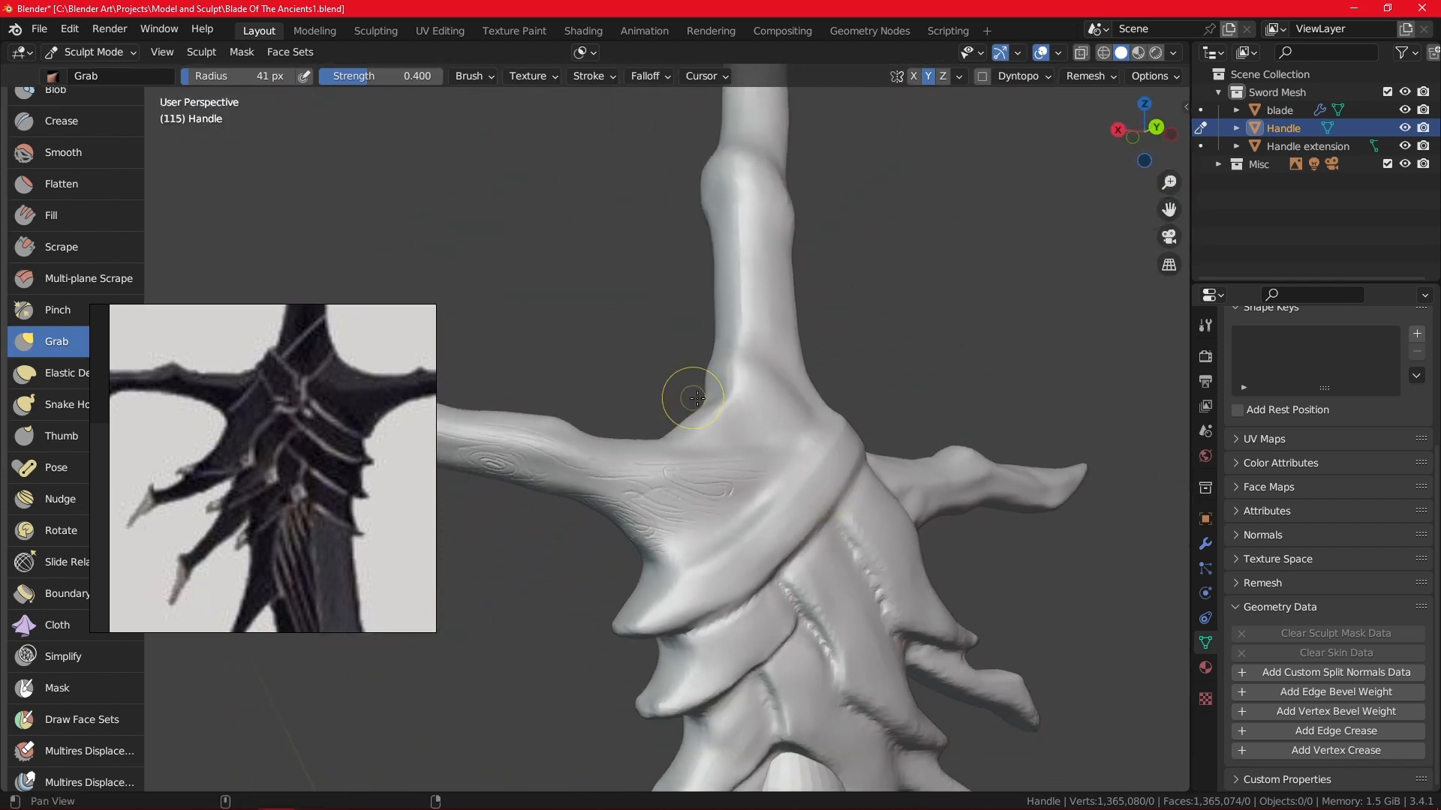
pyautogui.moveTo(682, 386); pyautogui.dragTo(926, 393, button='middle')
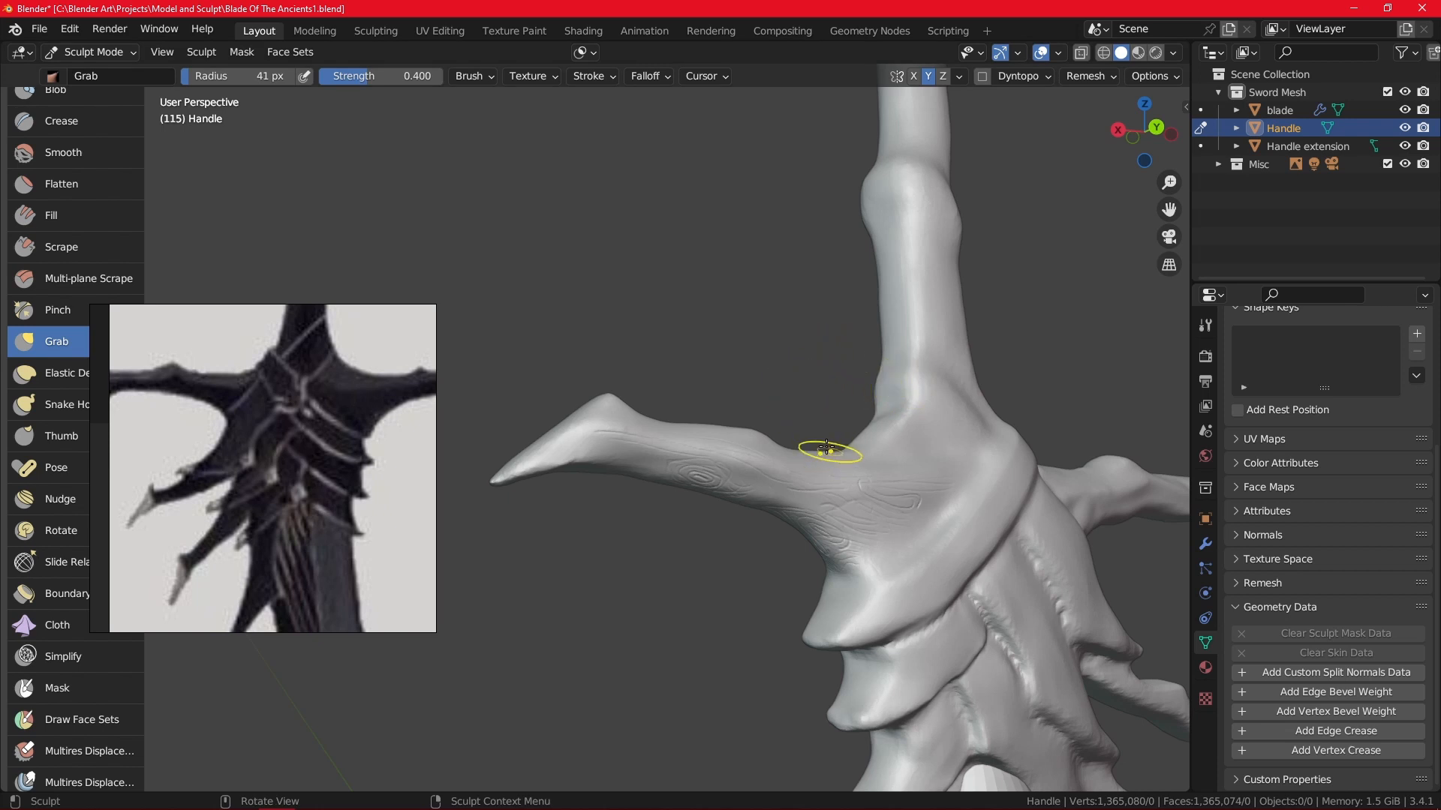
pyautogui.moveTo(833, 443); pyautogui.dragTo(873, 461, button='middle')
pyautogui.keyDown('alt'); pyautogui.keyDown('shift'); pyautogui.moveTo(784, 481); pyautogui.dragTo(1013, 354); pyautogui.keyUp('shift'); pyautogui.keyUp('alt')
pyautogui.moveTo(758, 524)
pyautogui.keyDown('ctrl'); pyautogui.keyDown('alt'); pyautogui.mouseDown()
pyautogui.moveTo(801, 351)
pyautogui.moveTo(846, 451)
pyautogui.moveTo(936, 508)
pyautogui.mouseUp(); pyautogui.keyUp('alt'); pyautogui.keyUp('ctrl')
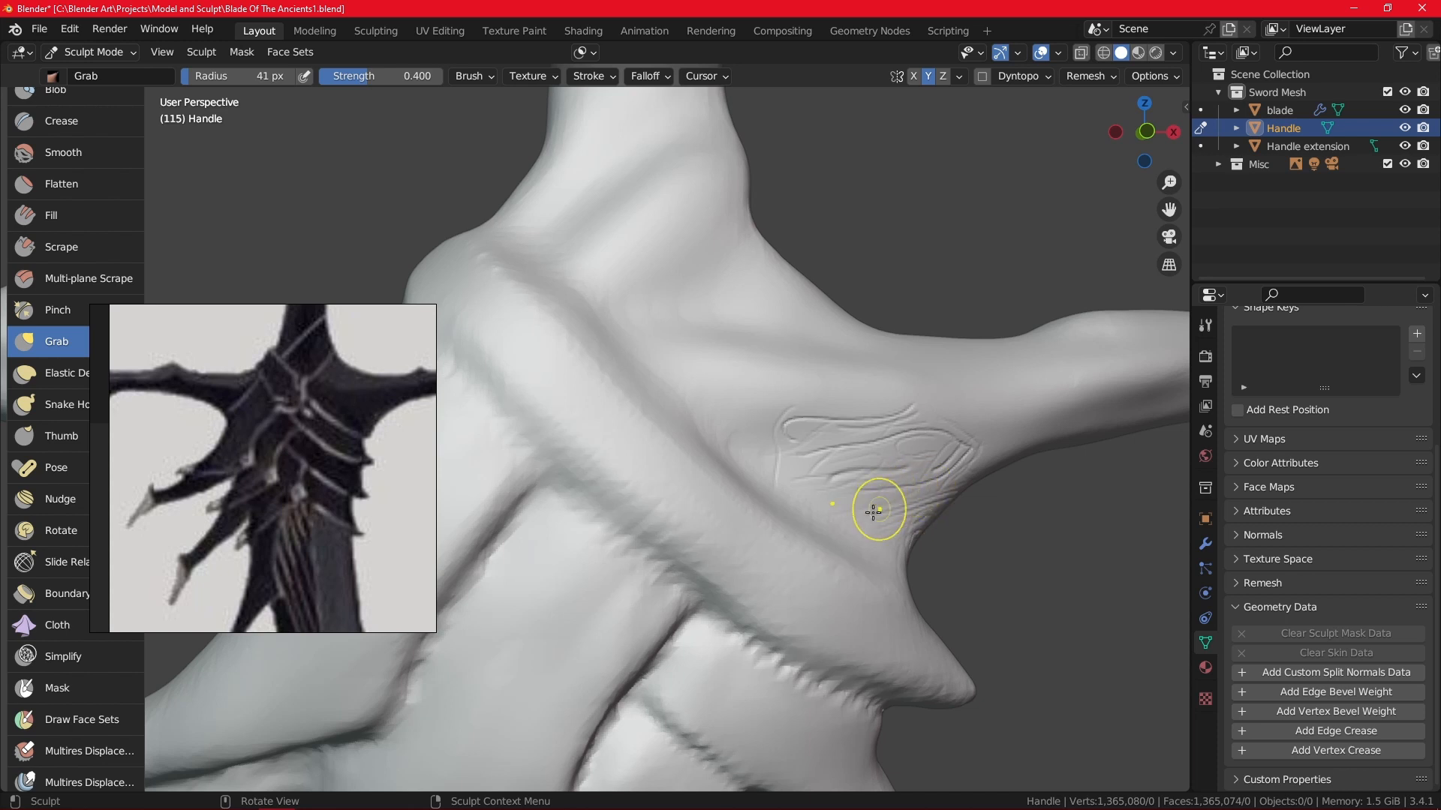
# Switch to the reference board and examine the Leather Wraps and Leather With Surface Imperfections images.
pyautogui.click(105, 388)
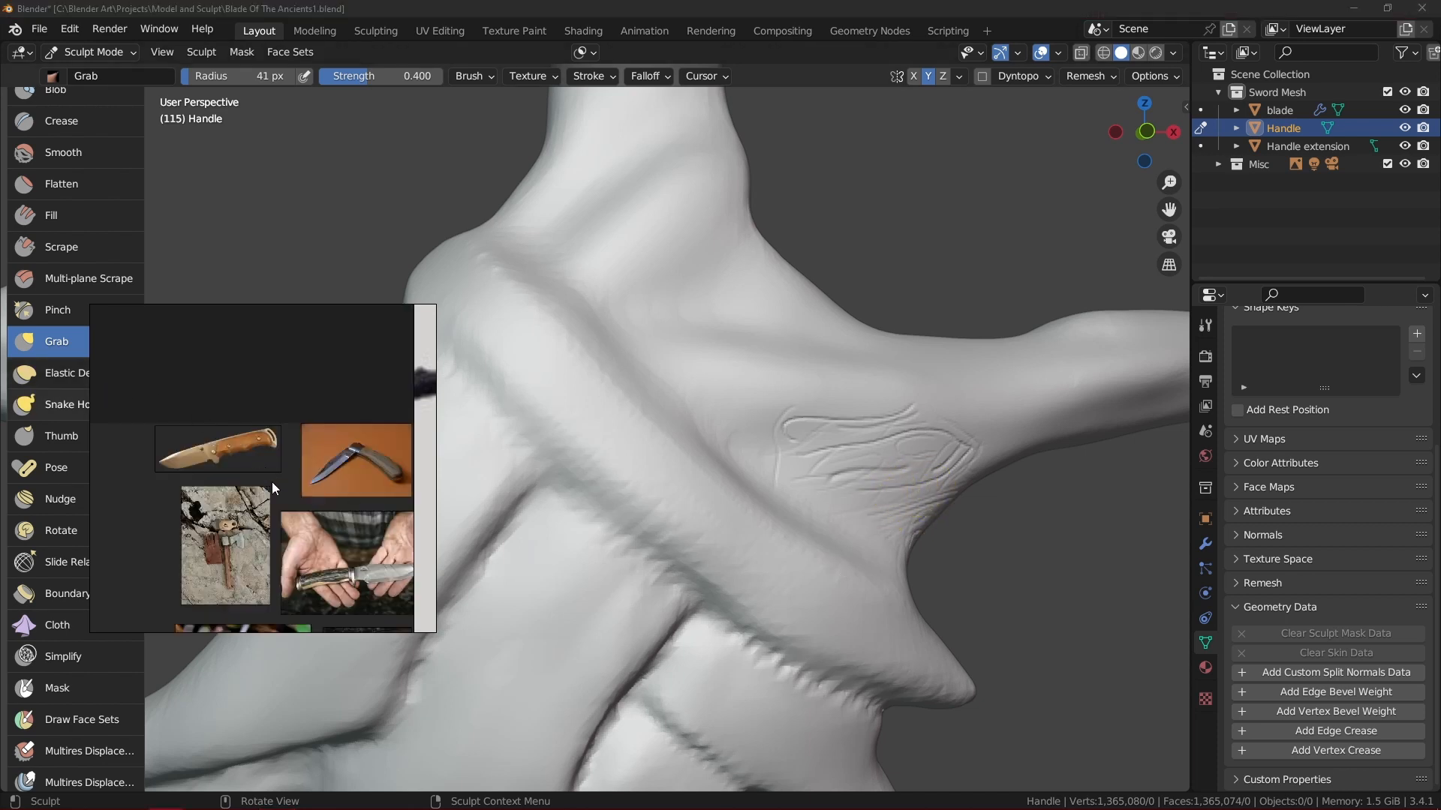
pyautogui.scroll(-5, 300, 524)
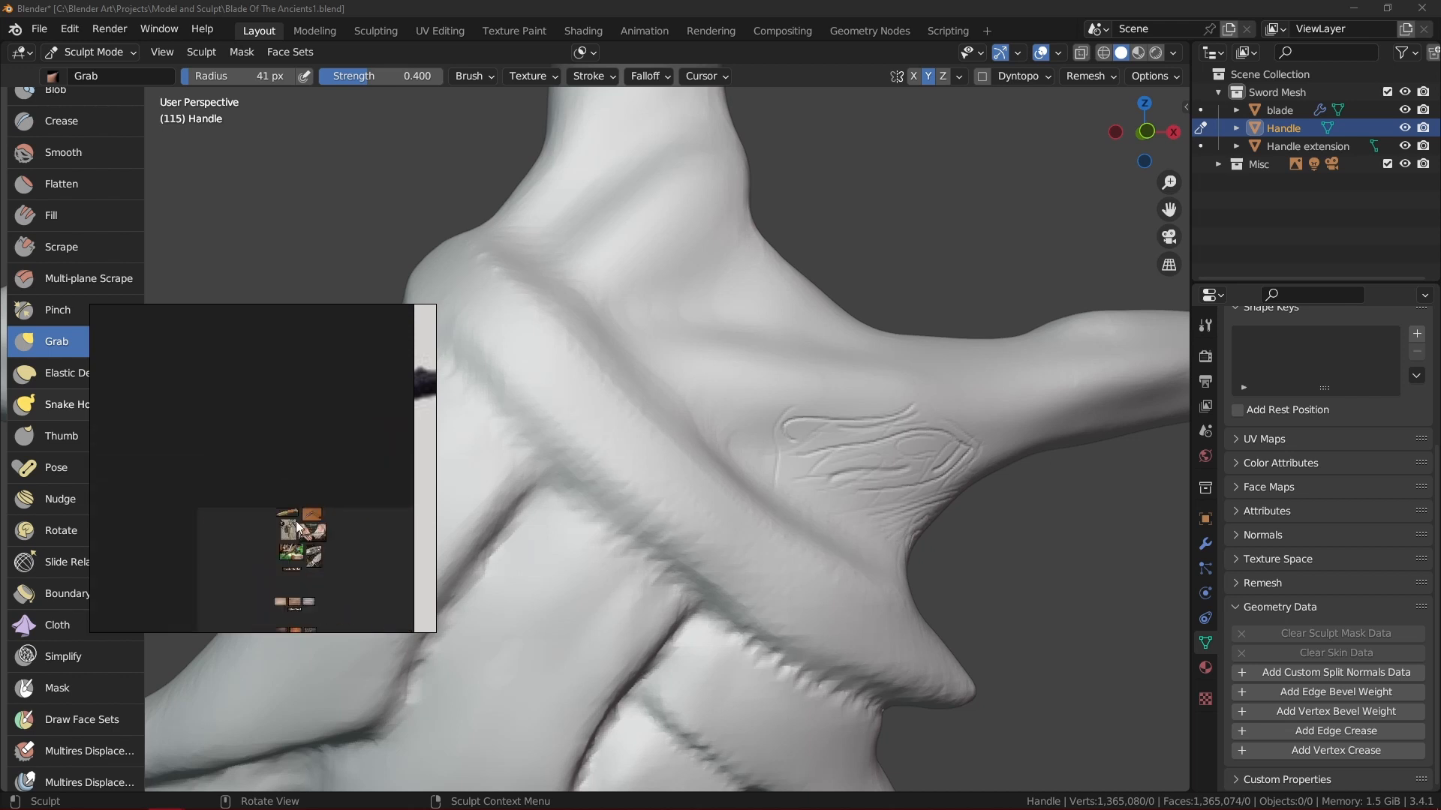
pyautogui.moveTo(350, 572); pyautogui.dragTo(222, 451, button='middle')
pyautogui.scroll(-2, 219, 517)
pyautogui.scroll(1, 300, 561)
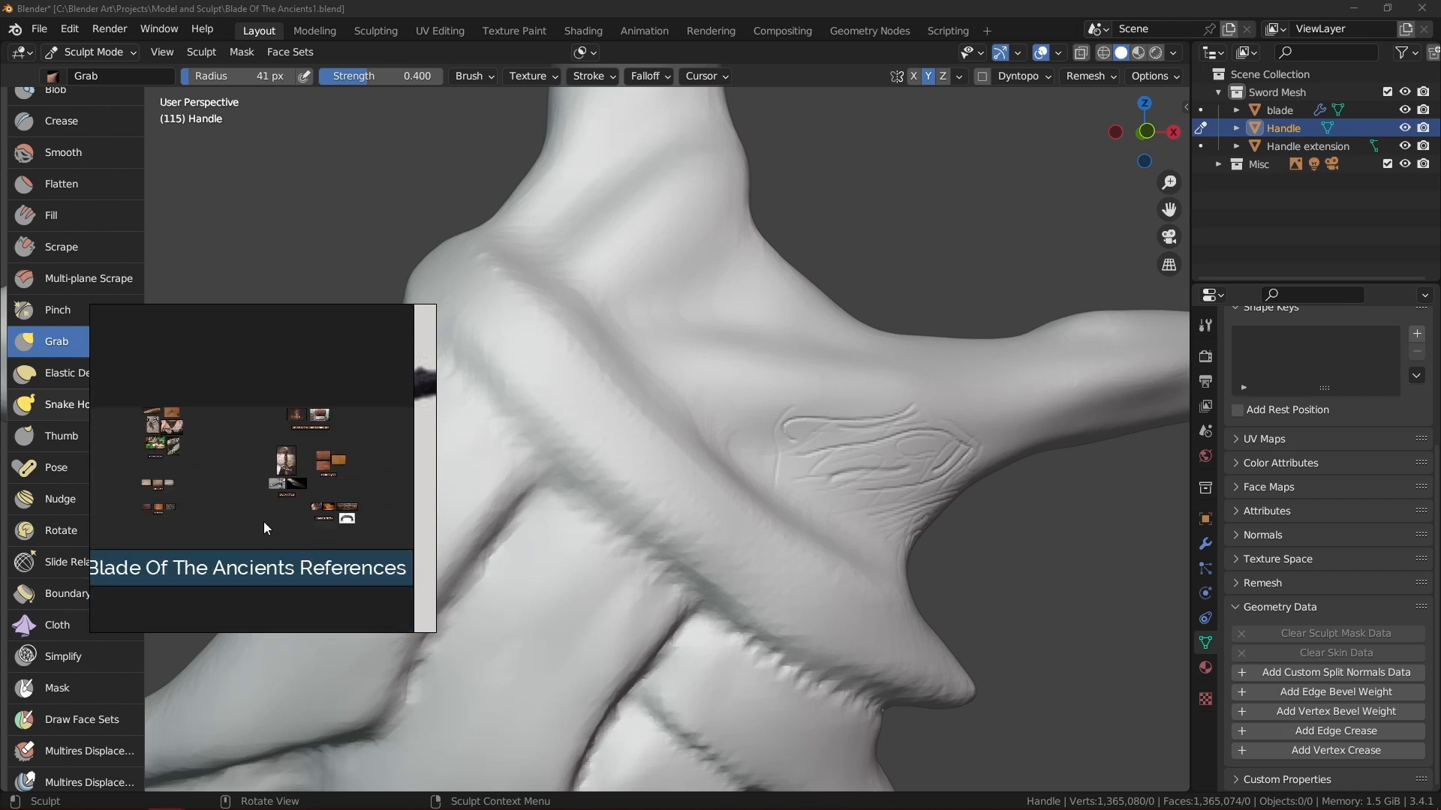
pyautogui.scroll(7, 279, 518)
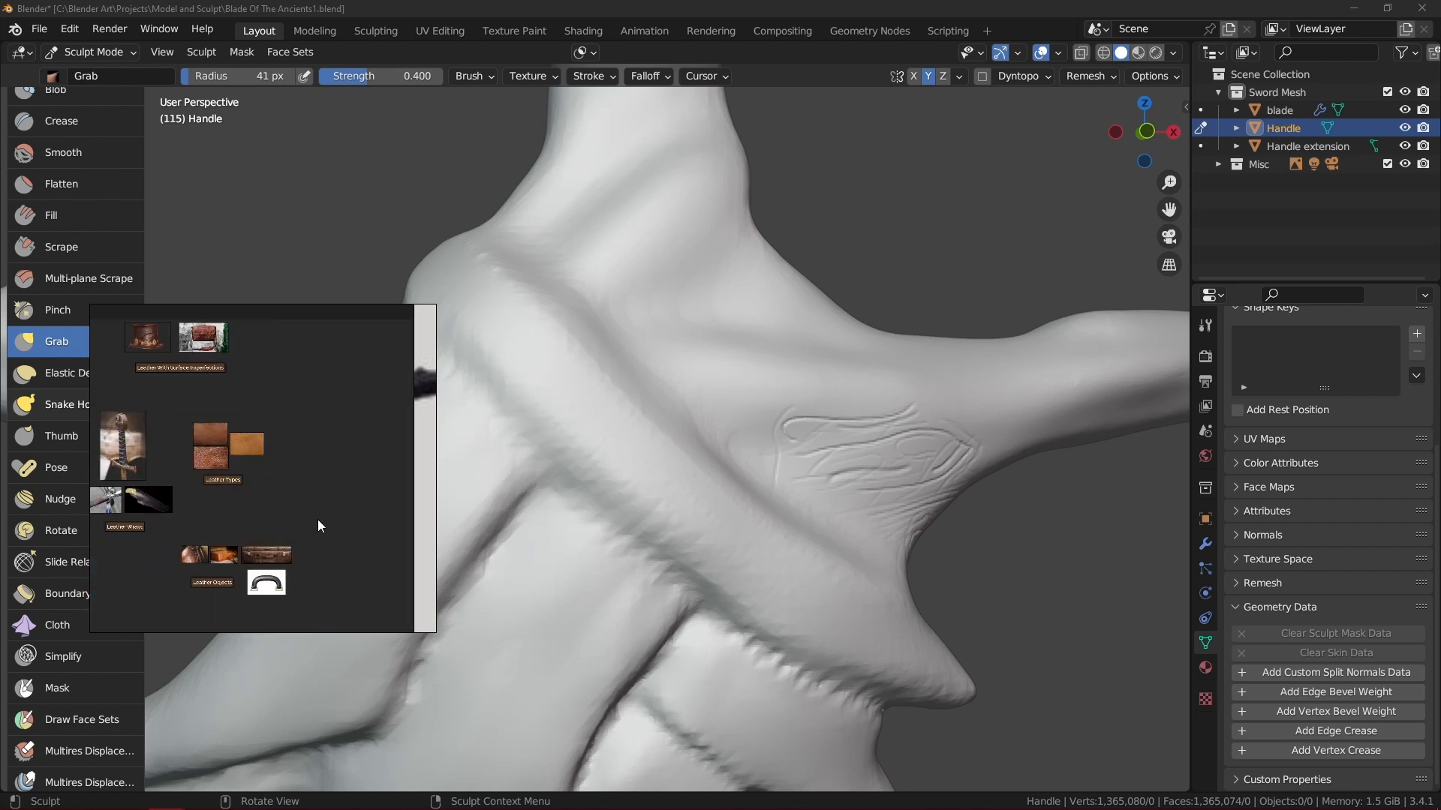
pyautogui.moveTo(242, 496); pyautogui.dragTo(328, 568, button='middle')
pyautogui.moveTo(173, 512); pyautogui.dragTo(345, 544, button='middle')
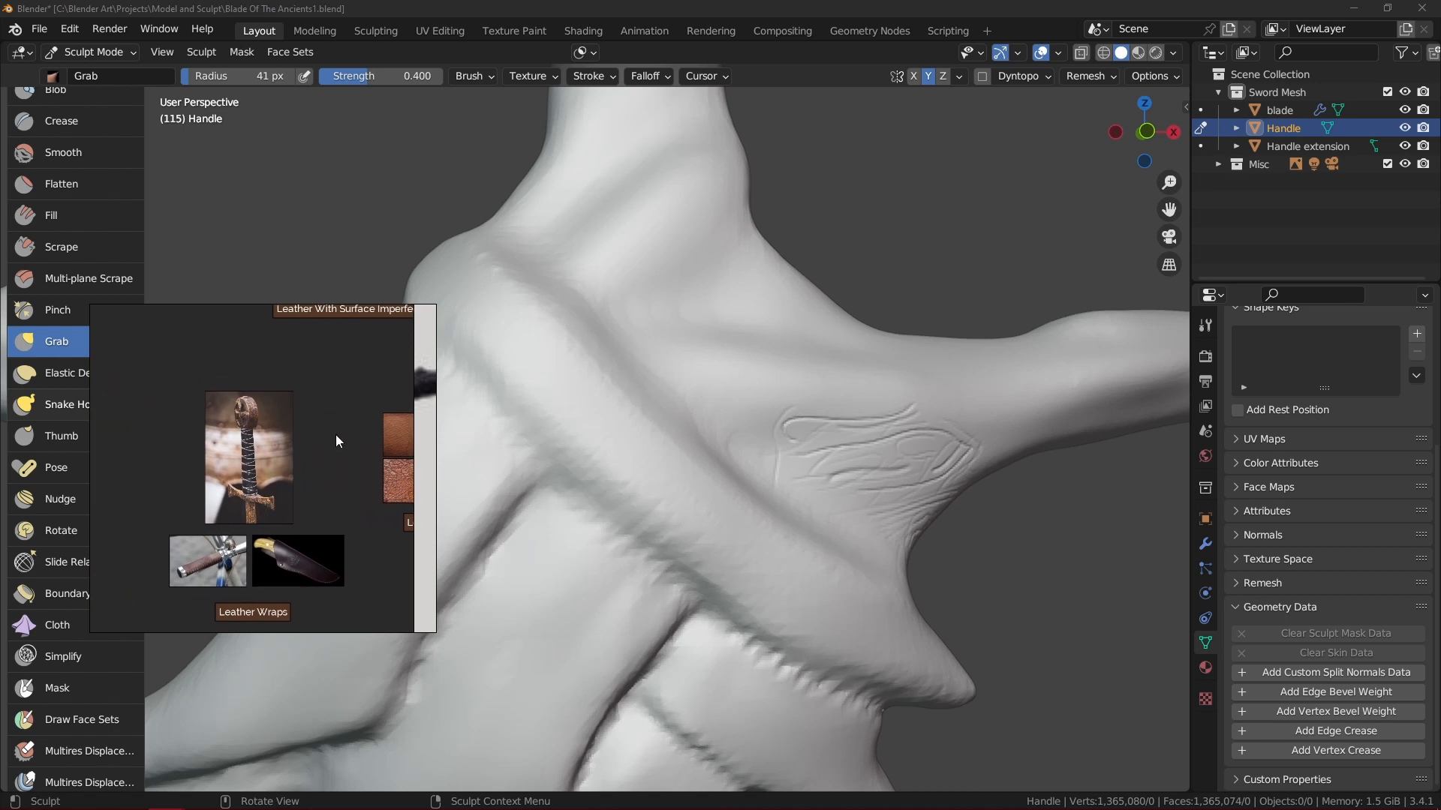
pyautogui.moveTo(335, 434); pyautogui.dragTo(245, 562, button='middle')
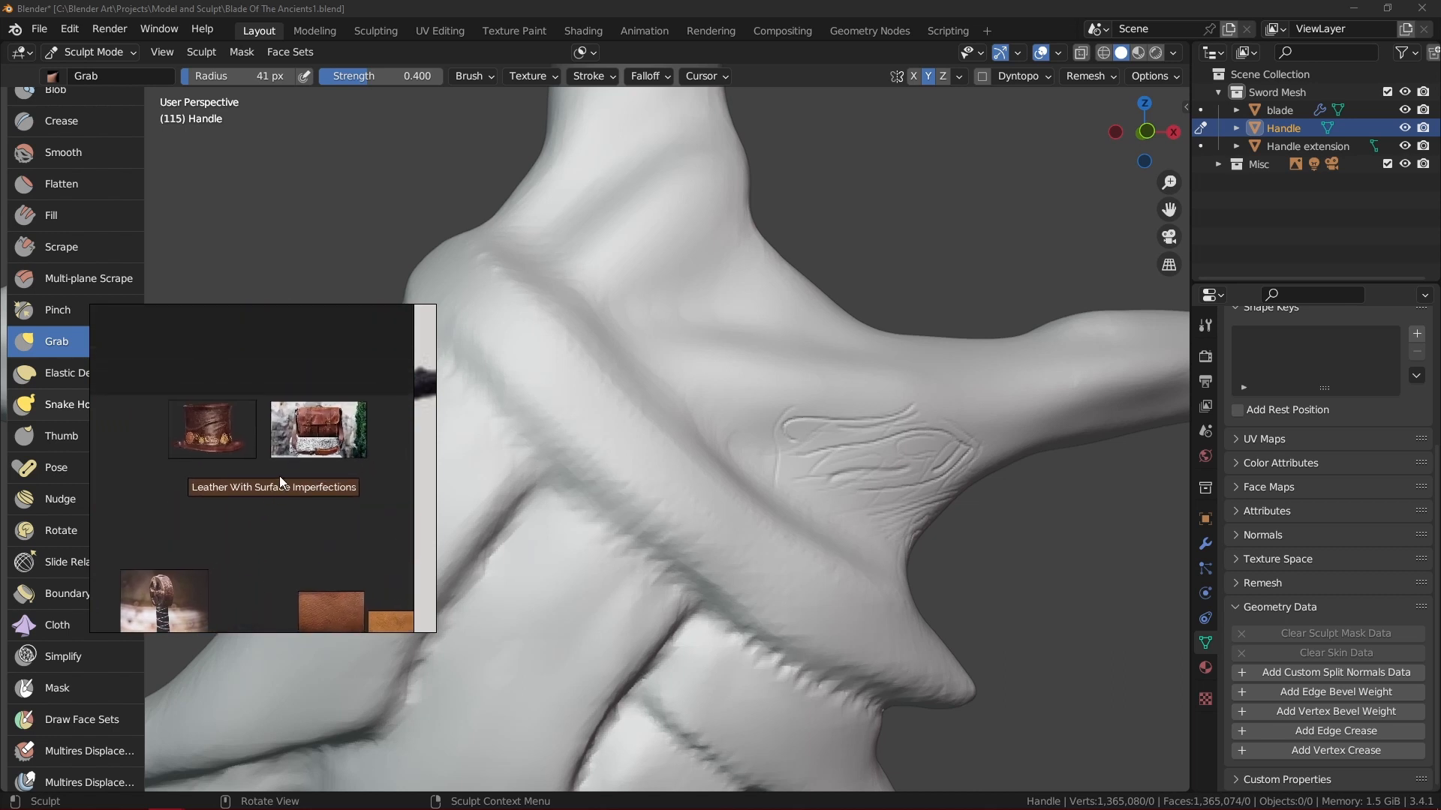
# Examine the Lighter Wood, Darker Wood and Wooden Handles images on the reference board, ending on an overview of the whole board.
pyautogui.scroll(-2, 279, 476)
pyautogui.moveTo(126, 549); pyautogui.dragTo(373, 498, button='middle')
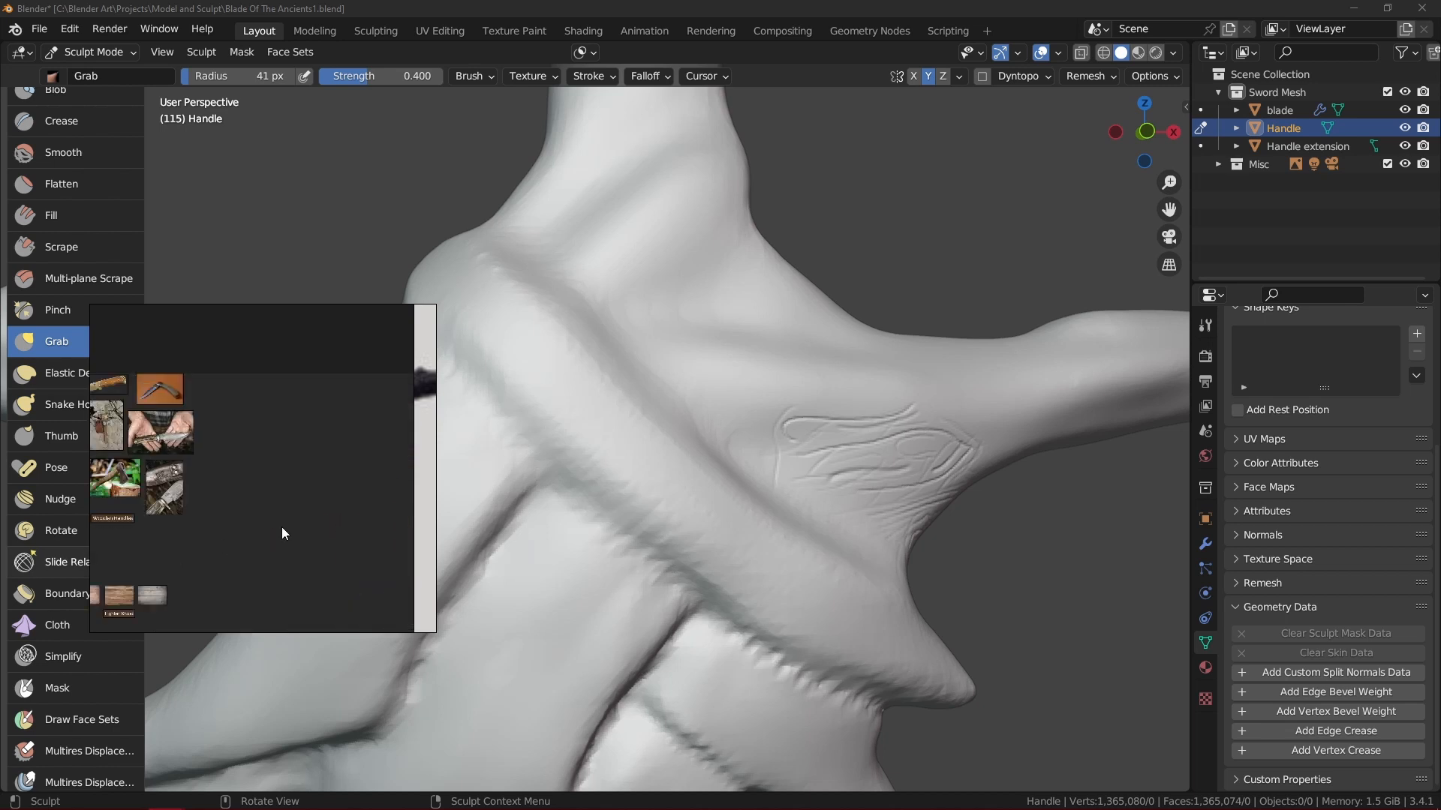
pyautogui.moveTo(282, 527); pyautogui.dragTo(409, 494, button='middle')
pyautogui.moveTo(233, 526); pyautogui.dragTo(247, 393, button='middle')
pyautogui.scroll(3, 304, 525)
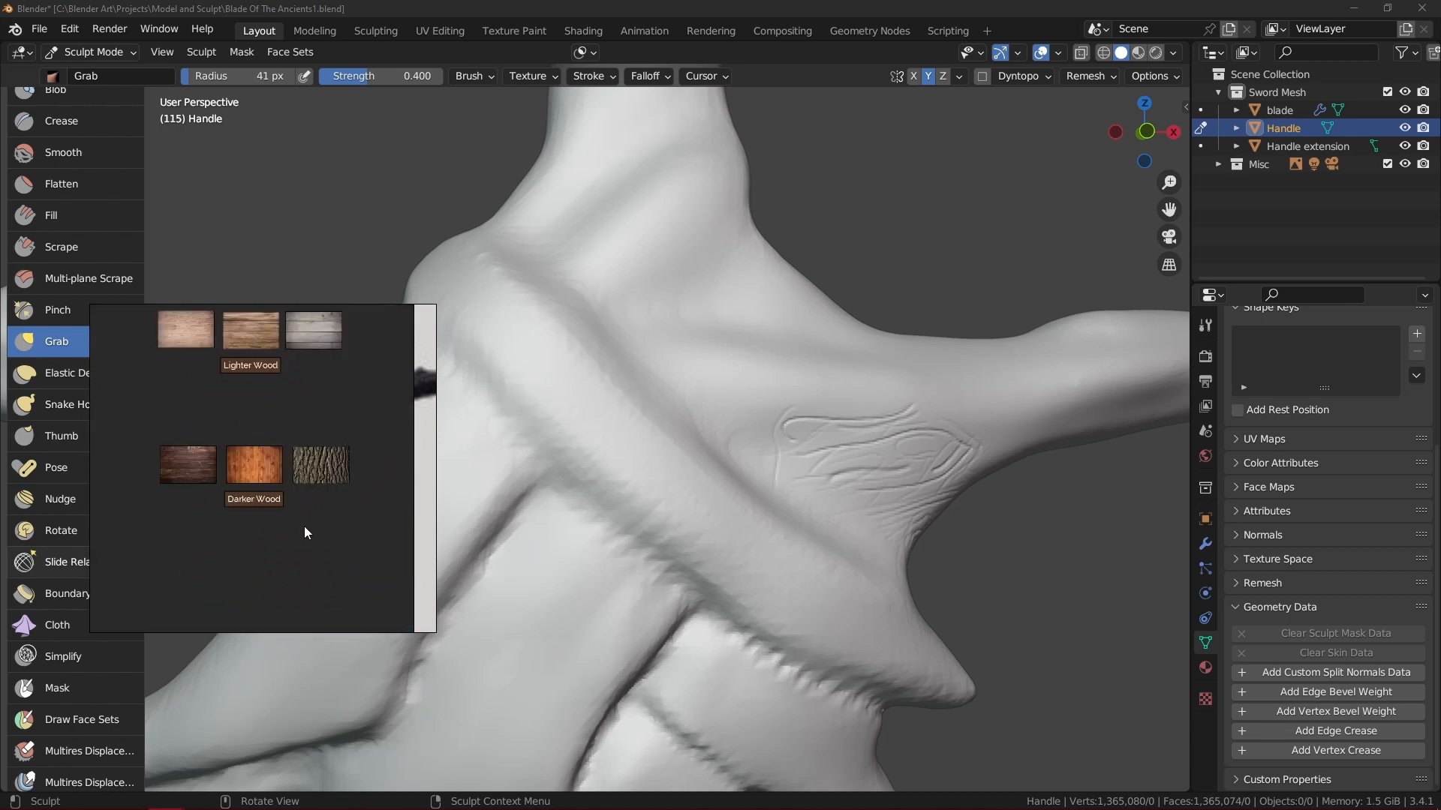
pyautogui.scroll(2, 236, 447)
pyautogui.scroll(-2, 318, 502)
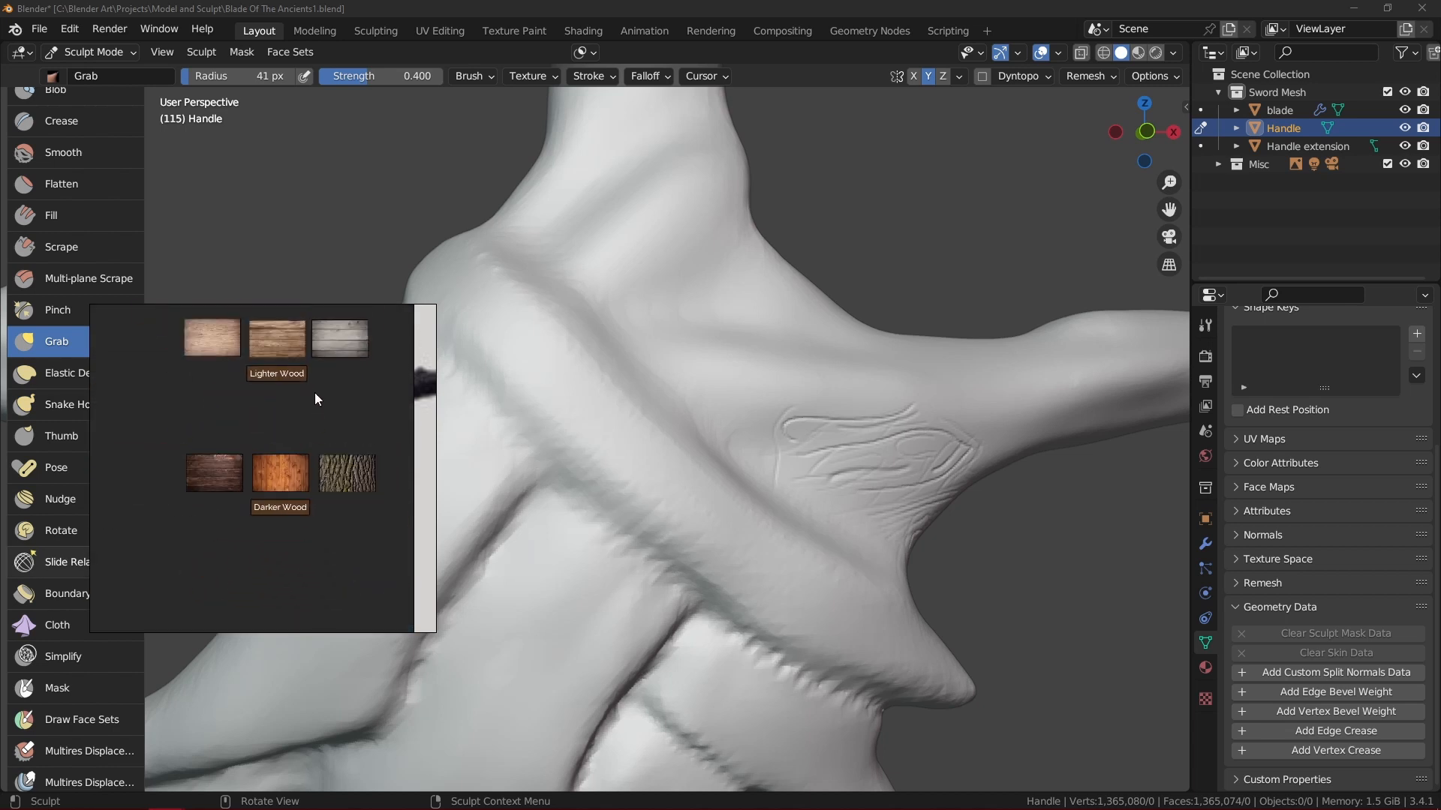
pyautogui.moveTo(314, 393); pyautogui.dragTo(325, 581, button='middle')
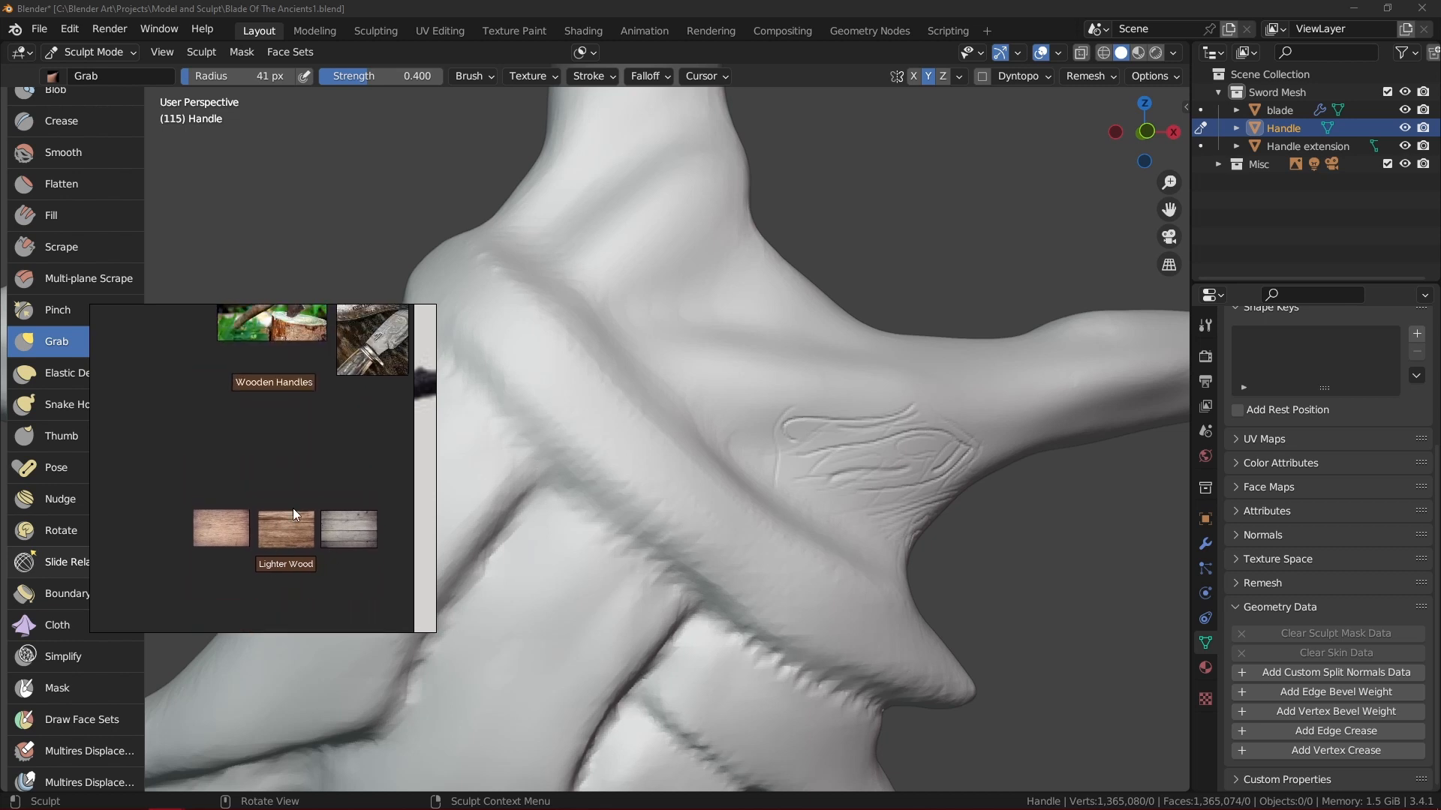
pyautogui.moveTo(285, 408); pyautogui.dragTo(245, 589, button='middle')
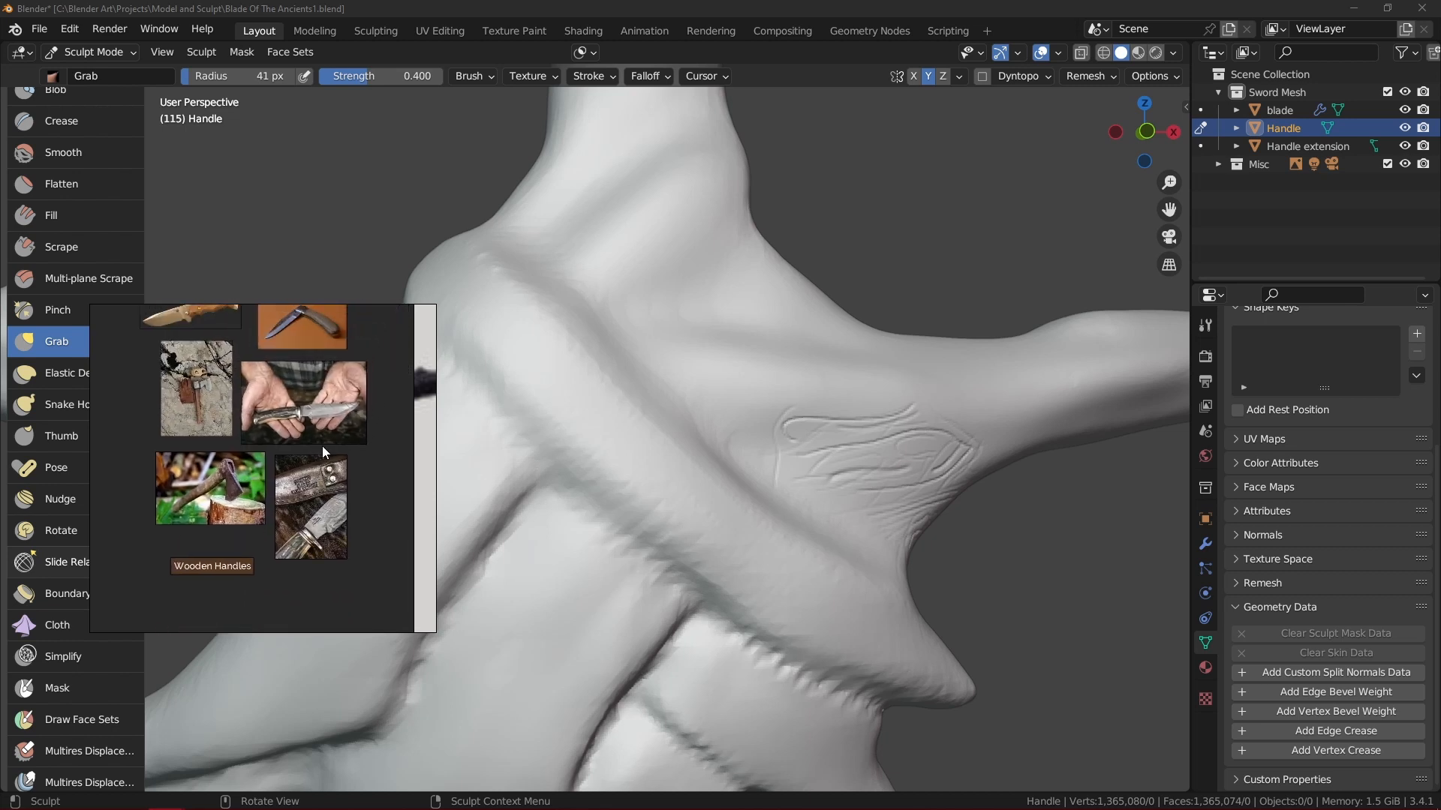
pyautogui.moveTo(254, 363); pyautogui.dragTo(239, 454, button='middle')
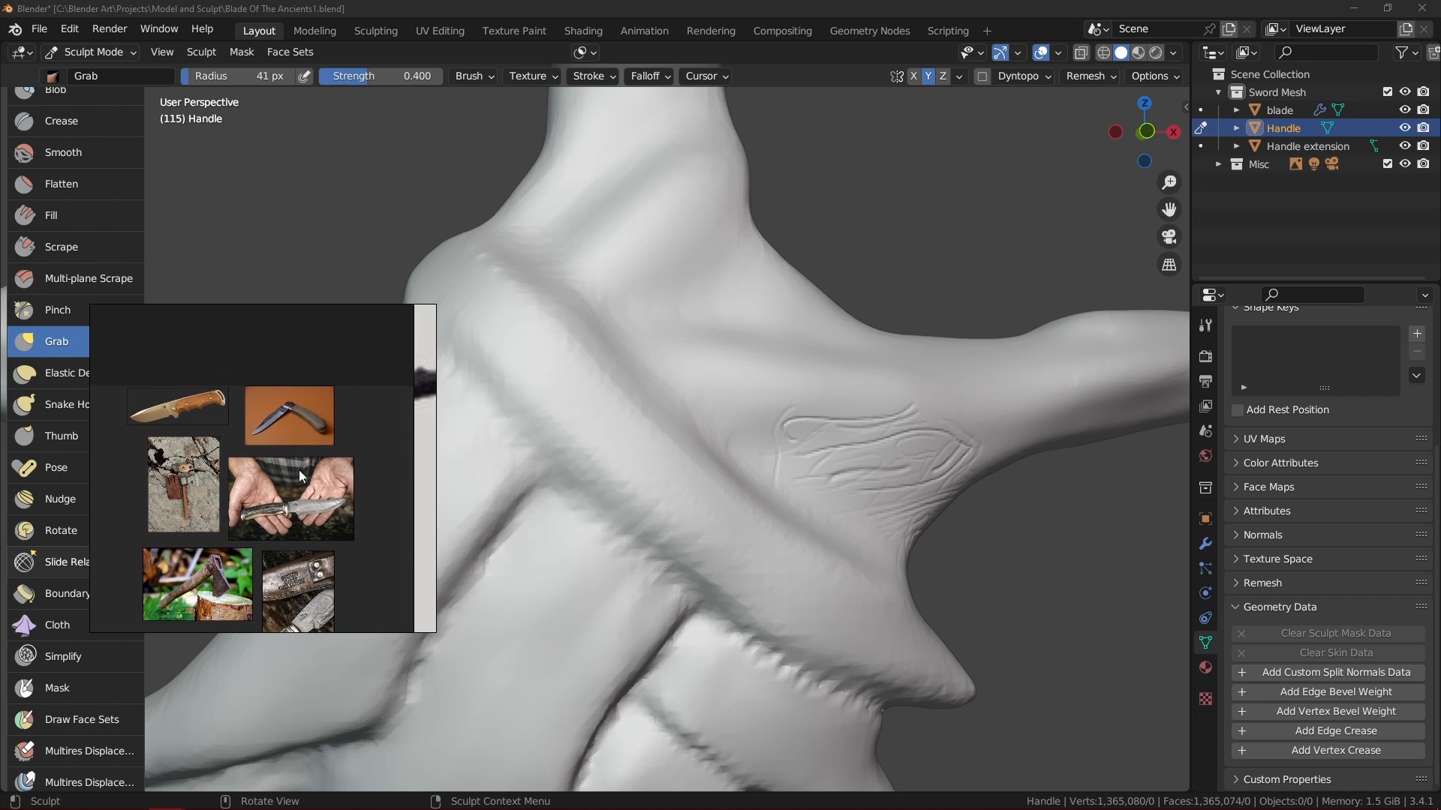
pyautogui.scroll(-5, 304, 470)
pyautogui.moveTo(345, 533); pyautogui.dragTo(232, 484, button='middle')
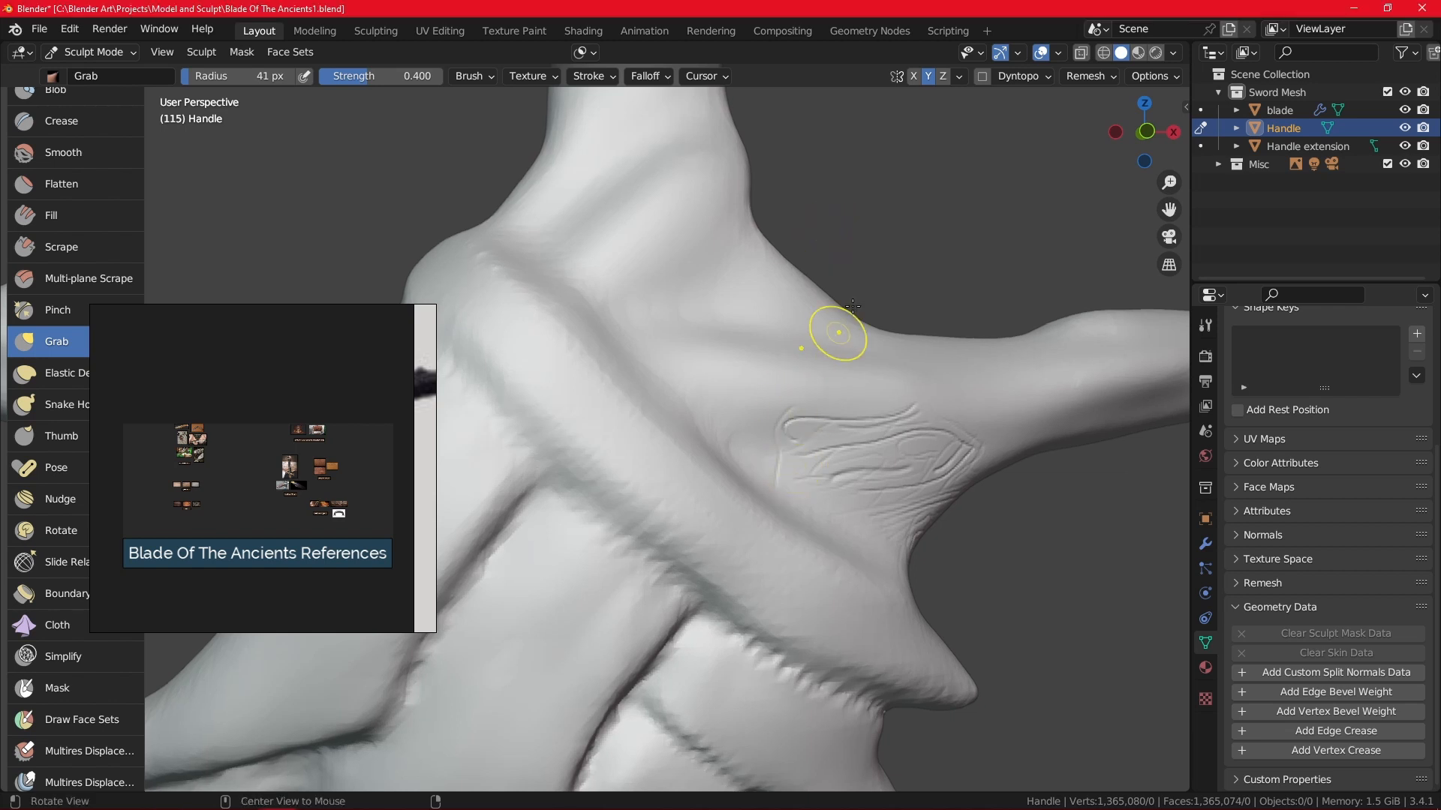
# Compare the front and back of the sculpted handle around the crossguard, ending in the front orthographic view.
pyautogui.moveTo(836, 331)
pyautogui.mouseDown(button='middle')
pyautogui.moveTo(829, 243)
pyautogui.moveTo(782, 542)
pyautogui.moveTo(808, 576)
pyautogui.moveTo(785, 486)
pyautogui.moveTo(757, 459)
pyautogui.moveTo(820, 365)
pyautogui.mouseUp(button='middle')
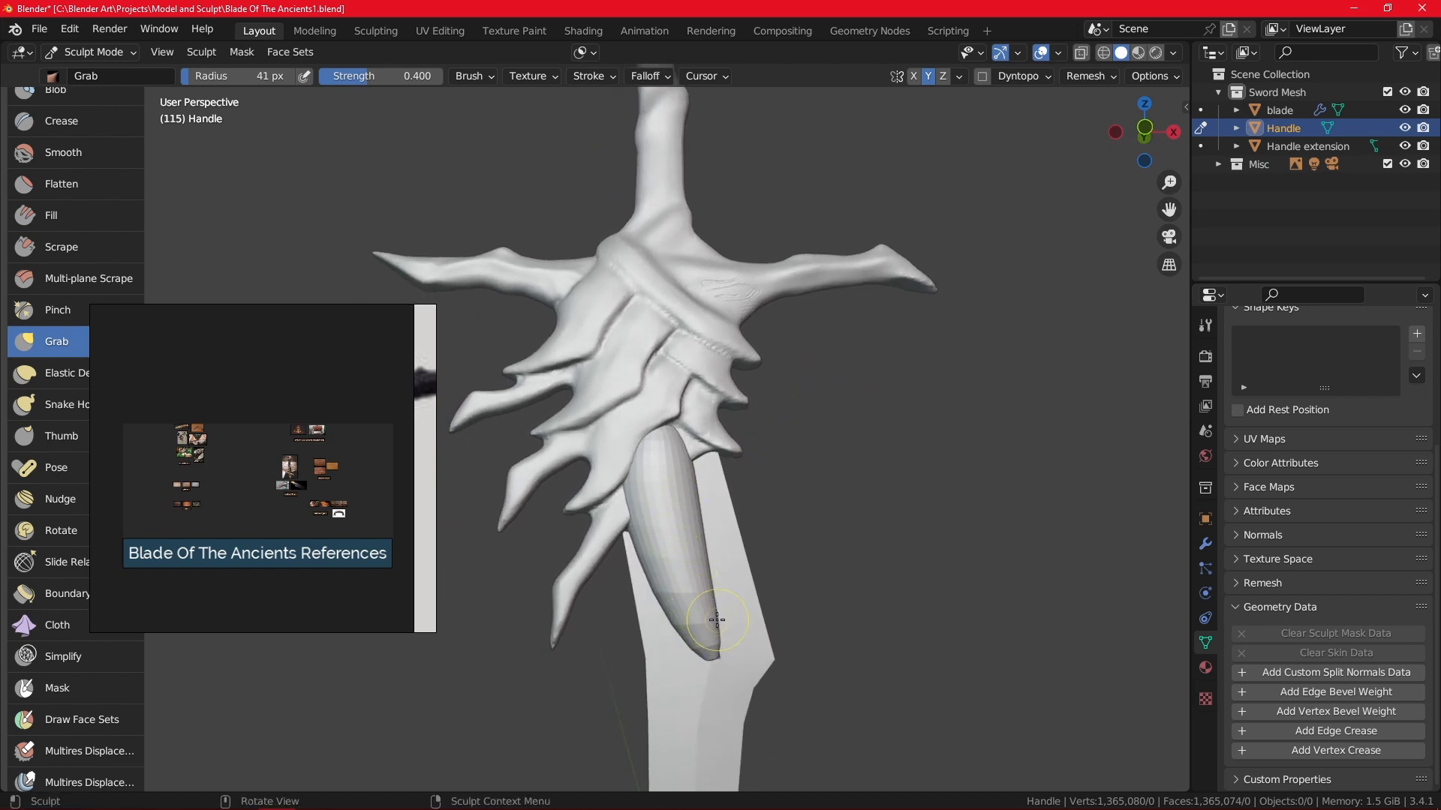
pyautogui.moveTo(675, 450); pyautogui.dragTo(738, 623, button='middle')
pyautogui.scroll(5, 702, 505)
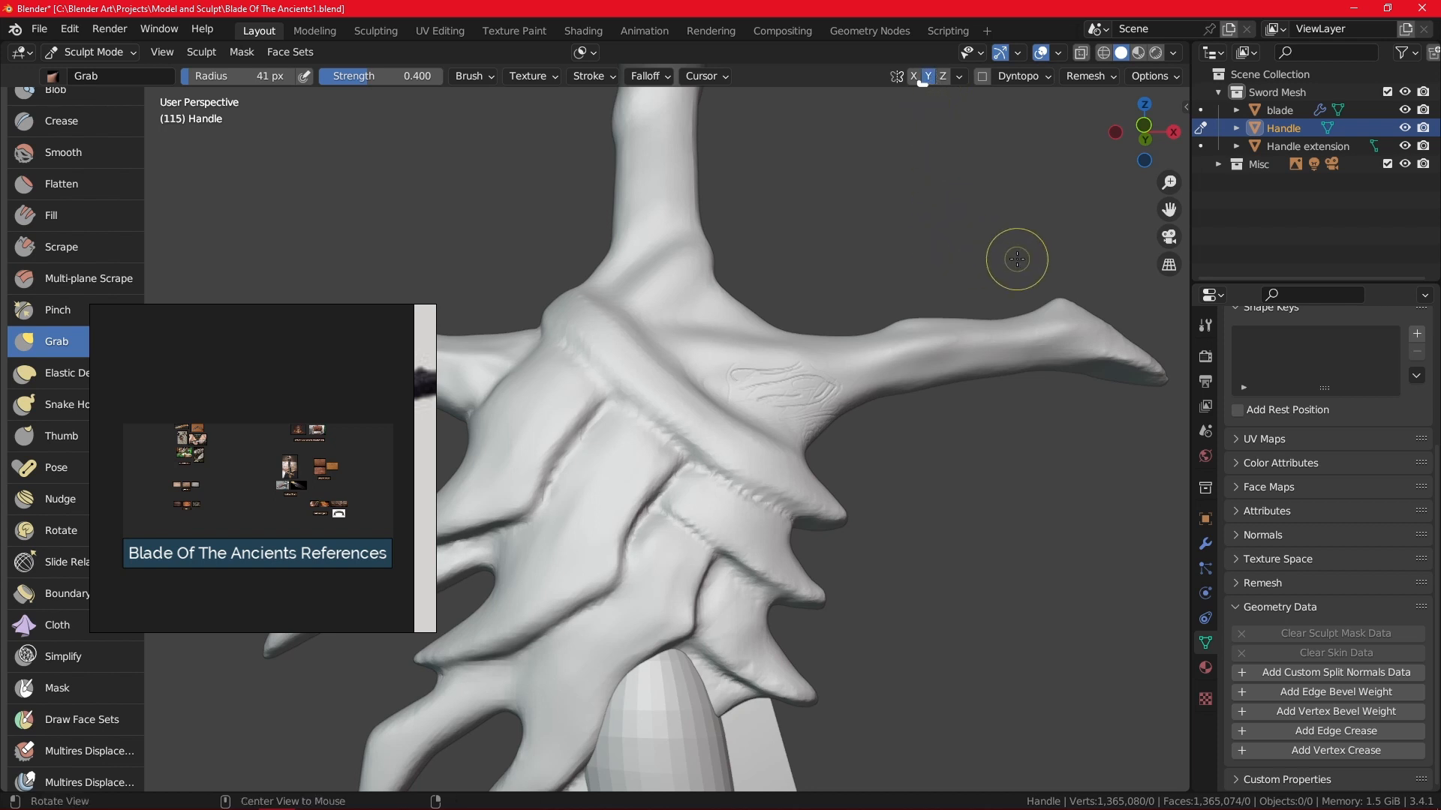
pyautogui.moveTo(1016, 253)
pyautogui.mouseDown(button='middle')
pyautogui.moveTo(733, 227)
pyautogui.moveTo(640, 376)
pyautogui.mouseUp(button='middle')
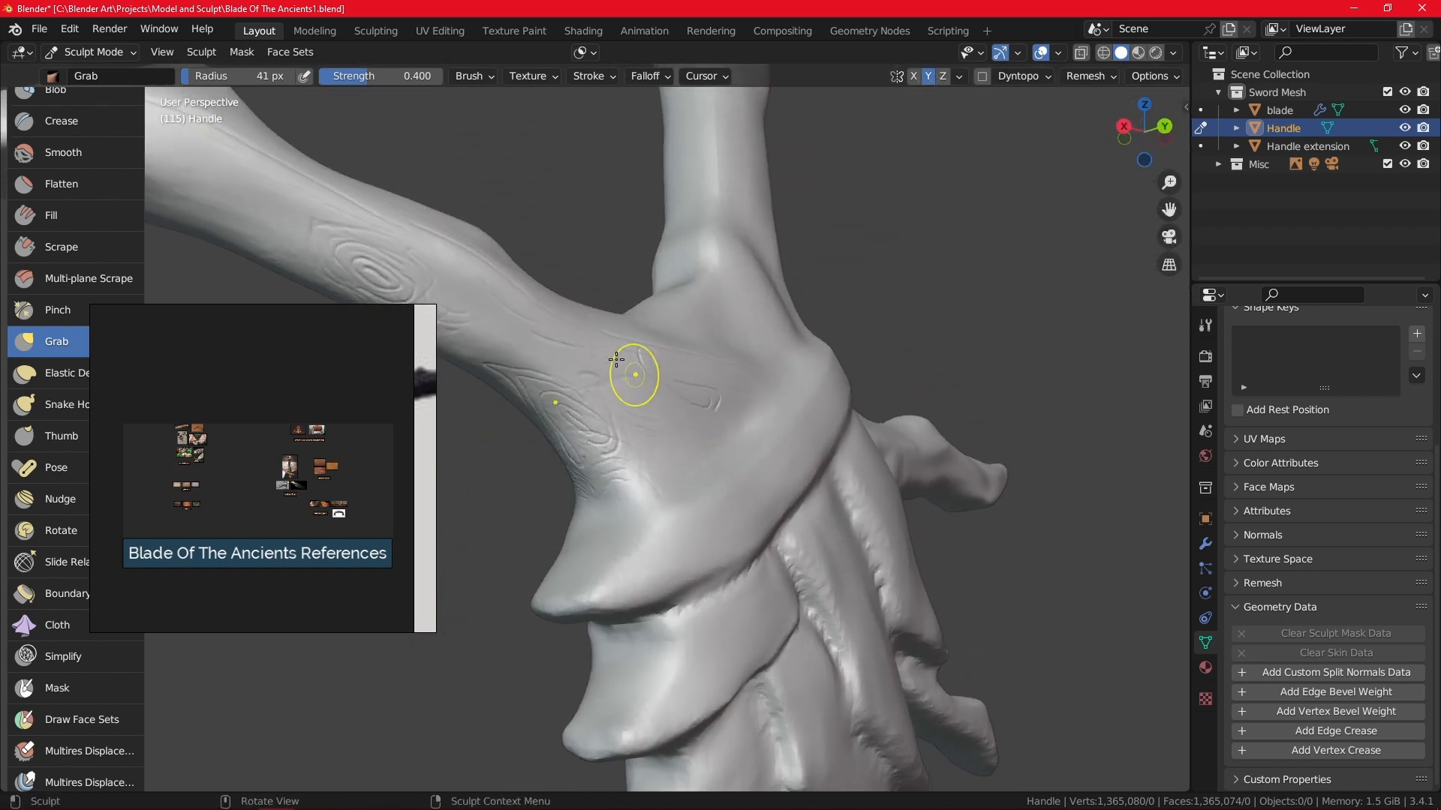
pyautogui.moveTo(843, 347); pyautogui.dragTo(1101, 326, button='middle')
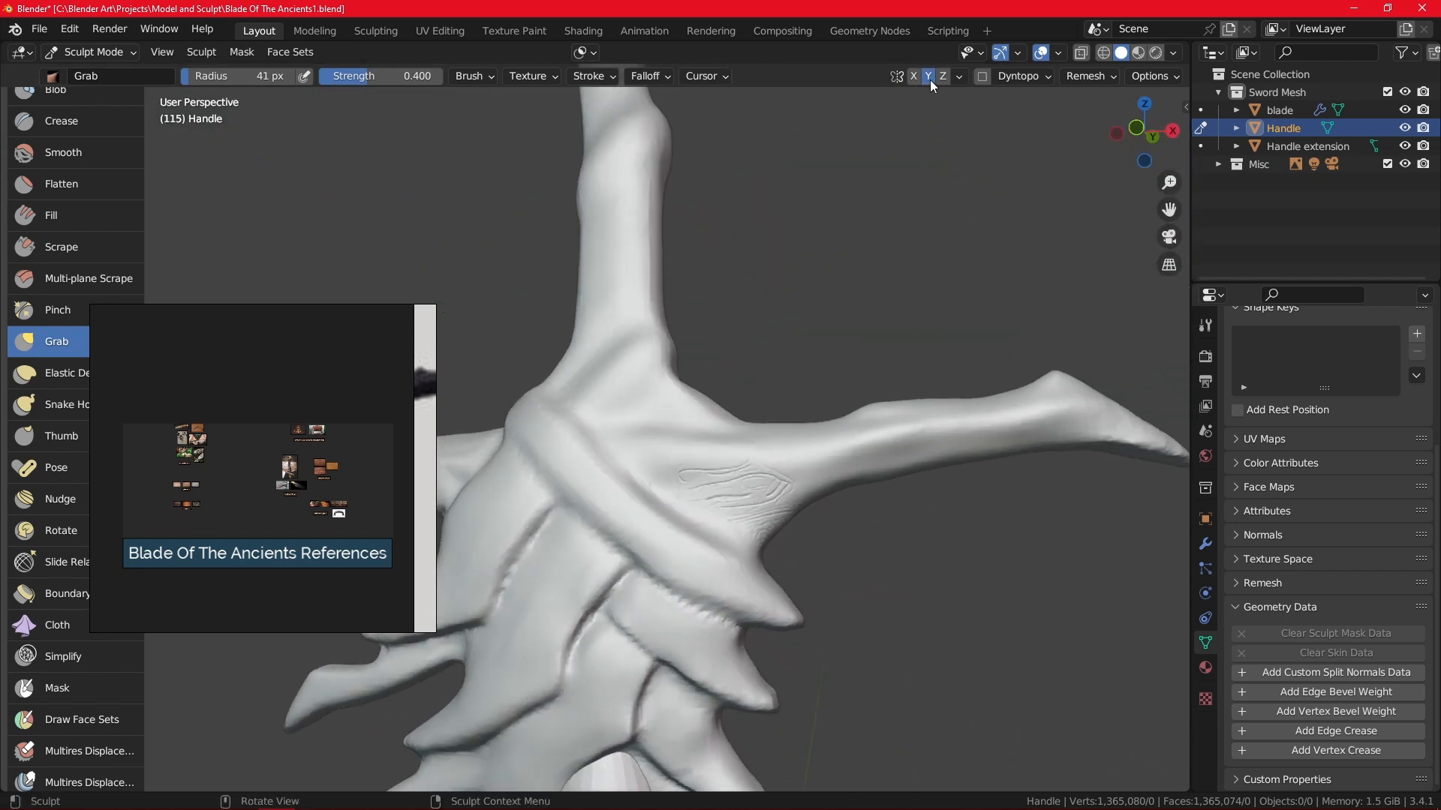
pyautogui.moveTo(878, 418); pyautogui.dragTo(1006, 157, button='middle')
pyautogui.keyDown('shift'); pyautogui.moveTo(722, 471); pyautogui.dragTo(833, 539, button='middle'); pyautogui.keyUp('shift')
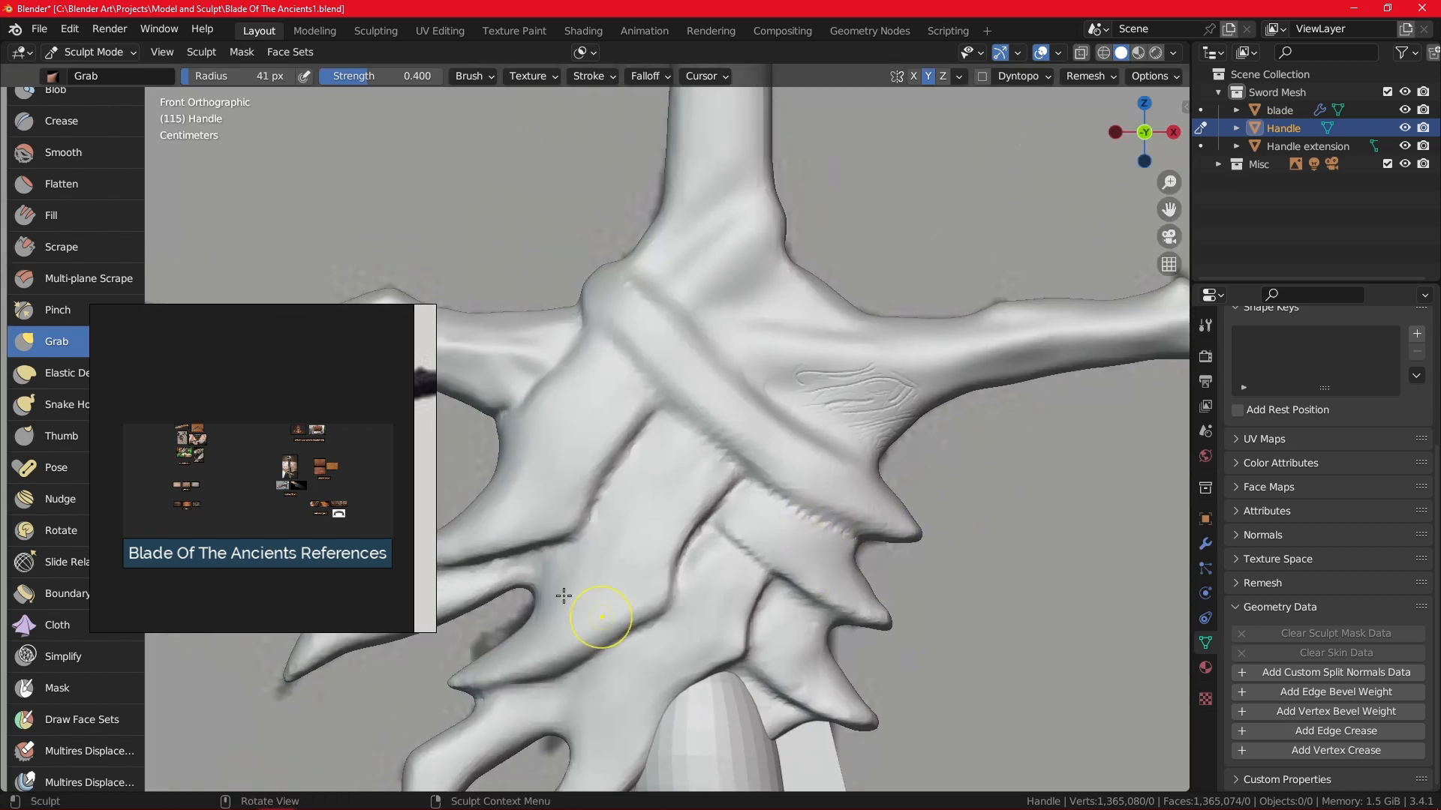
# Set the Smooth brush strength to 0.300 and smooth the upper pointed wrap and its crease on the handle's front.
pyautogui.click(101, 153)
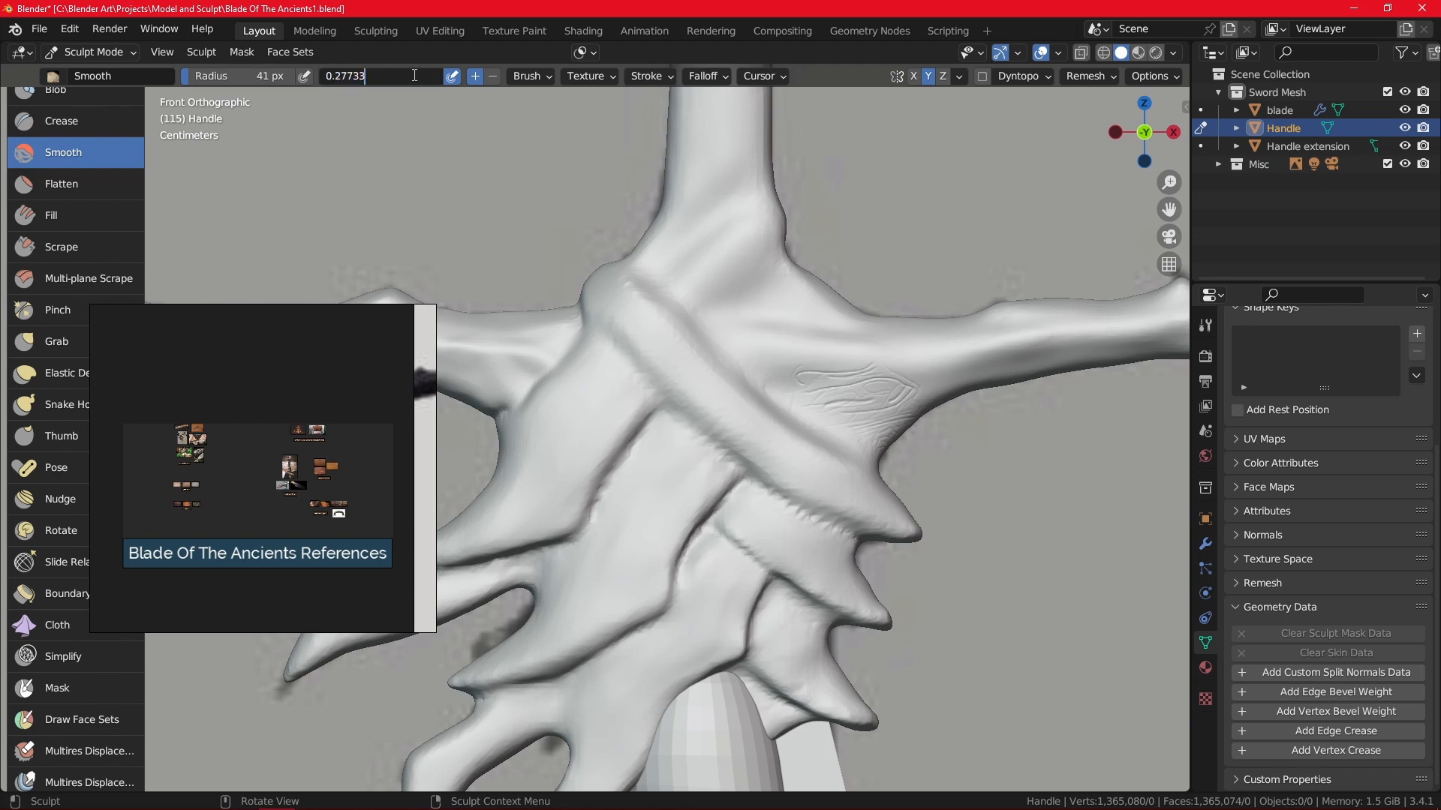
pyautogui.write('3')
pyautogui.press('Return')
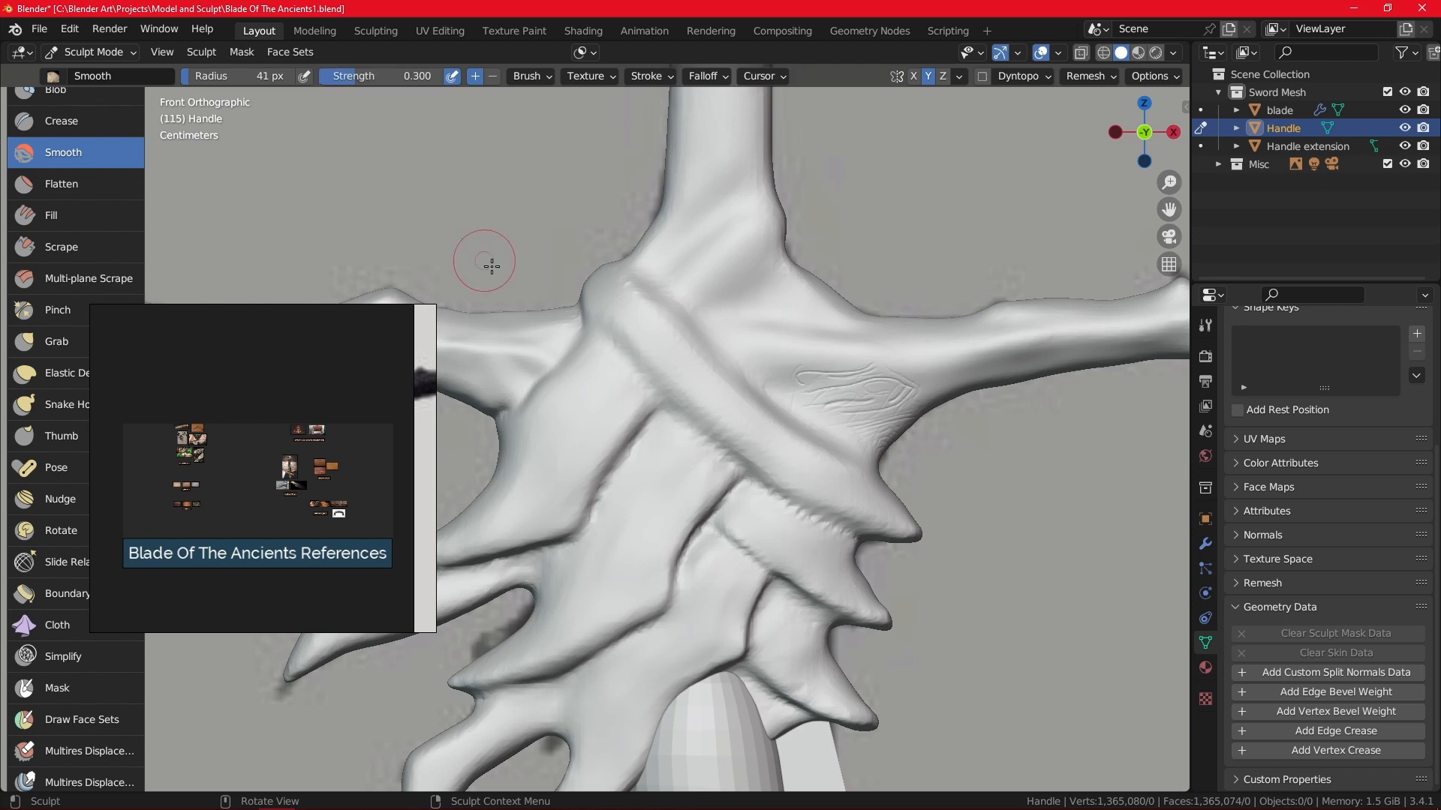
pyautogui.scroll(5, 660, 553)
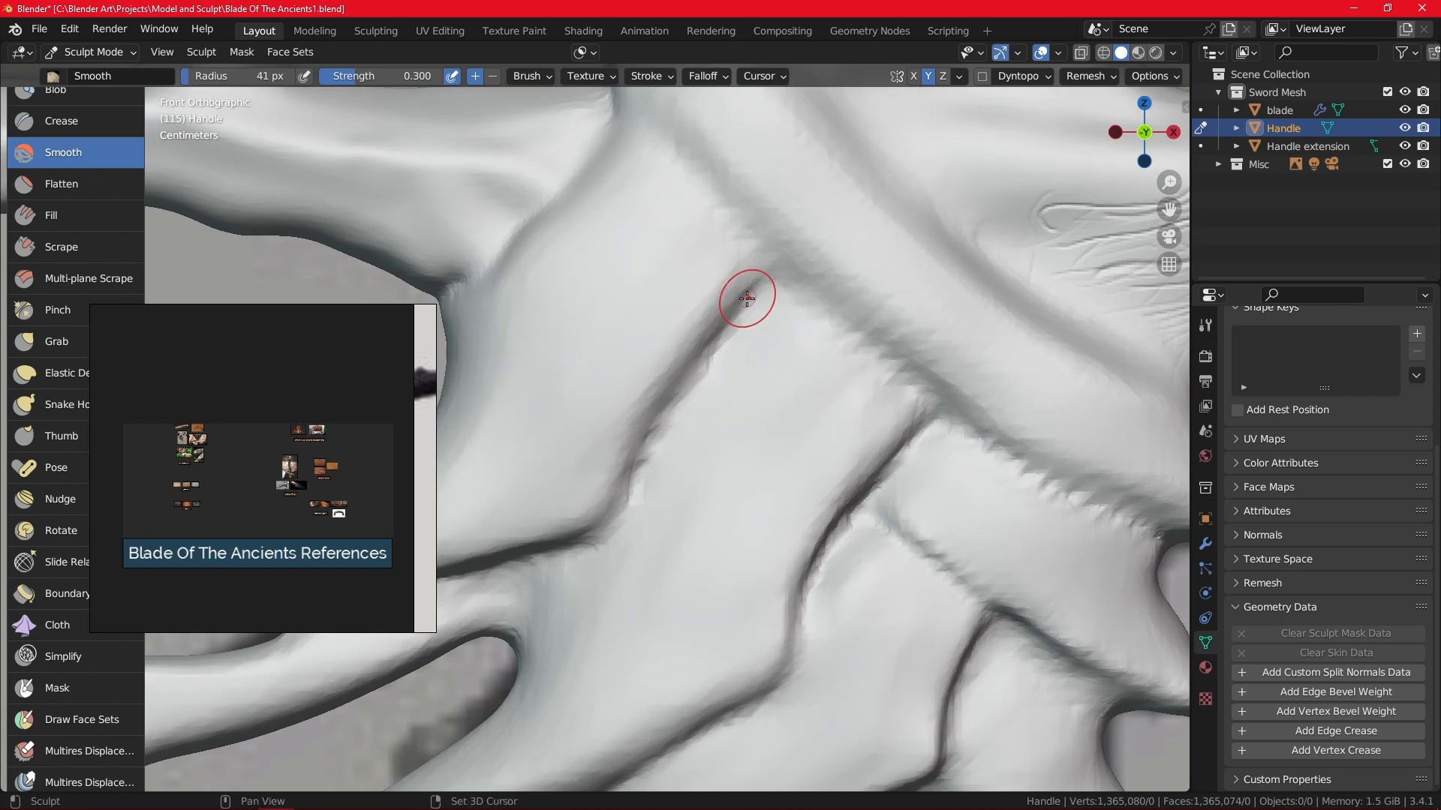
pyautogui.moveTo(653, 443)
pyautogui.mouseDown(button='middle')
pyautogui.moveTo(698, 390)
pyautogui.moveTo(656, 488)
pyautogui.moveTo(884, 428)
pyautogui.moveTo(720, 492)
pyautogui.mouseUp(button='middle')
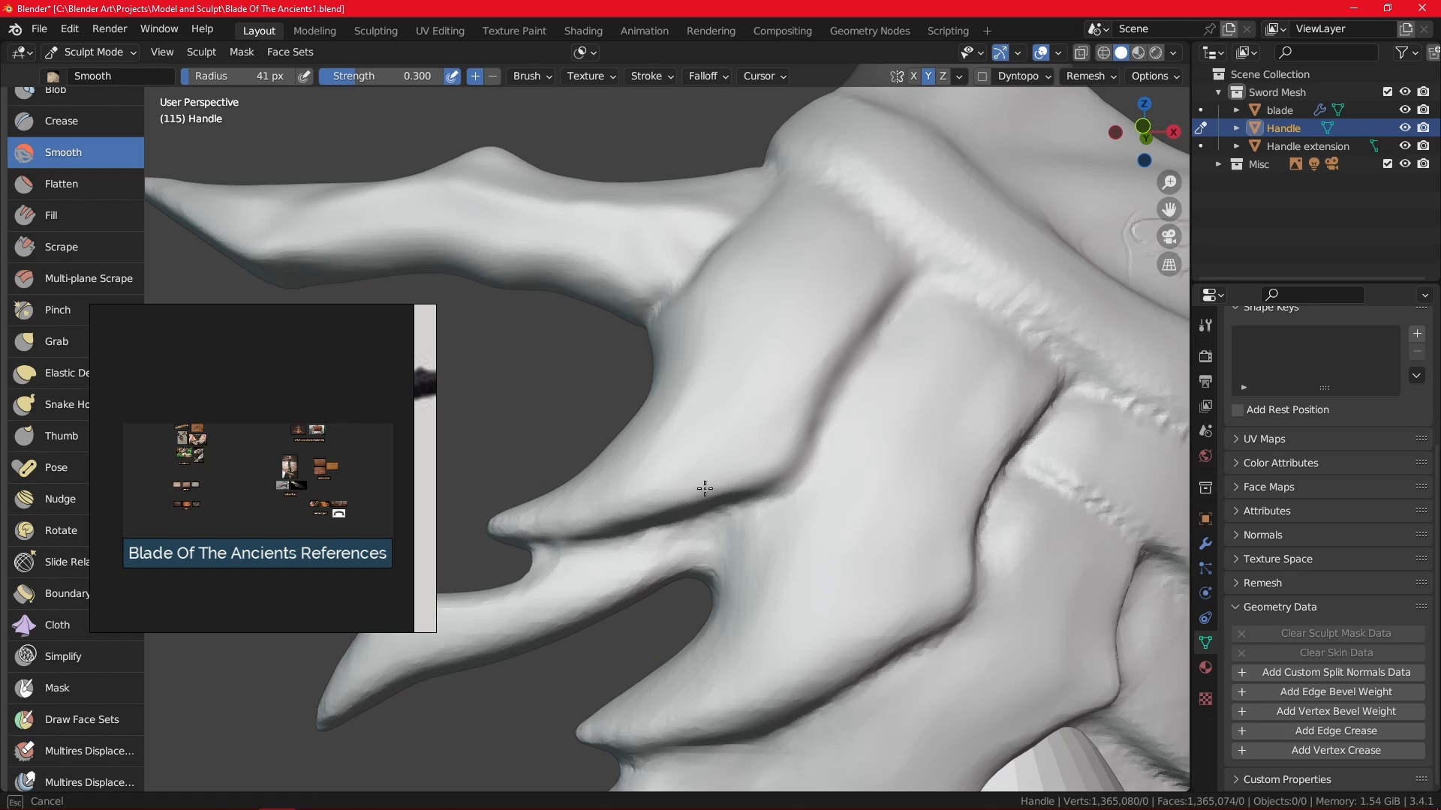
pyautogui.moveTo(574, 488); pyautogui.dragTo(670, 379)
pyautogui.moveTo(680, 329); pyautogui.dragTo(662, 304)
# Smooth the diagonal wrap's pointed ends and the underside between them, below the carved wood grain on the front.
pyautogui.moveTo(915, 239)
pyautogui.mouseDown(button='middle')
pyautogui.moveTo(881, 363)
pyautogui.moveTo(553, 335)
pyautogui.mouseUp(button='middle')
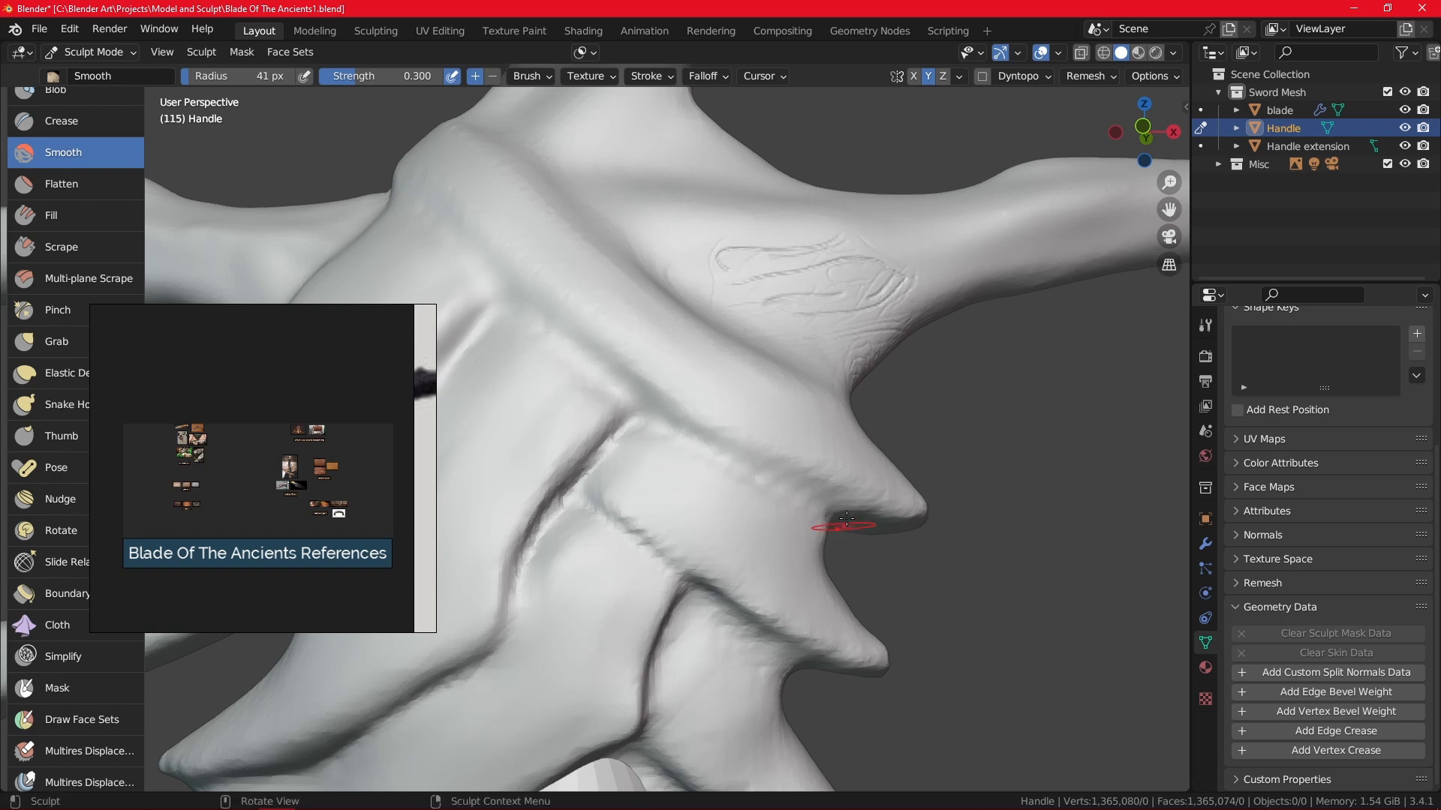
pyautogui.moveTo(842, 521)
pyautogui.mouseDown(button='middle')
pyautogui.moveTo(858, 428)
pyautogui.moveTo(682, 428)
pyautogui.moveTo(709, 518)
pyautogui.mouseUp(button='middle')
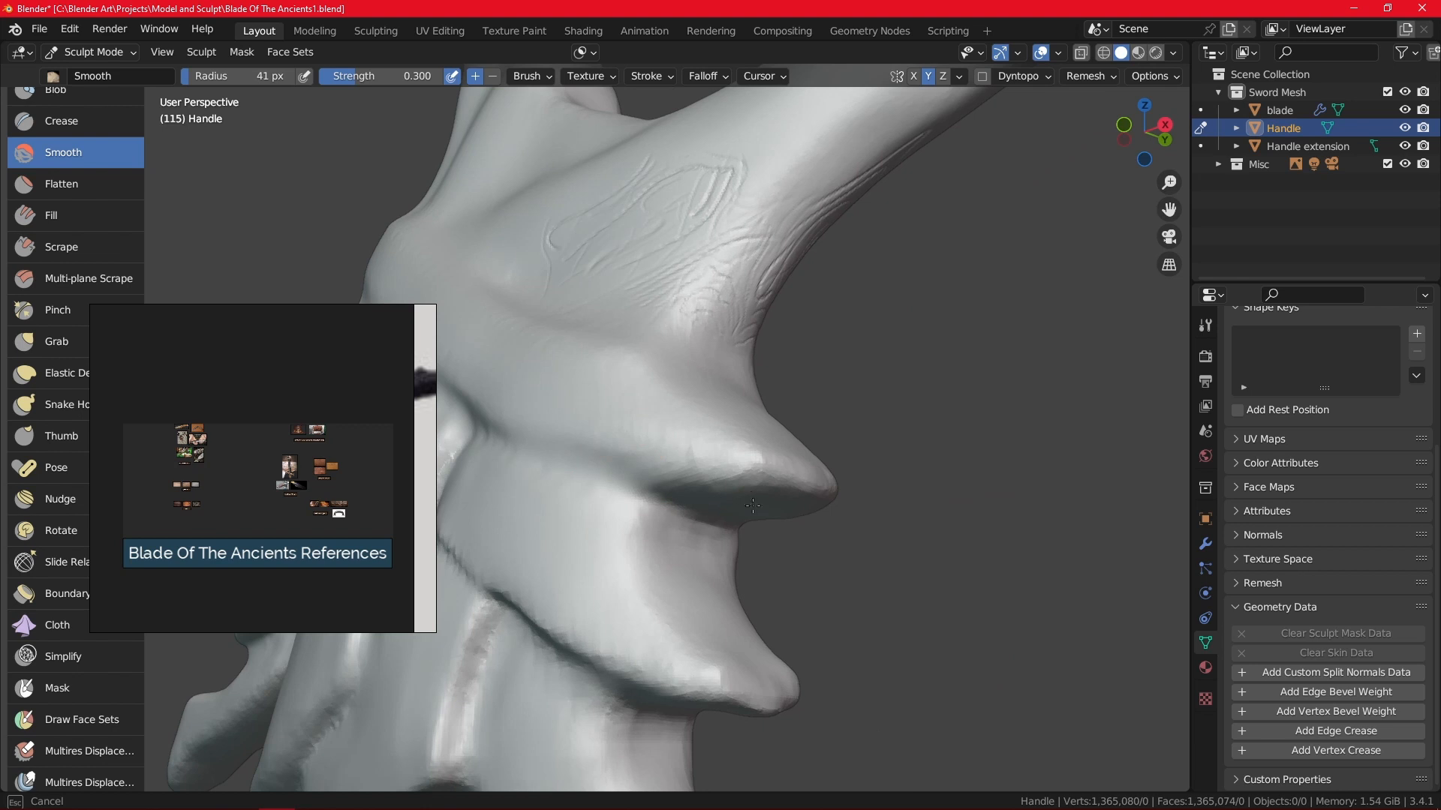
pyautogui.moveTo(753, 506); pyautogui.dragTo(760, 480)
pyautogui.scroll(-3, 765, 454)
# Smooth the jagged creases between the overlapping wraps on the back of the handle, down to the pointed ends.
pyautogui.moveTo(766, 455)
pyautogui.mouseDown(button='middle')
pyautogui.moveTo(698, 412)
pyautogui.moveTo(555, 405)
pyautogui.mouseUp(button='middle')
pyautogui.moveTo(733, 402); pyautogui.dragTo(668, 424, button='middle')
pyautogui.scroll(3, 668, 425)
pyautogui.moveTo(860, 414)
pyautogui.mouseDown(button='middle')
pyautogui.moveTo(887, 433)
pyautogui.moveTo(633, 312)
pyautogui.mouseUp(button='middle')
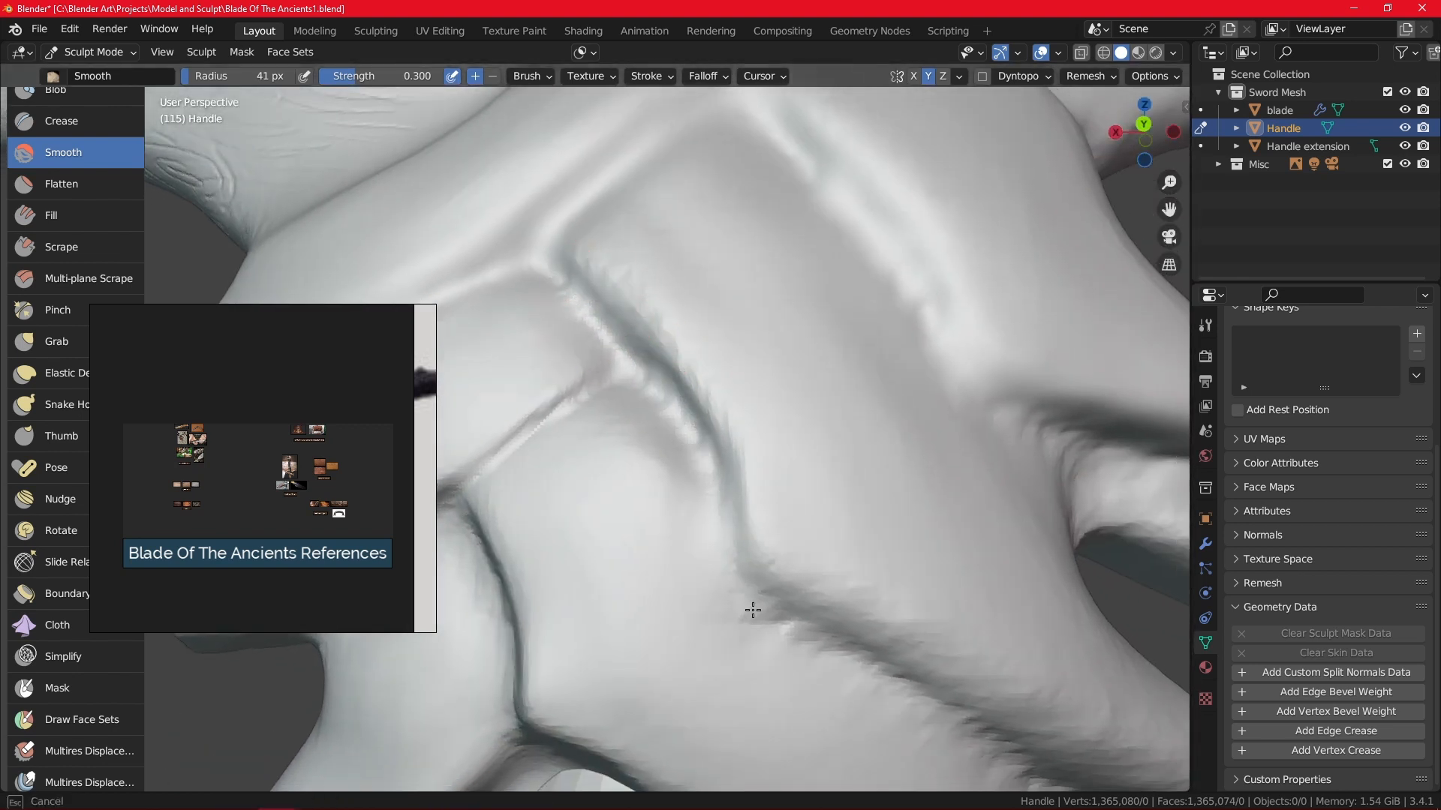
pyautogui.moveTo(683, 392); pyautogui.dragTo(488, 435, button='middle')
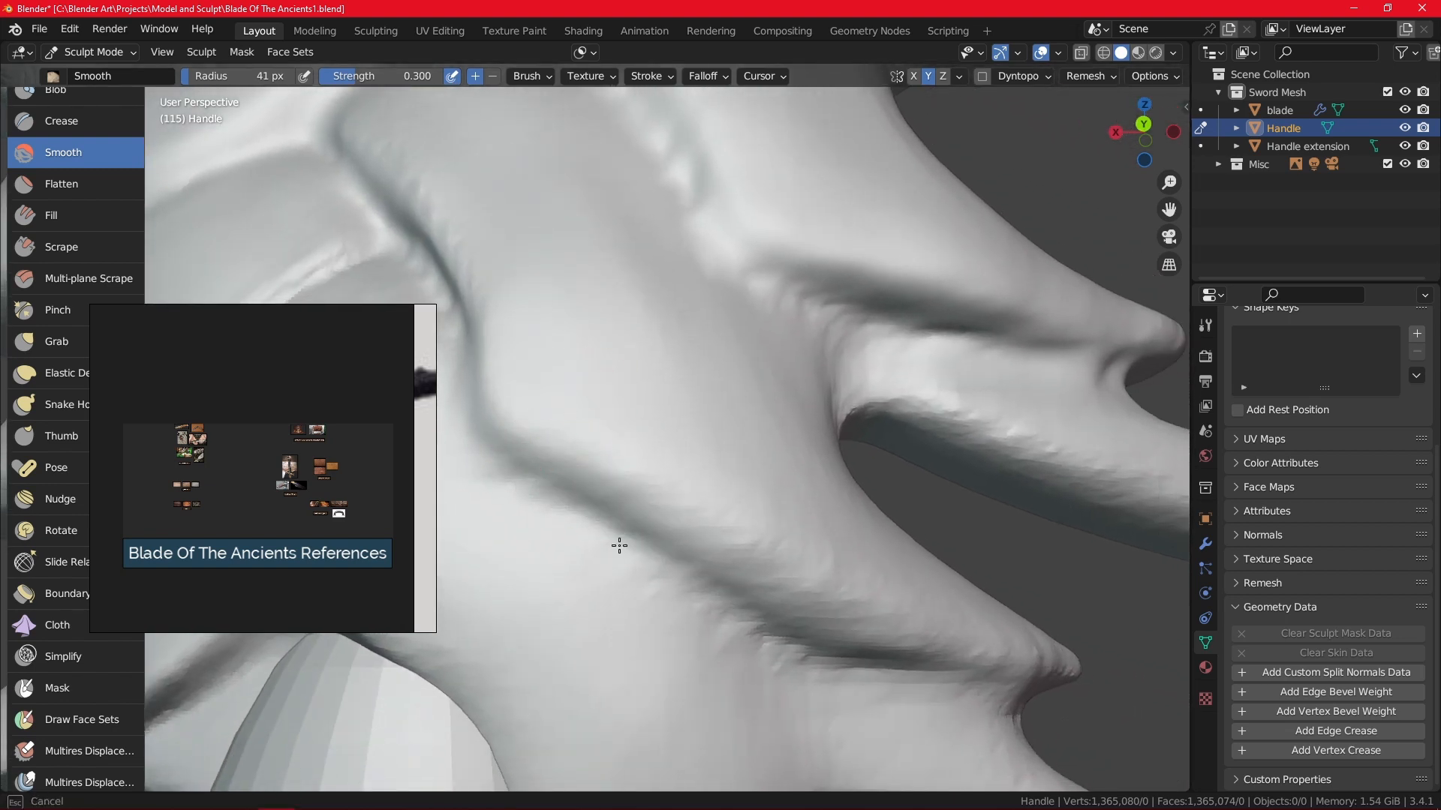
pyautogui.moveTo(797, 668)
pyautogui.mouseDown(button='middle')
pyautogui.moveTo(825, 582)
pyautogui.moveTo(794, 476)
pyautogui.moveTo(844, 546)
pyautogui.mouseUp(button='middle')
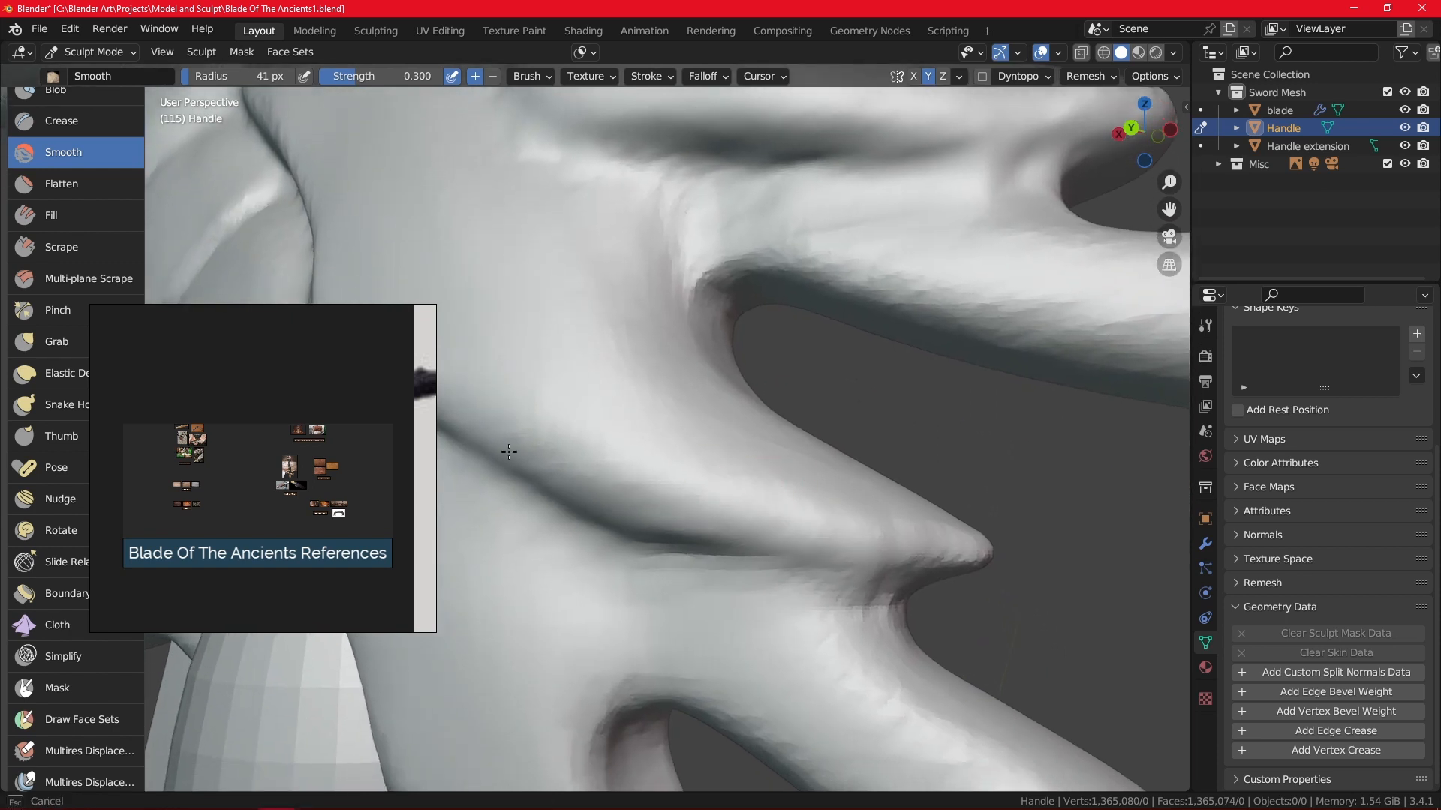
# Smooth the branching prongs along the handle's uncarved side, including their blunt ends, undersides and the notches between them.
pyautogui.moveTo(948, 531)
pyautogui.mouseDown(button='middle')
pyautogui.moveTo(668, 557)
pyautogui.moveTo(517, 489)
pyautogui.moveTo(852, 418)
pyautogui.moveTo(643, 325)
pyautogui.moveTo(858, 460)
pyautogui.moveTo(859, 442)
pyautogui.moveTo(788, 438)
pyautogui.mouseUp(button='middle')
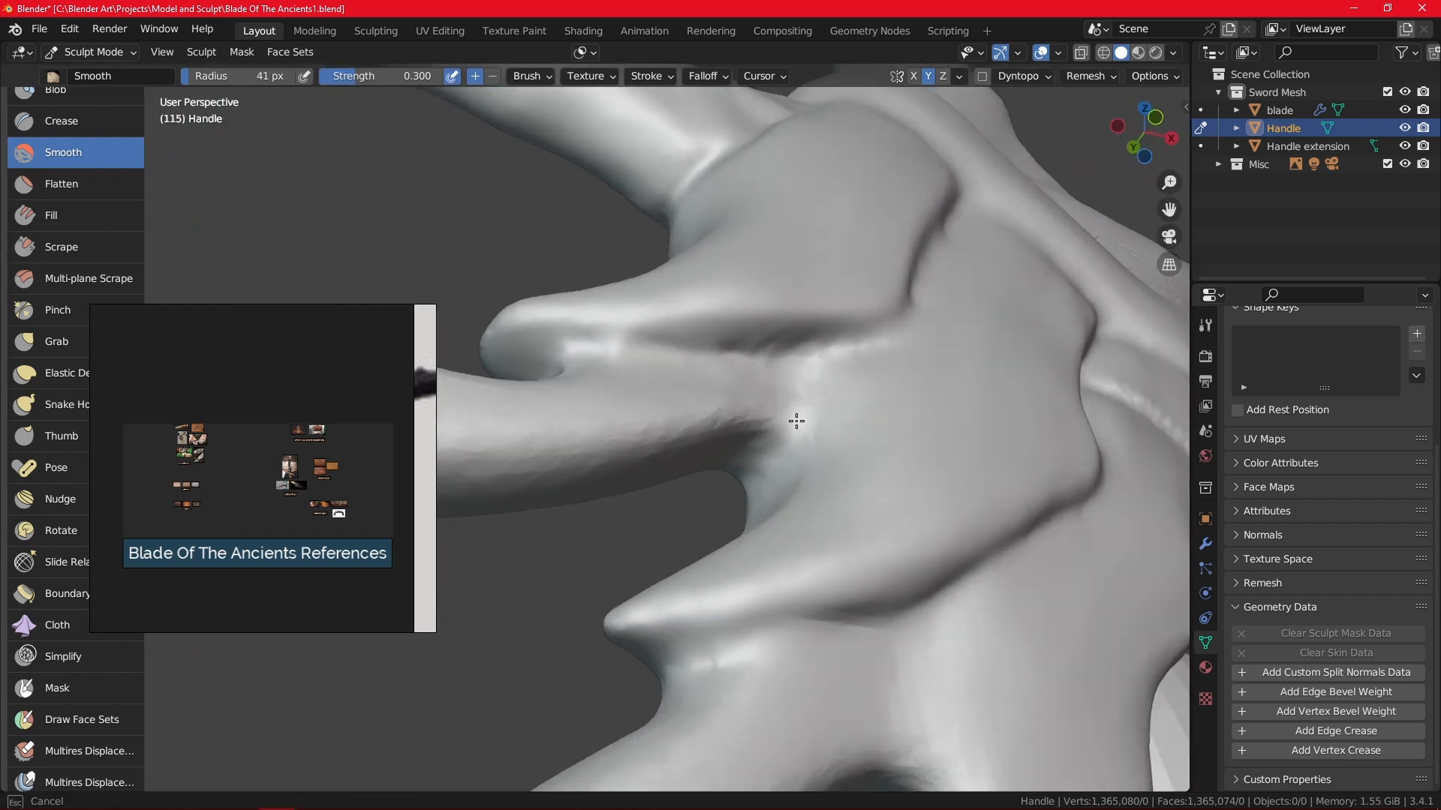
pyautogui.moveTo(659, 450)
pyautogui.mouseDown(button='middle')
pyautogui.moveTo(839, 450)
pyautogui.moveTo(994, 379)
pyautogui.mouseUp(button='middle')
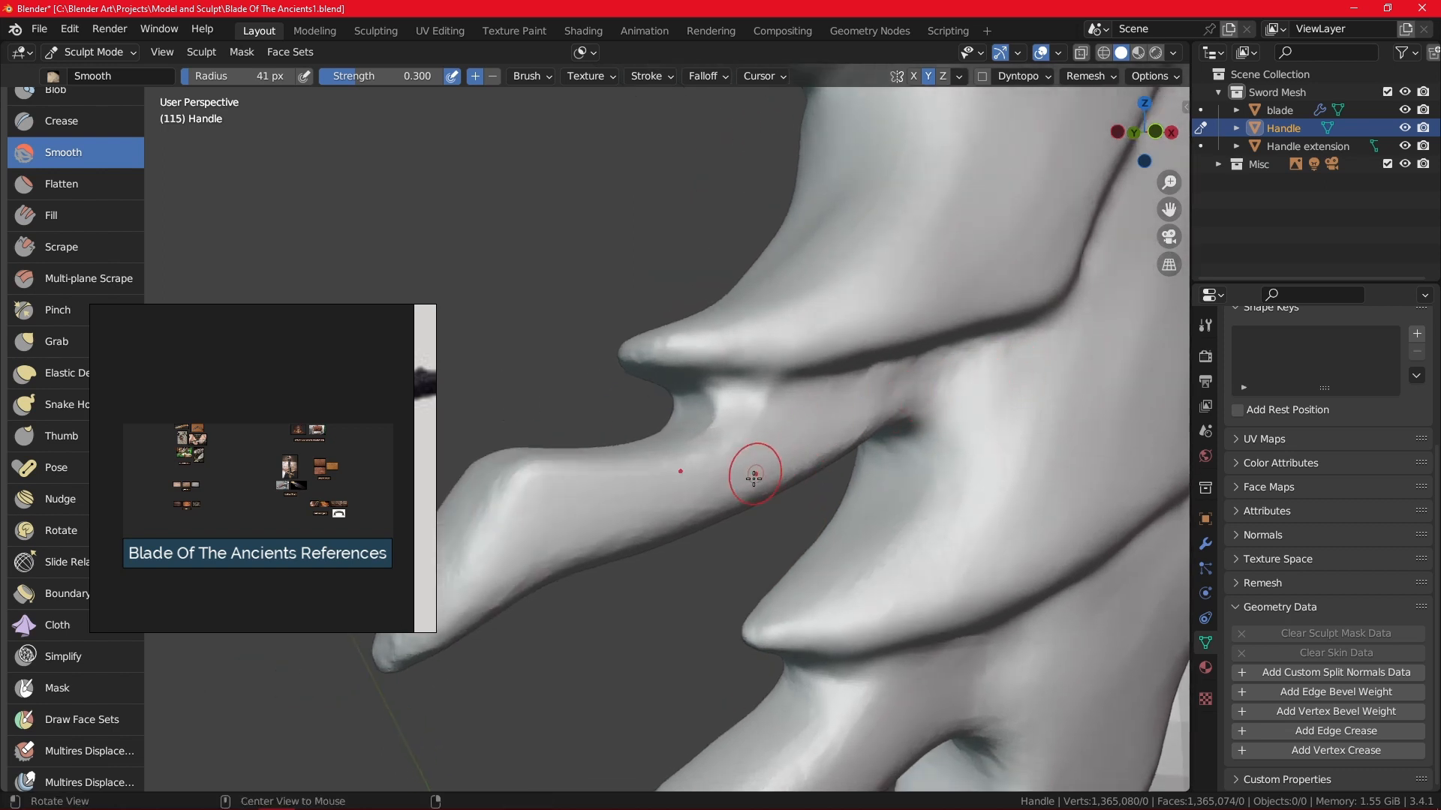
pyautogui.moveTo(754, 477); pyautogui.dragTo(846, 466, button='middle')
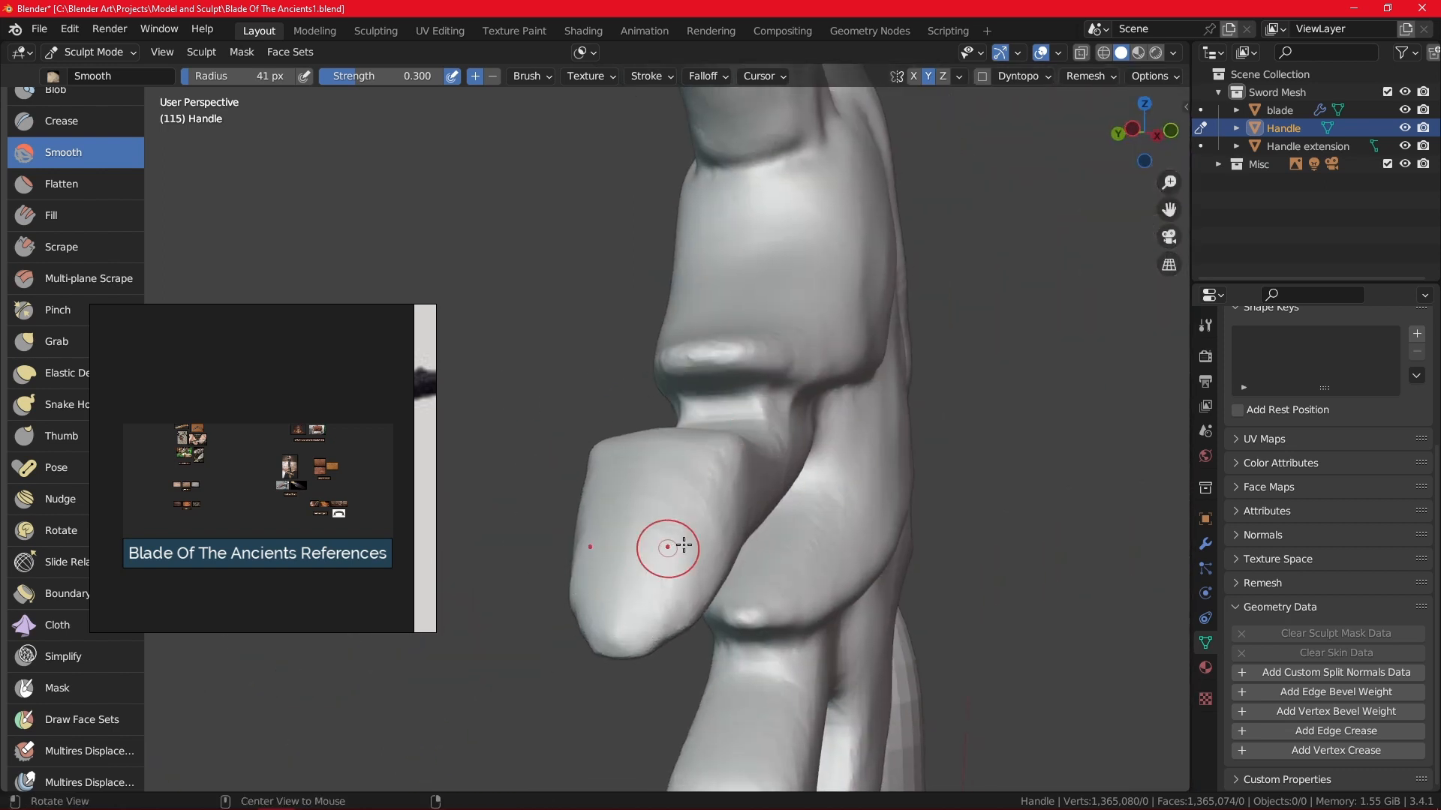
pyautogui.moveTo(666, 553)
pyautogui.mouseDown(button='middle')
pyautogui.moveTo(804, 553)
pyautogui.moveTo(813, 523)
pyautogui.moveTo(705, 554)
pyautogui.moveTo(667, 467)
pyautogui.mouseUp(button='middle')
pyautogui.moveTo(613, 423)
pyautogui.mouseDown(button='middle')
pyautogui.moveTo(586, 421)
pyautogui.moveTo(633, 573)
pyautogui.moveTo(612, 503)
pyautogui.moveTo(611, 386)
pyautogui.mouseUp(button='middle')
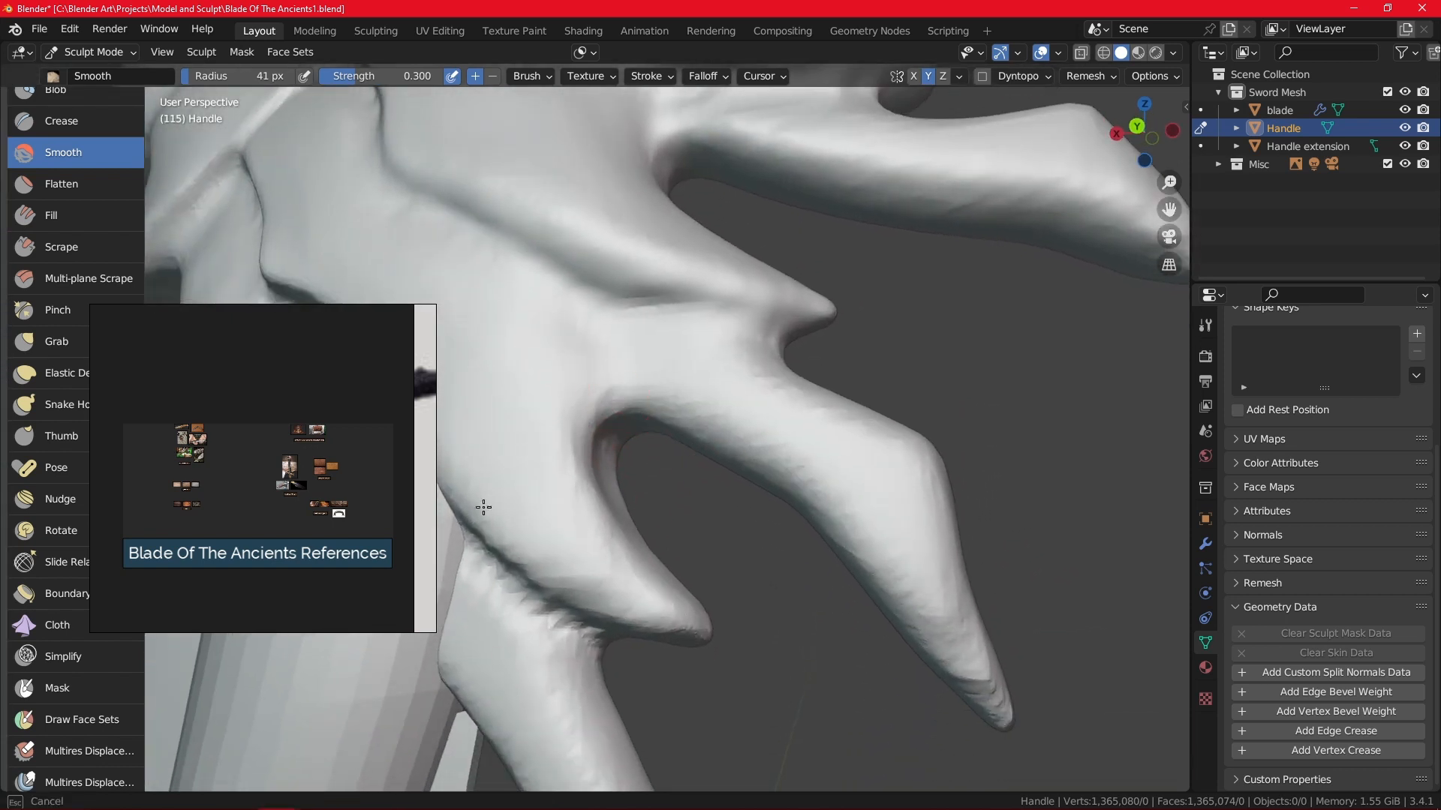
pyautogui.moveTo(533, 598)
pyautogui.mouseDown(button='middle')
pyautogui.moveTo(633, 524)
pyautogui.moveTo(617, 506)
pyautogui.moveTo(591, 526)
pyautogui.mouseUp(button='middle')
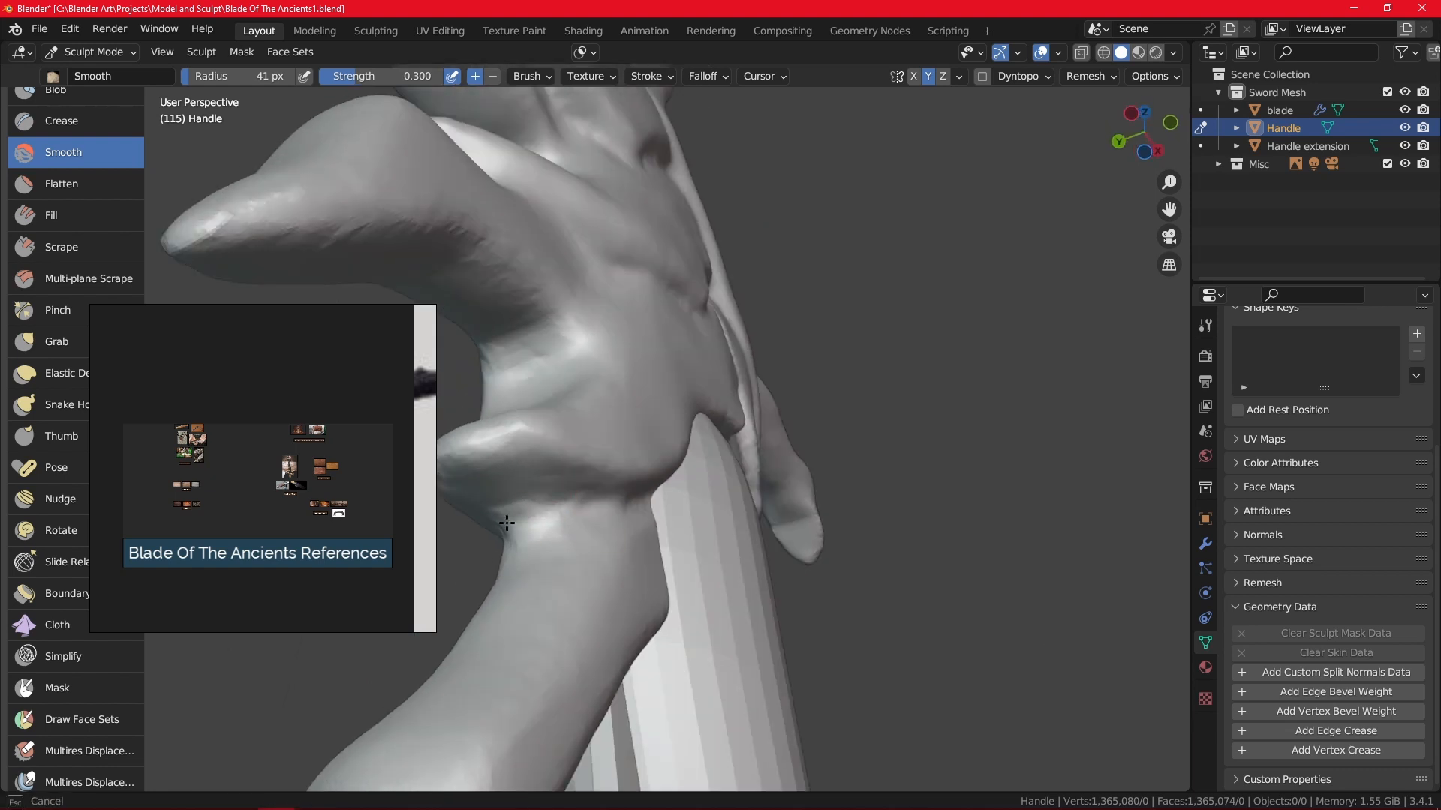
pyautogui.moveTo(825, 333)
pyautogui.mouseDown(button='middle')
pyautogui.moveTo(685, 358)
pyautogui.moveTo(763, 443)
pyautogui.moveTo(830, 628)
pyautogui.moveTo(946, 575)
pyautogui.moveTo(1036, 707)
pyautogui.mouseUp(button='middle')
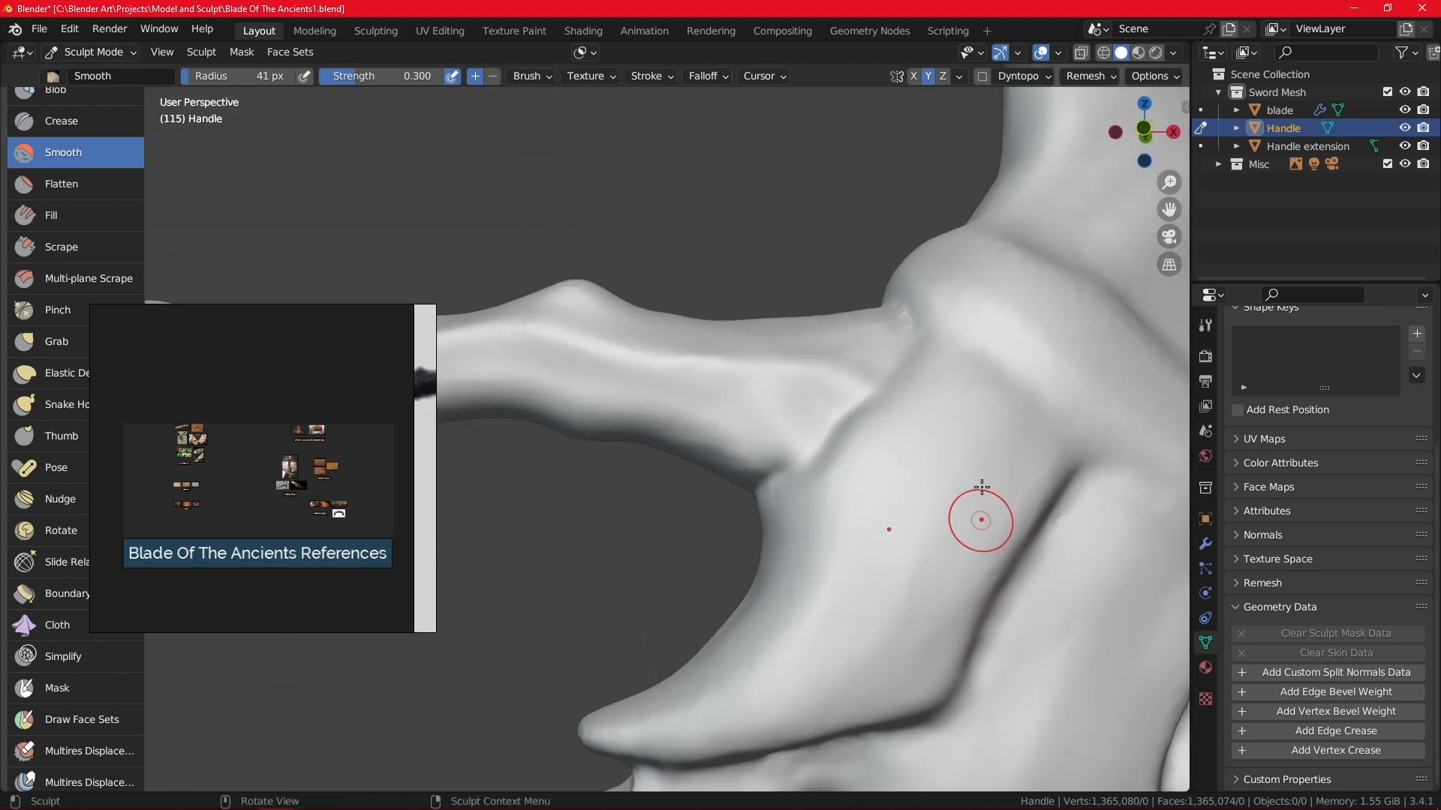
# Smooth the uncarved crossguard arm and its junction with the wrapped centre of the handle.
pyautogui.moveTo(995, 421); pyautogui.dragTo(1047, 482, button='middle')
pyautogui.moveTo(819, 231); pyautogui.dragTo(817, 226)
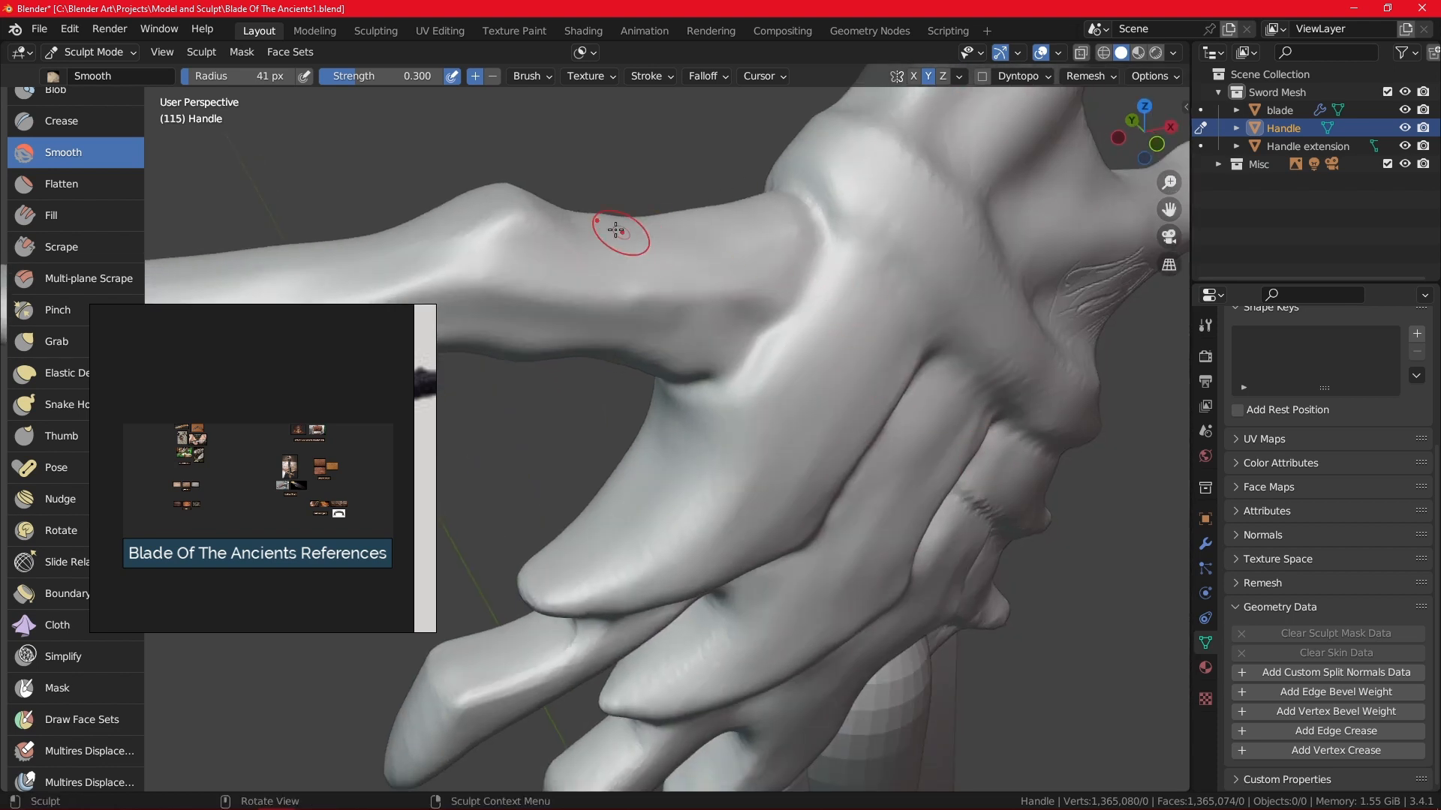
pyautogui.moveTo(615, 249); pyautogui.dragTo(896, 482, button='middle')
# Smooth the tips and edges of the long lower prongs beside the handle extension, working around to the back.
pyautogui.moveTo(902, 573)
pyautogui.keyDown('shift'); pyautogui.mouseDown(button='middle')
pyautogui.moveTo(818, 501)
pyautogui.moveTo(835, 586)
pyautogui.moveTo(612, 418)
pyautogui.mouseUp(button='middle'); pyautogui.keyUp('shift')
pyautogui.scroll(2, 735, 448)
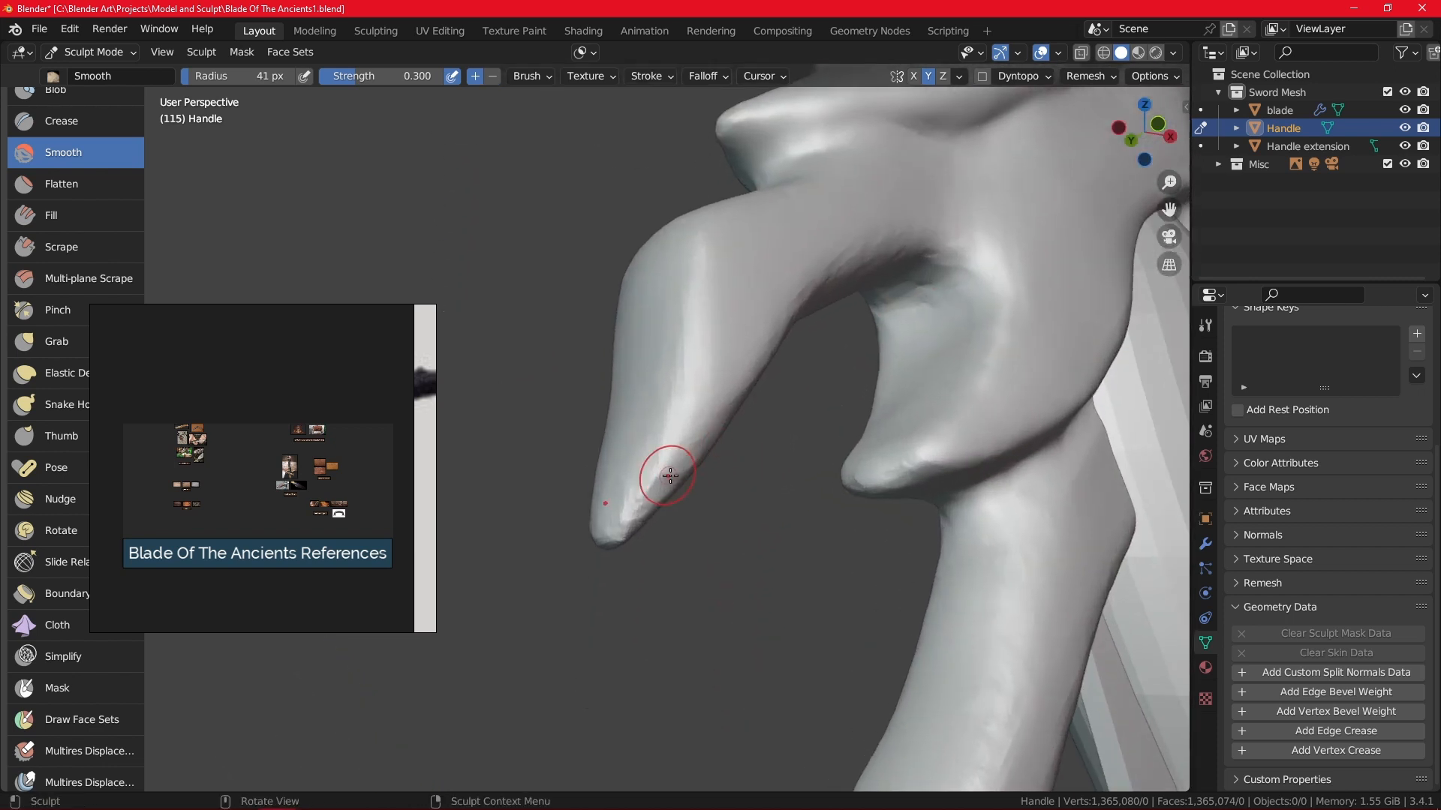
pyautogui.moveTo(592, 553); pyautogui.dragTo(954, 584, button='middle')
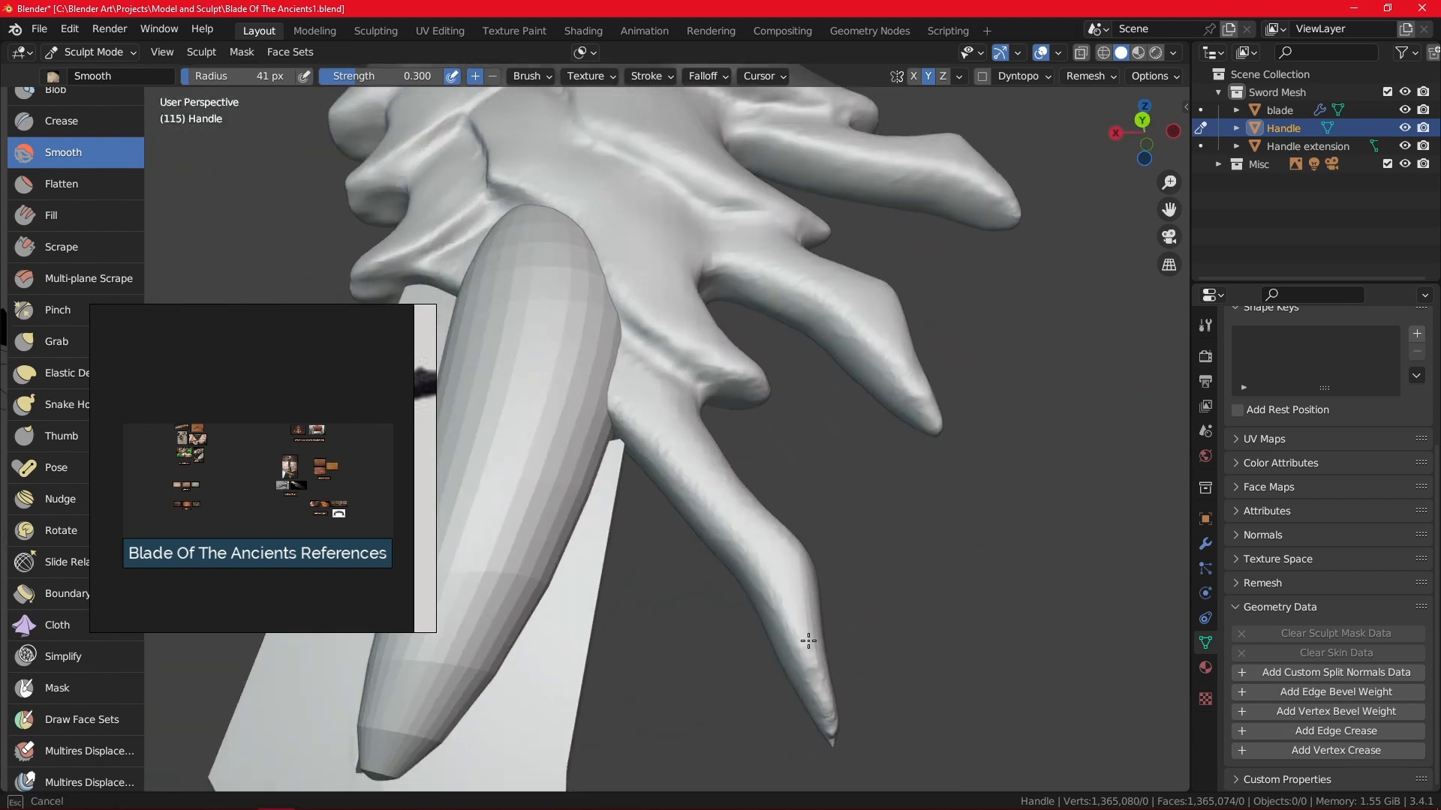
pyautogui.moveTo(693, 550); pyautogui.dragTo(699, 507, button='middle')
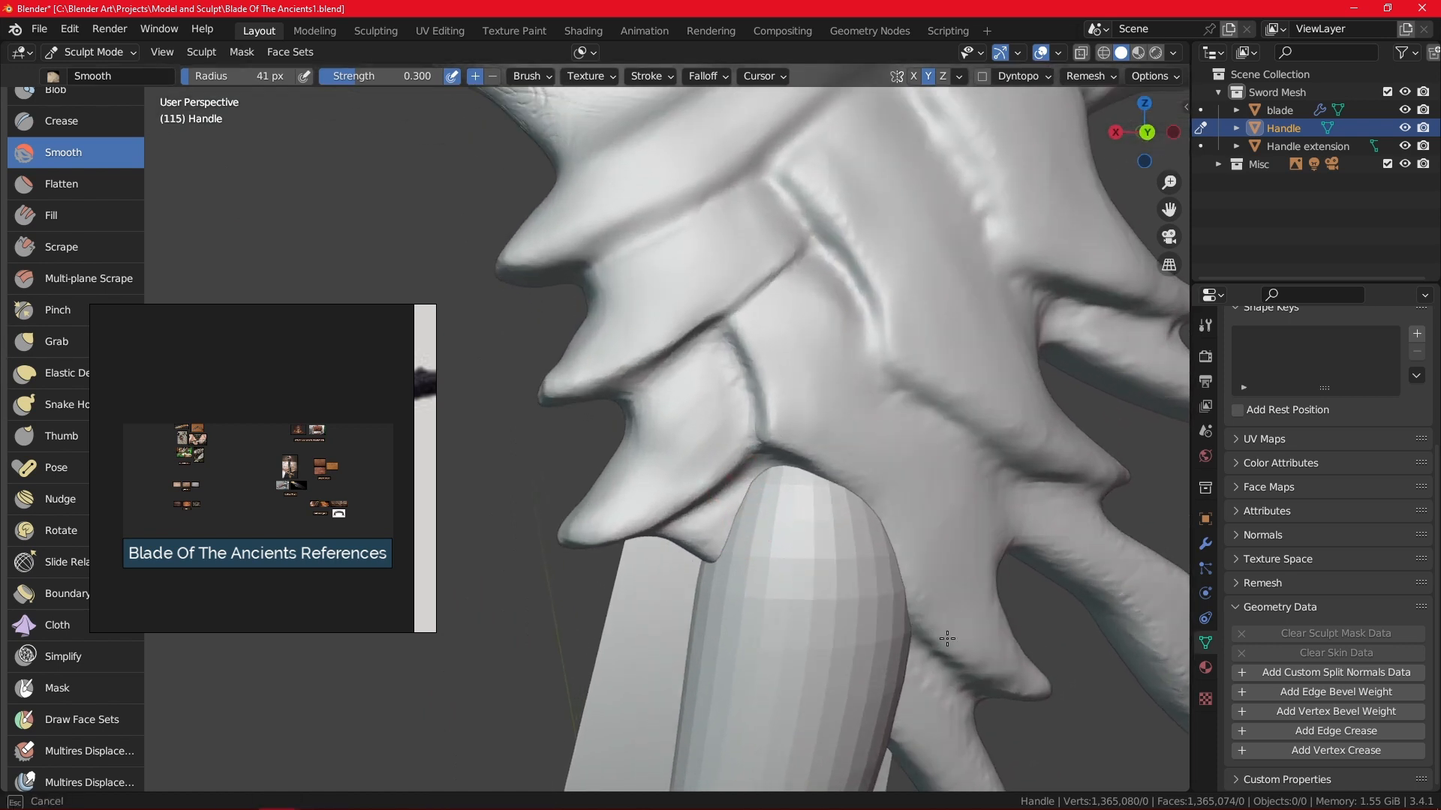
# Smooth the stacked pointed wraps below the carved crossguard arm and the grooves between them on the back.
pyautogui.keyDown('shift'); pyautogui.moveTo(873, 528); pyautogui.dragTo(848, 592, button='middle'); pyautogui.keyUp('shift')
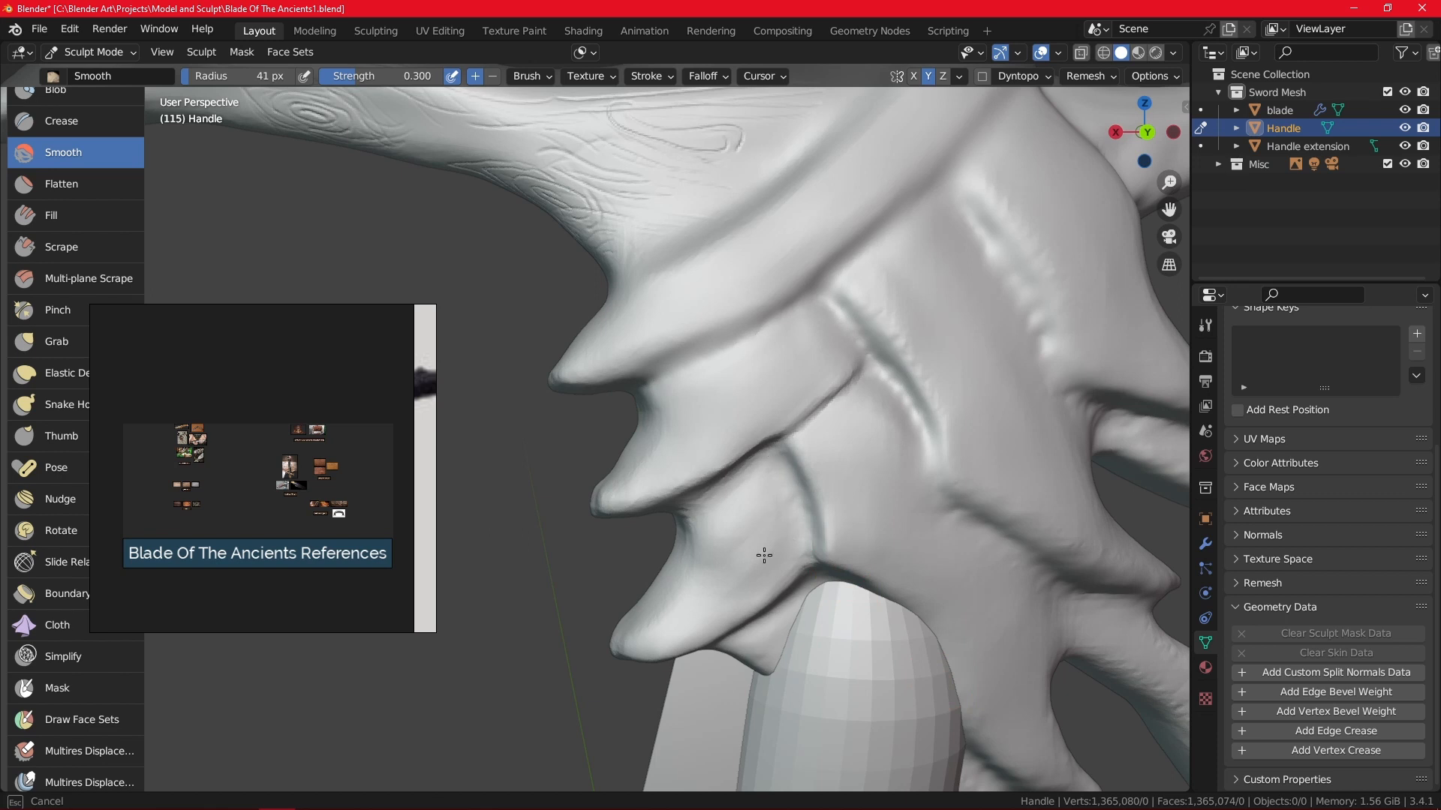
pyautogui.moveTo(721, 512)
pyautogui.mouseDown(button='middle')
pyautogui.moveTo(733, 499)
pyautogui.moveTo(724, 457)
pyautogui.mouseUp(button='middle')
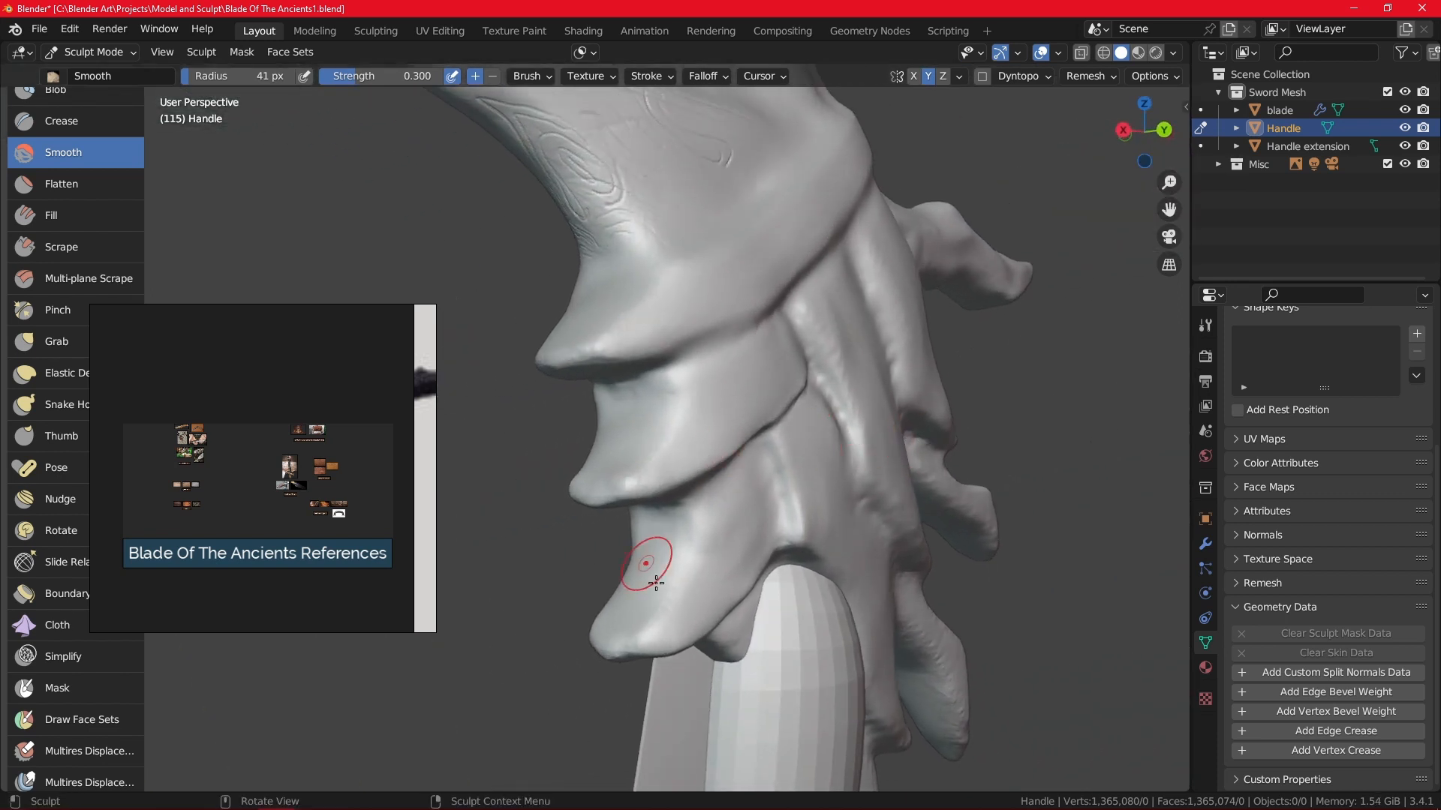
pyautogui.moveTo(722, 399)
pyautogui.mouseDown(button='middle')
pyautogui.moveTo(839, 392)
pyautogui.moveTo(546, 573)
pyautogui.mouseUp(button='middle')
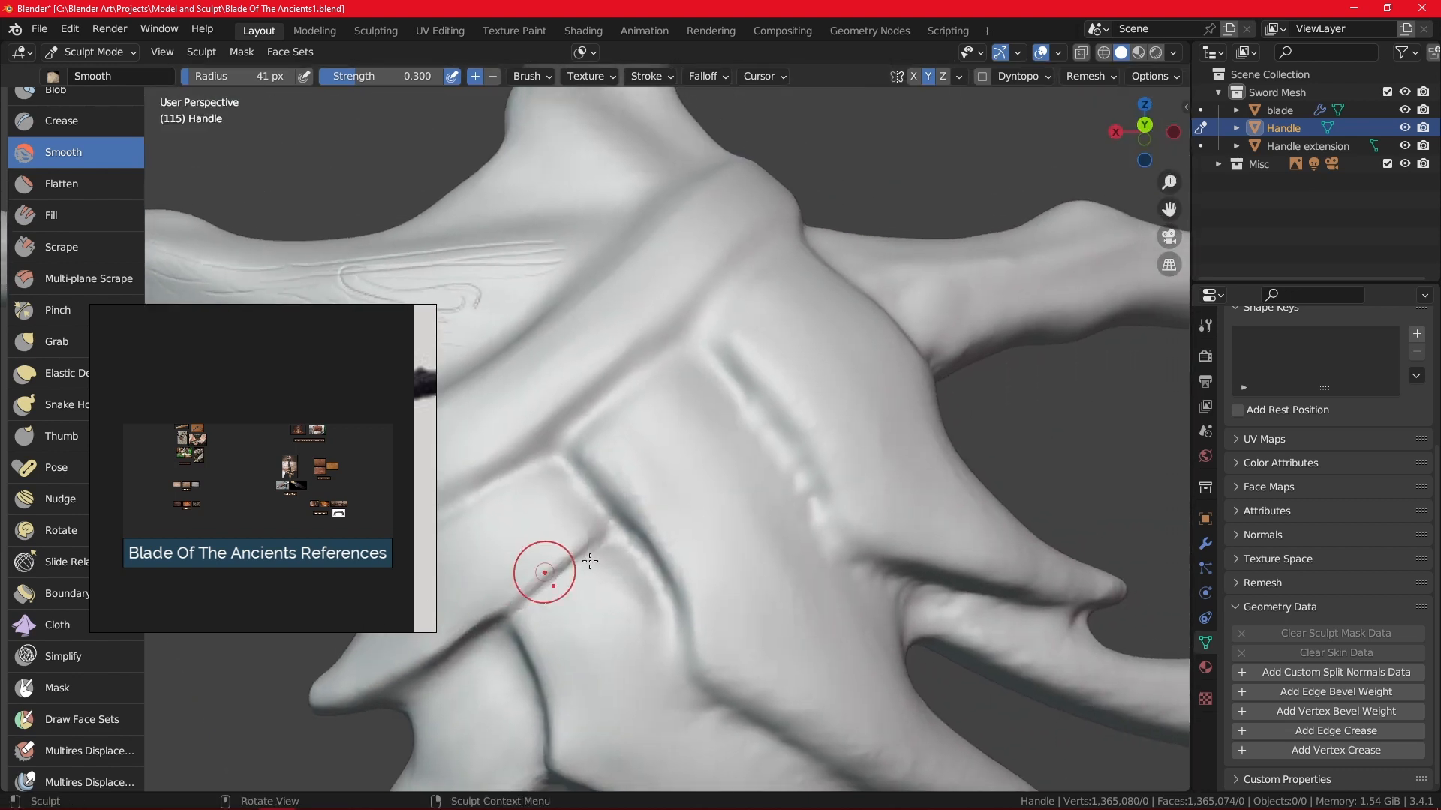
pyautogui.moveTo(783, 472)
pyautogui.keyDown('shift'); pyautogui.mouseDown(button='middle')
pyautogui.moveTo(1046, 537)
pyautogui.moveTo(730, 537)
pyautogui.mouseUp(button='middle'); pyautogui.keyUp('shift')
pyautogui.moveTo(593, 543)
pyautogui.mouseDown(button='middle')
pyautogui.moveTo(701, 588)
pyautogui.moveTo(901, 363)
pyautogui.mouseUp(button='middle')
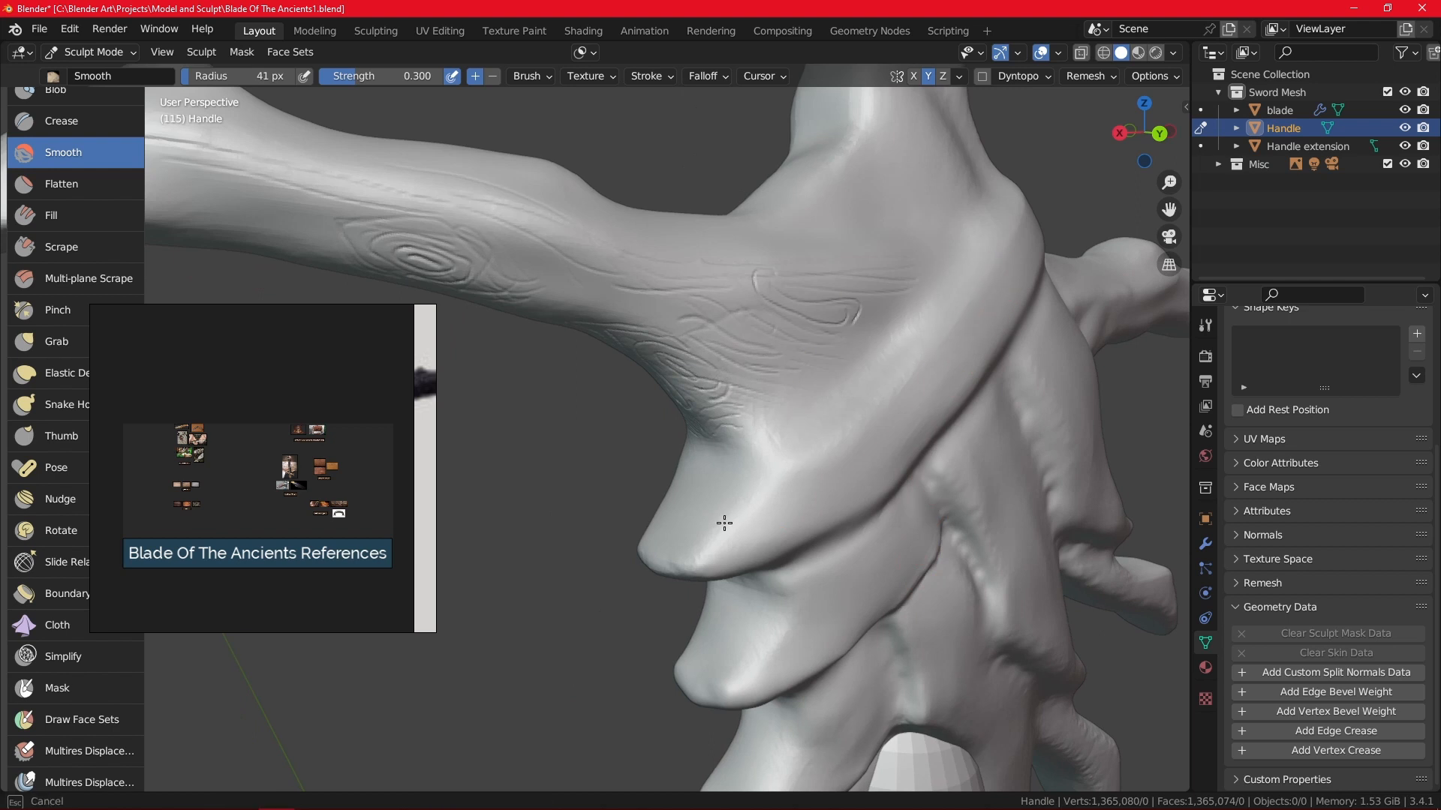
# Smooth the front diagonal wrap along its edges and the bulge where it meets the base of the grip.
pyautogui.moveTo(753, 482)
pyautogui.mouseDown(button='middle')
pyautogui.moveTo(788, 458)
pyautogui.moveTo(759, 480)
pyautogui.moveTo(762, 607)
pyautogui.moveTo(637, 560)
pyautogui.moveTo(670, 488)
pyautogui.moveTo(826, 363)
pyautogui.moveTo(955, 614)
pyautogui.moveTo(888, 447)
pyautogui.moveTo(863, 458)
pyautogui.moveTo(688, 708)
pyautogui.moveTo(704, 592)
pyautogui.mouseUp(button='middle')
pyautogui.keyDown('shift'); pyautogui.moveTo(756, 653); pyautogui.dragTo(705, 458, button='middle'); pyautogui.keyUp('shift')
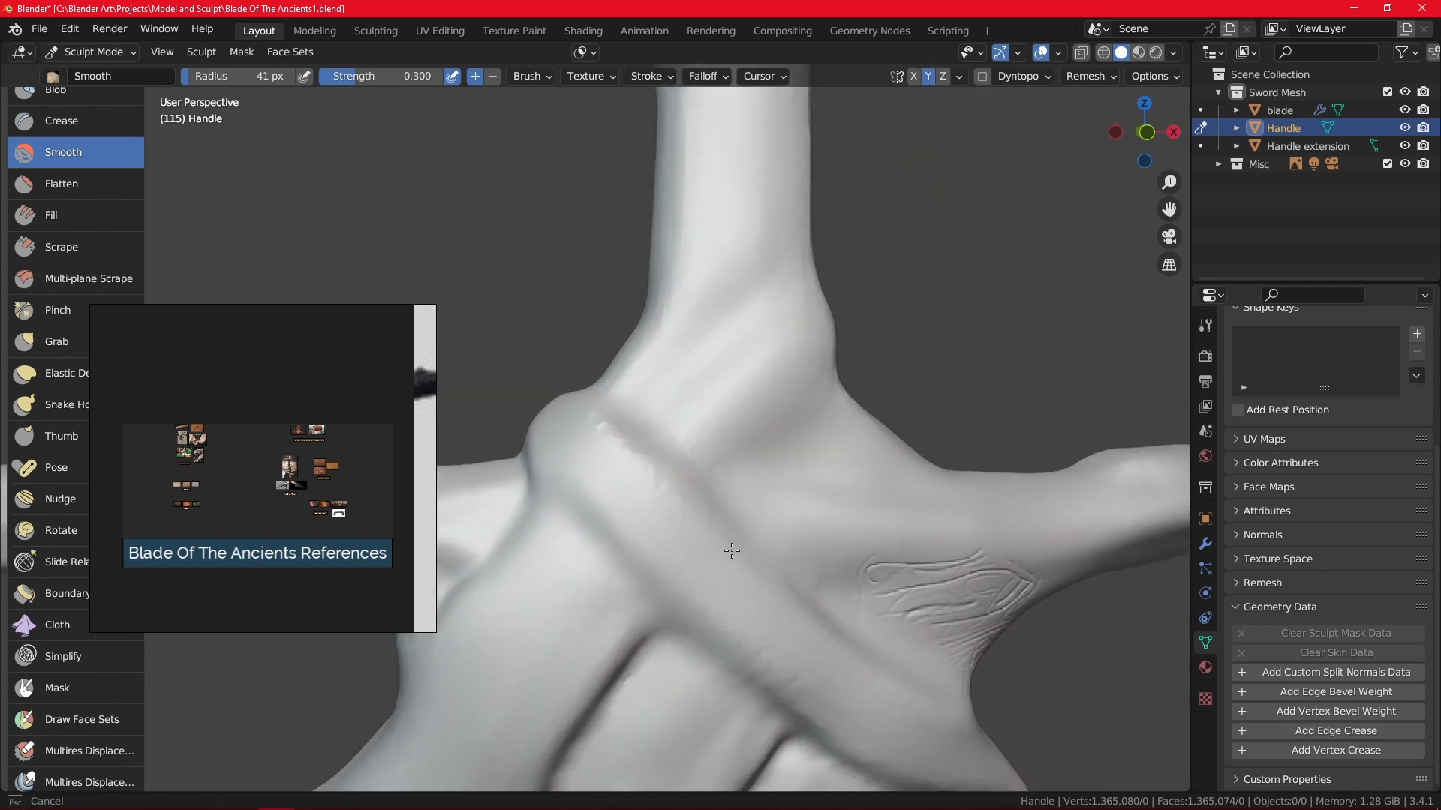
pyautogui.moveTo(848, 661)
pyautogui.keyDown('shift'); pyautogui.mouseDown(button='middle')
pyautogui.moveTo(630, 489)
pyautogui.moveTo(655, 509)
pyautogui.mouseUp(button='middle'); pyautogui.keyUp('shift')
pyautogui.moveTo(718, 555)
pyautogui.mouseDown(button='middle')
pyautogui.moveTo(656, 476)
pyautogui.moveTo(704, 476)
pyautogui.moveTo(858, 621)
pyautogui.mouseUp(button='middle')
pyautogui.moveTo(711, 342); pyautogui.dragTo(717, 352)
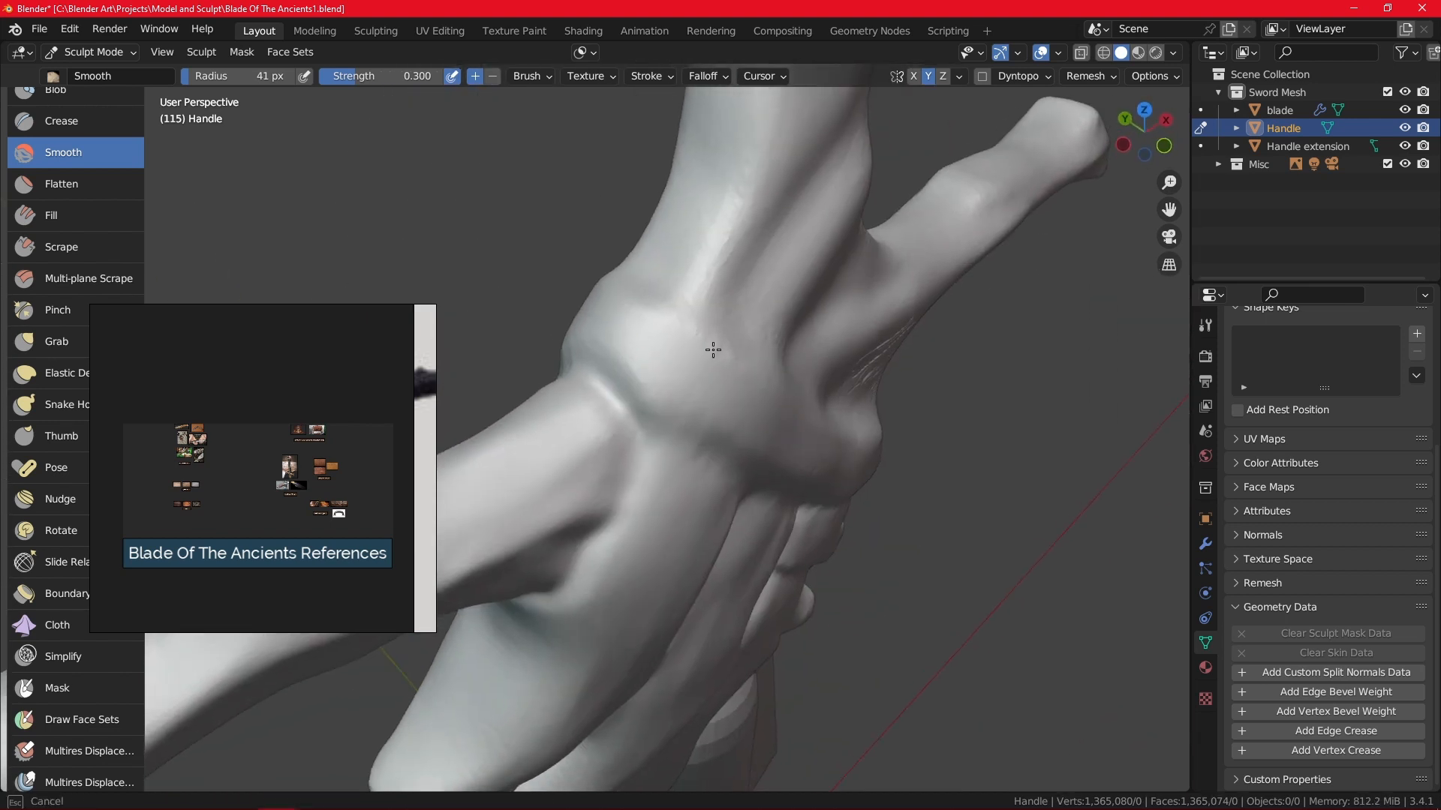
# Go over the back of the handle again, smoothing the remaining rough surfaces on the wraps and lower prongs.
pyautogui.moveTo(587, 478)
pyautogui.mouseDown(button='middle')
pyautogui.moveTo(796, 350)
pyautogui.moveTo(780, 351)
pyautogui.moveTo(708, 477)
pyautogui.mouseUp(button='middle')
pyautogui.keyDown('shift'); pyautogui.moveTo(607, 600); pyautogui.dragTo(771, 367, button='middle'); pyautogui.keyUp('shift')
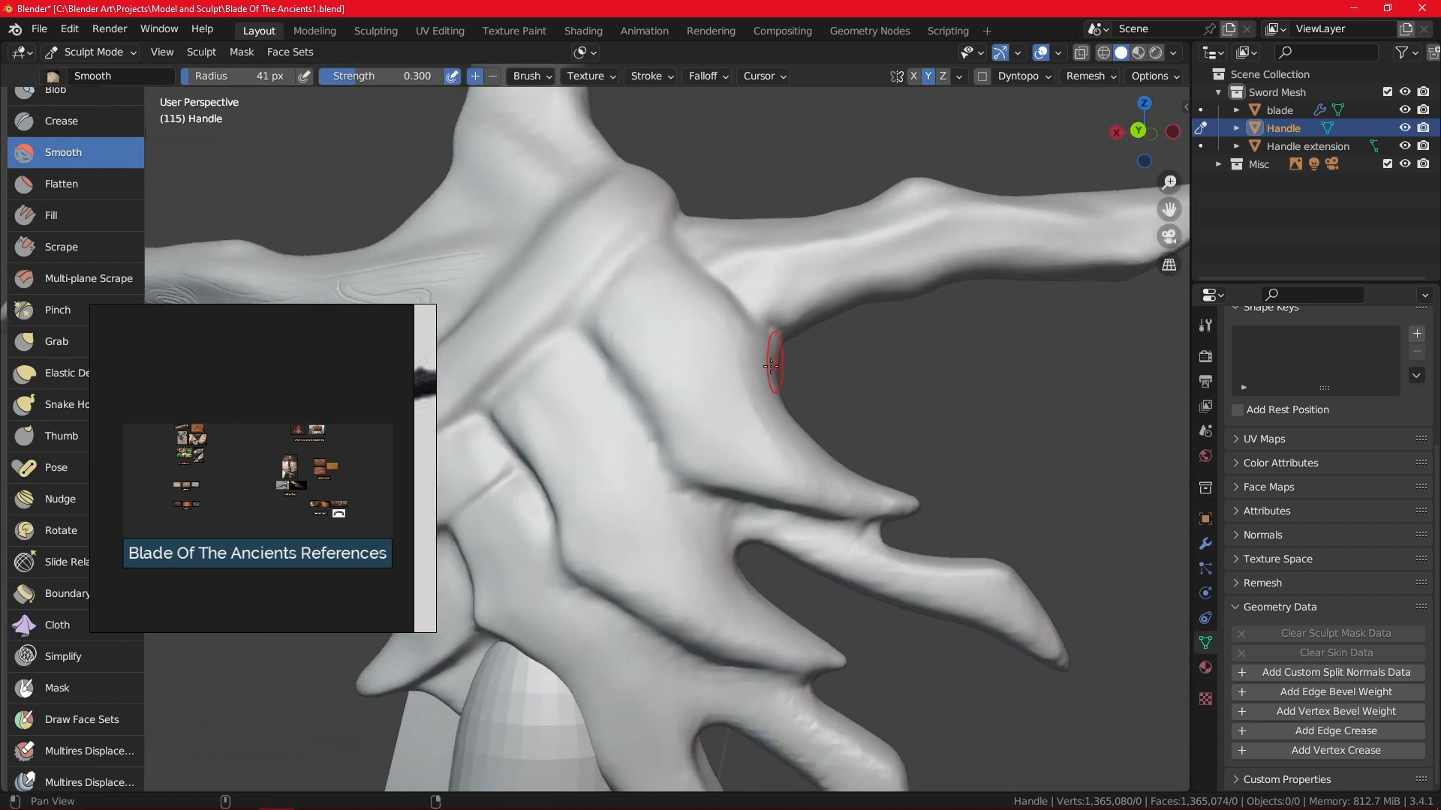
pyautogui.keyDown('shift'); pyautogui.moveTo(728, 582); pyautogui.dragTo(948, 488, button='middle'); pyautogui.keyUp('shift')
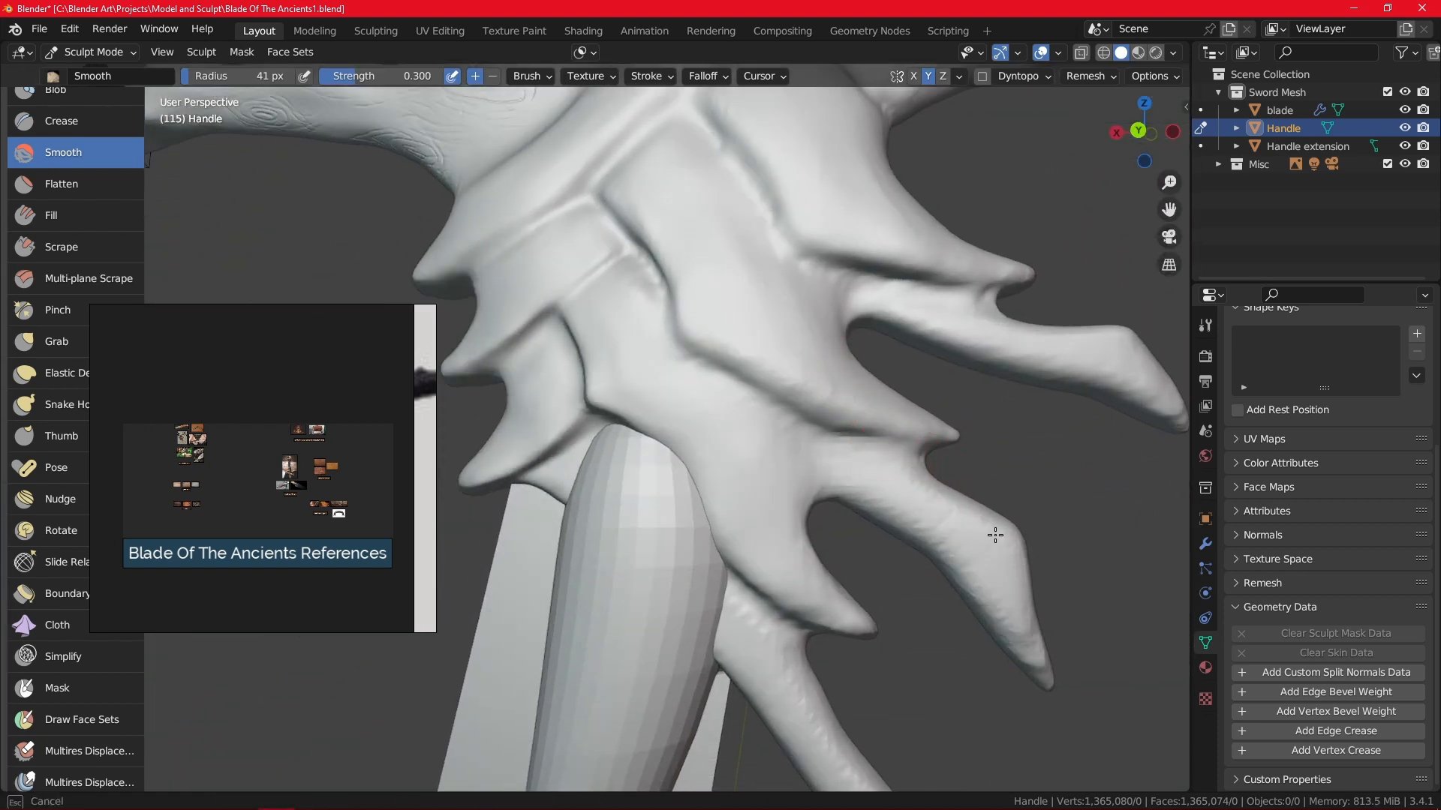
pyautogui.keyDown('shift'); pyautogui.moveTo(842, 620); pyautogui.dragTo(739, 398, button='middle'); pyautogui.keyUp('shift')
pyautogui.moveTo(716, 386); pyautogui.dragTo(732, 480)
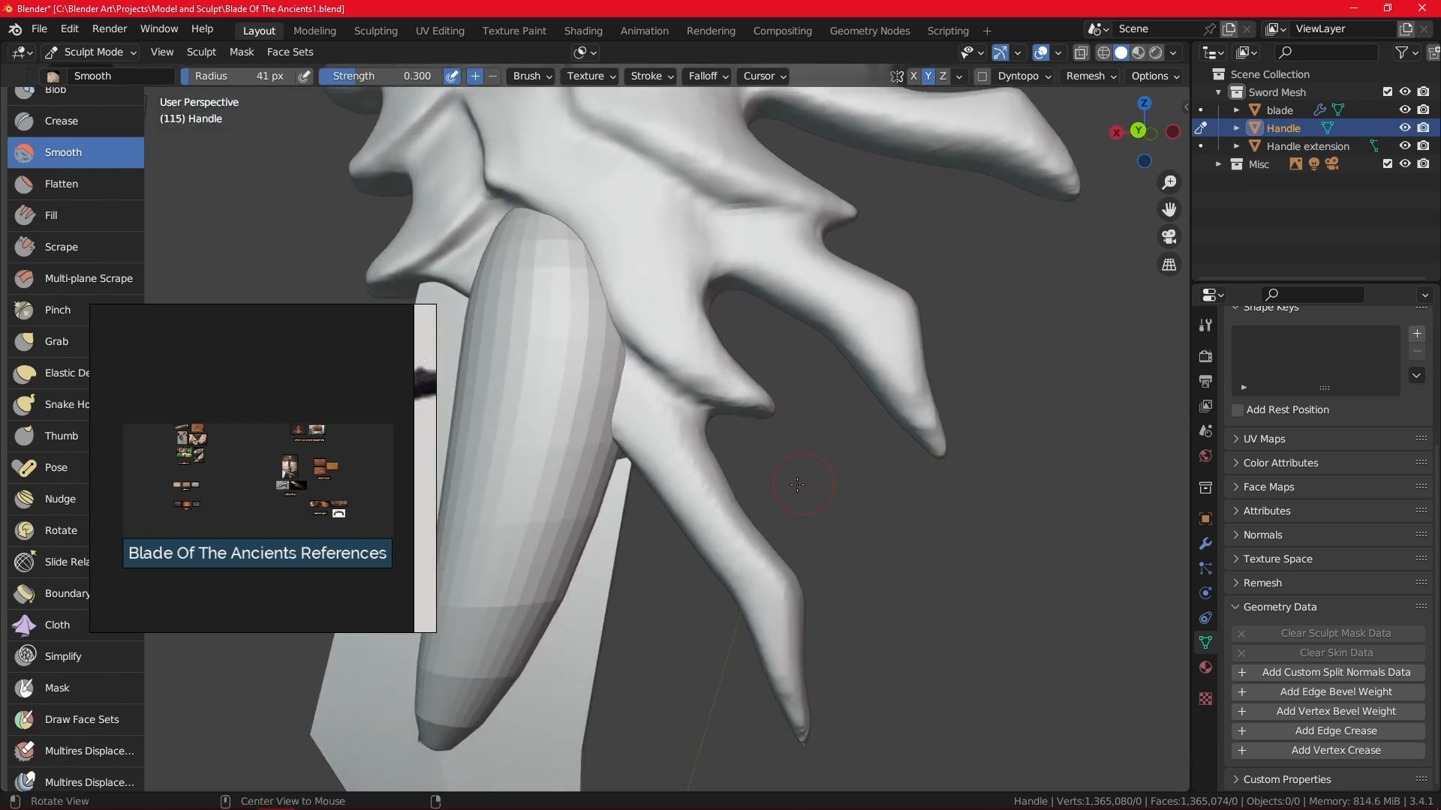
# Smooth the twisted knots along the grip shaft above the crossguard with the small brush.
pyautogui.moveTo(797, 485)
pyautogui.mouseDown(button='middle')
pyautogui.moveTo(830, 563)
pyautogui.moveTo(795, 427)
pyautogui.moveTo(830, 530)
pyautogui.mouseUp(button='middle')
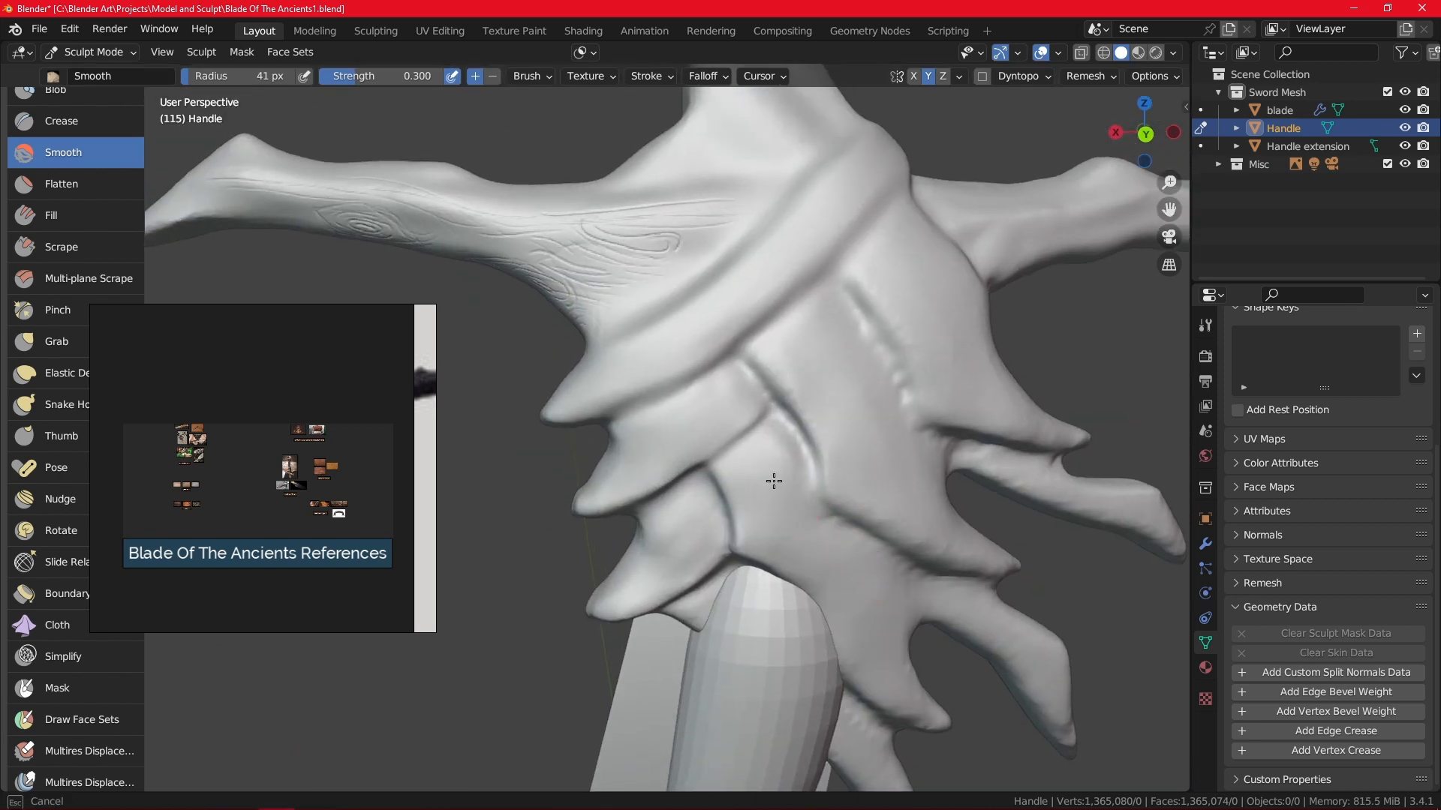
pyautogui.moveTo(725, 533)
pyautogui.mouseDown(button='middle')
pyautogui.moveTo(712, 466)
pyautogui.moveTo(776, 544)
pyautogui.moveTo(902, 581)
pyautogui.mouseUp(button='middle')
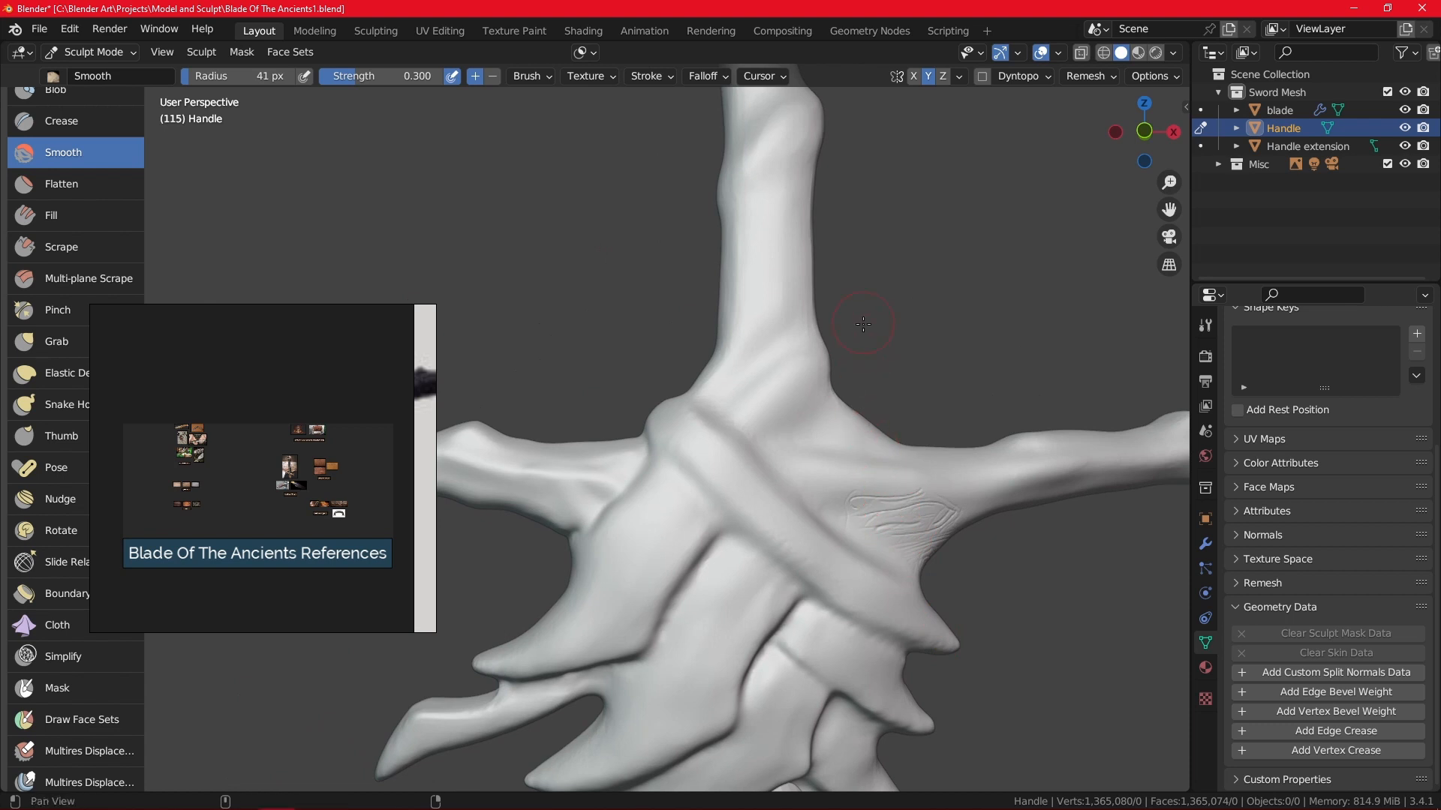
pyautogui.moveTo(857, 416)
pyautogui.keyDown('shift'); pyautogui.mouseDown(button='middle')
pyautogui.moveTo(733, 746)
pyautogui.moveTo(705, 458)
pyautogui.mouseUp(button='middle'); pyautogui.keyUp('shift')
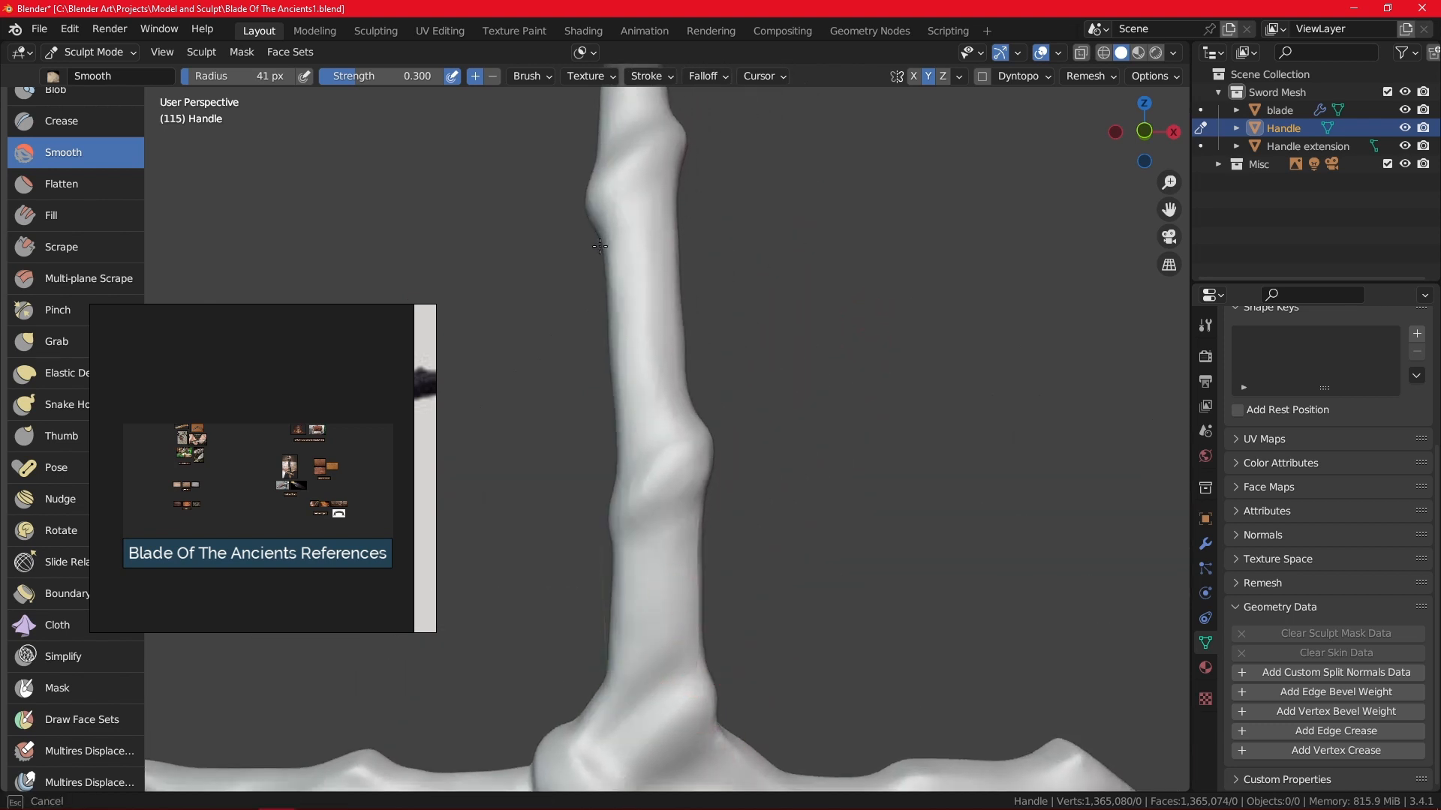
pyautogui.moveTo(599, 246); pyautogui.dragTo(650, 199)
pyautogui.keyDown('shift'); pyautogui.moveTo(655, 320); pyautogui.dragTo(675, 601, button='middle'); pyautogui.keyUp('shift')
pyautogui.moveTo(709, 582); pyautogui.dragTo(774, 576, button='middle')
# Enlarge the Smooth brush radius to 133 px and smooth the grip shaft from the crossguard upward.
pyautogui.moveTo(542, 531)
pyautogui.mouseDown()
pyautogui.moveTo(638, 585)
pyautogui.moveTo(728, 455)
pyautogui.mouseUp()
pyautogui.keyDown('ctrl'); pyautogui.keyDown('alt'); pyautogui.moveTo(728, 455); pyautogui.dragTo(730, 388); pyautogui.keyUp('alt'); pyautogui.keyUp('ctrl')
pyautogui.press('f')
pyautogui.click(793, 381)
pyautogui.keyDown('ctrl'); pyautogui.moveTo(717, 499); pyautogui.dragTo(668, 540, button='middle'); pyautogui.keyUp('ctrl')
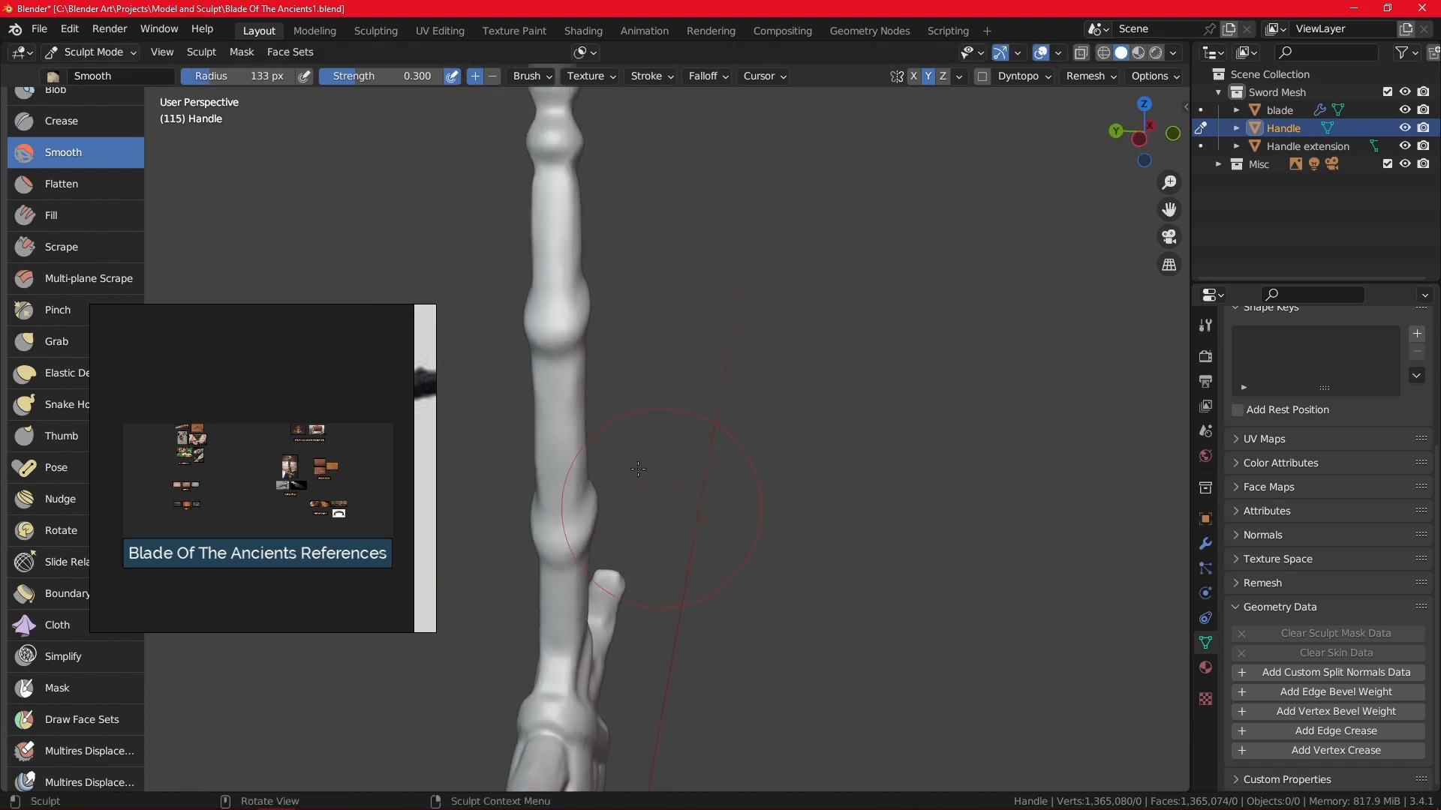
pyautogui.moveTo(564, 677); pyautogui.dragTo(559, 379)
# Smooth the creases at the base of the leaf-shaped spikes on the end of the grip.
pyautogui.moveTo(638, 331); pyautogui.dragTo(525, 322, button='middle')
pyautogui.moveTo(660, 285)
pyautogui.keyDown('shift'); pyautogui.mouseDown(button='middle')
pyautogui.moveTo(675, 417)
pyautogui.moveTo(661, 578)
pyautogui.mouseUp(button='middle'); pyautogui.keyUp('shift')
pyautogui.moveTo(721, 451); pyautogui.dragTo(660, 443, button='middle')
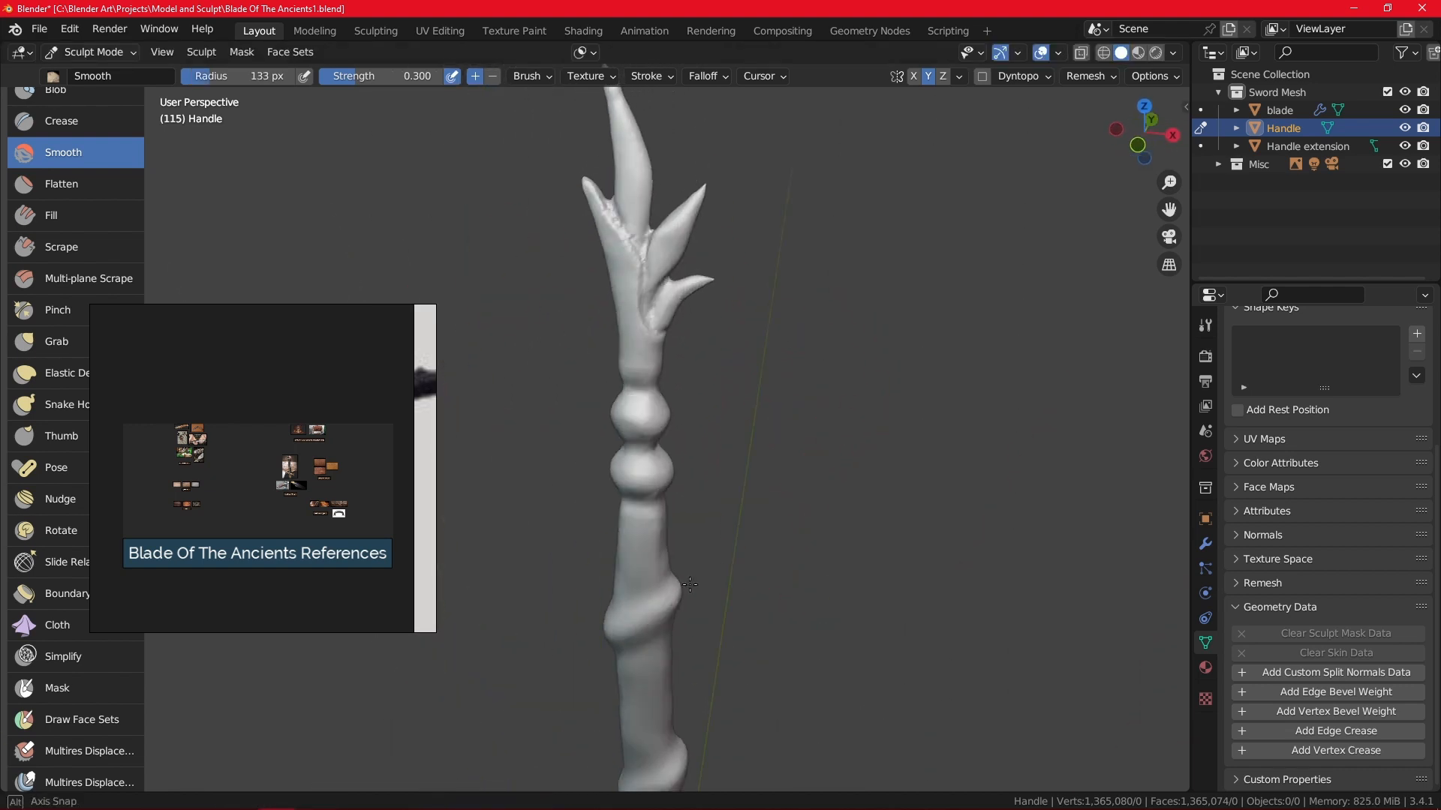
pyautogui.moveTo(652, 323); pyautogui.dragTo(660, 343)
pyautogui.moveTo(616, 154); pyautogui.dragTo(548, 526, button='middle')
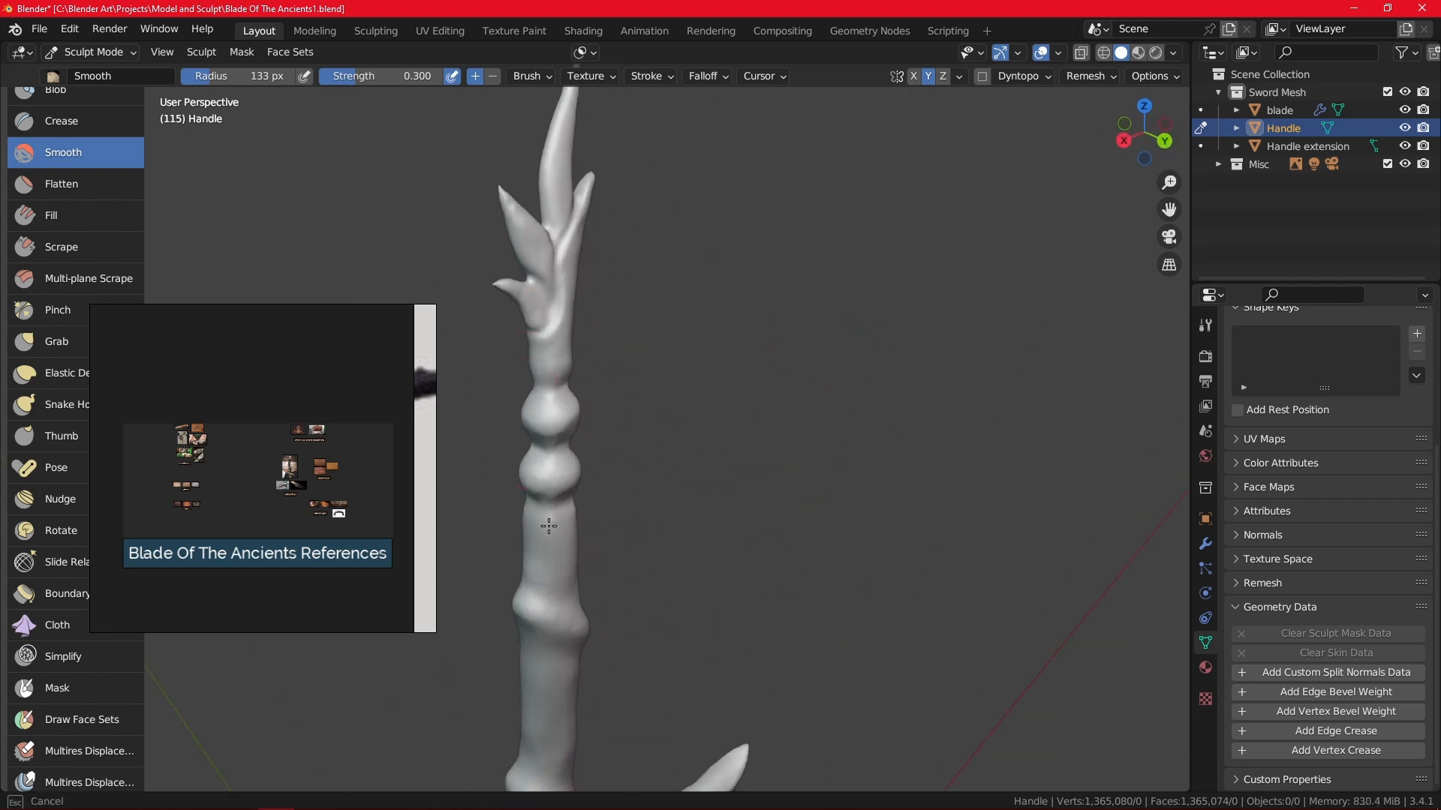
# Smooth the grip from the two round knobs below the leaf spikes down to the crossguard.
pyautogui.moveTo(552, 441); pyautogui.dragTo(548, 608)
pyautogui.keyDown('shift'); pyautogui.moveTo(551, 622); pyautogui.dragTo(598, 218, button='middle'); pyautogui.keyUp('shift')
pyautogui.moveTo(603, 157); pyautogui.dragTo(583, 436)
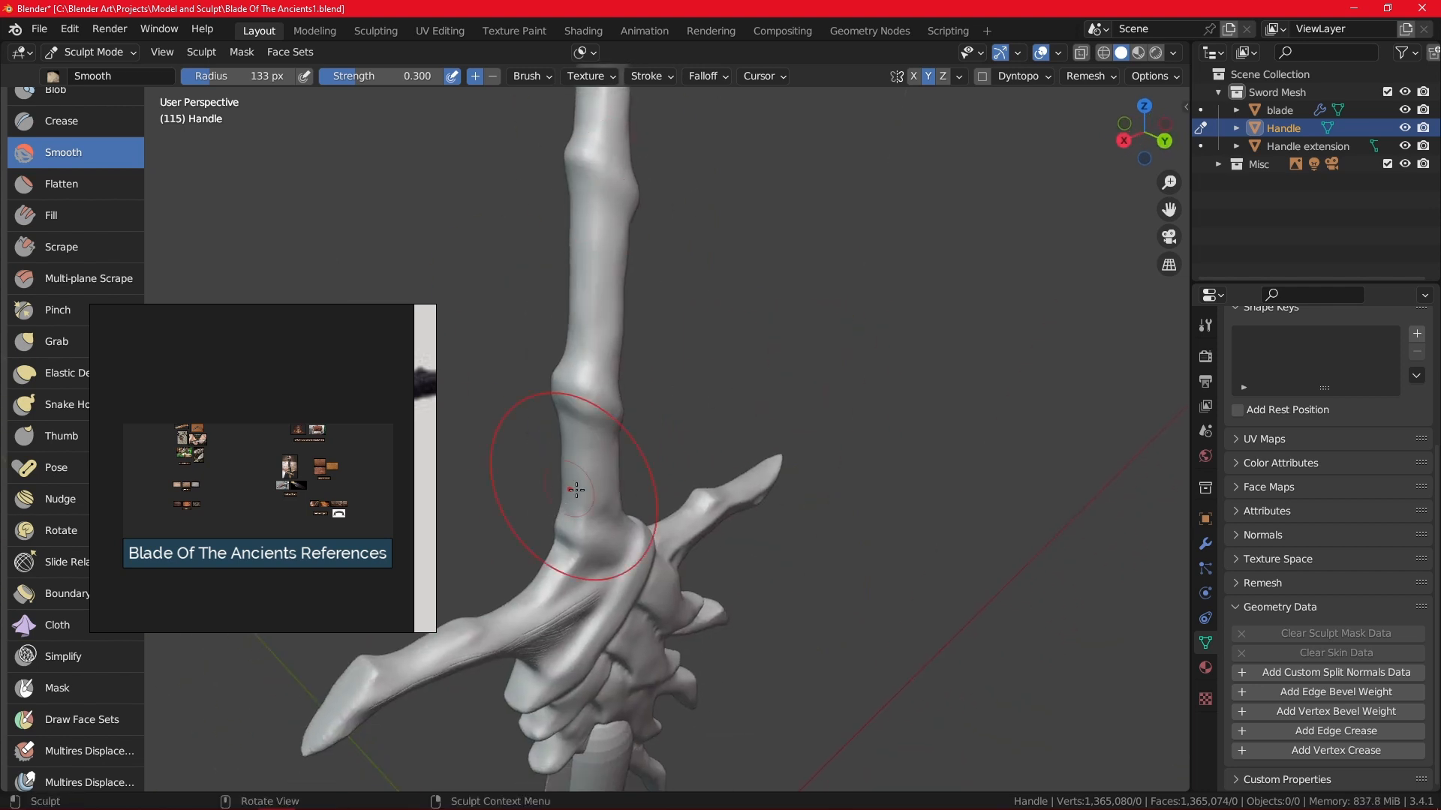
# Smooth the base of the grip shaft and the surface beneath the crossguard arm.
pyautogui.moveTo(575, 490); pyautogui.dragTo(582, 513)
pyautogui.keyDown('shift'); pyautogui.moveTo(582, 513); pyautogui.dragTo(561, 435, button='middle'); pyautogui.keyUp('shift')
pyautogui.keyDown('ctrl'); pyautogui.moveTo(645, 480); pyautogui.dragTo(686, 405, button='middle'); pyautogui.keyUp('ctrl')
pyautogui.moveTo(712, 349); pyautogui.dragTo(624, 329, button='middle')
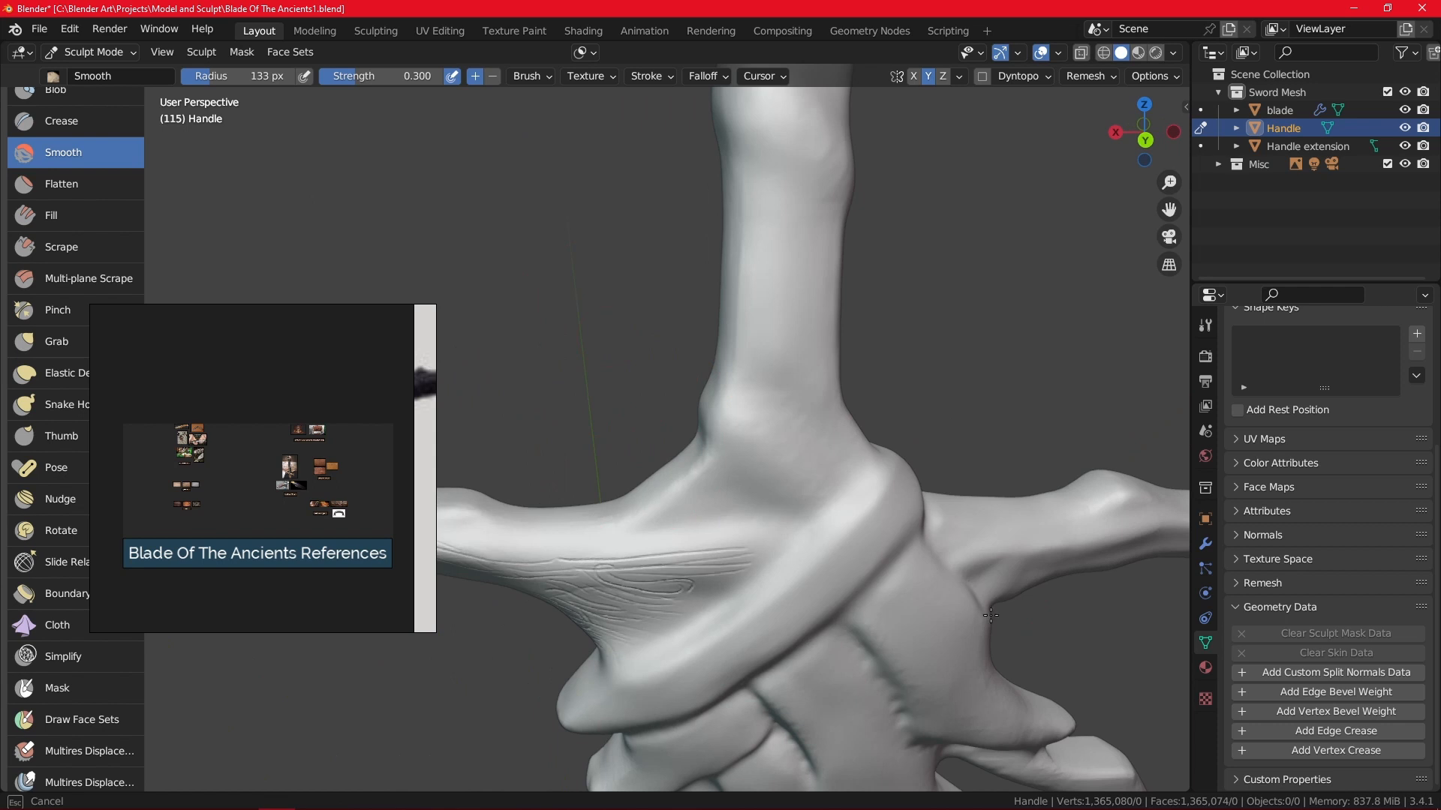
pyautogui.moveTo(934, 621); pyautogui.dragTo(950, 637)
# Reduce the Smooth brush radius to 71 px and soften the overlapping plates below the crossguard.
pyautogui.scroll(-2, 948, 630)
pyautogui.moveTo(946, 623); pyautogui.dragTo(885, 383, button='middle')
pyautogui.press('f')
pyautogui.click(784, 372)
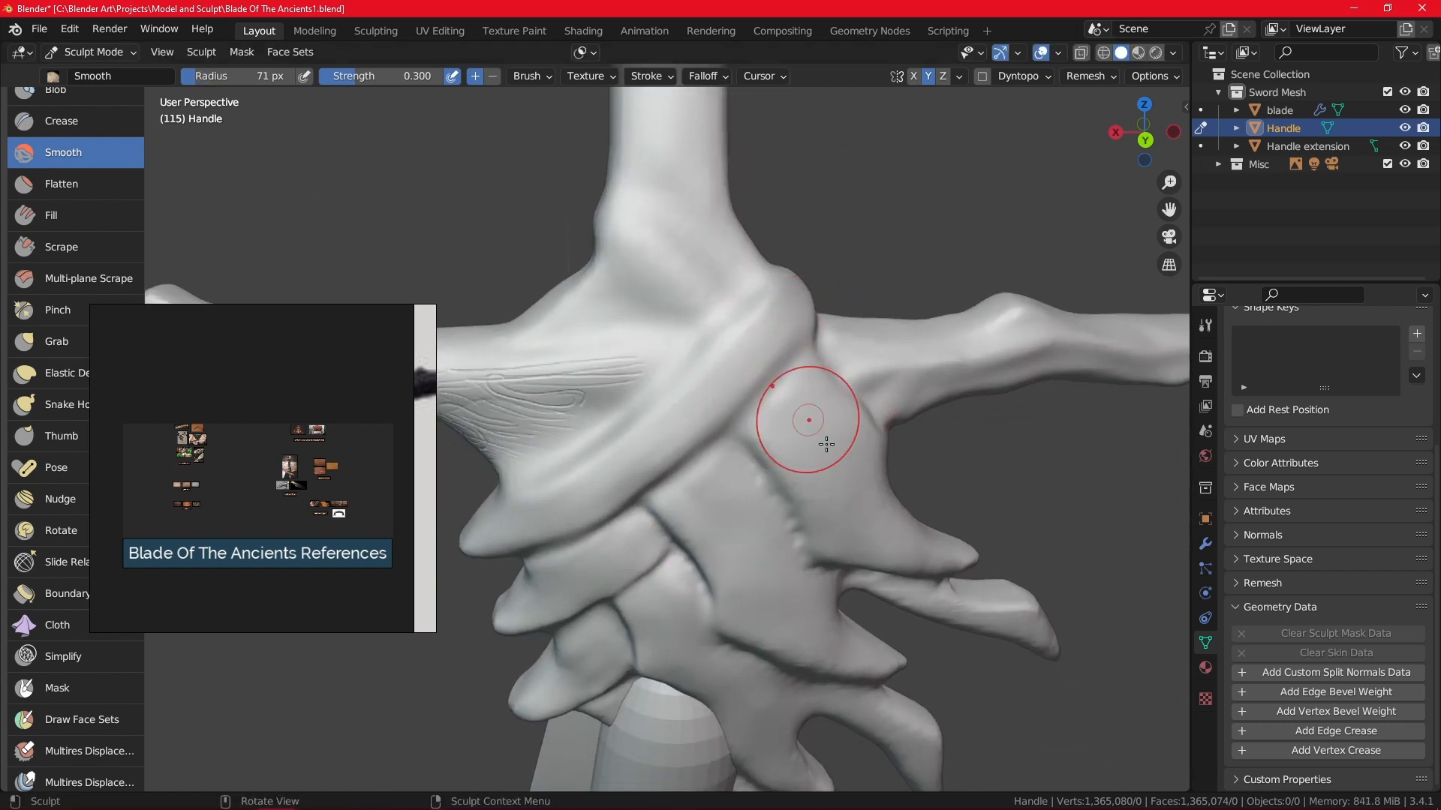
pyautogui.scroll(2, 826, 444)
pyautogui.moveTo(826, 443)
pyautogui.keyDown('shift'); pyautogui.mouseDown(button='middle')
pyautogui.moveTo(899, 536)
pyautogui.moveTo(572, 187)
pyautogui.mouseUp(button='middle'); pyautogui.keyUp('shift')
pyautogui.moveTo(1047, 492); pyautogui.dragTo(775, 632, button='middle')
pyautogui.moveTo(826, 553)
pyautogui.mouseDown(button='middle')
pyautogui.moveTo(760, 477)
pyautogui.moveTo(611, 450)
pyautogui.moveTo(944, 539)
pyautogui.mouseUp(button='middle')
pyautogui.scroll(3, 944, 539)
pyautogui.moveTo(905, 429)
pyautogui.mouseDown(button='middle')
pyautogui.moveTo(946, 578)
pyautogui.moveTo(959, 418)
pyautogui.moveTo(864, 490)
pyautogui.mouseUp(button='middle')
pyautogui.moveTo(571, 500)
pyautogui.mouseDown(button='middle')
pyautogui.moveTo(736, 605)
pyautogui.moveTo(691, 566)
pyautogui.mouseUp(button='middle')
pyautogui.moveTo(725, 471); pyautogui.dragTo(758, 491, button='middle')
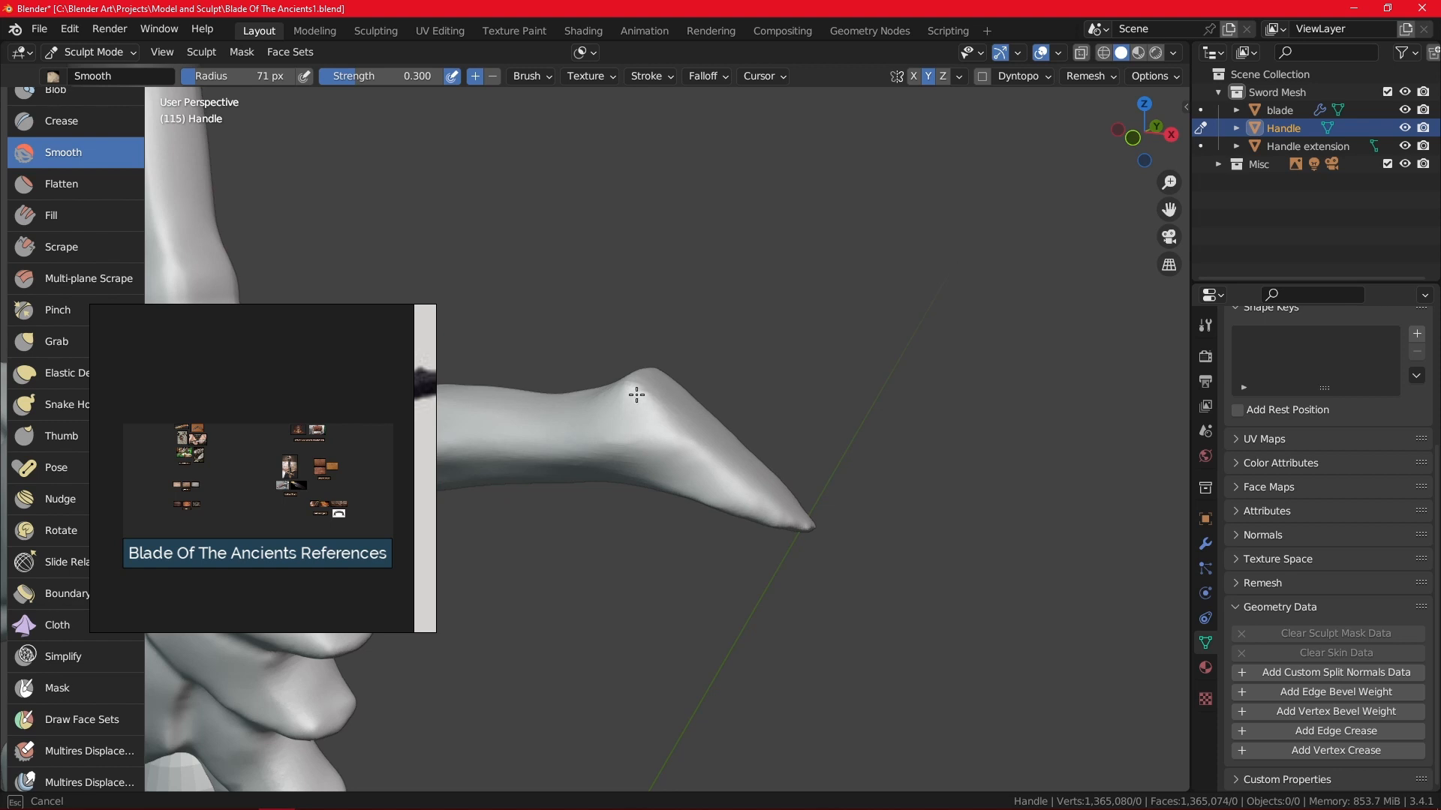
# Smooth the bent tip of the crossguard arm and the ends of the prongs beneath it.
pyautogui.moveTo(660, 392)
pyautogui.keyDown('alt'); pyautogui.mouseDown()
pyautogui.moveTo(818, 424)
pyautogui.moveTo(875, 418)
pyautogui.moveTo(712, 424)
pyautogui.moveTo(948, 404)
pyautogui.moveTo(602, 331)
pyautogui.mouseUp(); pyautogui.keyUp('alt')
pyautogui.moveTo(561, 375)
pyautogui.keyDown('alt'); pyautogui.keyDown('shift'); pyautogui.mouseDown()
pyautogui.moveTo(663, 142)
pyautogui.moveTo(698, 161)
pyautogui.mouseUp(); pyautogui.keyUp('shift'); pyautogui.keyUp('alt')
pyautogui.keyDown('alt'); pyautogui.moveTo(813, 428); pyautogui.dragTo(758, 315); pyautogui.keyUp('alt')
pyautogui.keyDown('alt'); pyautogui.keyDown('shift'); pyautogui.moveTo(797, 507); pyautogui.dragTo(738, 286); pyautogui.keyUp('shift'); pyautogui.keyUp('alt')
pyautogui.moveTo(737, 501)
pyautogui.mouseDown()
pyautogui.moveTo(803, 584)
pyautogui.moveTo(695, 527)
pyautogui.moveTo(877, 287)
pyautogui.moveTo(858, 425)
pyautogui.moveTo(763, 453)
pyautogui.moveTo(694, 399)
pyautogui.mouseUp()
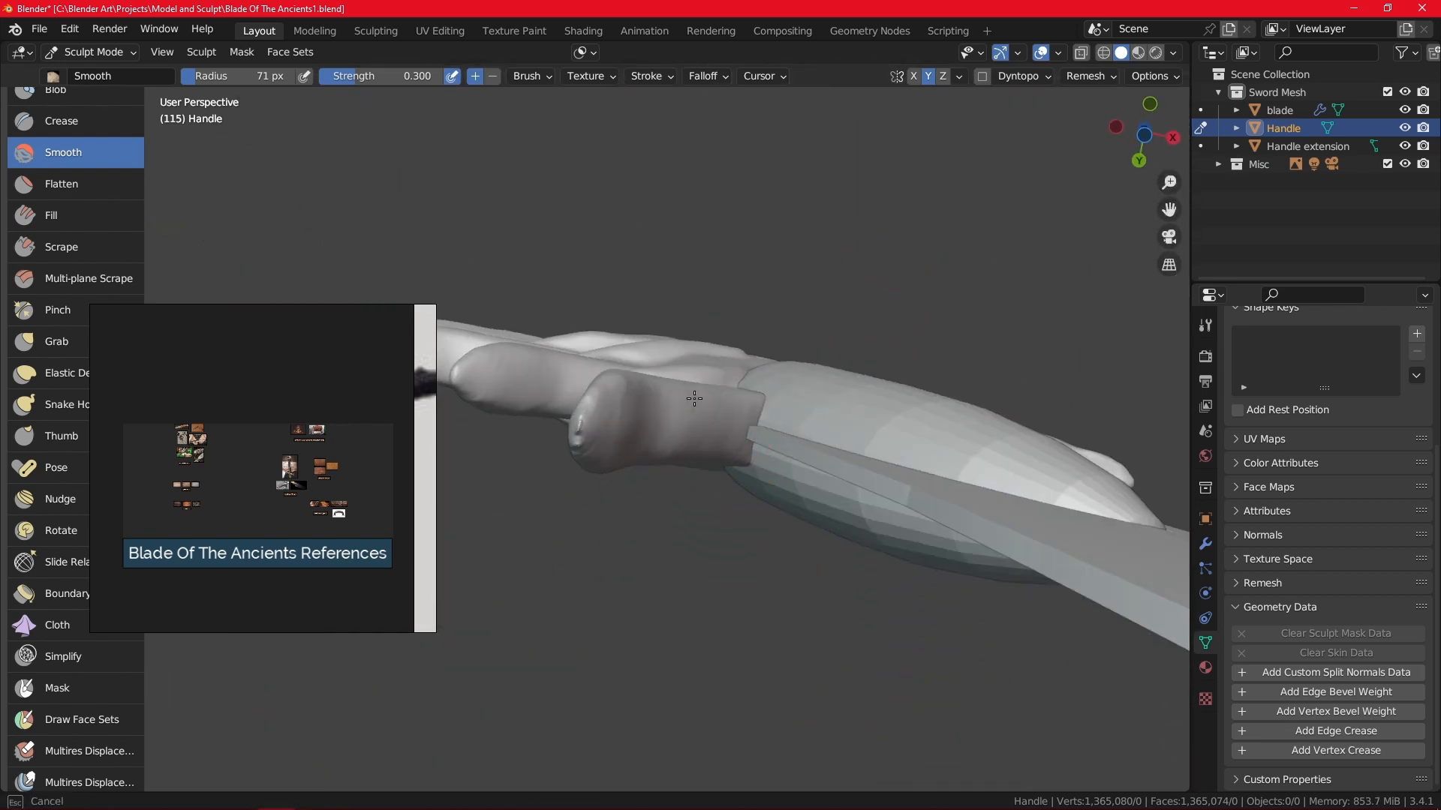
pyautogui.moveTo(595, 337)
pyautogui.keyDown('alt'); pyautogui.mouseDown()
pyautogui.moveTo(692, 483)
pyautogui.moveTo(716, 661)
pyautogui.mouseUp(); pyautogui.keyUp('alt')
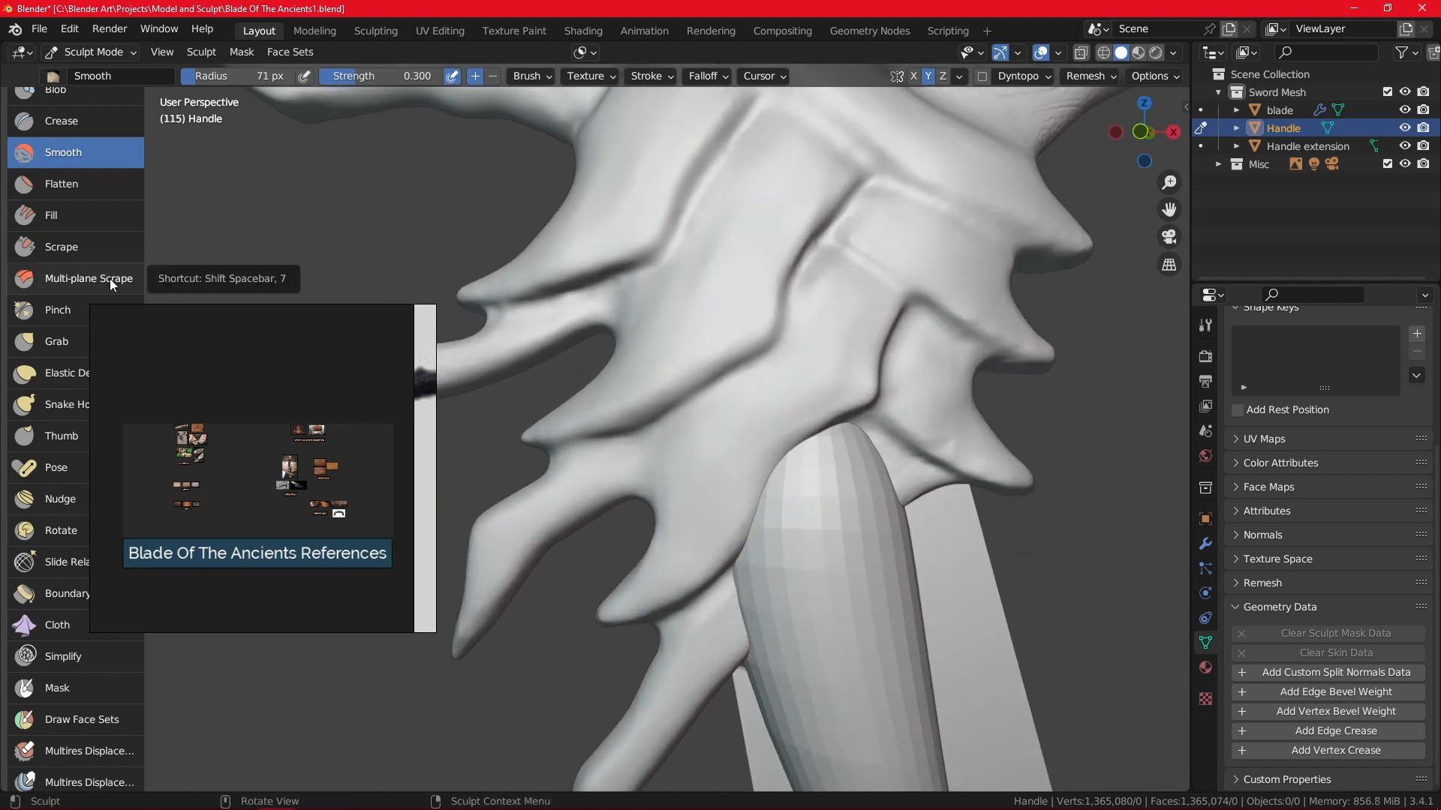
# Switch to the Crease brush with a 43 px radius and enlarge the sword reference on the crossguard plates.
pyautogui.scroll(2, 109, 278)
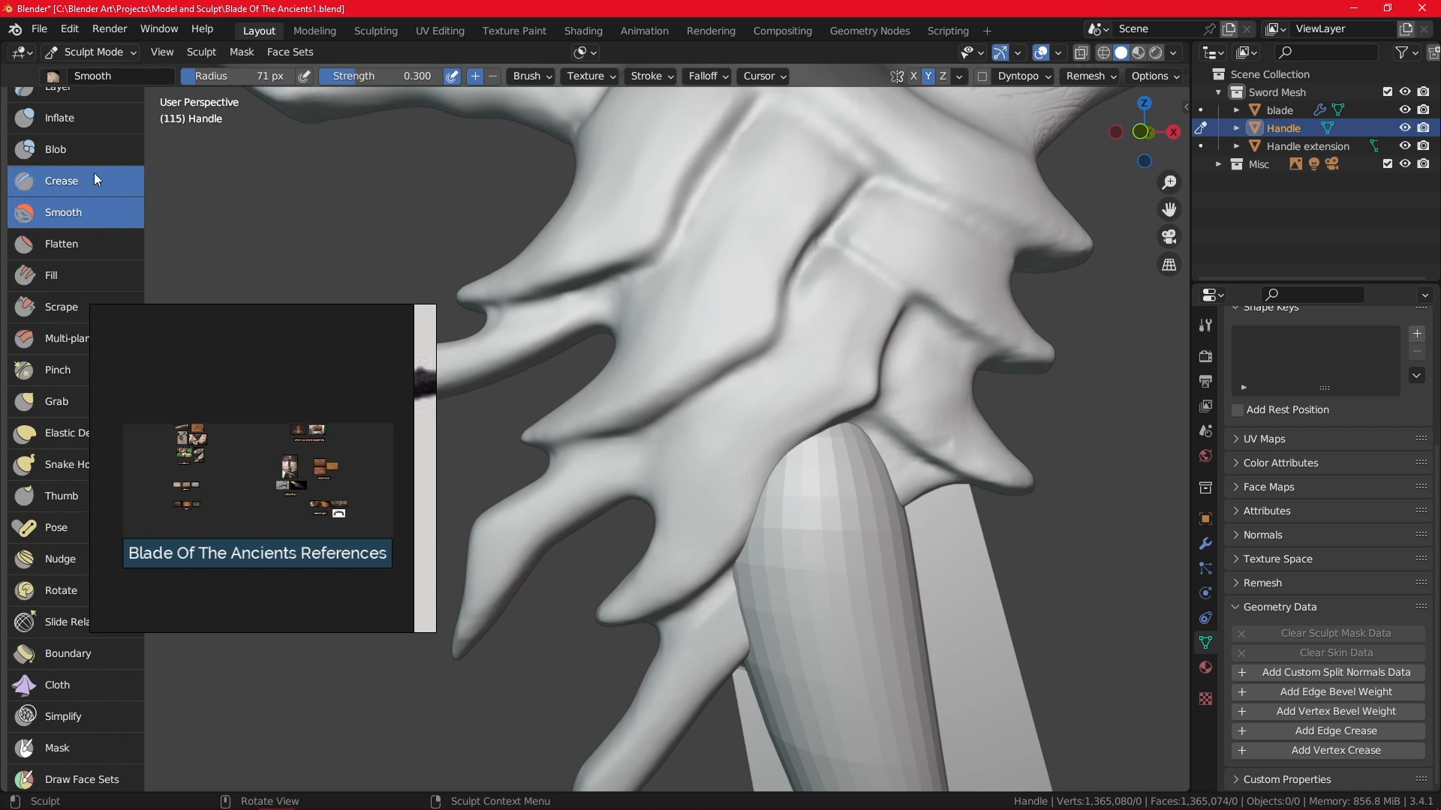
pyautogui.click(95, 174)
pyautogui.moveTo(724, 318)
pyautogui.keyDown('alt'); pyautogui.keyDown('shift'); pyautogui.mouseDown()
pyautogui.moveTo(666, 560)
pyautogui.moveTo(718, 396)
pyautogui.mouseUp(); pyautogui.keyUp('shift'); pyautogui.keyUp('alt')
pyautogui.press('f')
pyautogui.click(707, 424)
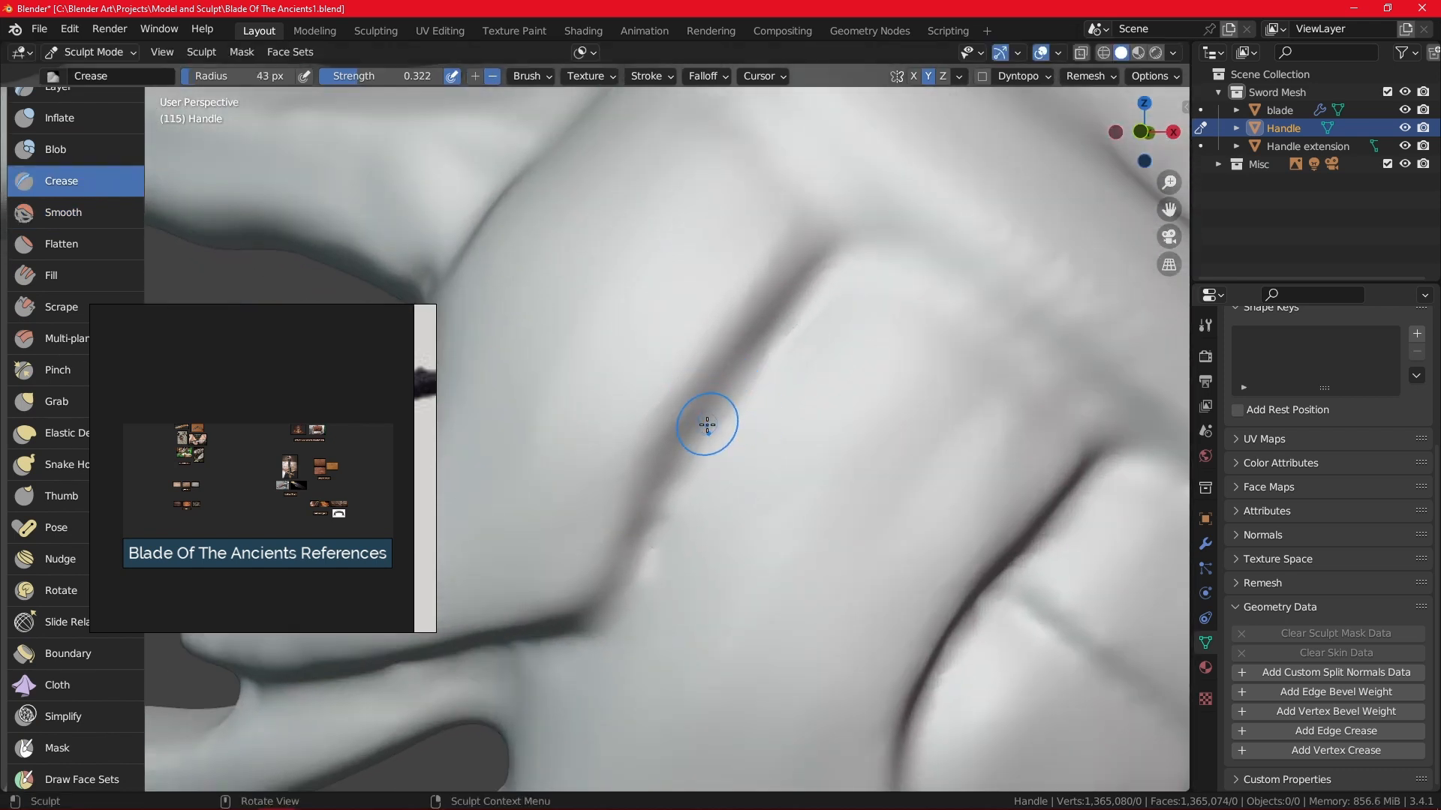
pyautogui.doubleClick(426, 410)
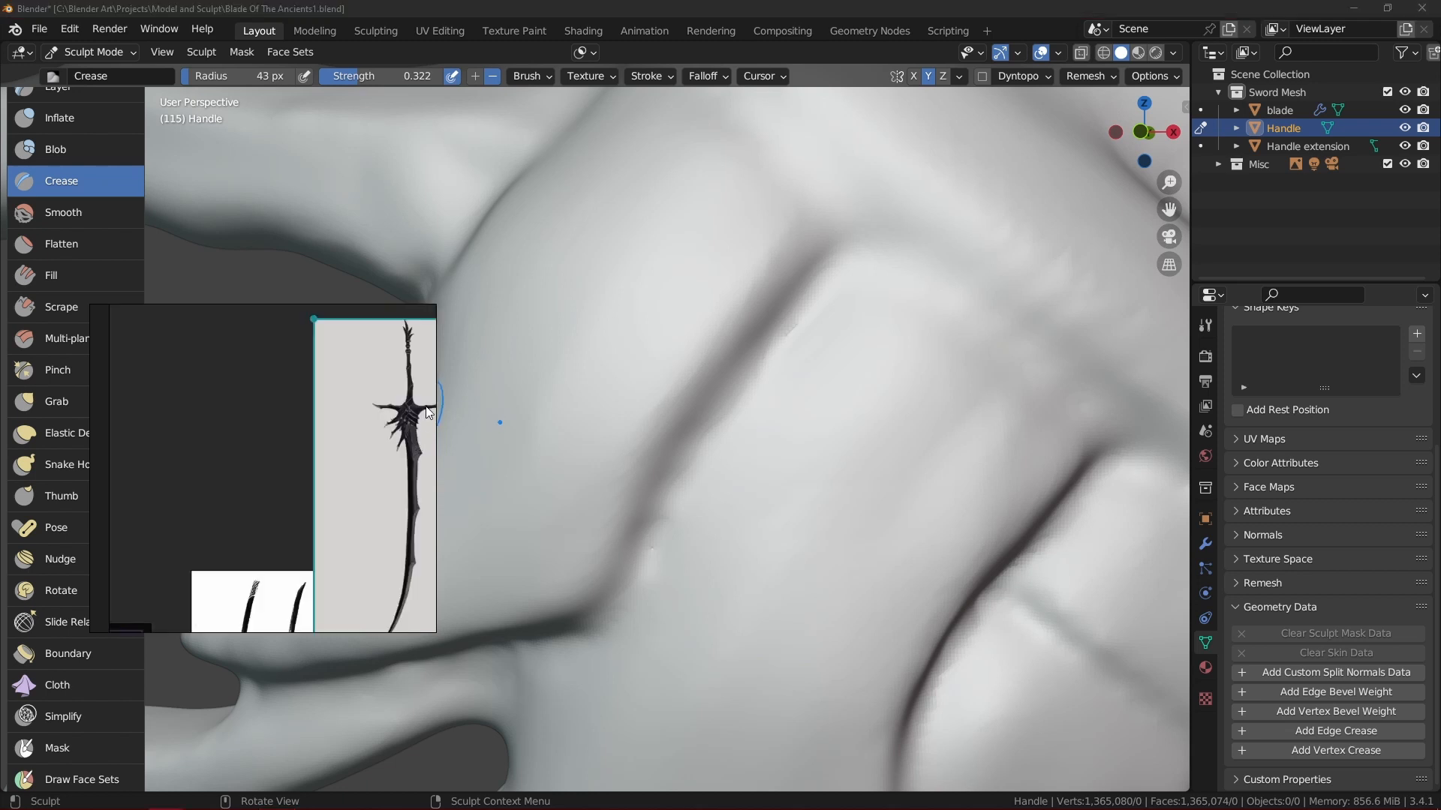
pyautogui.scroll(5, 426, 406)
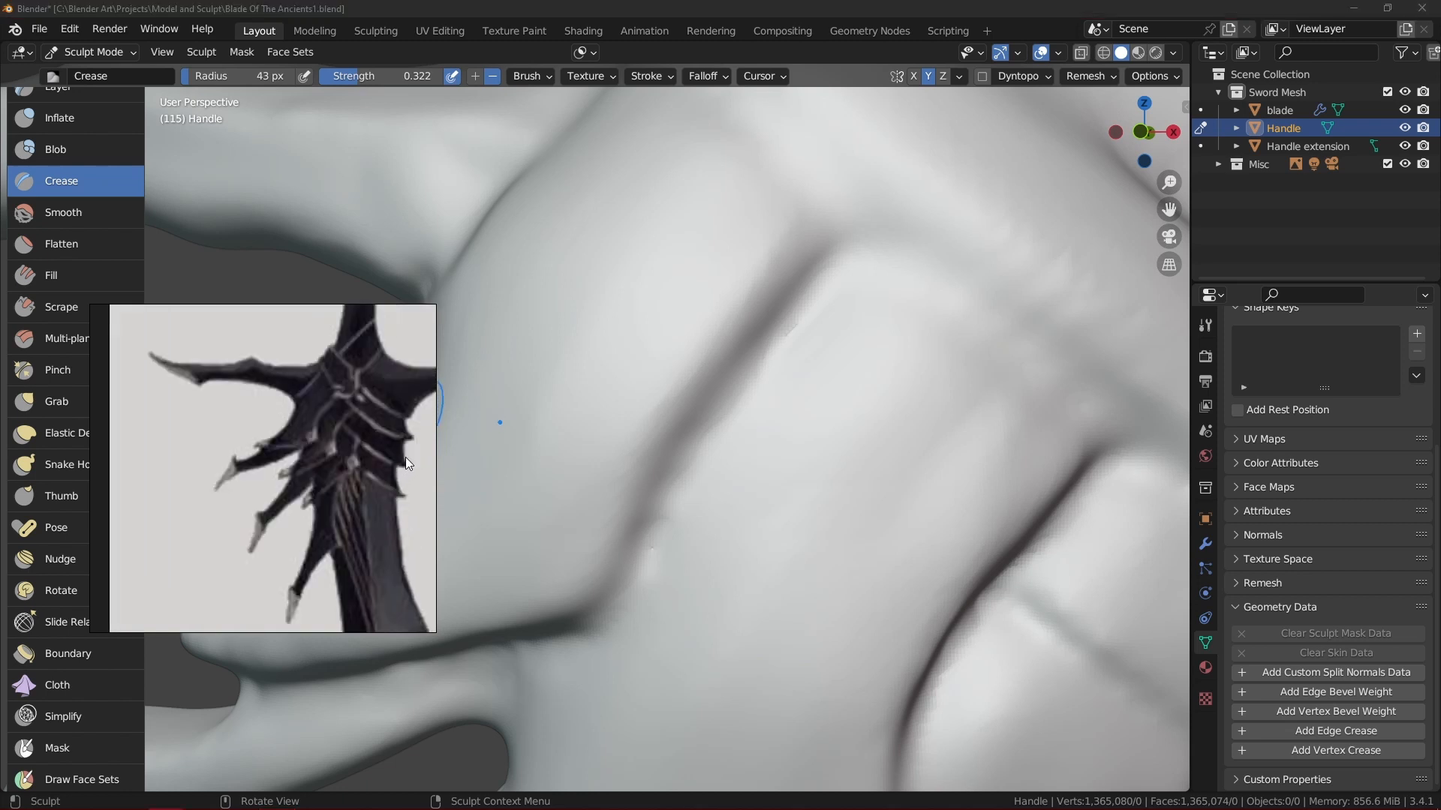
# Reduce the Crease brush radius to 24 px and sharpen the groove along the upper plate's inner edge down to its corner.
pyautogui.press('f')
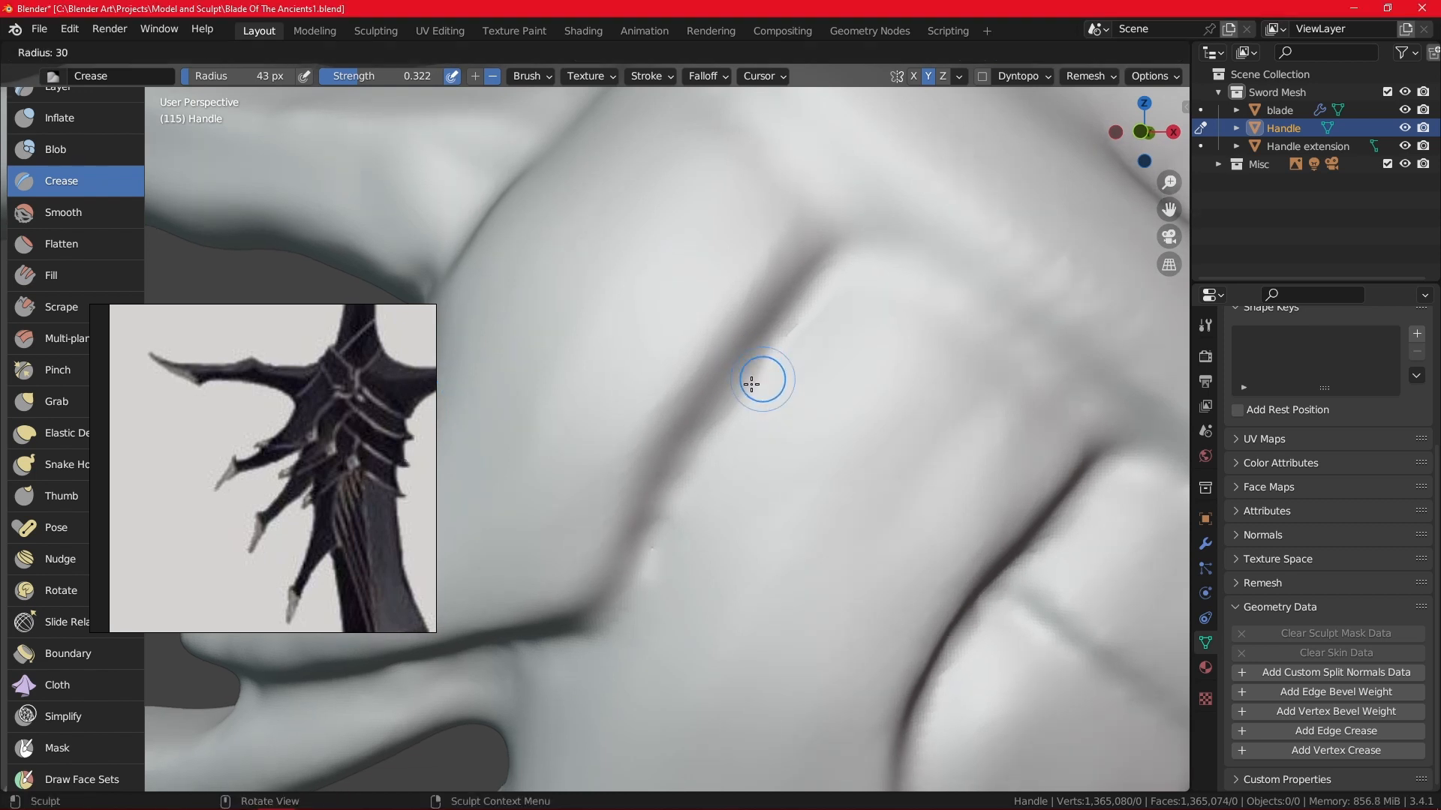
pyautogui.click(749, 379)
pyautogui.moveTo(775, 376)
pyautogui.mouseDown(button='middle')
pyautogui.moveTo(778, 325)
pyautogui.moveTo(836, 427)
pyautogui.moveTo(863, 355)
pyautogui.mouseUp(button='middle')
pyautogui.moveTo(879, 338); pyautogui.dragTo(826, 399)
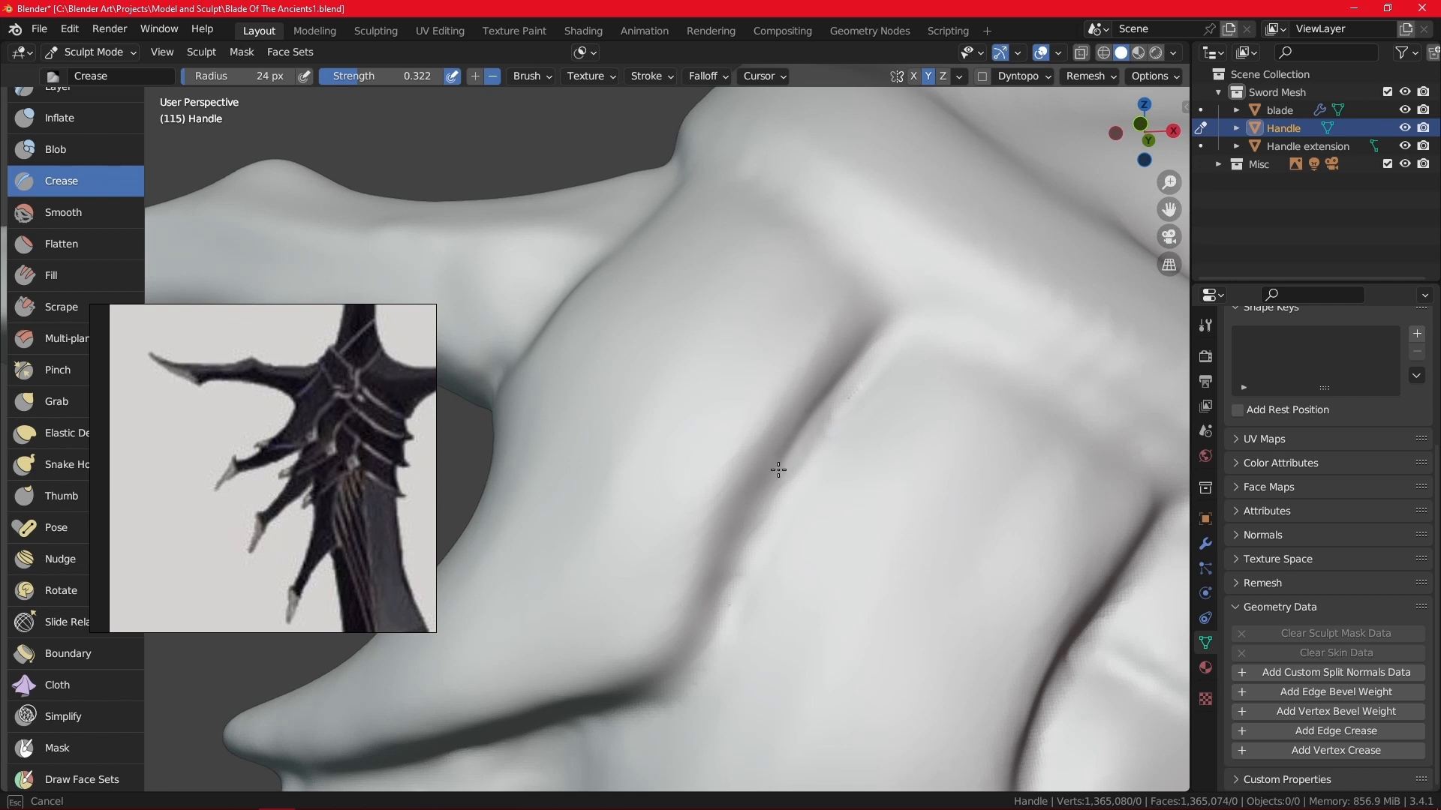
pyautogui.moveTo(691, 664); pyautogui.dragTo(703, 643)
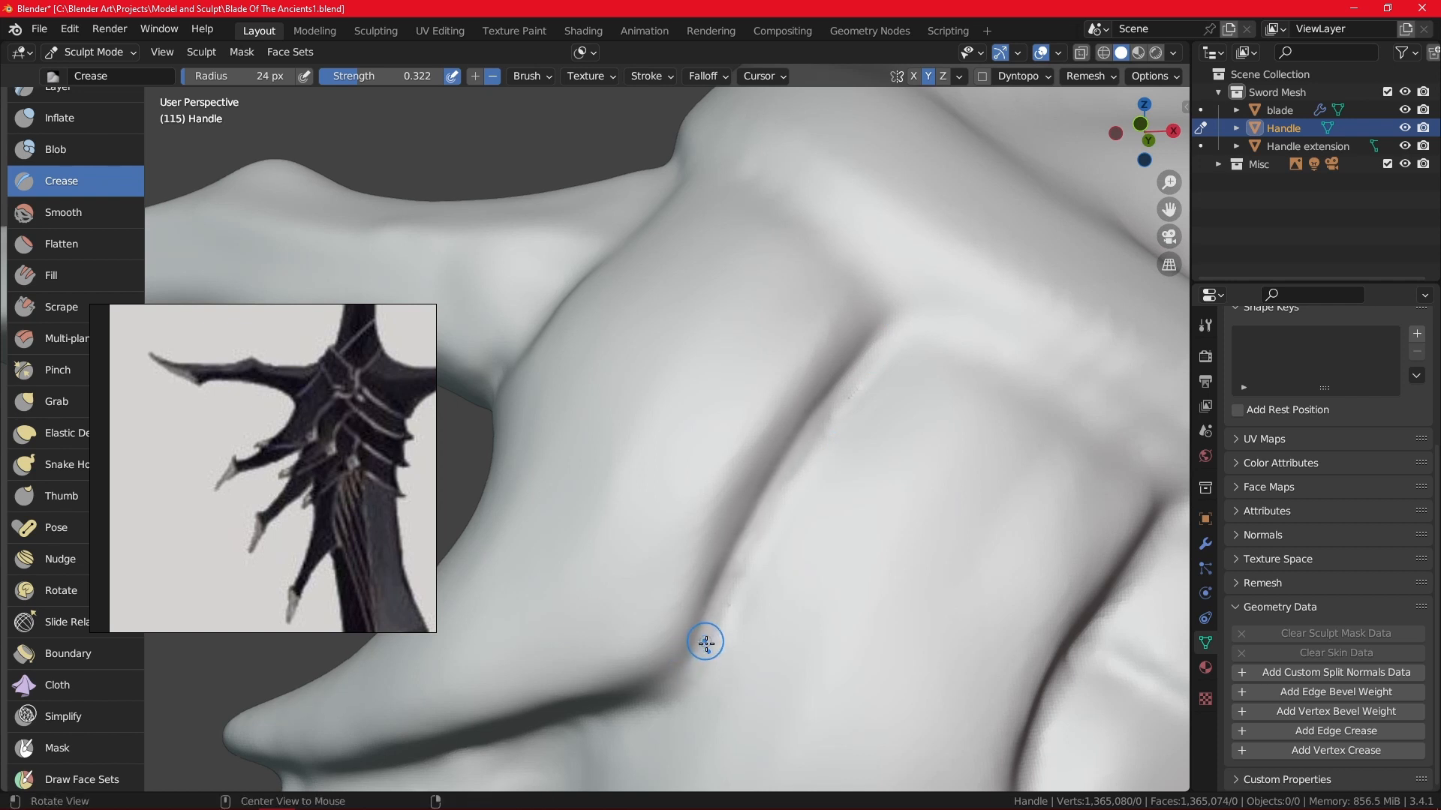
pyautogui.moveTo(704, 643)
pyautogui.mouseDown(button='middle')
pyautogui.moveTo(714, 666)
pyautogui.moveTo(837, 403)
pyautogui.mouseUp(button='middle')
pyautogui.moveTo(855, 352); pyautogui.dragTo(857, 354)
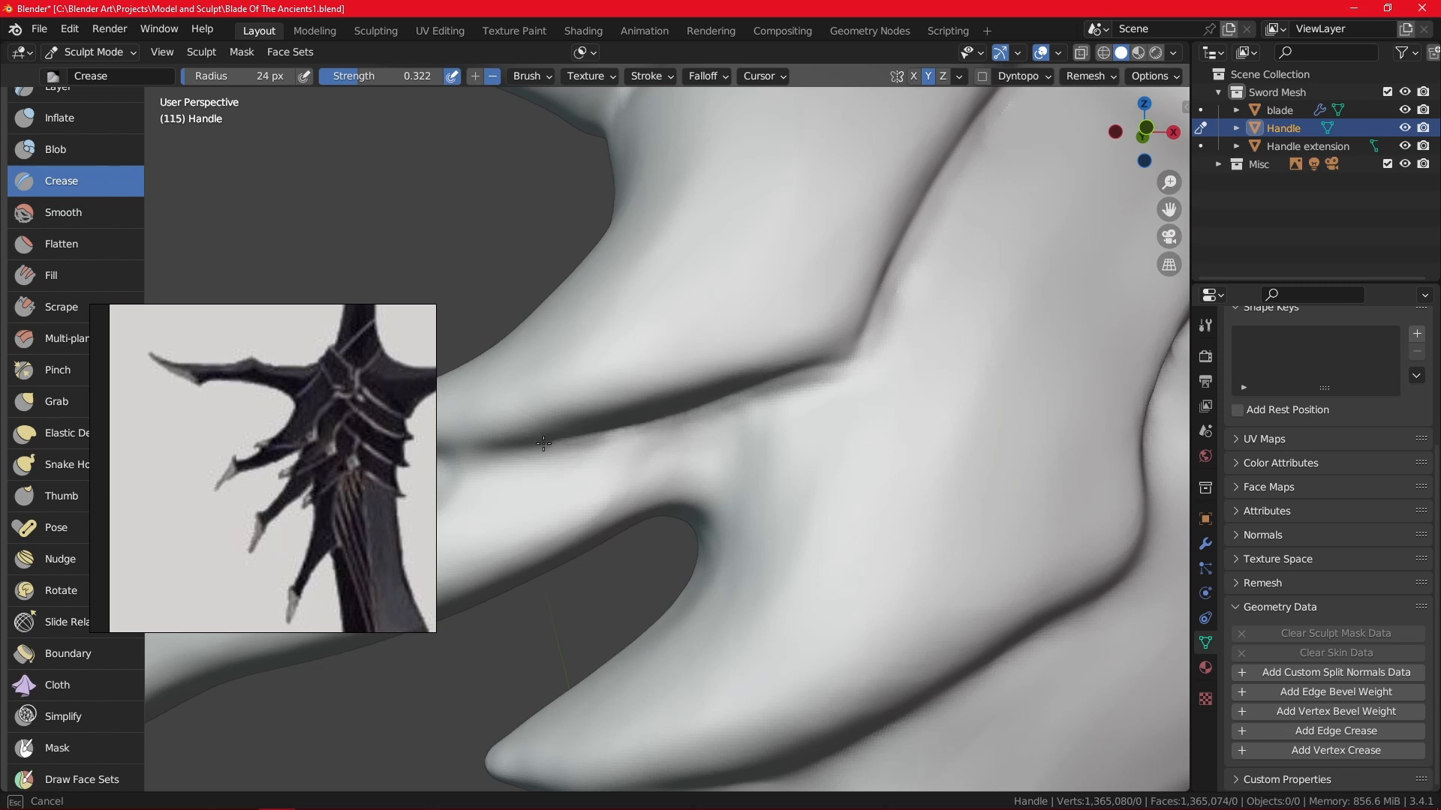
# Carve a crease at the fork of the prong beneath the upper plate and enlarge the brush radius to 76 px.
pyautogui.moveTo(544, 443)
pyautogui.mouseDown(button='middle')
pyautogui.moveTo(669, 328)
pyautogui.moveTo(727, 386)
pyautogui.moveTo(942, 427)
pyautogui.moveTo(938, 367)
pyautogui.moveTo(893, 345)
pyautogui.moveTo(920, 443)
pyautogui.moveTo(866, 466)
pyautogui.moveTo(923, 479)
pyautogui.moveTo(936, 438)
pyautogui.moveTo(829, 375)
pyautogui.moveTo(949, 369)
pyautogui.moveTo(1124, 449)
pyautogui.moveTo(1048, 396)
pyautogui.moveTo(1022, 421)
pyautogui.moveTo(1043, 444)
pyautogui.mouseUp(button='middle')
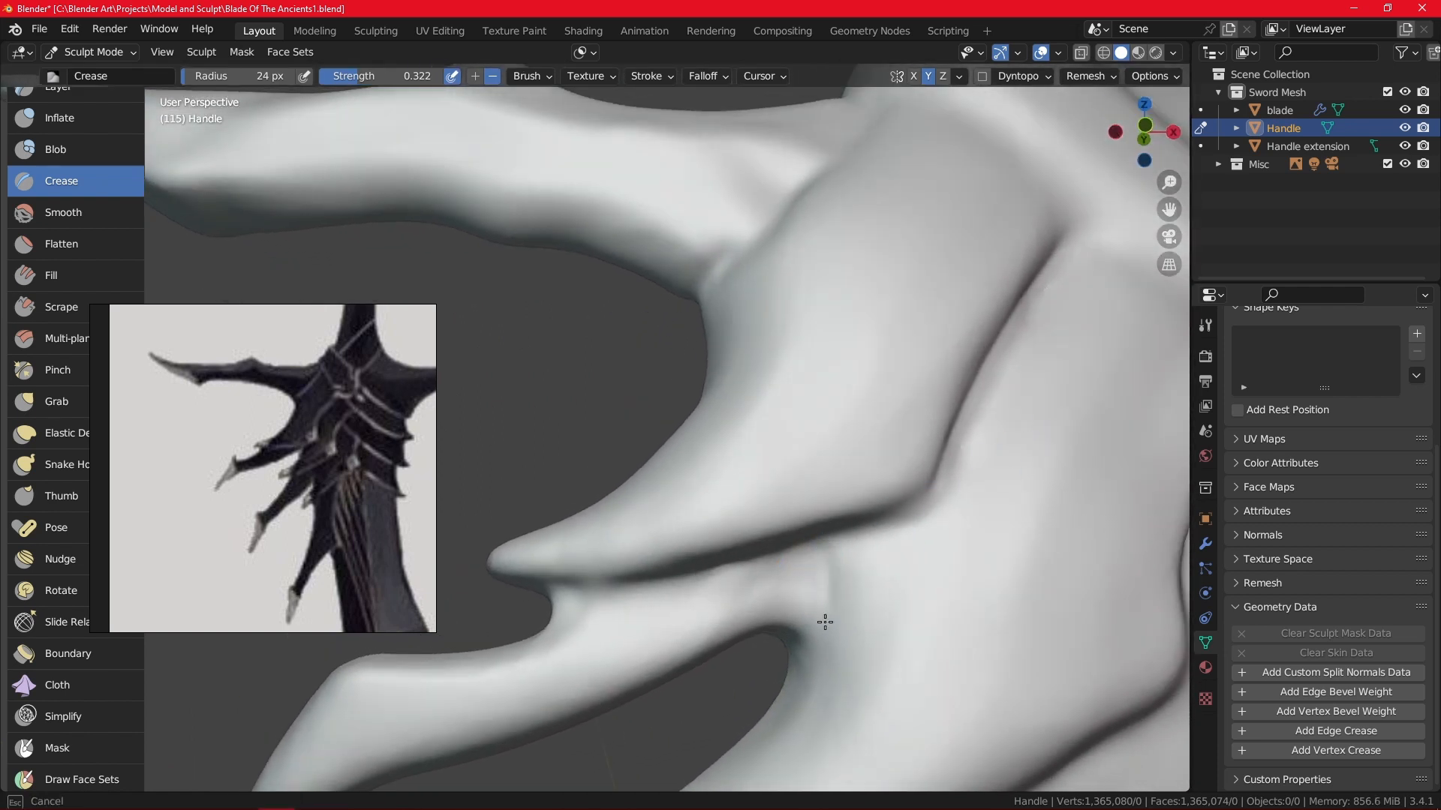
pyautogui.moveTo(820, 601); pyautogui.dragTo(839, 555, button='middle')
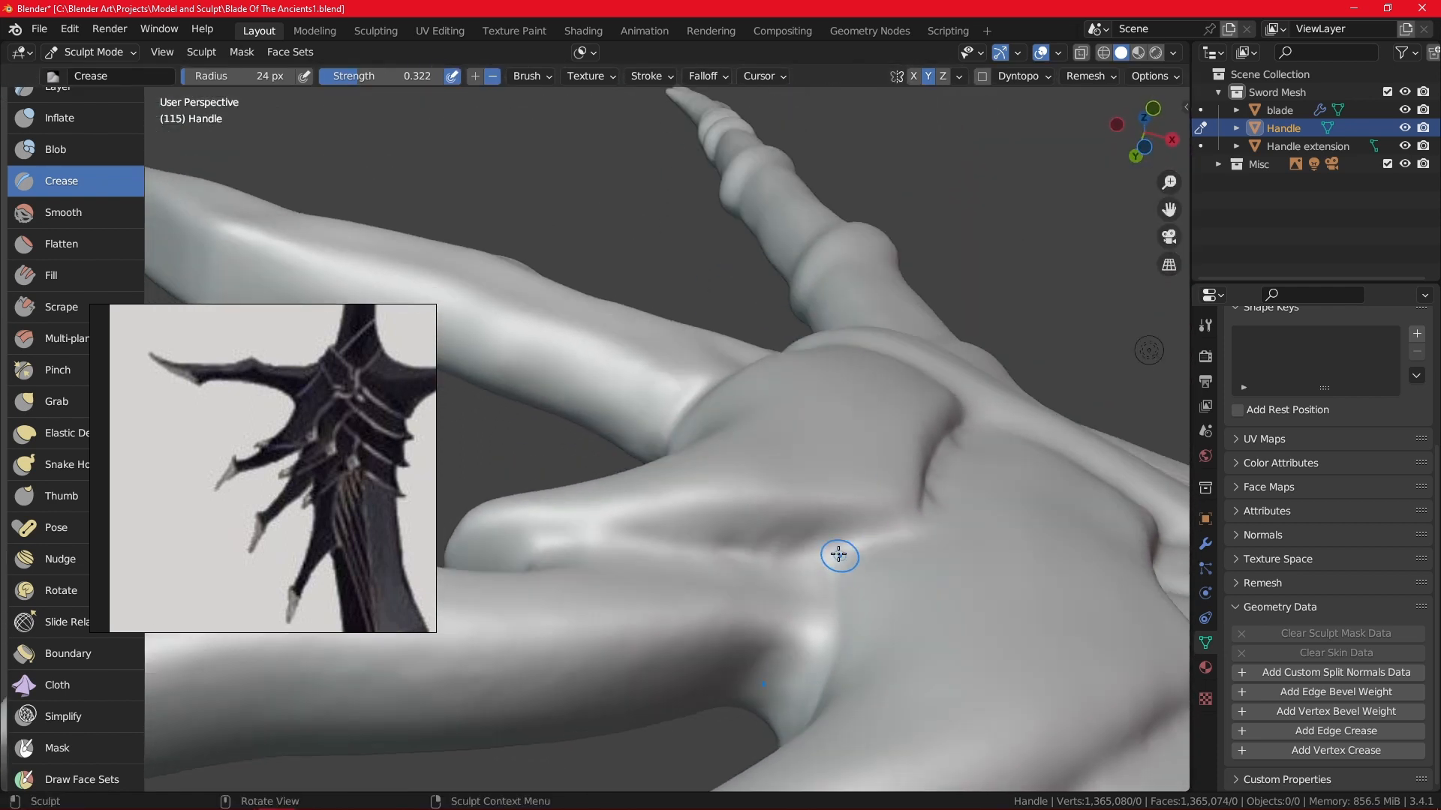
pyautogui.moveTo(825, 686)
pyautogui.mouseDown(button='middle')
pyautogui.moveTo(855, 734)
pyautogui.moveTo(768, 678)
pyautogui.mouseUp(button='middle')
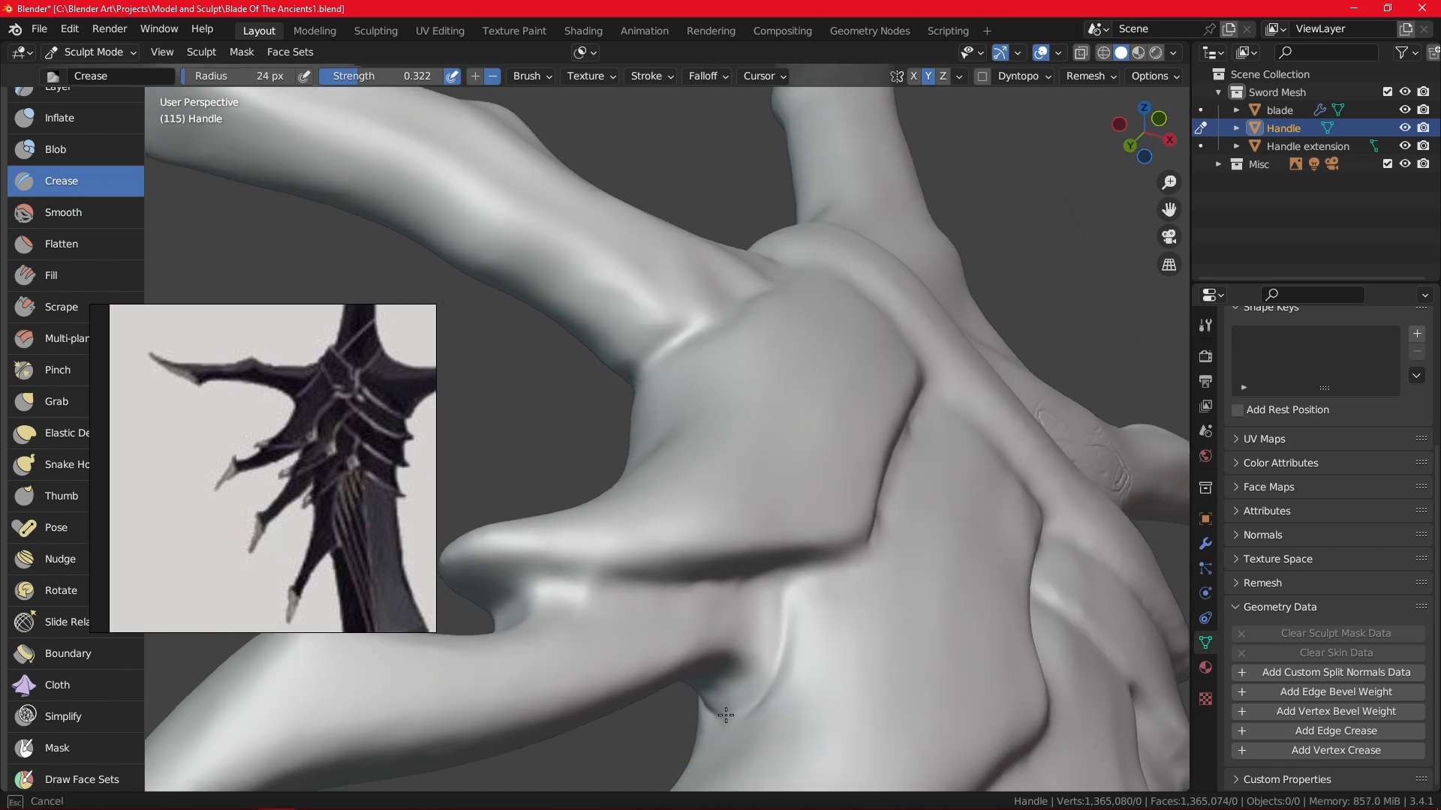
pyautogui.moveTo(883, 588)
pyautogui.mouseDown(button='middle')
pyautogui.moveTo(852, 627)
pyautogui.moveTo(920, 611)
pyautogui.moveTo(936, 666)
pyautogui.moveTo(886, 720)
pyautogui.moveTo(942, 505)
pyautogui.moveTo(1011, 456)
pyautogui.moveTo(917, 521)
pyautogui.moveTo(929, 437)
pyautogui.moveTo(941, 451)
pyautogui.mouseUp(button='middle')
pyautogui.press('f')
pyautogui.click(783, 488)
pyautogui.moveTo(795, 491)
pyautogui.mouseDown(button='middle')
pyautogui.moveTo(942, 547)
pyautogui.moveTo(908, 517)
pyautogui.mouseUp(button='middle')
pyautogui.moveTo(751, 518); pyautogui.dragTo(708, 518)
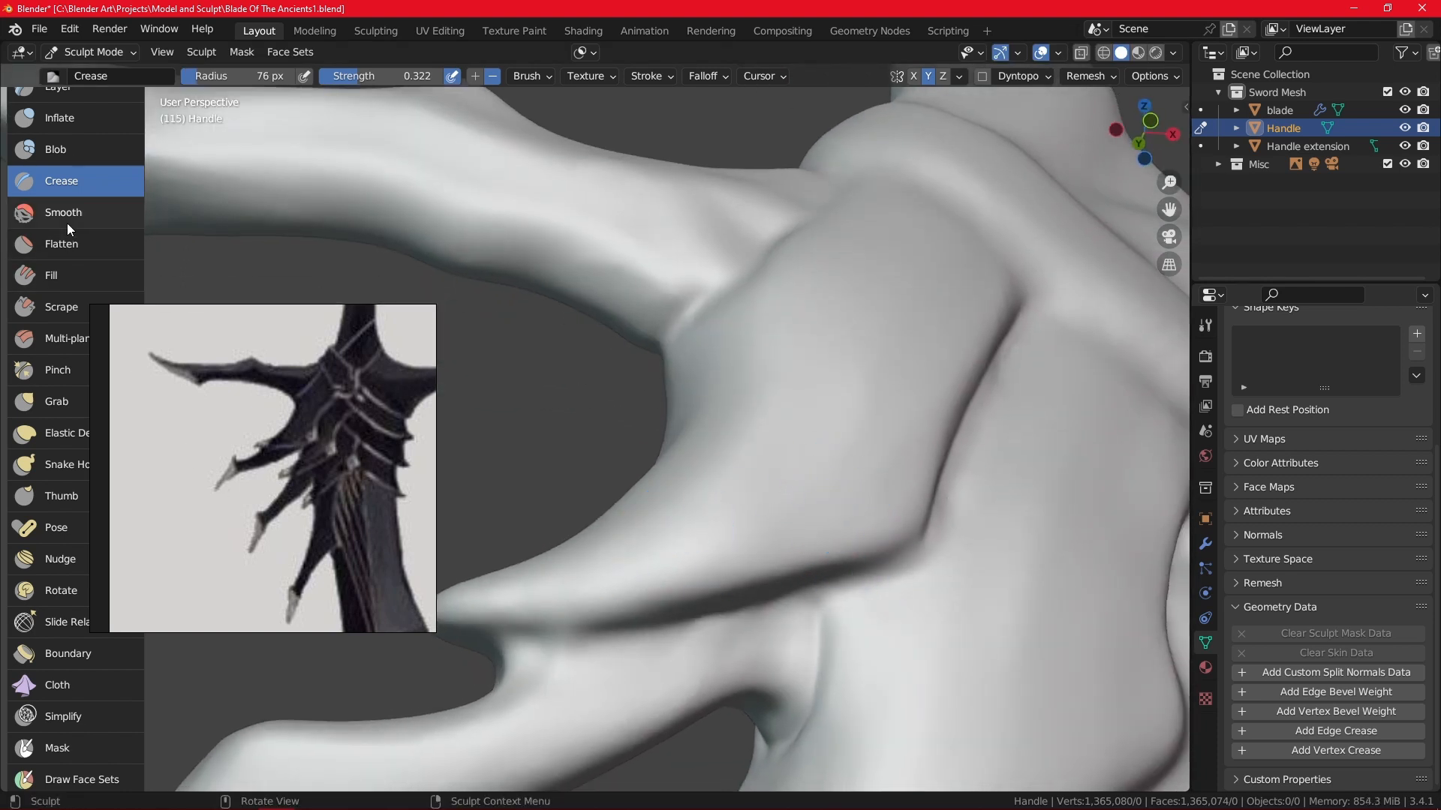
# Switch to the Scrape brush and flatten the upper plate's lower edge from the prong tip to the corner.
pyautogui.click(75, 246)
pyautogui.click(73, 309)
pyautogui.moveTo(518, 563); pyautogui.dragTo(659, 620, button='middle')
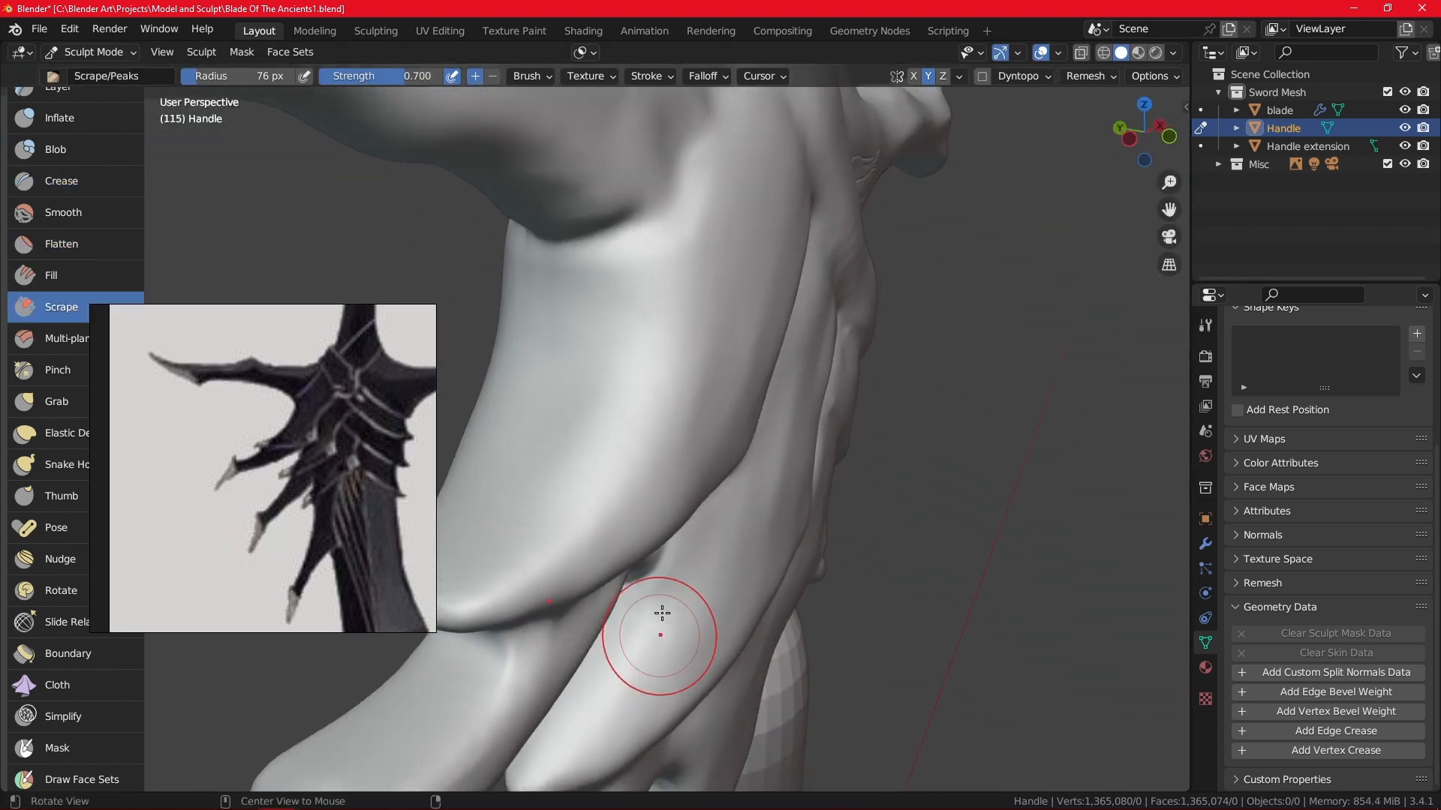
pyautogui.moveTo(675, 450)
pyautogui.mouseDown(button='middle')
pyautogui.moveTo(709, 415)
pyautogui.moveTo(698, 388)
pyautogui.mouseUp(button='middle')
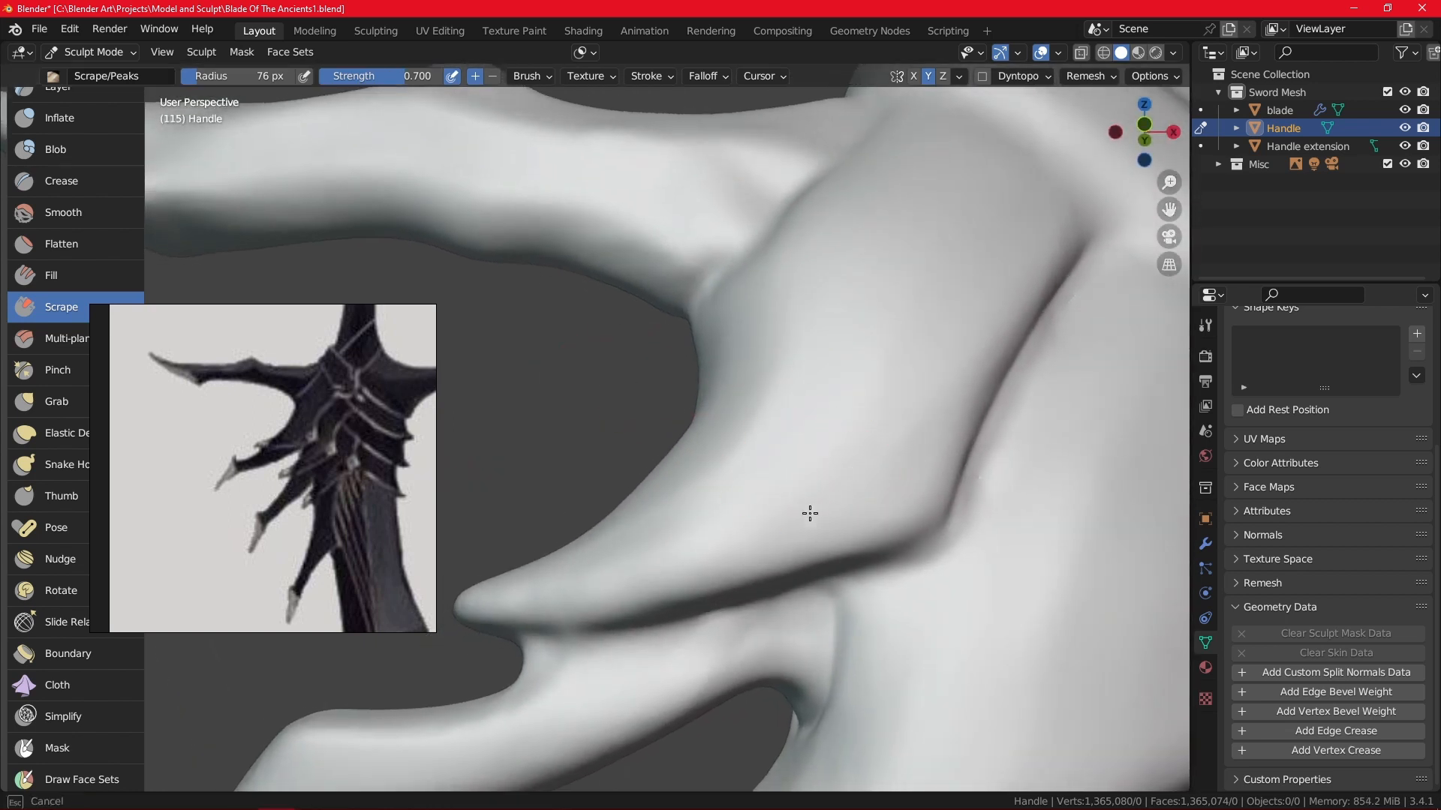
pyautogui.moveTo(583, 581); pyautogui.dragTo(822, 532, button='middle')
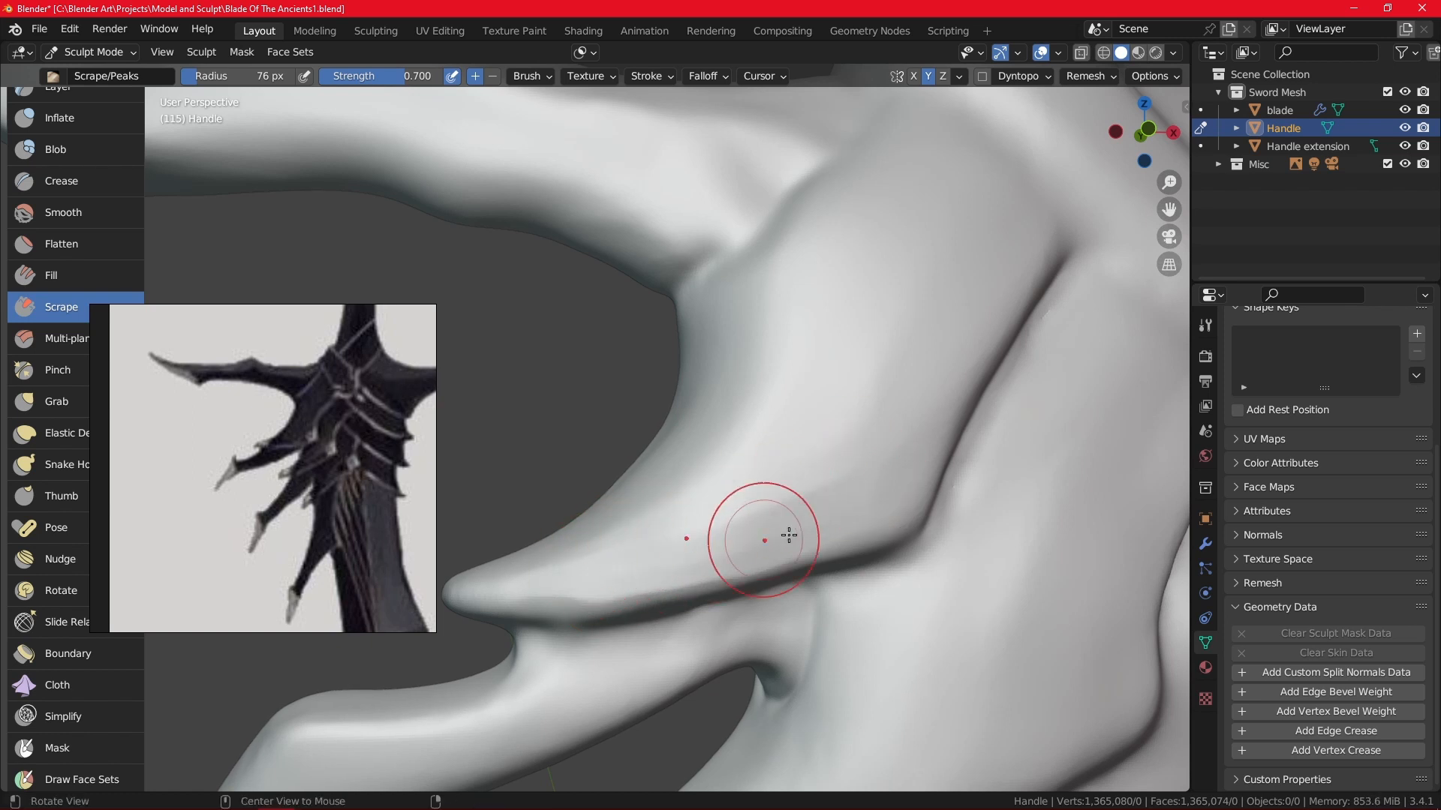
pyautogui.moveTo(789, 536)
pyautogui.mouseDown(button='middle')
pyautogui.moveTo(849, 379)
pyautogui.moveTo(785, 466)
pyautogui.moveTo(871, 588)
pyautogui.moveTo(827, 454)
pyautogui.moveTo(795, 406)
pyautogui.mouseUp(button='middle')
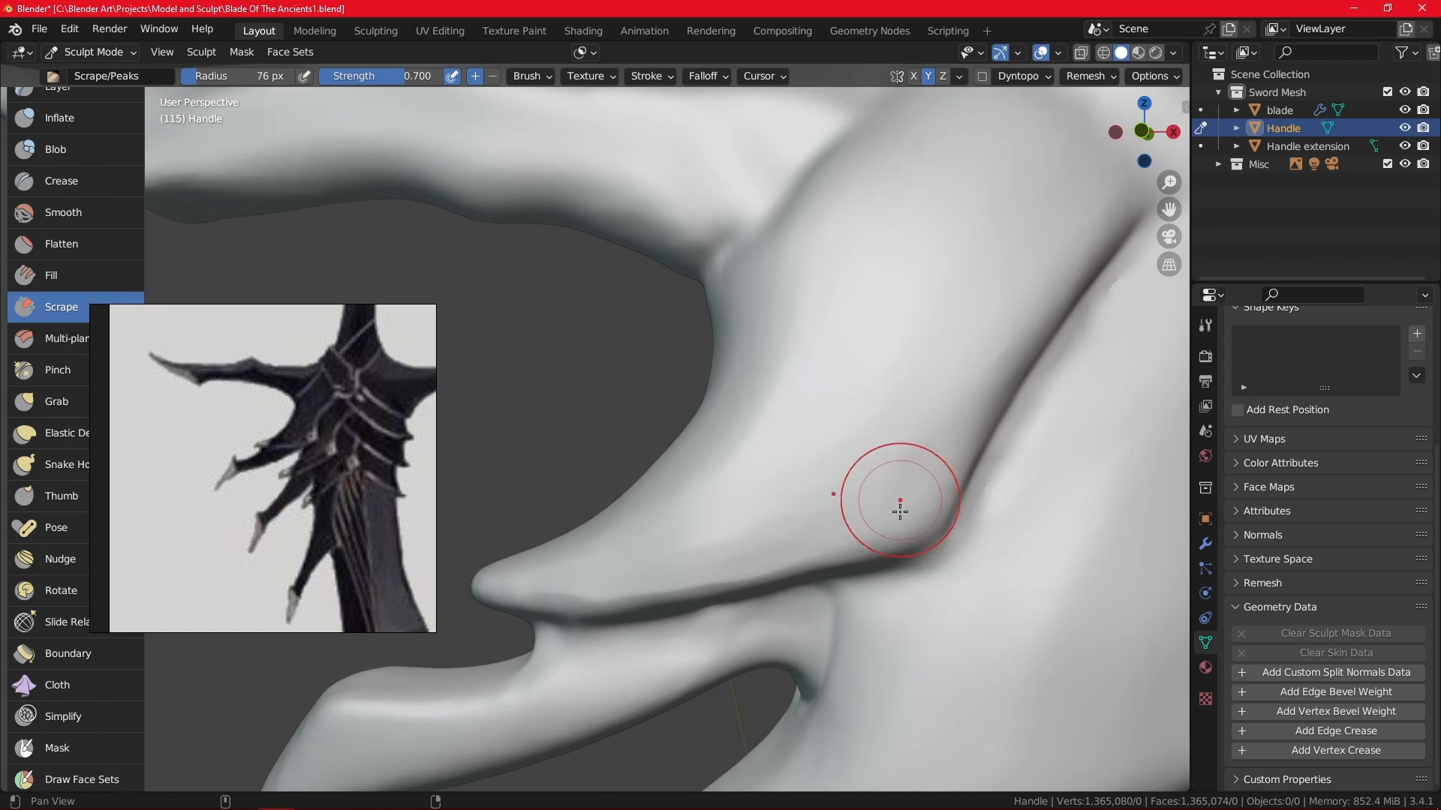
pyautogui.moveTo(900, 505)
pyautogui.mouseDown(button='middle')
pyautogui.moveTo(884, 595)
pyautogui.moveTo(876, 538)
pyautogui.mouseUp(button='middle')
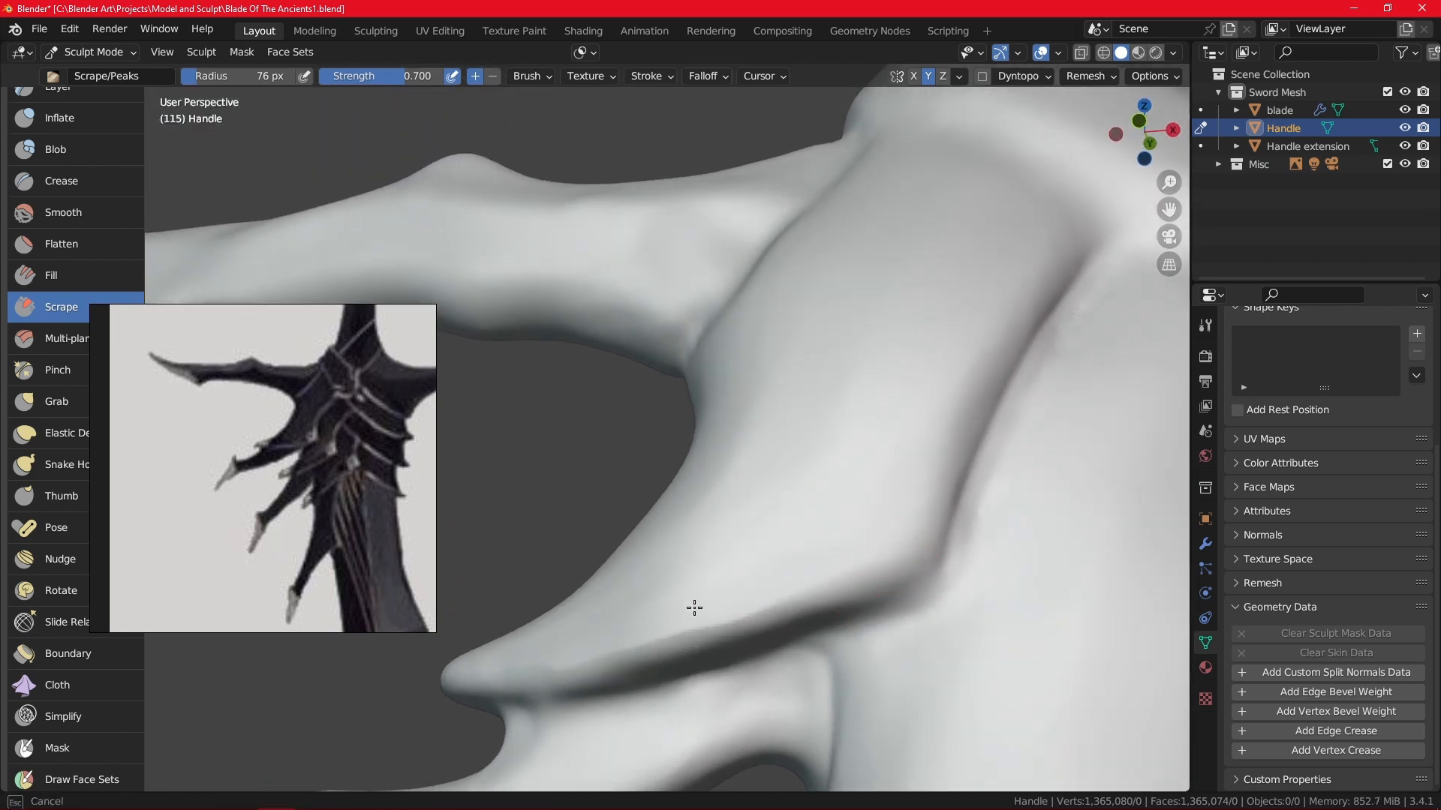
# Scrape the upper plate's face along its creased inner edge and down the side toward the prong.
pyautogui.moveTo(708, 581)
pyautogui.mouseDown(button='middle')
pyautogui.moveTo(817, 540)
pyautogui.moveTo(791, 659)
pyautogui.moveTo(721, 546)
pyautogui.moveTo(800, 379)
pyautogui.moveTo(845, 515)
pyautogui.moveTo(892, 530)
pyautogui.moveTo(854, 463)
pyautogui.moveTo(862, 363)
pyautogui.moveTo(796, 586)
pyautogui.mouseUp(button='middle')
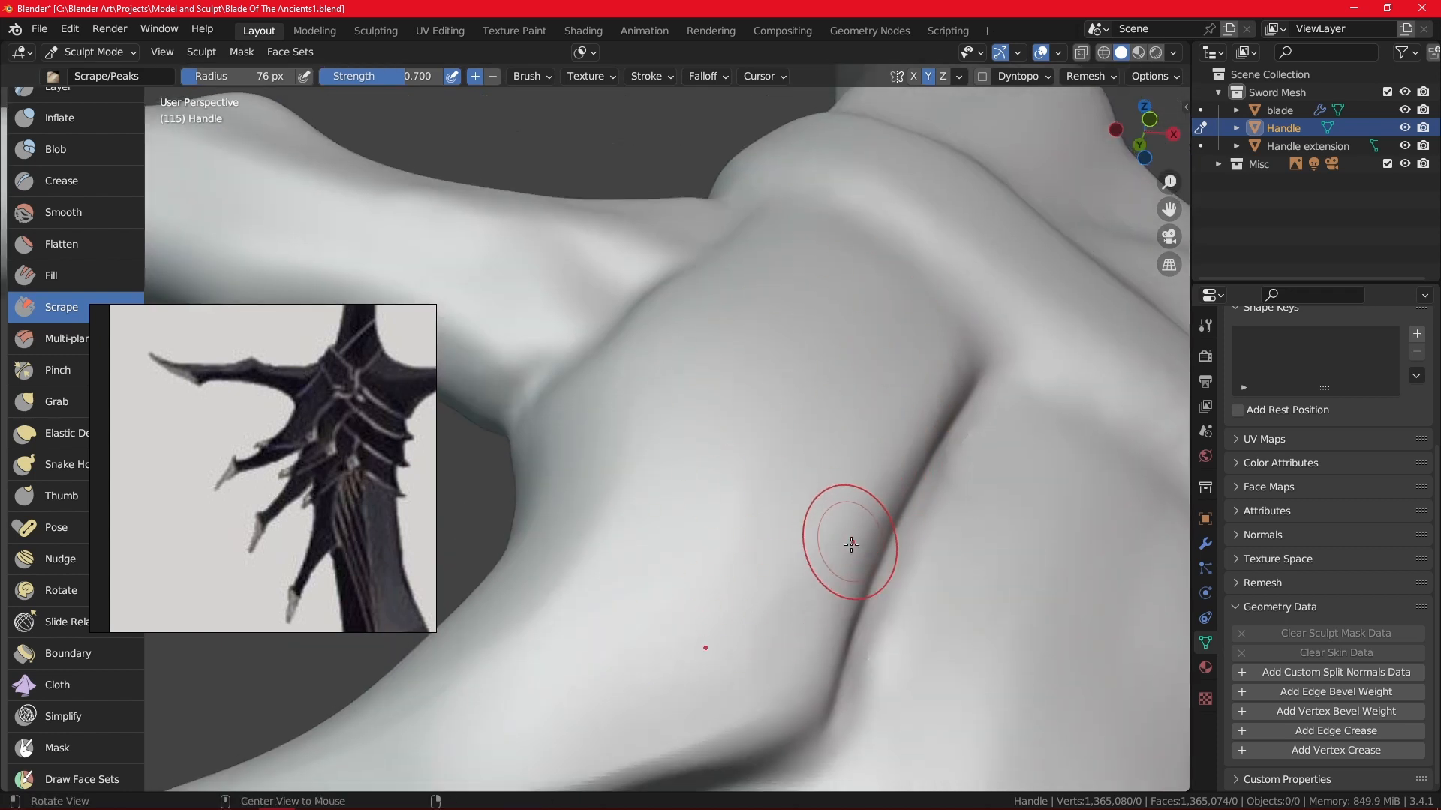
pyautogui.moveTo(851, 545)
pyautogui.mouseDown(button='middle')
pyautogui.moveTo(888, 428)
pyautogui.moveTo(788, 582)
pyautogui.moveTo(801, 560)
pyautogui.mouseUp(button='middle')
pyautogui.scroll(2, 829, 484)
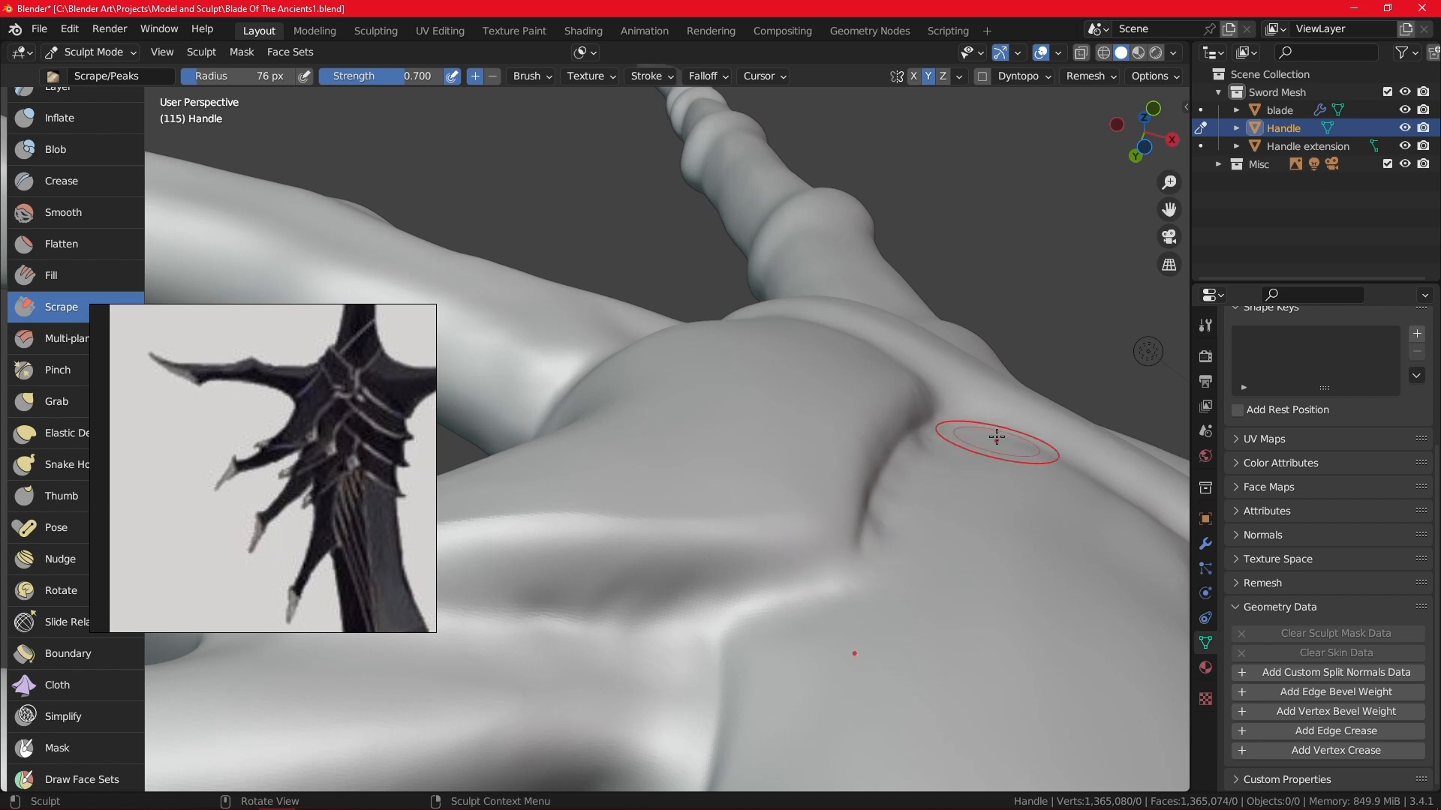
pyautogui.moveTo(893, 412)
pyautogui.keyDown('alt'); pyautogui.mouseDown()
pyautogui.moveTo(739, 547)
pyautogui.moveTo(739, 498)
pyautogui.moveTo(730, 675)
pyautogui.moveTo(782, 647)
pyautogui.moveTo(720, 586)
pyautogui.moveTo(747, 482)
pyautogui.moveTo(501, 673)
pyautogui.mouseUp(); pyautogui.keyUp('alt')
pyautogui.moveTo(766, 394); pyautogui.dragTo(526, 659)
pyautogui.moveTo(721, 476); pyautogui.dragTo(484, 692)
pyautogui.moveTo(752, 475); pyautogui.dragTo(601, 616)
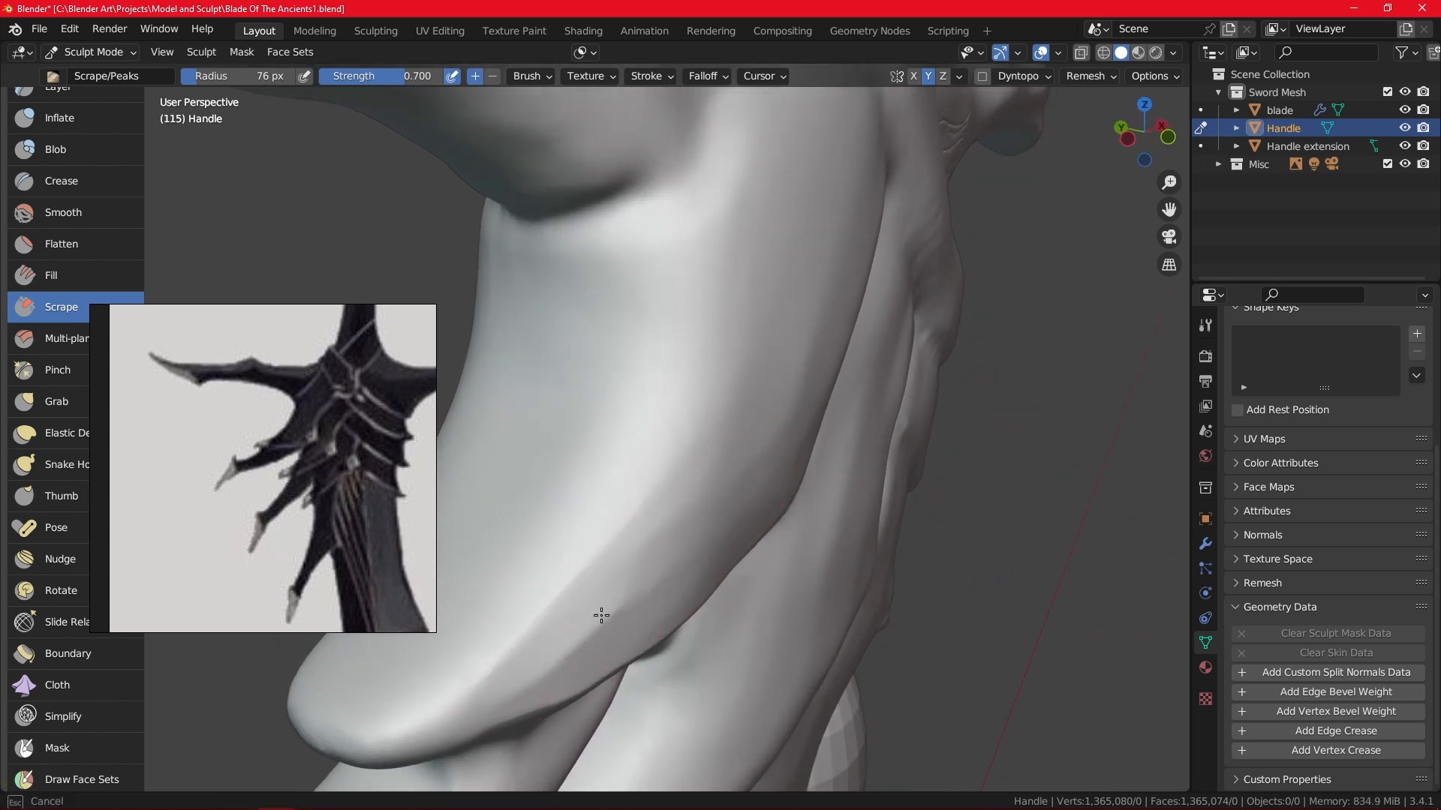
# Scrape the upper plate's corner and lower rim into a cleaner, sharper edge.
pyautogui.moveTo(547, 665)
pyautogui.keyDown('alt'); pyautogui.mouseDown()
pyautogui.moveTo(656, 502)
pyautogui.moveTo(788, 482)
pyautogui.mouseUp(); pyautogui.keyUp('alt')
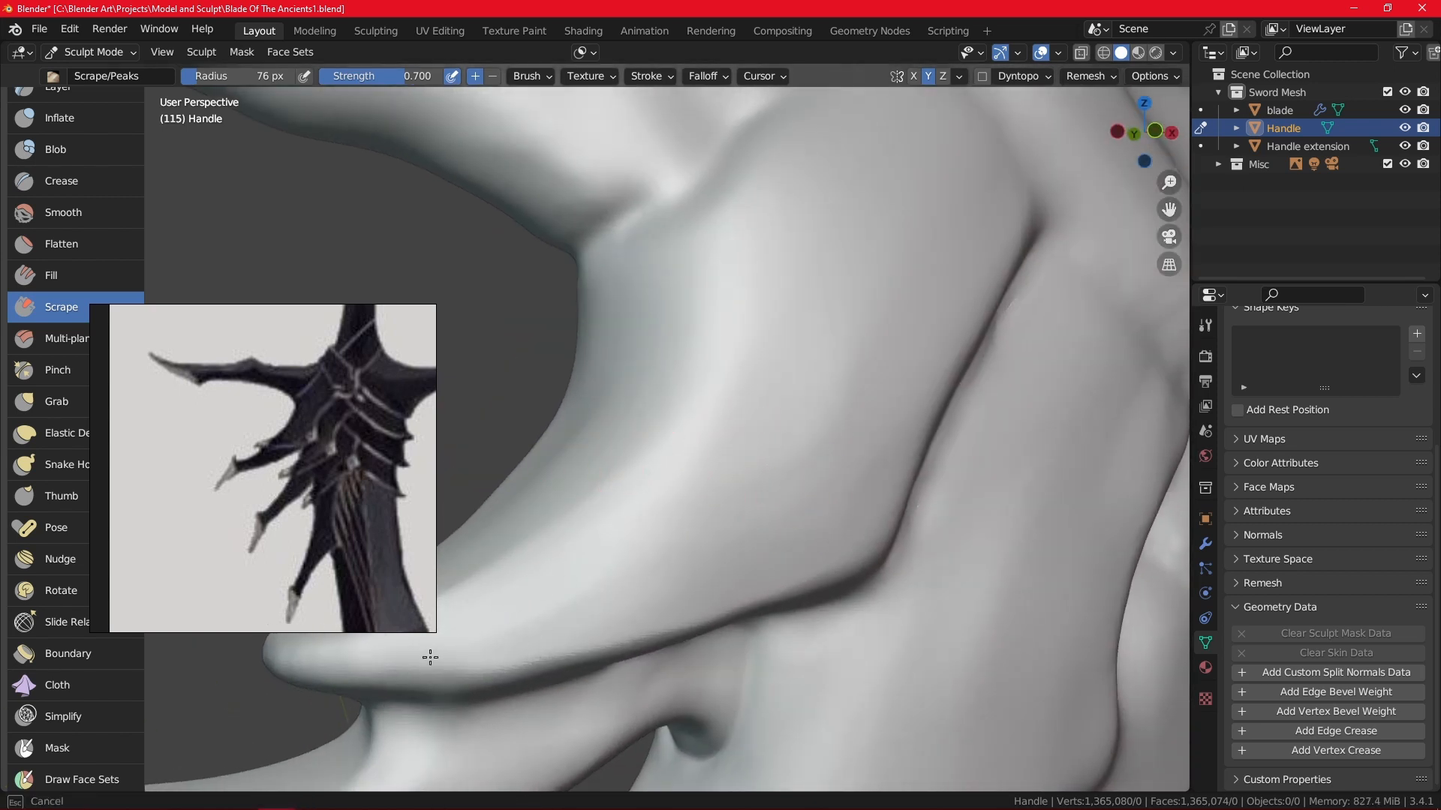
pyautogui.moveTo(869, 476)
pyautogui.keyDown('alt'); pyautogui.mouseDown()
pyautogui.moveTo(897, 405)
pyautogui.moveTo(855, 327)
pyautogui.mouseUp(); pyautogui.keyUp('alt')
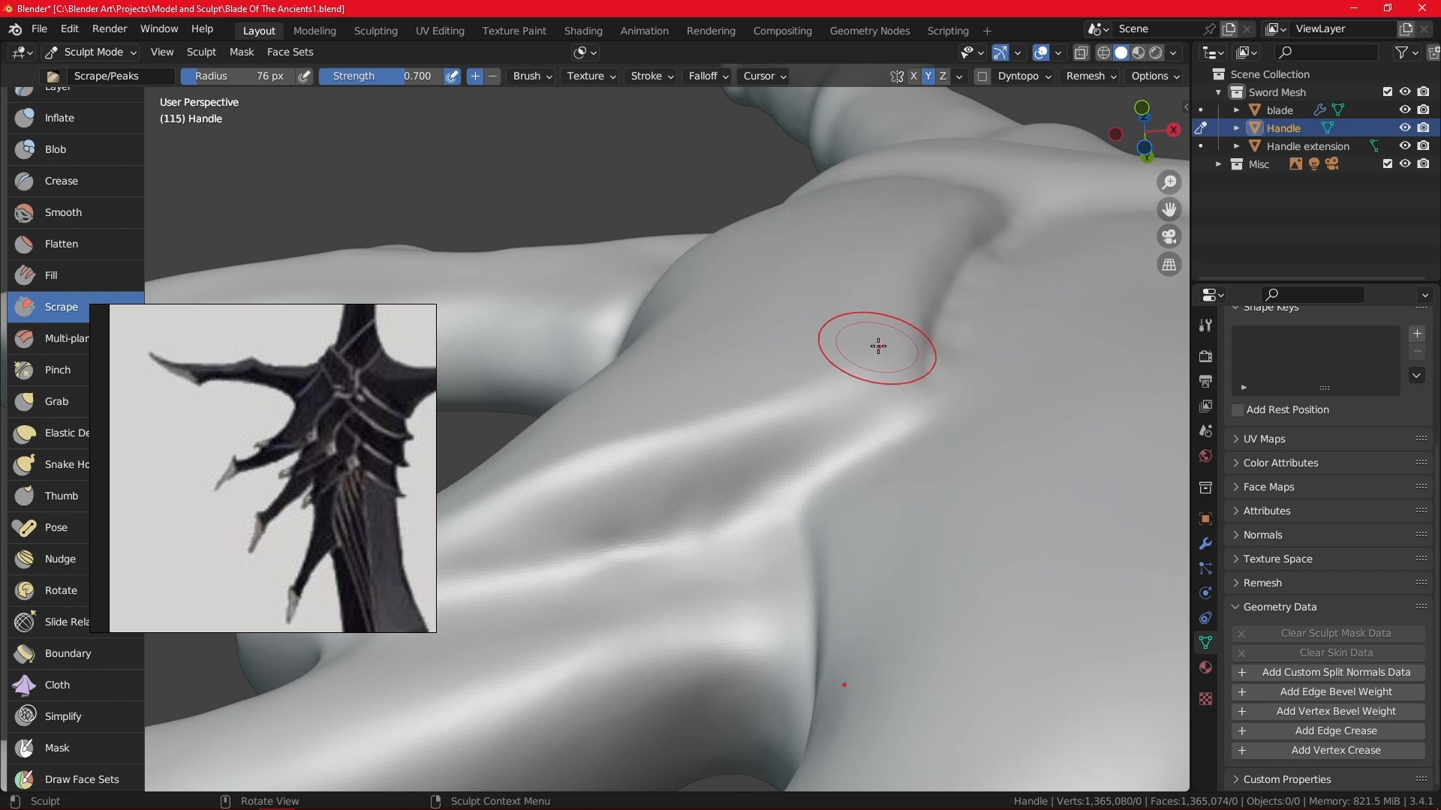
pyautogui.moveTo(884, 348)
pyautogui.mouseDown(button='middle')
pyautogui.moveTo(855, 340)
pyautogui.moveTo(911, 402)
pyautogui.moveTo(814, 515)
pyautogui.mouseUp(button='middle')
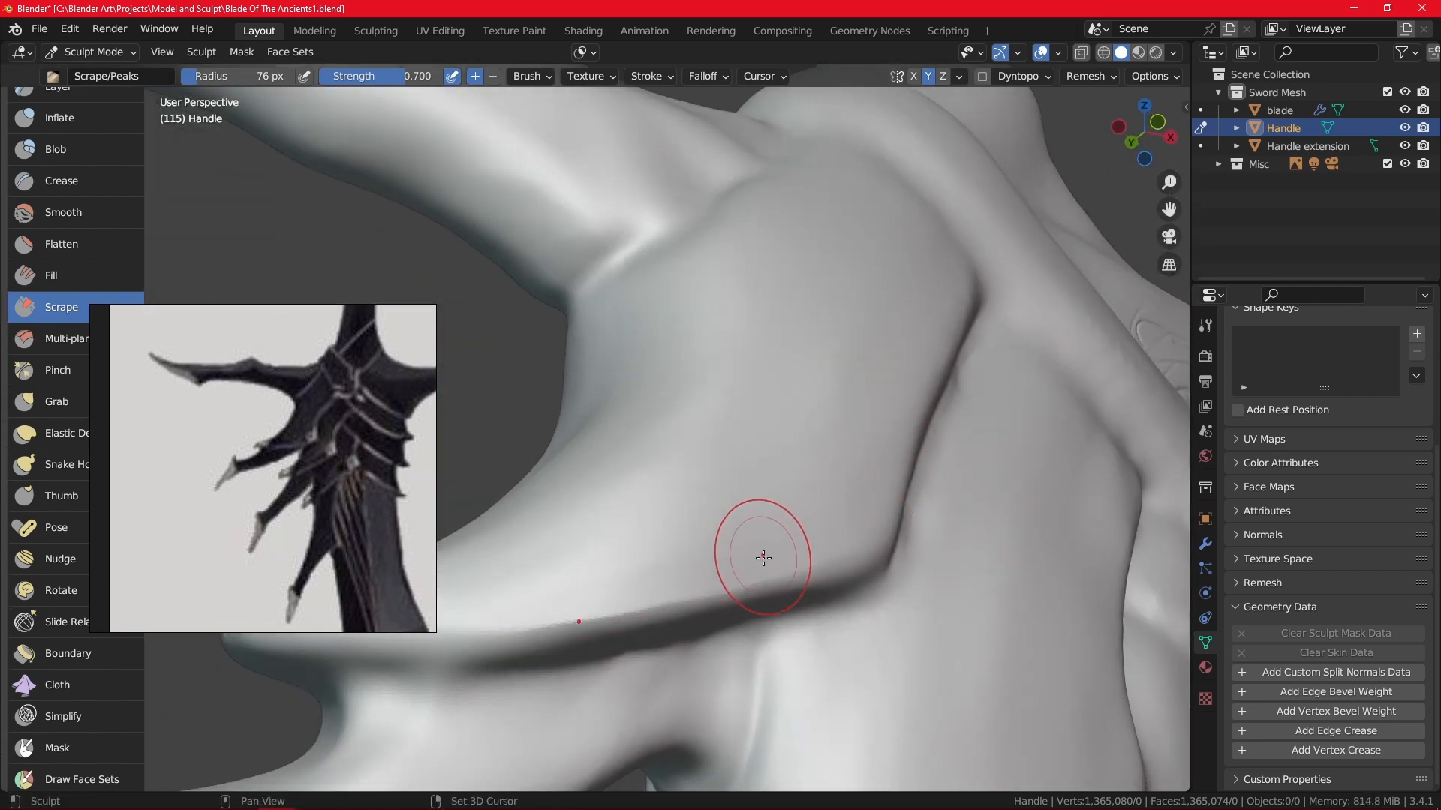
pyautogui.moveTo(763, 558); pyautogui.dragTo(572, 604)
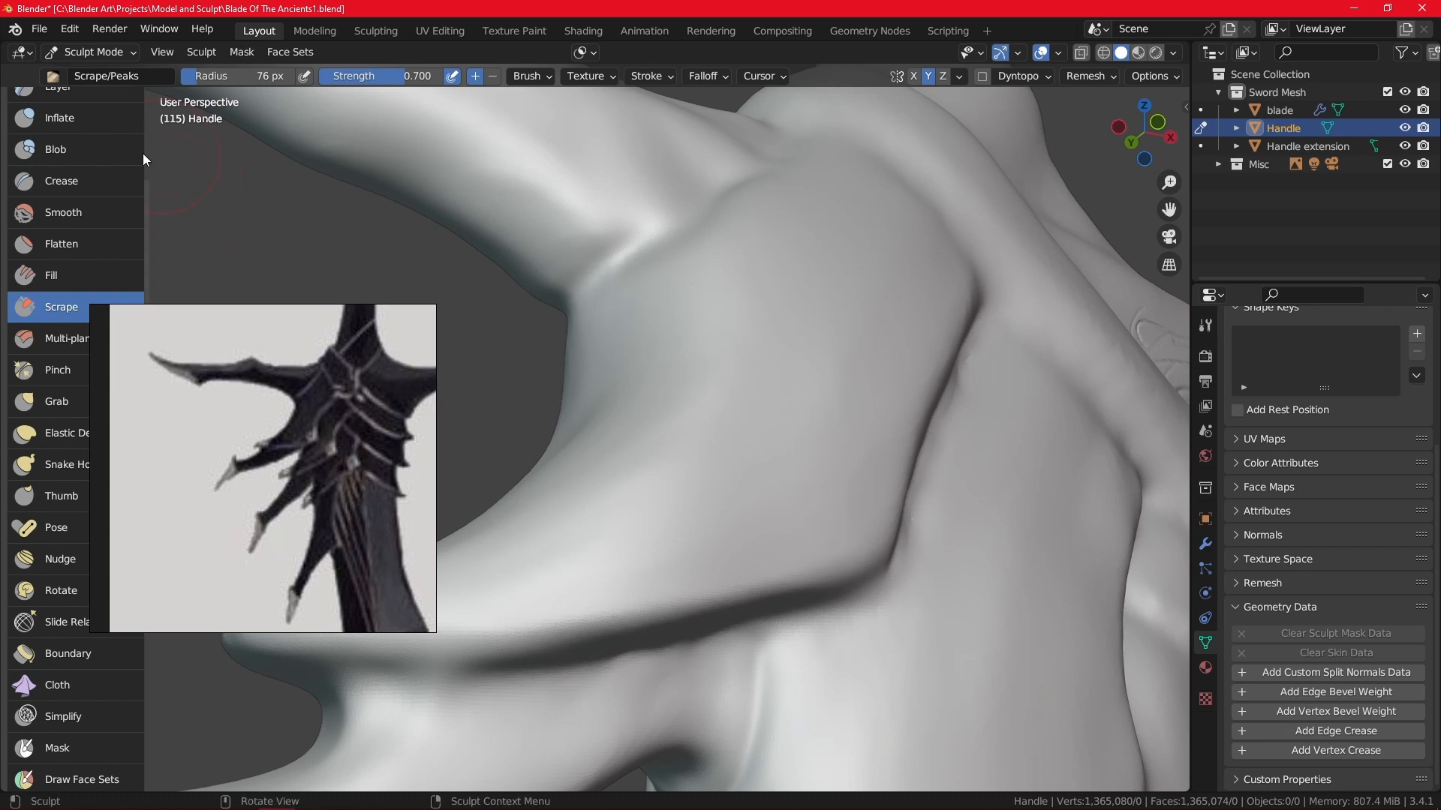
# Switch back to the Crease brush with a 34 px radius and deepen the groove under the upper plate's lower edge.
pyautogui.moveTo(601, 454); pyautogui.dragTo(566, 312, button='middle')
pyautogui.hotkey('shift', 'c')
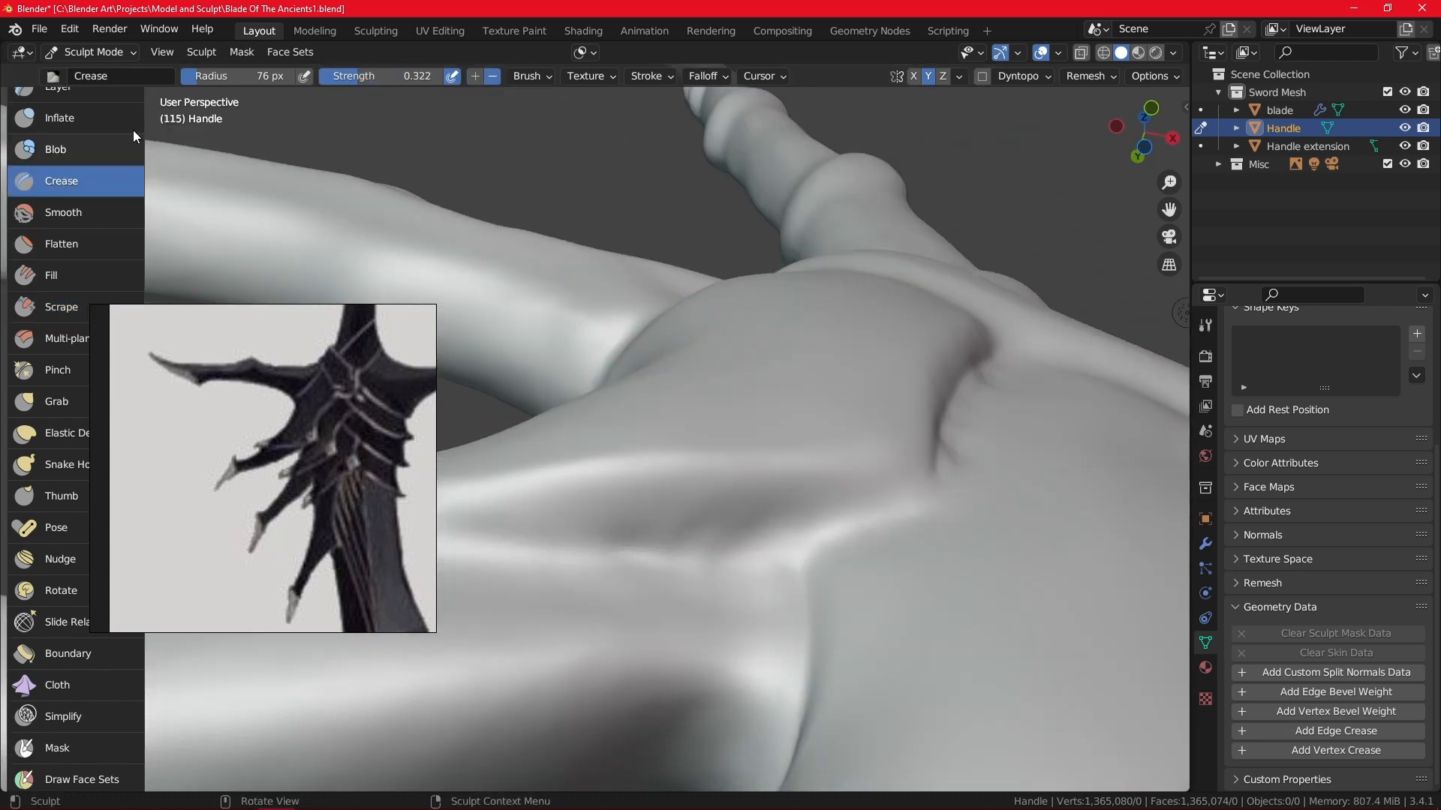
pyautogui.press('f')
pyautogui.click(739, 476)
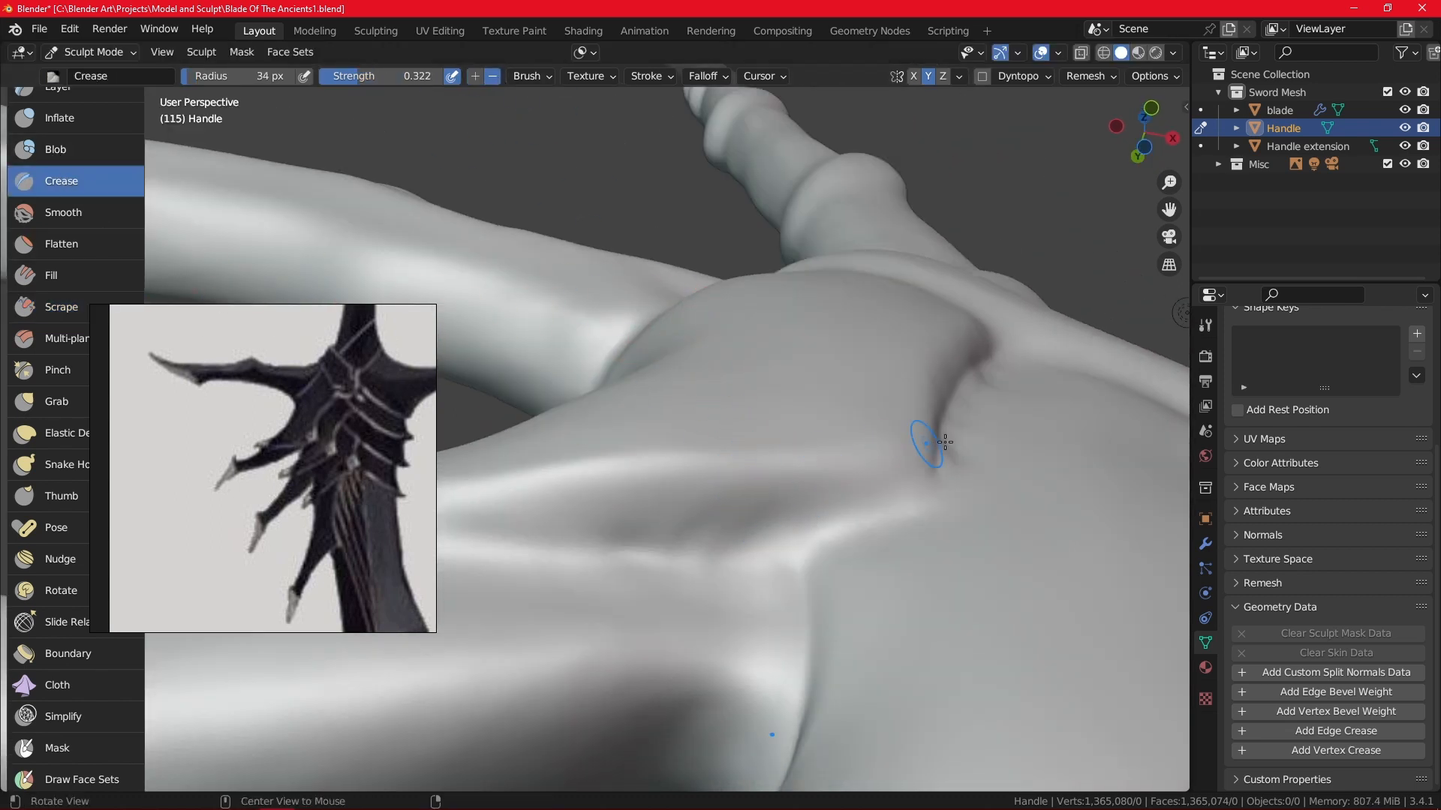
pyautogui.moveTo(756, 466); pyautogui.dragTo(997, 450, button='middle')
pyautogui.moveTo(996, 450); pyautogui.dragTo(891, 496)
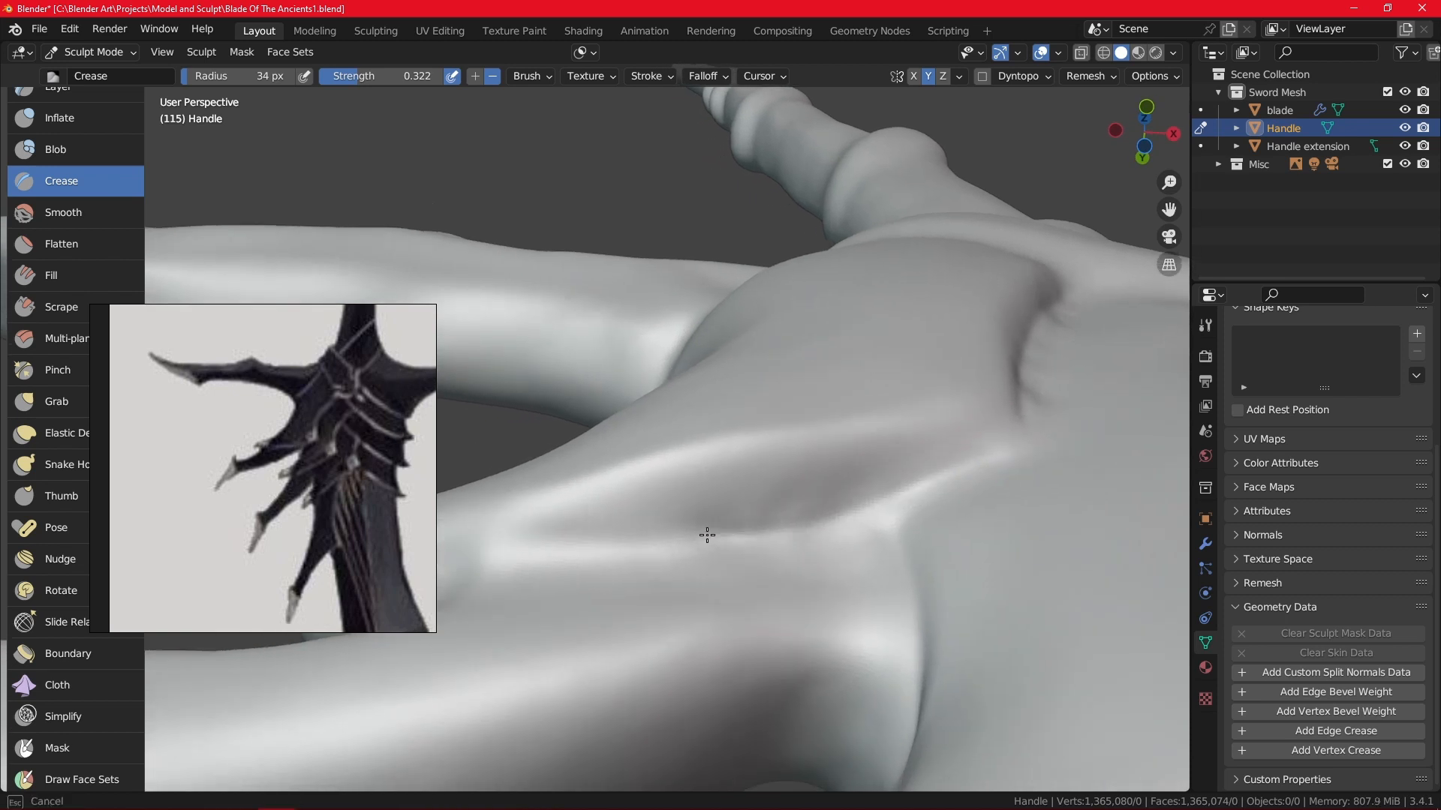
pyautogui.moveTo(707, 536); pyautogui.dragTo(583, 541)
# Extend the crease beneath the upper plate out to the prong tip where it meets the lower prong.
pyautogui.keyDown('shift'); pyautogui.moveTo(634, 520); pyautogui.dragTo(859, 508, button='middle'); pyautogui.keyUp('shift')
pyautogui.moveTo(1005, 519)
pyautogui.mouseDown()
pyautogui.moveTo(931, 530)
pyautogui.moveTo(962, 518)
pyautogui.mouseUp()
pyautogui.moveTo(781, 541); pyautogui.dragTo(713, 531)
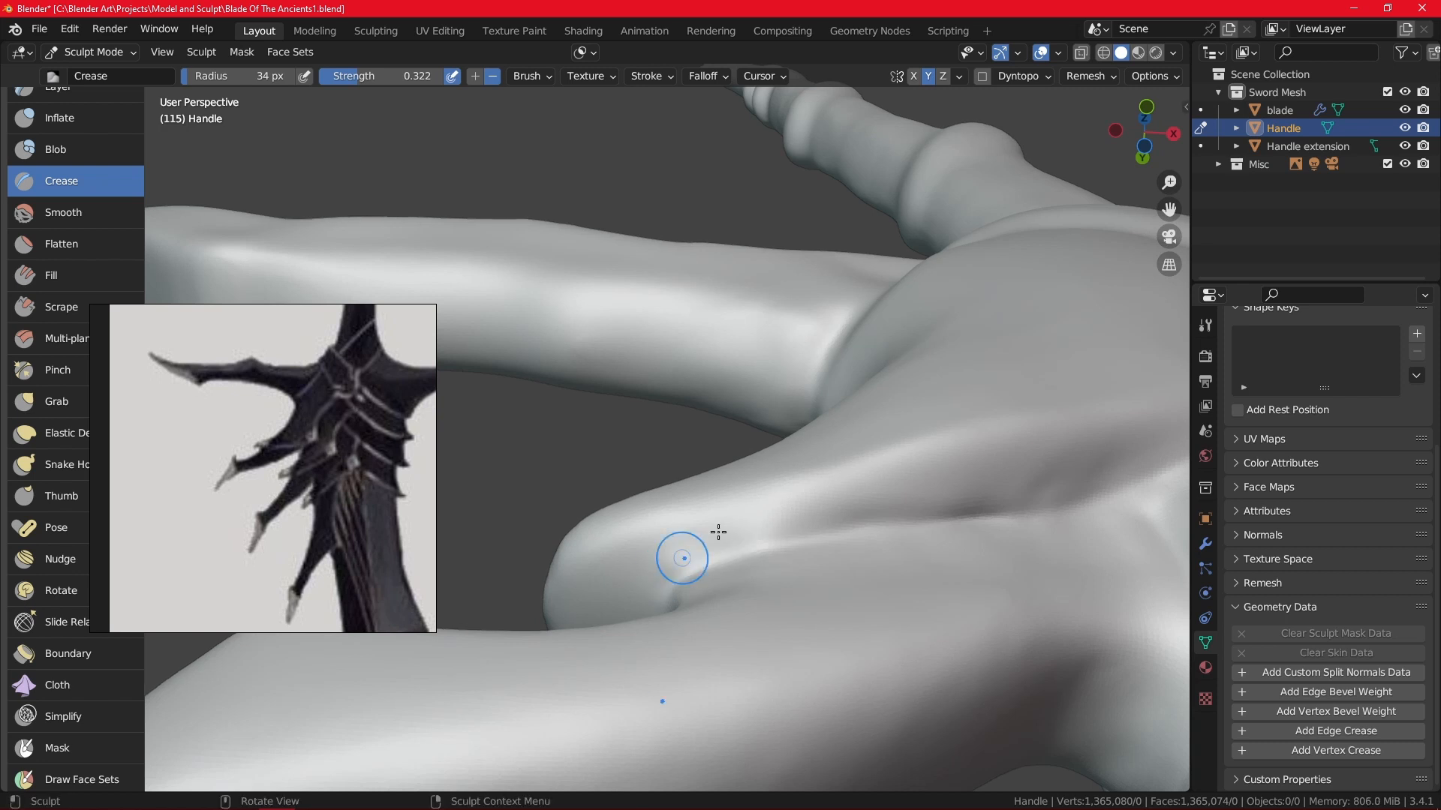
pyautogui.moveTo(713, 530)
pyautogui.mouseDown(button='middle')
pyautogui.moveTo(991, 434)
pyautogui.moveTo(904, 601)
pyautogui.moveTo(907, 585)
pyautogui.moveTo(755, 508)
pyautogui.moveTo(785, 420)
pyautogui.moveTo(852, 553)
pyautogui.mouseUp(button='middle')
pyautogui.moveTo(852, 553)
pyautogui.mouseDown()
pyautogui.moveTo(753, 538)
pyautogui.moveTo(588, 553)
pyautogui.mouseUp()
pyautogui.moveTo(588, 553)
pyautogui.mouseDown(button='middle')
pyautogui.moveTo(652, 434)
pyautogui.moveTo(709, 670)
pyautogui.moveTo(701, 537)
pyautogui.mouseUp(button='middle')
pyautogui.moveTo(626, 463); pyautogui.dragTo(625, 463)
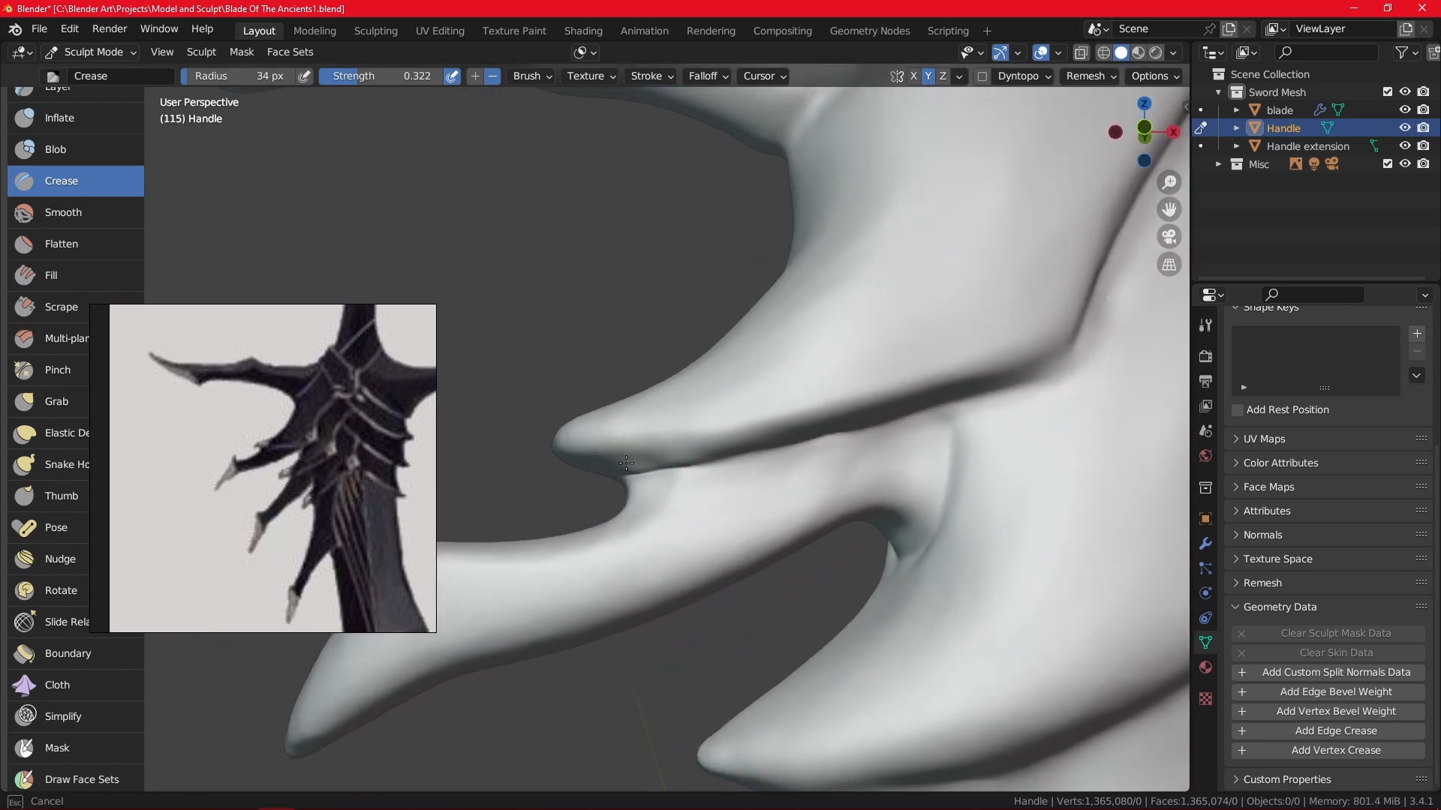
pyautogui.moveTo(722, 446); pyautogui.dragTo(635, 420)
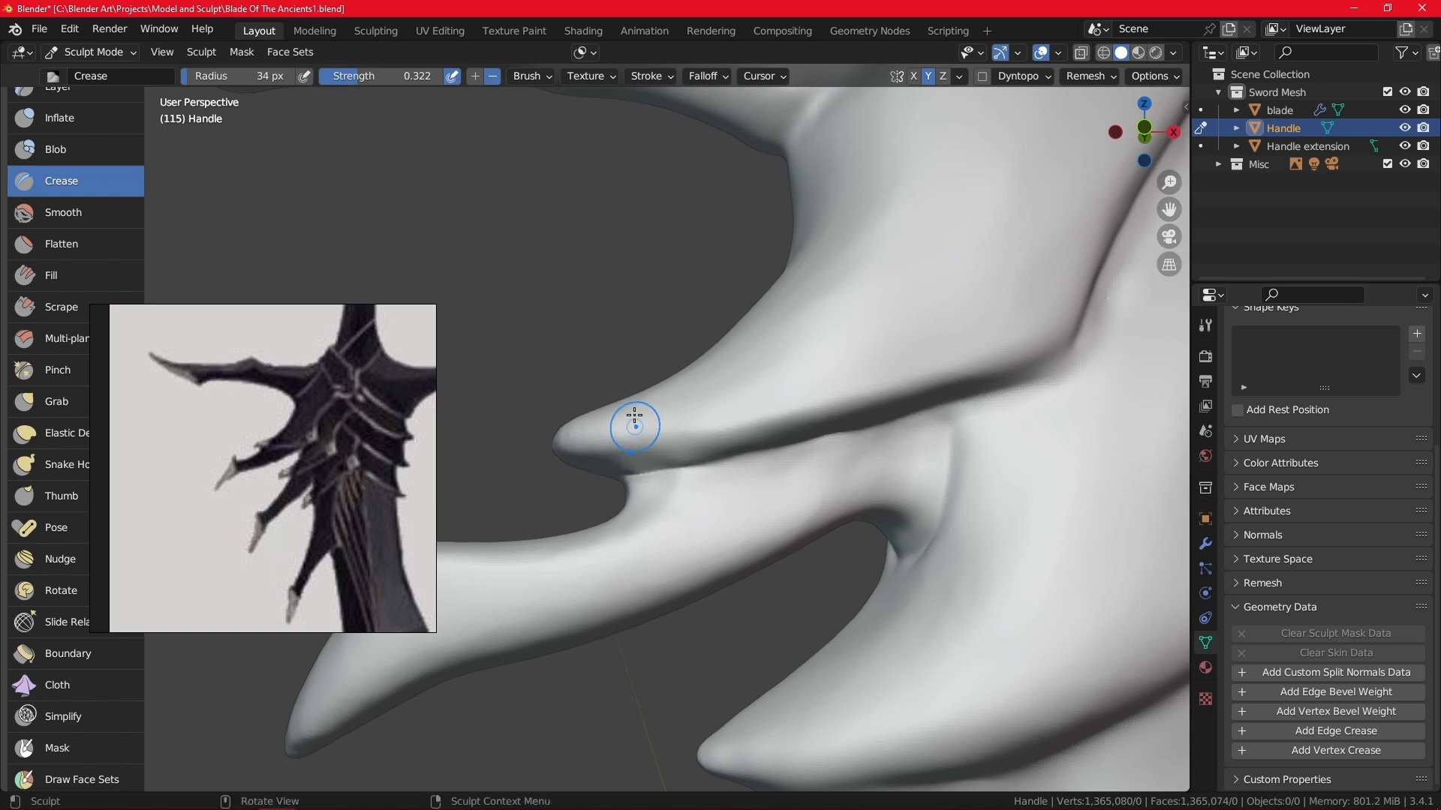
# Set the Crease brush radius to 33 px and deepen the crease where the upper plate's prong tip meets the lower prong.
pyautogui.press('f')
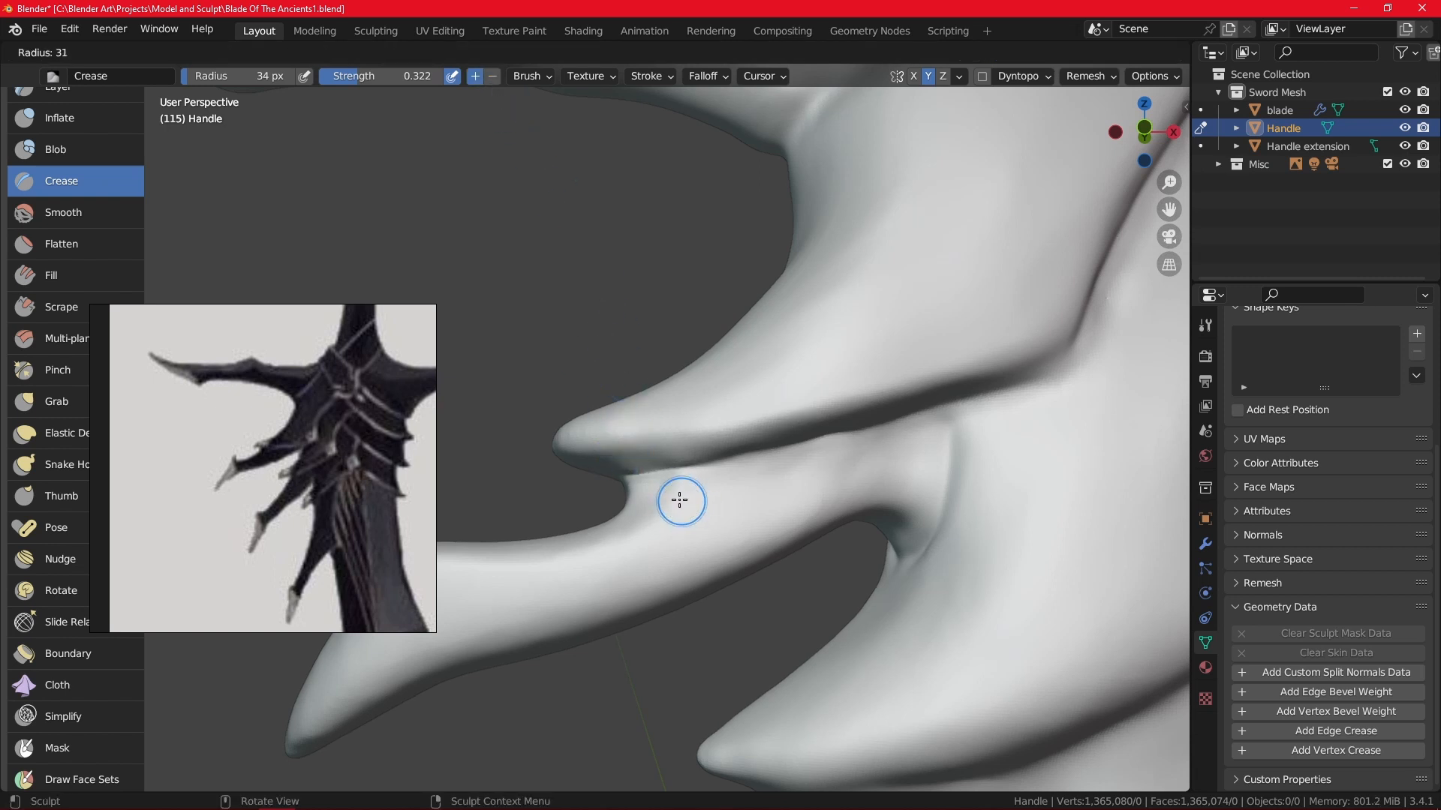
pyautogui.click(683, 501)
pyautogui.moveTo(736, 521); pyautogui.dragTo(845, 450, button='middle')
pyautogui.moveTo(845, 451); pyautogui.dragTo(752, 465)
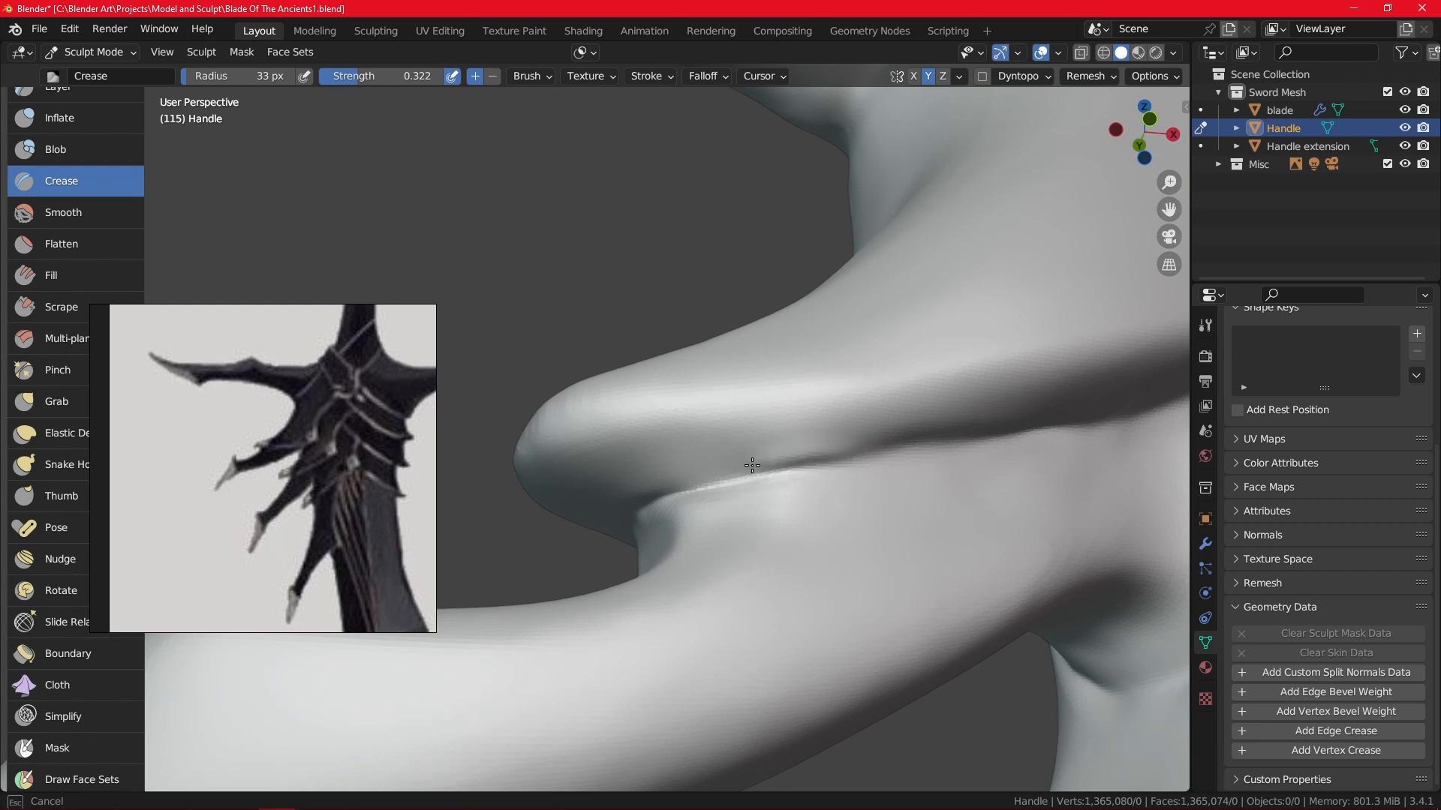
pyautogui.moveTo(598, 513); pyautogui.dragTo(604, 510)
# Enlarge the Crease brush to 61 px and deepen the groove under the upper plate's lower edge, from the corner out to the prong.
pyautogui.moveTo(943, 373)
pyautogui.mouseDown(button='middle')
pyautogui.moveTo(871, 486)
pyautogui.moveTo(852, 476)
pyautogui.mouseUp(button='middle')
pyautogui.press('f')
pyautogui.click(877, 480)
pyautogui.moveTo(747, 458)
pyautogui.mouseDown()
pyautogui.moveTo(614, 478)
pyautogui.moveTo(965, 397)
pyautogui.mouseUp()
pyautogui.moveTo(965, 398); pyautogui.dragTo(830, 525, button='middle')
pyautogui.moveTo(617, 620); pyautogui.dragTo(825, 511)
pyautogui.moveTo(898, 466)
pyautogui.keyDown('ctrl'); pyautogui.mouseDown(button='middle')
pyautogui.moveTo(916, 505)
pyautogui.moveTo(910, 468)
pyautogui.mouseUp(button='middle'); pyautogui.keyUp('ctrl')
pyautogui.moveTo(942, 403)
pyautogui.mouseDown()
pyautogui.moveTo(834, 448)
pyautogui.moveTo(579, 499)
pyautogui.moveTo(536, 539)
pyautogui.mouseUp()
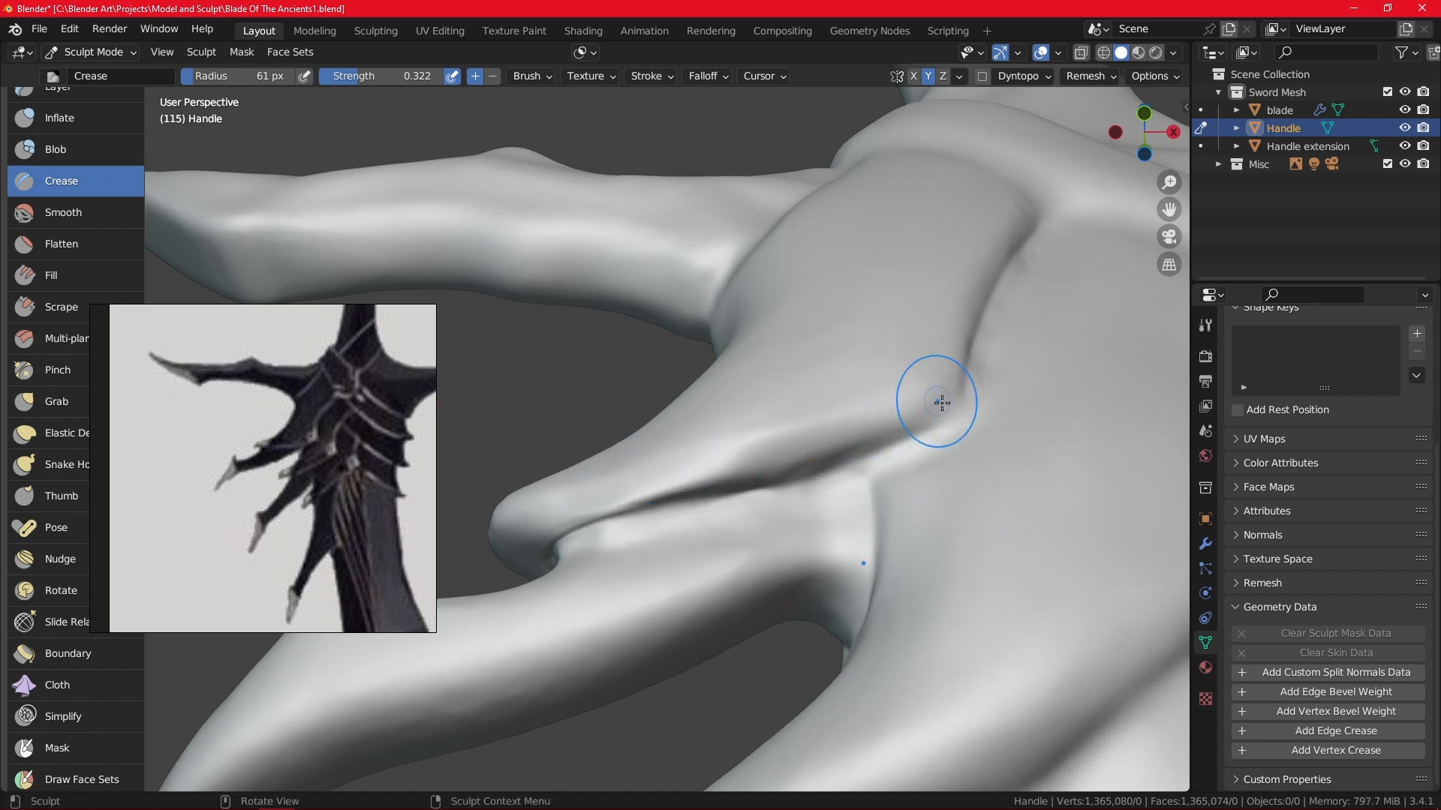
pyautogui.moveTo(941, 403); pyautogui.dragTo(660, 483)
# Crease along the upper plate's inner edge and around its lower corner to join the two grooves.
pyautogui.moveTo(659, 482)
pyautogui.mouseDown(button='middle')
pyautogui.moveTo(992, 431)
pyautogui.moveTo(748, 486)
pyautogui.mouseUp(button='middle')
pyautogui.moveTo(823, 212)
pyautogui.mouseDown()
pyautogui.moveTo(688, 402)
pyautogui.moveTo(658, 508)
pyautogui.moveTo(736, 325)
pyautogui.moveTo(848, 193)
pyautogui.mouseUp()
pyautogui.moveTo(863, 225)
pyautogui.keyDown('ctrl'); pyautogui.mouseDown(button='middle')
pyautogui.moveTo(818, 450)
pyautogui.moveTo(780, 518)
pyautogui.mouseUp(button='middle'); pyautogui.keyUp('ctrl')
pyautogui.moveTo(762, 536)
pyautogui.mouseDown(button='middle')
pyautogui.moveTo(787, 554)
pyautogui.moveTo(830, 421)
pyautogui.moveTo(769, 449)
pyautogui.moveTo(776, 399)
pyautogui.mouseUp(button='middle')
pyautogui.moveTo(761, 389); pyautogui.dragTo(740, 438)
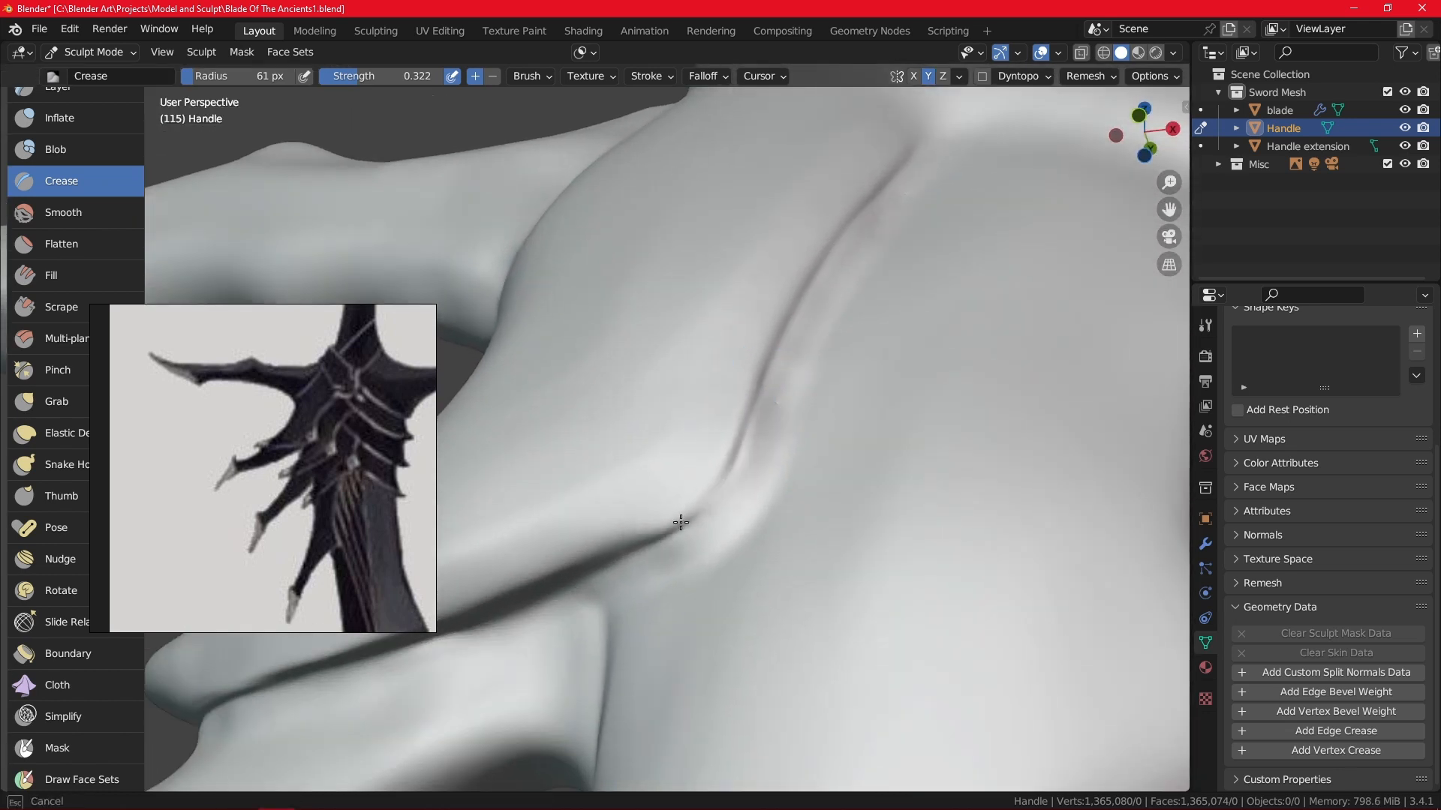
pyautogui.moveTo(681, 523); pyautogui.dragTo(758, 476)
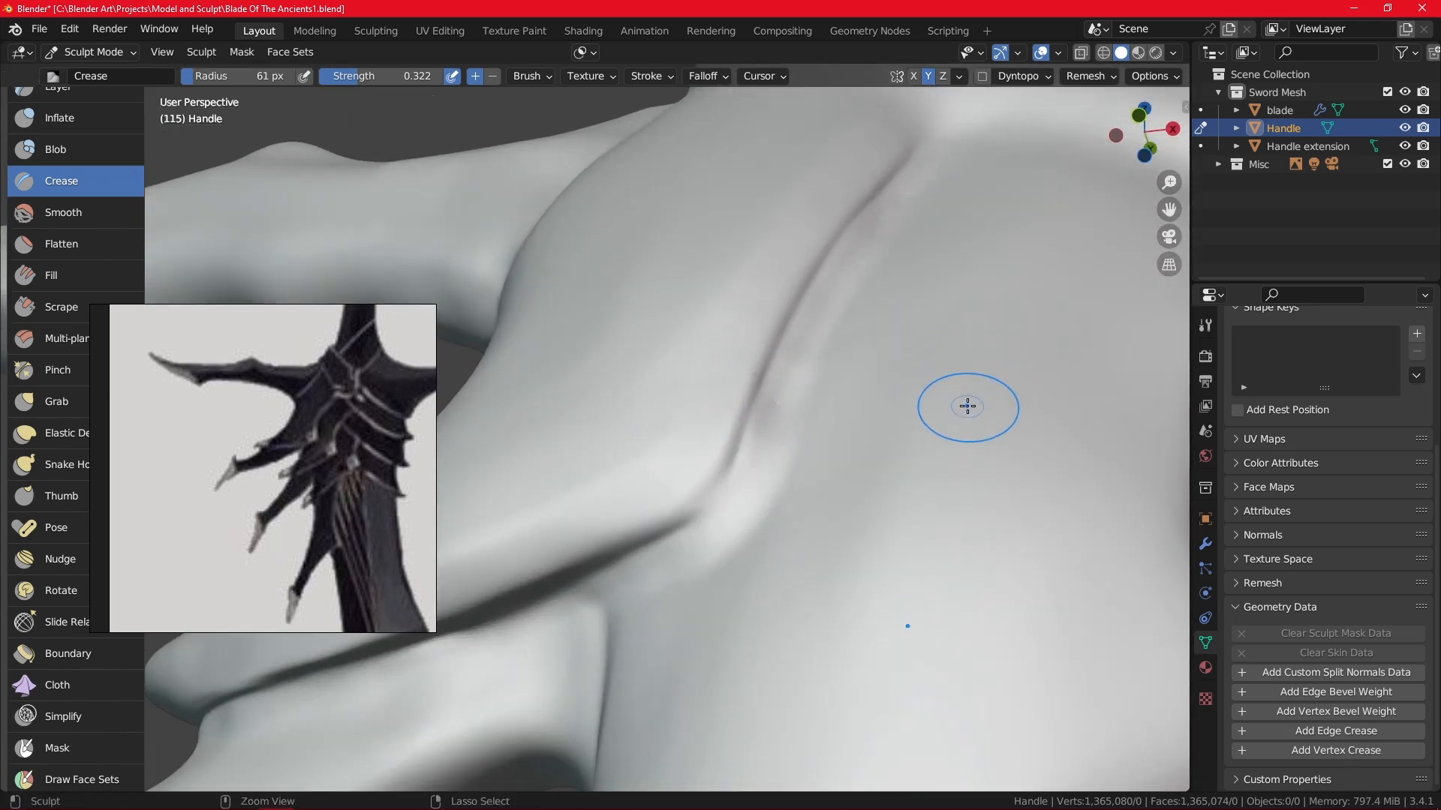
pyautogui.moveTo(773, 412); pyautogui.dragTo(746, 436)
pyautogui.moveTo(676, 520); pyautogui.dragTo(739, 412)
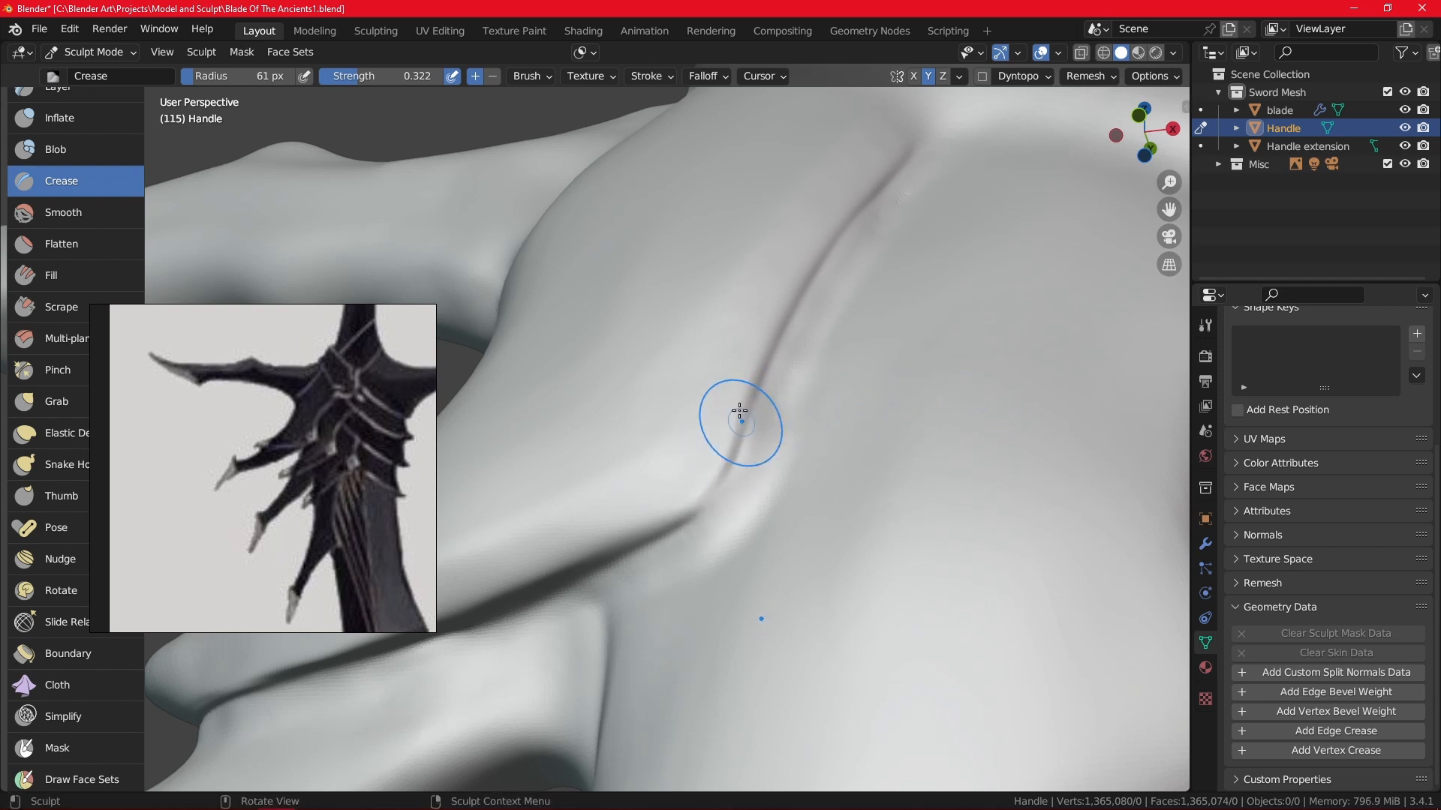
# Reduce the Crease brush to 23 px and sharpen the groove tightly around the upper plate's lower corner.
pyautogui.press('f')
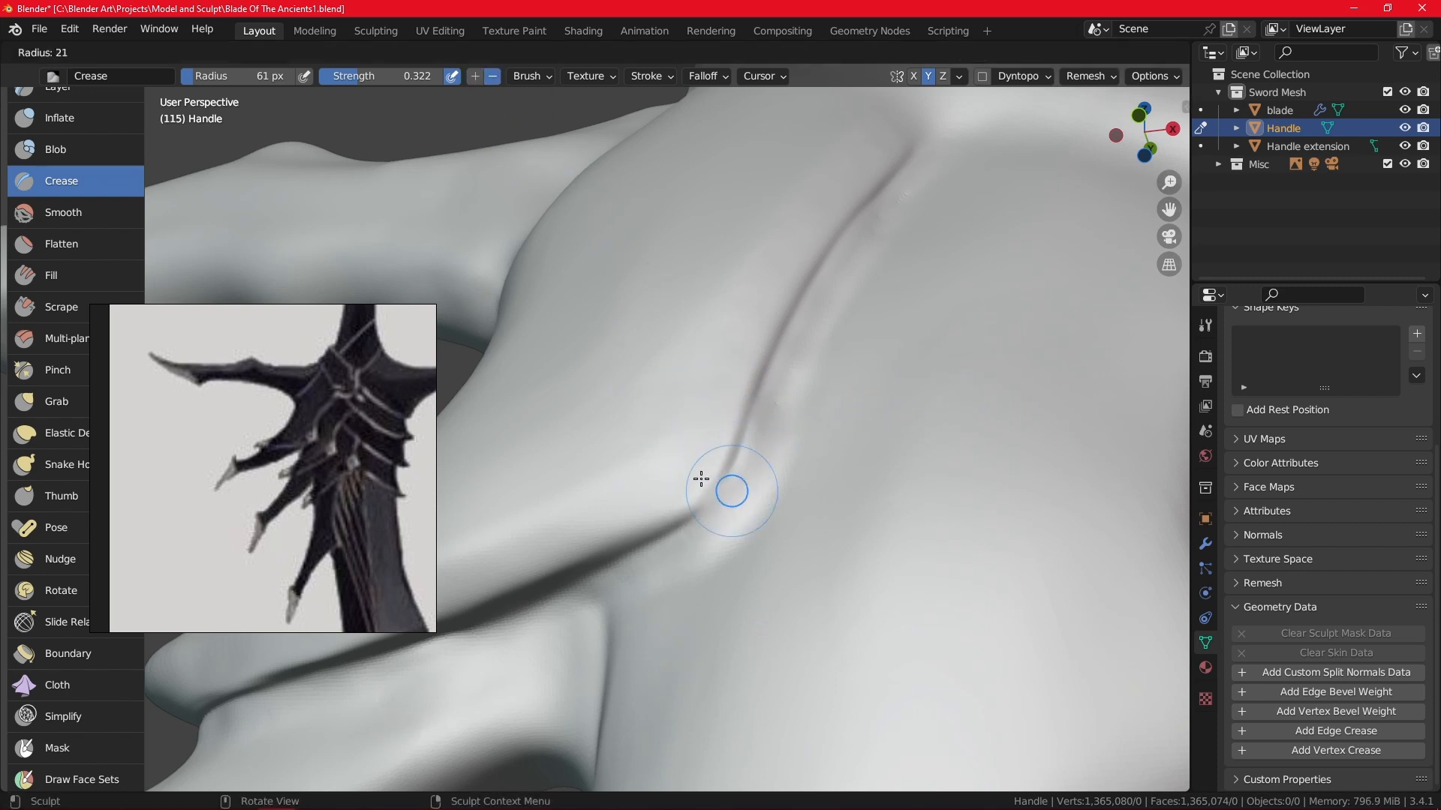
pyautogui.click(702, 480)
pyautogui.moveTo(845, 521); pyautogui.dragTo(762, 379, button='middle')
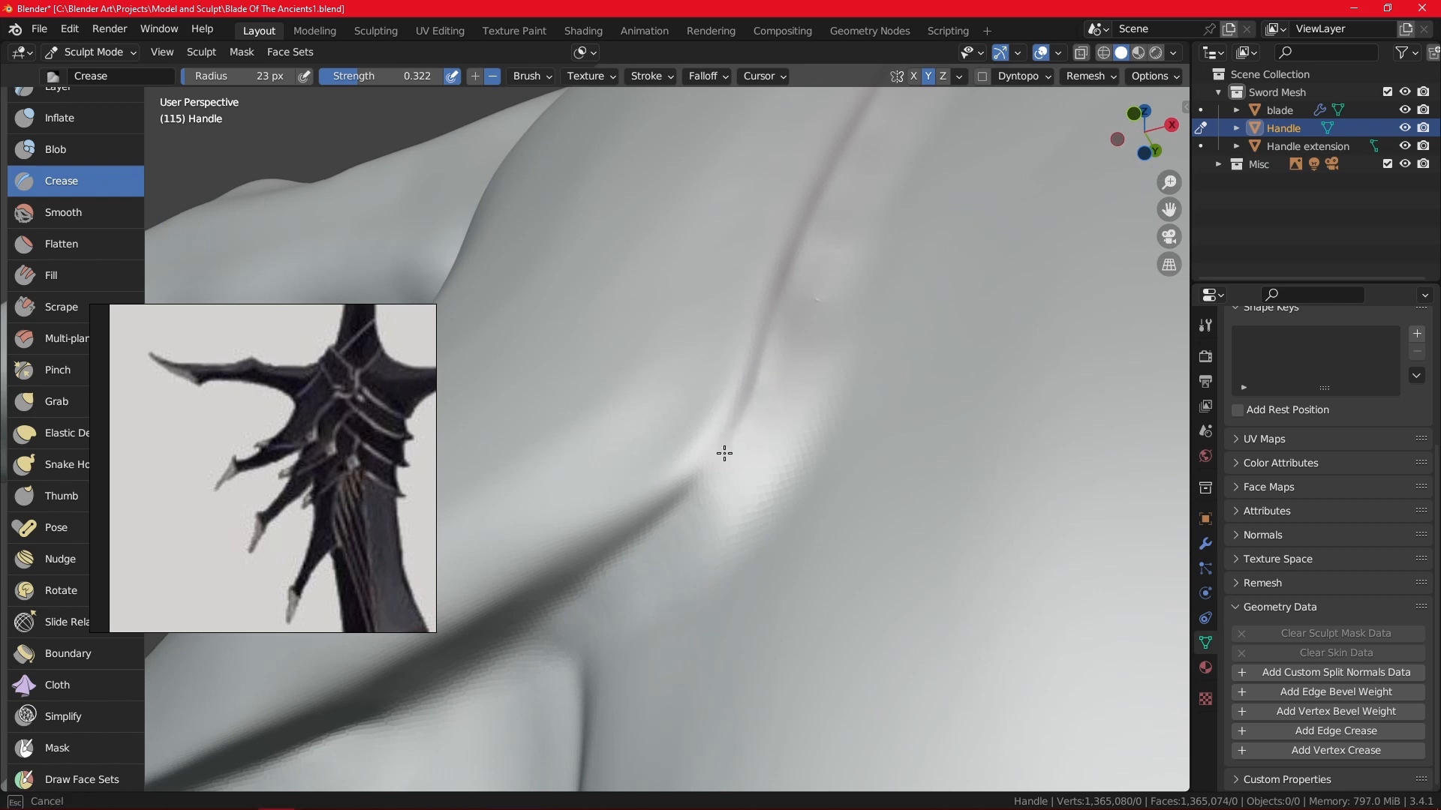
pyautogui.moveTo(776, 350); pyautogui.dragTo(800, 282)
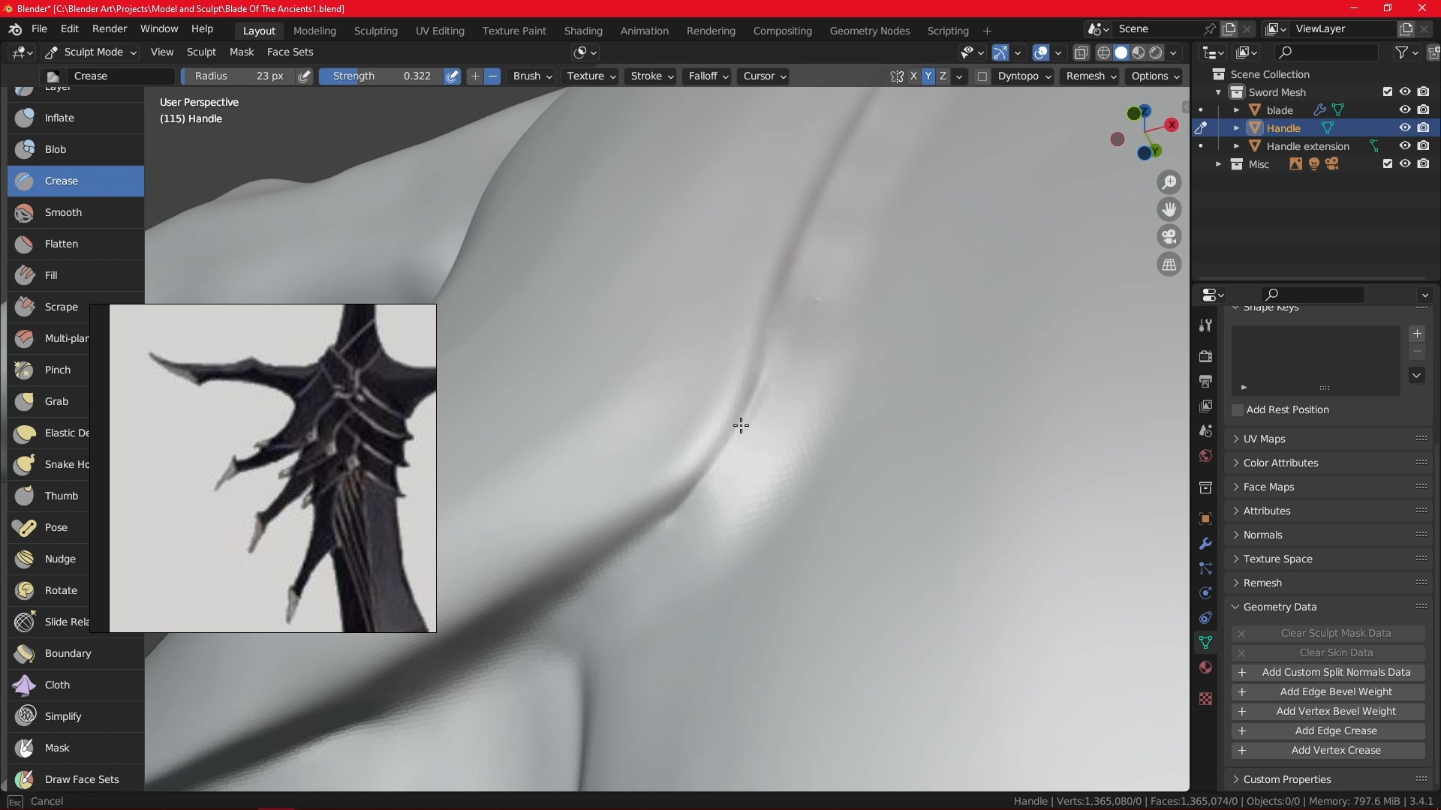
pyautogui.moveTo(740, 426); pyautogui.dragTo(608, 605)
pyautogui.moveTo(608, 605); pyautogui.dragTo(838, 337, button='middle')
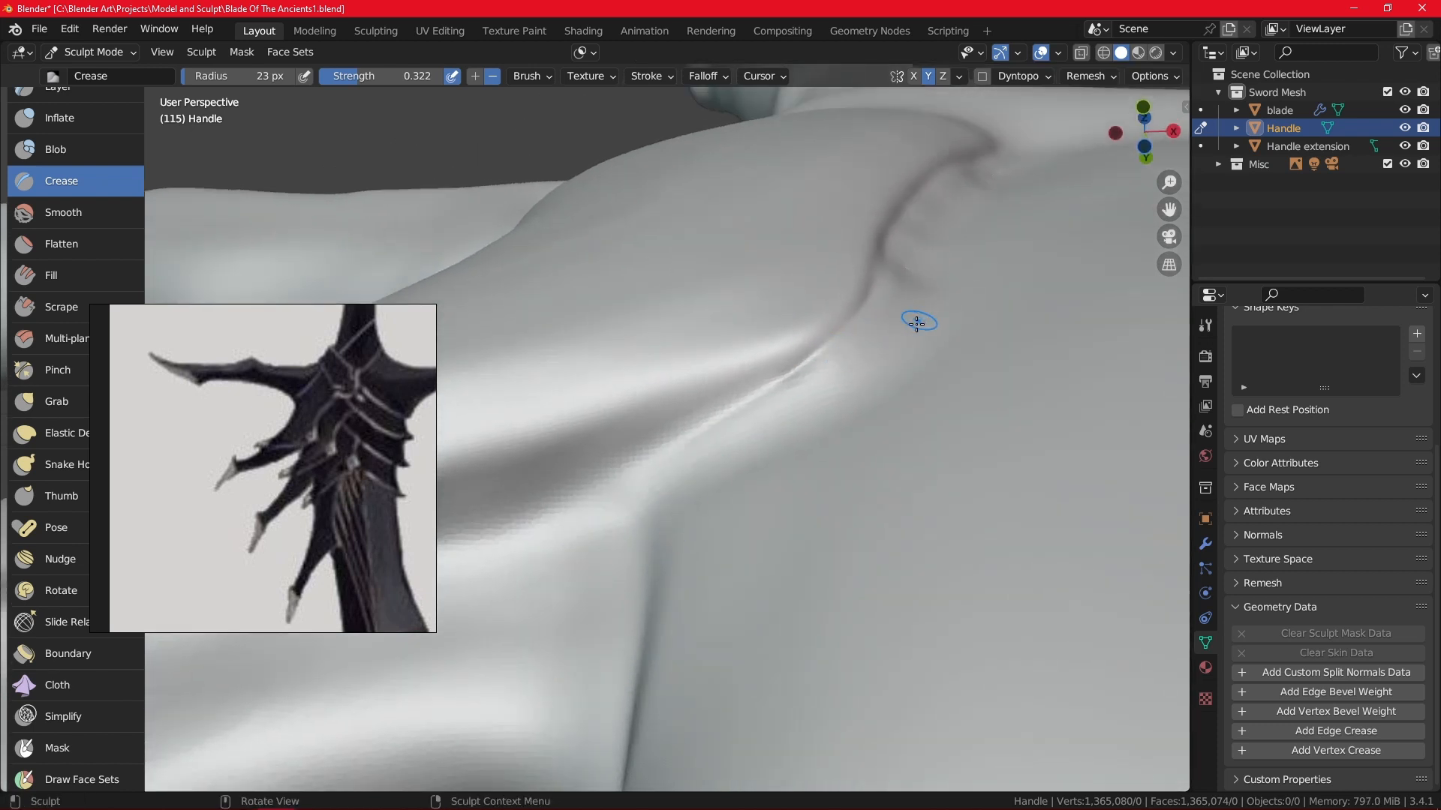
pyautogui.moveTo(925, 330); pyautogui.dragTo(746, 708, button='middle')
pyautogui.keyDown('ctrl'); pyautogui.moveTo(757, 523); pyautogui.dragTo(792, 390, button='middle'); pyautogui.keyUp('ctrl')
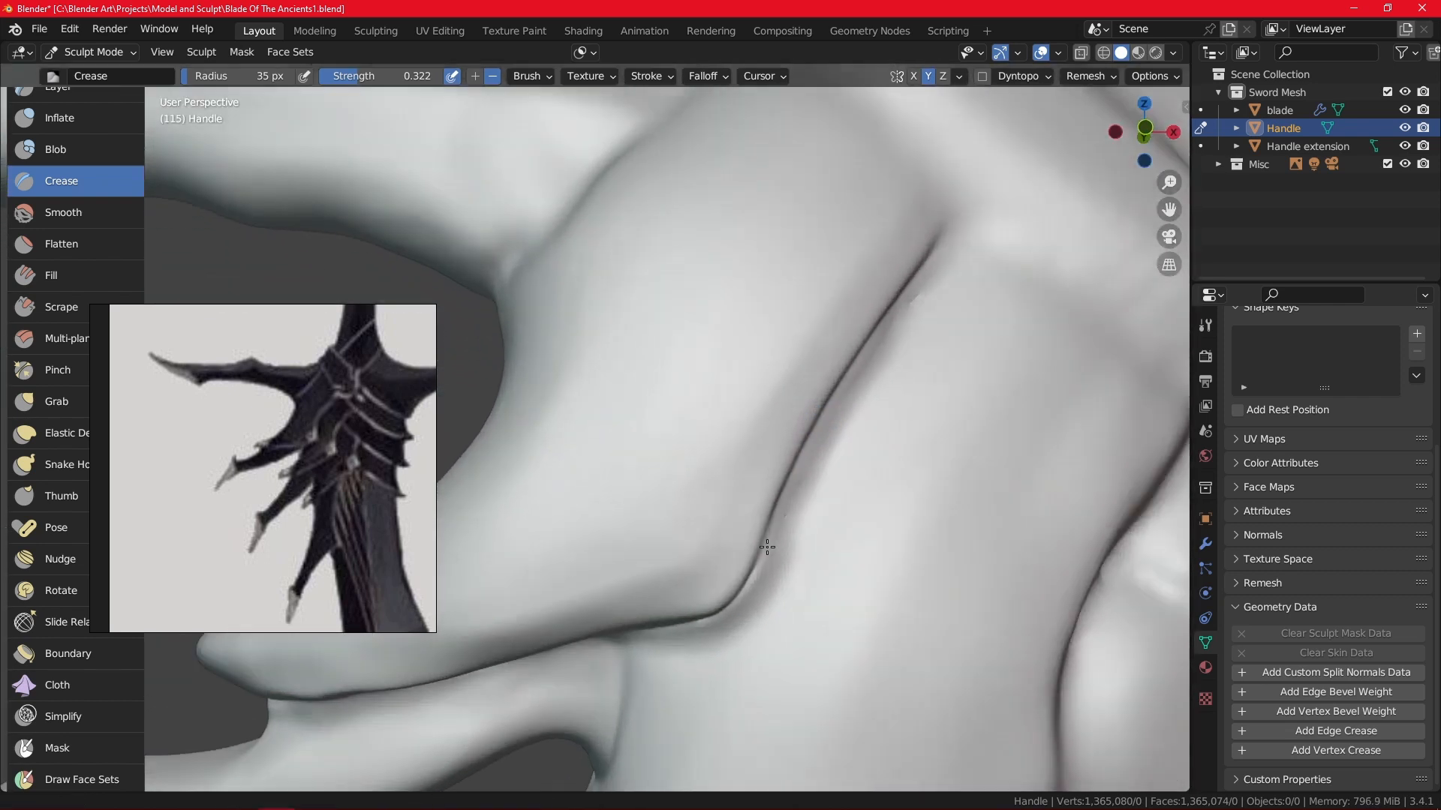
pyautogui.moveTo(769, 547)
pyautogui.mouseDown(button='middle')
pyautogui.moveTo(794, 505)
pyautogui.moveTo(851, 471)
pyautogui.moveTo(853, 428)
pyautogui.mouseUp(button='middle')
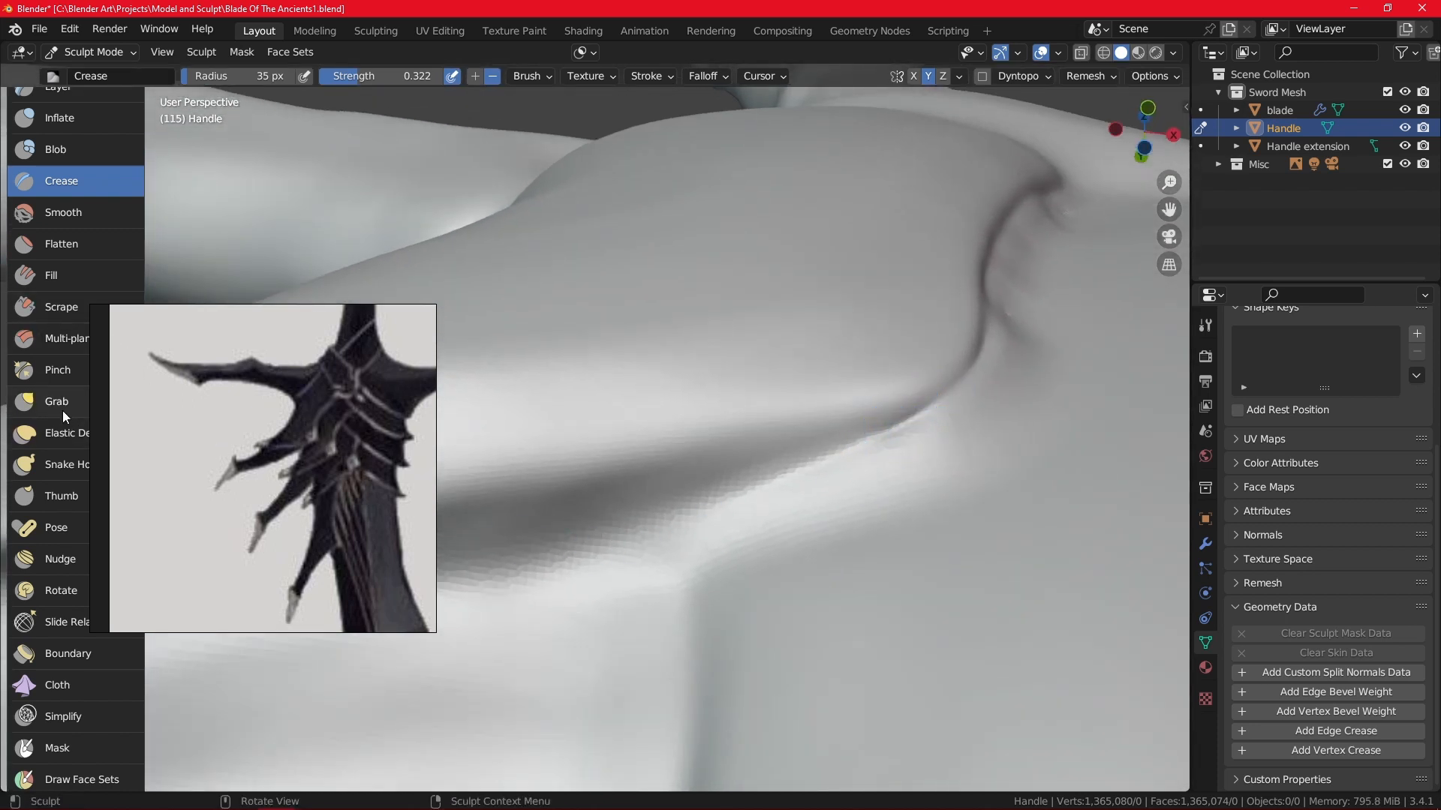
# Try to pull the upper plate's lower corner into a sharper point with the Snake Hook brush at 67 px, starting from the front view.
pyautogui.click(65, 466)
pyautogui.press('KP_1')
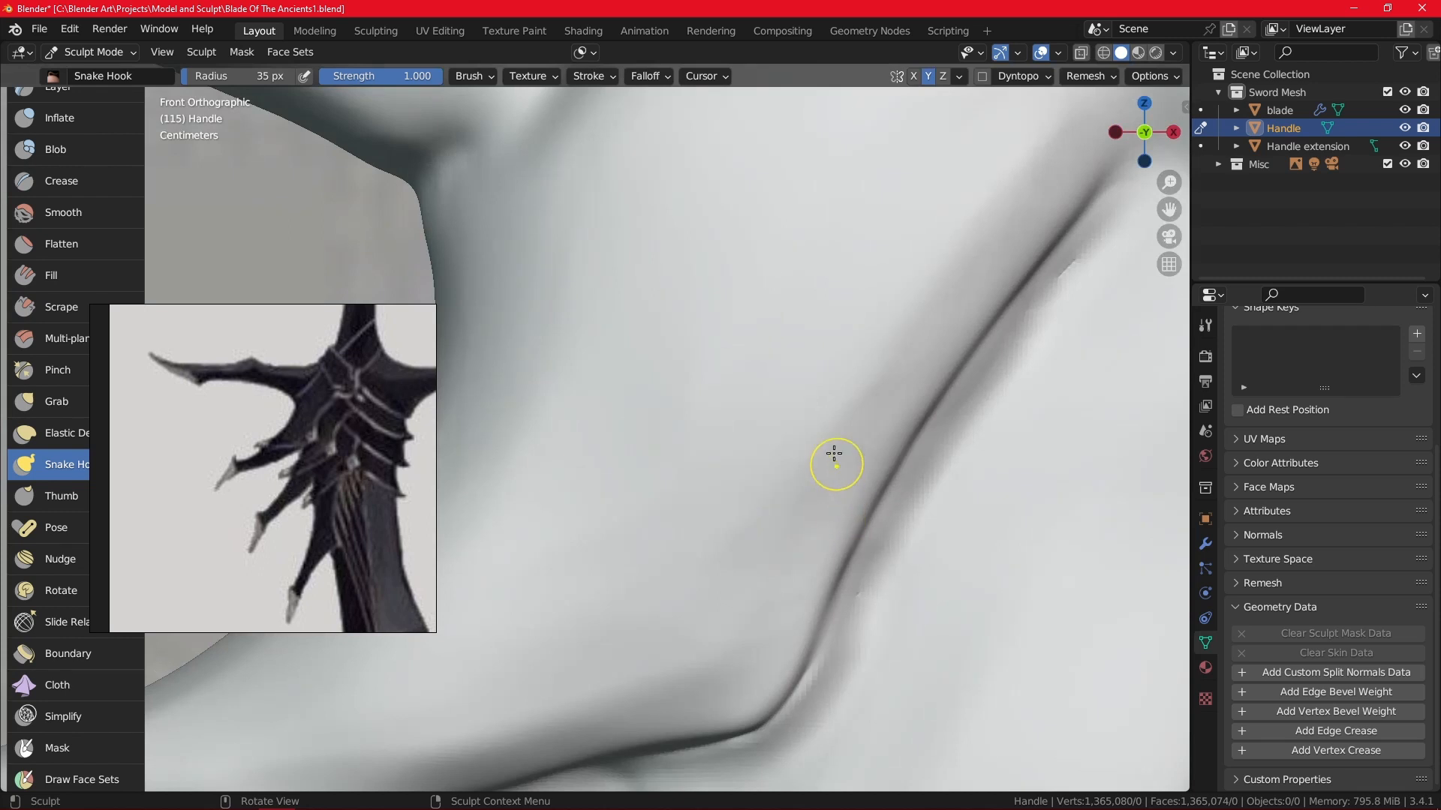
pyautogui.keyDown('shift'); pyautogui.moveTo(828, 559); pyautogui.dragTo(784, 452, button='middle'); pyautogui.keyUp('shift')
pyautogui.press('f')
pyautogui.click(810, 487)
pyautogui.keyDown('shift'); pyautogui.moveTo(824, 592); pyautogui.dragTo(807, 478, button='middle'); pyautogui.keyUp('shift')
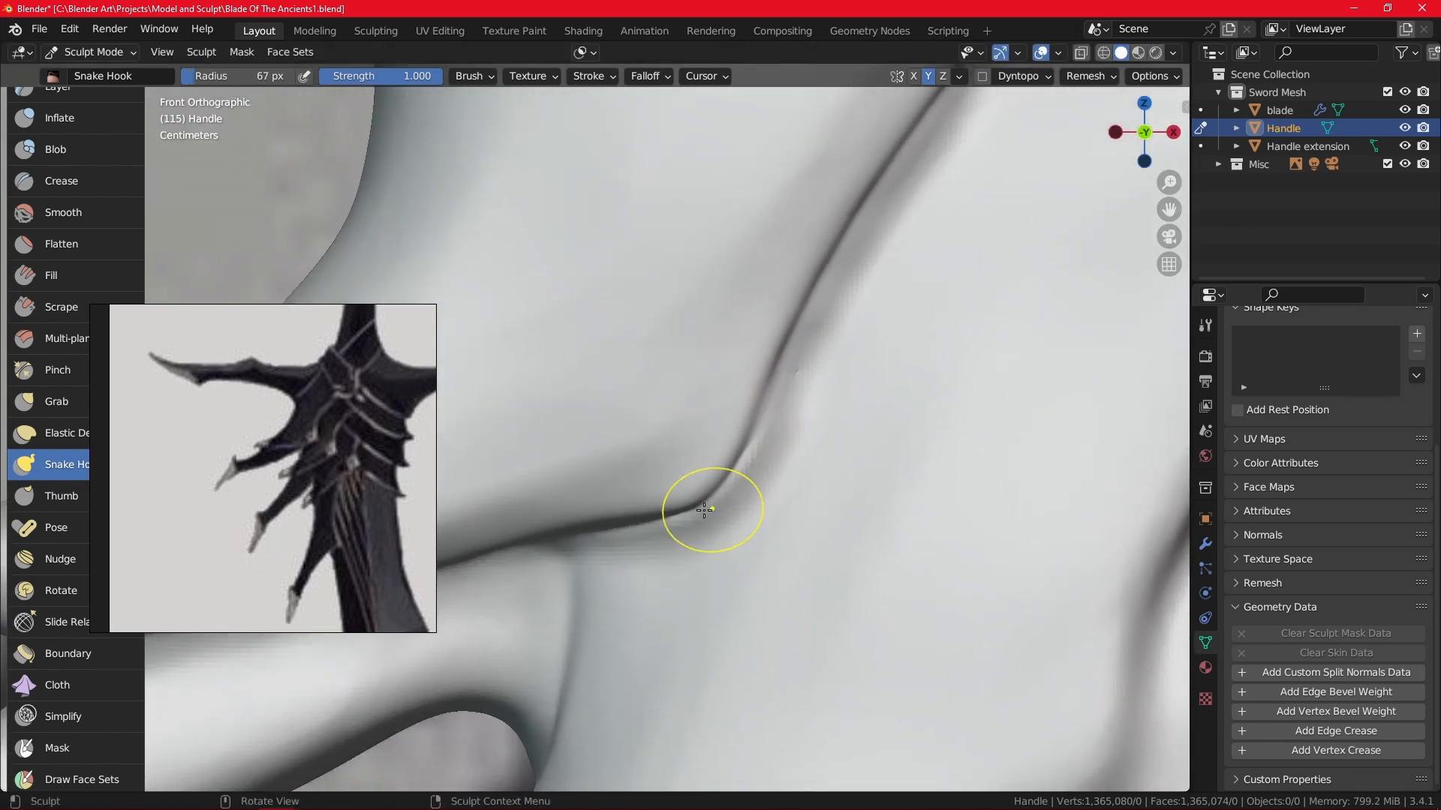
pyautogui.moveTo(704, 511); pyautogui.dragTo(703, 490)
pyautogui.moveTo(868, 322); pyautogui.dragTo(861, 347, button='middle')
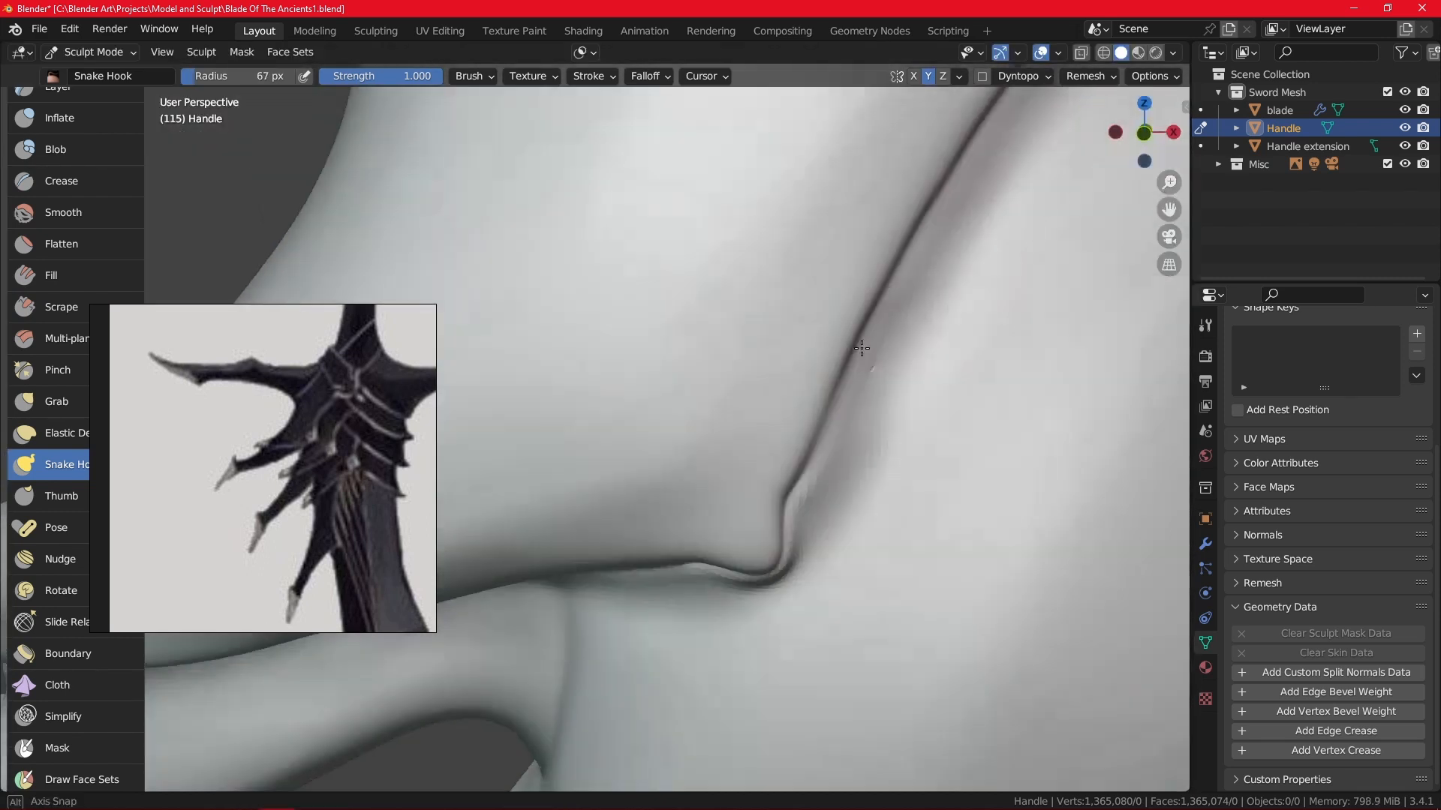
# Try another Snake Hook pull on the upper plate's corner and compare it against the whole handle.
pyautogui.scroll(-5, 861, 347)
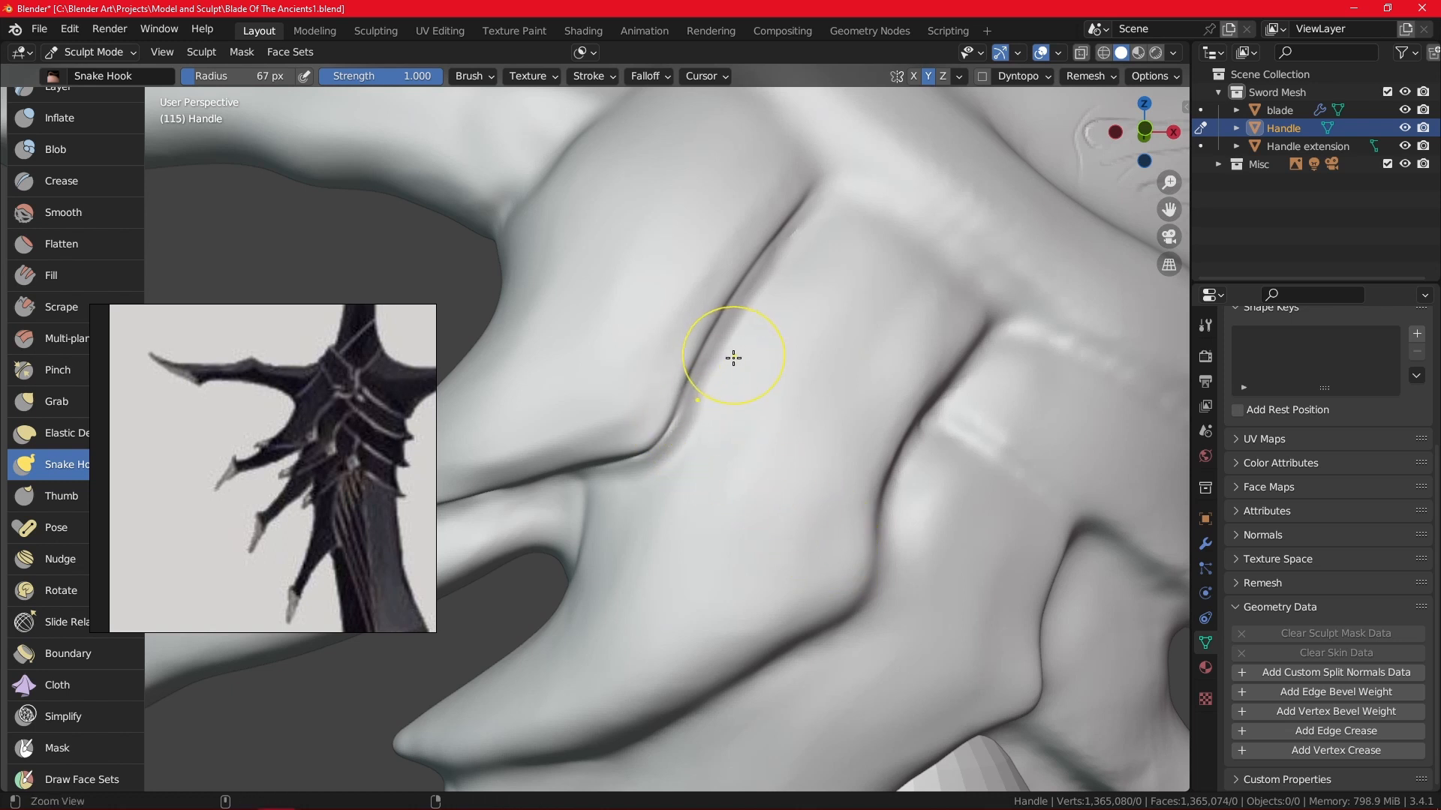
pyautogui.scroll(-2, 733, 360)
pyautogui.moveTo(641, 431); pyautogui.dragTo(665, 426)
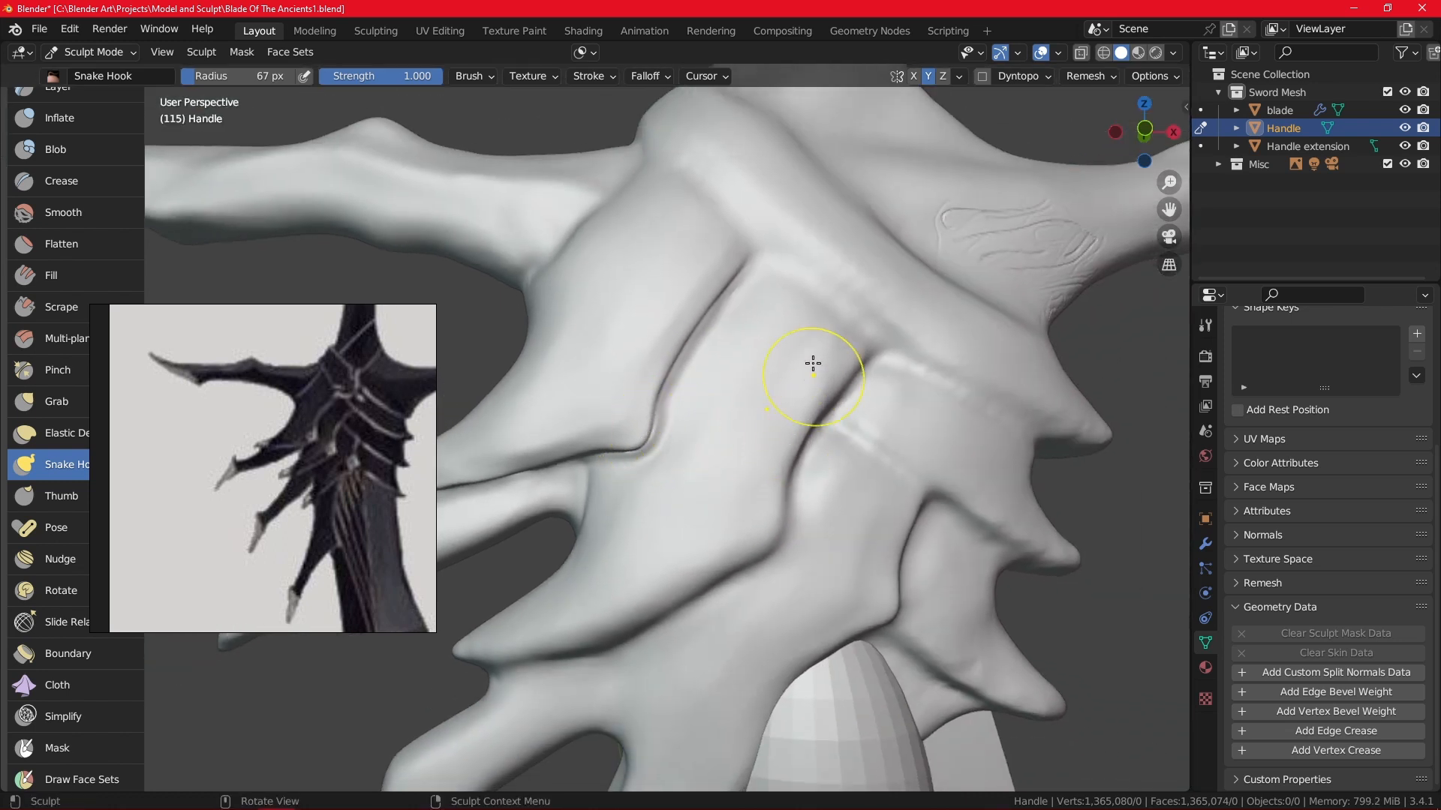
pyautogui.scroll(-3, 812, 364)
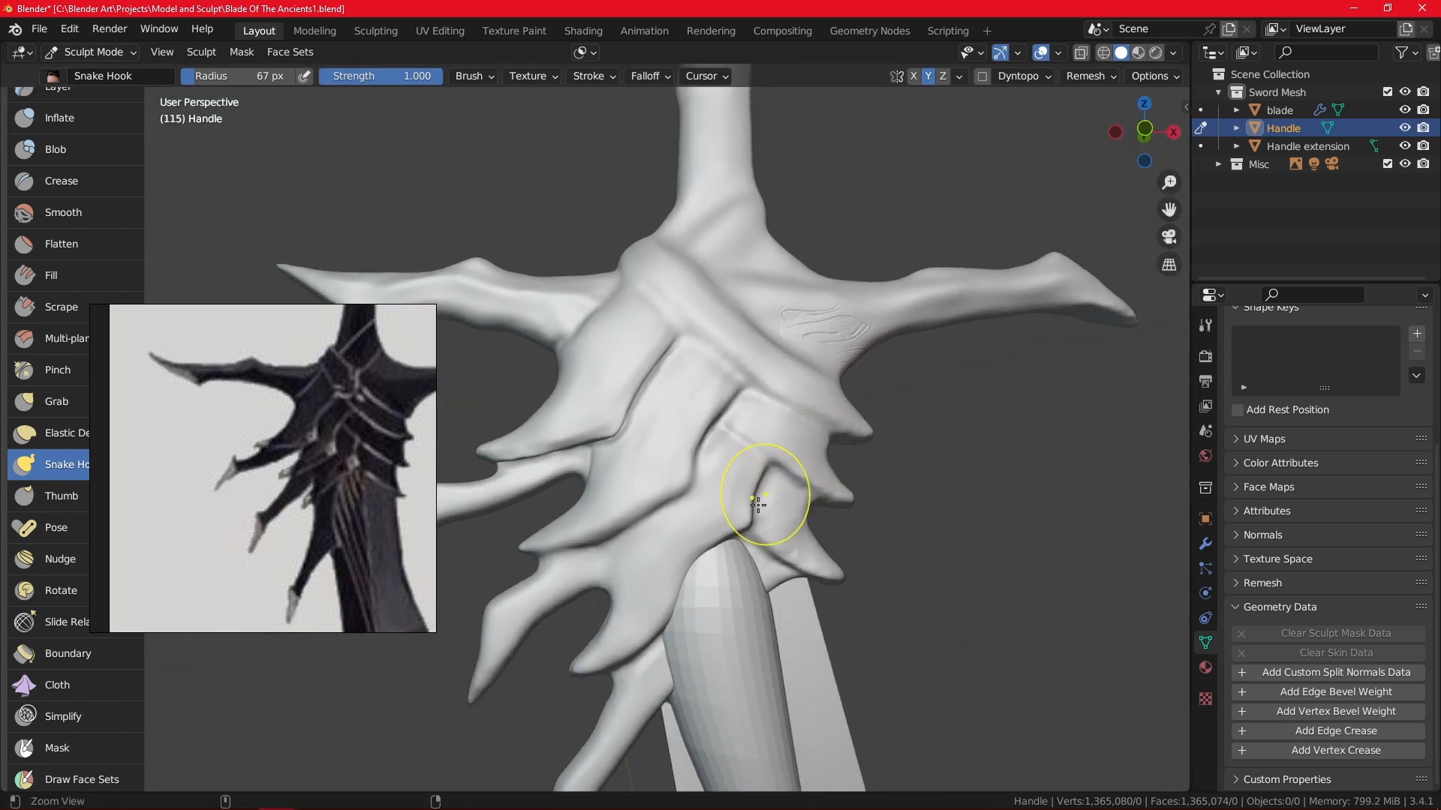
pyautogui.scroll(5, 758, 503)
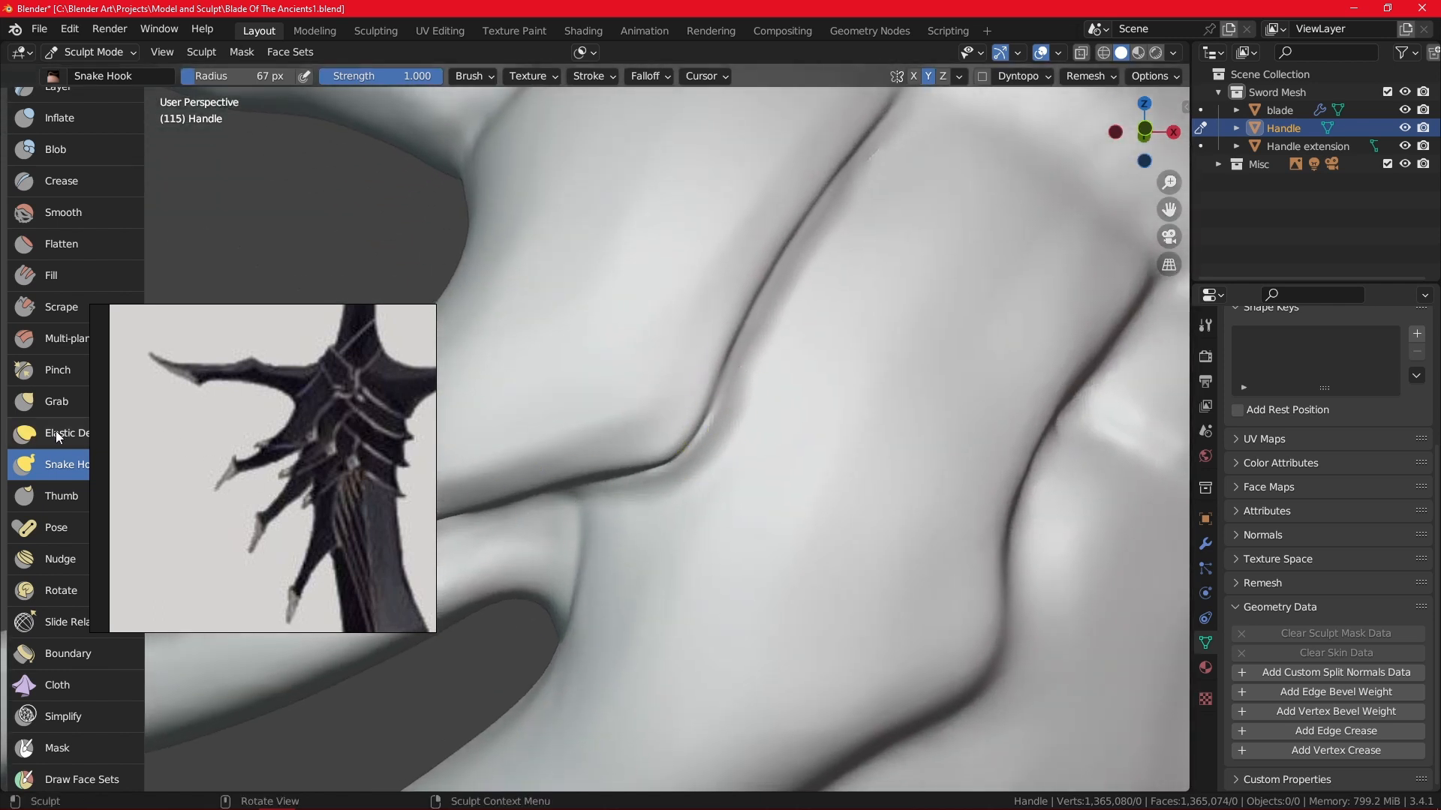
# Switch to the Grab brush and reshape the upper plate's lower corner and adjoining edges into a more angular point.
pyautogui.click(60, 406)
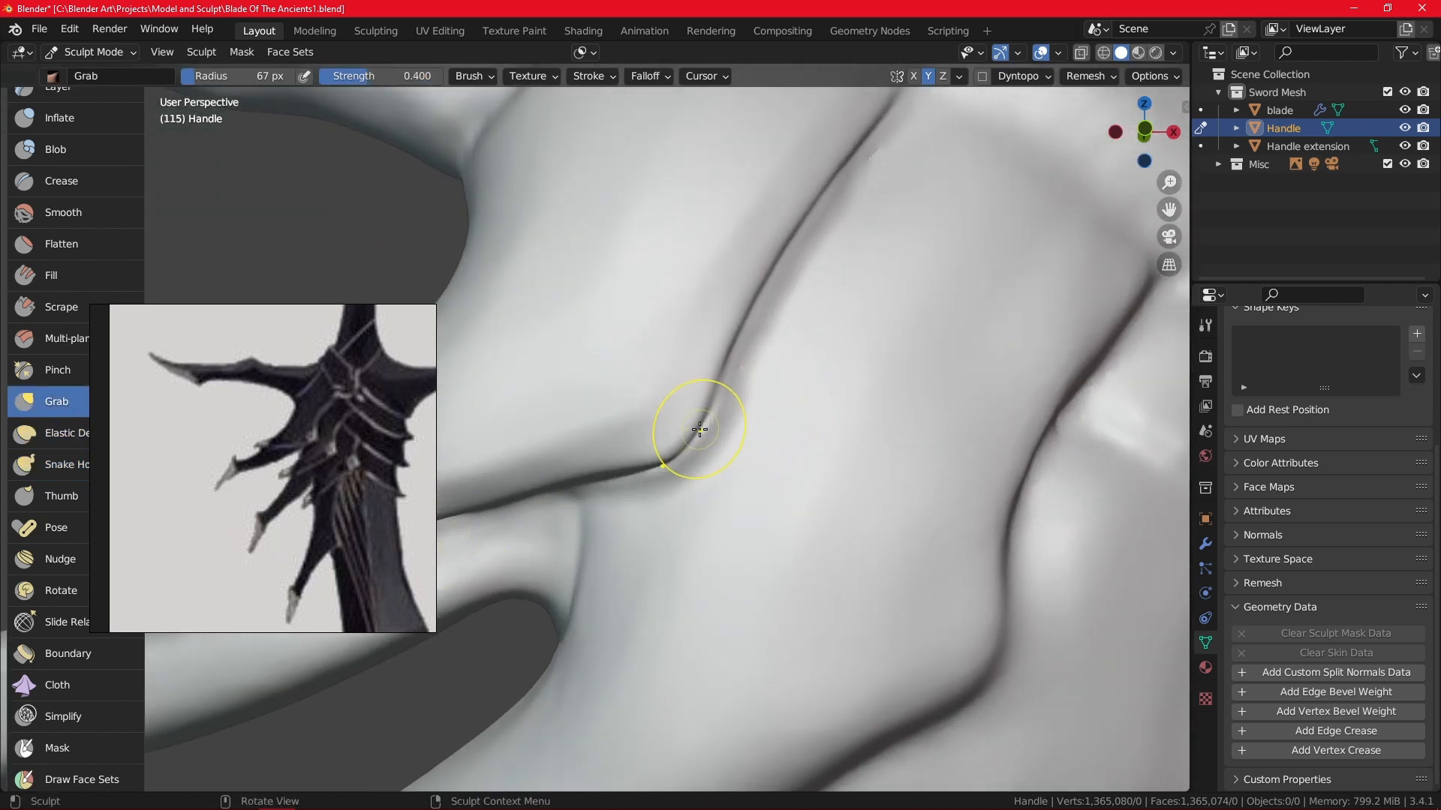
pyautogui.moveTo(699, 429)
pyautogui.mouseDown()
pyautogui.moveTo(705, 460)
pyautogui.moveTo(662, 475)
pyautogui.mouseUp()
pyautogui.keyDown('ctrl'); pyautogui.moveTo(675, 473); pyautogui.dragTo(789, 408, button='middle'); pyautogui.keyUp('ctrl')
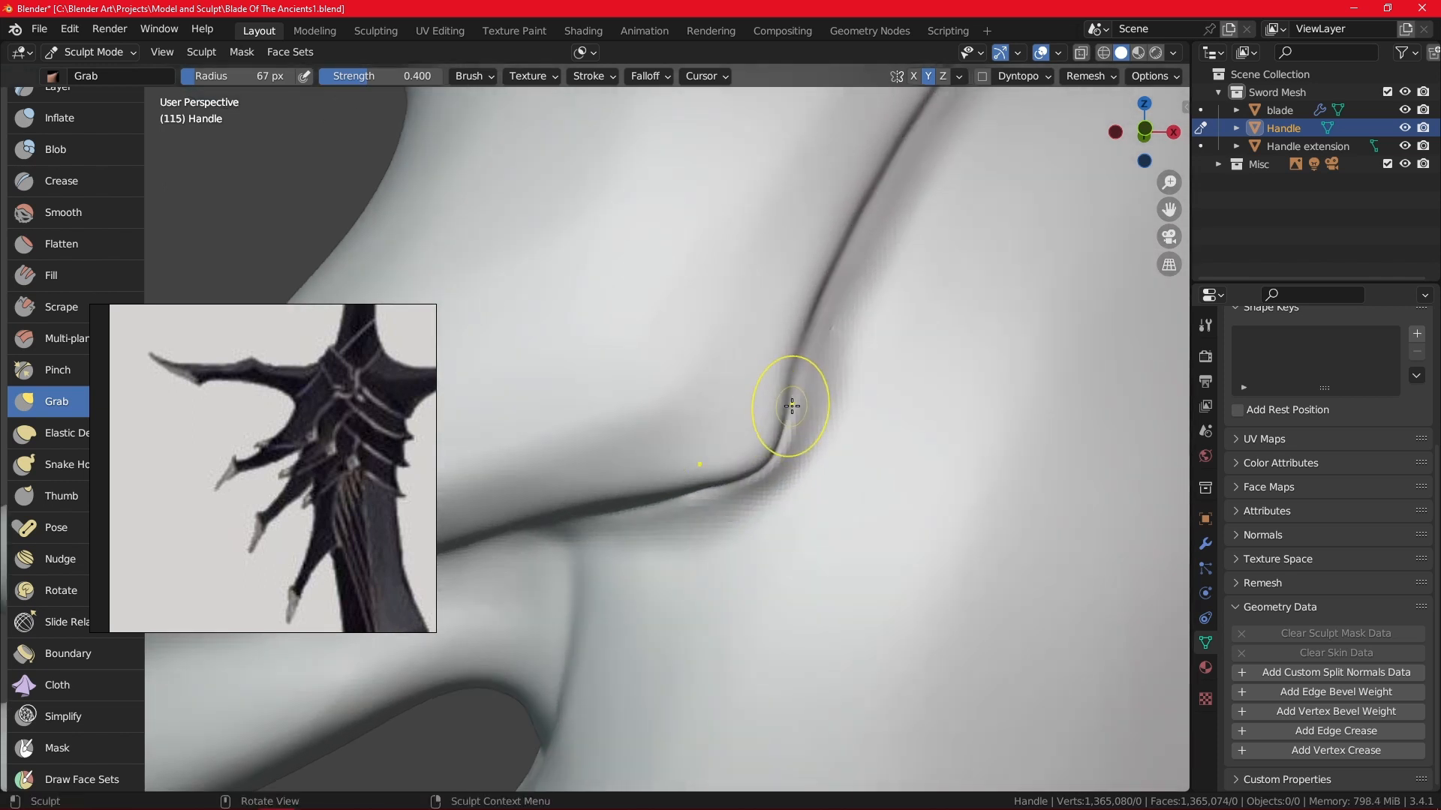
pyautogui.moveTo(718, 487); pyautogui.dragTo(670, 484)
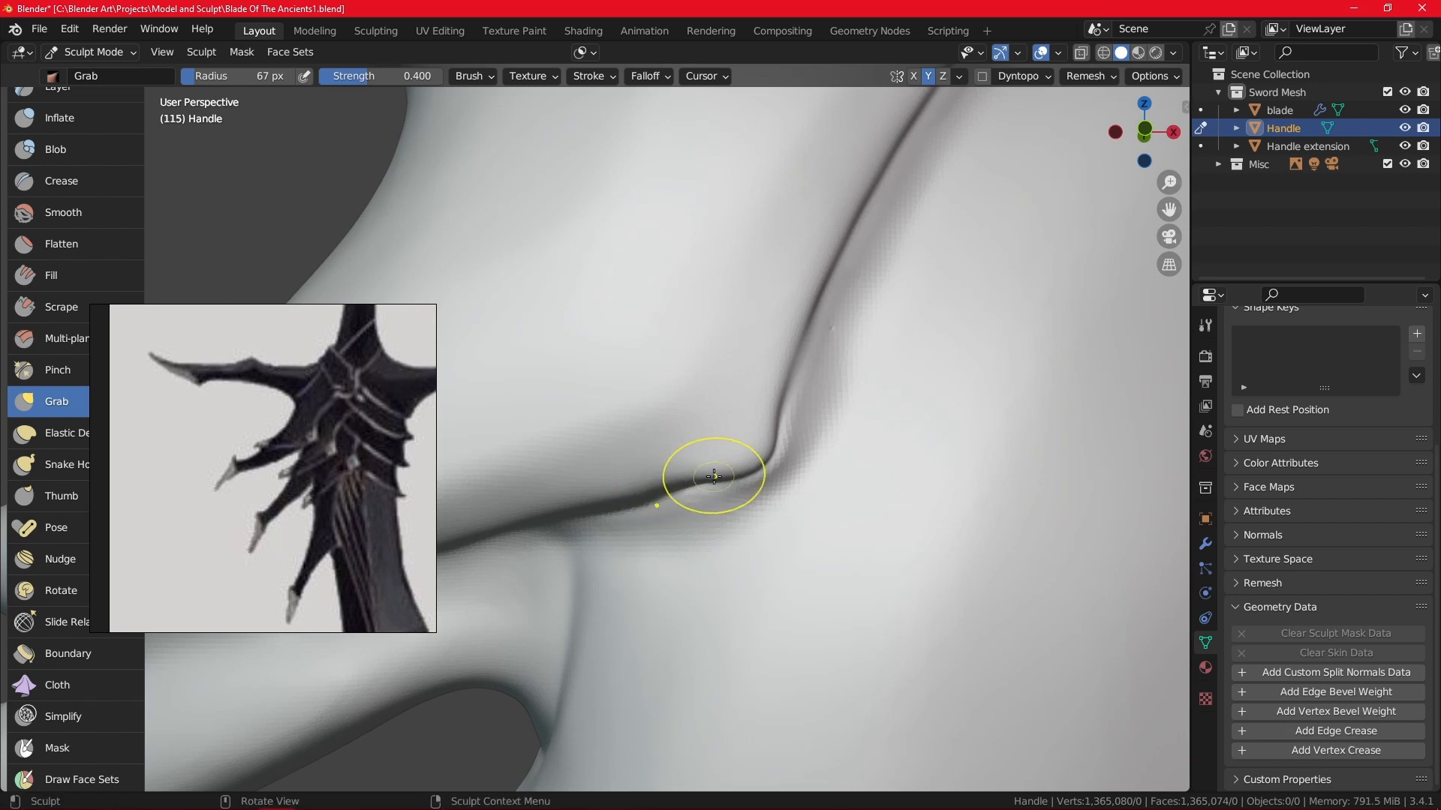
pyautogui.moveTo(764, 469); pyautogui.dragTo(778, 420)
pyautogui.moveTo(858, 282)
pyautogui.keyDown('ctrl'); pyautogui.mouseDown(button='middle')
pyautogui.moveTo(810, 547)
pyautogui.moveTo(809, 489)
pyautogui.mouseUp(button='middle'); pyautogui.keyUp('ctrl')
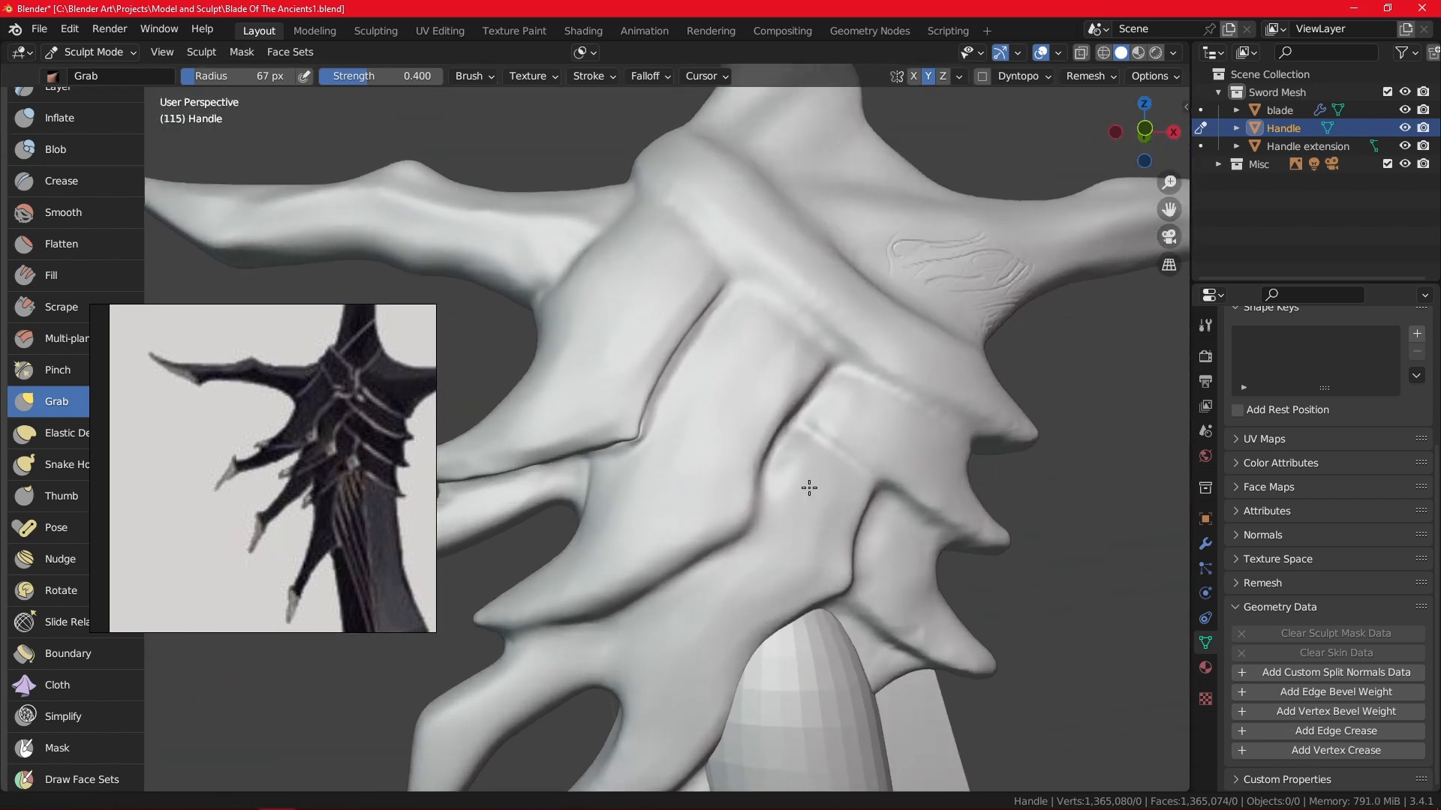
# Remesh the handle and nudge the edge near the upper plate's corner with the Grab brush.
pyautogui.scroll(3, 809, 488)
pyautogui.scroll(2, 658, 463)
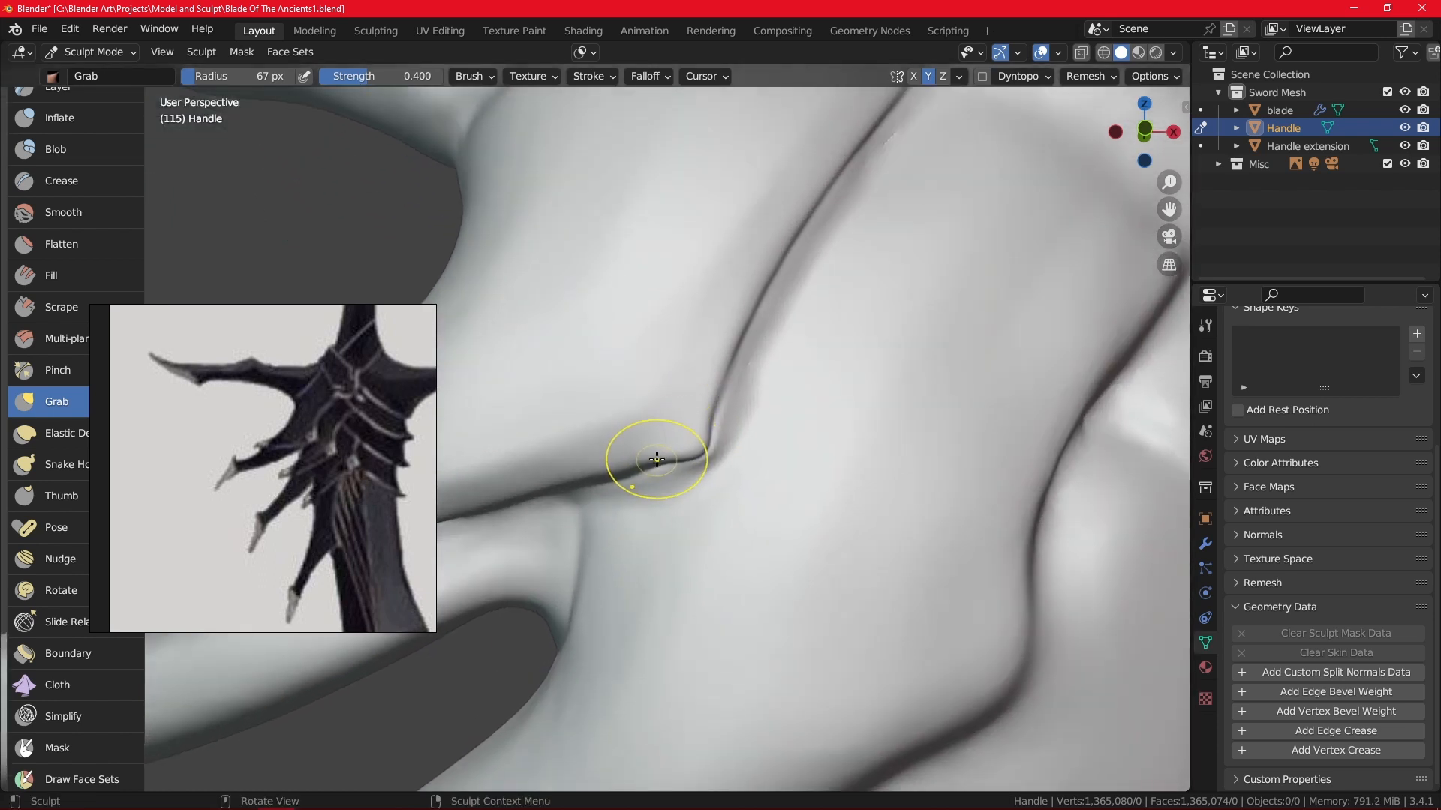
pyautogui.click(1088, 76)
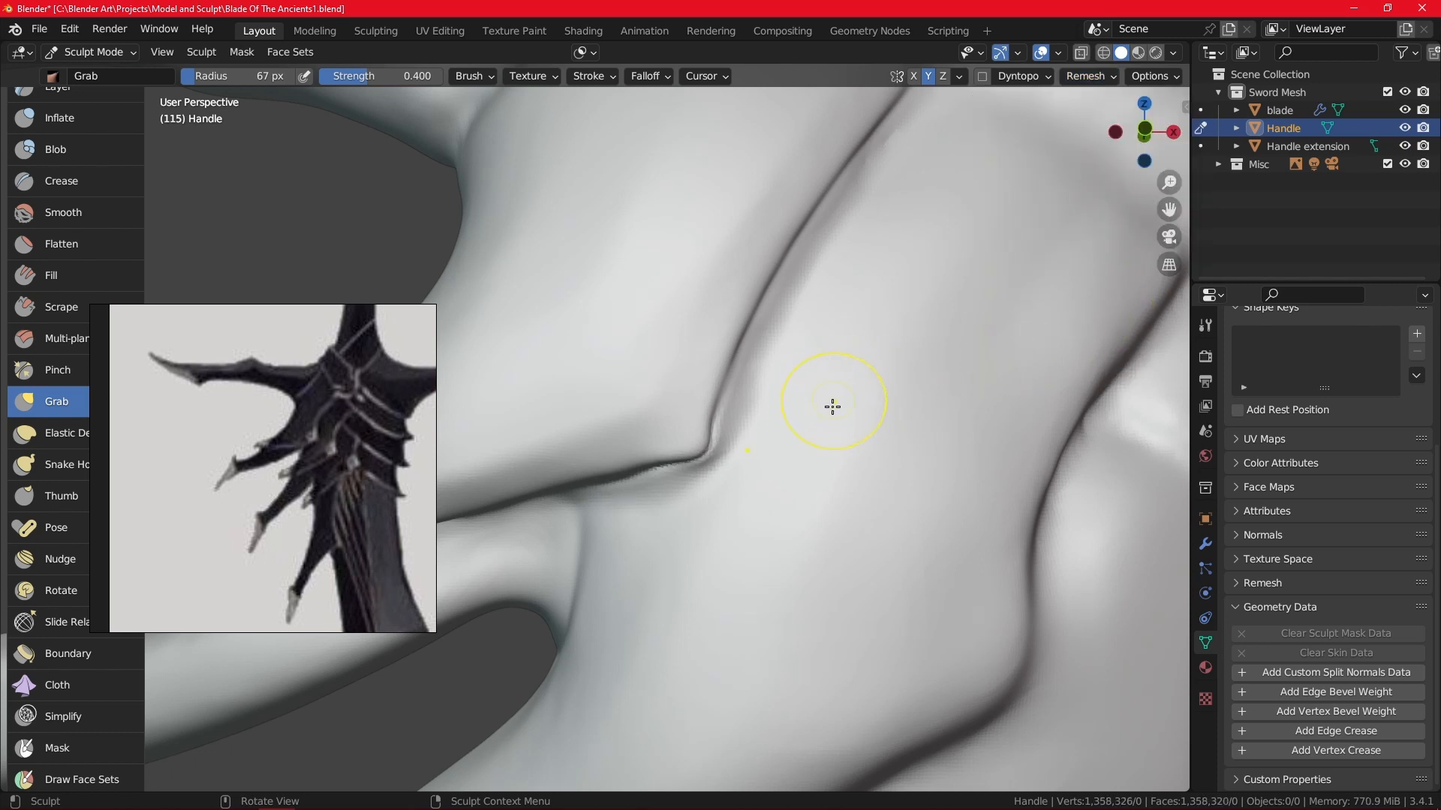
pyautogui.moveTo(832, 406)
pyautogui.mouseDown(button='middle')
pyautogui.moveTo(803, 376)
pyautogui.moveTo(801, 322)
pyautogui.mouseUp(button='middle')
pyautogui.scroll(1, 801, 321)
pyautogui.moveTo(757, 370); pyautogui.dragTo(750, 398)
pyautogui.moveTo(868, 263)
pyautogui.keyDown('ctrl'); pyautogui.mouseDown(button='middle')
pyautogui.moveTo(797, 530)
pyautogui.moveTo(805, 562)
pyautogui.moveTo(791, 566)
pyautogui.moveTo(755, 504)
pyautogui.mouseUp(button='middle'); pyautogui.keyUp('ctrl')
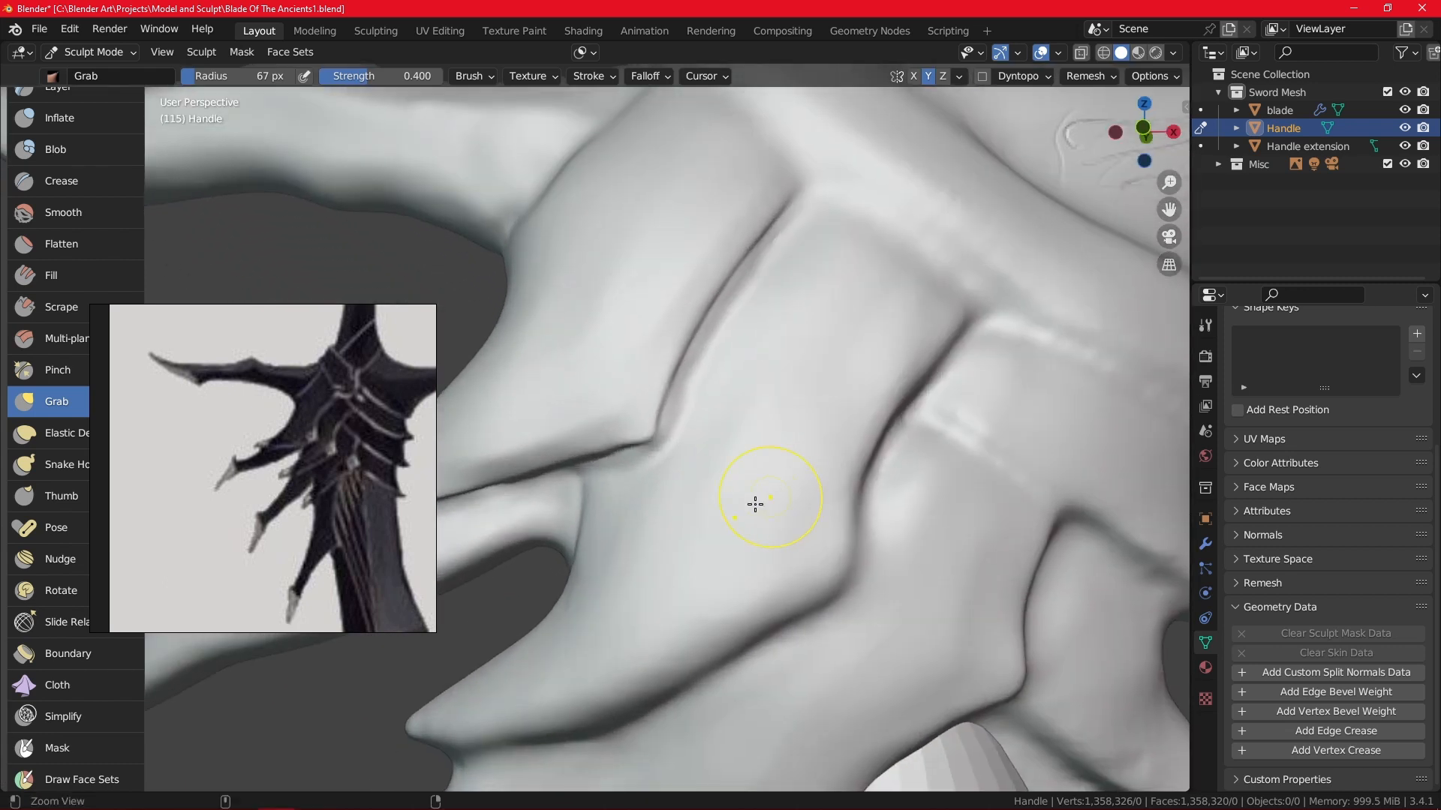
# Switch to the Crease brush at 28 px and redefine the grooves along the upper plate's inner edge and under its lower edge.
pyautogui.click(61, 186)
pyautogui.press('f')
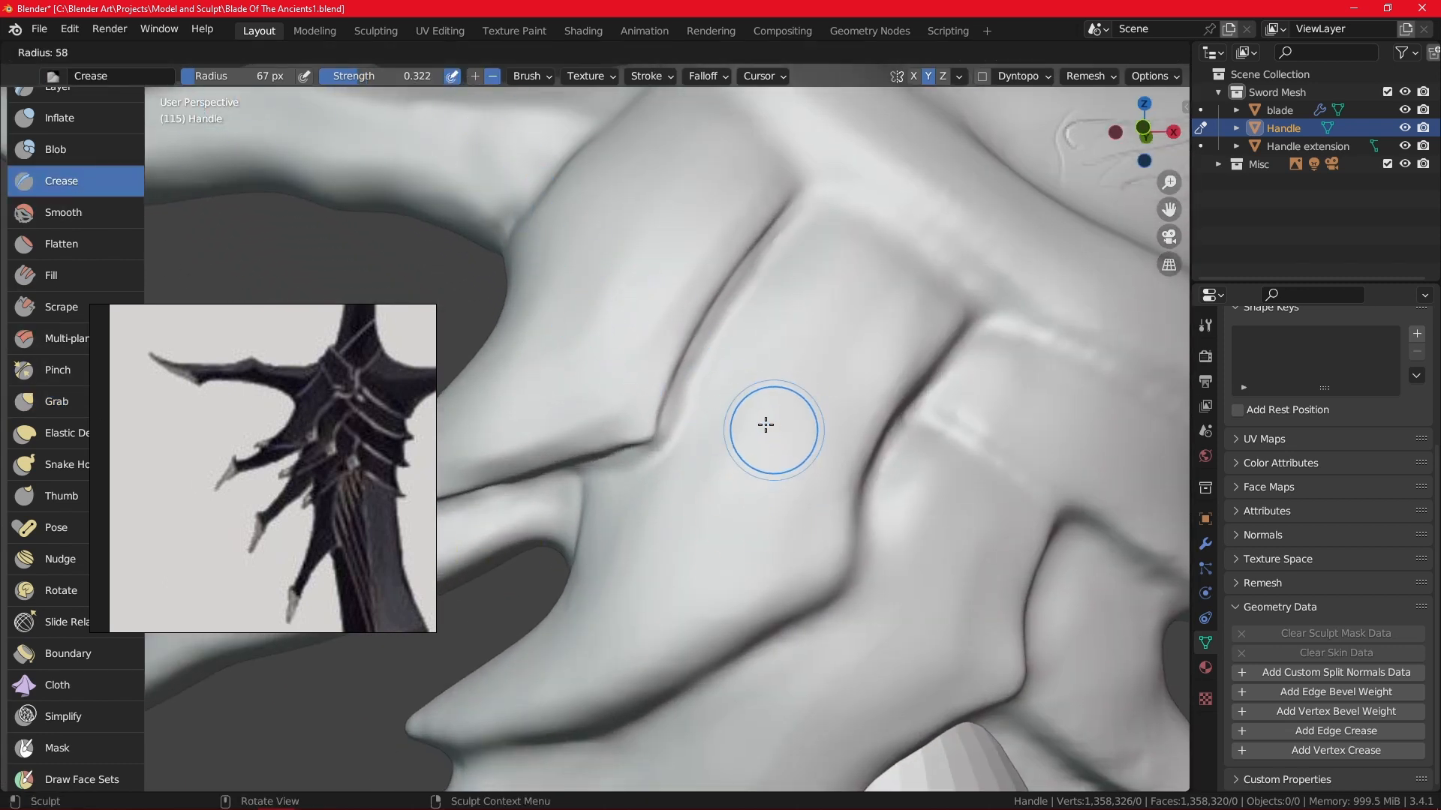
pyautogui.click(744, 411)
pyautogui.keyDown('ctrl'); pyautogui.moveTo(860, 451); pyautogui.dragTo(906, 378, button='middle'); pyautogui.keyUp('ctrl')
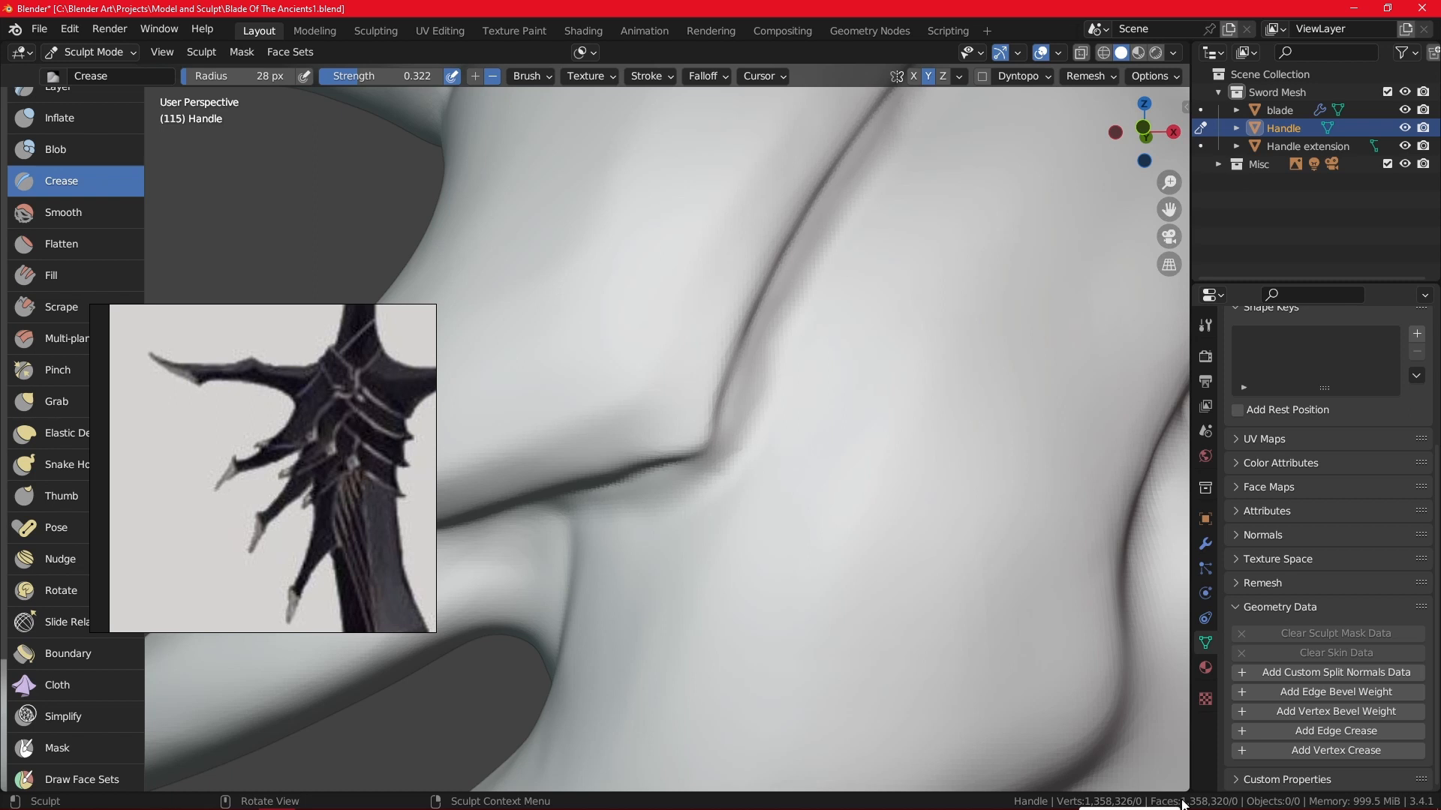
pyautogui.moveTo(975, 491); pyautogui.dragTo(917, 453, button='middle')
pyautogui.moveTo(837, 285)
pyautogui.keyDown('shift'); pyautogui.mouseDown(button='middle')
pyautogui.moveTo(836, 475)
pyautogui.moveTo(824, 471)
pyautogui.mouseUp(button='middle'); pyautogui.keyUp('shift')
pyautogui.moveTo(714, 371); pyautogui.dragTo(687, 432)
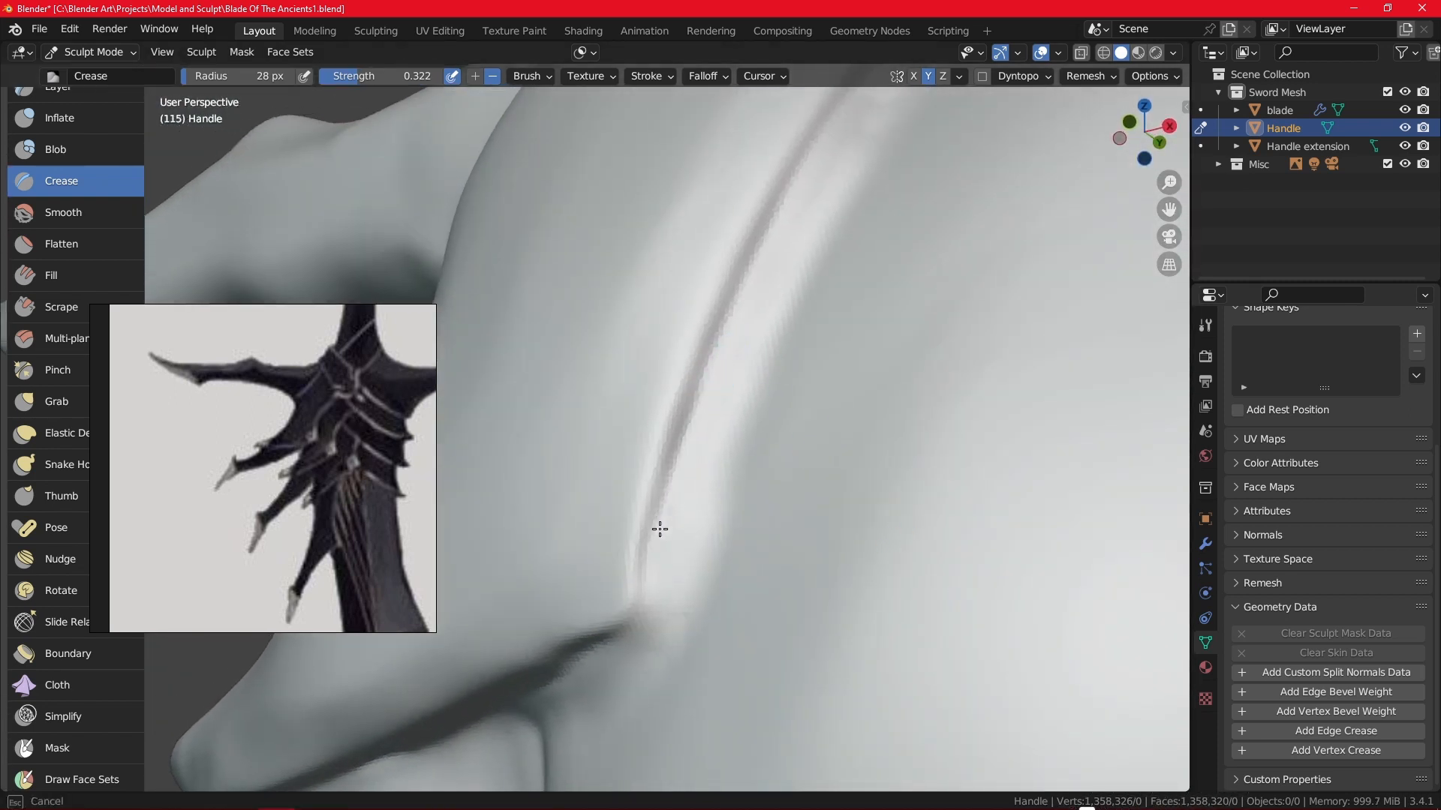
pyautogui.moveTo(689, 496)
pyautogui.keyDown('alt'); pyautogui.mouseDown()
pyautogui.moveTo(764, 390)
pyautogui.moveTo(725, 437)
pyautogui.mouseUp(); pyautogui.keyUp('alt')
pyautogui.moveTo(641, 486); pyautogui.dragTo(569, 550)
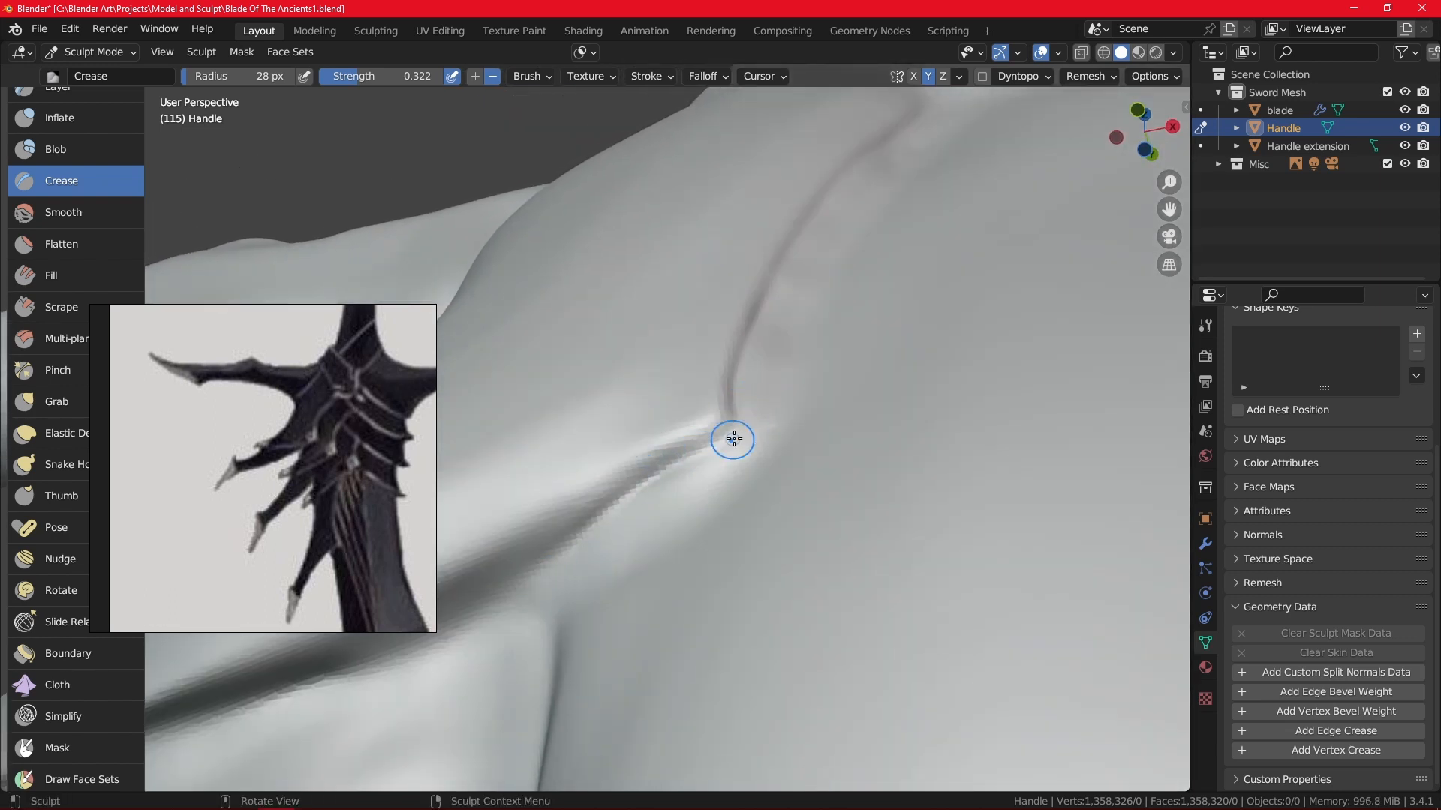
# Deepen the crease along the upper end of the upper plate's inner edge, below the diagonal band.
pyautogui.keyDown('alt'); pyautogui.moveTo(768, 336); pyautogui.dragTo(836, 375); pyautogui.keyUp('alt')
pyautogui.keyDown('shift'); pyautogui.moveTo(837, 375); pyautogui.dragTo(827, 495, button='middle'); pyautogui.keyUp('shift')
pyautogui.moveTo(806, 387); pyautogui.dragTo(729, 474)
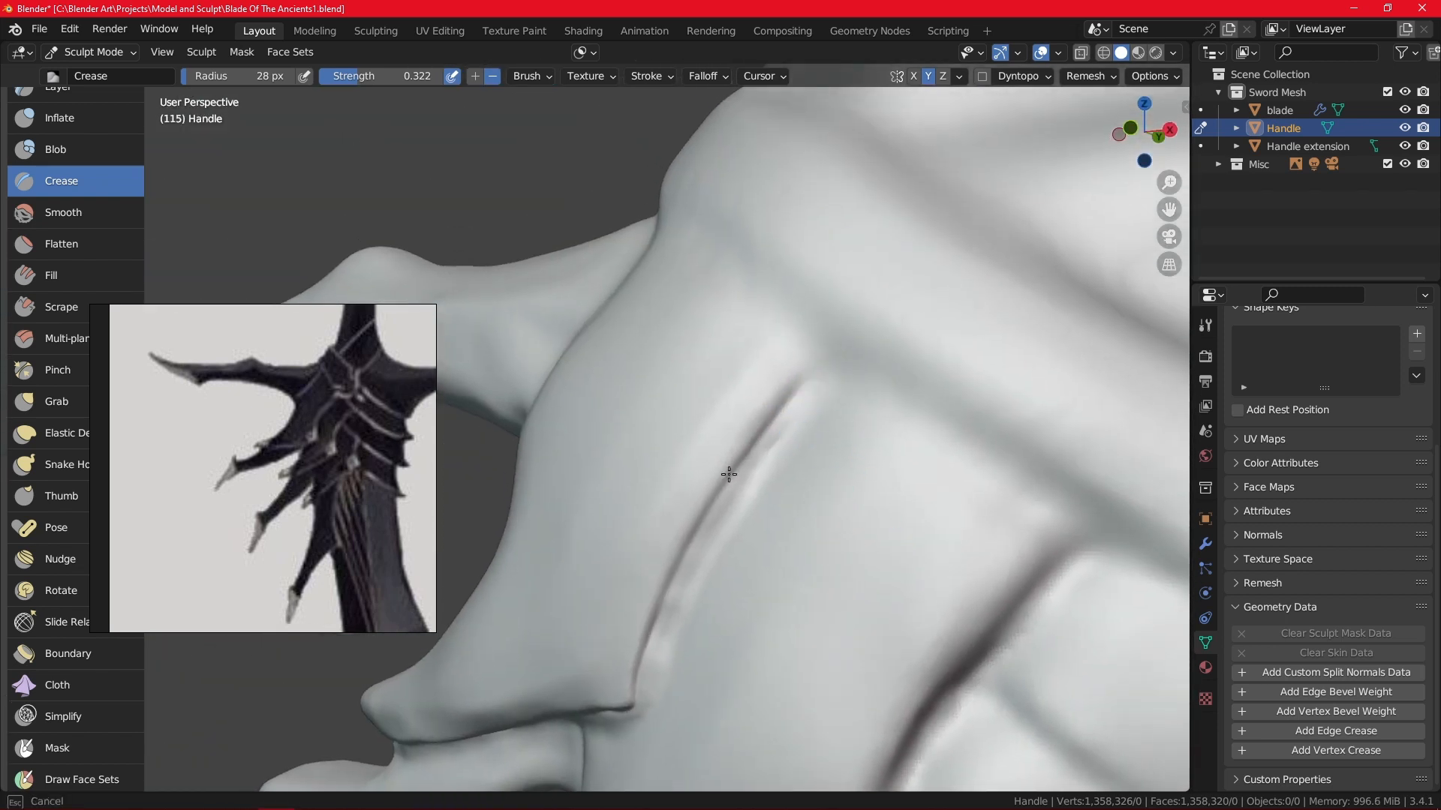
pyautogui.keyDown('alt'); pyautogui.moveTo(698, 655); pyautogui.dragTo(774, 573); pyautogui.keyUp('alt')
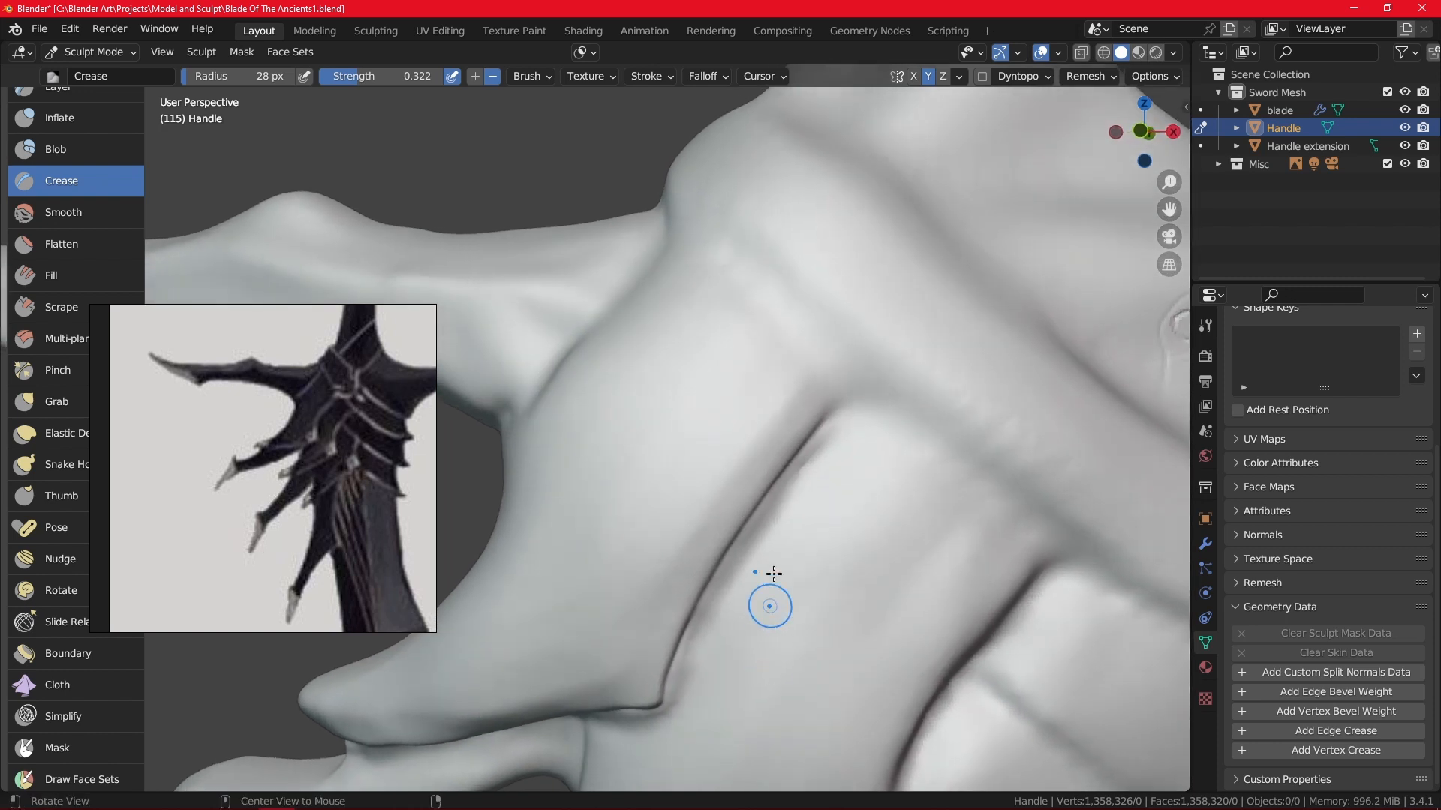
pyautogui.keyDown('shift'); pyautogui.moveTo(712, 688); pyautogui.dragTo(955, 502, button='middle'); pyautogui.keyUp('shift')
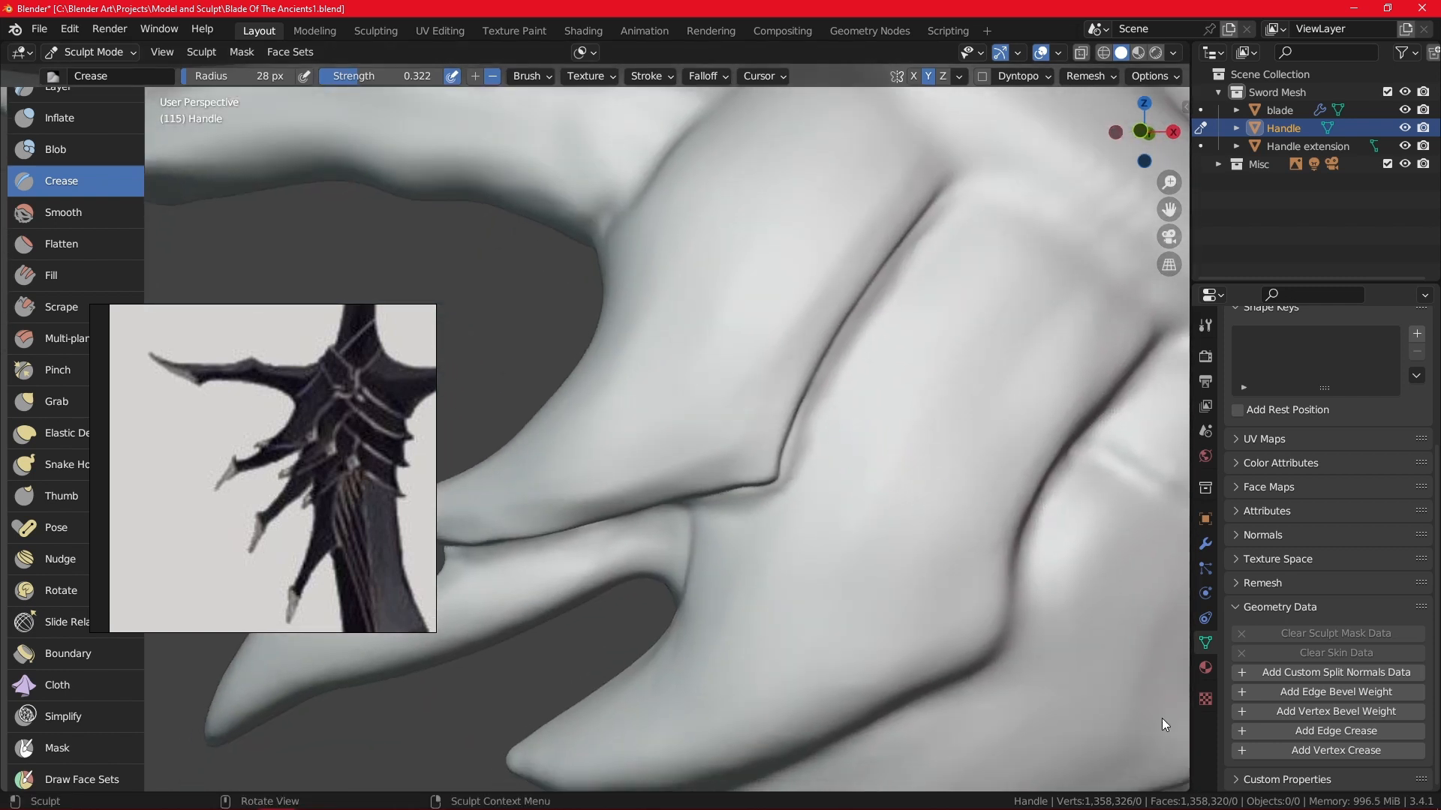
pyautogui.keyDown('alt'); pyautogui.moveTo(783, 531); pyautogui.dragTo(885, 436); pyautogui.keyUp('alt')
pyautogui.scroll(-6, 886, 436)
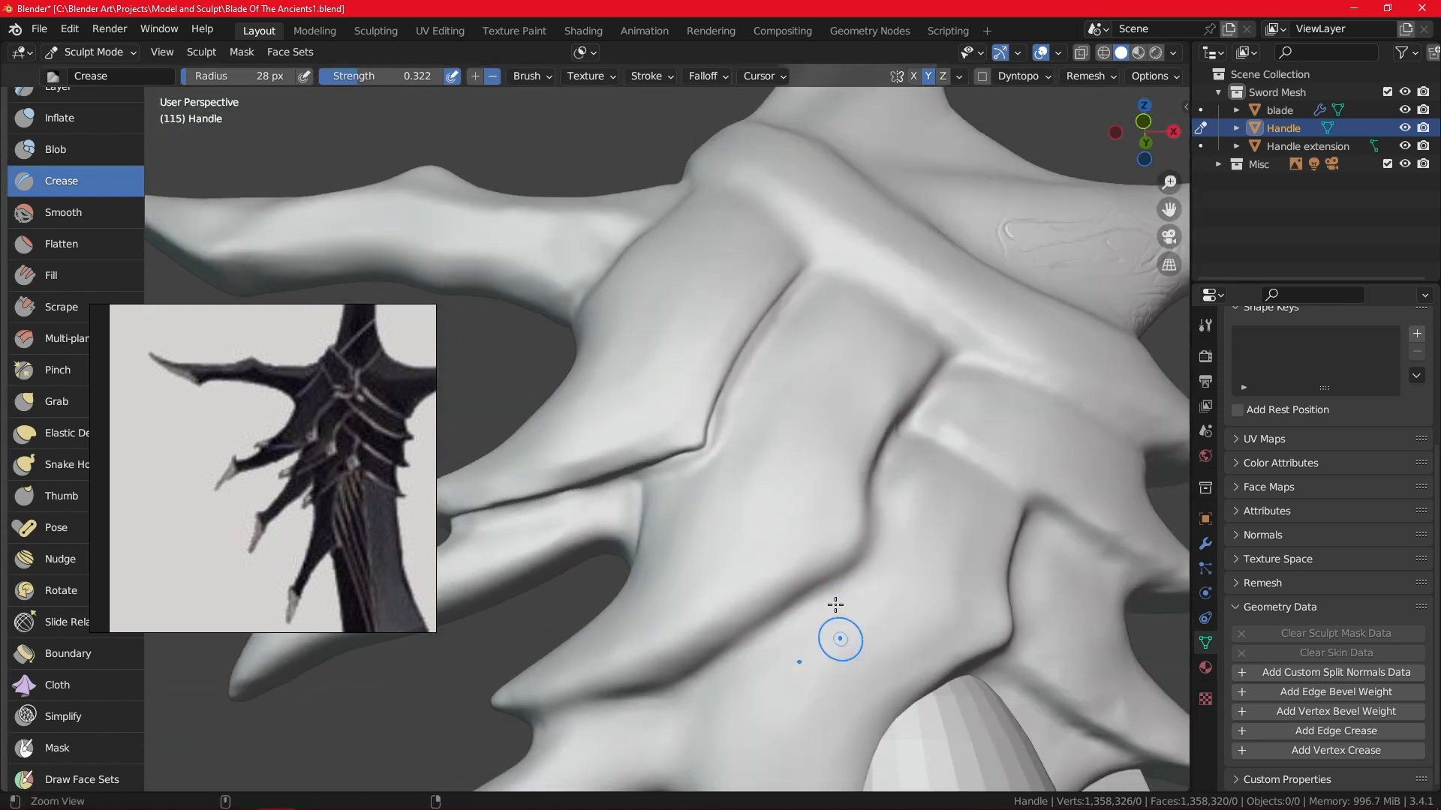
pyautogui.keyDown('ctrl'); pyautogui.keyDown('alt'); pyautogui.moveTo(652, 430); pyautogui.dragTo(772, 357); pyautogui.keyUp('alt'); pyautogui.keyUp('ctrl')
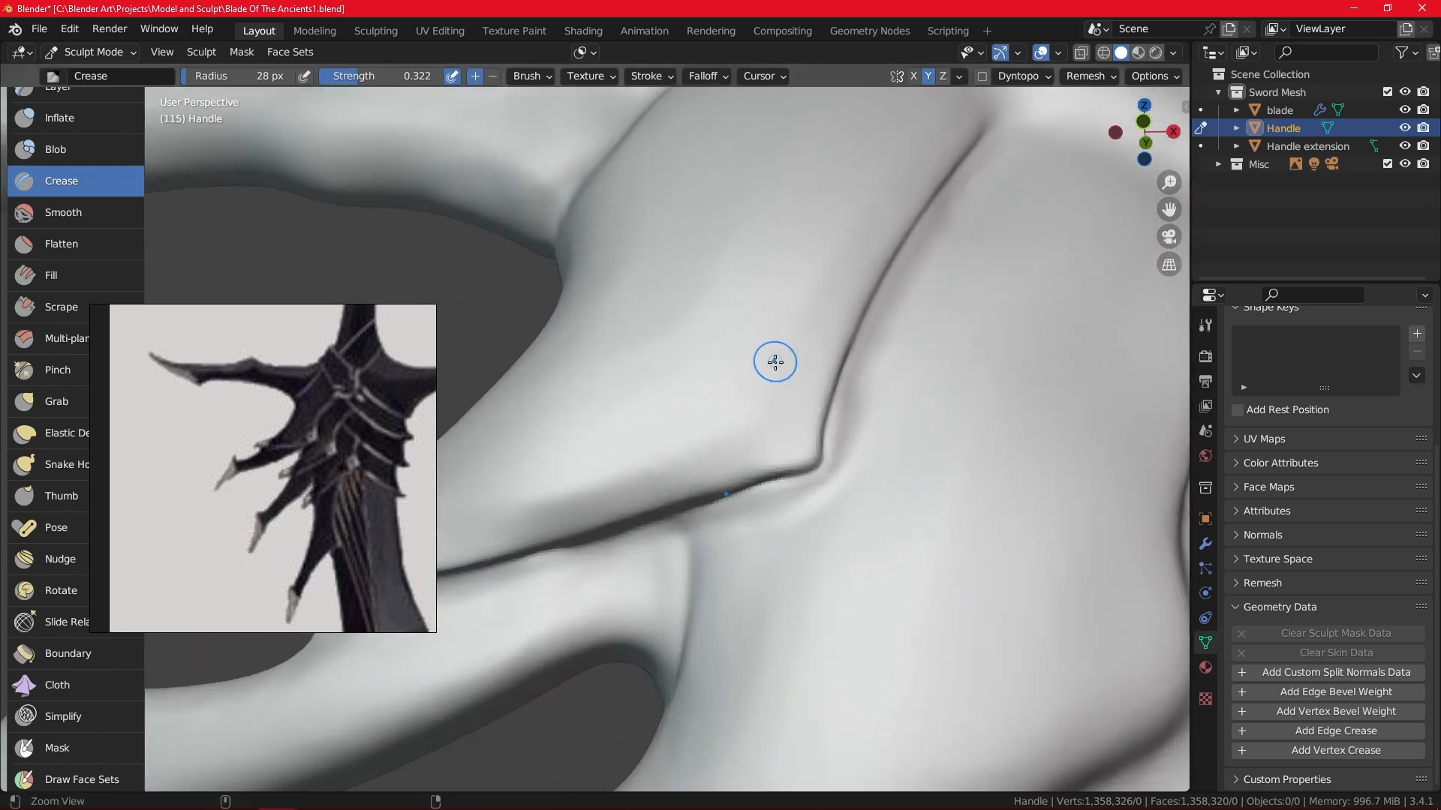
# Deepen the crease beneath the upper plate's lower edge, running outward from its corner.
pyautogui.moveTo(818, 452); pyautogui.dragTo(621, 514)
pyautogui.moveTo(795, 325)
pyautogui.keyDown('ctrl'); pyautogui.mouseDown(button='middle')
pyautogui.moveTo(853, 495)
pyautogui.moveTo(822, 578)
pyautogui.mouseUp(button='middle'); pyautogui.keyUp('ctrl')
pyautogui.moveTo(812, 595)
pyautogui.mouseDown(button='middle')
pyautogui.moveTo(808, 623)
pyautogui.moveTo(837, 643)
pyautogui.moveTo(729, 634)
pyautogui.moveTo(813, 598)
pyautogui.moveTo(820, 610)
pyautogui.moveTo(758, 641)
pyautogui.mouseUp(button='middle')
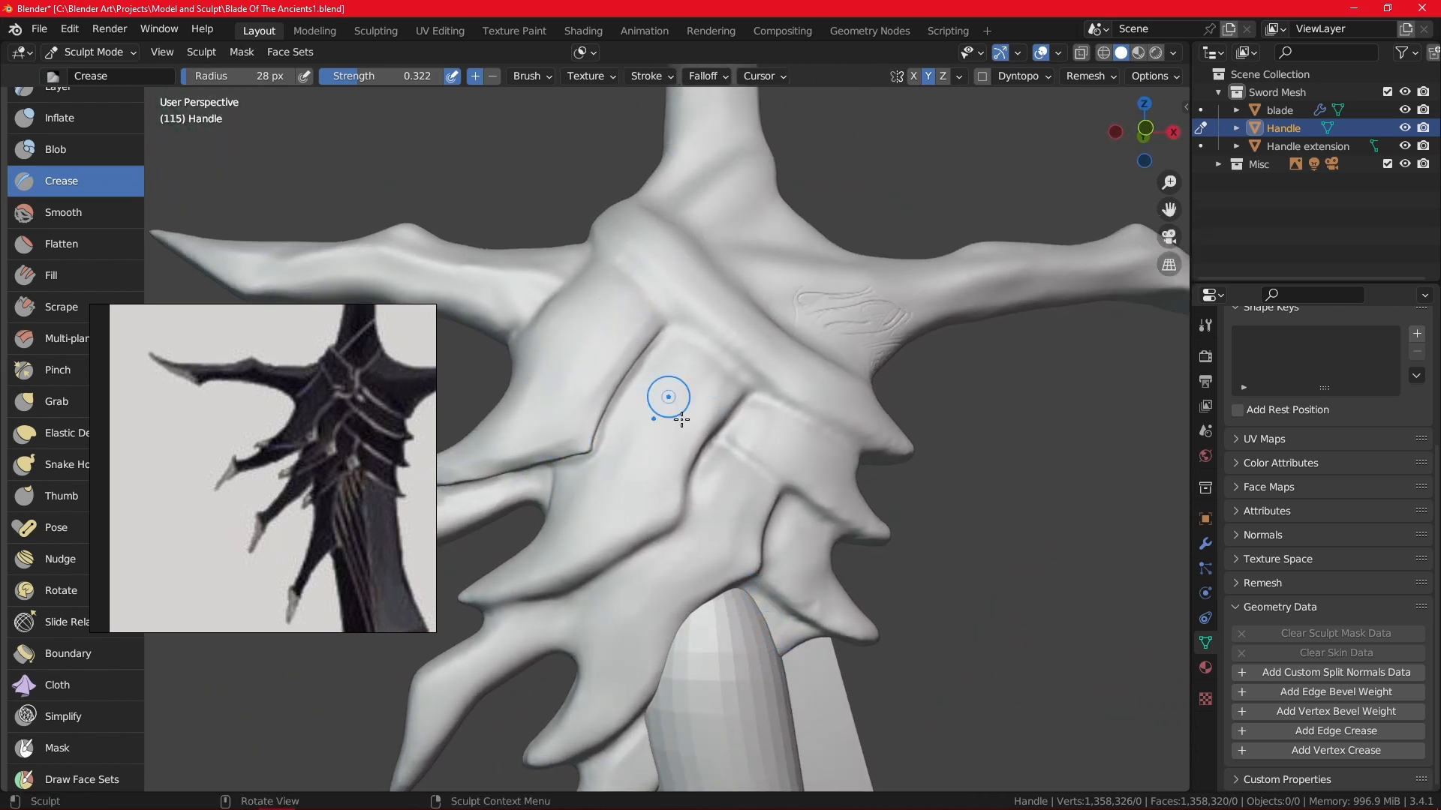
# Set the Crease brush direction to subtract and carve along the diagonal band's lower edge from its upper end to the upper plate's groove.
pyautogui.moveTo(781, 551)
pyautogui.keyDown('shift'); pyautogui.mouseDown(button='middle')
pyautogui.moveTo(762, 508)
pyautogui.moveTo(801, 363)
pyautogui.moveTo(721, 502)
pyautogui.moveTo(312, 160)
pyautogui.mouseUp(button='middle'); pyautogui.keyUp('shift')
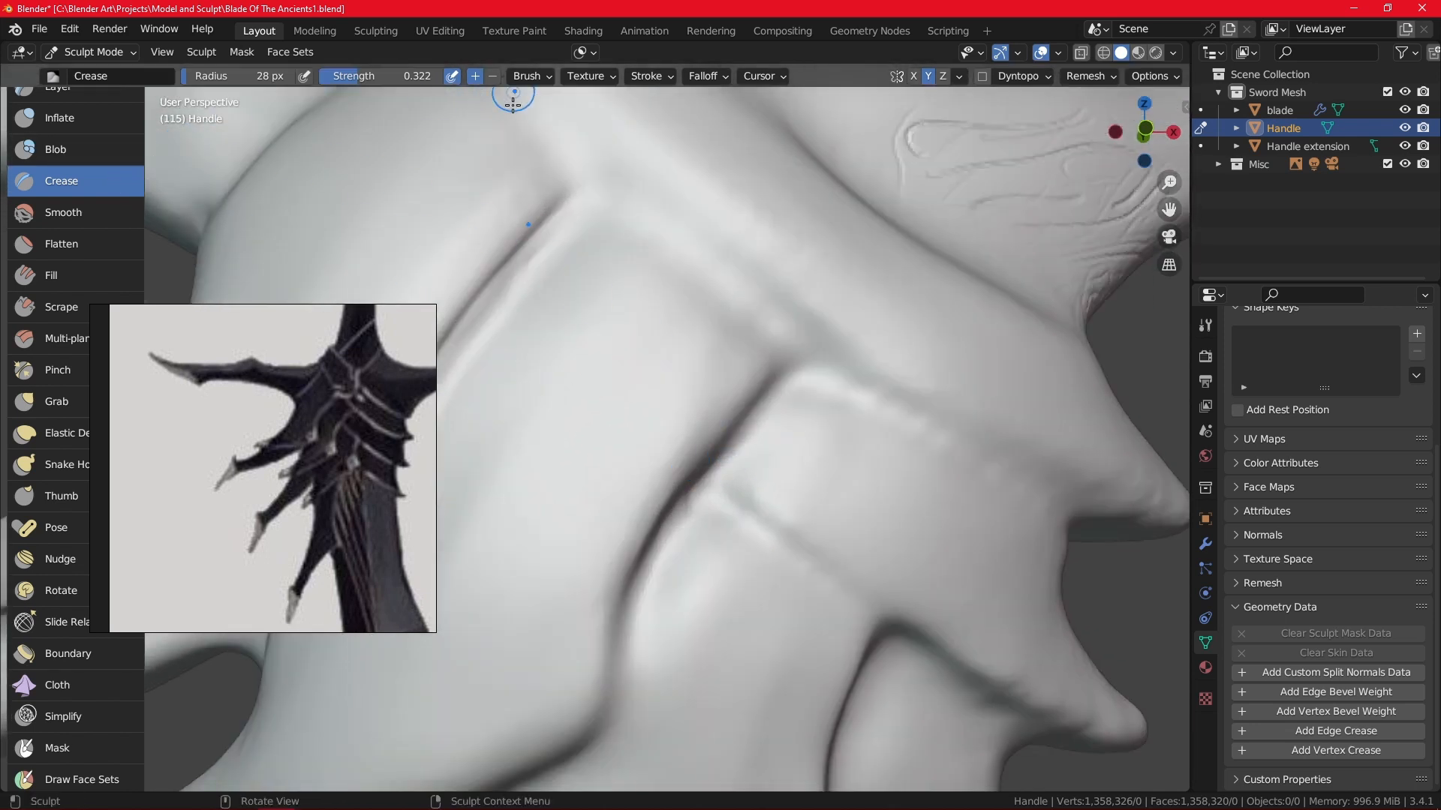
pyautogui.moveTo(513, 105)
pyautogui.keyDown('shift'); pyautogui.mouseDown(button='middle')
pyautogui.moveTo(682, 448)
pyautogui.moveTo(625, 361)
pyautogui.mouseUp(button='middle'); pyautogui.keyUp('shift')
pyautogui.click(492, 76)
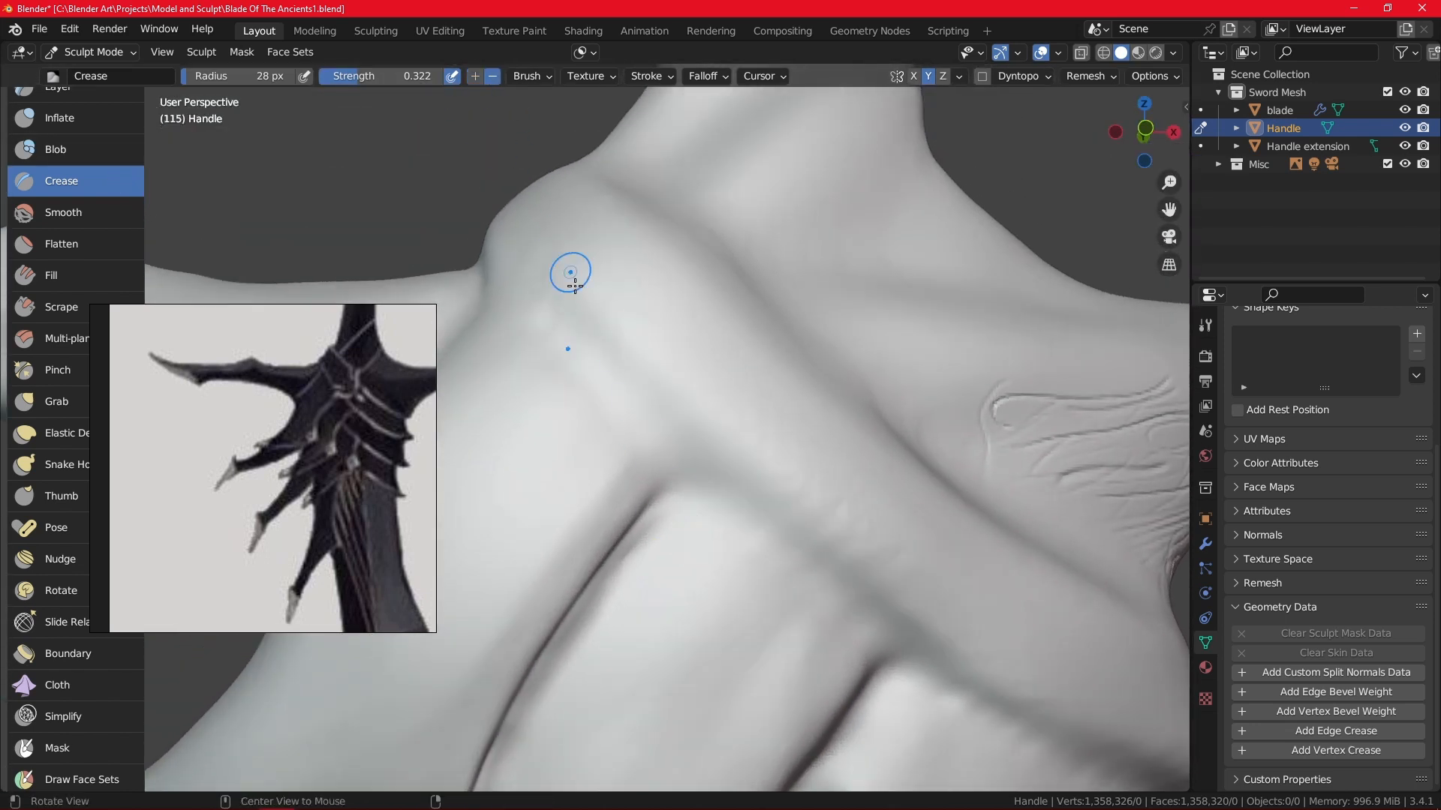
pyautogui.moveTo(711, 442)
pyautogui.mouseDown(button='middle')
pyautogui.moveTo(756, 406)
pyautogui.moveTo(845, 458)
pyautogui.moveTo(736, 493)
pyautogui.moveTo(524, 290)
pyautogui.mouseUp(button='middle')
pyautogui.moveTo(481, 231); pyautogui.dragTo(485, 244)
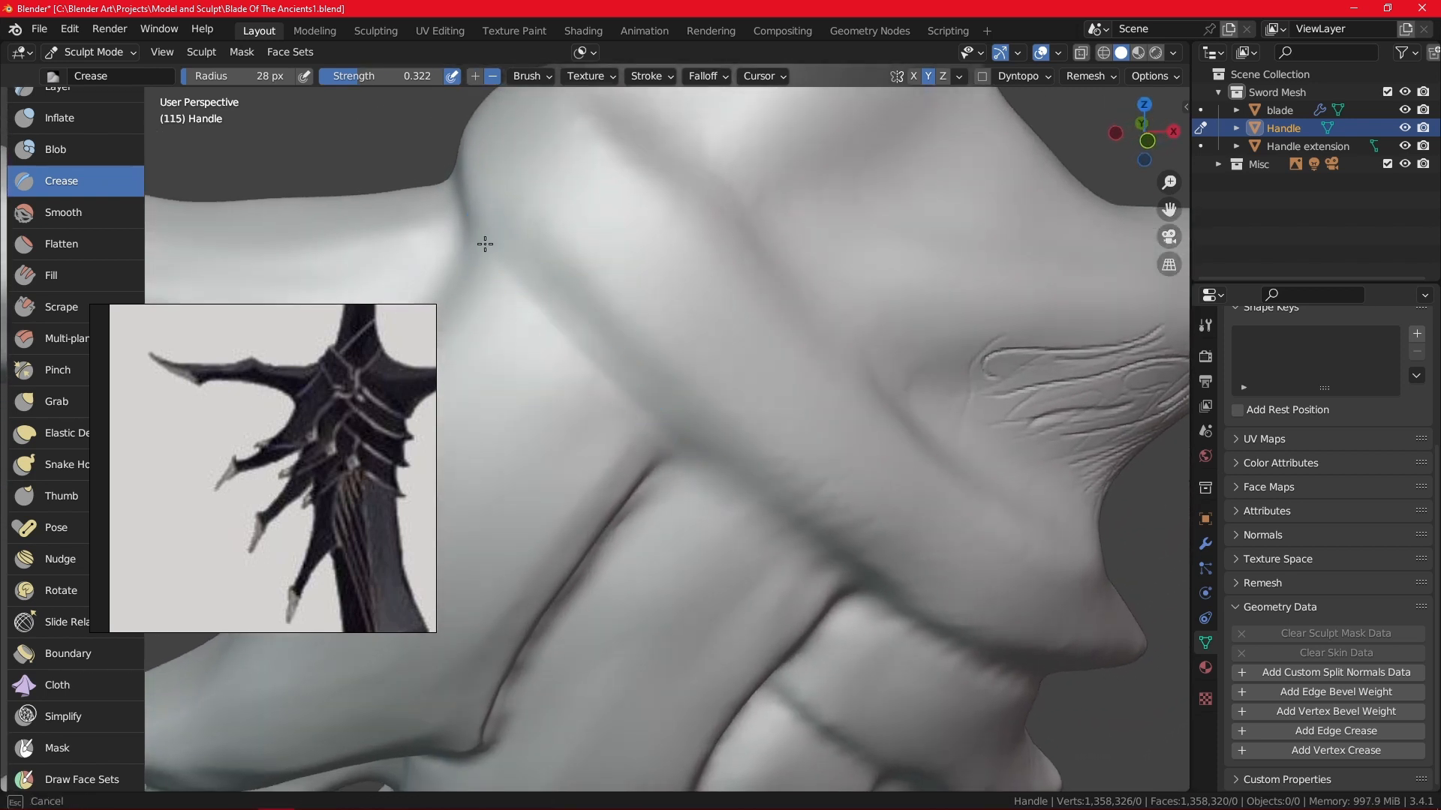
pyautogui.moveTo(480, 211)
pyautogui.mouseDown(button='middle')
pyautogui.moveTo(553, 241)
pyautogui.moveTo(682, 376)
pyautogui.moveTo(628, 314)
pyautogui.mouseUp(button='middle')
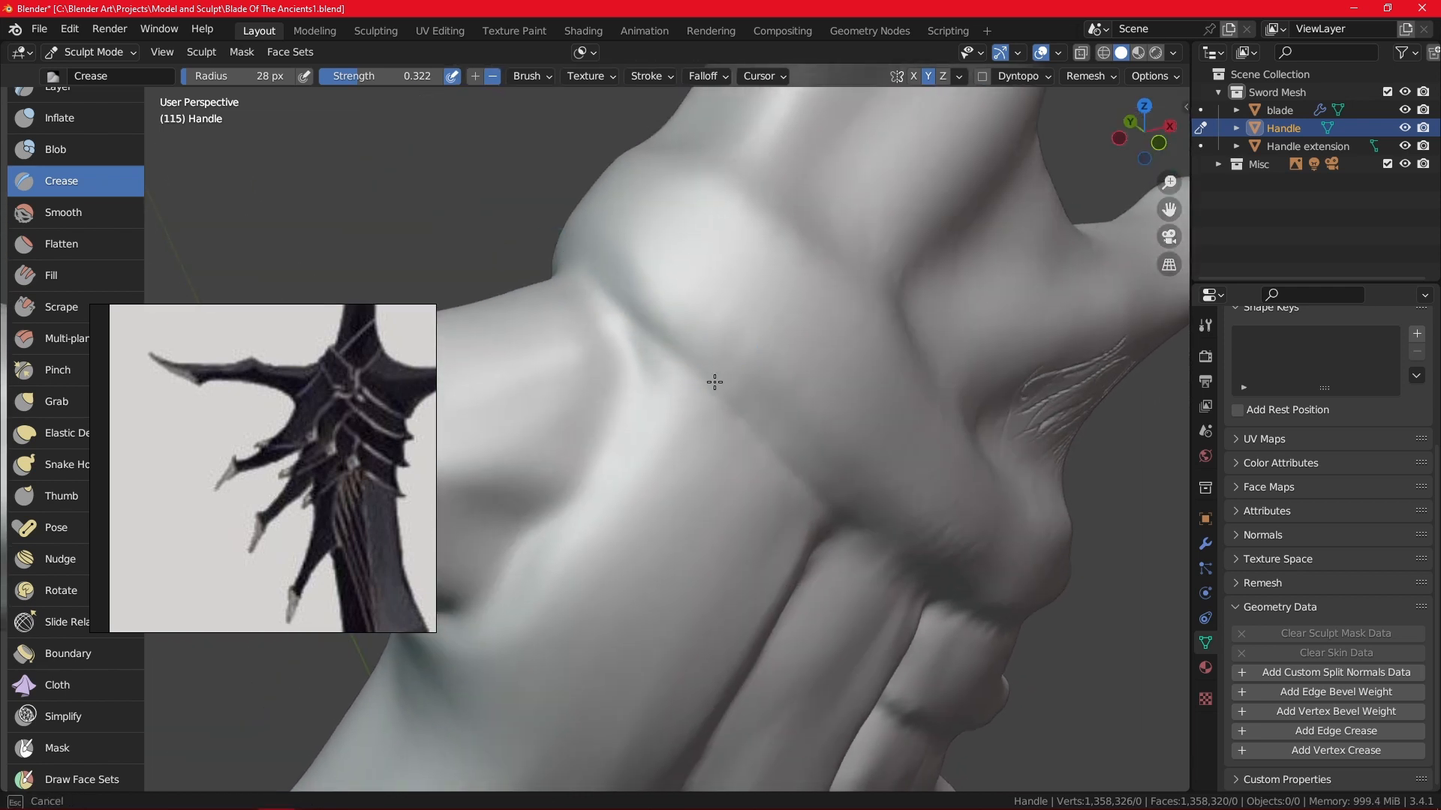
pyautogui.moveTo(808, 414); pyautogui.dragTo(688, 367, button='middle')
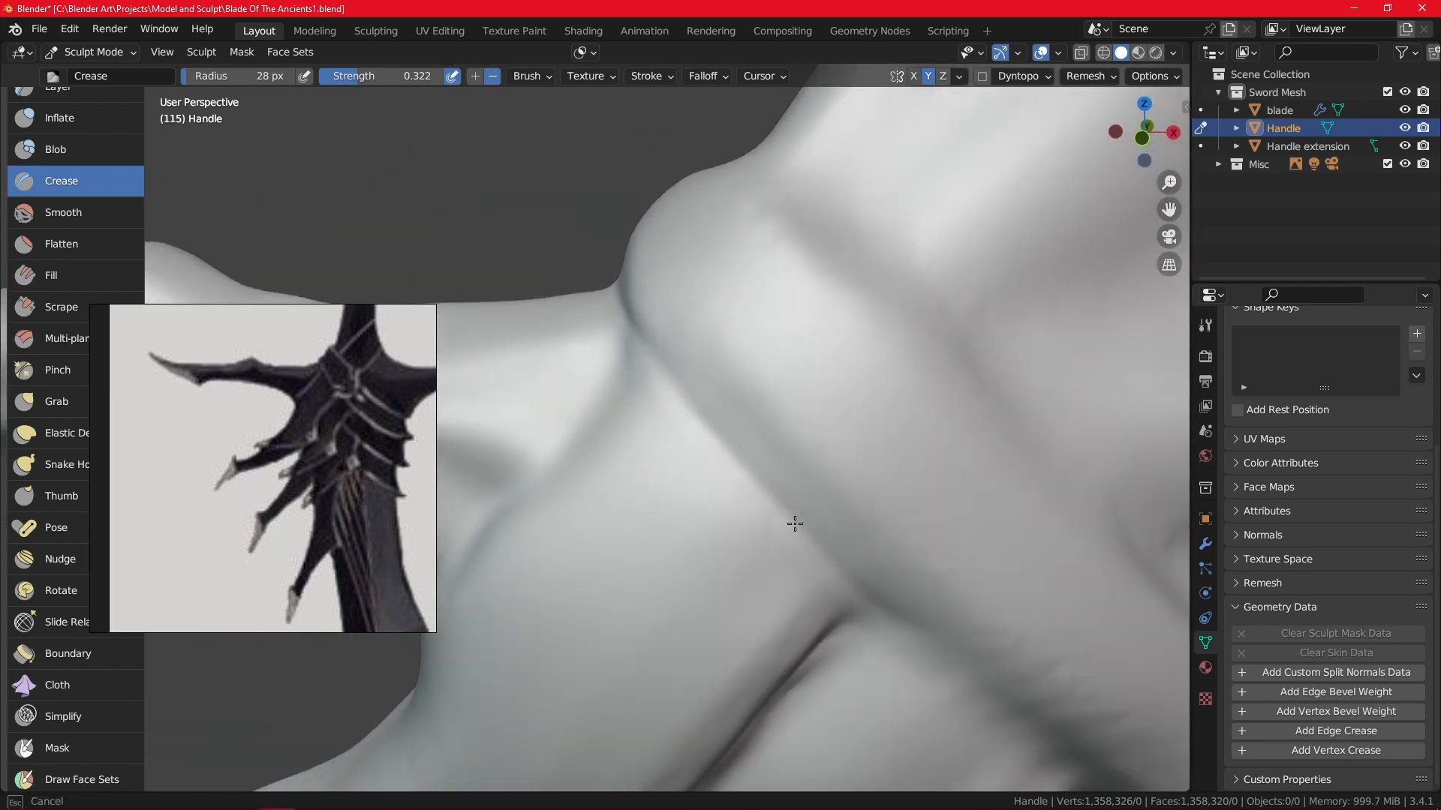
pyautogui.moveTo(795, 524); pyautogui.dragTo(828, 554)
# Sharpen the crease under the diagonal band between the upper plate's groove and the middle plate's groove.
pyautogui.keyDown('shift'); pyautogui.moveTo(853, 537); pyautogui.dragTo(583, 293, button='middle'); pyautogui.keyUp('shift')
pyautogui.moveTo(574, 317); pyautogui.dragTo(616, 358)
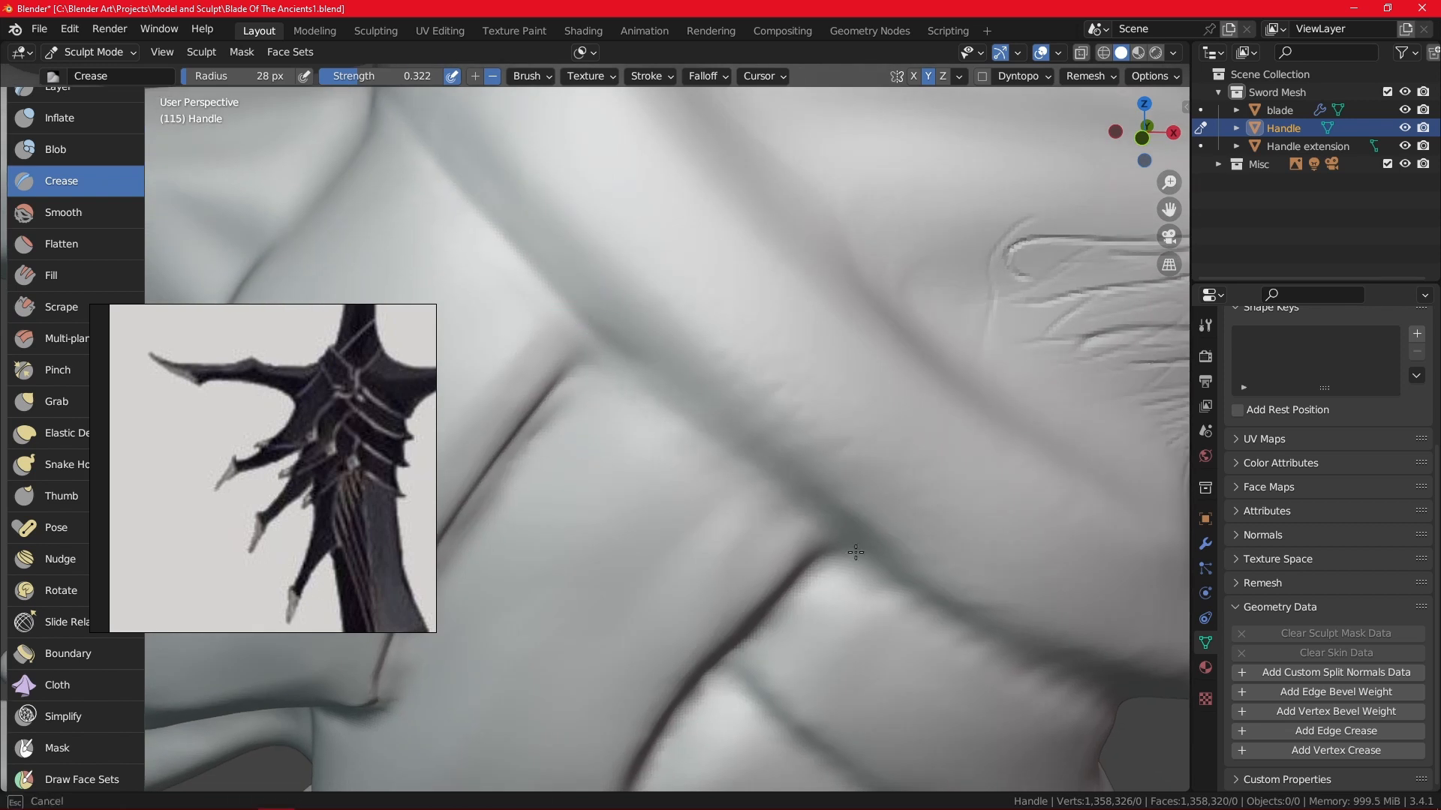
pyautogui.moveTo(855, 552); pyautogui.dragTo(869, 563)
pyautogui.moveTo(570, 325); pyautogui.dragTo(748, 472)
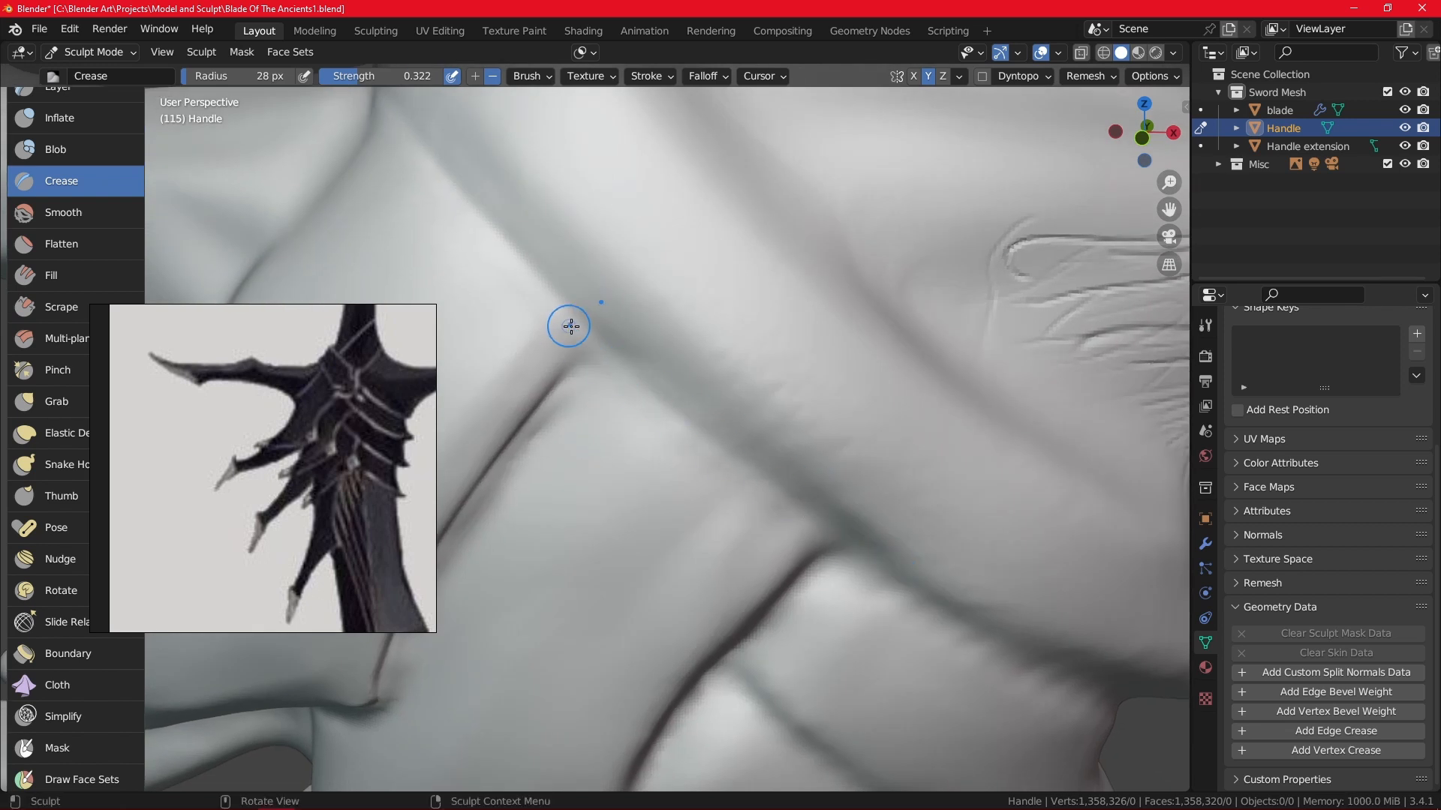
pyautogui.moveTo(571, 326)
pyautogui.mouseDown(button='middle')
pyautogui.moveTo(696, 310)
pyautogui.moveTo(643, 304)
pyautogui.mouseUp(button='middle')
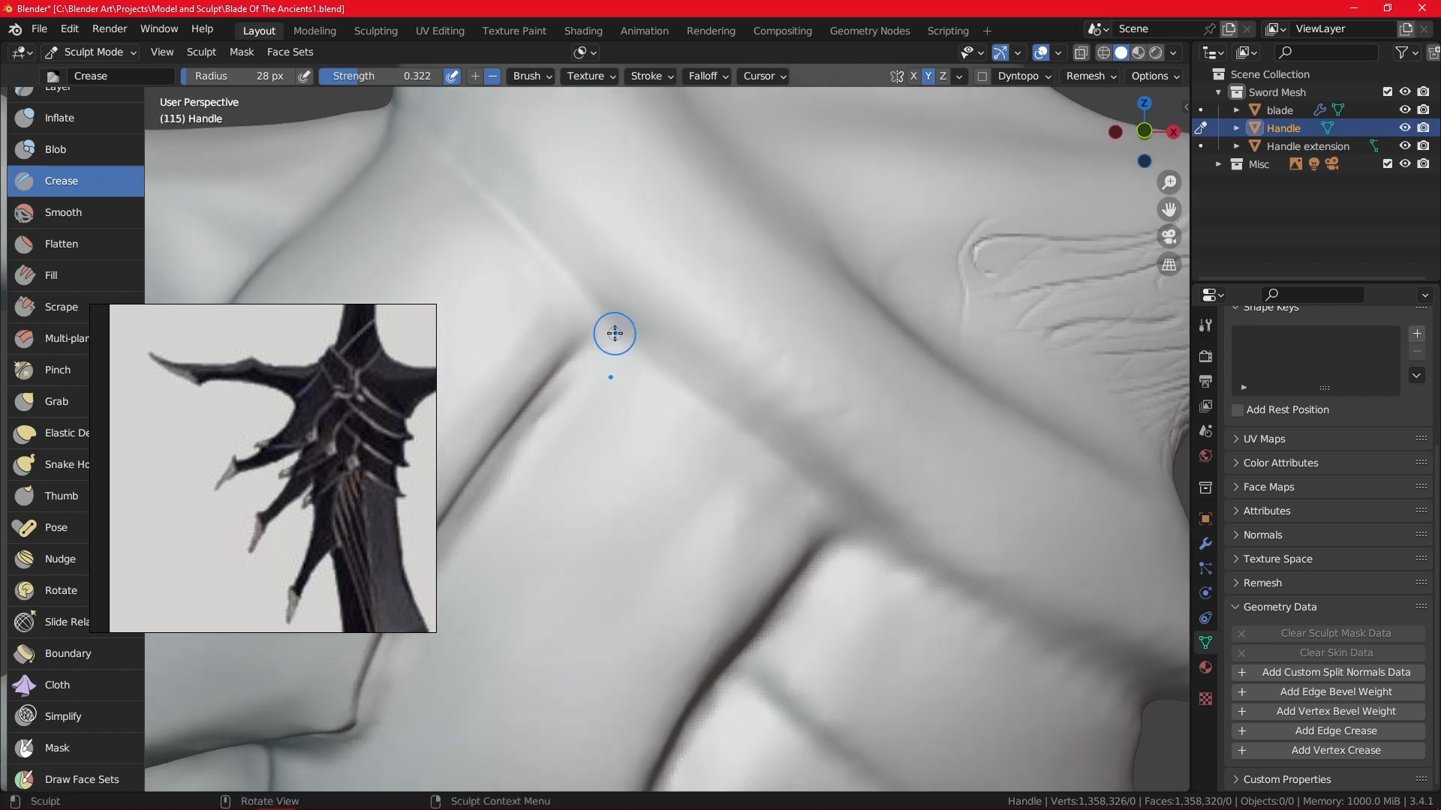
pyautogui.moveTo(614, 333); pyautogui.dragTo(625, 336)
pyautogui.moveTo(820, 488); pyautogui.dragTo(617, 329)
pyautogui.moveTo(847, 497)
pyautogui.mouseDown(button='middle')
pyautogui.moveTo(846, 434)
pyautogui.moveTo(633, 338)
pyautogui.mouseUp(button='middle')
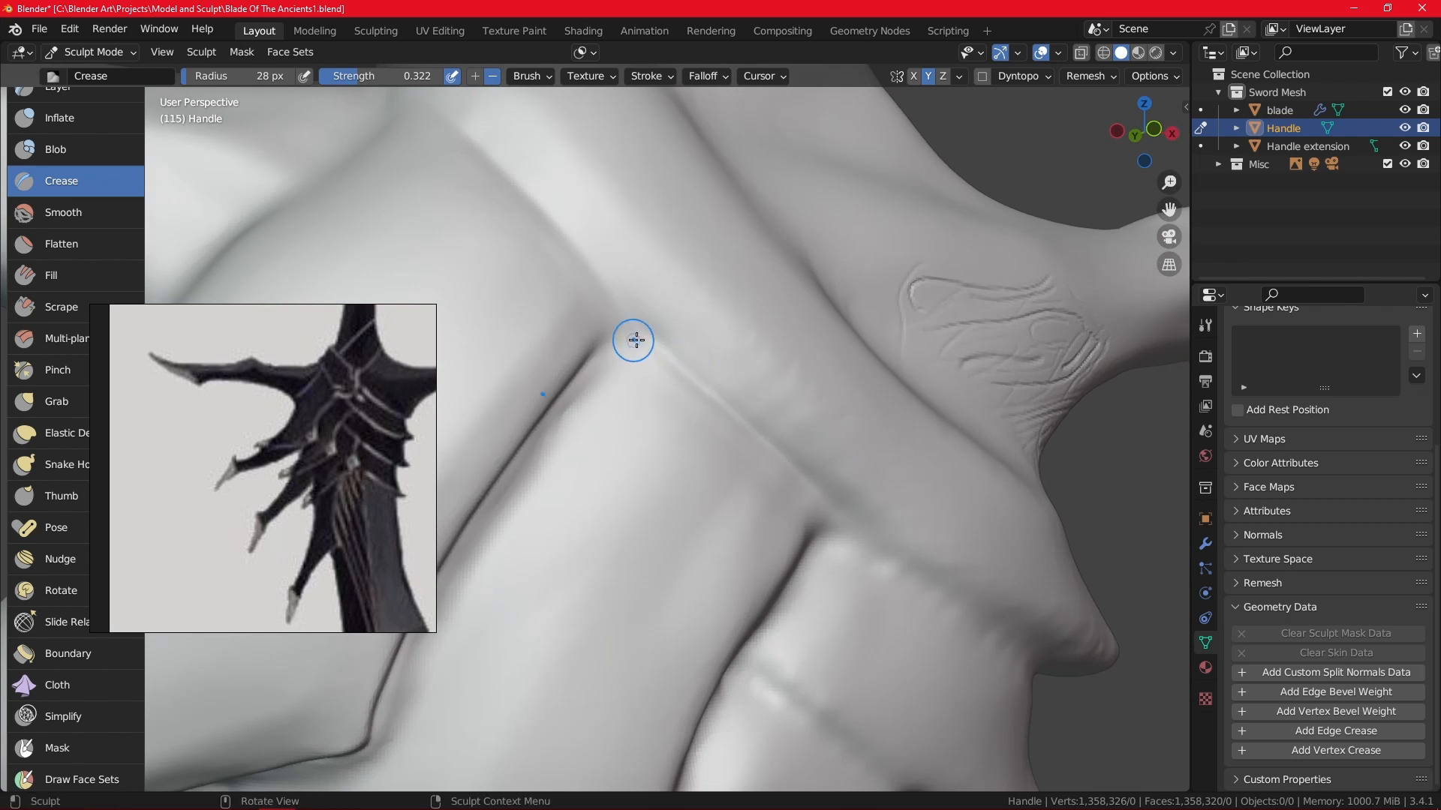
pyautogui.moveTo(633, 338)
pyautogui.mouseDown()
pyautogui.moveTo(595, 347)
pyautogui.moveTo(582, 392)
pyautogui.moveTo(643, 335)
pyautogui.mouseUp()
# Extend the crease under the diagonal band from the middle plate's groove to the base of the band's spike.
pyautogui.scroll(-5, 682, 492)
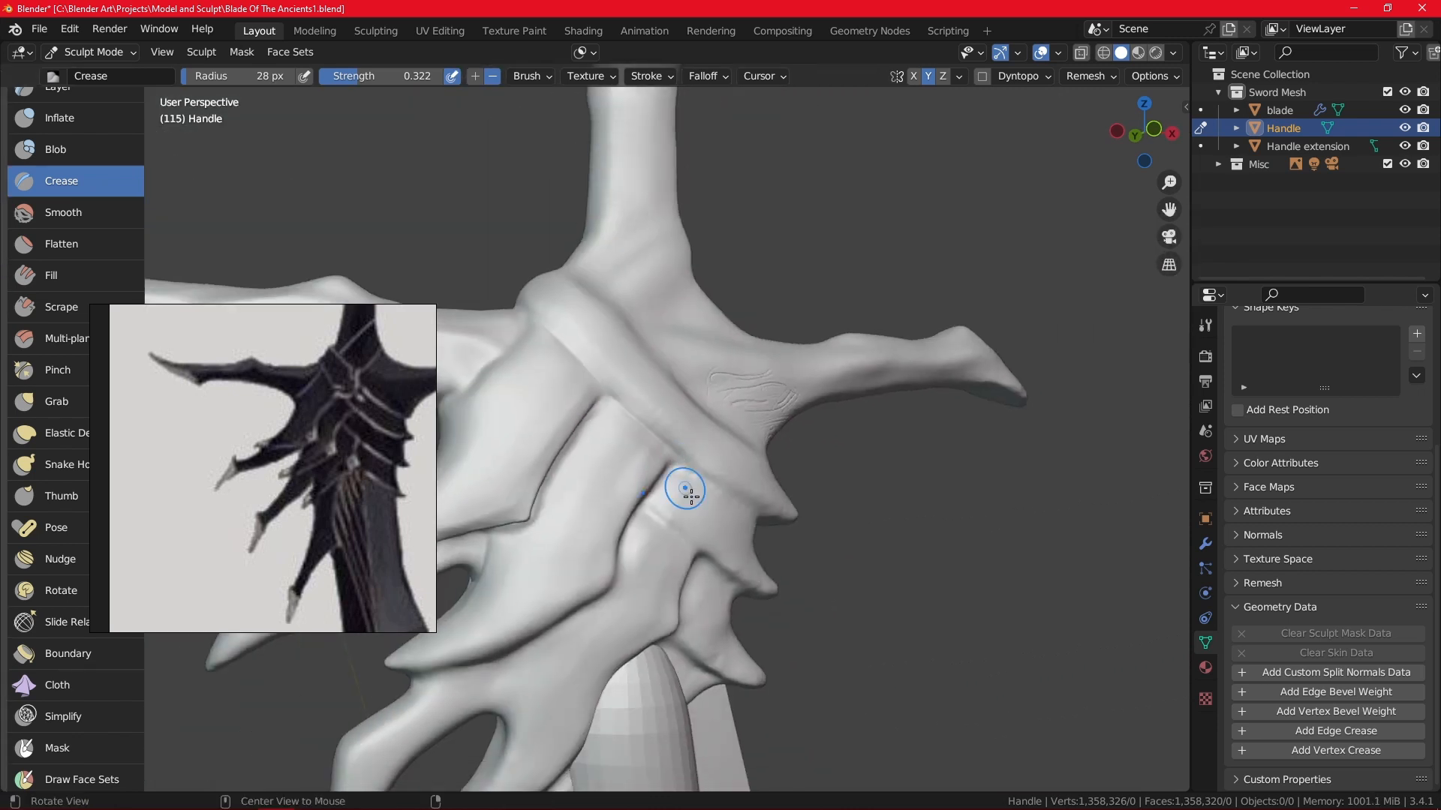
pyautogui.moveTo(682, 492)
pyautogui.mouseDown(button='middle')
pyautogui.moveTo(685, 460)
pyautogui.moveTo(703, 535)
pyautogui.moveTo(685, 469)
pyautogui.mouseUp(button='middle')
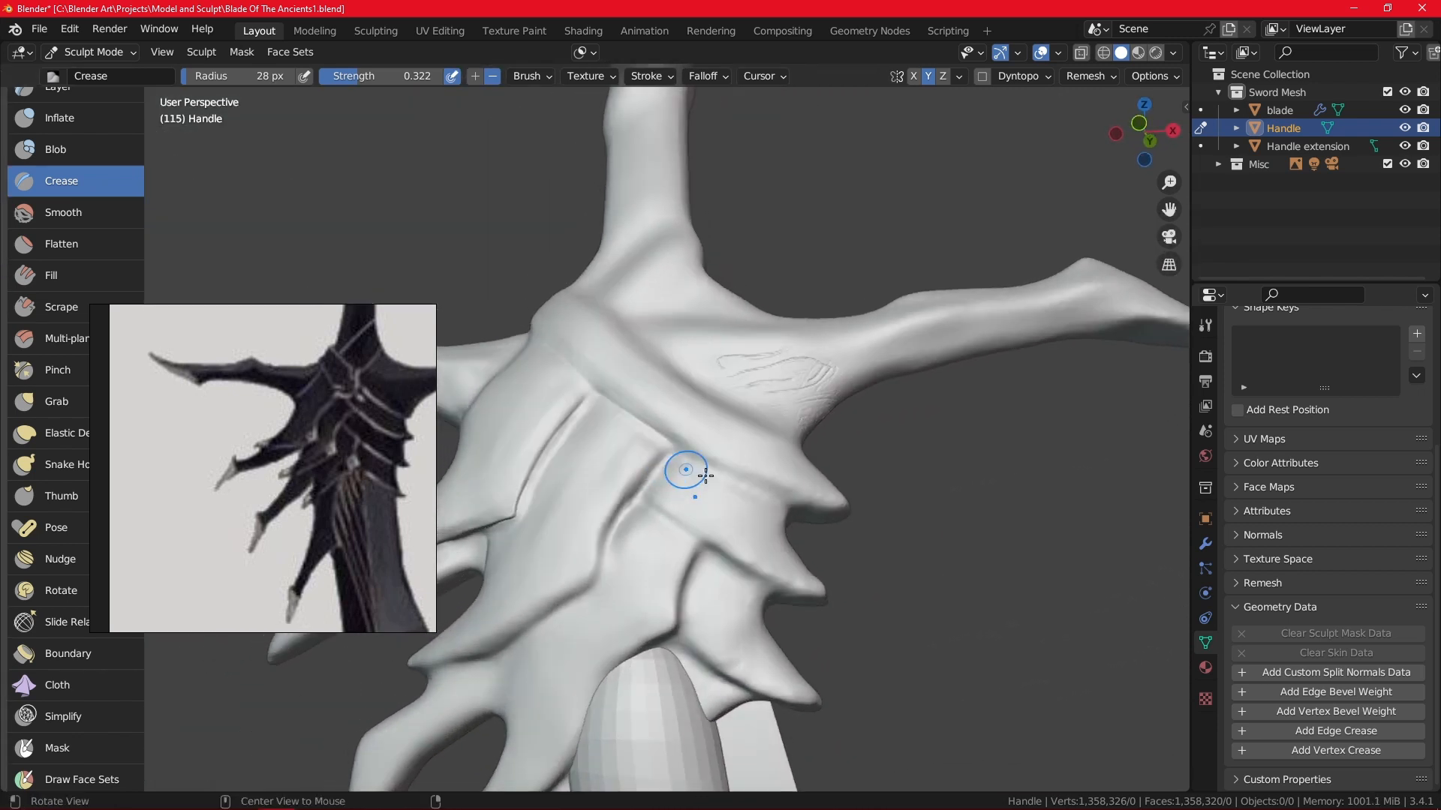
pyautogui.scroll(5, 675, 447)
pyautogui.moveTo(568, 358); pyautogui.dragTo(618, 383)
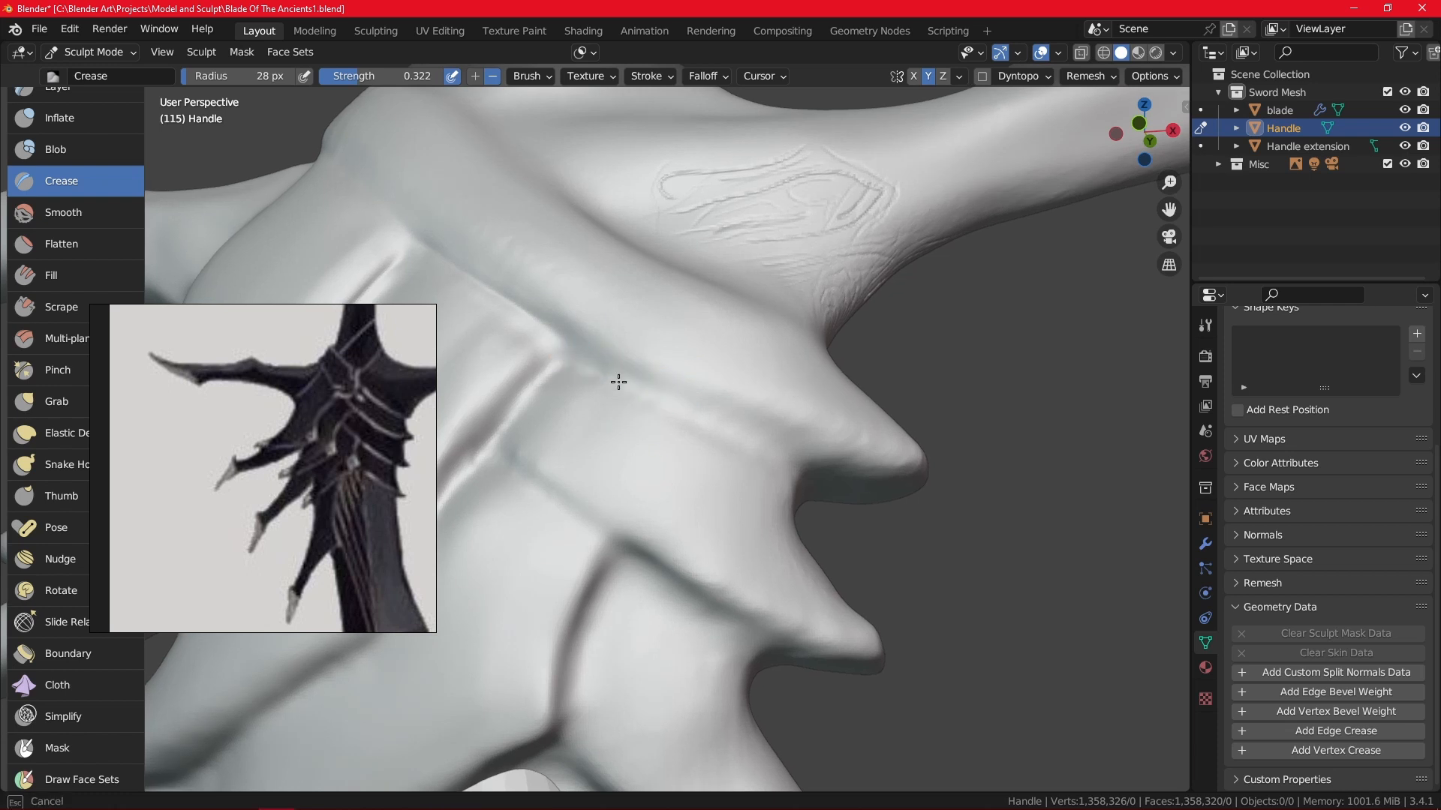
pyautogui.moveTo(767, 446); pyautogui.dragTo(778, 450)
pyautogui.scroll(-5, 721, 555)
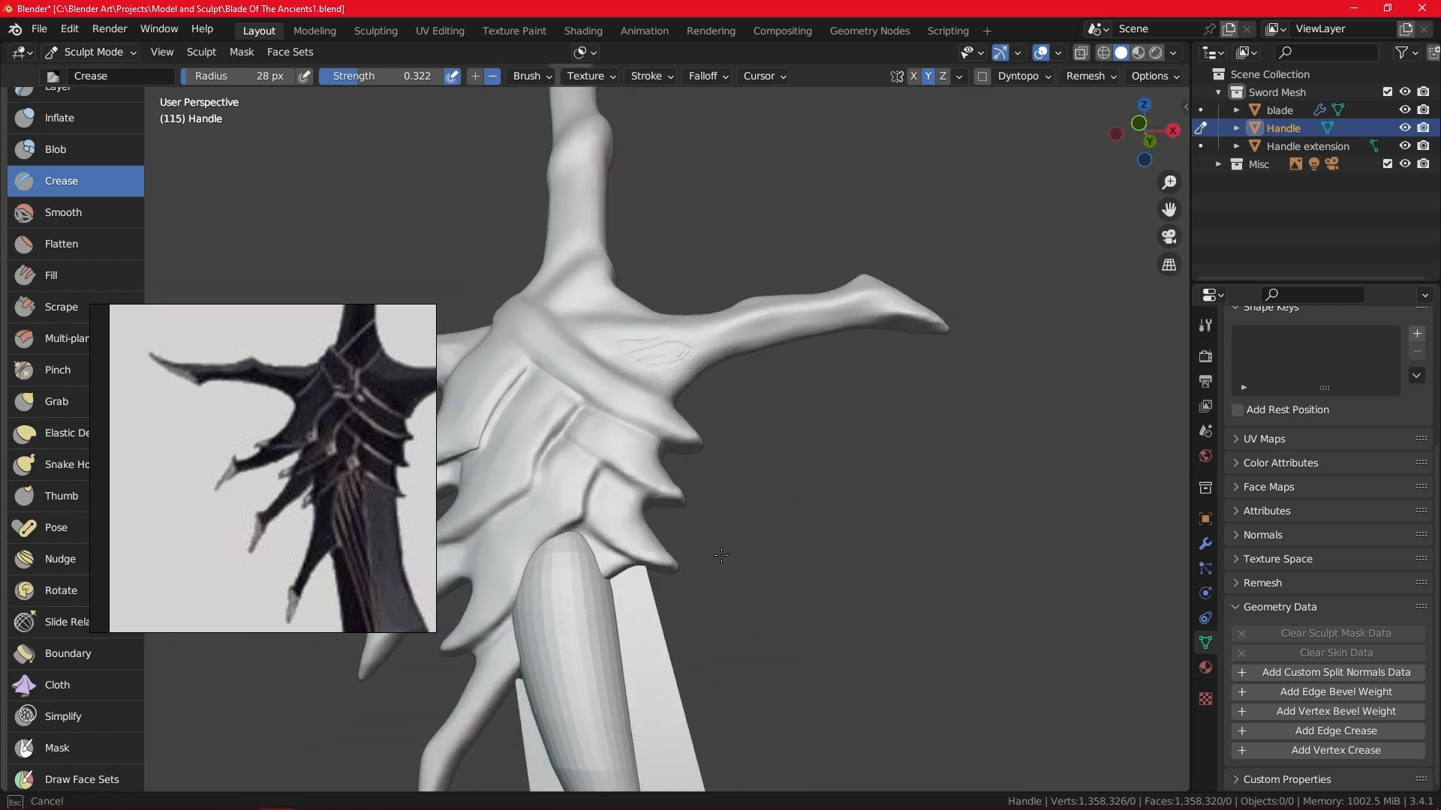
pyautogui.moveTo(747, 553); pyautogui.dragTo(774, 590, button='middle')
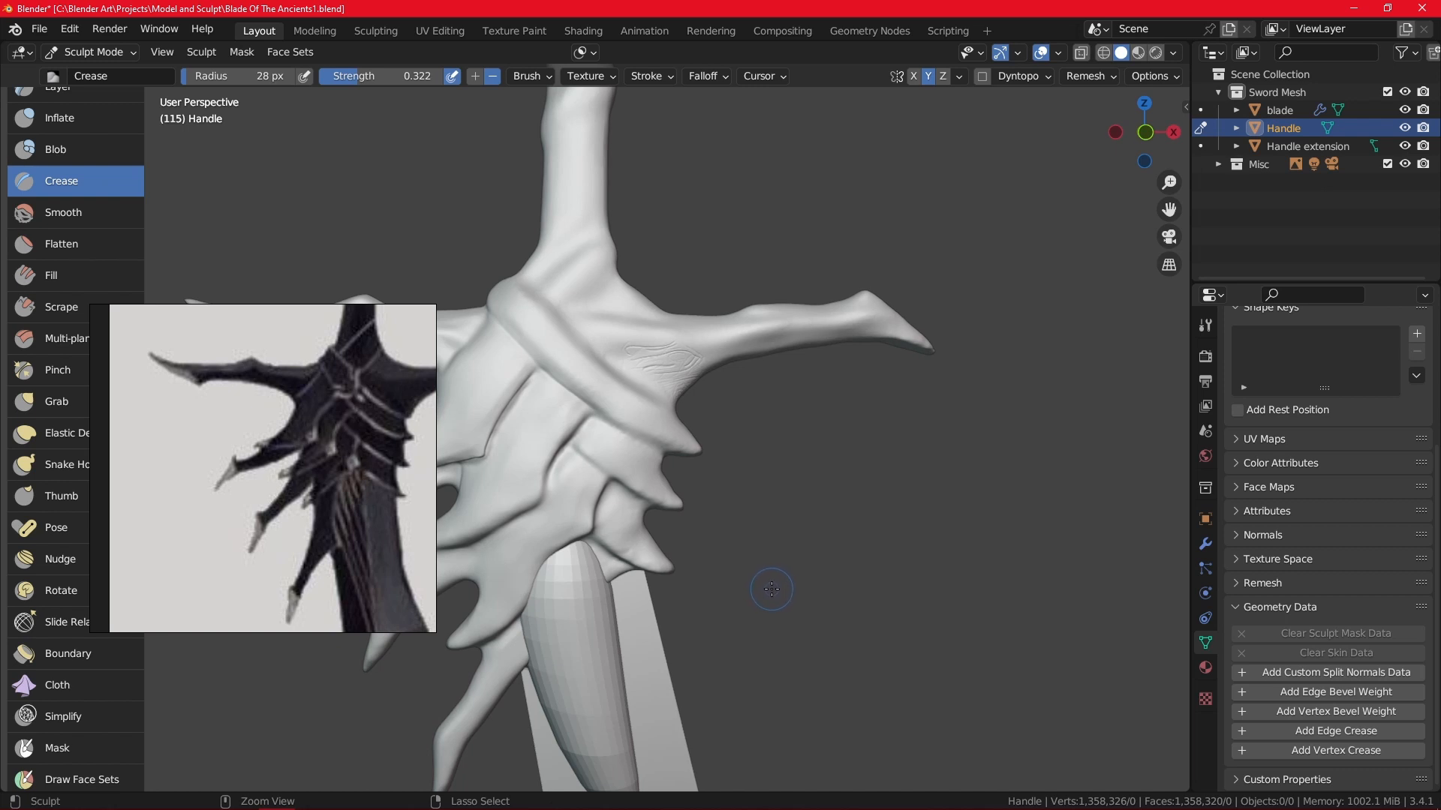
# Retrace the crease along the band's lower edge near its spike and carry it around the spike's underside.
pyautogui.keyDown('ctrl'); pyautogui.moveTo(746, 564); pyautogui.dragTo(735, 484, button='middle'); pyautogui.keyUp('ctrl')
pyautogui.moveTo(752, 532); pyautogui.dragTo(717, 497, button='middle')
pyautogui.keyDown('ctrl'); pyautogui.moveTo(698, 480); pyautogui.dragTo(659, 353, button='middle'); pyautogui.keyUp('ctrl')
pyautogui.moveTo(531, 321)
pyautogui.mouseDown()
pyautogui.moveTo(569, 353)
pyautogui.moveTo(772, 353)
pyautogui.mouseUp()
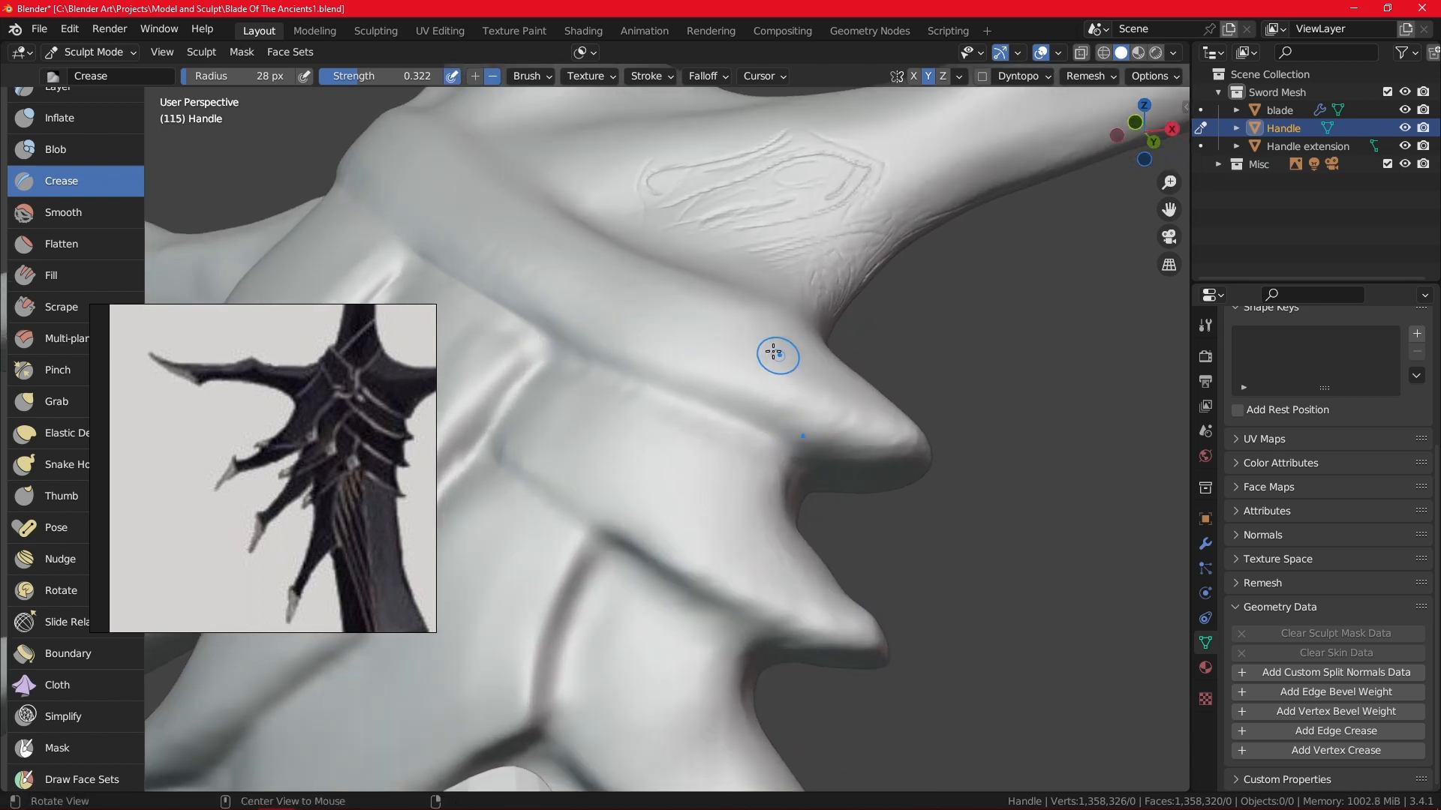
pyautogui.moveTo(772, 353); pyautogui.dragTo(646, 331, button='middle')
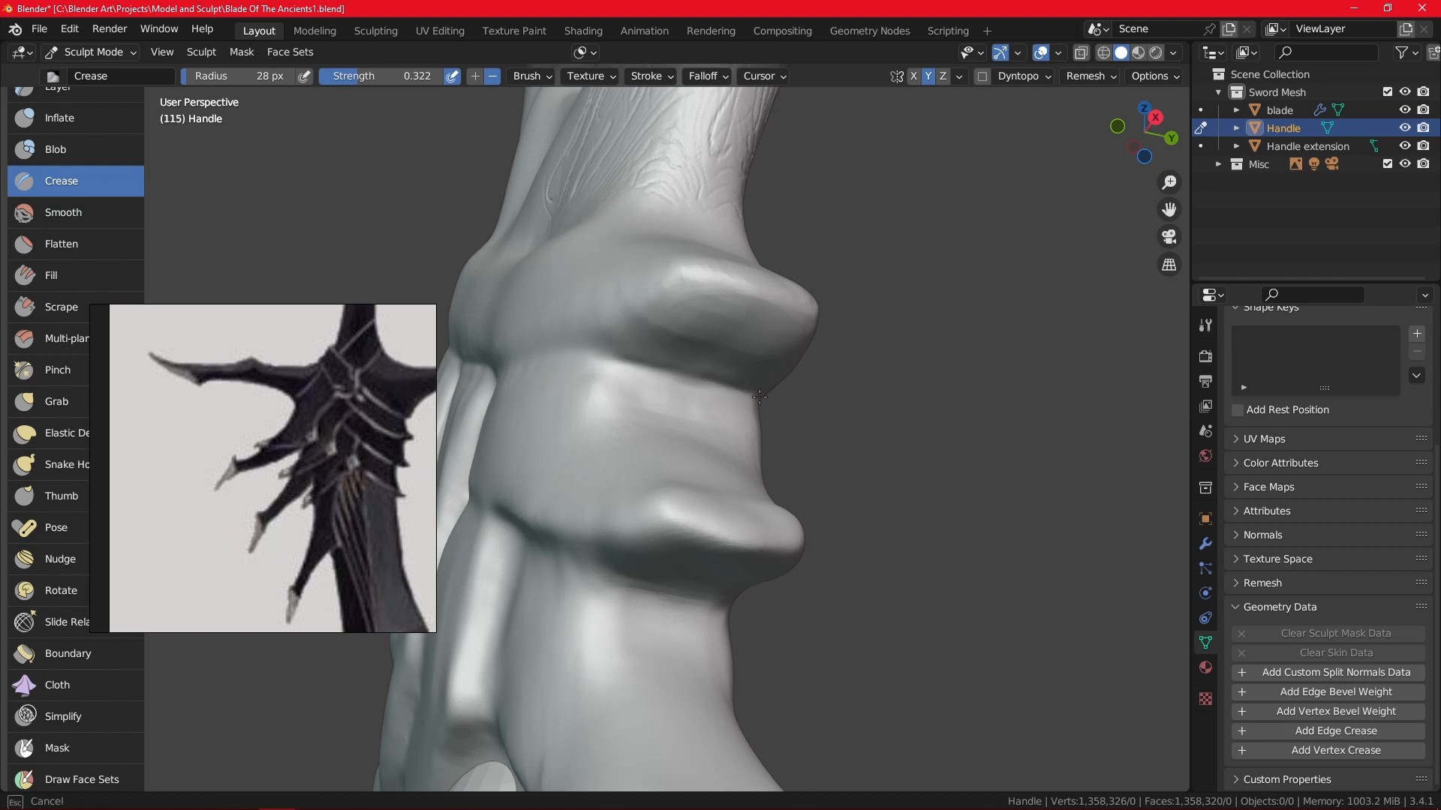
pyautogui.moveTo(760, 398)
pyautogui.mouseDown(button='middle')
pyautogui.moveTo(756, 430)
pyautogui.moveTo(600, 421)
pyautogui.mouseUp(button='middle')
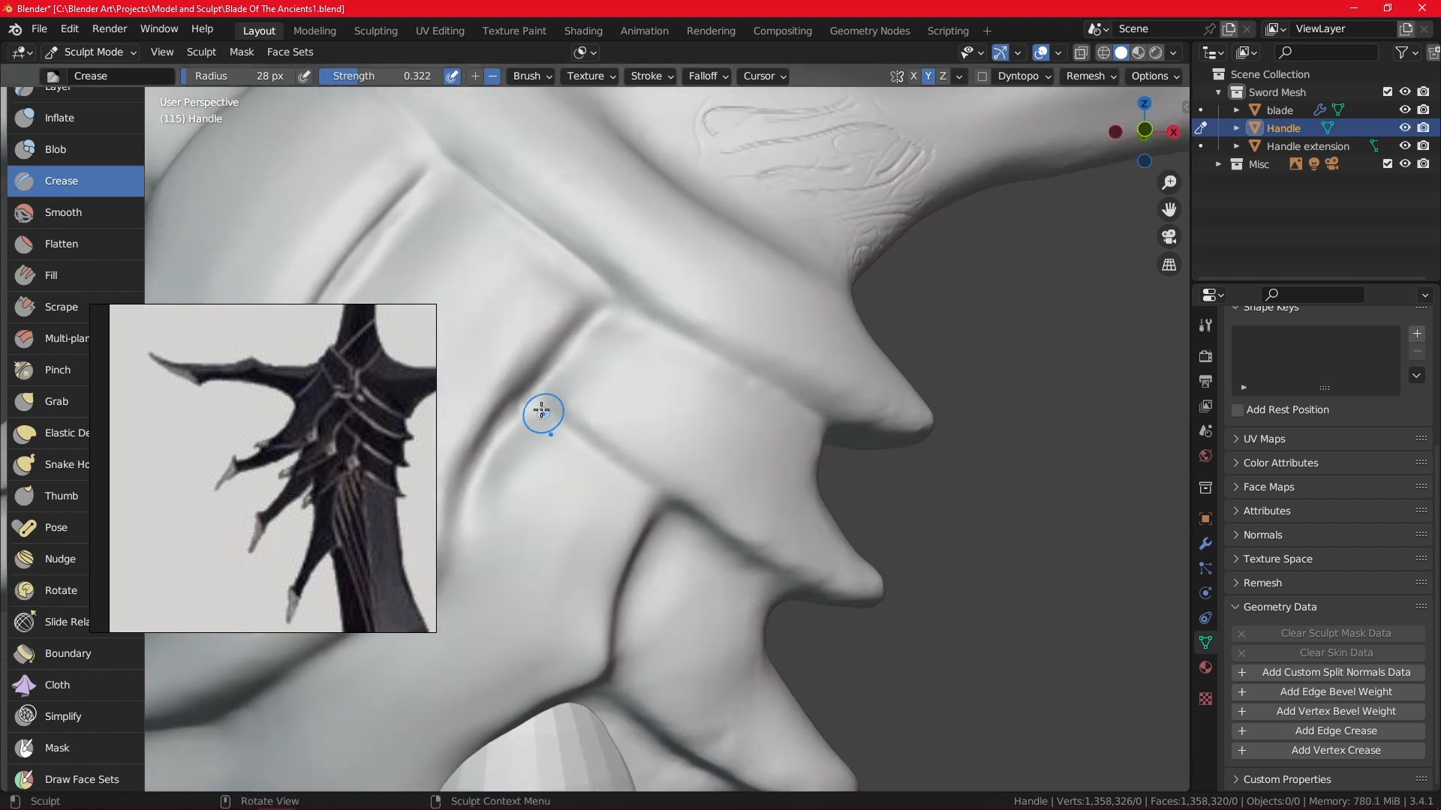
# Set the Crease brush radius to 34 px and define the crease beneath the second spike and its plate's lower edge.
pyautogui.moveTo(801, 578); pyautogui.dragTo(613, 467, button='middle')
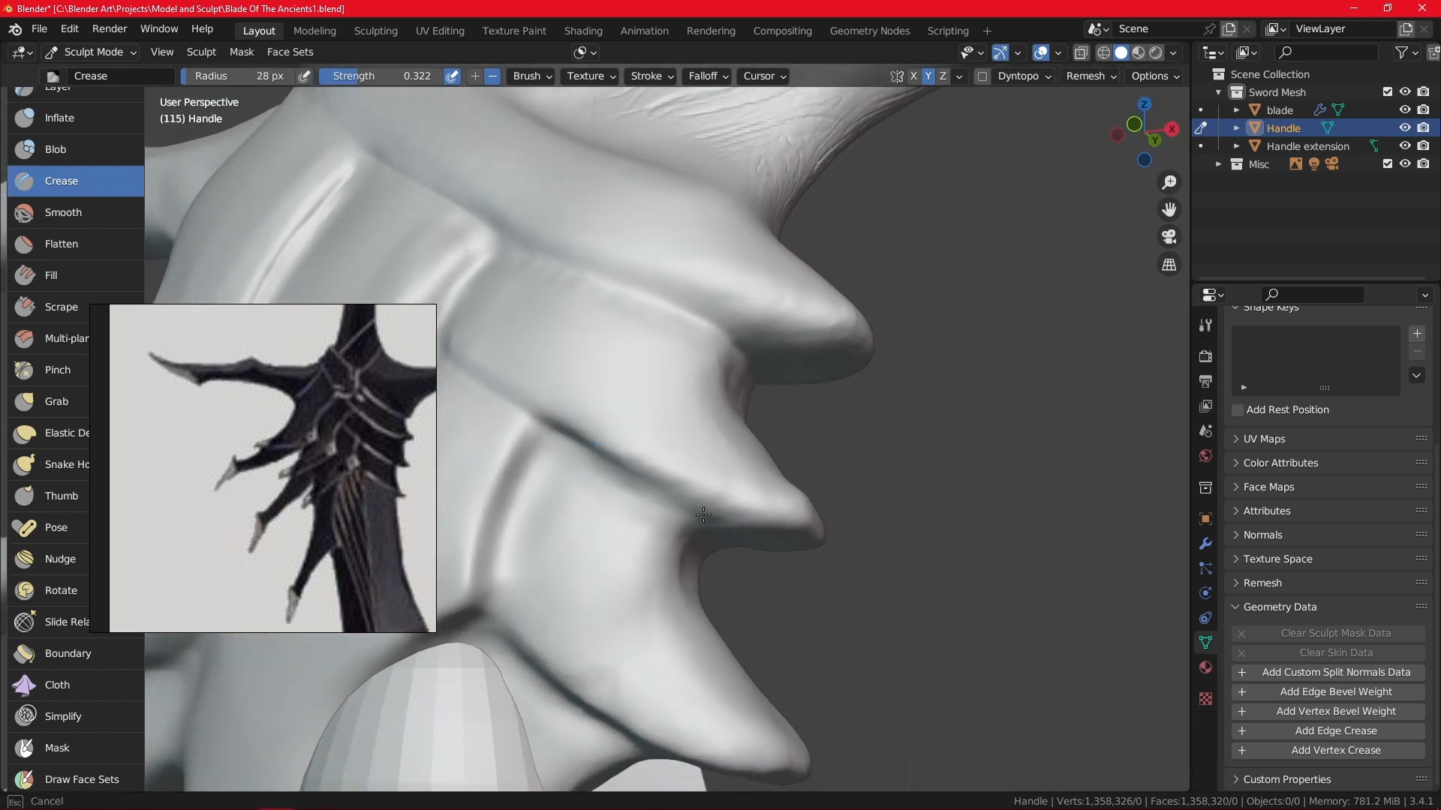
pyautogui.moveTo(768, 451)
pyautogui.mouseDown(button='middle')
pyautogui.moveTo(643, 344)
pyautogui.moveTo(563, 376)
pyautogui.moveTo(773, 383)
pyautogui.moveTo(842, 438)
pyautogui.moveTo(825, 488)
pyautogui.moveTo(777, 507)
pyautogui.mouseUp(button='middle')
pyautogui.keyDown('ctrl'); pyautogui.keyDown('alt'); pyautogui.moveTo(777, 507); pyautogui.dragTo(762, 453); pyautogui.keyUp('alt'); pyautogui.keyUp('ctrl')
pyautogui.moveTo(632, 412)
pyautogui.keyDown('alt'); pyautogui.mouseDown()
pyautogui.moveTo(678, 418)
pyautogui.moveTo(684, 438)
pyautogui.mouseUp(); pyautogui.keyUp('alt')
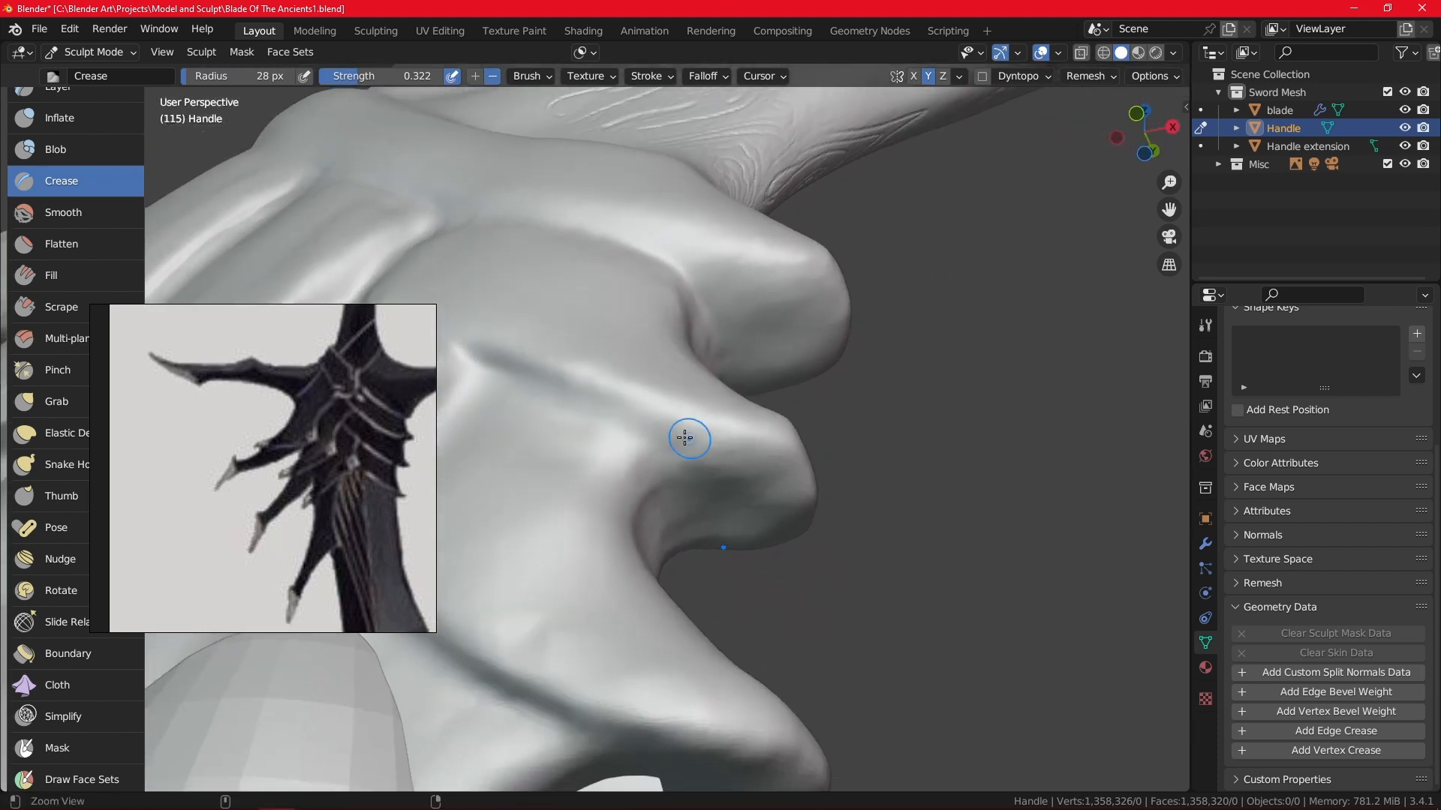
pyautogui.keyDown('alt'); pyautogui.moveTo(586, 398); pyautogui.dragTo(672, 340); pyautogui.keyUp('alt')
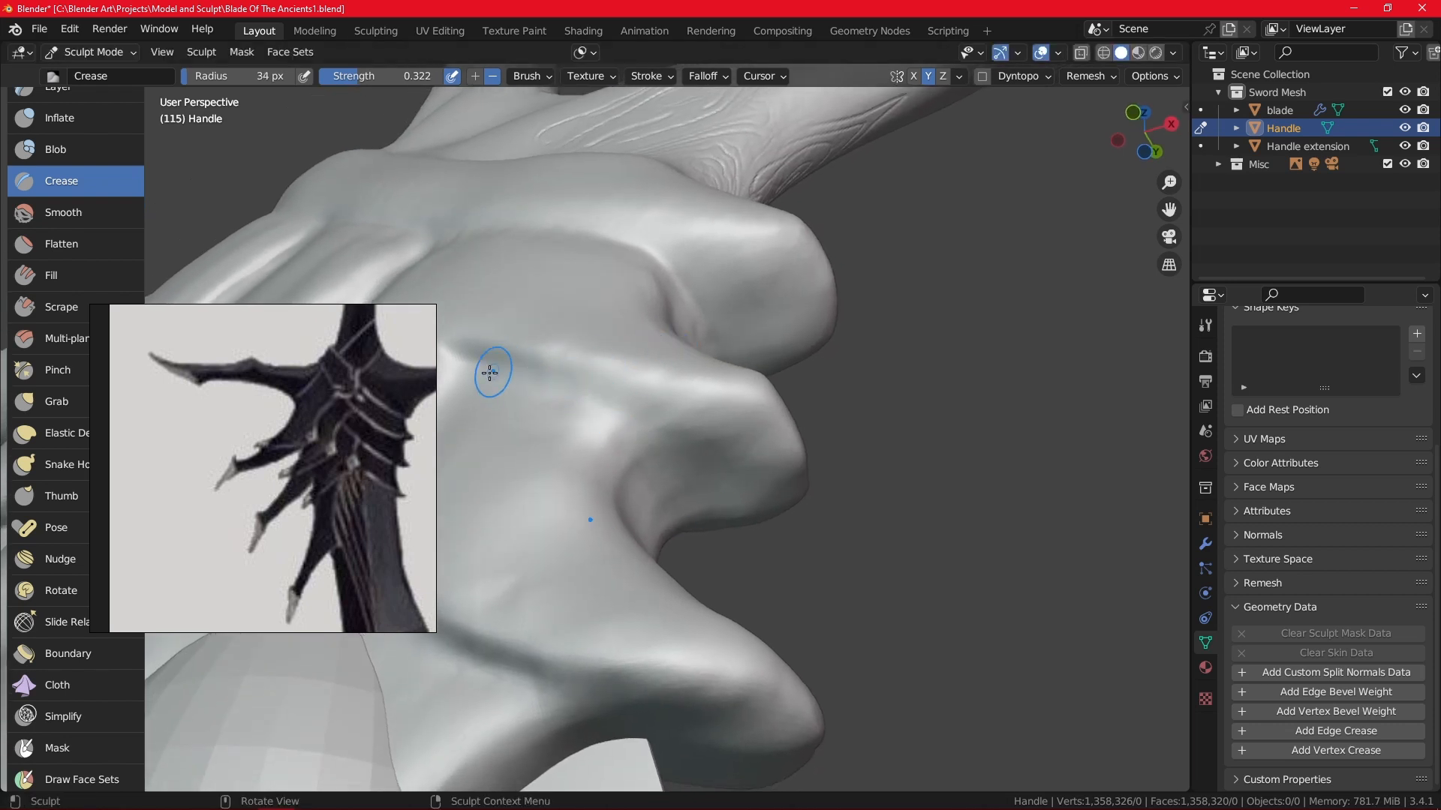
pyautogui.keyDown('alt'); pyautogui.moveTo(706, 343); pyautogui.dragTo(629, 308); pyautogui.keyUp('alt')
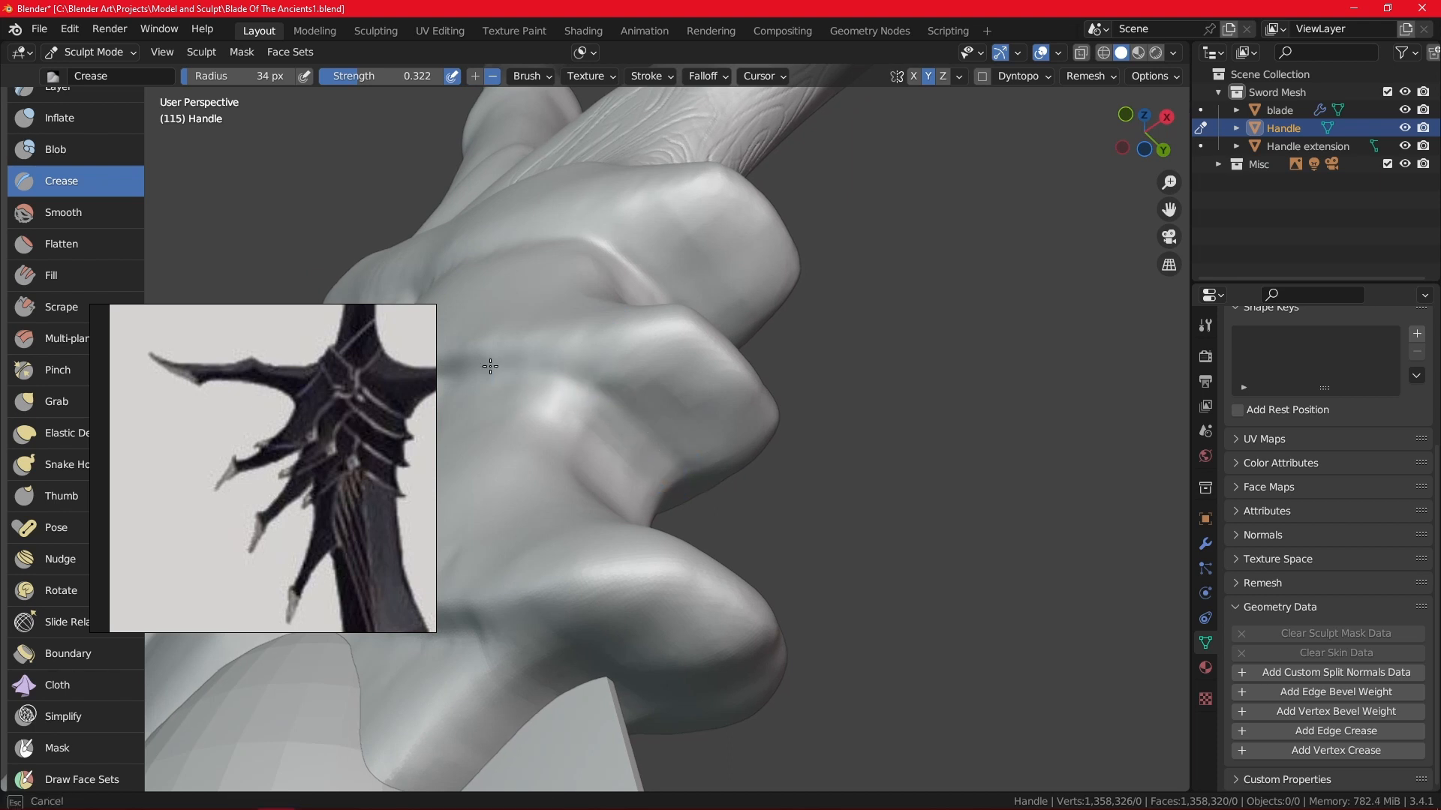
pyautogui.moveTo(490, 366)
pyautogui.keyDown('alt'); pyautogui.mouseDown()
pyautogui.moveTo(646, 373)
pyautogui.moveTo(695, 417)
pyautogui.moveTo(693, 439)
pyautogui.mouseUp(); pyautogui.keyUp('alt')
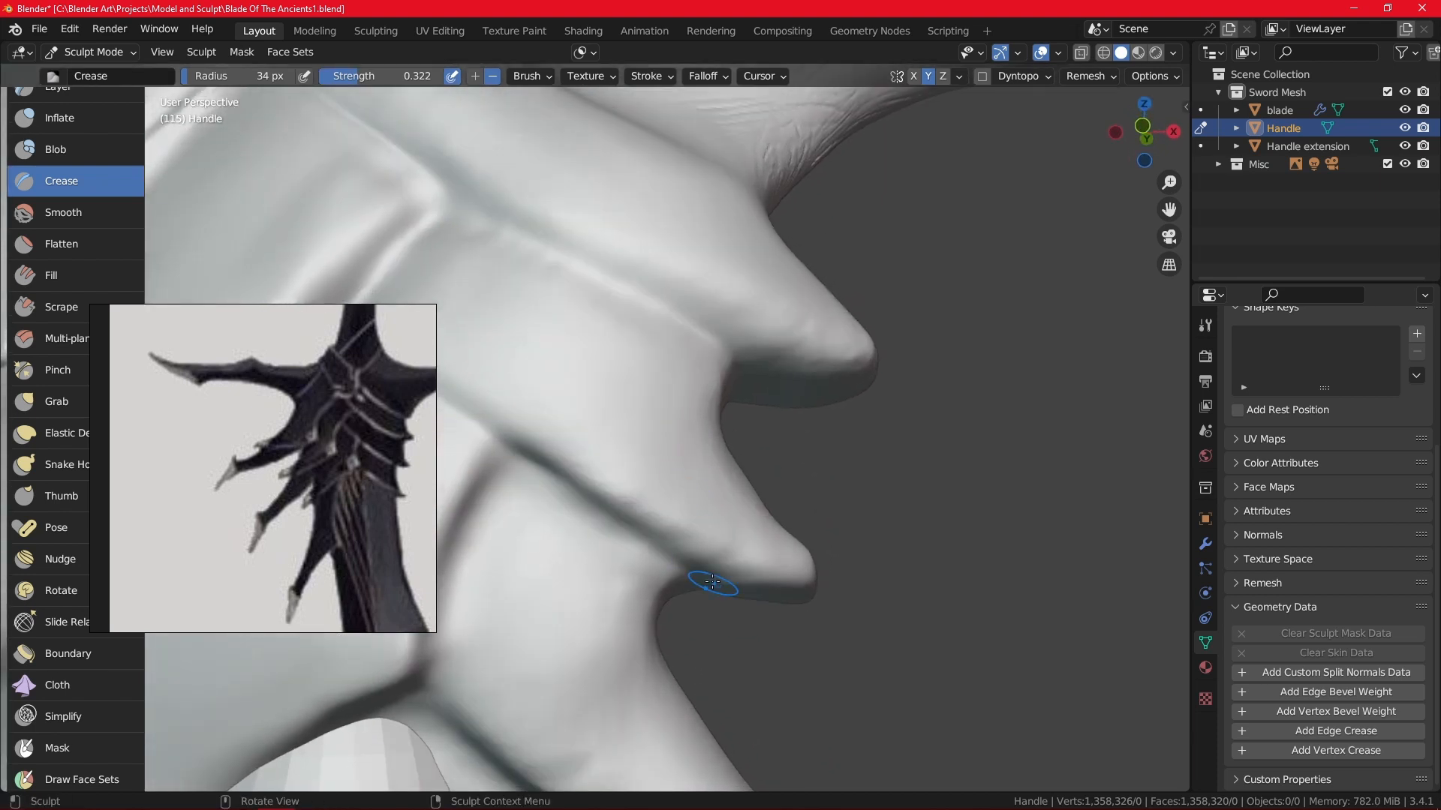
pyautogui.moveTo(715, 562)
pyautogui.keyDown('alt'); pyautogui.keyDown('shift'); pyautogui.mouseDown()
pyautogui.moveTo(781, 511)
pyautogui.moveTo(910, 330)
pyautogui.mouseUp(); pyautogui.keyUp('shift'); pyautogui.keyUp('alt')
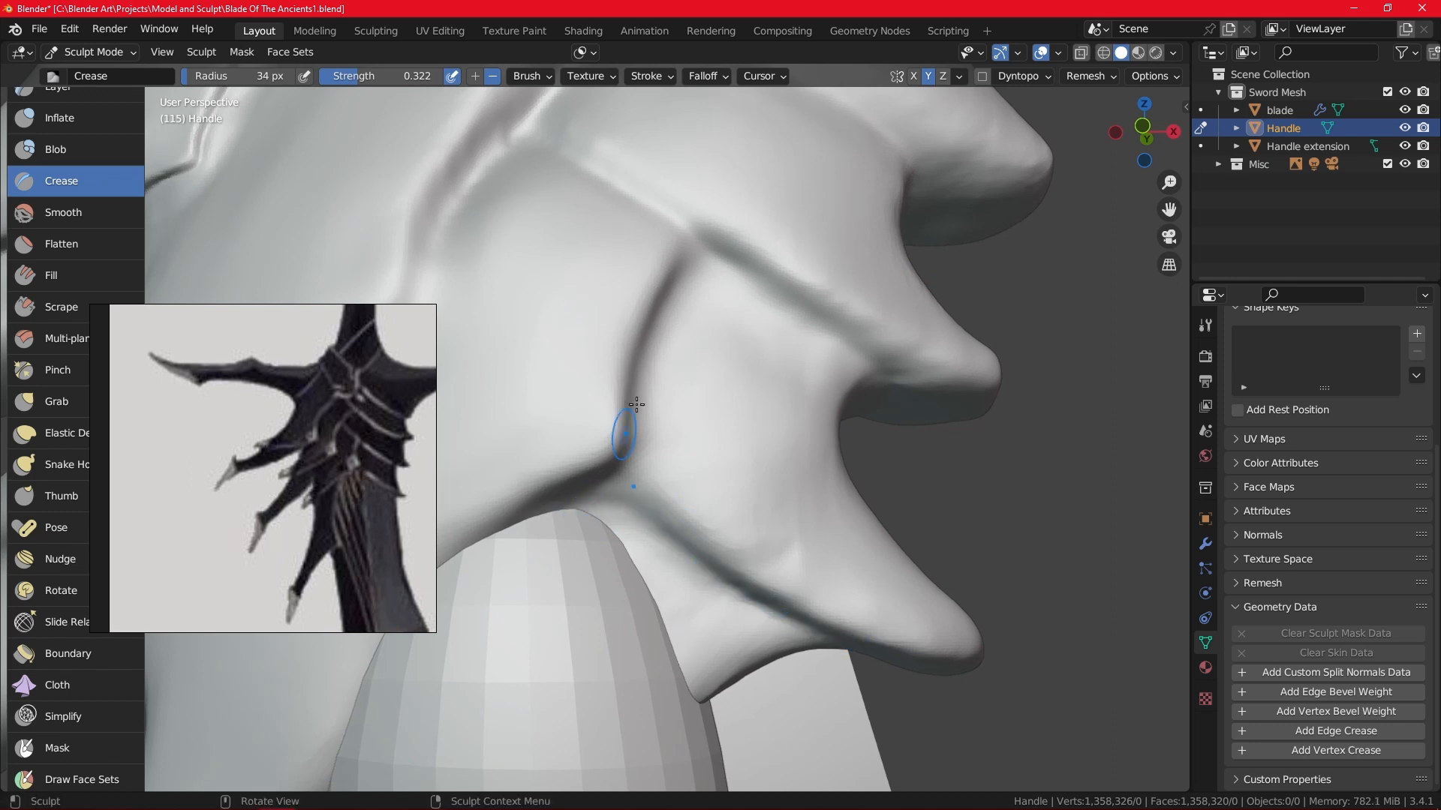
pyautogui.moveTo(750, 384)
pyautogui.keyDown('alt'); pyautogui.mouseDown()
pyautogui.moveTo(788, 375)
pyautogui.moveTo(833, 334)
pyautogui.moveTo(818, 552)
pyautogui.mouseUp(); pyautogui.keyUp('alt')
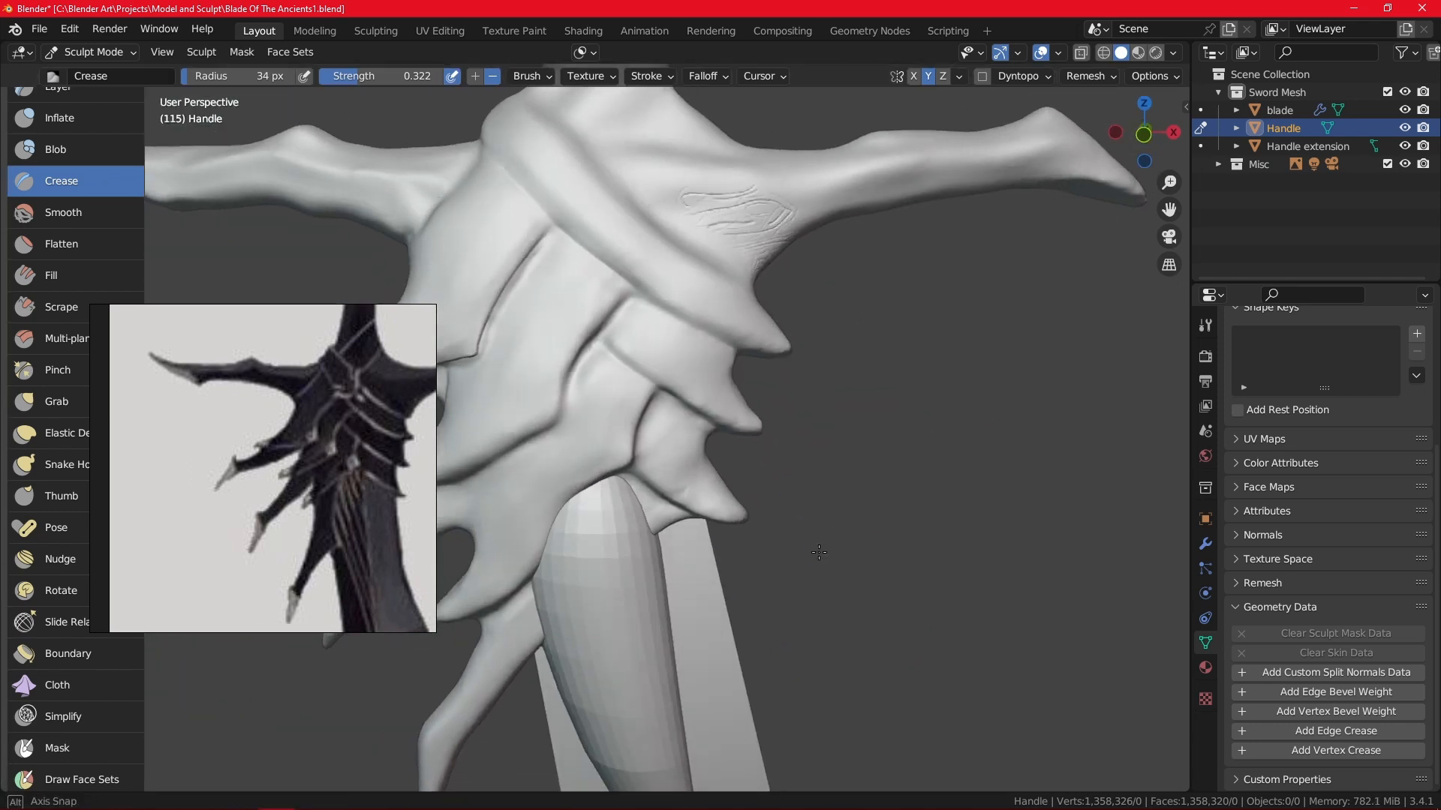
# Deepen and sharpen the winding groove along the middle plate's inner edge, down to its corner.
pyautogui.moveTo(818, 552)
pyautogui.mouseDown(button='middle')
pyautogui.moveTo(730, 502)
pyautogui.moveTo(759, 492)
pyautogui.mouseUp(button='middle')
pyautogui.moveTo(702, 379)
pyautogui.keyDown('shift'); pyautogui.mouseDown(button='middle')
pyautogui.moveTo(733, 434)
pyautogui.moveTo(803, 488)
pyautogui.moveTo(756, 404)
pyautogui.moveTo(743, 483)
pyautogui.moveTo(804, 393)
pyautogui.moveTo(942, 458)
pyautogui.moveTo(930, 445)
pyautogui.mouseUp(button='middle'); pyautogui.keyUp('shift')
pyautogui.moveTo(920, 349)
pyautogui.keyDown('ctrl'); pyautogui.mouseDown(button='middle')
pyautogui.moveTo(984, 412)
pyautogui.moveTo(965, 459)
pyautogui.mouseUp(button='middle'); pyautogui.keyUp('ctrl')
pyautogui.moveTo(964, 459)
pyautogui.mouseDown(button='middle')
pyautogui.moveTo(875, 444)
pyautogui.moveTo(865, 427)
pyautogui.mouseUp(button='middle')
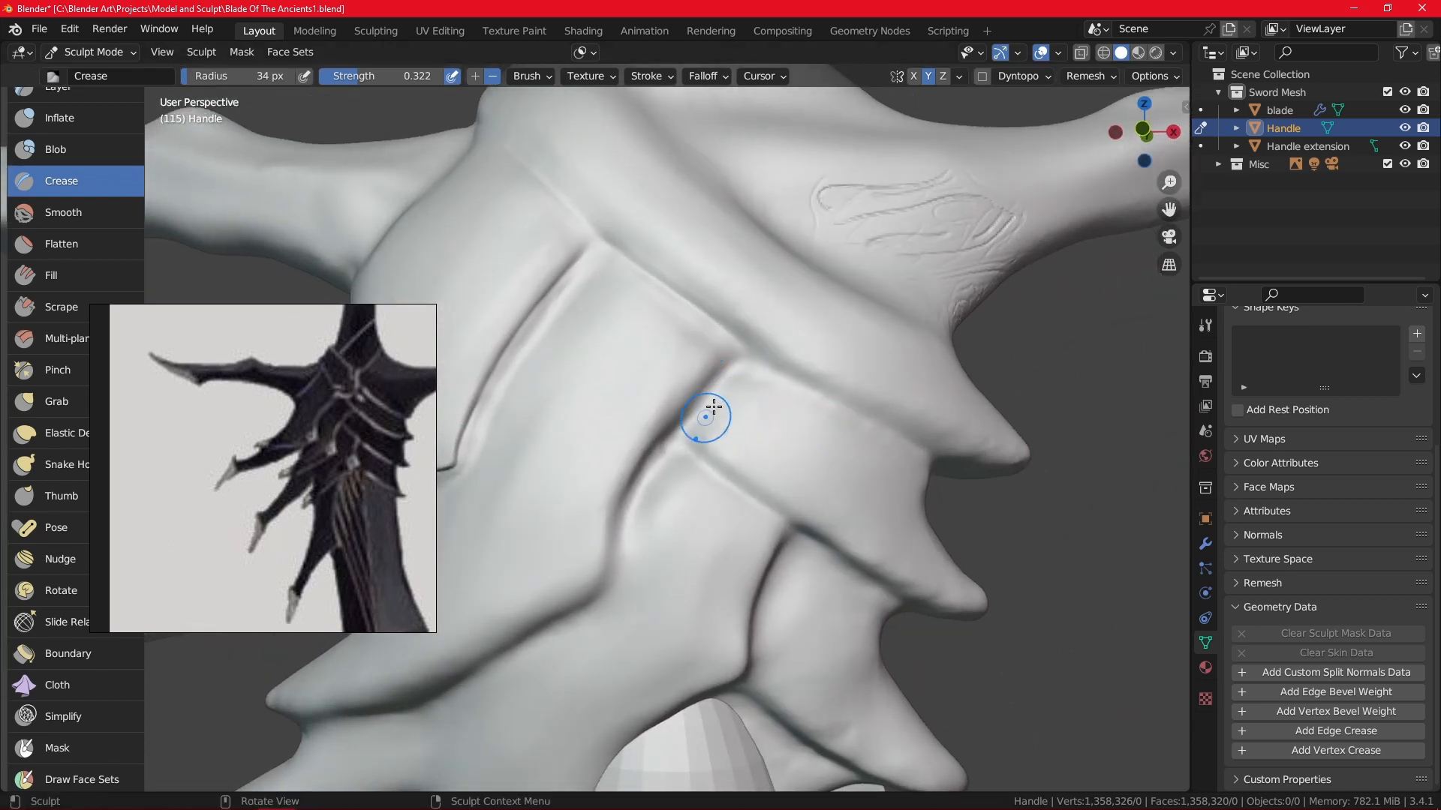
pyautogui.keyDown('shift'); pyautogui.moveTo(678, 559); pyautogui.dragTo(682, 466, button='middle'); pyautogui.keyUp('shift')
pyautogui.keyDown('ctrl'); pyautogui.moveTo(673, 534); pyautogui.dragTo(684, 450, button='middle'); pyautogui.keyUp('ctrl')
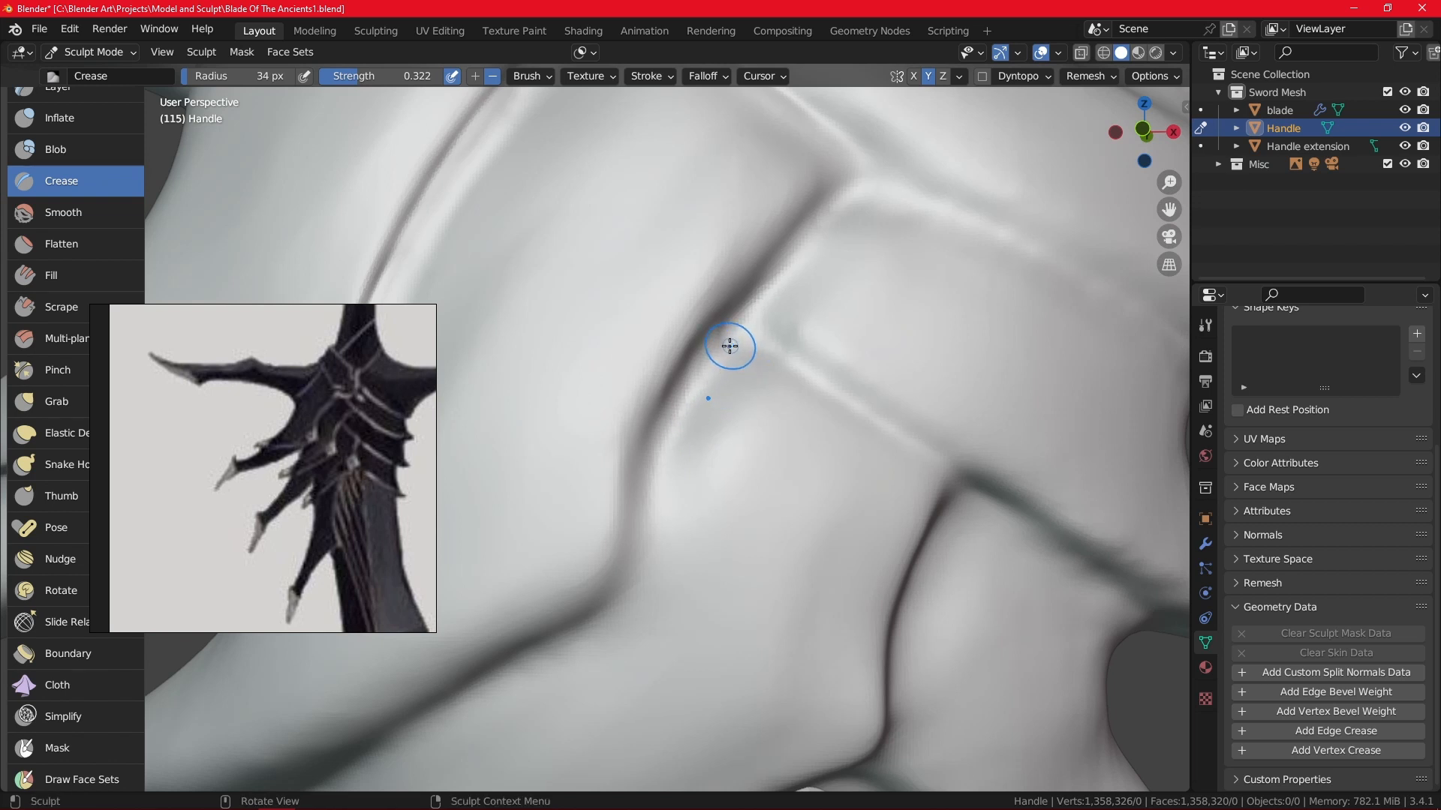
pyautogui.moveTo(730, 346)
pyautogui.mouseDown()
pyautogui.moveTo(660, 436)
pyautogui.moveTo(653, 469)
pyautogui.mouseUp()
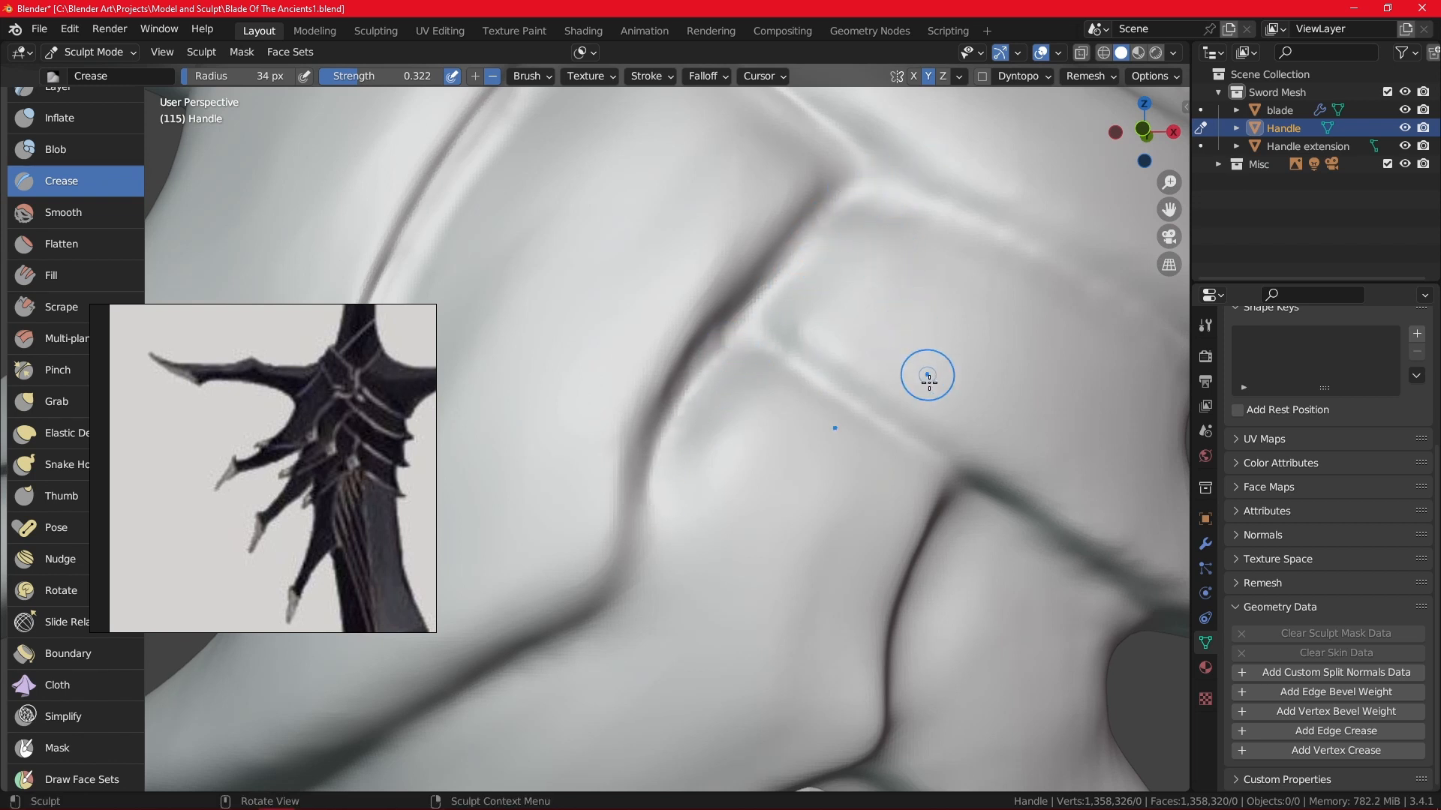
pyautogui.moveTo(723, 492); pyautogui.dragTo(633, 409, button='middle')
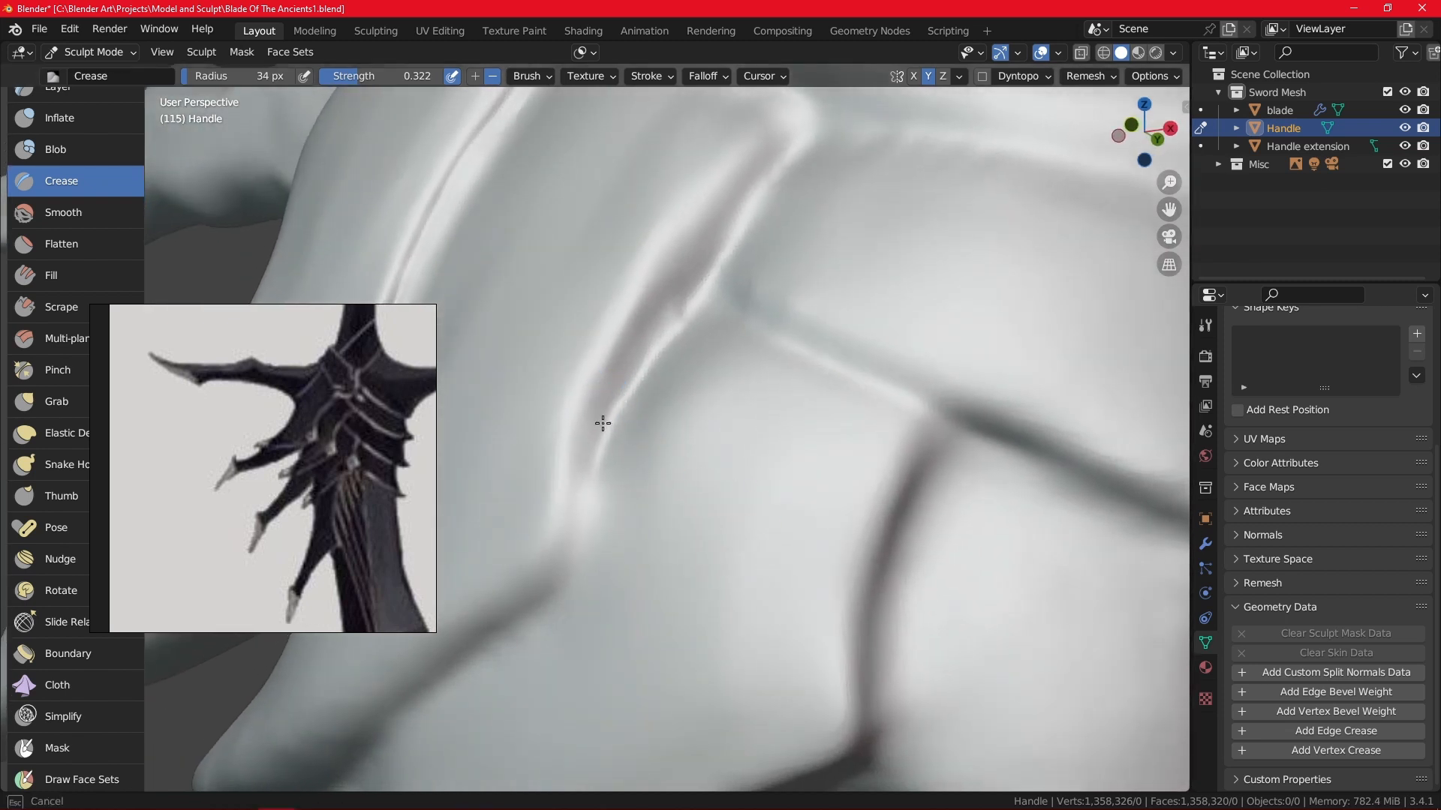
pyautogui.moveTo(591, 465); pyautogui.dragTo(579, 537)
# Carve a crease around the middle plate's corner and along its lower edge toward the plate's spike.
pyautogui.moveTo(579, 537); pyautogui.dragTo(871, 439, button='middle')
pyautogui.moveTo(773, 430); pyautogui.dragTo(780, 420)
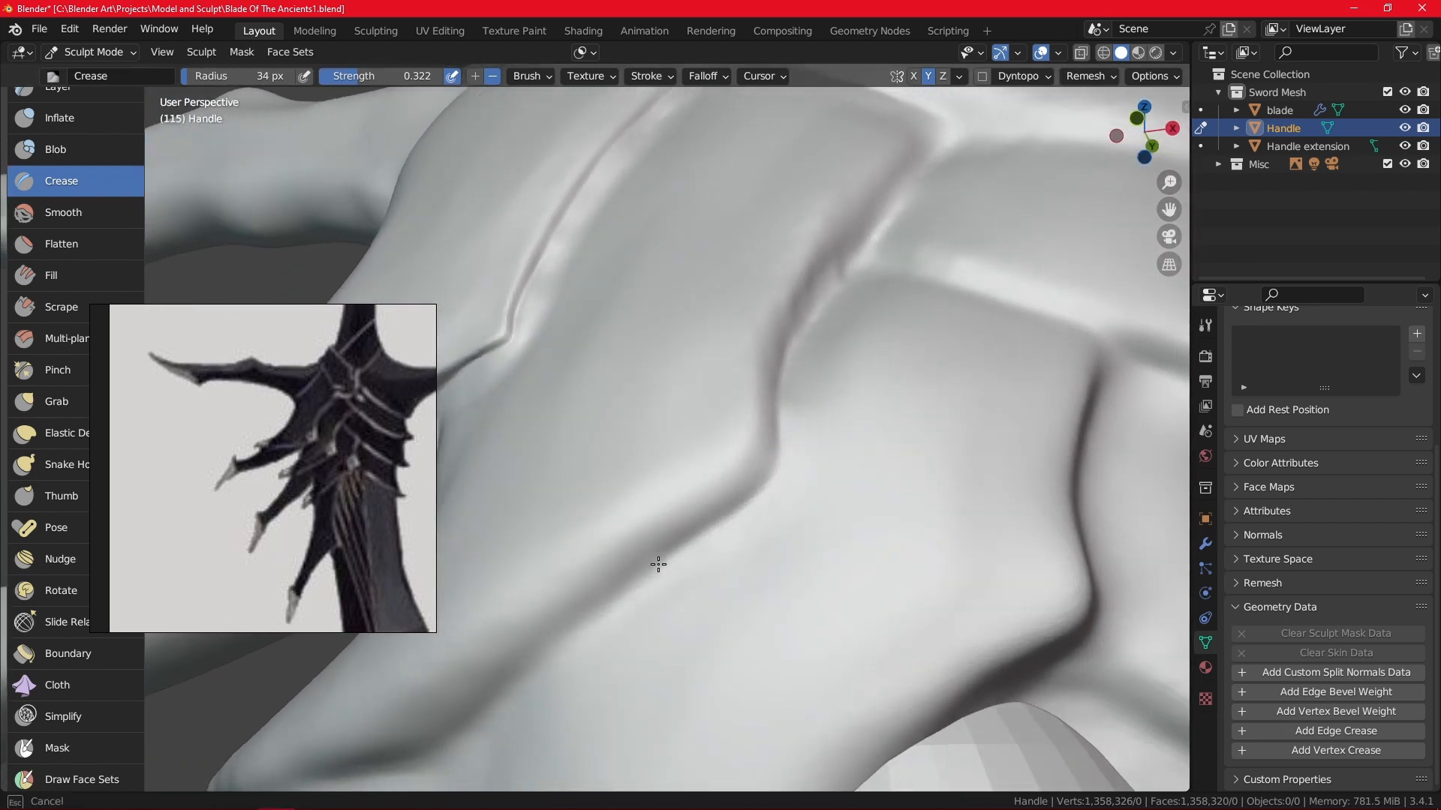
pyautogui.moveTo(659, 565); pyautogui.dragTo(660, 563)
pyautogui.moveTo(803, 531)
pyautogui.mouseDown(button='middle')
pyautogui.moveTo(923, 395)
pyautogui.moveTo(909, 365)
pyautogui.mouseUp(button='middle')
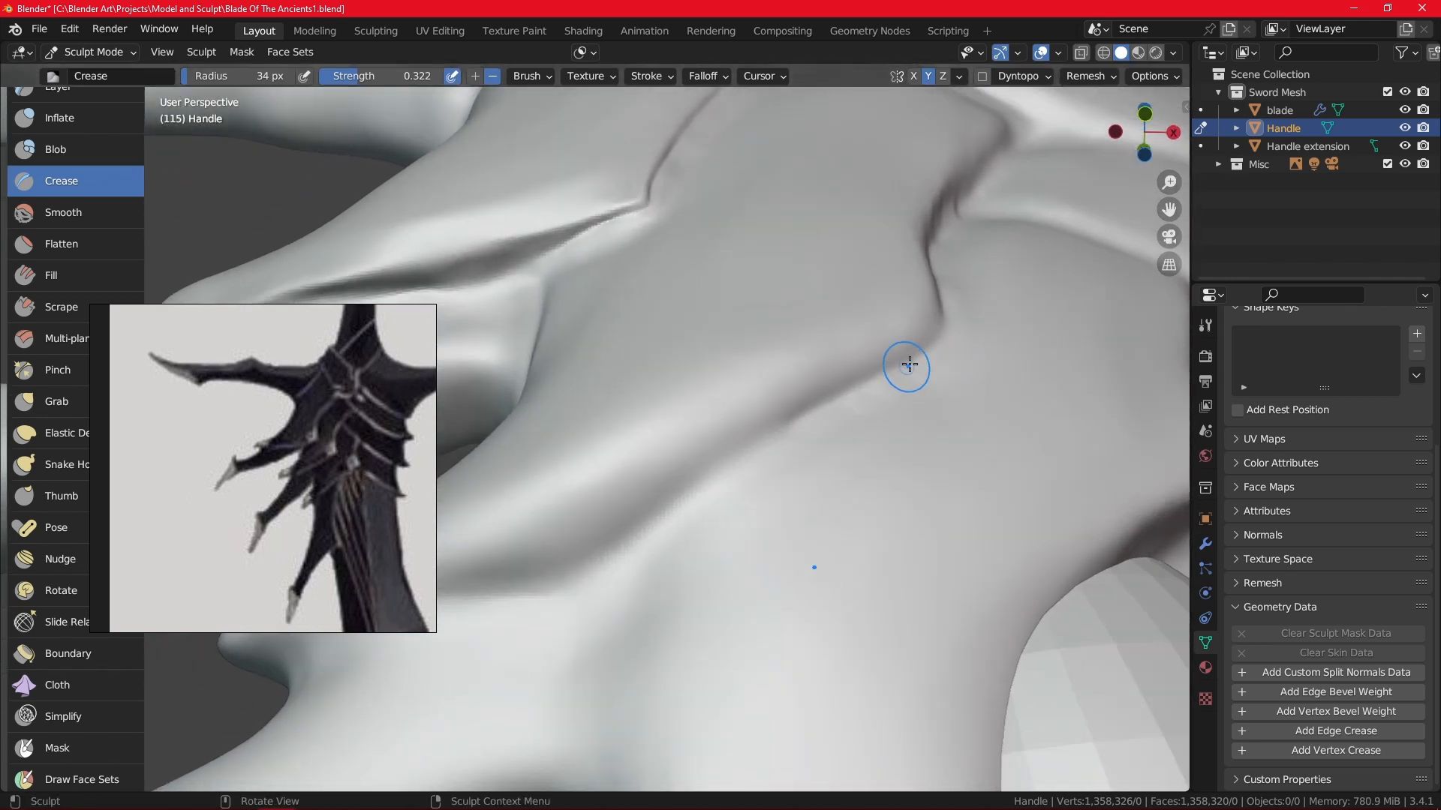
pyautogui.moveTo(909, 365); pyautogui.dragTo(851, 392)
pyautogui.moveTo(725, 475); pyautogui.dragTo(620, 558)
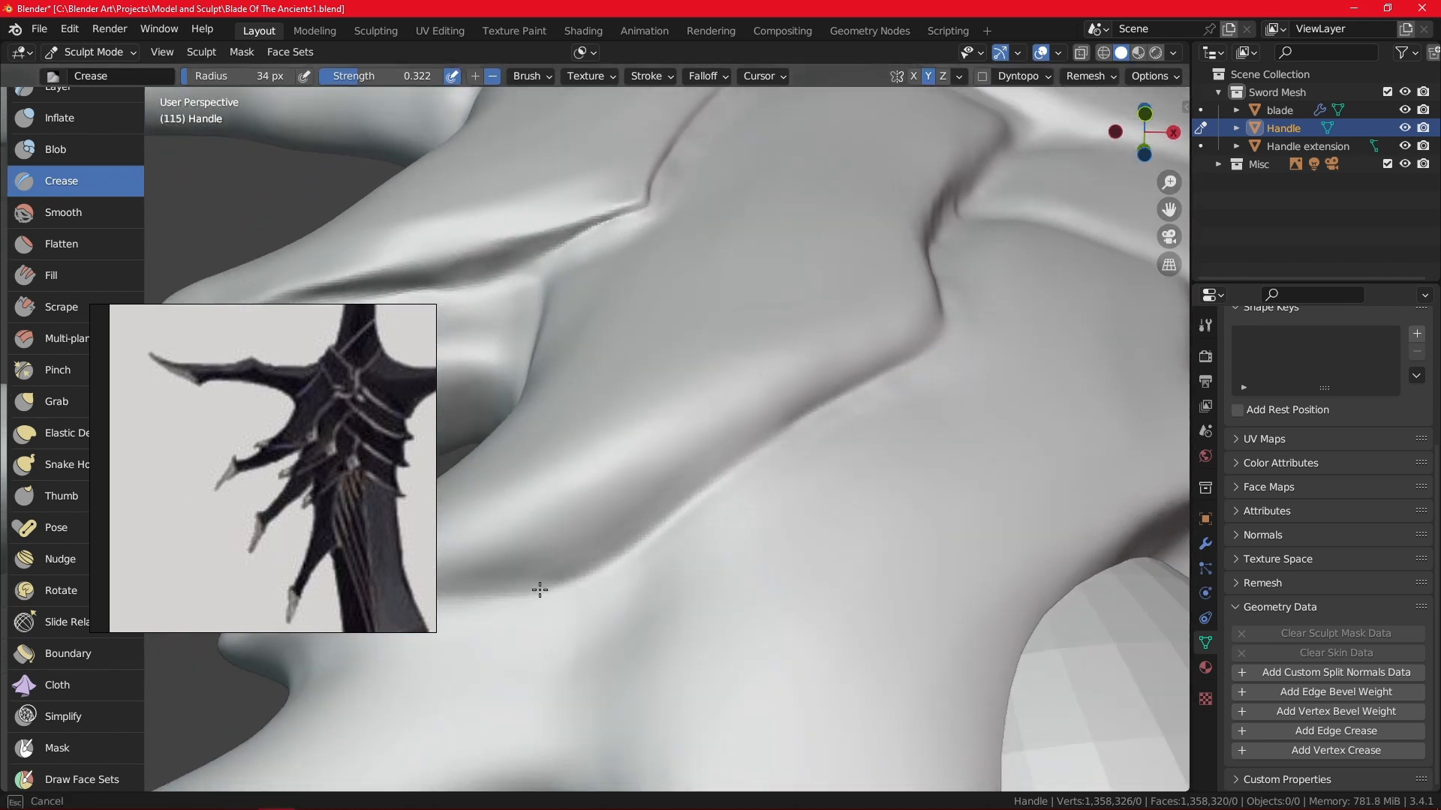
pyautogui.moveTo(539, 590); pyautogui.dragTo(552, 595)
# Extend the crease under the middle plate's lower edge out to the base of the spike's tip.
pyautogui.moveTo(572, 595)
pyautogui.mouseDown(button='middle')
pyautogui.moveTo(1004, 435)
pyautogui.moveTo(900, 488)
pyautogui.mouseUp(button='middle')
pyautogui.moveTo(900, 488); pyautogui.dragTo(865, 495)
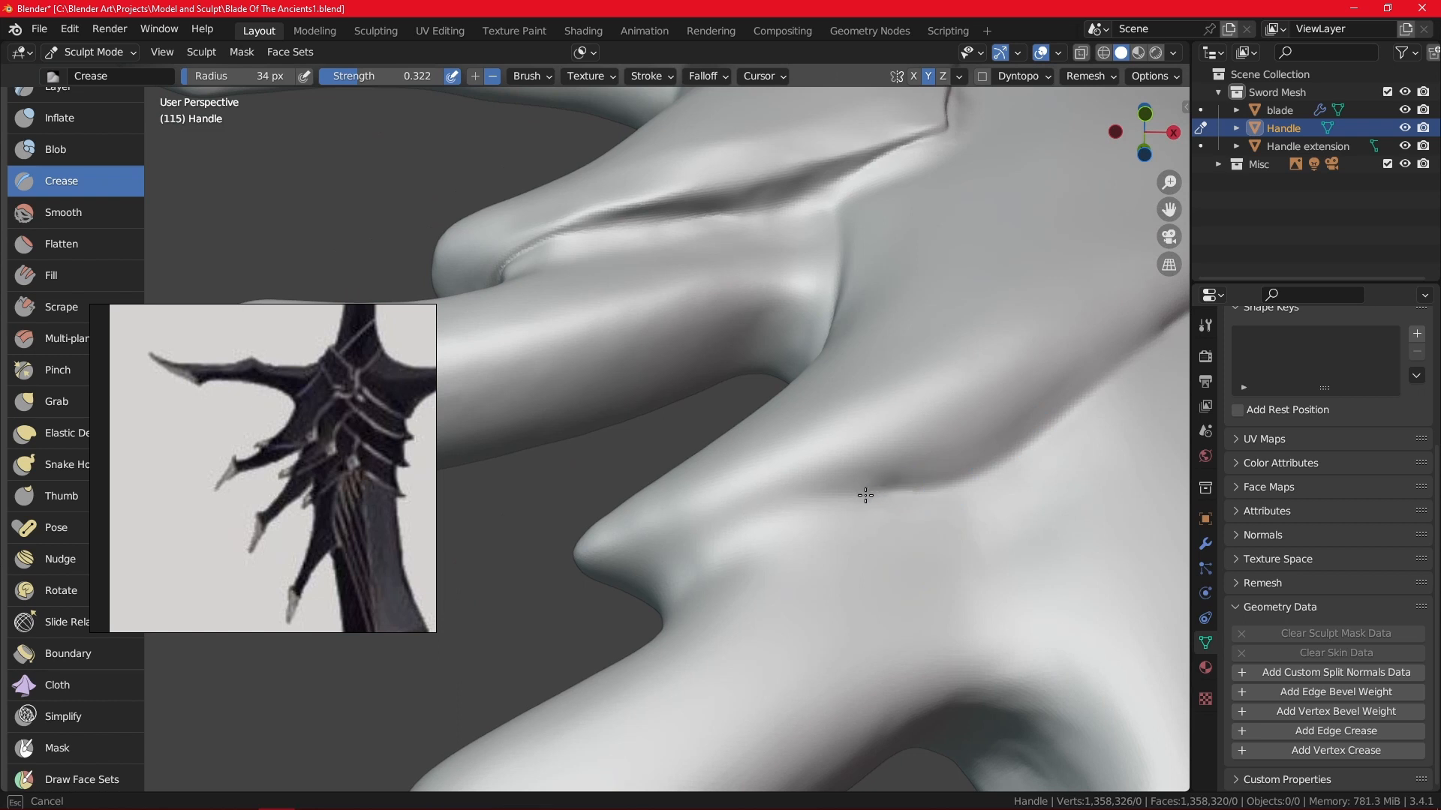
pyautogui.moveTo(653, 572); pyautogui.dragTo(664, 569)
pyautogui.moveTo(664, 568)
pyautogui.mouseDown(button='middle')
pyautogui.moveTo(875, 547)
pyautogui.moveTo(887, 498)
pyautogui.moveTo(910, 524)
pyautogui.mouseUp(button='middle')
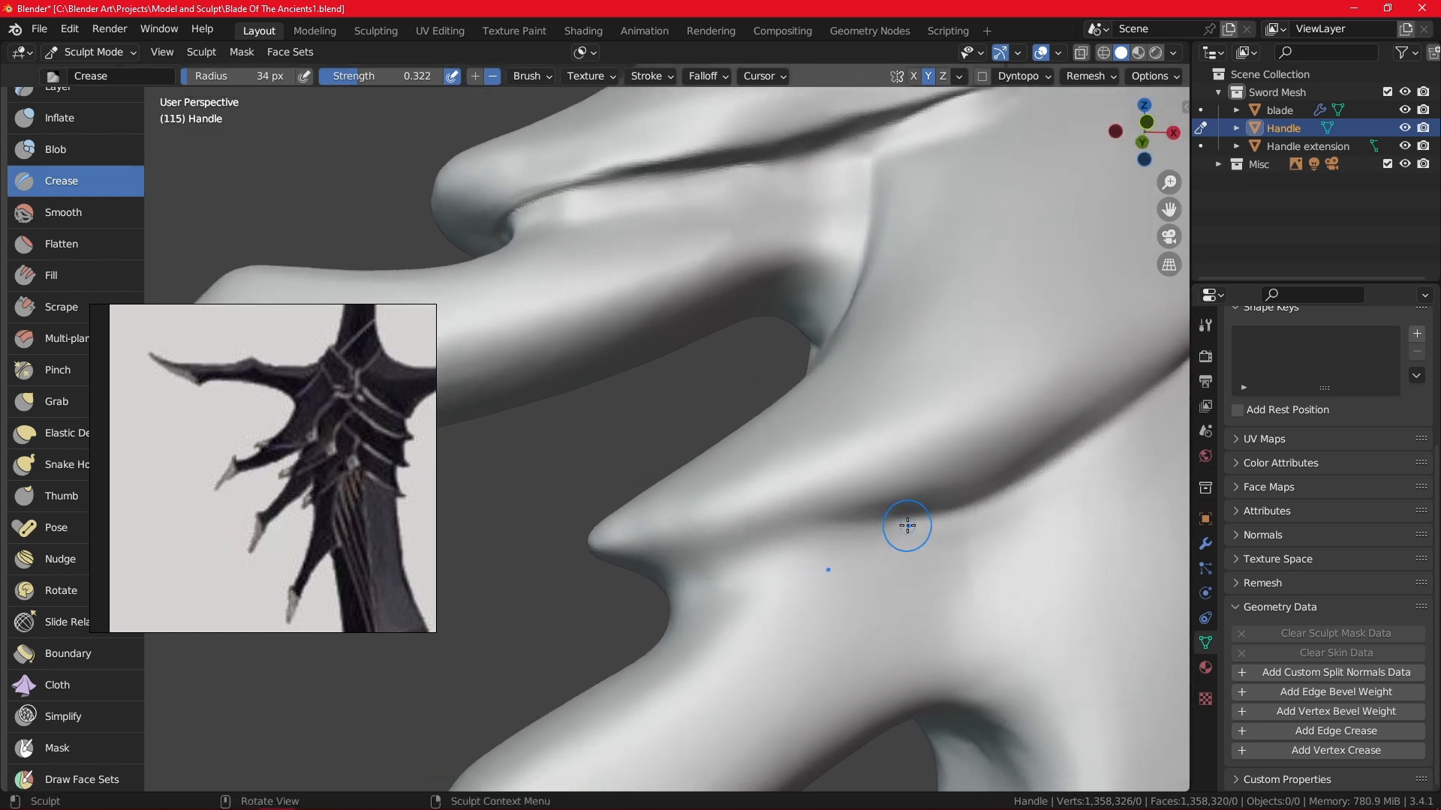
pyautogui.moveTo(911, 525); pyautogui.dragTo(850, 529)
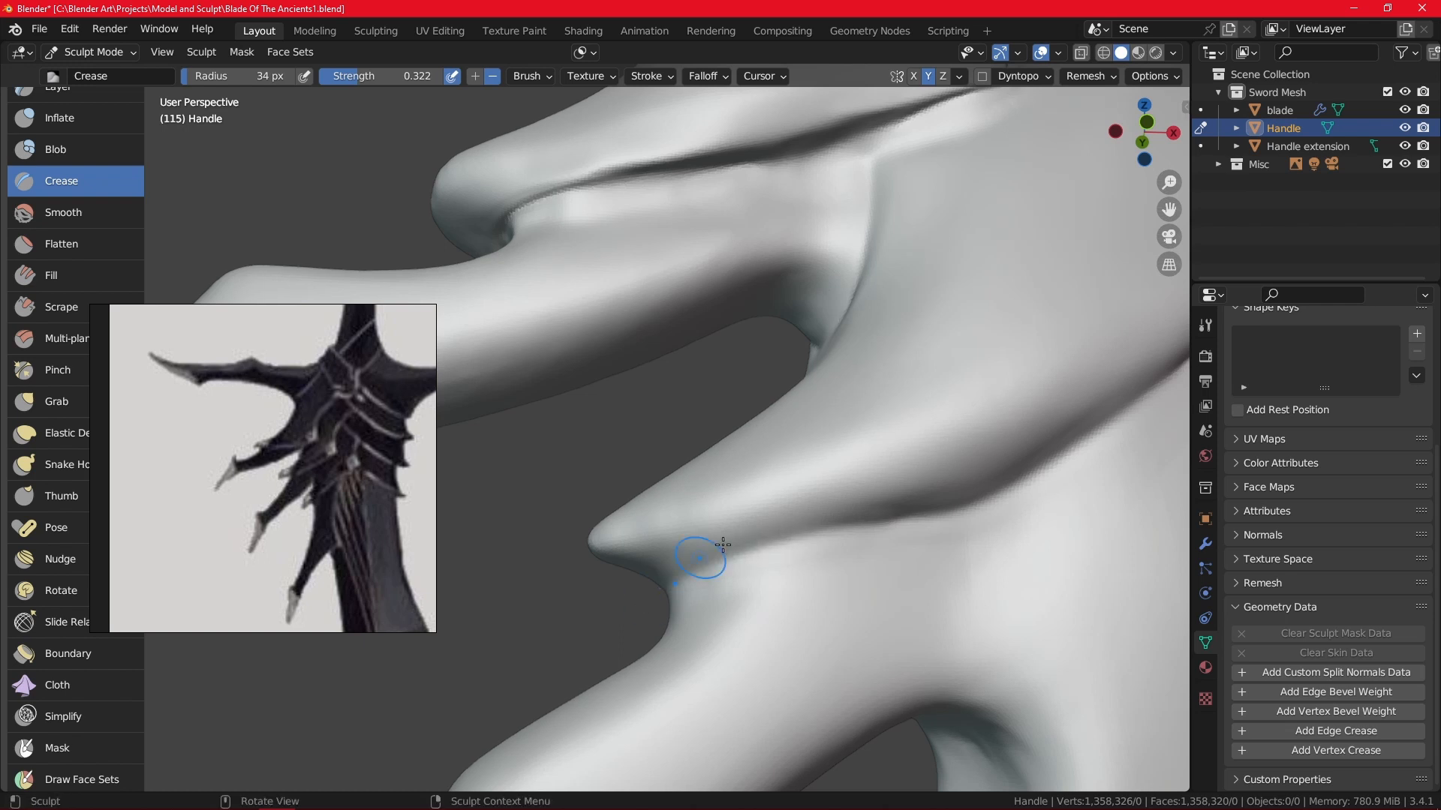
# Define the crease on the underside of the middle plate's spike, where it meets the spike below.
pyautogui.moveTo(724, 546); pyautogui.dragTo(945, 470, button='middle')
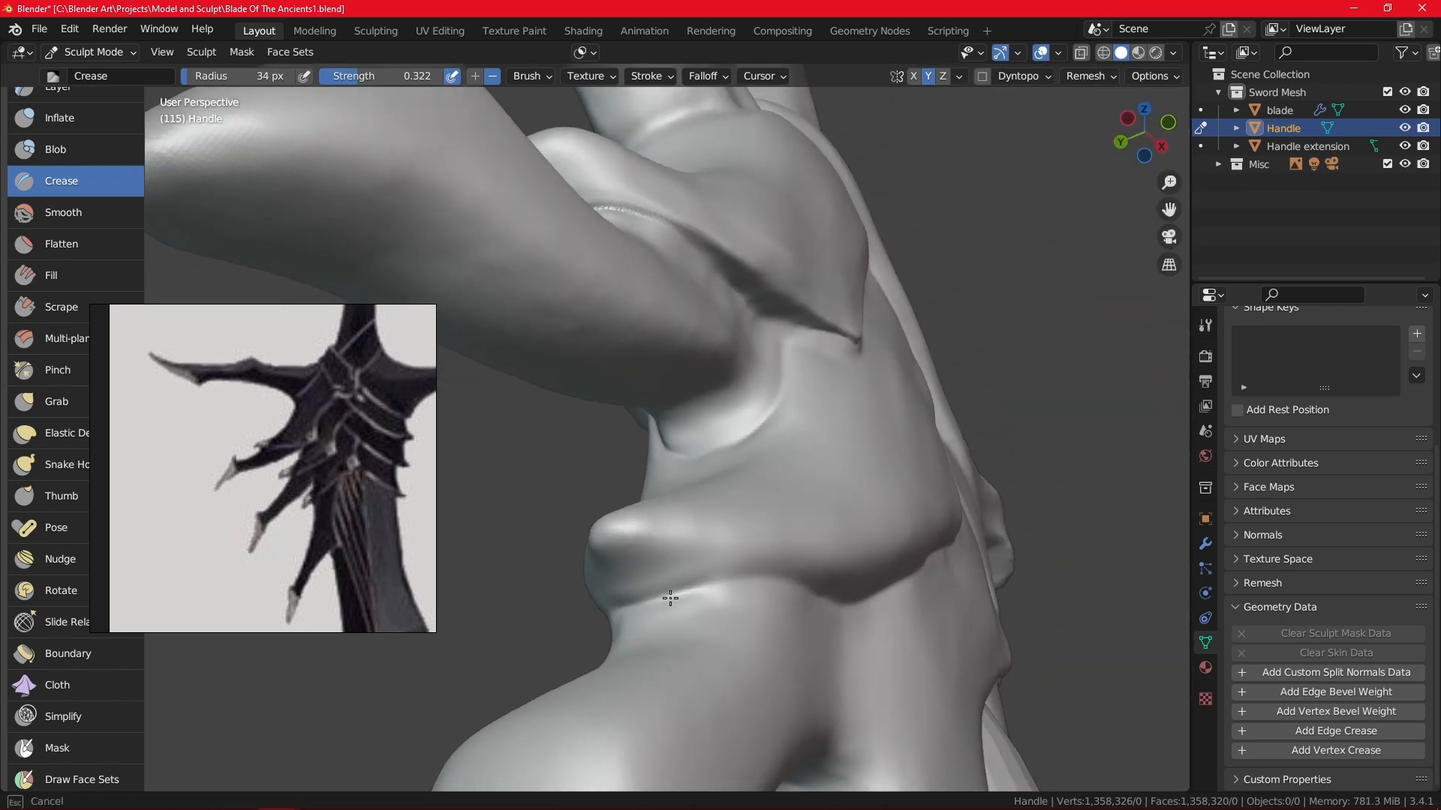
pyautogui.moveTo(670, 598); pyautogui.dragTo(740, 584)
pyautogui.moveTo(833, 538); pyautogui.dragTo(722, 561, button='middle')
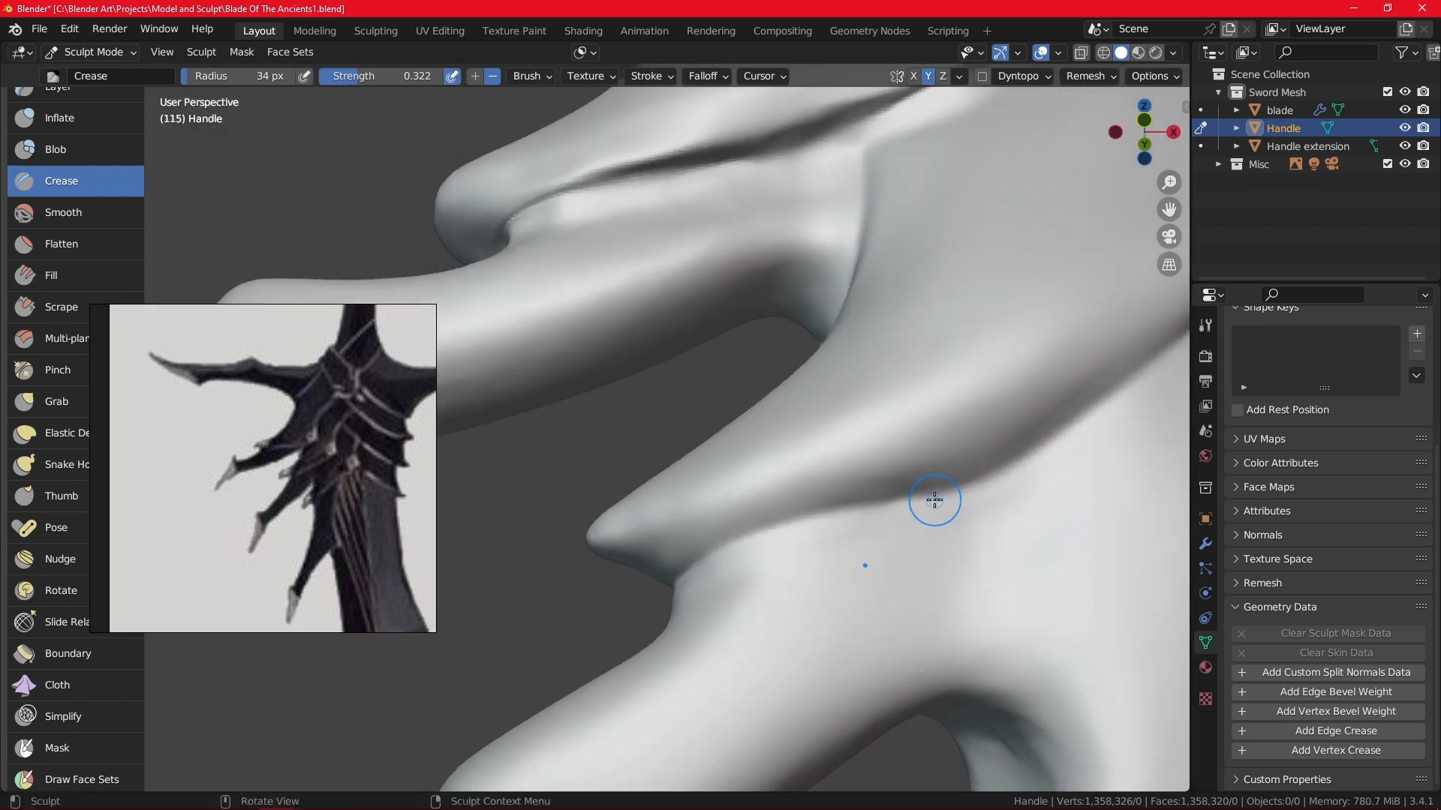
# Set the Crease brush radius to 47 px and sharpen the middle plate's inner edge from the diagonal band down to its corner.
pyautogui.keyDown('shift'); pyautogui.moveTo(1047, 358); pyautogui.dragTo(863, 651, button='middle'); pyautogui.keyUp('shift')
pyautogui.moveTo(863, 651); pyautogui.dragTo(848, 638, button='middle')
pyautogui.scroll(4, 881, 418)
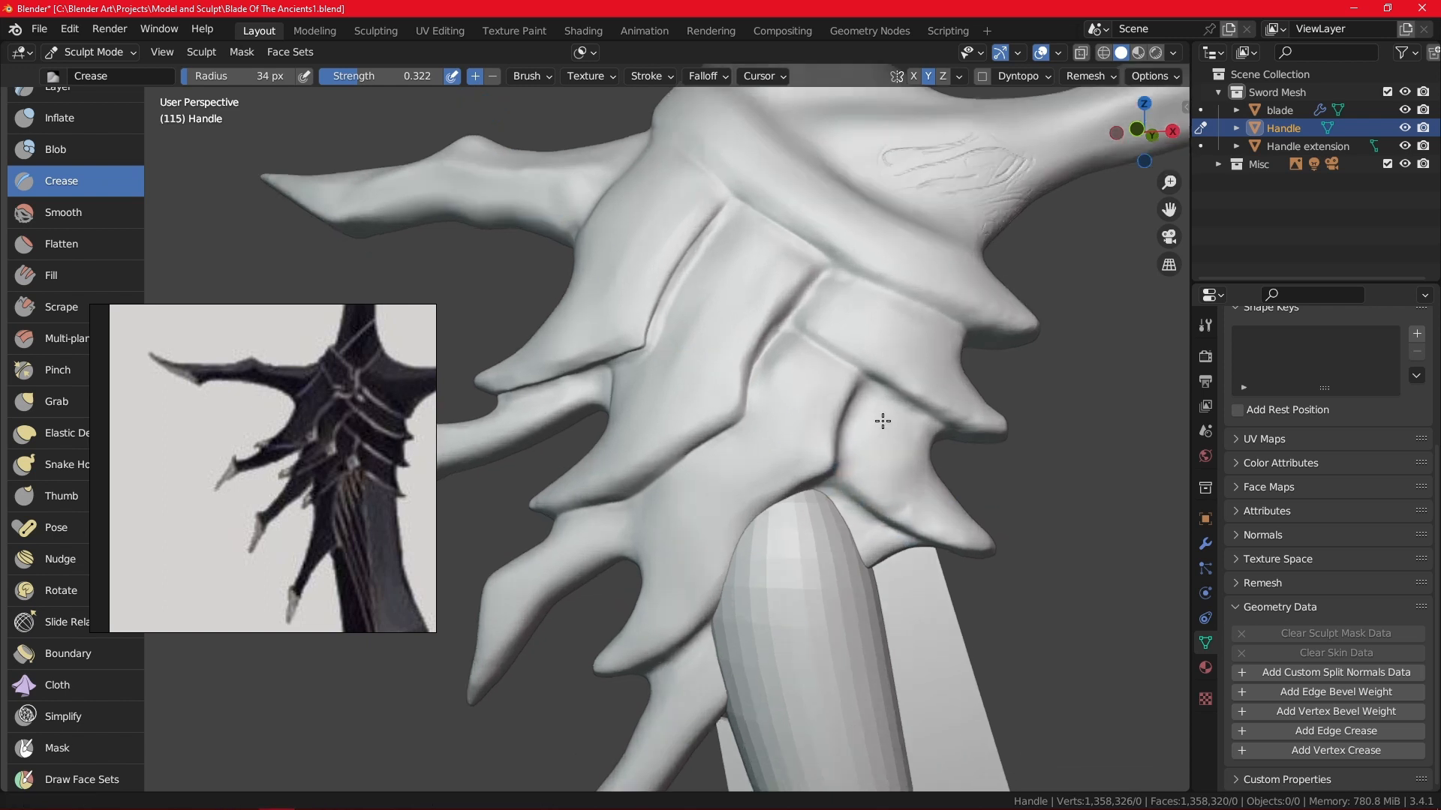
pyautogui.scroll(4, 794, 582)
pyautogui.press('f')
pyautogui.click(846, 547)
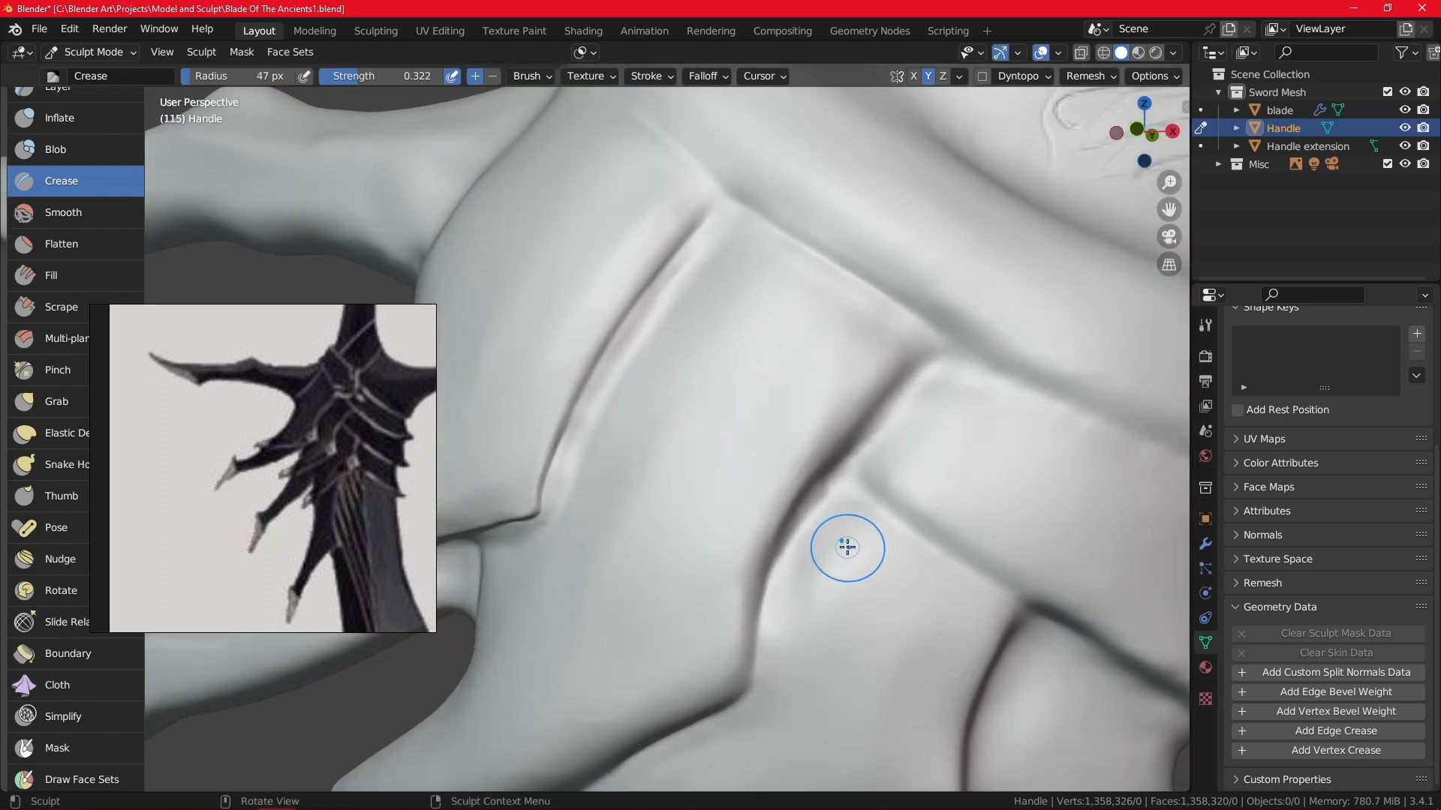
pyautogui.moveTo(870, 380); pyautogui.dragTo(757, 564)
pyautogui.moveTo(736, 694); pyautogui.dragTo(730, 697)
pyautogui.moveTo(758, 550); pyautogui.dragTo(914, 357)
# Sharpen the middle plate's lower edge from its corner out to the spike tip, including the bend near the spike's base.
pyautogui.moveTo(877, 614)
pyautogui.keyDown('shift'); pyautogui.mouseDown(button='middle')
pyautogui.moveTo(902, 559)
pyautogui.moveTo(1017, 428)
pyautogui.moveTo(1051, 315)
pyautogui.mouseUp(button='middle'); pyautogui.keyUp('shift')
pyautogui.moveTo(1050, 315)
pyautogui.mouseDown()
pyautogui.moveTo(1064, 322)
pyautogui.moveTo(909, 440)
pyautogui.moveTo(1045, 343)
pyautogui.moveTo(911, 437)
pyautogui.mouseUp()
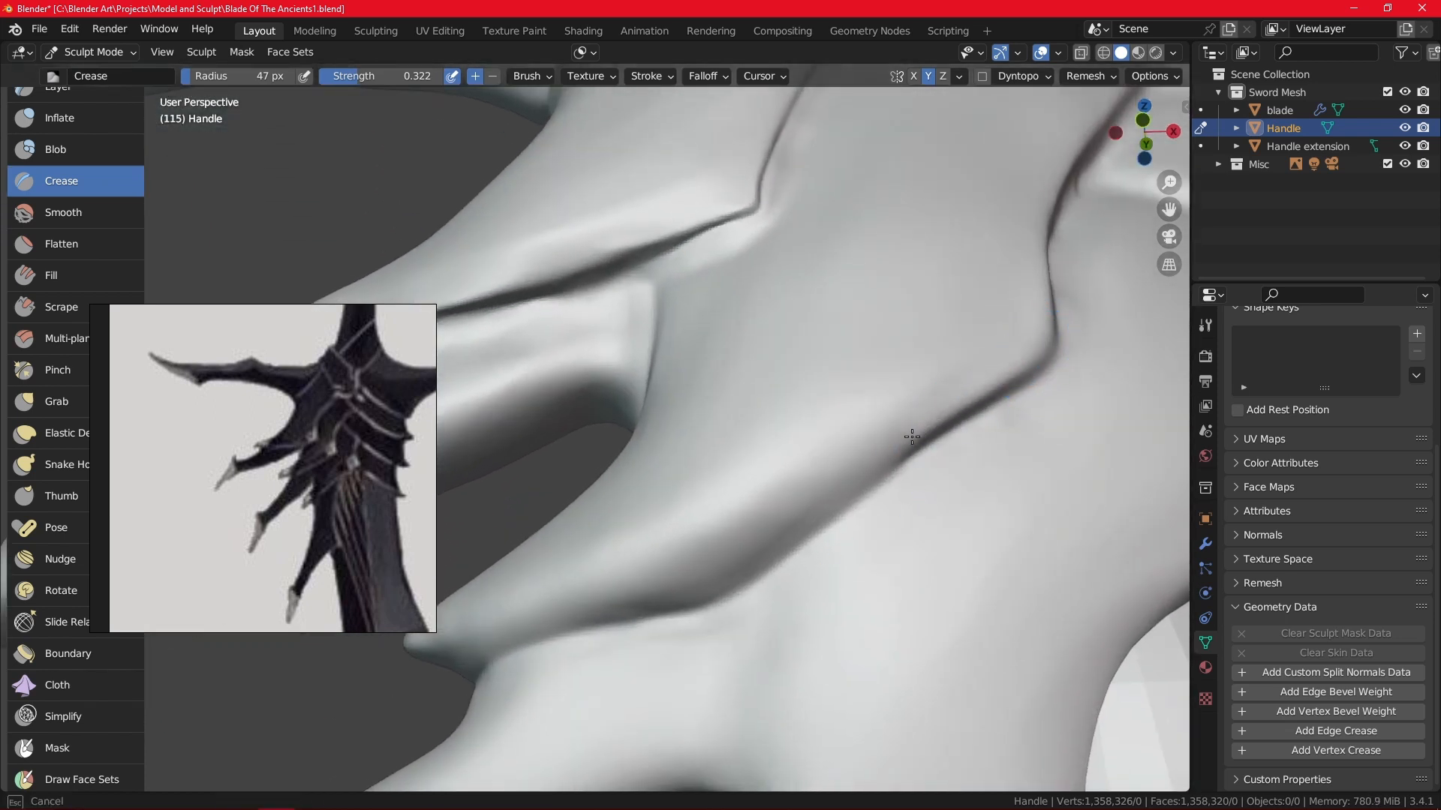
pyautogui.moveTo(820, 495)
pyautogui.mouseDown()
pyautogui.moveTo(739, 562)
pyautogui.moveTo(661, 595)
pyautogui.moveTo(553, 605)
pyautogui.moveTo(416, 647)
pyautogui.mouseUp()
pyautogui.moveTo(787, 611); pyautogui.dragTo(991, 290, button='middle')
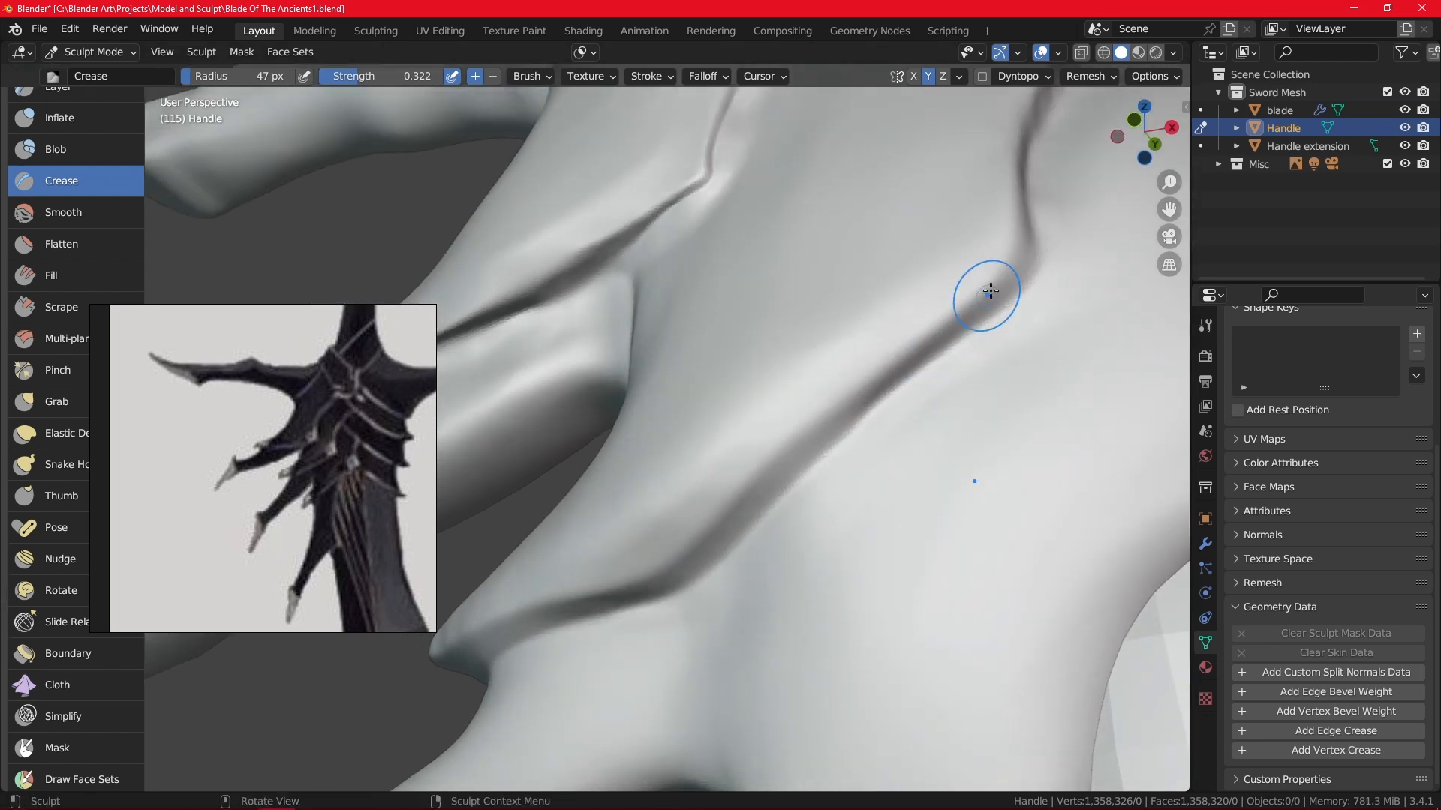
pyautogui.moveTo(717, 510); pyautogui.dragTo(666, 598)
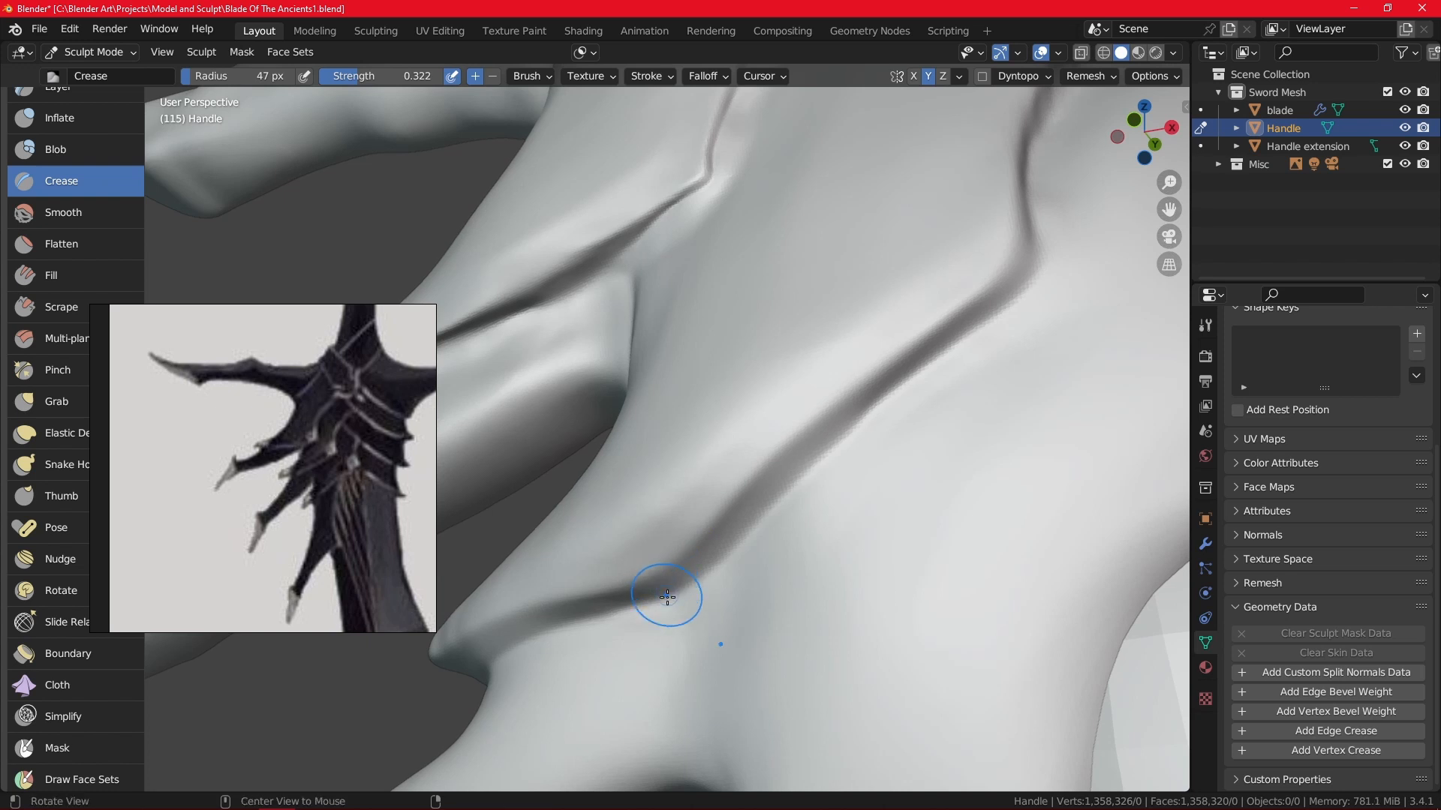
pyautogui.moveTo(666, 598)
pyautogui.mouseDown(button='middle')
pyautogui.moveTo(779, 666)
pyautogui.moveTo(888, 569)
pyautogui.moveTo(929, 561)
pyautogui.moveTo(908, 517)
pyautogui.mouseUp(button='middle')
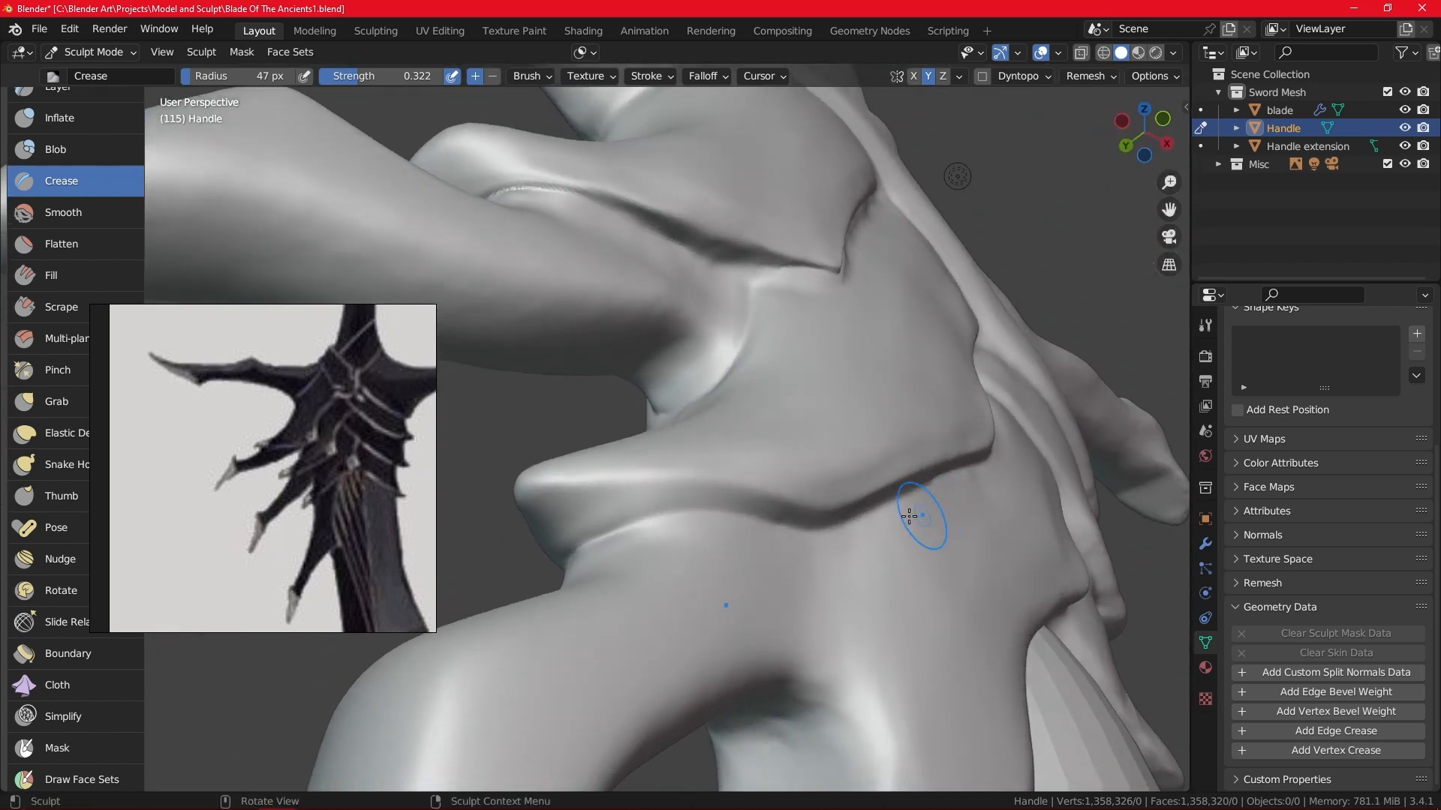
pyautogui.moveTo(812, 513); pyautogui.dragTo(746, 490)
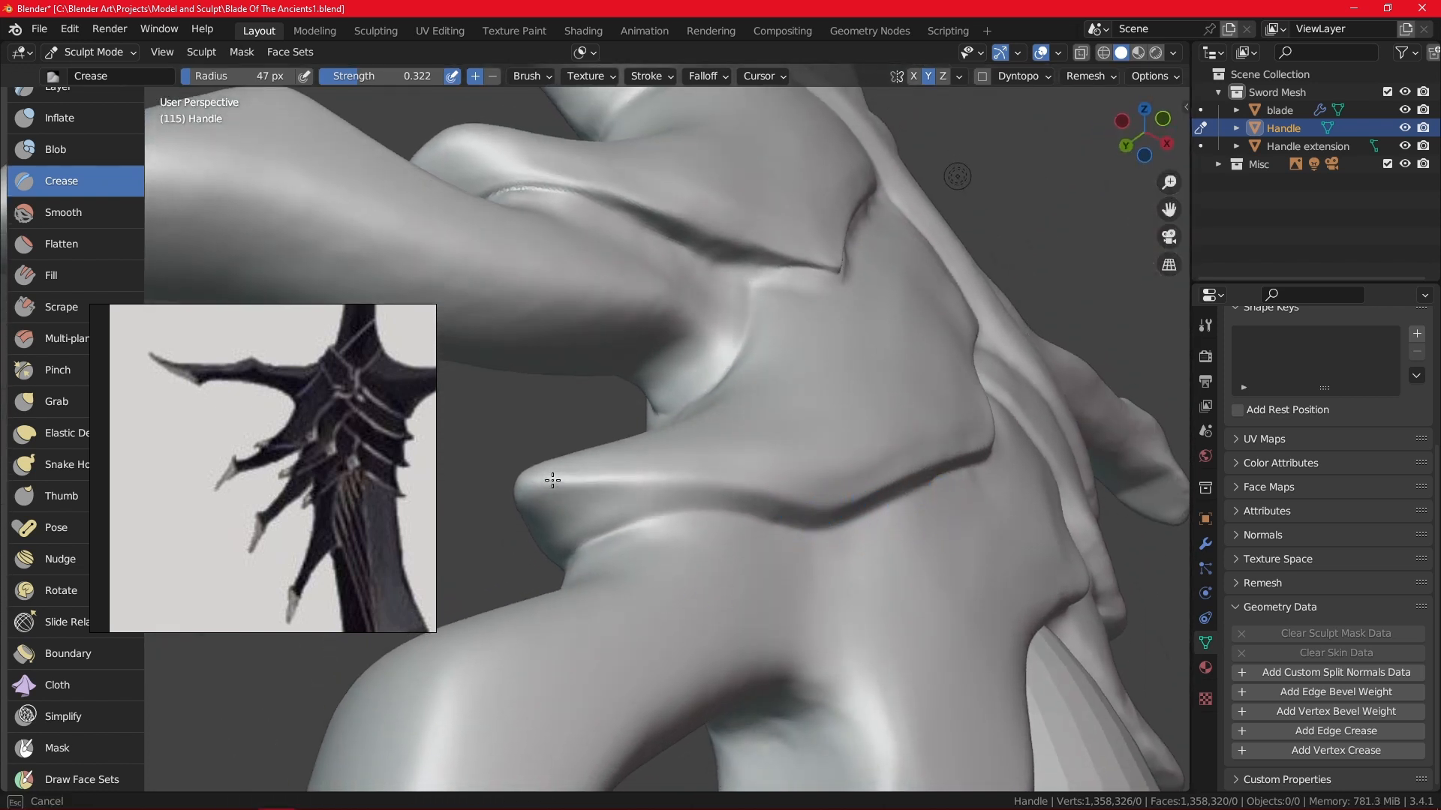
# Examine the sharpened edges of the middle plate and its neighbouring plates from several angles.
pyautogui.moveTo(694, 369); pyautogui.dragTo(888, 515, button='middle')
pyautogui.moveTo(949, 413)
pyautogui.mouseDown(button='middle')
pyautogui.moveTo(920, 653)
pyautogui.moveTo(1006, 733)
pyautogui.moveTo(914, 420)
pyautogui.mouseUp(button='middle')
pyautogui.keyDown('alt'); pyautogui.moveTo(941, 439); pyautogui.dragTo(903, 362); pyautogui.keyUp('alt')
pyautogui.moveTo(925, 415)
pyautogui.keyDown('ctrl'); pyautogui.keyDown('alt'); pyautogui.mouseDown()
pyautogui.moveTo(939, 340)
pyautogui.moveTo(908, 406)
pyautogui.mouseUp(); pyautogui.keyUp('alt'); pyautogui.keyUp('ctrl')
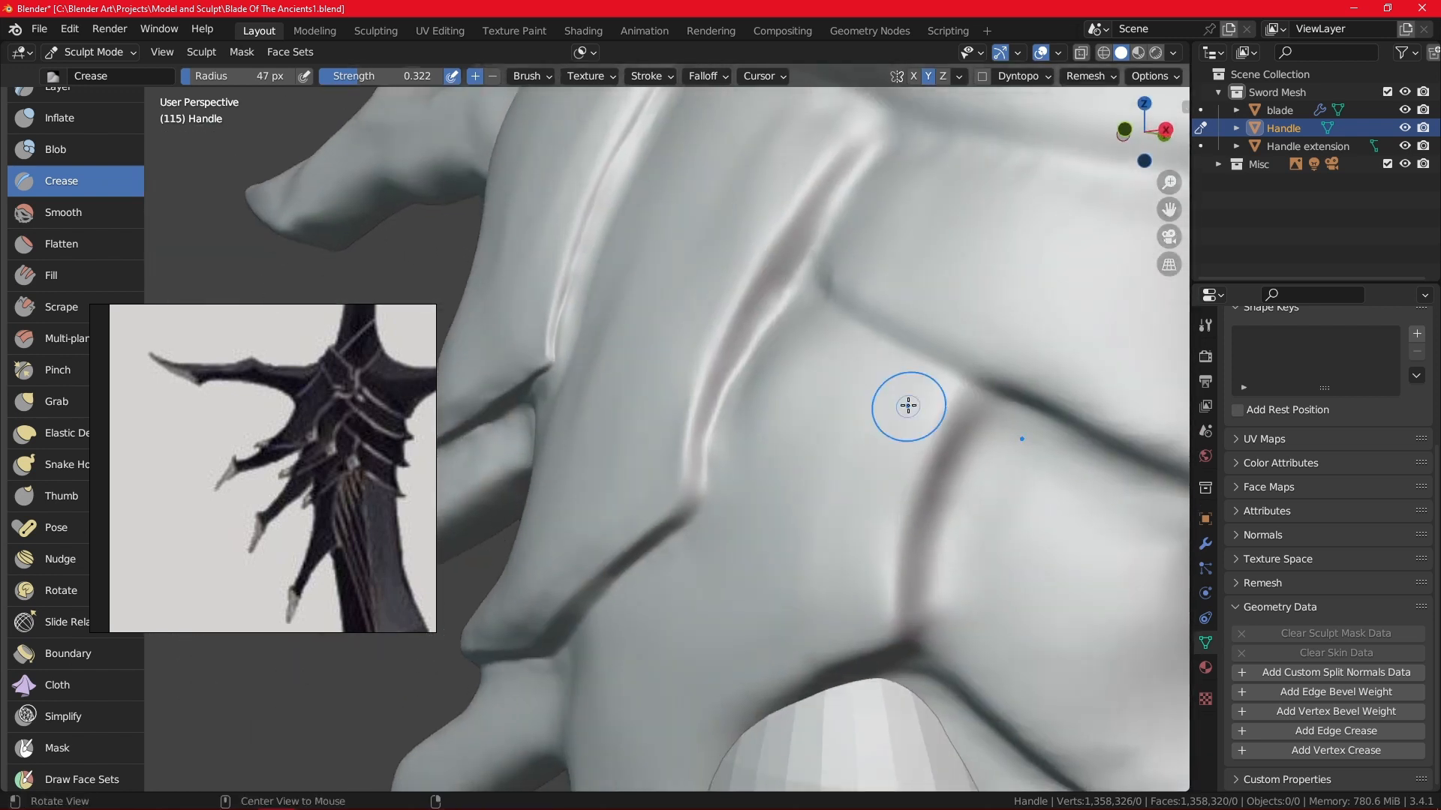
pyautogui.keyDown('ctrl'); pyautogui.keyDown('alt'); pyautogui.moveTo(925, 297); pyautogui.dragTo(986, 319); pyautogui.keyUp('alt'); pyautogui.keyUp('ctrl')
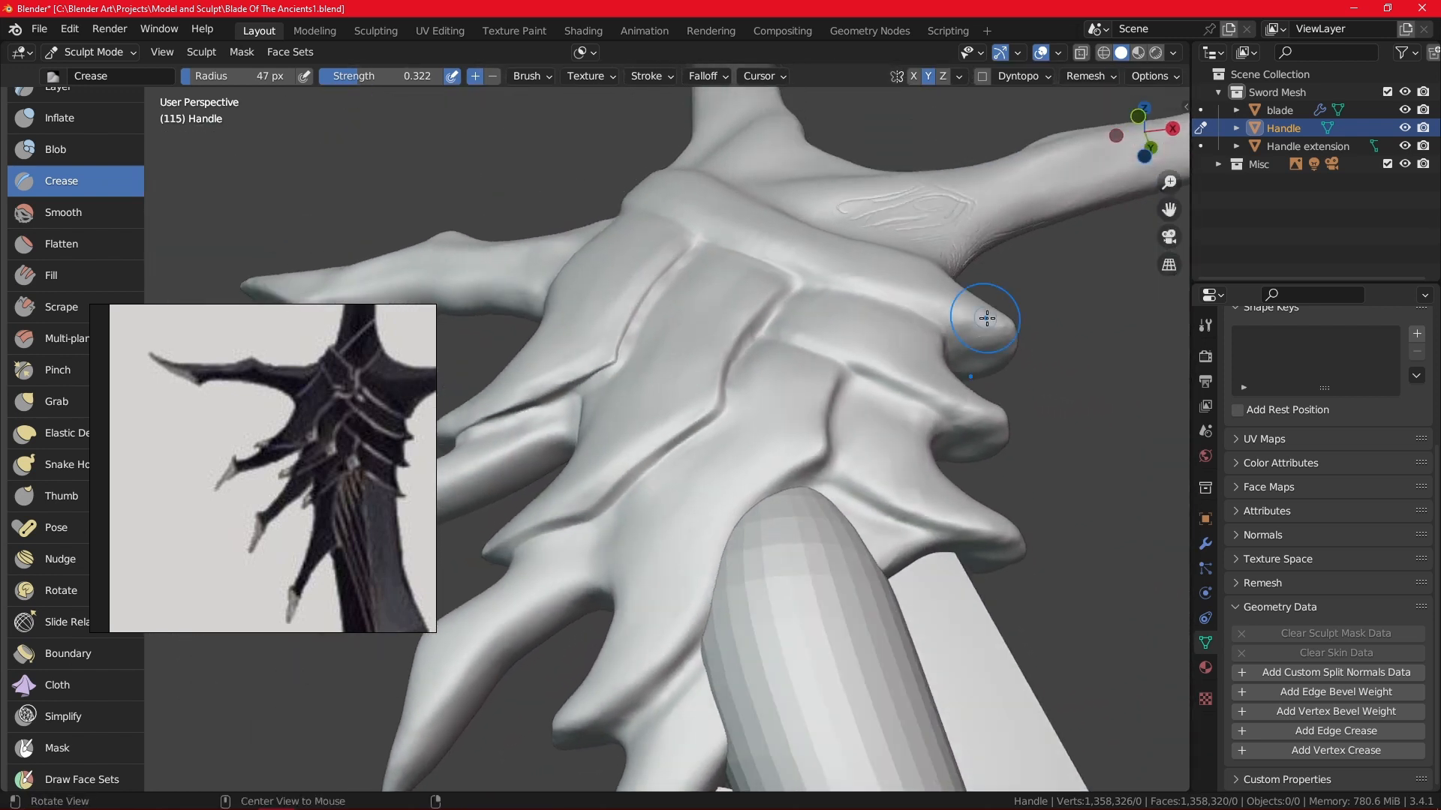
pyautogui.keyDown('alt'); pyautogui.keyDown('shift'); pyautogui.moveTo(931, 433); pyautogui.dragTo(861, 527); pyautogui.keyUp('shift'); pyautogui.keyUp('alt')
pyautogui.moveTo(758, 548)
pyautogui.keyDown('ctrl'); pyautogui.keyDown('alt'); pyautogui.mouseDown()
pyautogui.moveTo(743, 499)
pyautogui.moveTo(773, 420)
pyautogui.mouseUp(); pyautogui.keyUp('alt'); pyautogui.keyUp('ctrl')
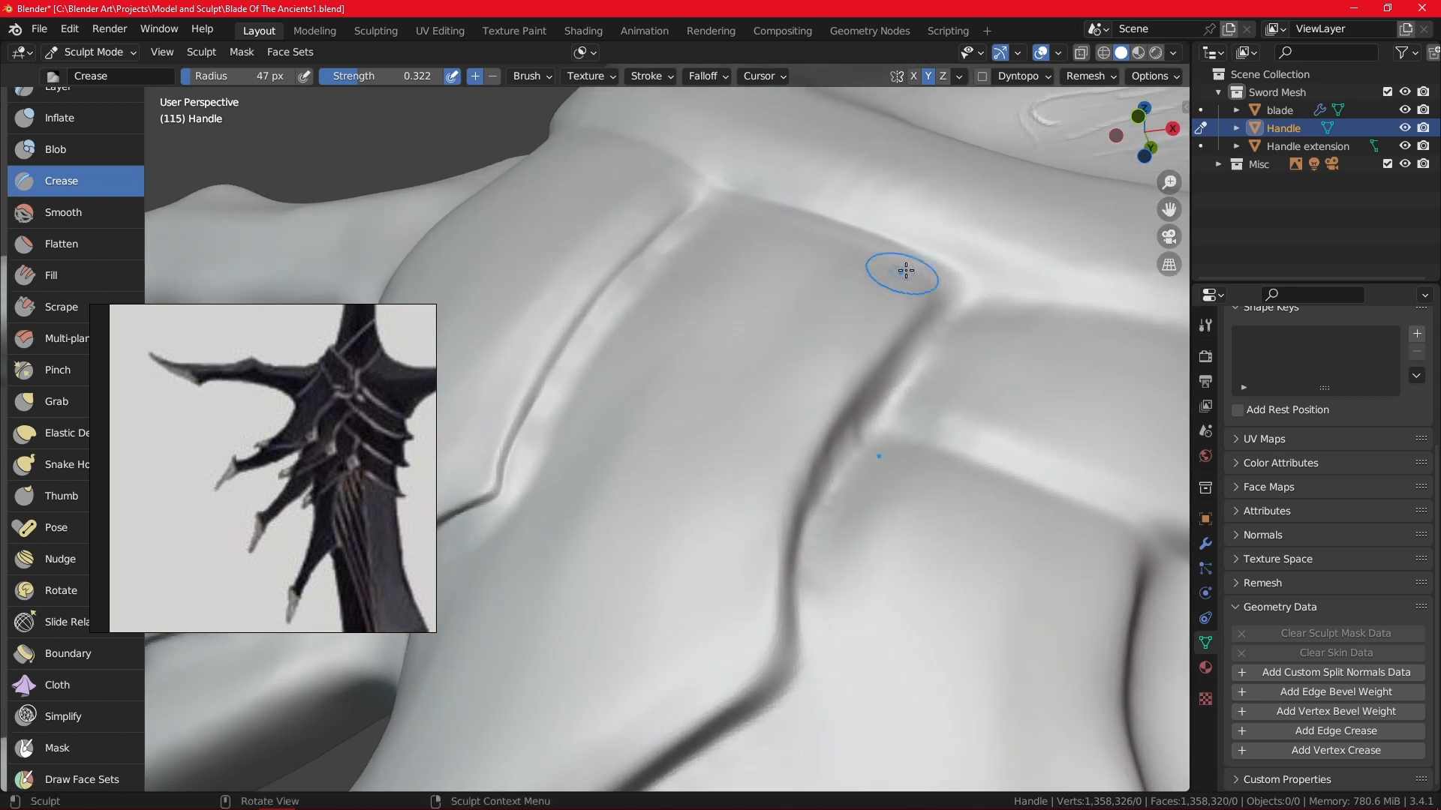
# Sharpen the next lower plate's inner edge and corner, continuing along its lower edge out to its spike tip.
pyautogui.keyDown('alt'); pyautogui.keyDown('shift'); pyautogui.moveTo(784, 622); pyautogui.dragTo(819, 213); pyautogui.keyUp('shift'); pyautogui.keyUp('alt')
pyautogui.moveTo(858, 330)
pyautogui.keyDown('alt'); pyautogui.mouseDown()
pyautogui.moveTo(958, 364)
pyautogui.moveTo(1072, 351)
pyautogui.moveTo(1094, 292)
pyautogui.moveTo(1112, 296)
pyautogui.moveTo(969, 252)
pyautogui.moveTo(856, 315)
pyautogui.moveTo(788, 466)
pyautogui.moveTo(817, 541)
pyautogui.moveTo(792, 581)
pyautogui.moveTo(772, 579)
pyautogui.moveTo(843, 375)
pyautogui.moveTo(833, 223)
pyautogui.mouseUp(); pyautogui.keyUp('alt')
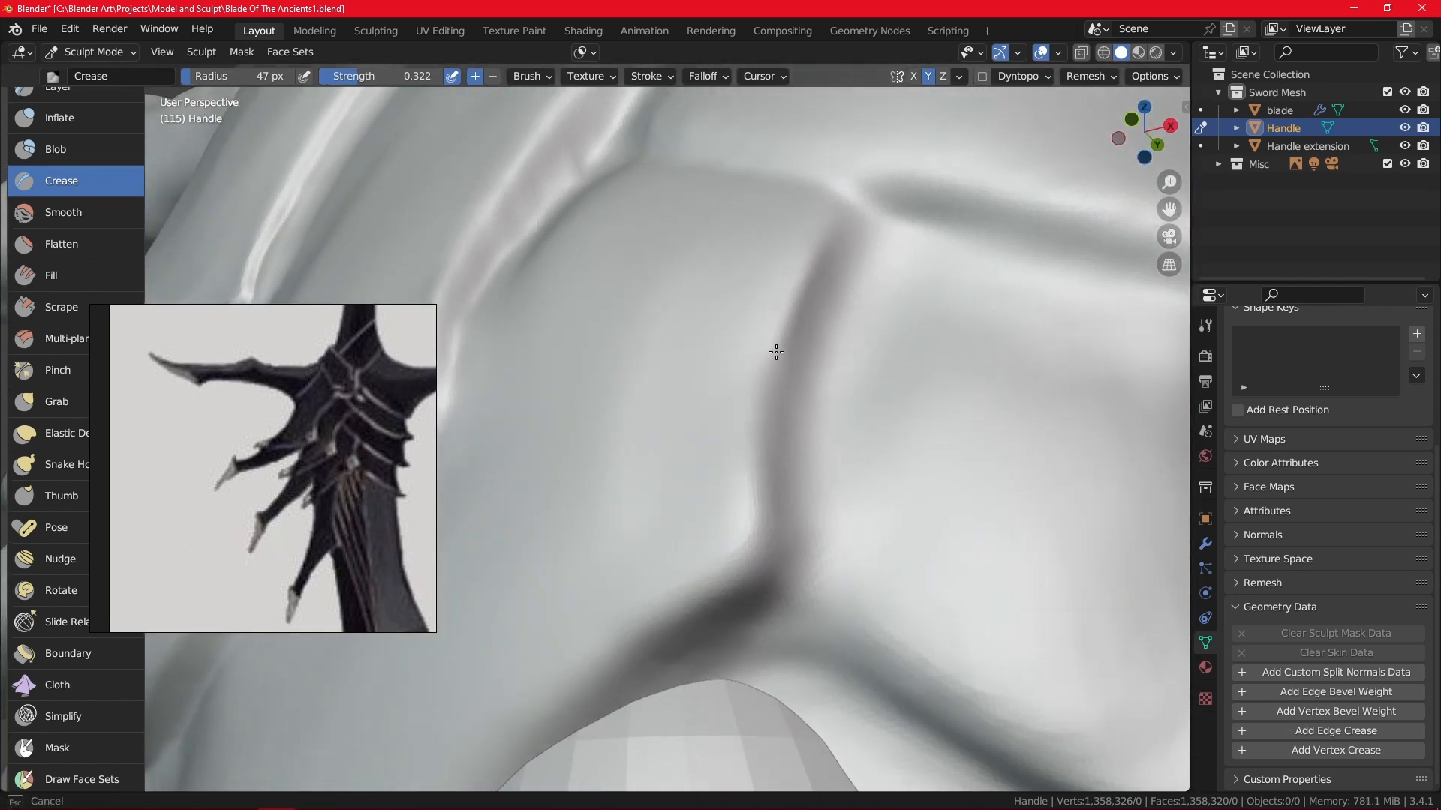
pyautogui.moveTo(760, 559); pyautogui.dragTo(574, 715)
pyautogui.moveTo(699, 547)
pyautogui.keyDown('ctrl'); pyautogui.keyDown('alt'); pyautogui.mouseDown()
pyautogui.moveTo(753, 601)
pyautogui.moveTo(773, 583)
pyautogui.moveTo(772, 402)
pyautogui.moveTo(743, 392)
pyautogui.mouseUp(); pyautogui.keyUp('alt'); pyautogui.keyUp('ctrl')
pyautogui.moveTo(638, 527); pyautogui.dragTo(613, 602)
pyautogui.moveTo(722, 417)
pyautogui.mouseDown()
pyautogui.moveTo(673, 463)
pyautogui.moveTo(614, 620)
pyautogui.mouseUp()
pyautogui.keyDown('alt'); pyautogui.keyDown('shift'); pyautogui.moveTo(695, 576); pyautogui.dragTo(823, 476); pyautogui.keyUp('shift'); pyautogui.keyUp('alt')
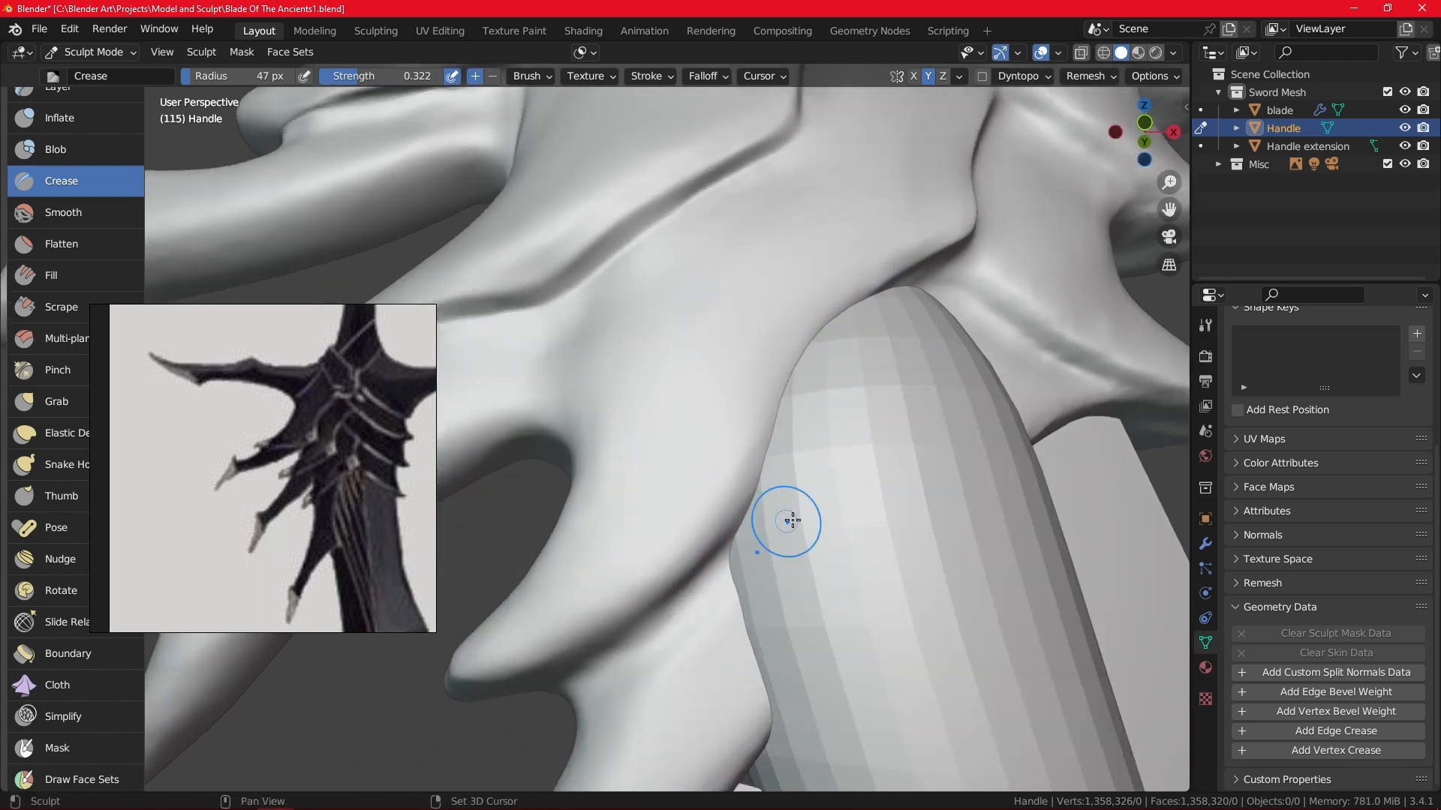
pyautogui.keyDown('shift'); pyautogui.moveTo(863, 518); pyautogui.dragTo(890, 421, button='middle'); pyautogui.keyUp('shift')
pyautogui.moveTo(831, 333)
pyautogui.mouseDown()
pyautogui.moveTo(649, 469)
pyautogui.moveTo(499, 518)
pyautogui.mouseUp()
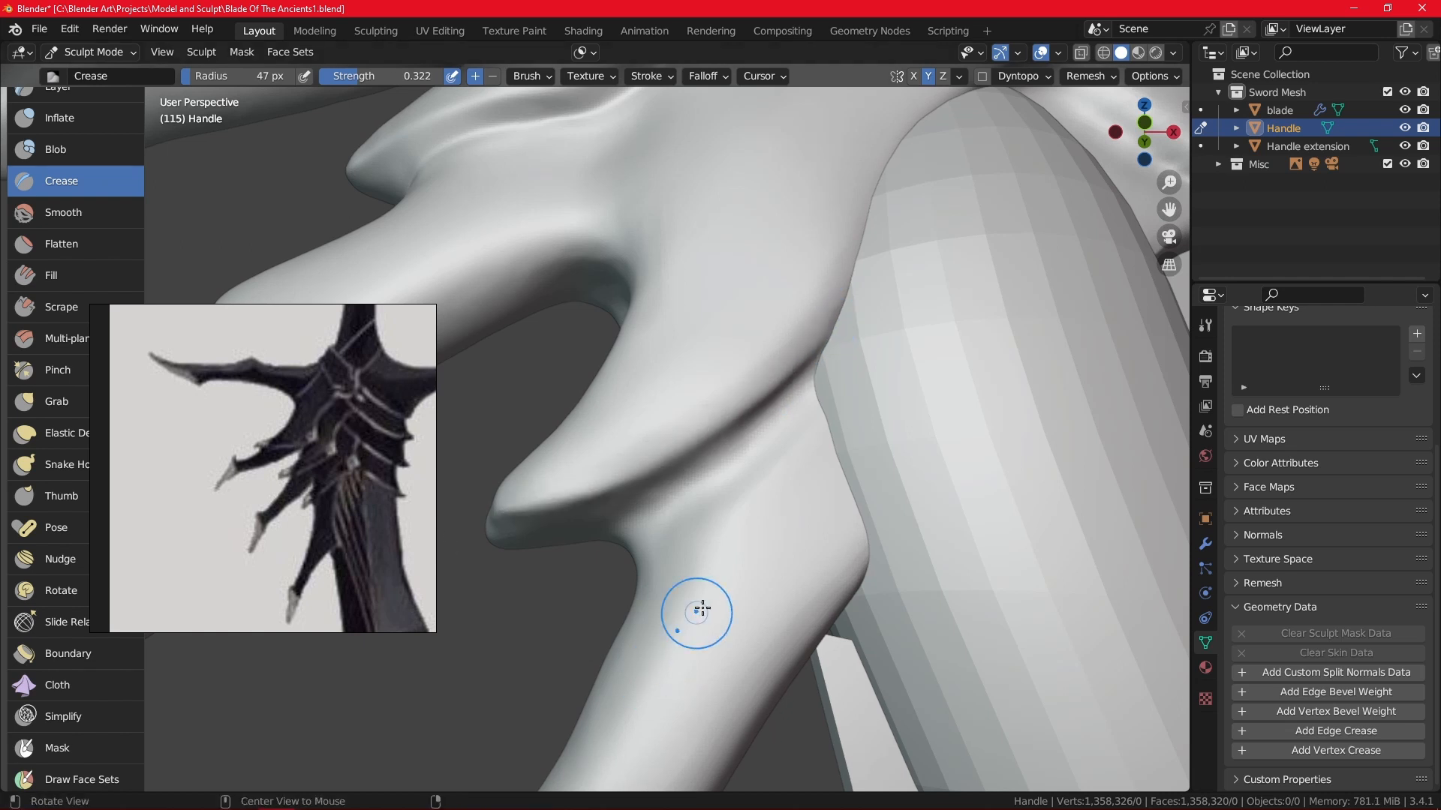
# Carve the crease beneath the lower plate's spike, from beside the handle extension to the hollow under the spike.
pyautogui.moveTo(745, 592); pyautogui.dragTo(855, 532, button='middle')
pyautogui.scroll(-4, 790, 501)
pyautogui.scroll(5, 934, 390)
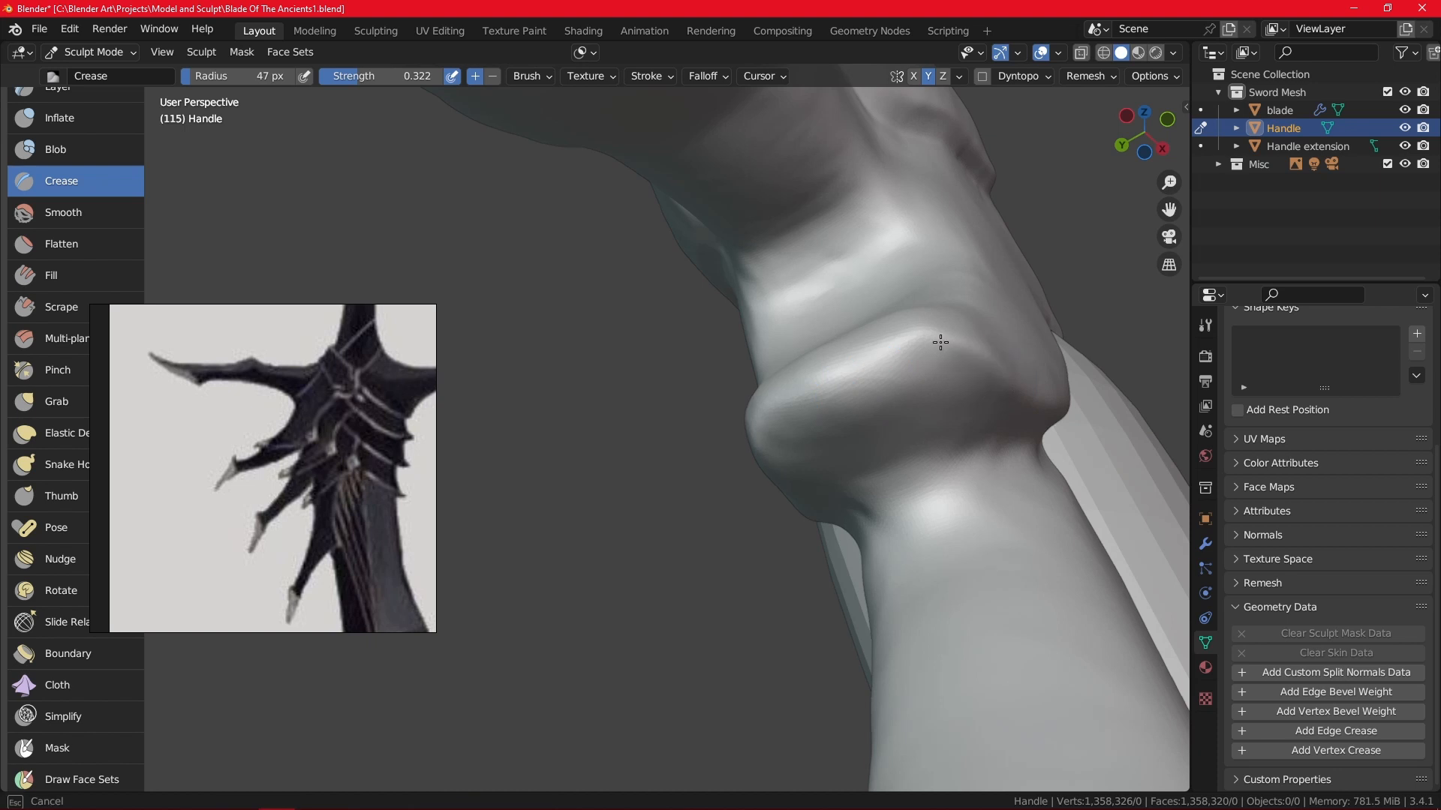
pyautogui.keyDown('alt'); pyautogui.moveTo(1010, 338); pyautogui.dragTo(919, 367); pyautogui.keyUp('alt')
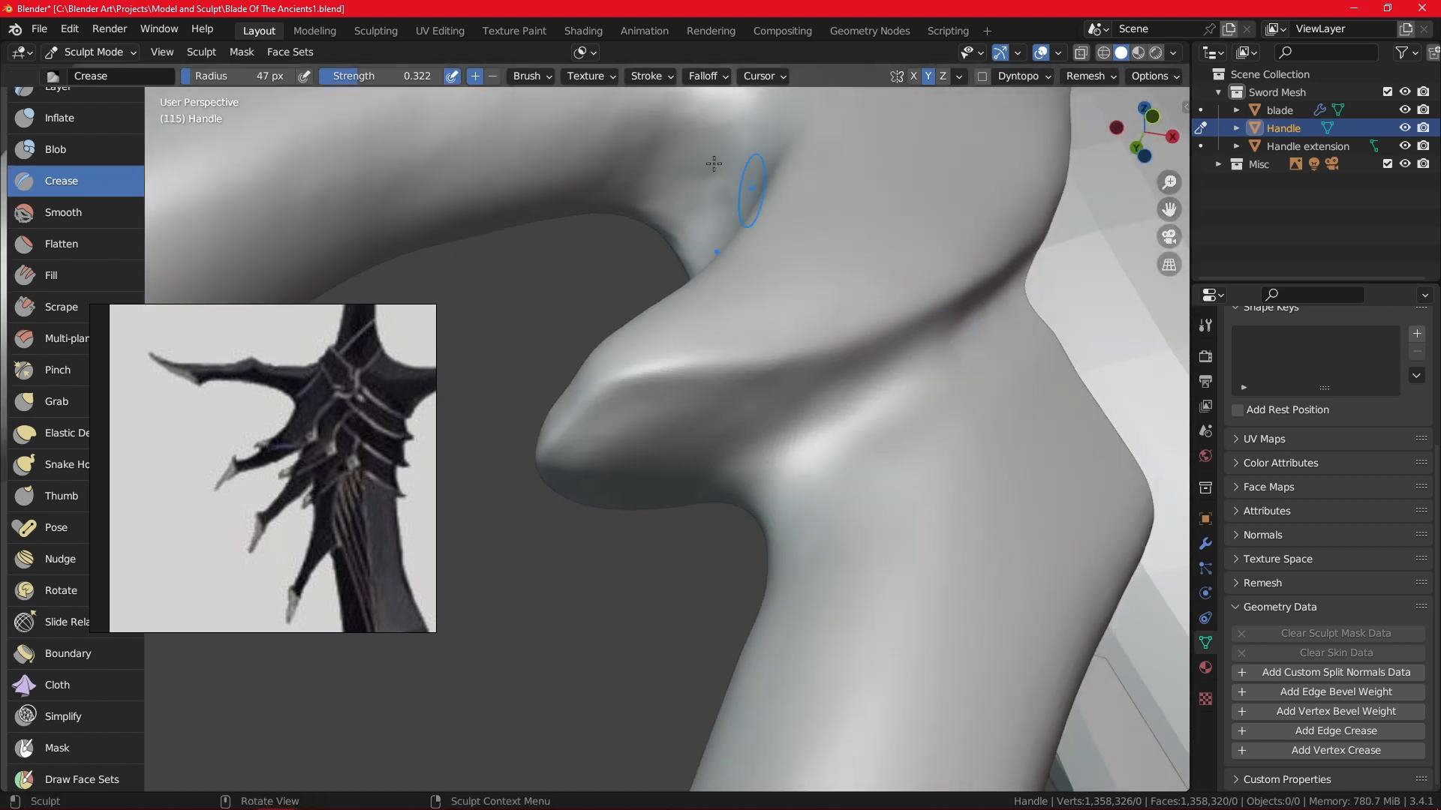
pyautogui.moveTo(1022, 293); pyautogui.dragTo(799, 440)
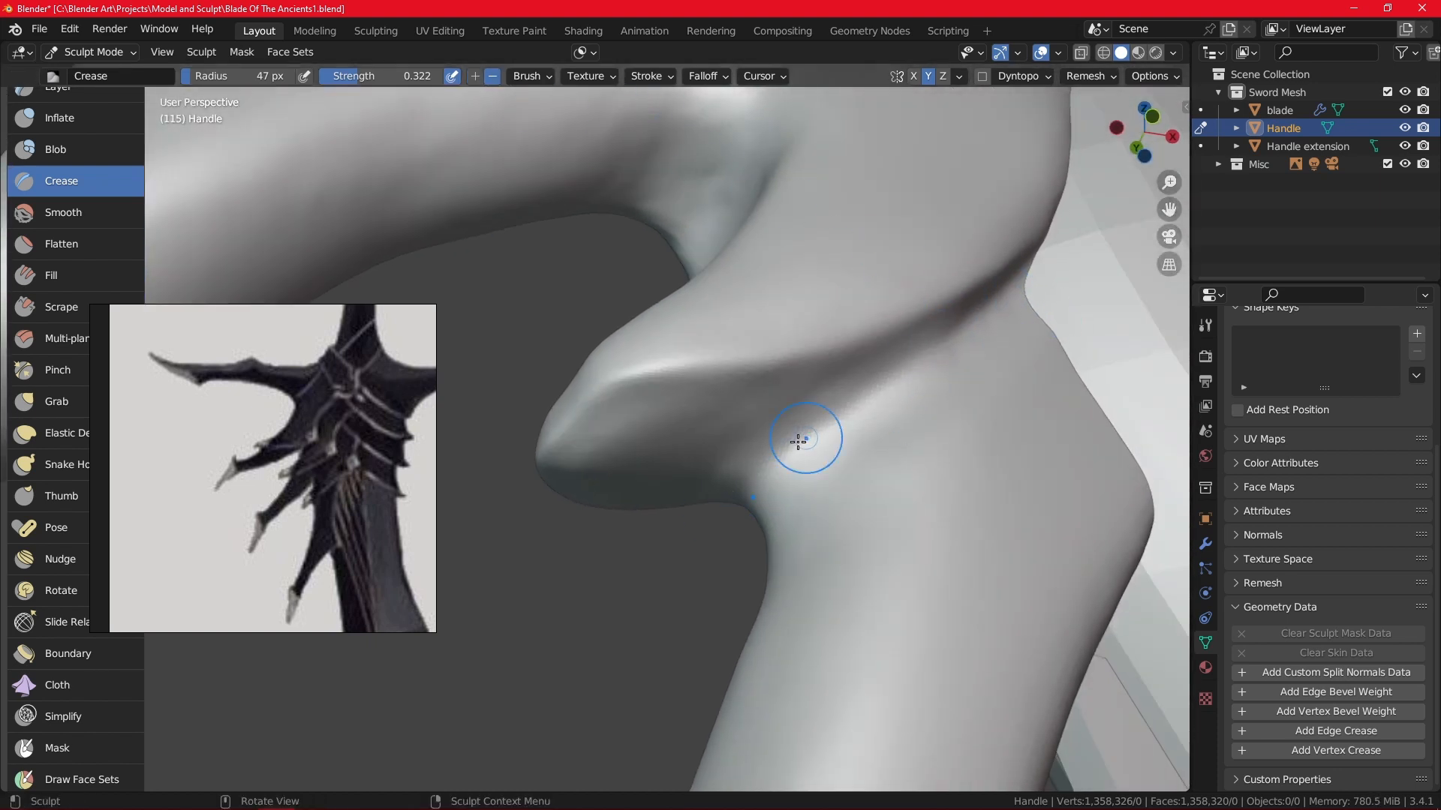
pyautogui.moveTo(906, 368); pyautogui.dragTo(752, 480)
pyautogui.moveTo(1009, 289); pyautogui.dragTo(906, 363)
# Examine the handle's plates, spikes and crossguard up close and across the whole sword, comparing them with the reference image.
pyautogui.scroll(-6, 907, 368)
pyautogui.keyDown('alt'); pyautogui.moveTo(863, 465); pyautogui.dragTo(845, 593); pyautogui.keyUp('alt')
pyautogui.scroll(-3, 836, 560)
pyautogui.scroll(-3, 836, 550)
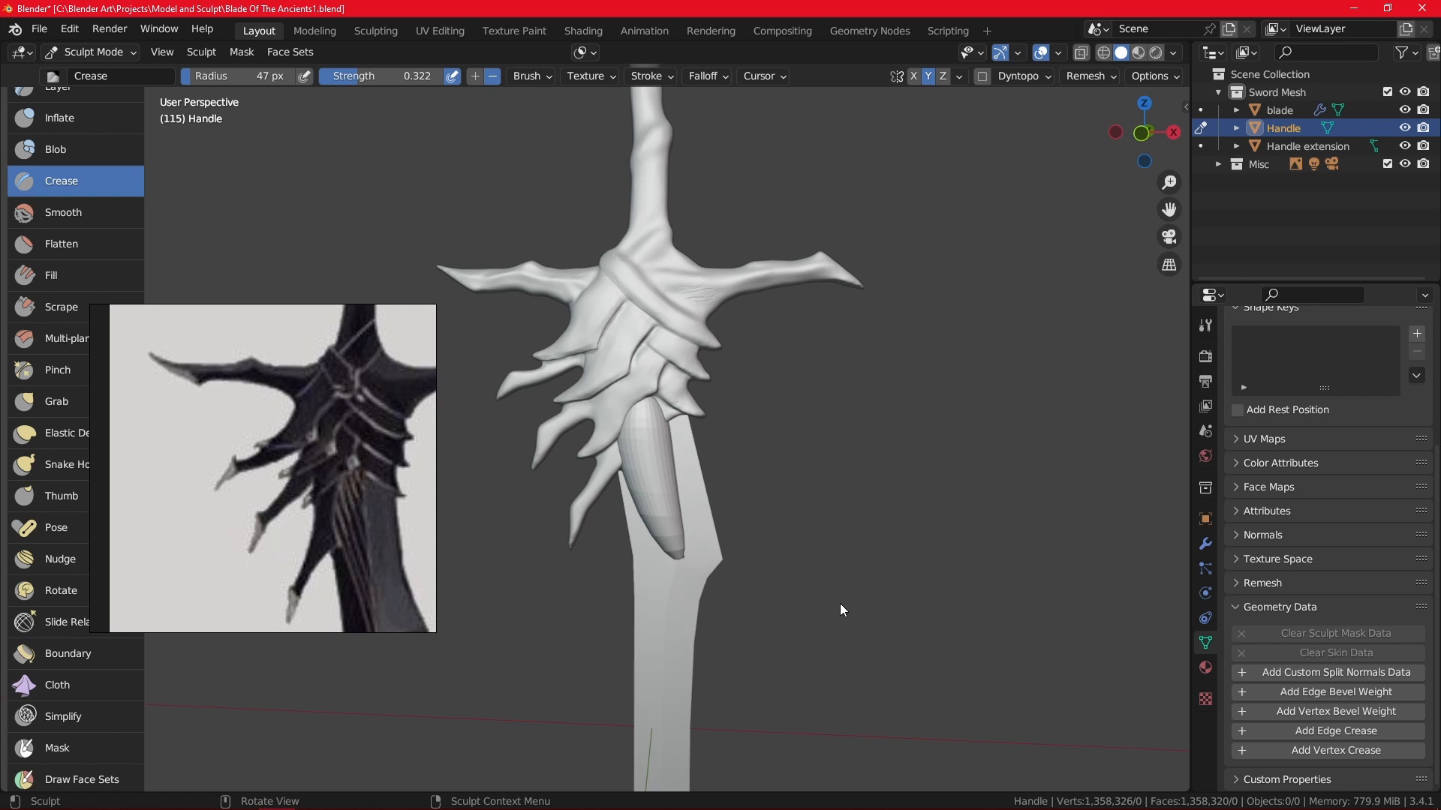
pyautogui.keyDown('alt'); pyautogui.keyDown('shift'); pyautogui.moveTo(800, 370); pyautogui.dragTo(811, 411); pyautogui.keyUp('shift'); pyautogui.keyUp('alt')
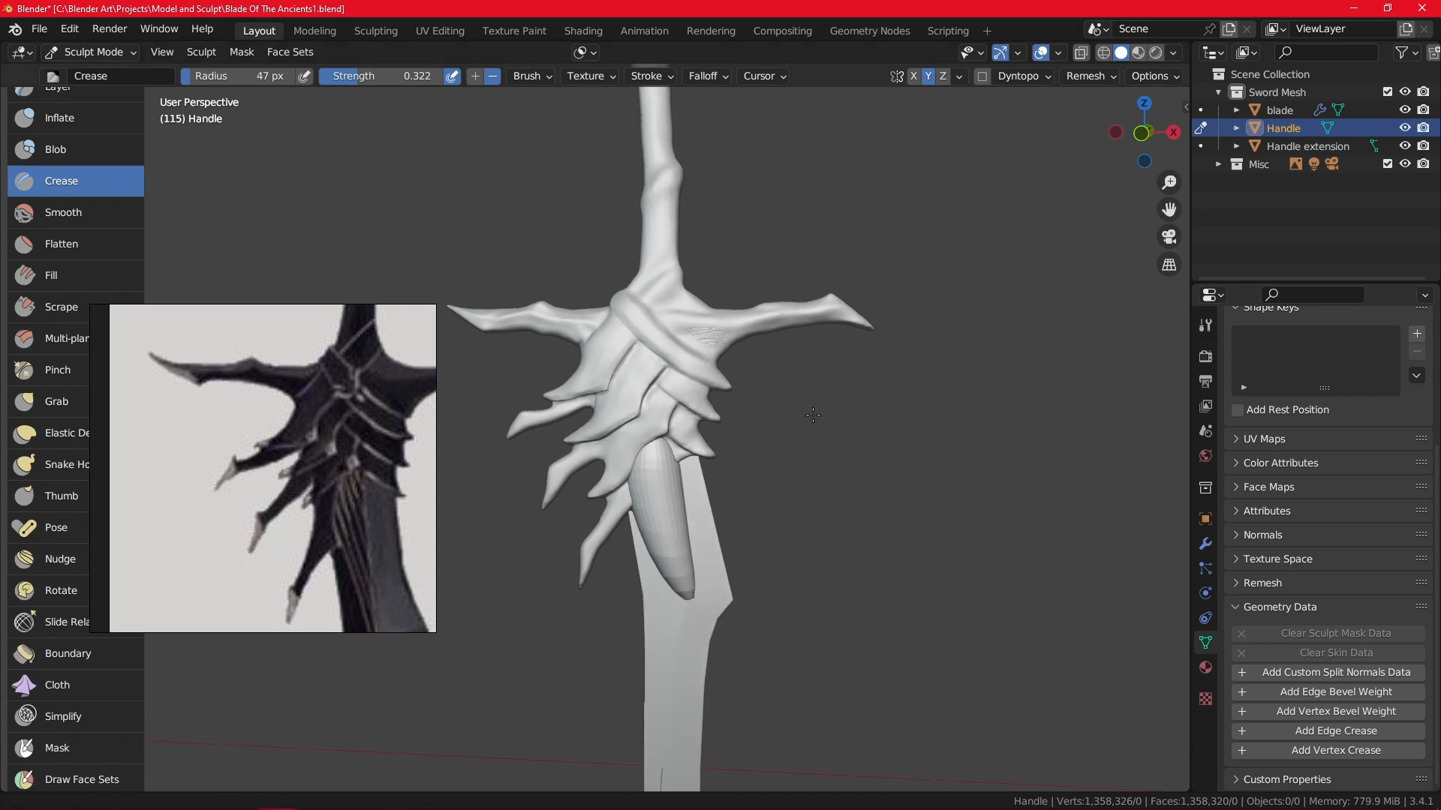
pyautogui.keyDown('ctrl'); pyautogui.keyDown('alt'); pyautogui.moveTo(854, 271); pyautogui.dragTo(857, 431); pyautogui.keyUp('alt'); pyautogui.keyUp('ctrl')
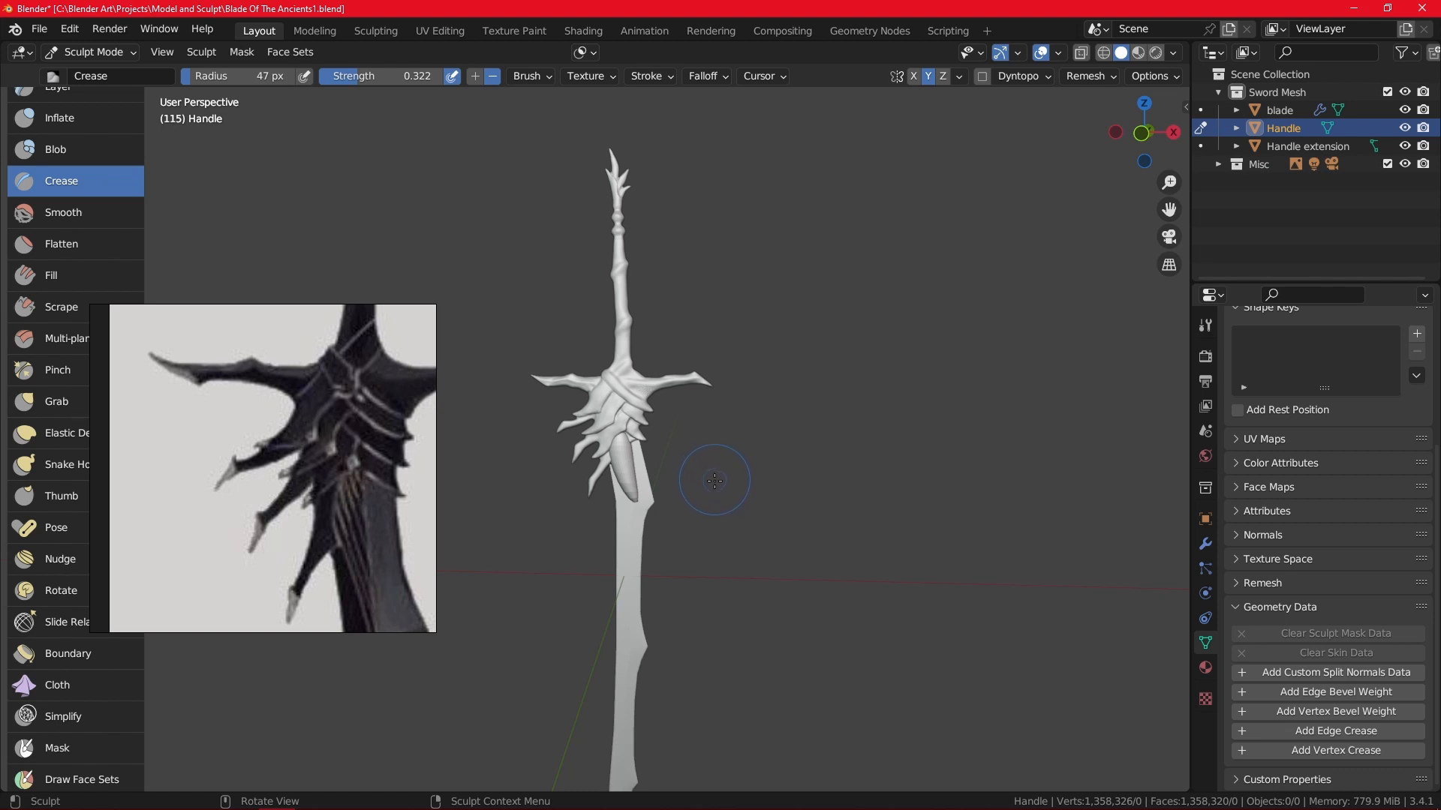
pyautogui.keyDown('ctrl'); pyautogui.moveTo(692, 564); pyautogui.dragTo(773, 367, button='middle'); pyautogui.keyUp('ctrl')
pyautogui.keyDown('shift'); pyautogui.moveTo(773, 287); pyautogui.dragTo(784, 518, button='middle'); pyautogui.keyUp('shift')
pyautogui.moveTo(784, 518)
pyautogui.keyDown('ctrl'); pyautogui.mouseDown(button='middle')
pyautogui.moveTo(788, 427)
pyautogui.moveTo(838, 312)
pyautogui.moveTo(798, 277)
pyautogui.mouseUp(button='middle'); pyautogui.keyUp('ctrl')
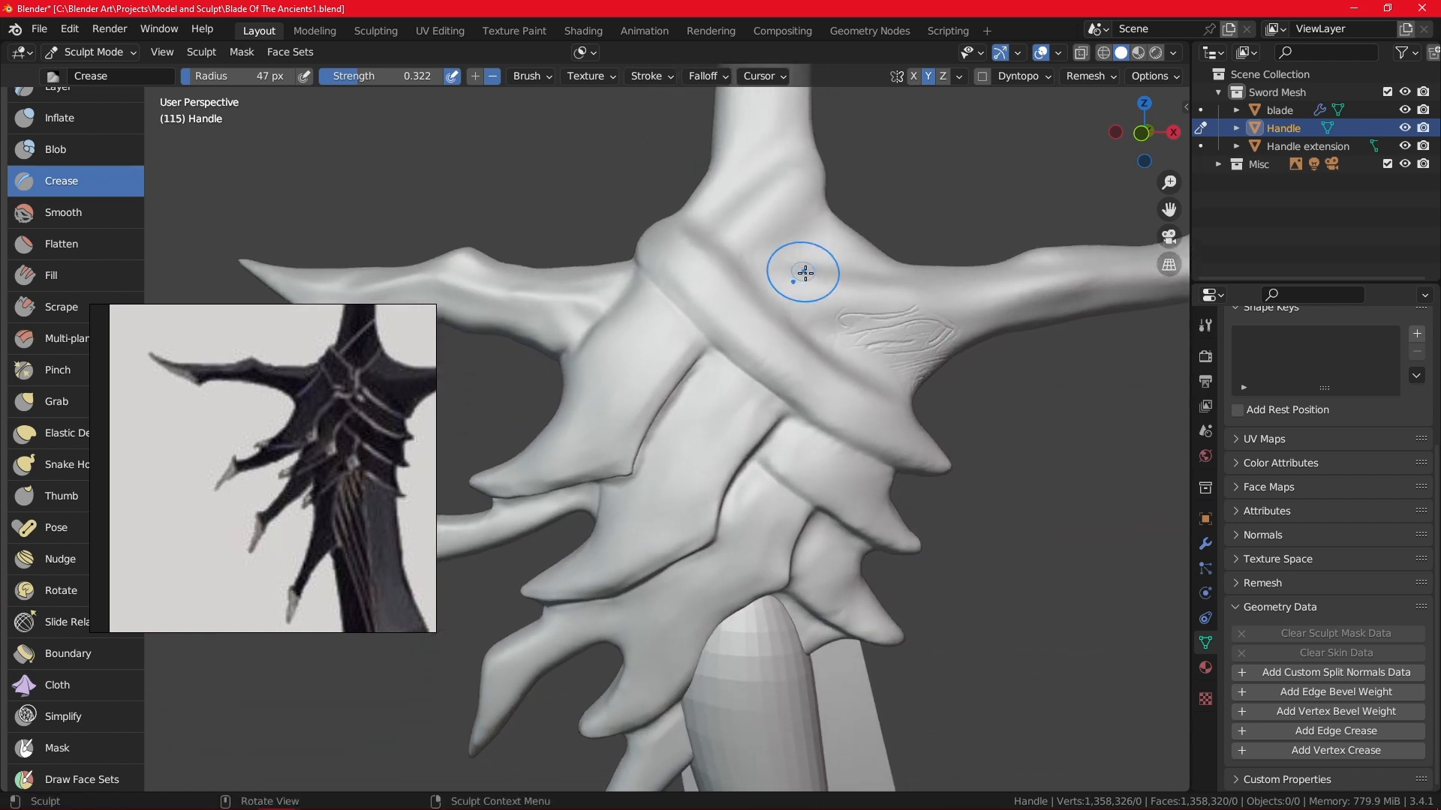
pyautogui.keyDown('ctrl'); pyautogui.moveTo(830, 421); pyautogui.dragTo(842, 333, button='middle'); pyautogui.keyUp('ctrl')
pyautogui.scroll(-3, 907, 196)
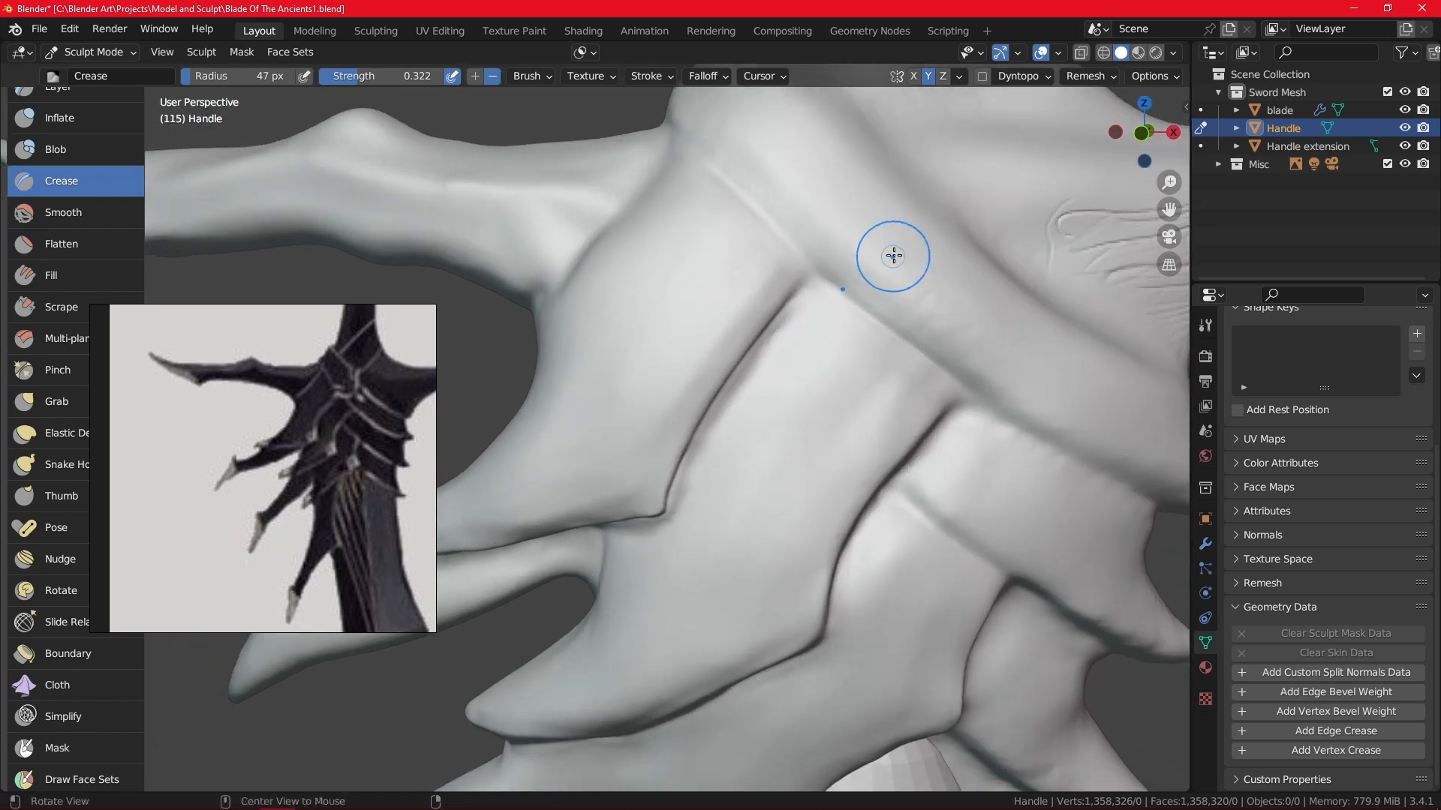
pyautogui.scroll(-8, 944, 172)
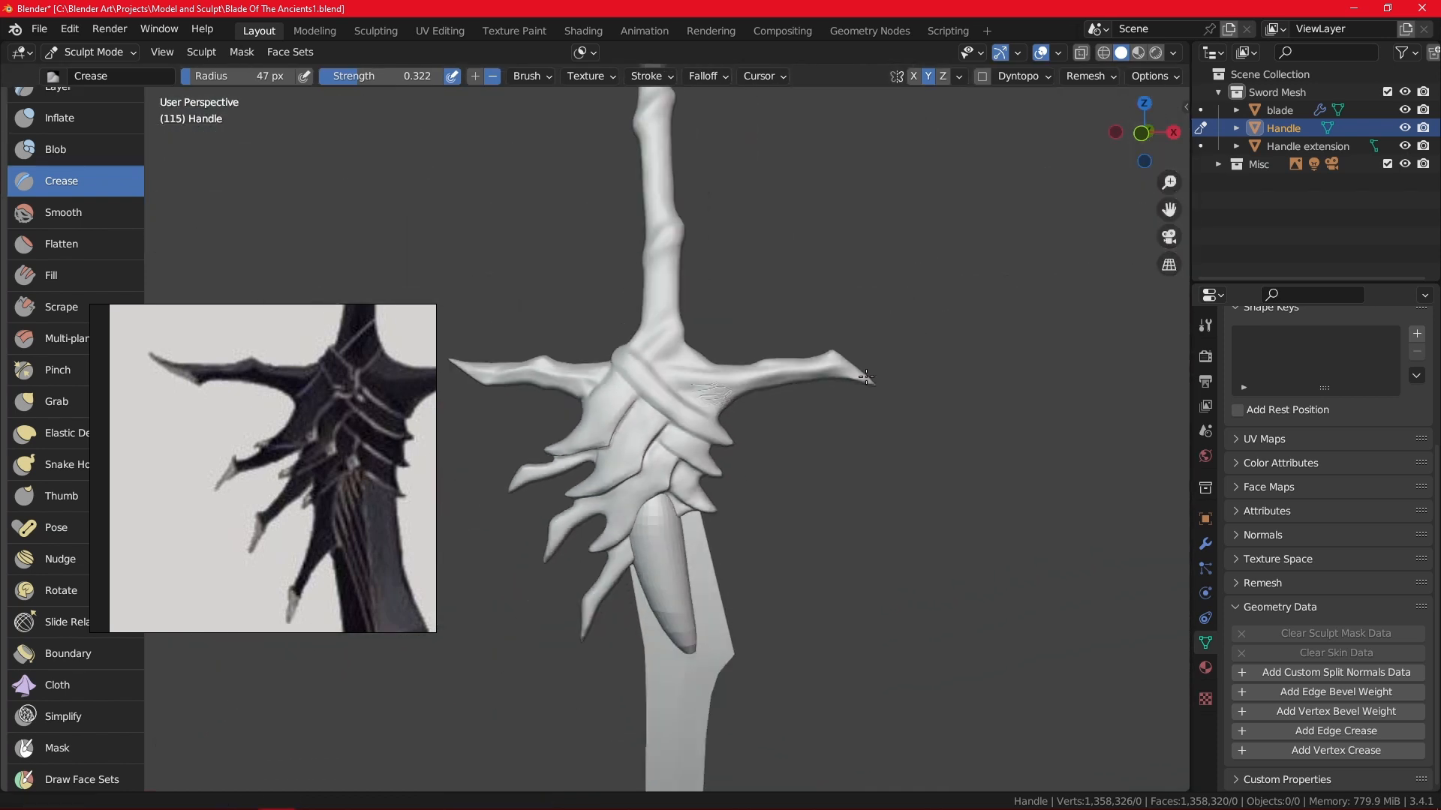
pyautogui.moveTo(839, 461)
pyautogui.mouseDown(button='middle')
pyautogui.moveTo(856, 424)
pyautogui.moveTo(819, 345)
pyautogui.mouseUp(button='middle')
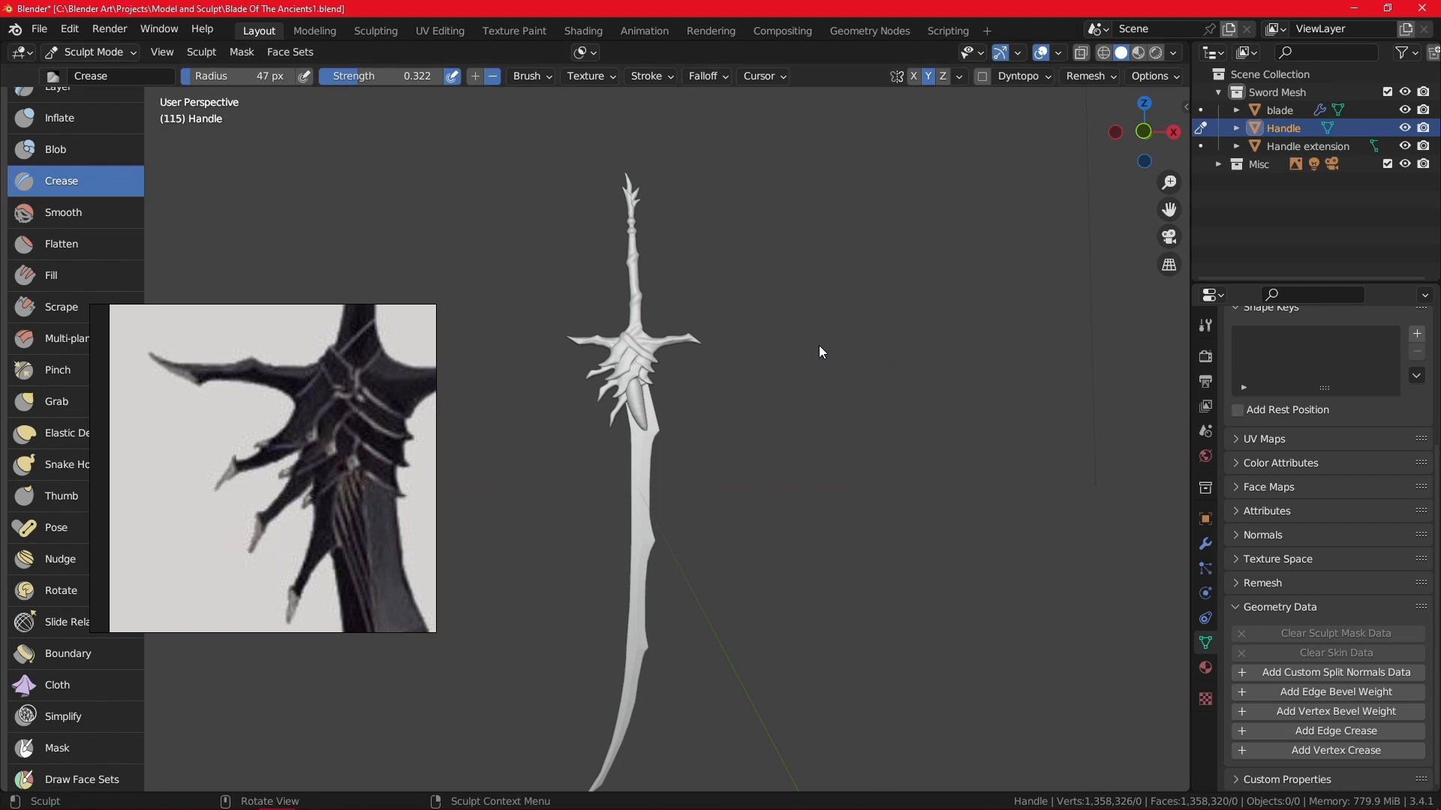
pyautogui.scroll(4, 818, 347)
pyautogui.scroll(6, 772, 348)
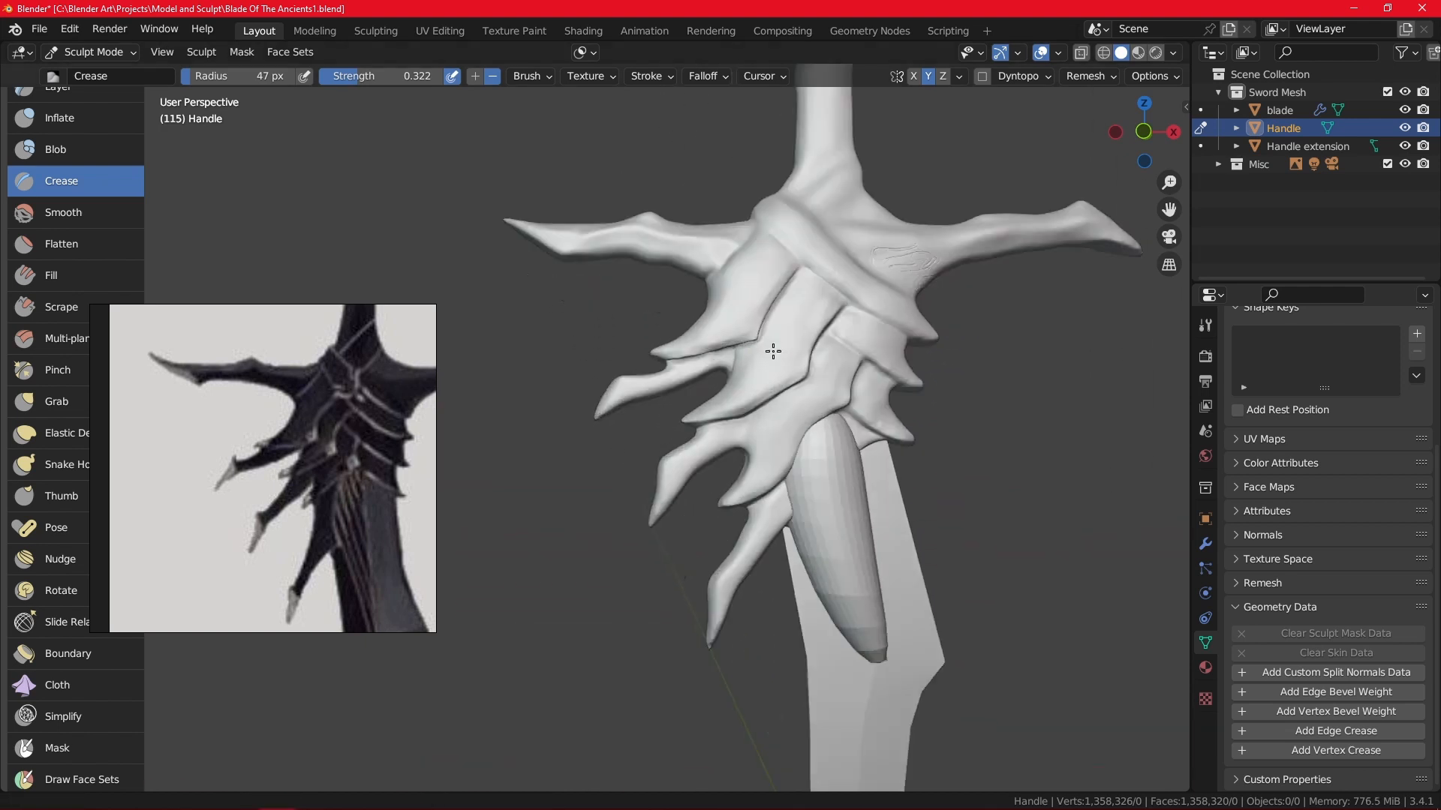
pyautogui.scroll(2, 823, 355)
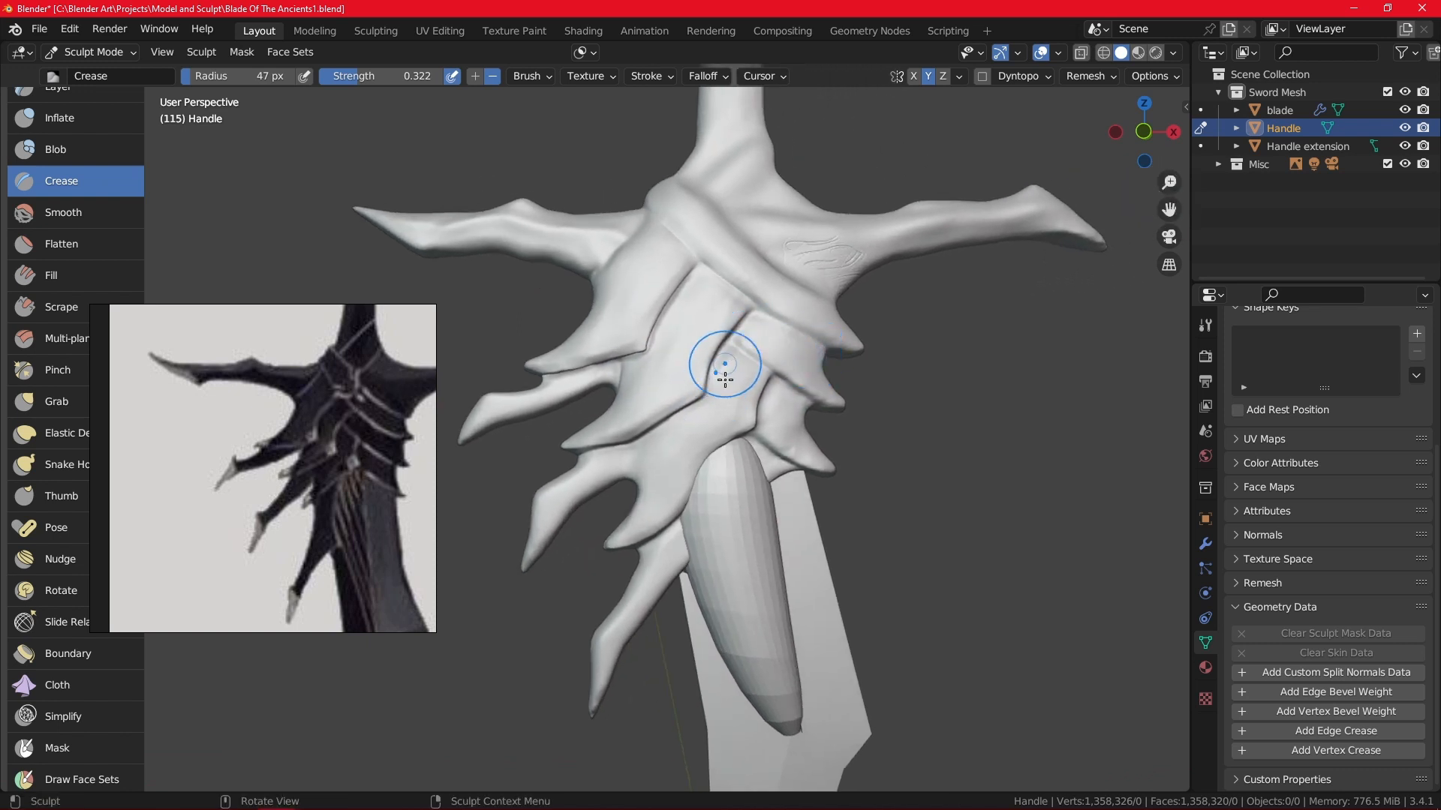
pyautogui.moveTo(829, 360)
pyautogui.mouseDown(button='middle')
pyautogui.moveTo(1009, 337)
pyautogui.moveTo(830, 344)
pyautogui.mouseUp(button='middle')
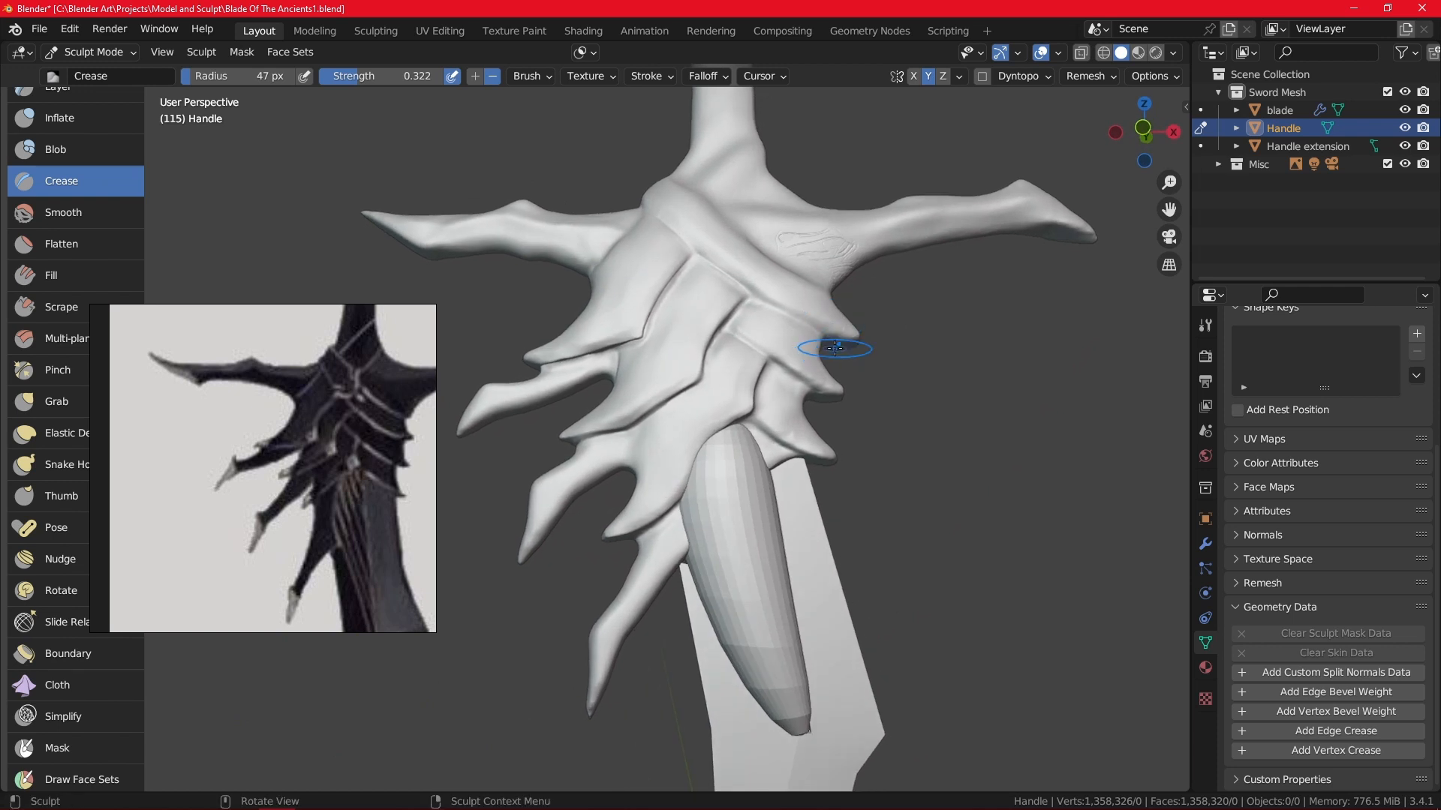
pyautogui.keyDown('shift'); pyautogui.moveTo(746, 666); pyautogui.dragTo(830, 647, button='middle'); pyautogui.keyUp('shift')
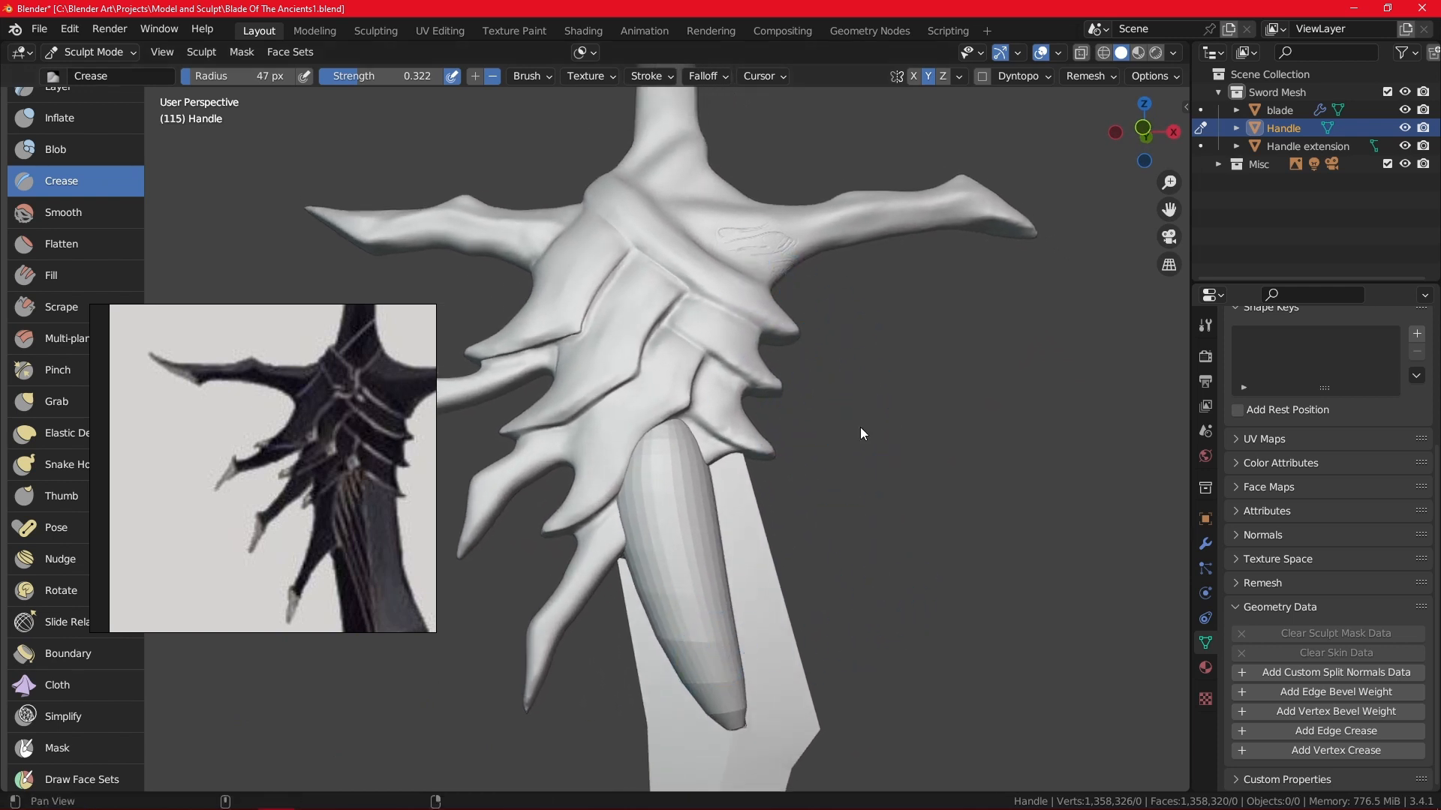
pyautogui.moveTo(799, 304)
pyautogui.mouseDown(button='middle')
pyautogui.moveTo(793, 340)
pyautogui.moveTo(718, 426)
pyautogui.mouseUp(button='middle')
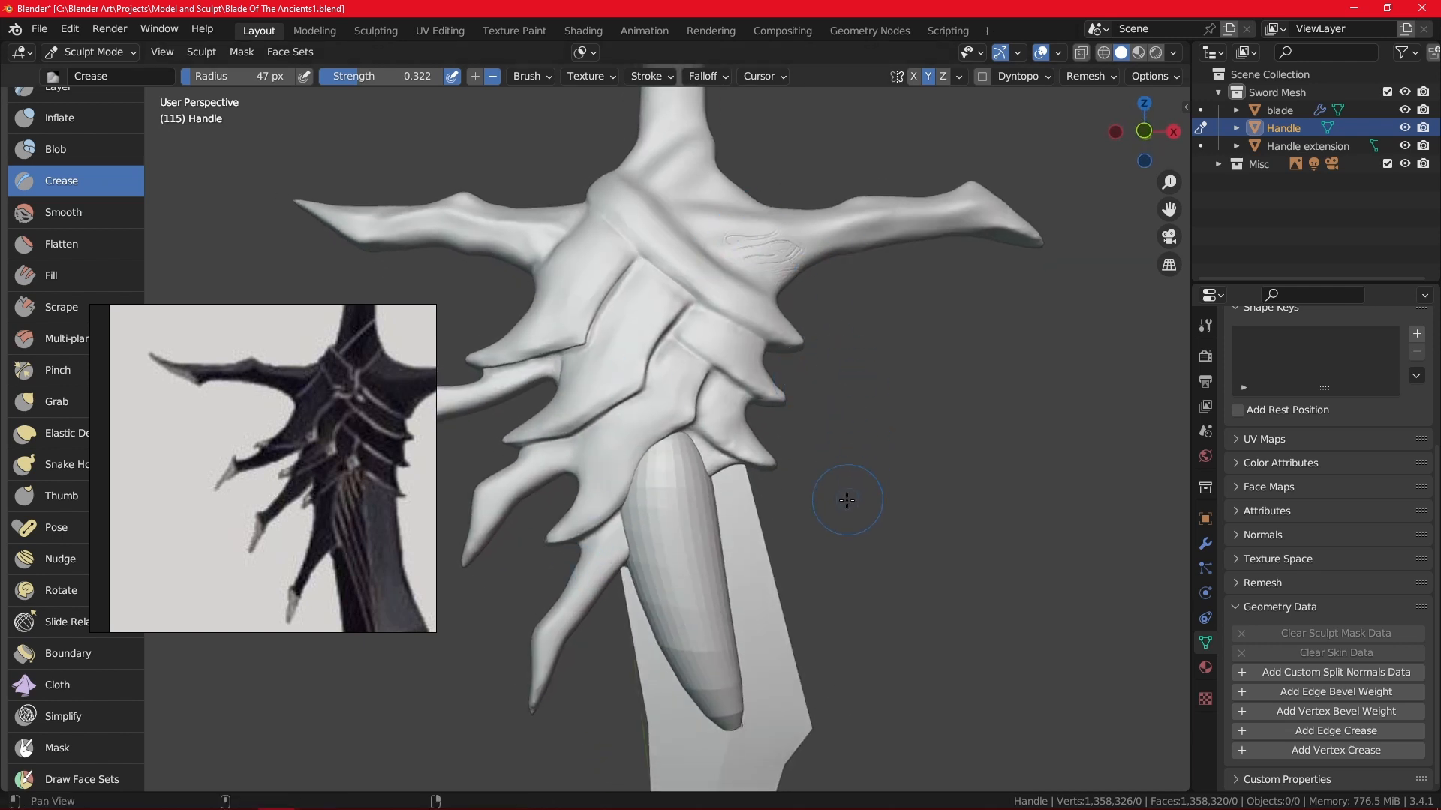
# Set the Crease brush radius to 43 px and sharpen the upper edge of the handle's long diagonal band down to its spike.
pyautogui.scroll(6, 846, 501)
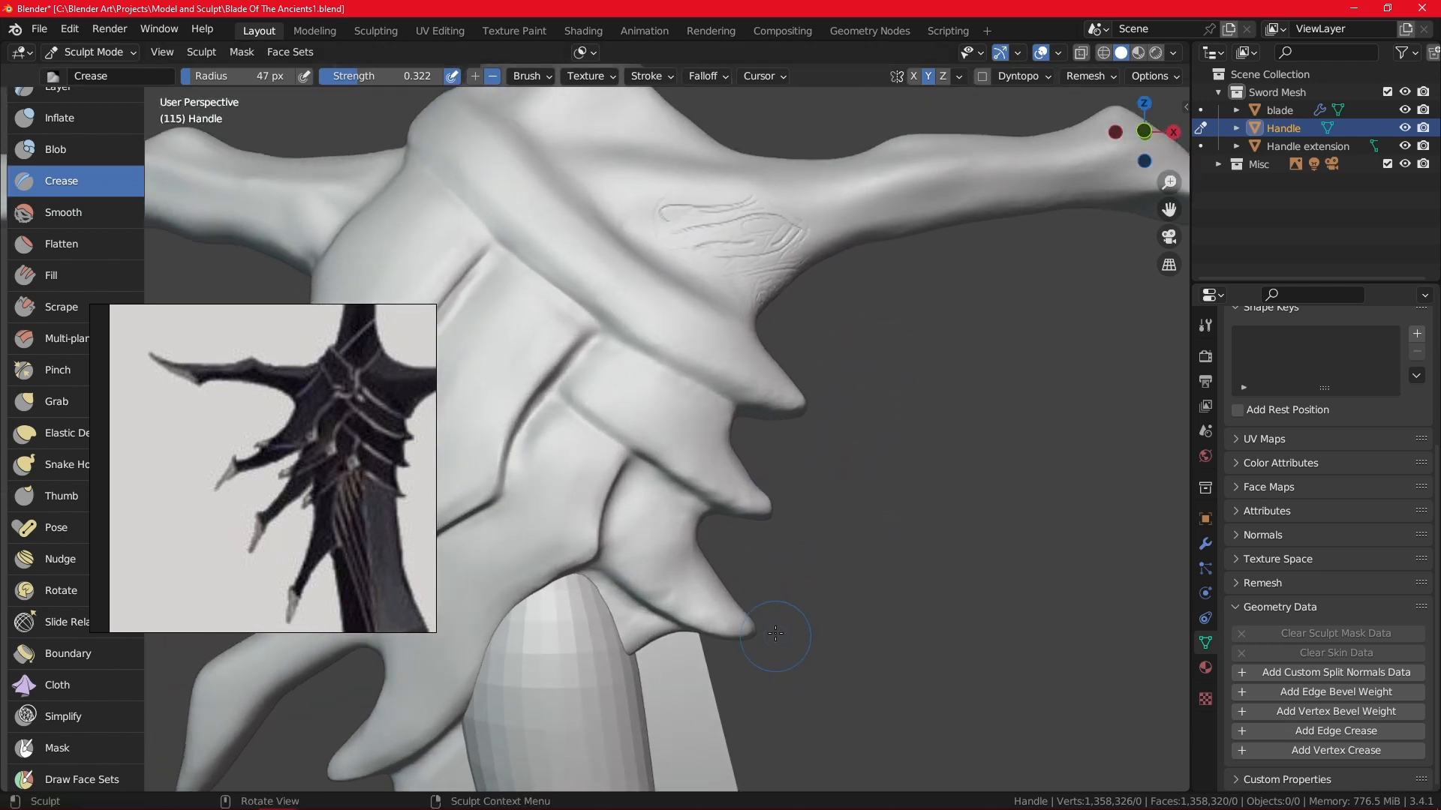
pyautogui.moveTo(775, 634); pyautogui.dragTo(737, 595, button='middle')
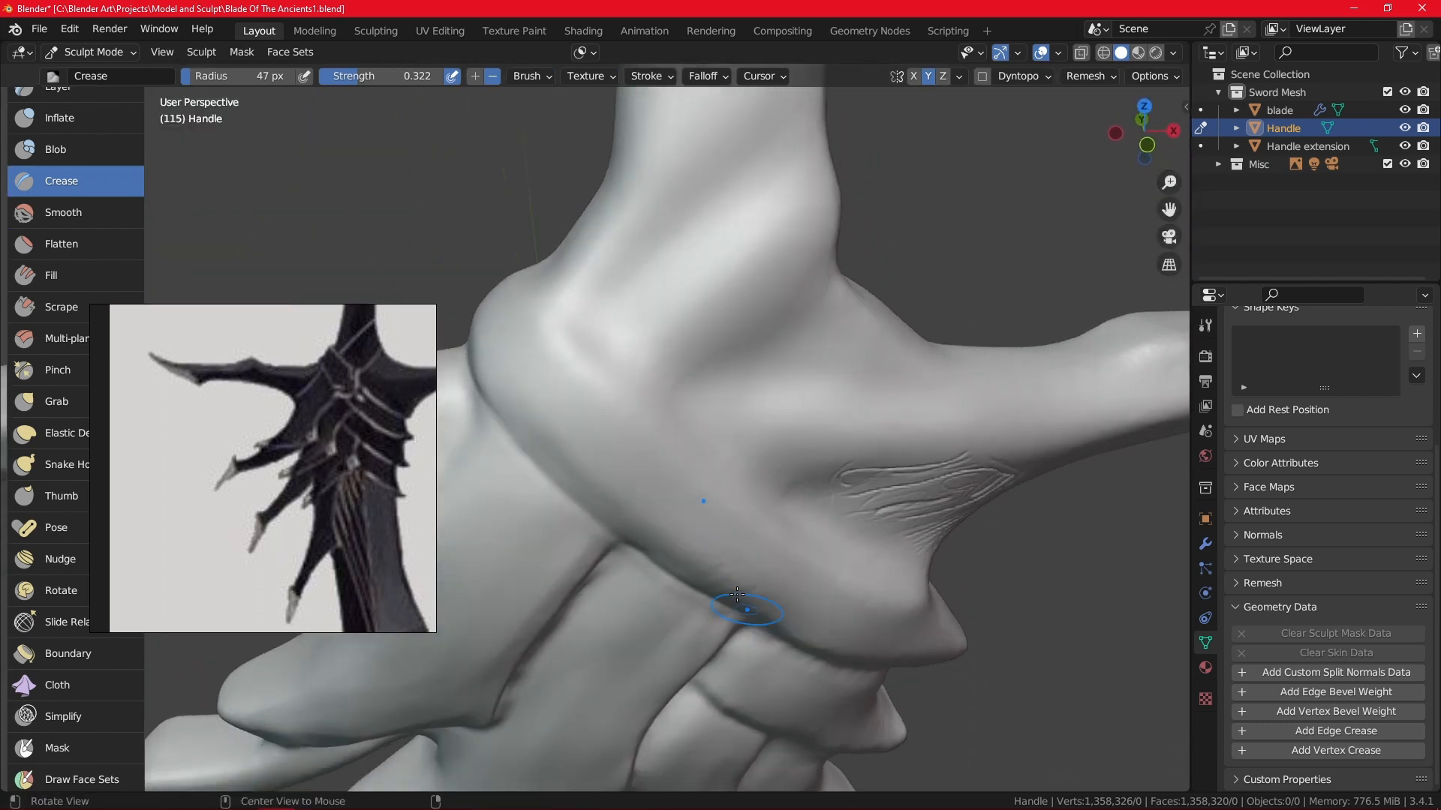
pyautogui.keyDown('alt'); pyautogui.moveTo(748, 444); pyautogui.dragTo(707, 411); pyautogui.keyUp('alt')
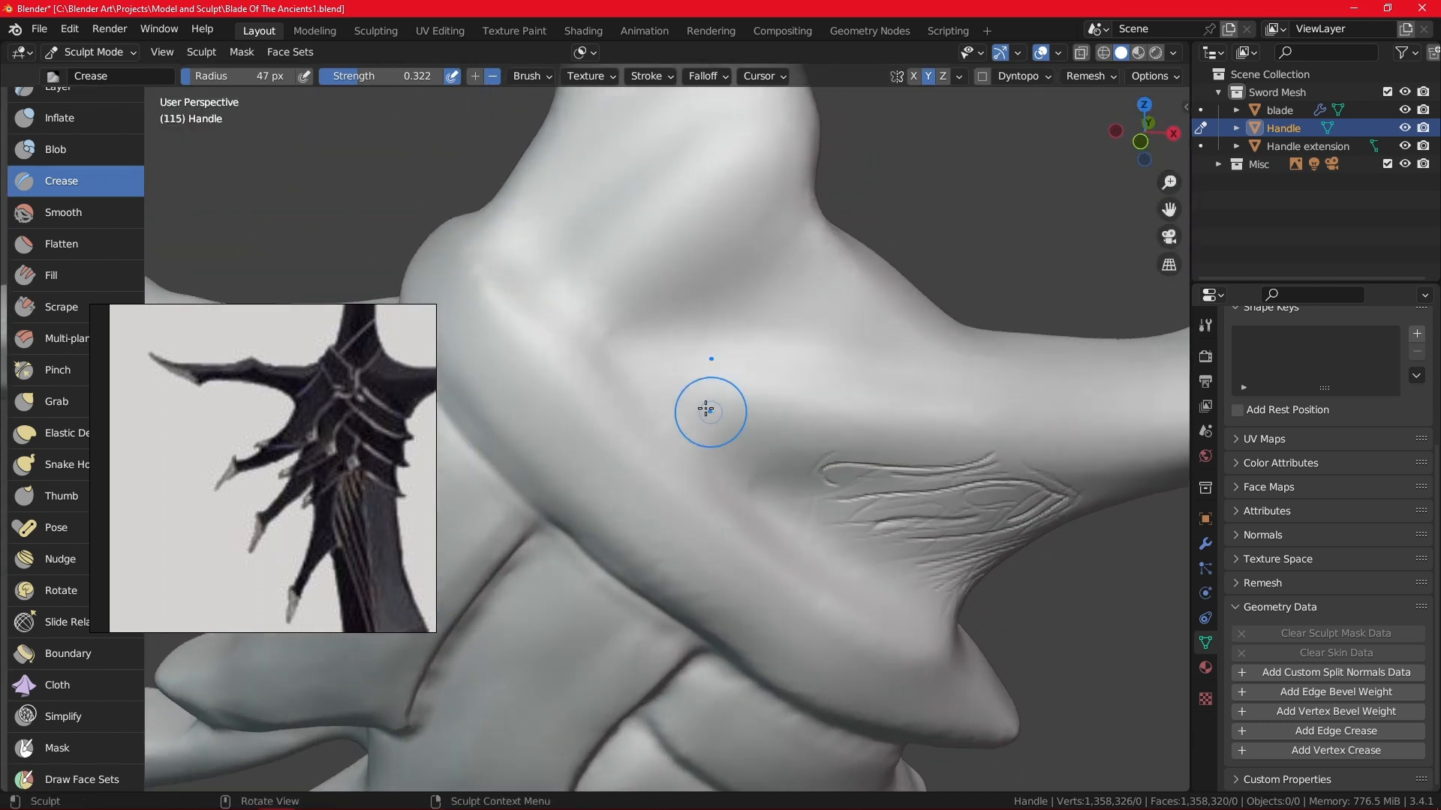
pyautogui.moveTo(707, 360)
pyautogui.keyDown('alt'); pyautogui.mouseDown()
pyautogui.moveTo(695, 307)
pyautogui.moveTo(681, 431)
pyautogui.mouseUp(); pyautogui.keyUp('alt')
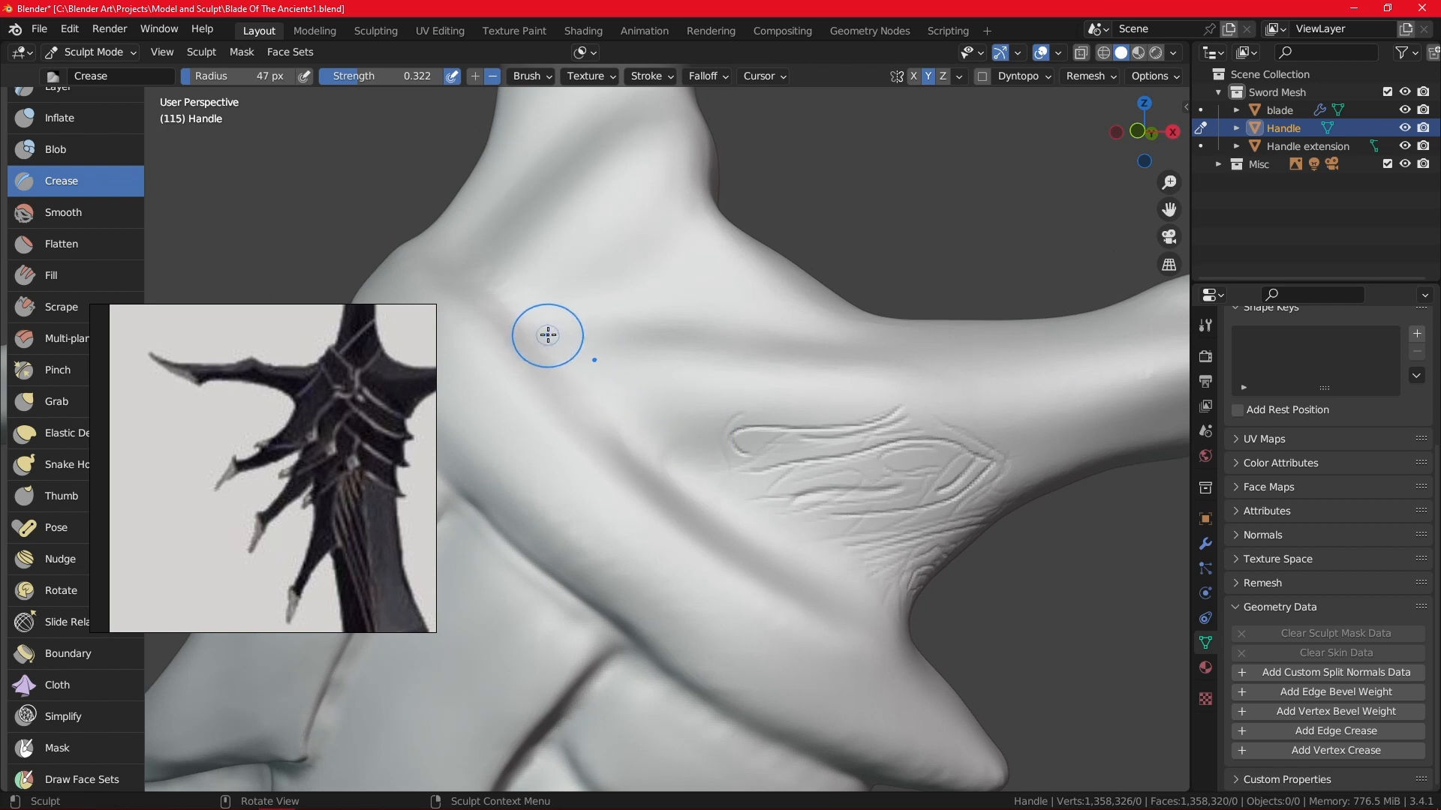
pyautogui.press('f')
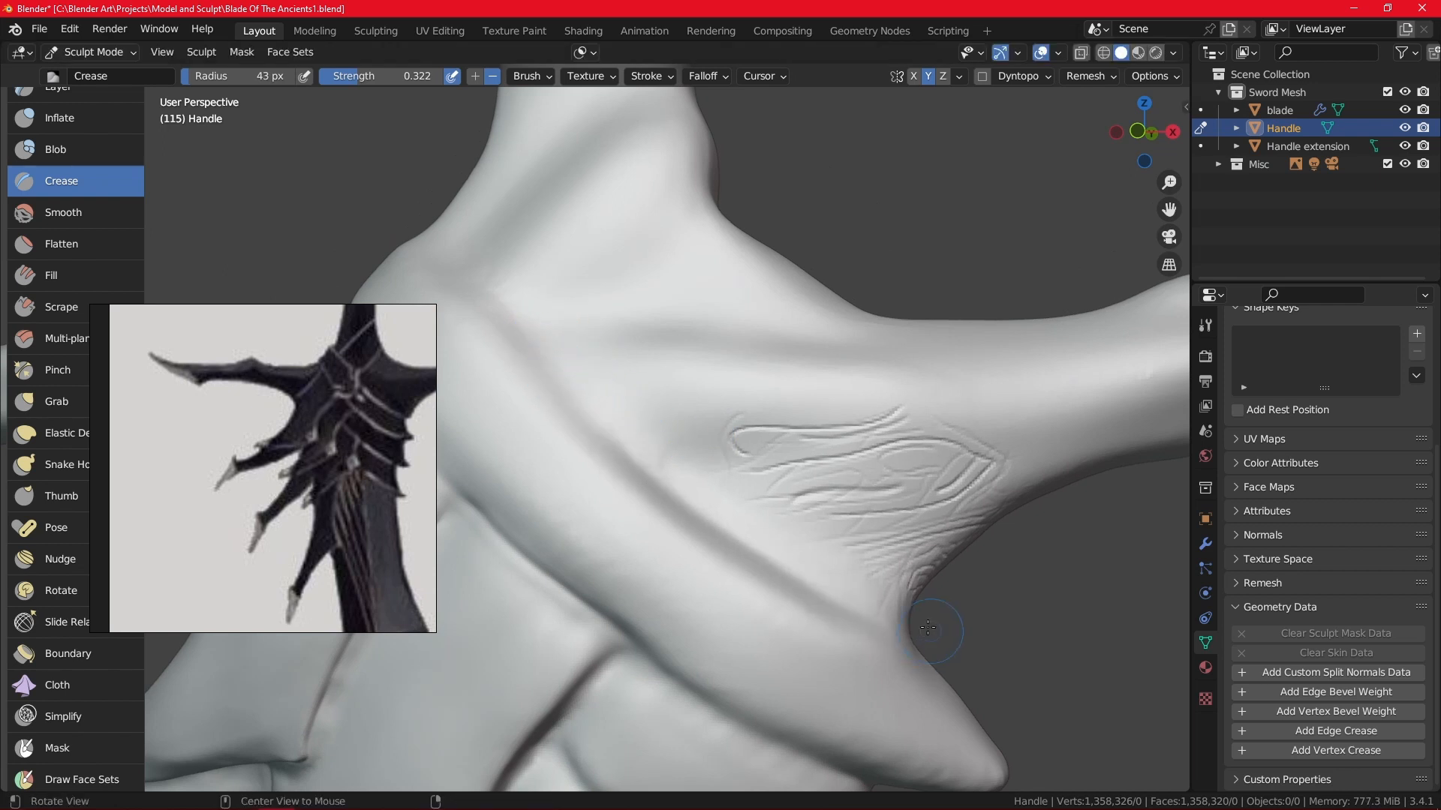
pyautogui.moveTo(928, 629)
pyautogui.keyDown('alt'); pyautogui.mouseDown()
pyautogui.moveTo(488, 643)
pyautogui.moveTo(611, 579)
pyautogui.moveTo(740, 639)
pyautogui.mouseUp(); pyautogui.keyUp('alt')
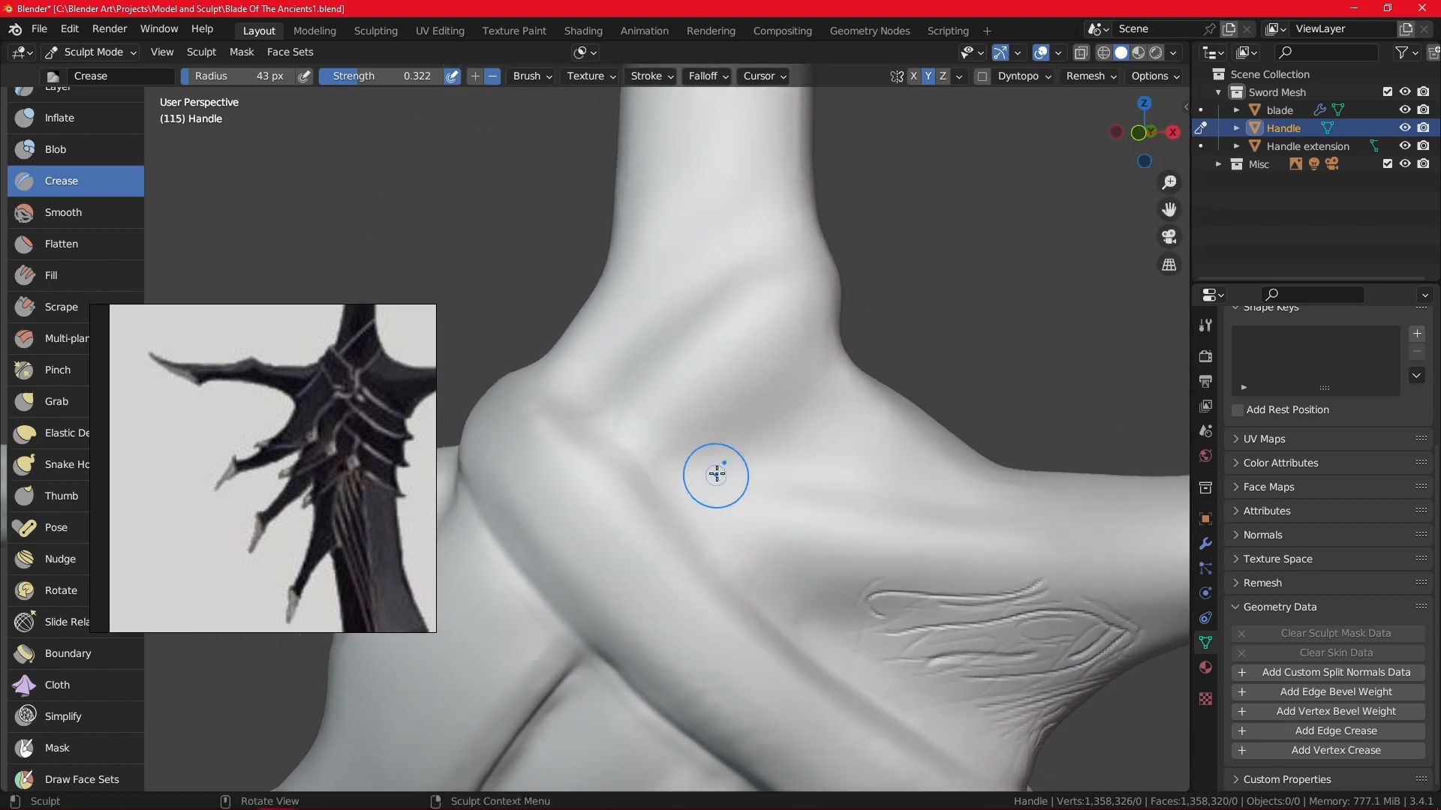
# Carve the crease beneath the short upper band, from the long diagonal band across to the crossguard and around the handle's side.
pyautogui.moveTo(815, 347)
pyautogui.mouseDown()
pyautogui.moveTo(829, 354)
pyautogui.moveTo(653, 476)
pyautogui.moveTo(707, 548)
pyautogui.mouseUp()
pyautogui.moveTo(804, 627); pyautogui.dragTo(891, 531, button='middle')
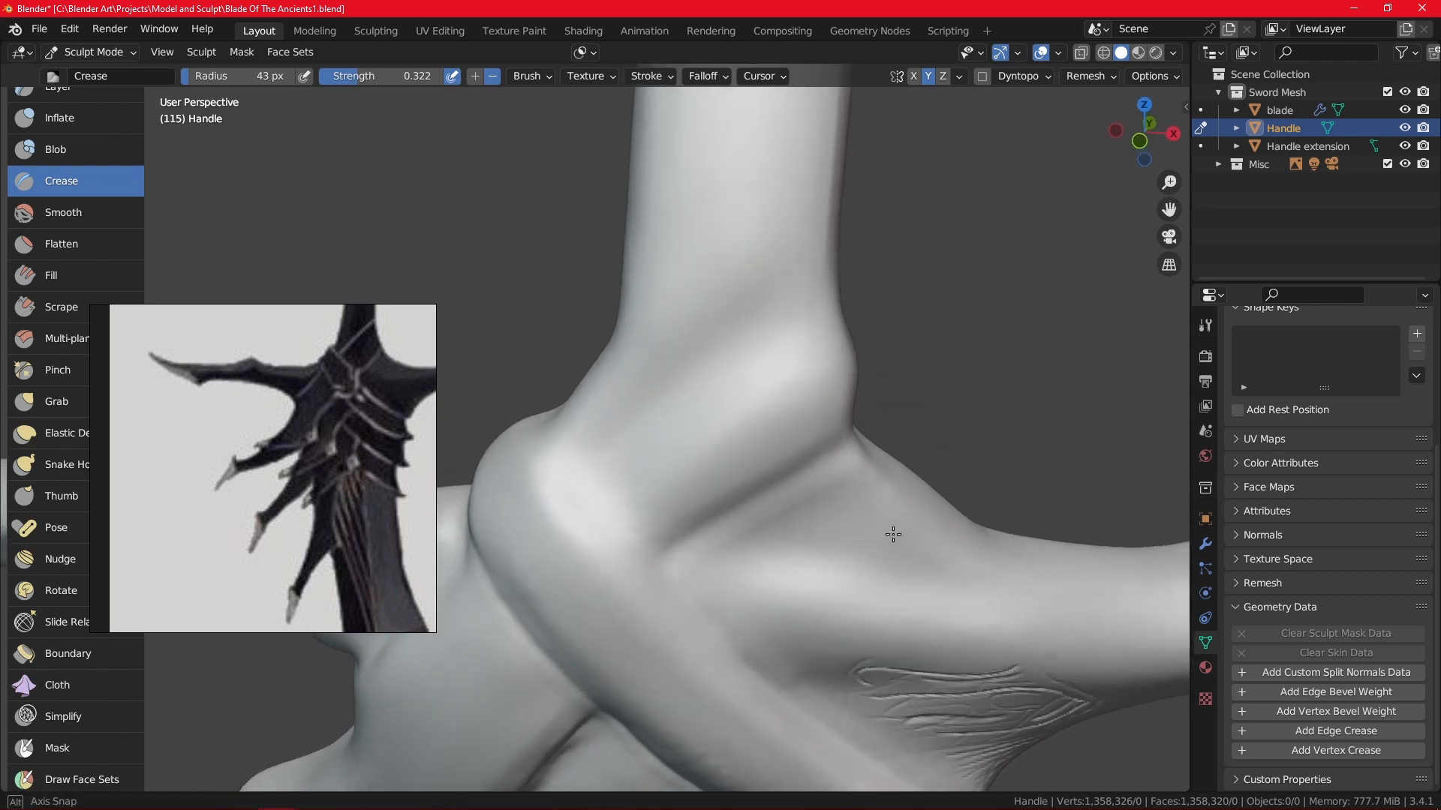
pyautogui.moveTo(663, 553); pyautogui.dragTo(672, 469, button='middle')
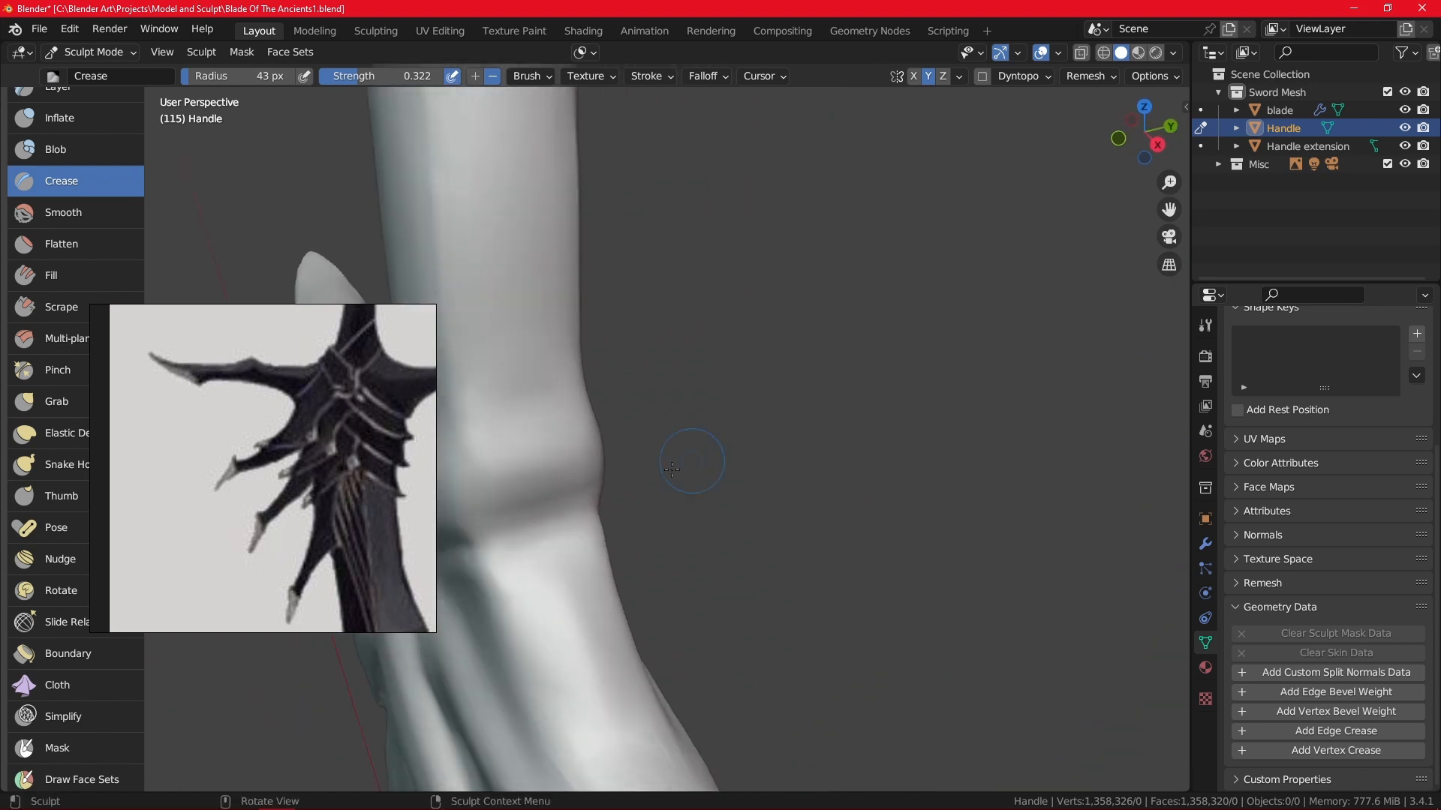
pyautogui.moveTo(468, 542)
pyautogui.mouseDown()
pyautogui.moveTo(564, 517)
pyautogui.moveTo(464, 540)
pyautogui.mouseUp()
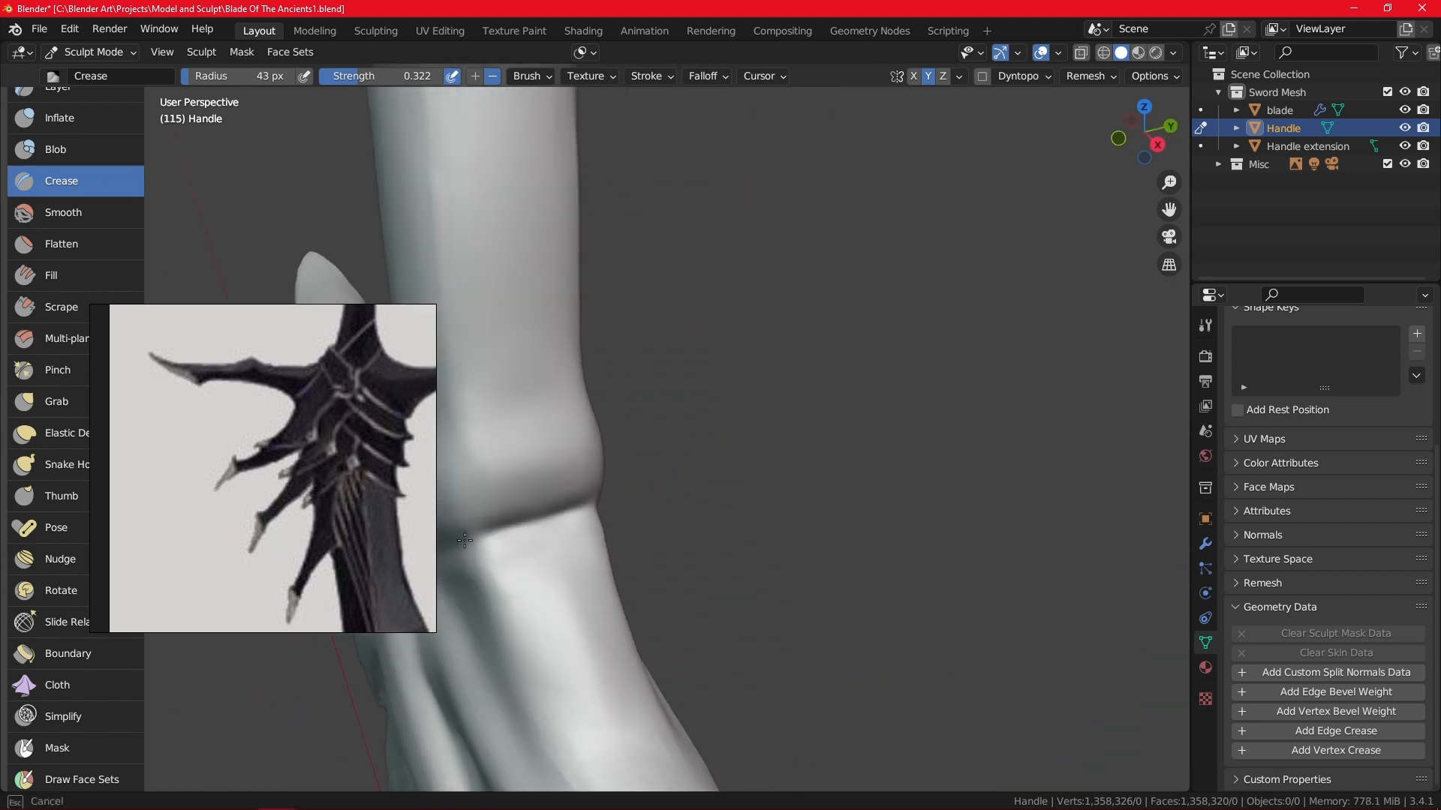
pyautogui.moveTo(569, 518); pyautogui.dragTo(722, 433, button='middle')
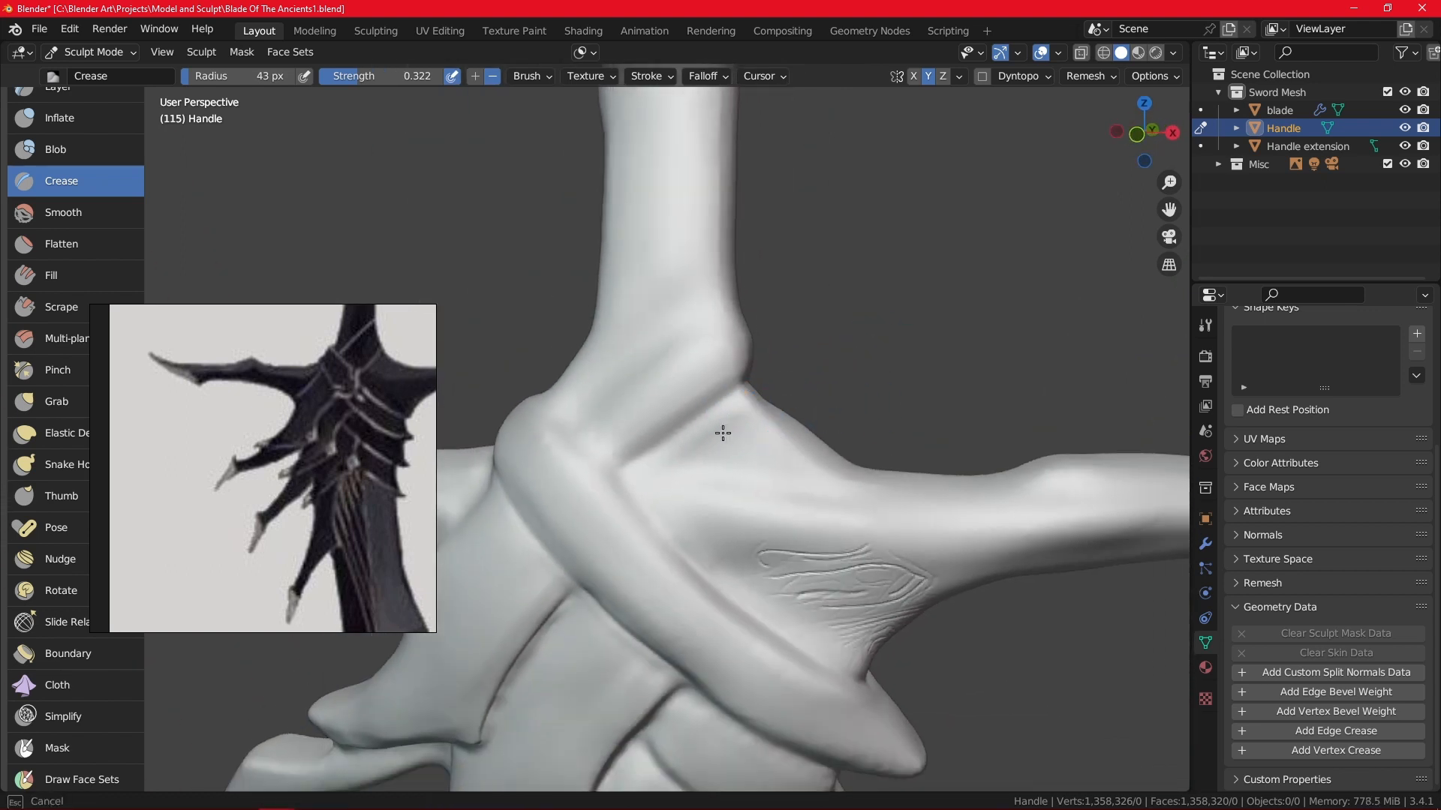
# Reduce the Crease brush radius to 30 px and sharpen the short band's upper edge where it meets the grip, continuing around the side.
pyautogui.moveTo(770, 423)
pyautogui.mouseDown()
pyautogui.moveTo(801, 441)
pyautogui.moveTo(805, 358)
pyautogui.moveTo(813, 528)
pyautogui.moveTo(833, 473)
pyautogui.moveTo(902, 509)
pyautogui.moveTo(735, 603)
pyautogui.moveTo(696, 651)
pyautogui.mouseUp()
pyautogui.press('f')
pyautogui.click(810, 497)
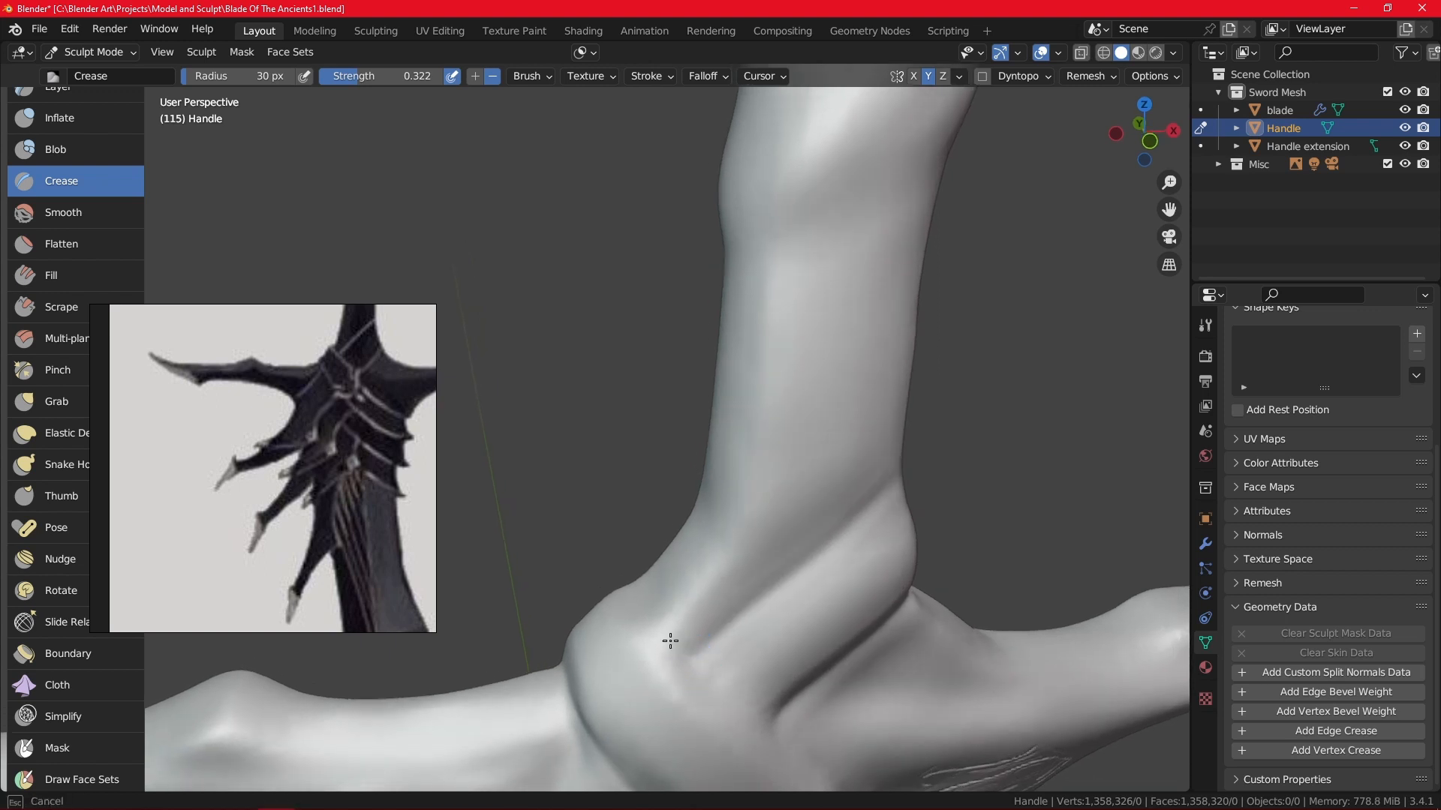
pyautogui.keyDown('alt'); pyautogui.moveTo(861, 531); pyautogui.dragTo(571, 484); pyautogui.keyUp('alt')
pyautogui.keyDown('shift'); pyautogui.moveTo(570, 484); pyautogui.dragTo(622, 506, button='middle'); pyautogui.keyUp('shift')
pyautogui.moveTo(603, 494)
pyautogui.mouseDown()
pyautogui.moveTo(510, 493)
pyautogui.moveTo(600, 497)
pyautogui.mouseUp()
pyautogui.moveTo(596, 505)
pyautogui.mouseDown(button='middle')
pyautogui.moveTo(677, 502)
pyautogui.moveTo(823, 456)
pyautogui.mouseUp(button='middle')
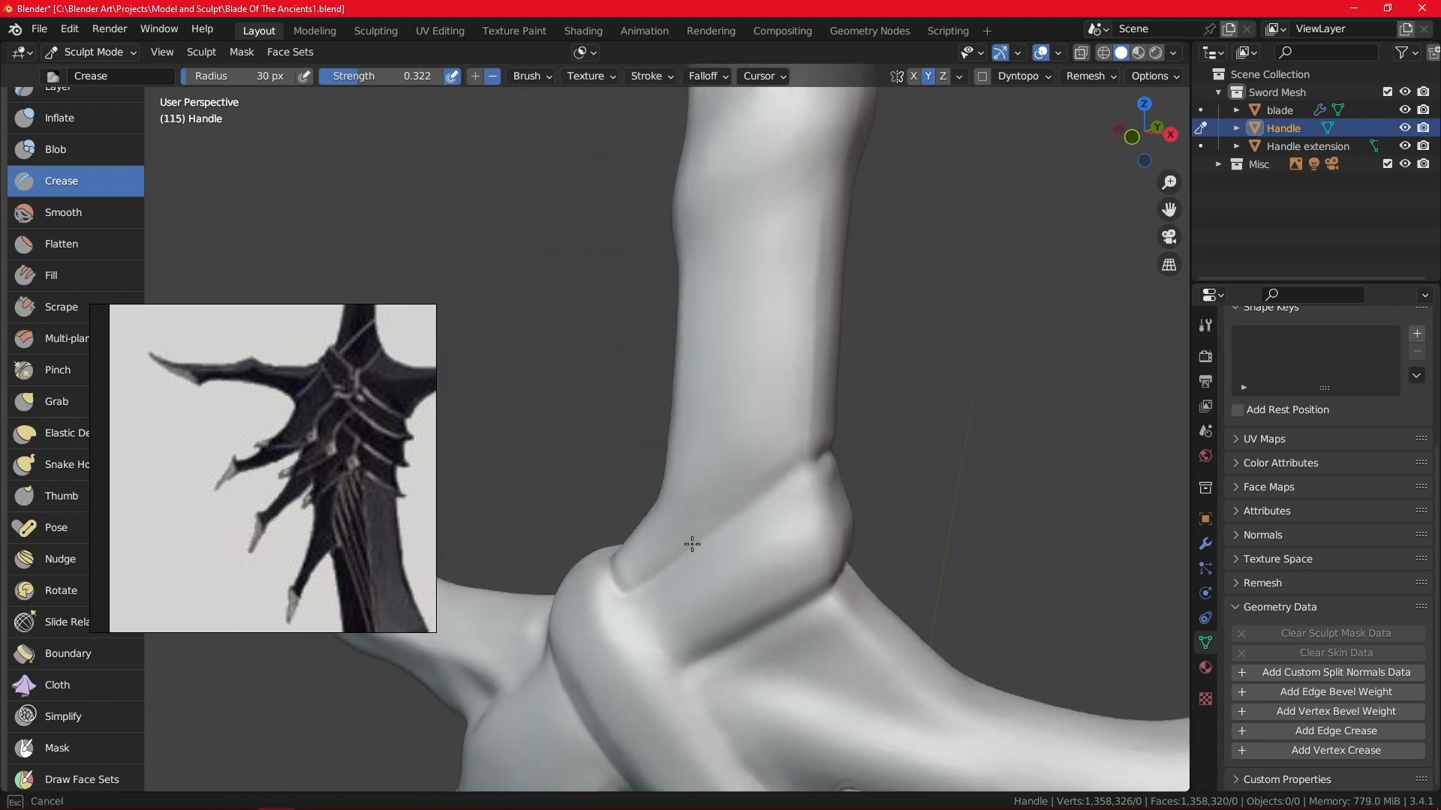
pyautogui.moveTo(692, 543)
pyautogui.mouseDown(button='middle')
pyautogui.moveTo(804, 505)
pyautogui.moveTo(842, 426)
pyautogui.mouseUp(button='middle')
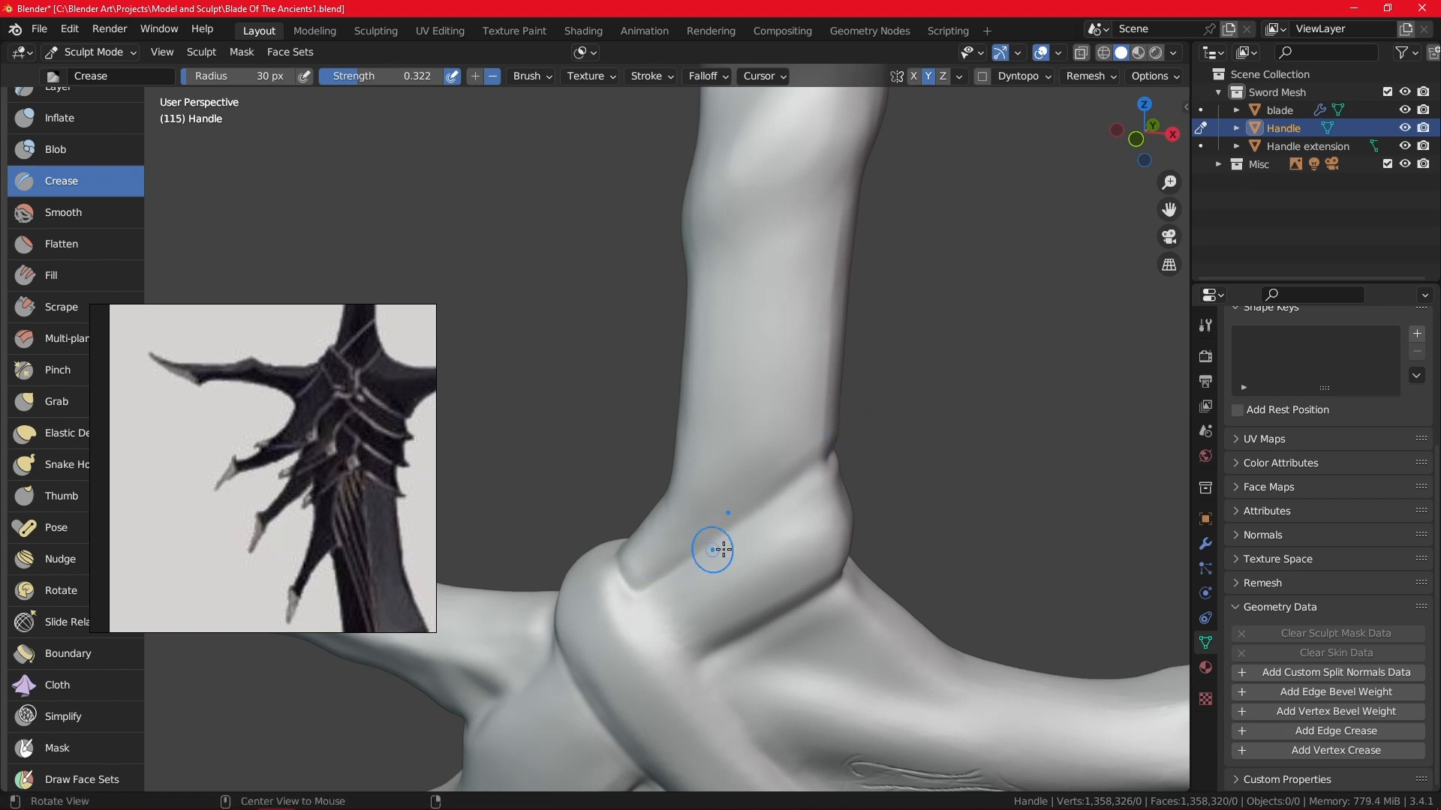
pyautogui.moveTo(722, 550); pyautogui.dragTo(820, 529, button='middle')
# Sharpen the creases on the handle's opposite face where the short upper band meets the long diagonal band.
pyautogui.moveTo(577, 540)
pyautogui.mouseDown(button='middle')
pyautogui.moveTo(559, 574)
pyautogui.moveTo(789, 542)
pyautogui.moveTo(852, 443)
pyautogui.moveTo(634, 489)
pyautogui.moveTo(638, 578)
pyautogui.moveTo(978, 559)
pyautogui.moveTo(995, 530)
pyautogui.mouseUp(button='middle')
pyautogui.keyDown('ctrl'); pyautogui.moveTo(843, 521); pyautogui.dragTo(870, 465, button='middle'); pyautogui.keyUp('ctrl')
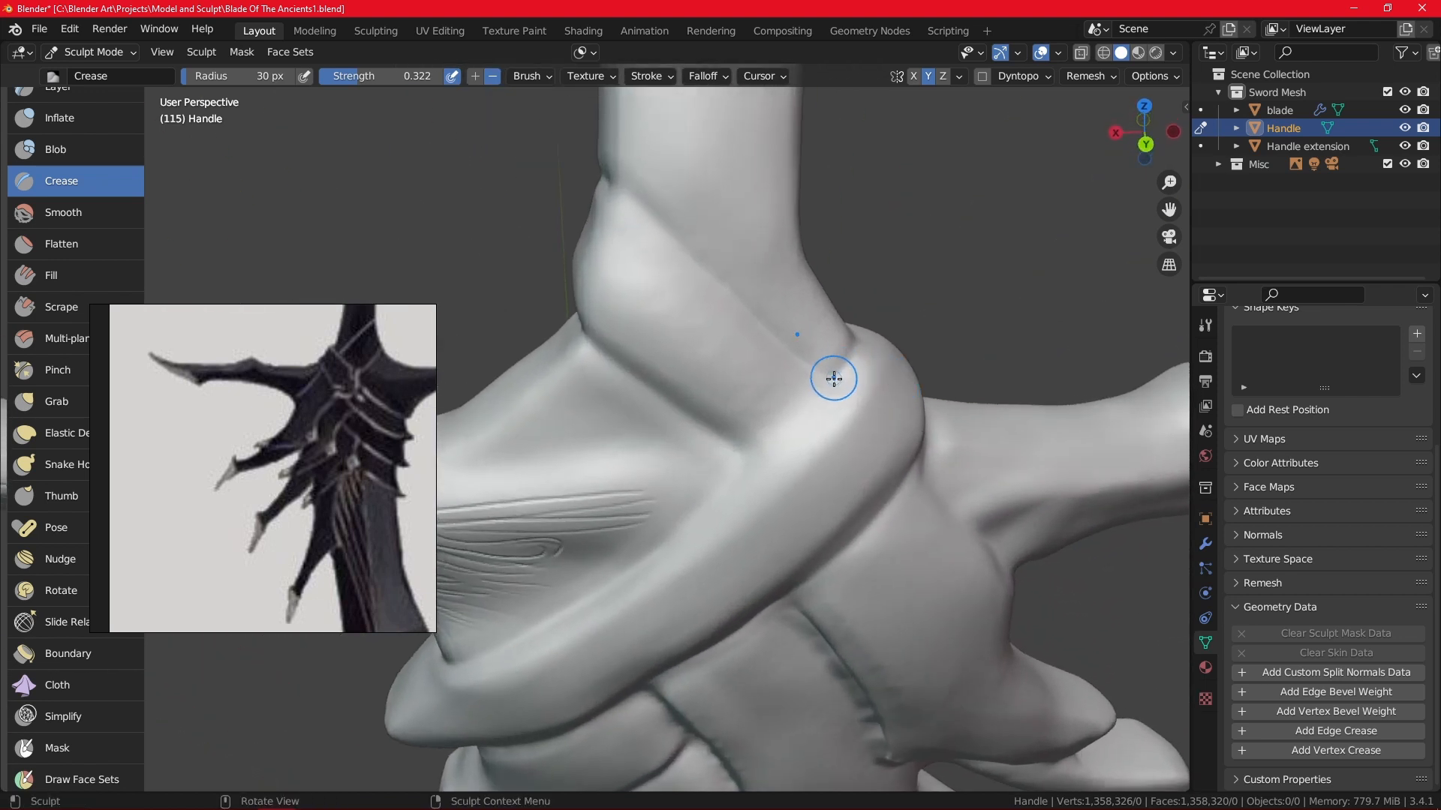
pyautogui.moveTo(832, 378); pyautogui.dragTo(759, 444)
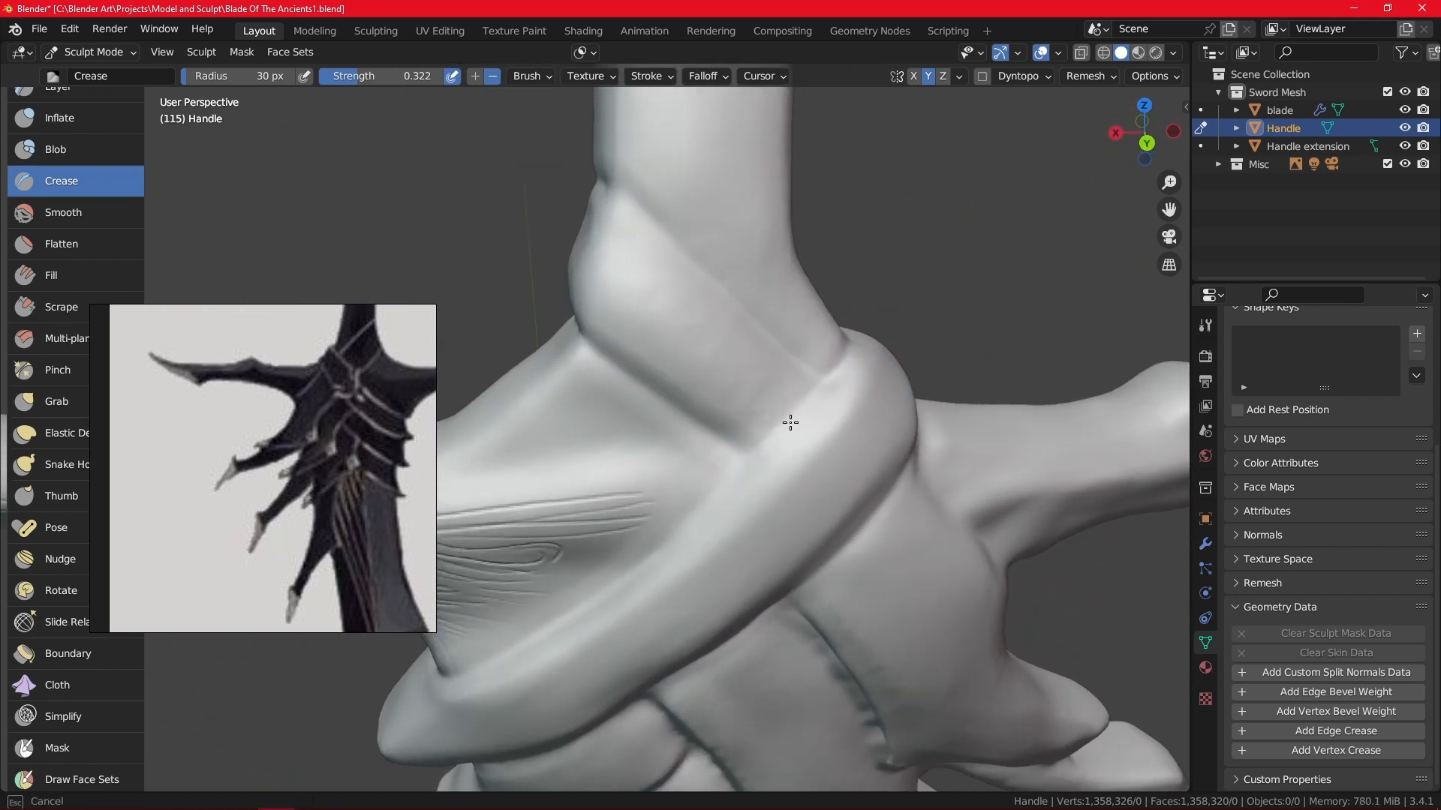
pyautogui.moveTo(846, 510)
pyautogui.mouseDown(button='middle')
pyautogui.moveTo(804, 424)
pyautogui.moveTo(650, 376)
pyautogui.moveTo(634, 441)
pyautogui.moveTo(829, 515)
pyautogui.mouseUp(button='middle')
pyautogui.moveTo(537, 466); pyautogui.dragTo(640, 558)
pyautogui.moveTo(600, 508); pyautogui.dragTo(927, 469, button='middle')
# Examine the bands, plates and crossguard on the handle's opposite face, both from a distance and up close.
pyautogui.scroll(-5, 891, 319)
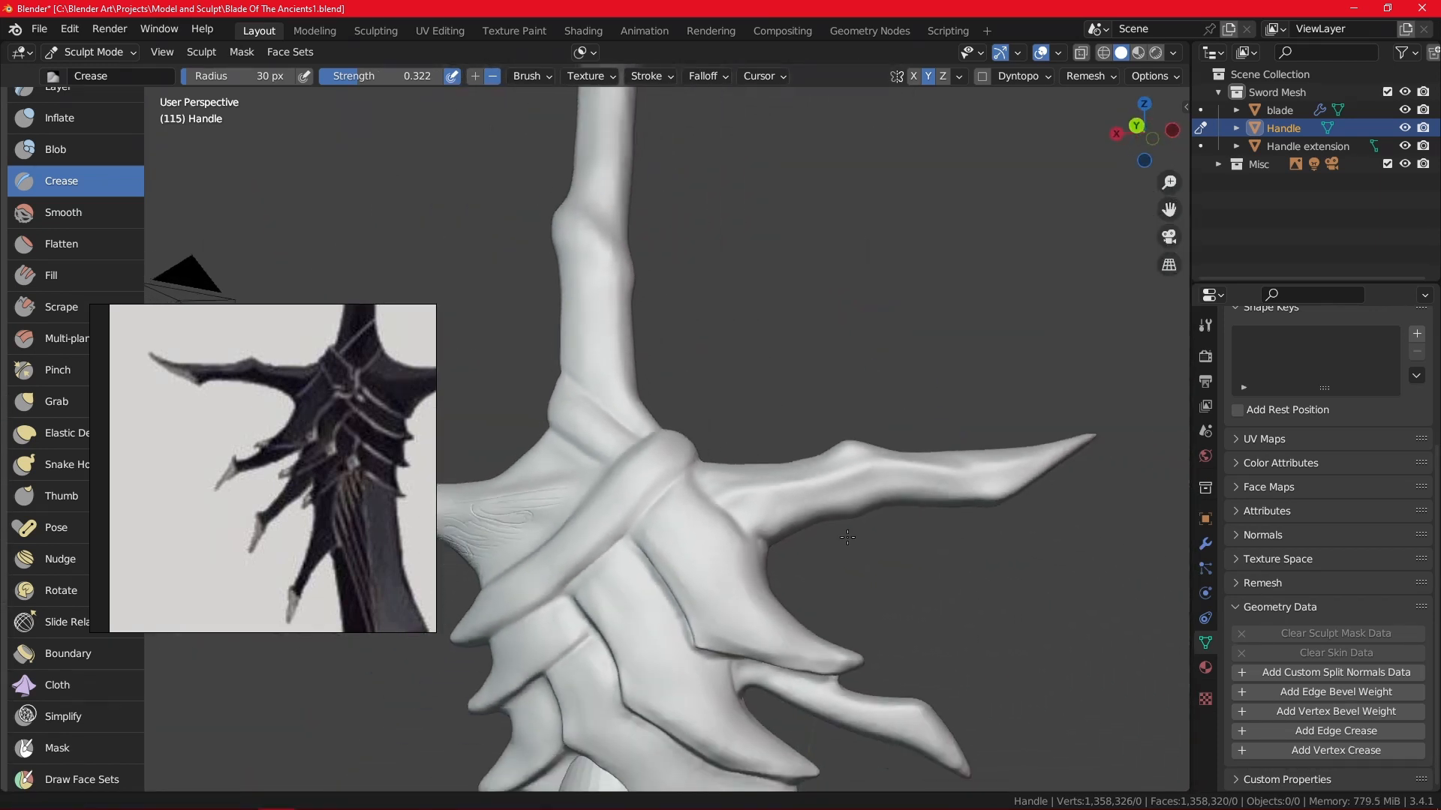
pyautogui.moveTo(859, 520); pyautogui.dragTo(823, 526, button='middle')
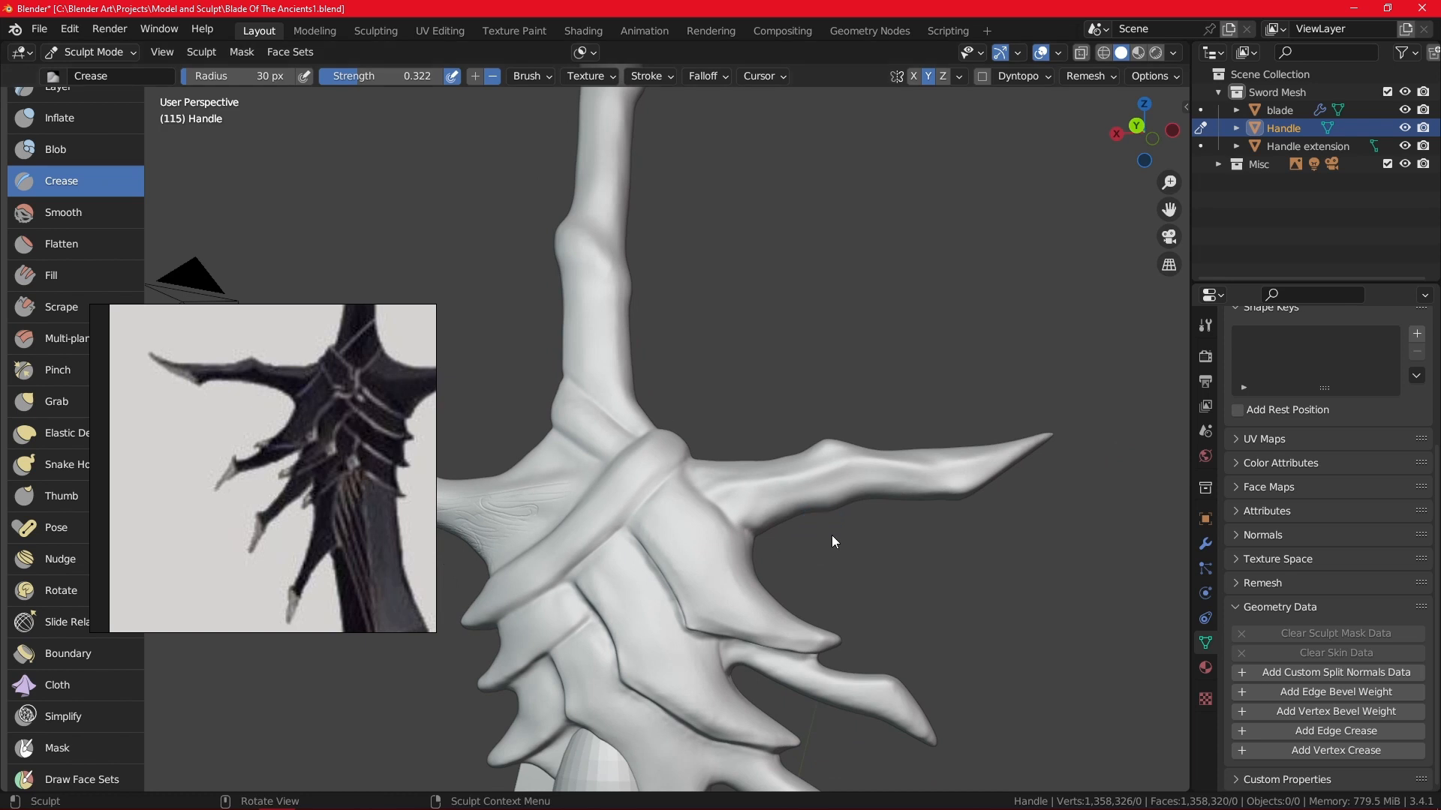
pyautogui.moveTo(784, 332); pyautogui.dragTo(767, 458, button='middle')
pyautogui.keyDown('shift'); pyautogui.moveTo(765, 536); pyautogui.dragTo(798, 296, button='middle'); pyautogui.keyUp('shift')
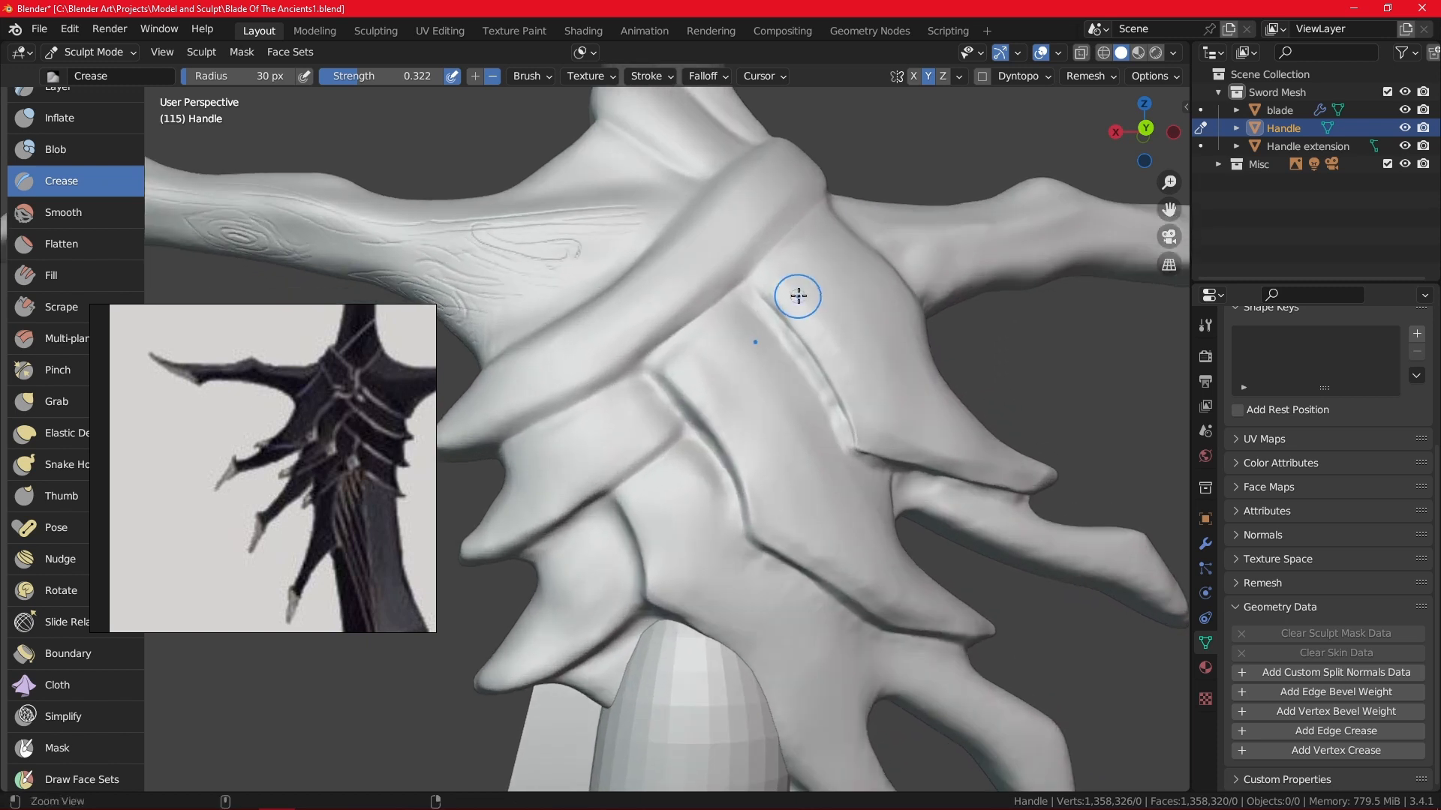
pyautogui.keyDown('shift'); pyautogui.moveTo(778, 246); pyautogui.dragTo(804, 570, button='middle'); pyautogui.keyUp('shift')
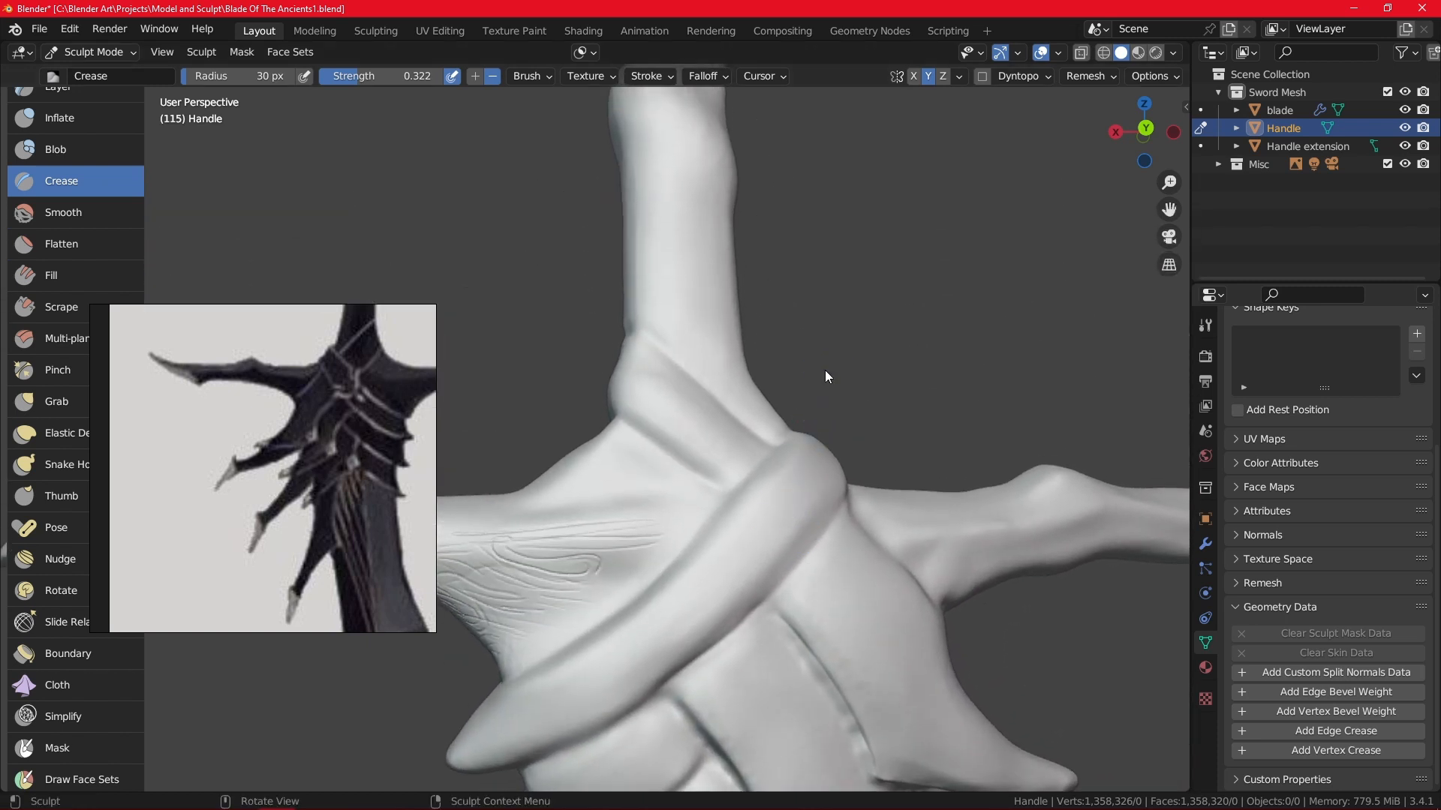
# Examine the handle shaft, crossguard arms and overlapping scales from both sides against the reference image.
pyautogui.moveTo(825, 371)
pyautogui.mouseDown(button='middle')
pyautogui.moveTo(451, 273)
pyautogui.moveTo(853, 232)
pyautogui.moveTo(842, 343)
pyautogui.moveTo(794, 284)
pyautogui.mouseUp(button='middle')
pyautogui.keyDown('ctrl'); pyautogui.keyDown('alt'); pyautogui.moveTo(826, 274); pyautogui.dragTo(704, 463); pyautogui.keyUp('alt'); pyautogui.keyUp('ctrl')
pyautogui.keyDown('shift'); pyautogui.moveTo(739, 504); pyautogui.dragTo(863, 431, button='middle'); pyautogui.keyUp('shift')
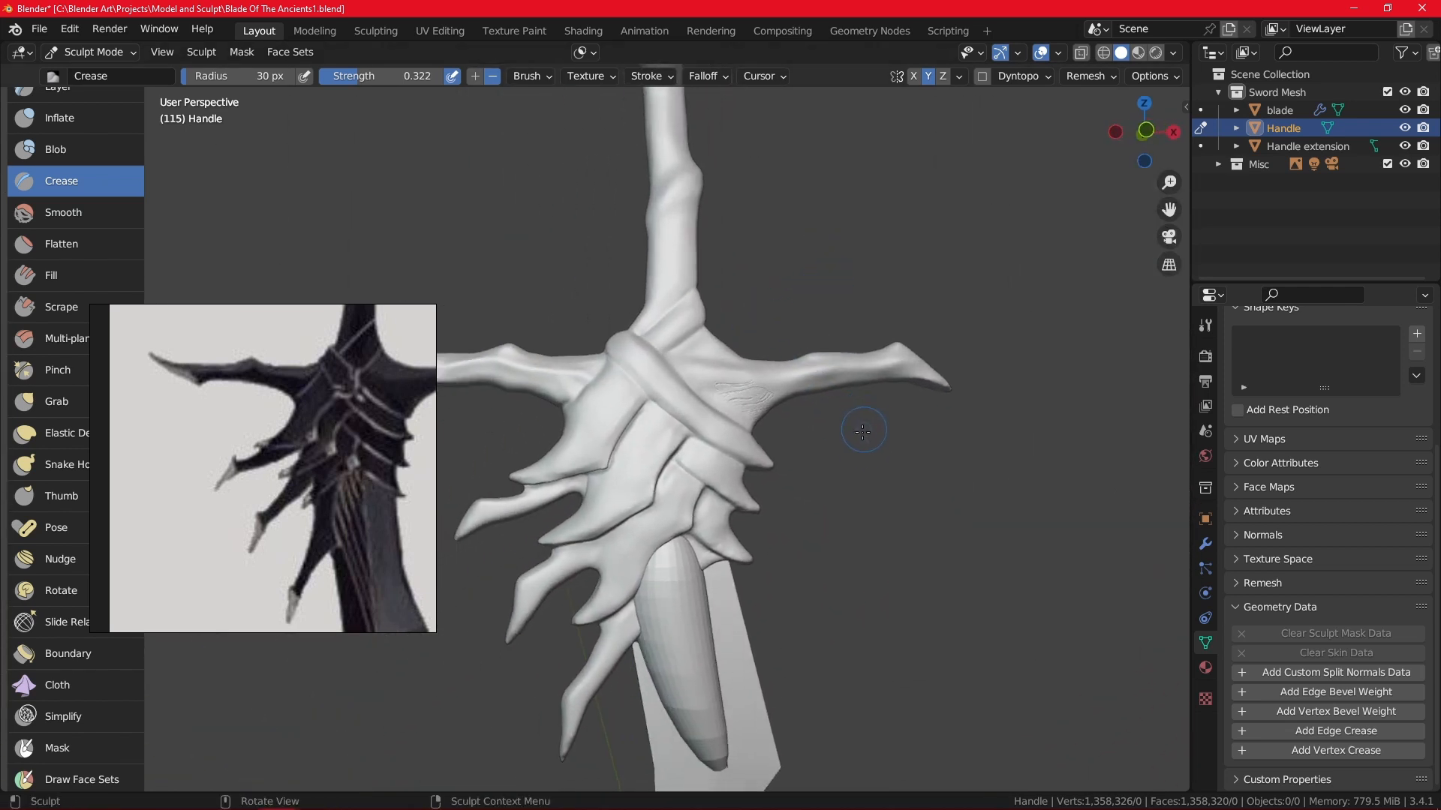
pyautogui.keyDown('ctrl'); pyautogui.keyDown('alt'); pyautogui.moveTo(854, 500); pyautogui.dragTo(834, 398); pyautogui.keyUp('alt'); pyautogui.keyUp('ctrl')
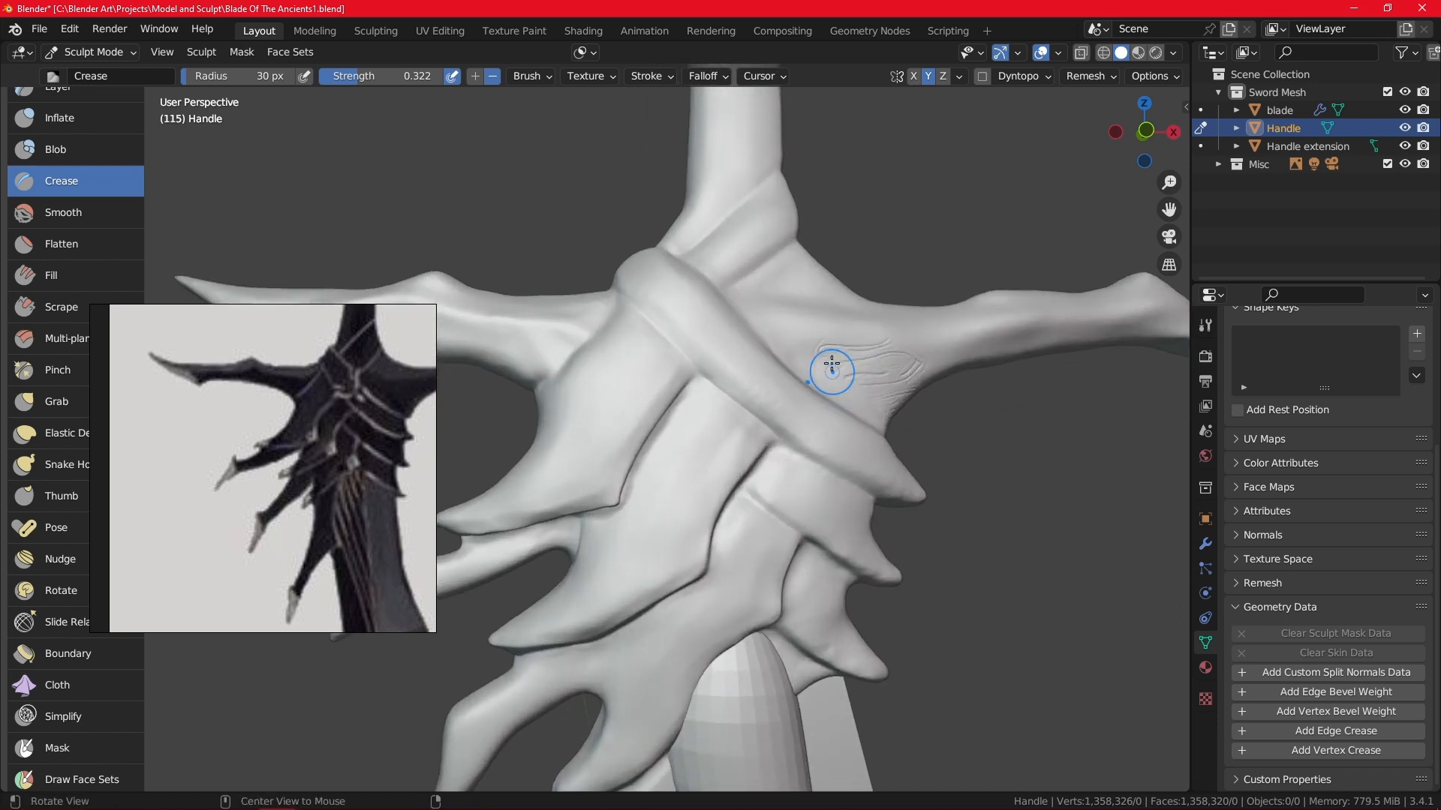
pyautogui.scroll(-4, 832, 366)
pyautogui.keyDown('shift'); pyautogui.moveTo(831, 367); pyautogui.dragTo(810, 725, button='middle'); pyautogui.keyUp('shift')
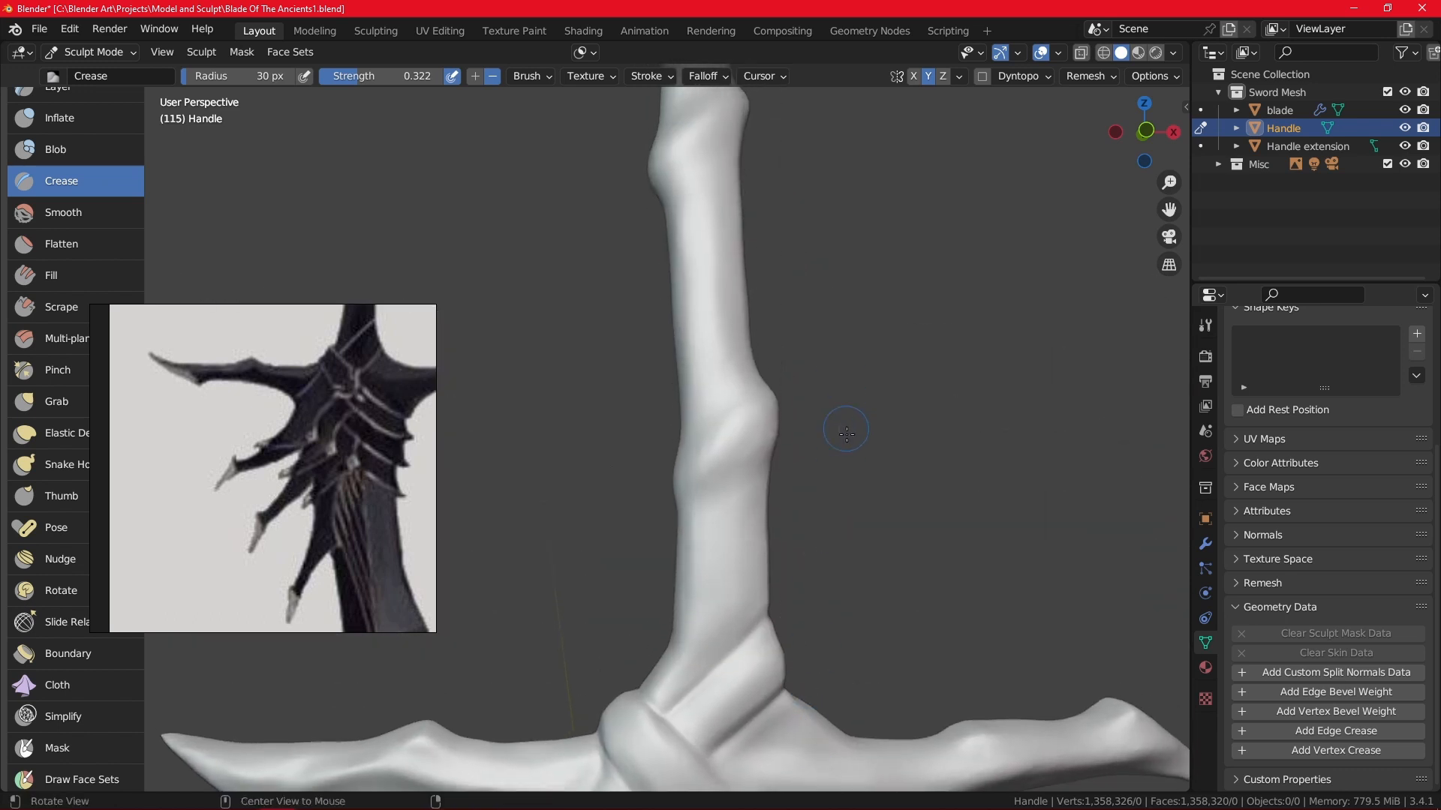
pyautogui.keyDown('alt'); pyautogui.moveTo(847, 434); pyautogui.dragTo(830, 459); pyautogui.keyUp('alt')
pyautogui.keyDown('alt'); pyautogui.keyDown('shift'); pyautogui.moveTo(825, 581); pyautogui.dragTo(780, 346); pyautogui.keyUp('shift'); pyautogui.keyUp('alt')
pyautogui.keyDown('alt'); pyautogui.keyDown('shift'); pyautogui.moveTo(850, 467); pyautogui.dragTo(848, 332); pyautogui.keyUp('shift'); pyautogui.keyUp('alt')
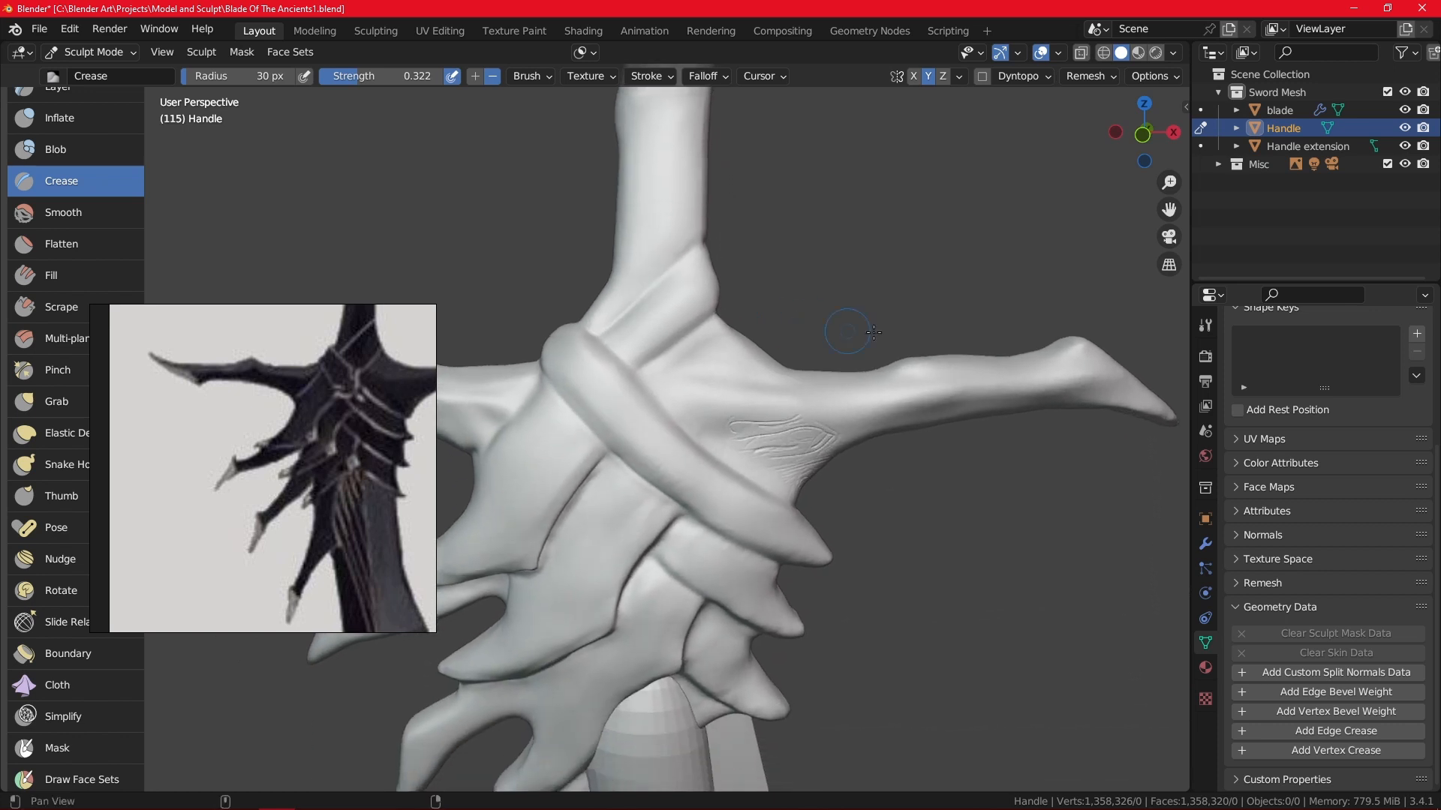
pyautogui.keyDown('alt'); pyautogui.keyDown('shift'); pyautogui.moveTo(985, 363); pyautogui.dragTo(921, 354); pyautogui.keyUp('shift'); pyautogui.keyUp('alt')
# Carve long grooves along the guard arm beside the wood-grain detail, using the Crease brush at 30 px and 0.322 strength.
pyautogui.moveTo(897, 411)
pyautogui.keyDown('ctrl'); pyautogui.keyDown('alt'); pyautogui.mouseDown()
pyautogui.moveTo(900, 360)
pyautogui.moveTo(776, 601)
pyautogui.mouseUp(); pyautogui.keyUp('alt'); pyautogui.keyUp('ctrl')
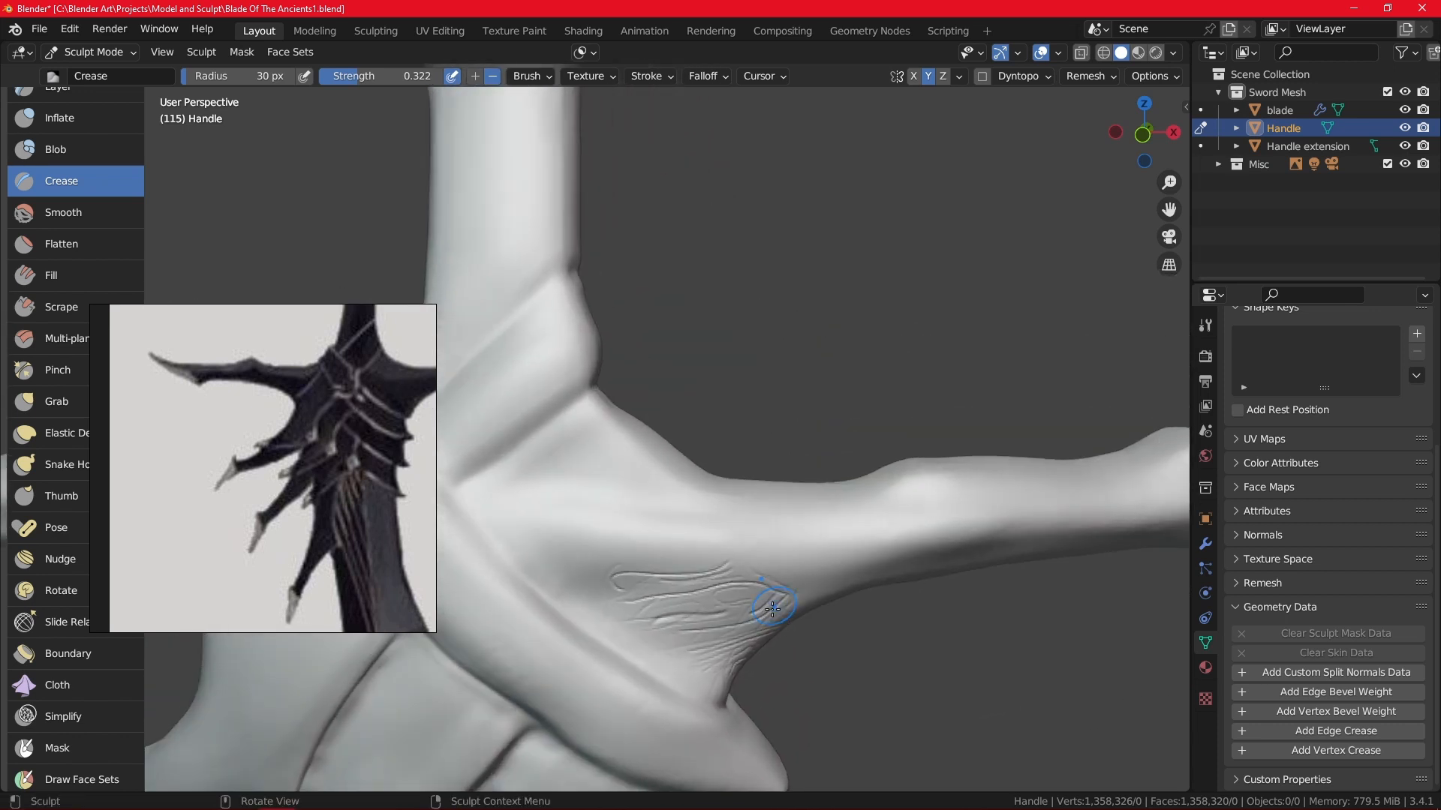
pyautogui.scroll(2, 772, 609)
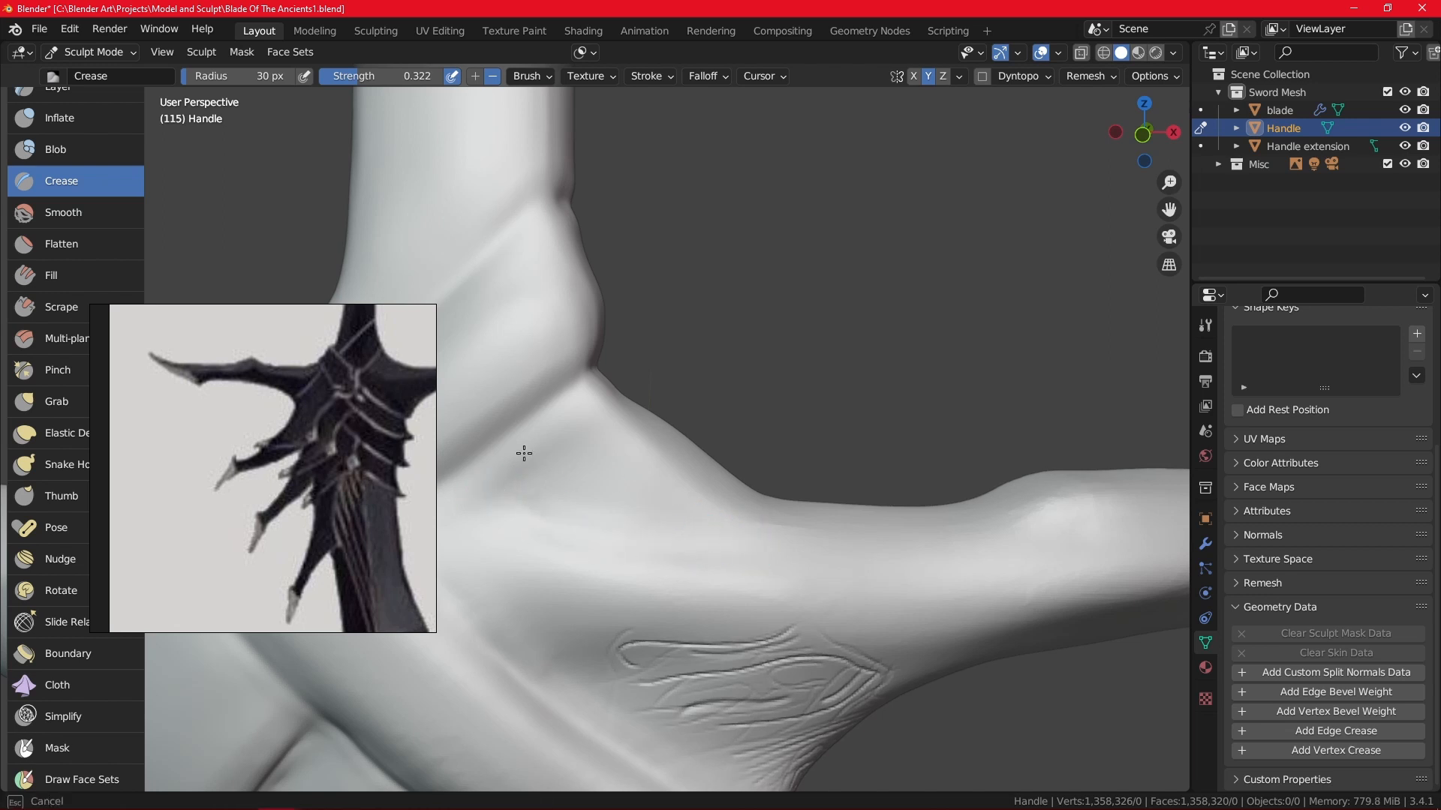
pyautogui.moveTo(819, 482)
pyautogui.keyDown('alt'); pyautogui.mouseDown()
pyautogui.moveTo(841, 495)
pyautogui.moveTo(878, 481)
pyautogui.moveTo(743, 457)
pyautogui.mouseUp(); pyautogui.keyUp('alt')
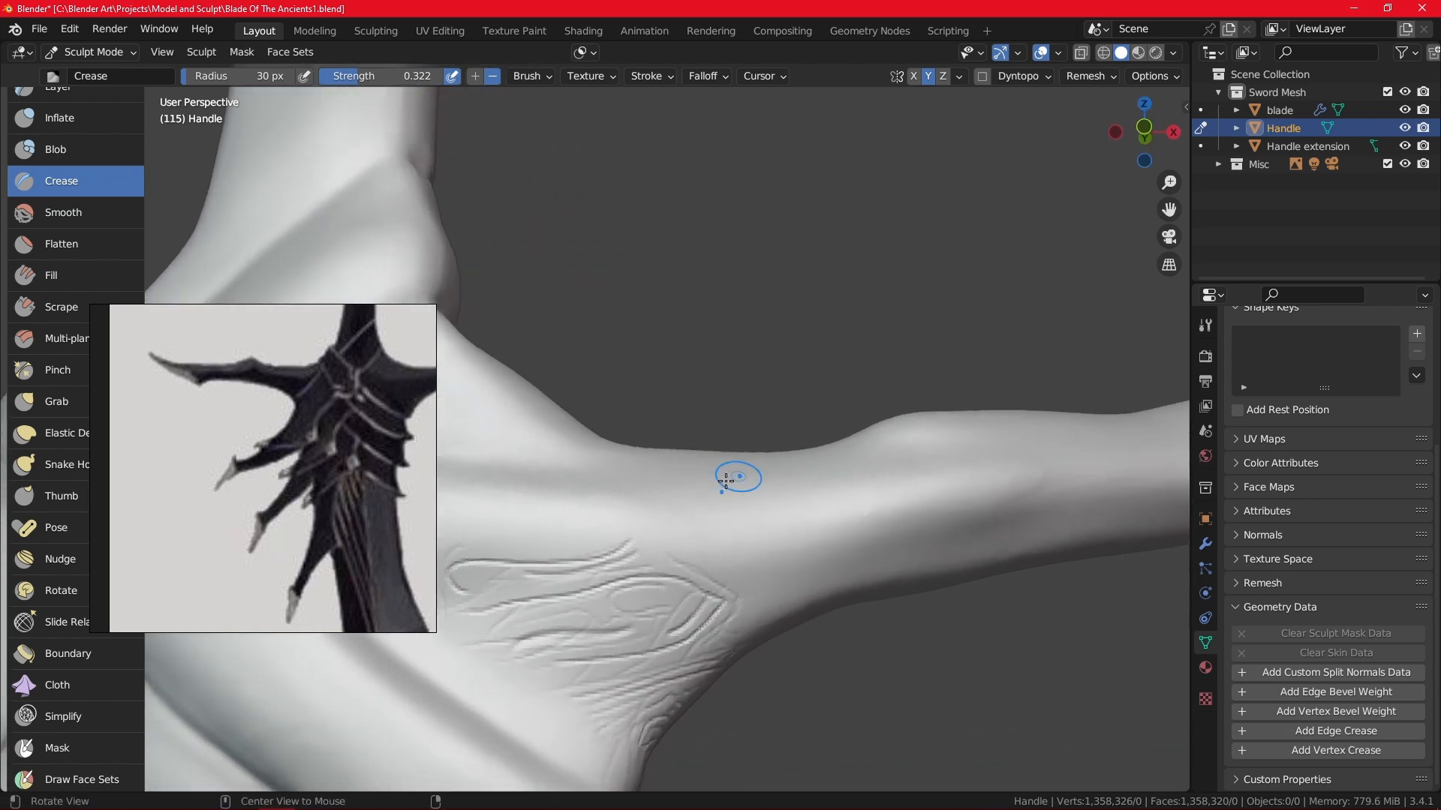
pyautogui.moveTo(547, 482); pyautogui.dragTo(793, 466)
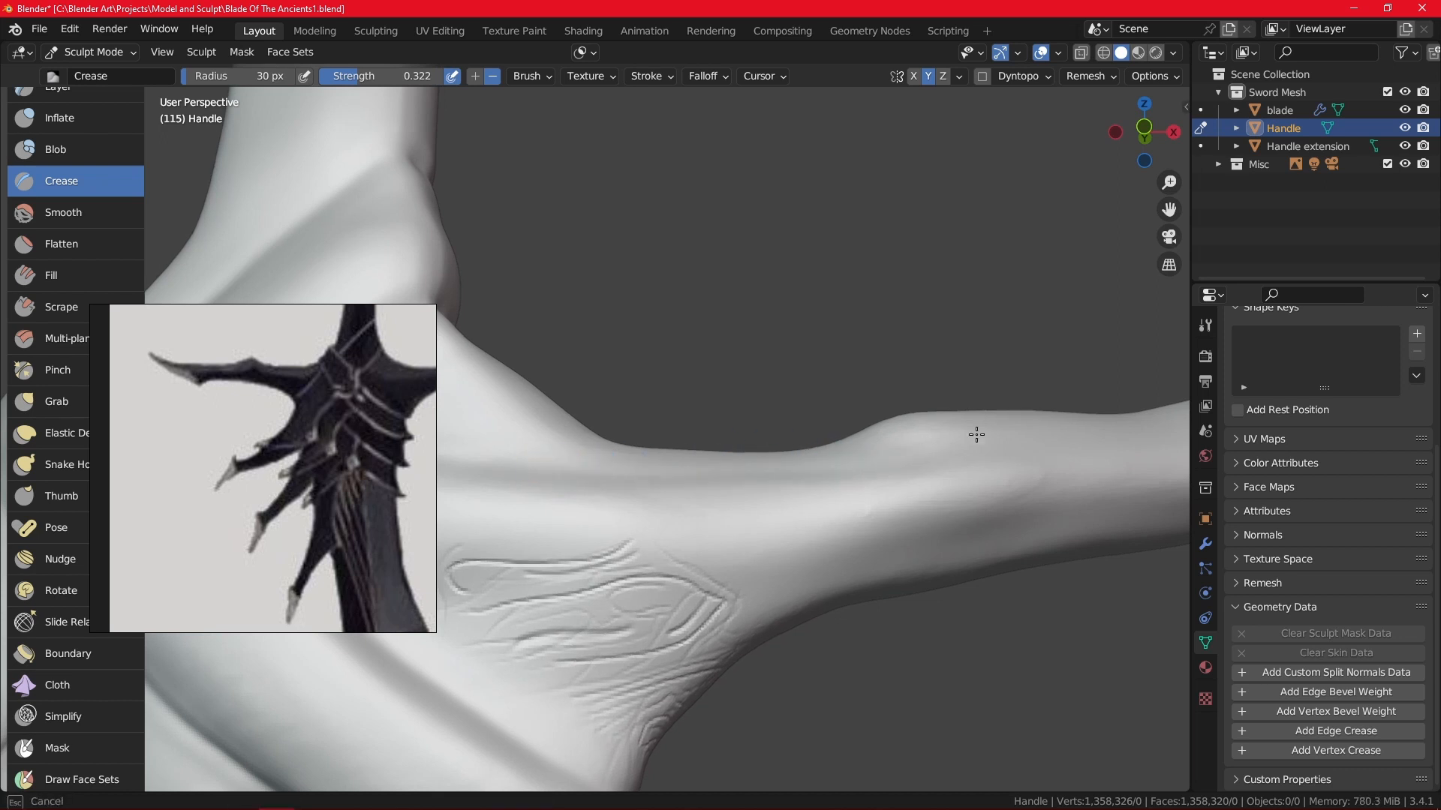
pyautogui.keyDown('alt'); pyautogui.keyDown('shift'); pyautogui.moveTo(937, 462); pyautogui.dragTo(626, 469); pyautogui.keyUp('shift'); pyautogui.keyUp('alt')
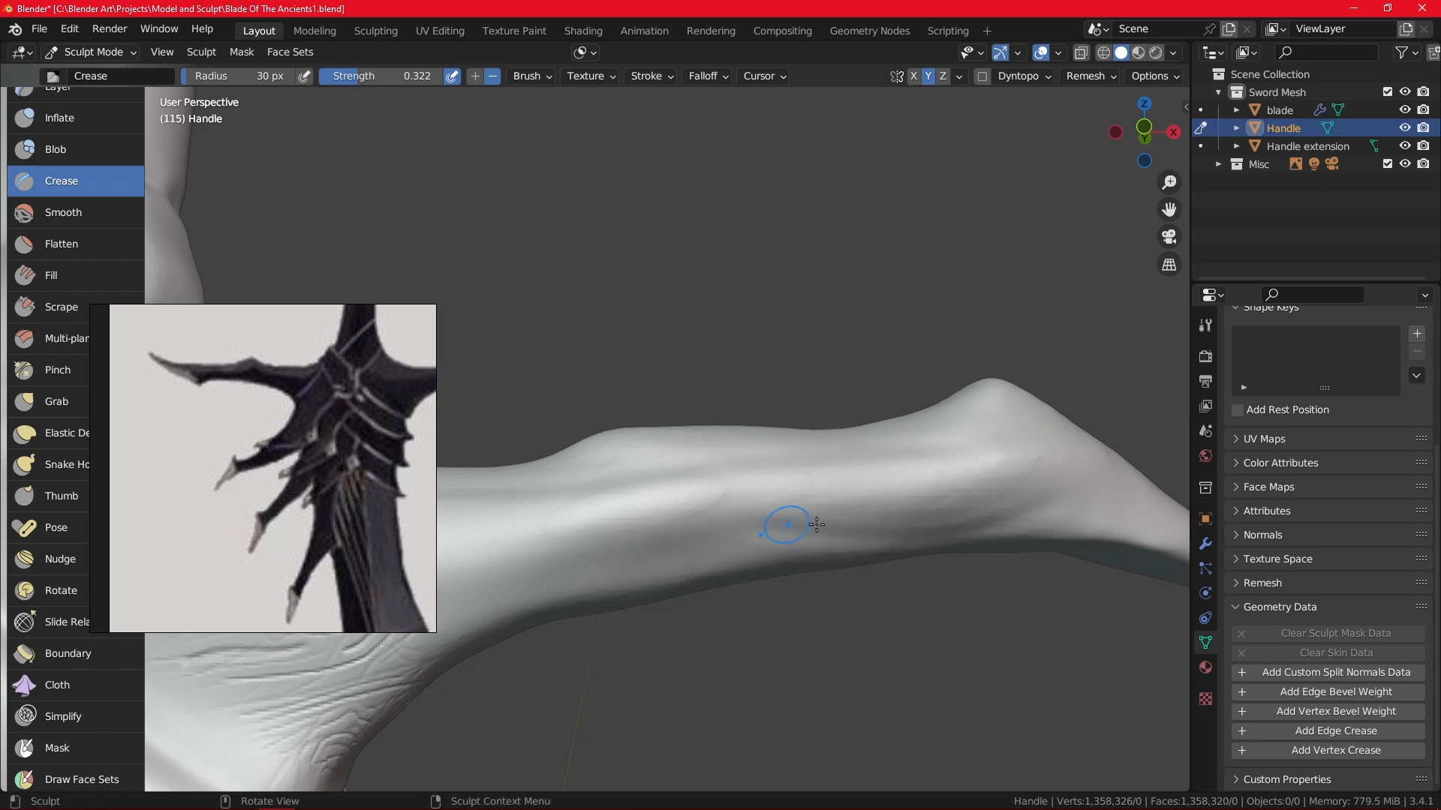
pyautogui.moveTo(472, 581)
pyautogui.keyDown('alt'); pyautogui.keyDown('shift'); pyautogui.mouseDown()
pyautogui.moveTo(808, 495)
pyautogui.moveTo(863, 506)
pyautogui.moveTo(805, 541)
pyautogui.mouseUp(); pyautogui.keyUp('shift'); pyautogui.keyUp('alt')
pyautogui.scroll(-3, 788, 453)
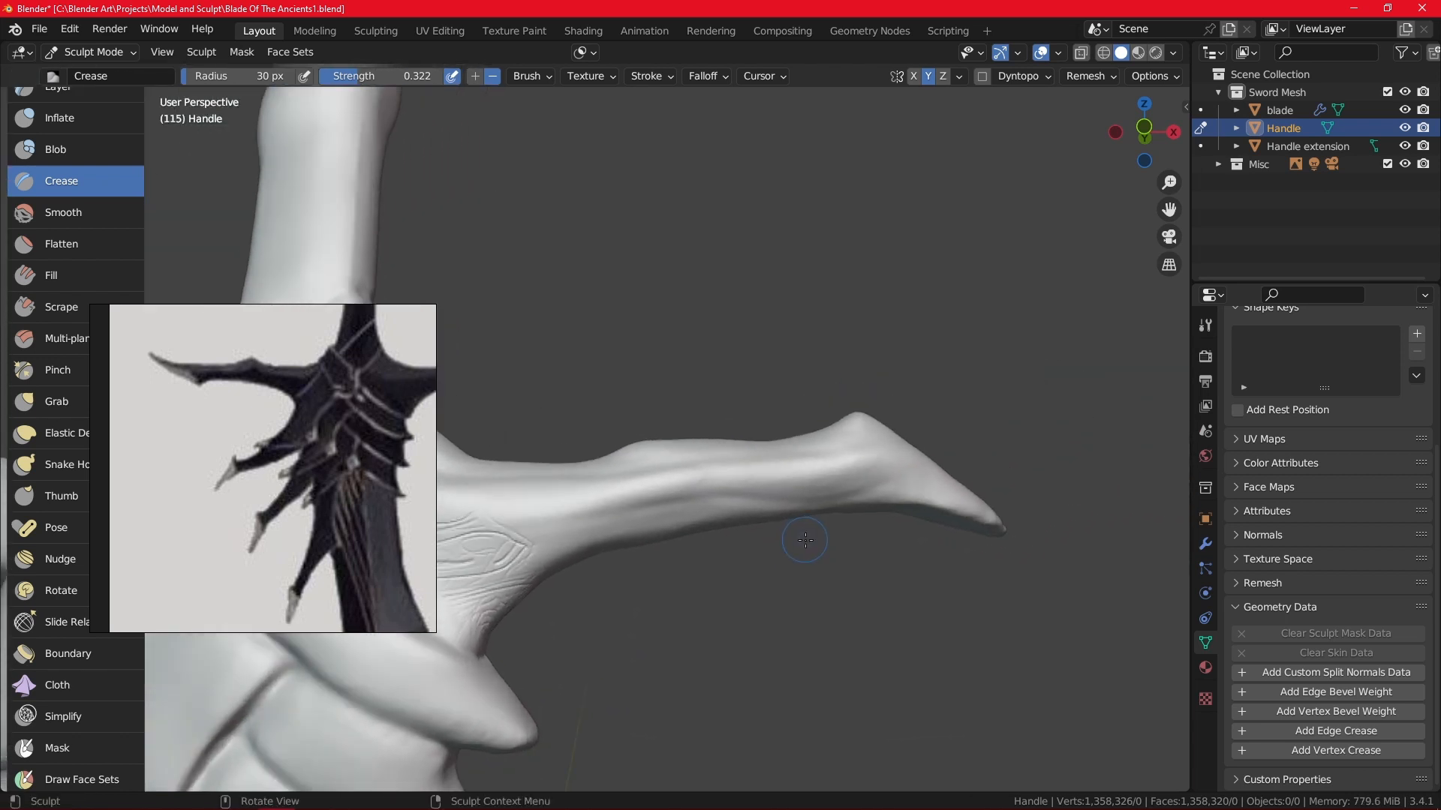
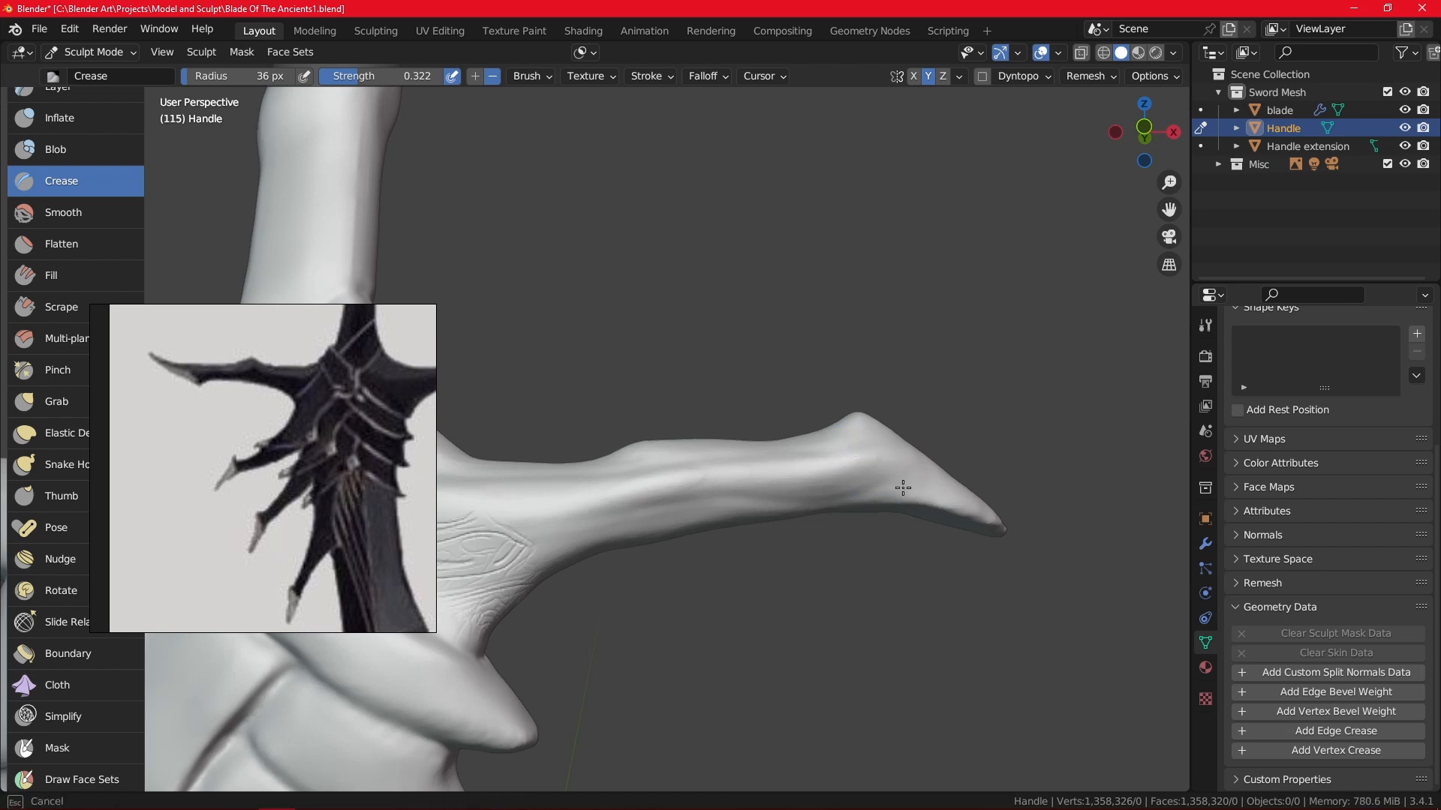
# Crease the guard arm's tip and the area where the arm meets the handle wrap, using a 36 px brush.
pyautogui.moveTo(701, 462)
pyautogui.keyDown('alt'); pyautogui.keyDown('shift'); pyautogui.mouseDown()
pyautogui.moveTo(934, 579)
pyautogui.moveTo(852, 553)
pyautogui.moveTo(592, 551)
pyautogui.mouseUp(); pyautogui.keyUp('shift'); pyautogui.keyUp('alt')
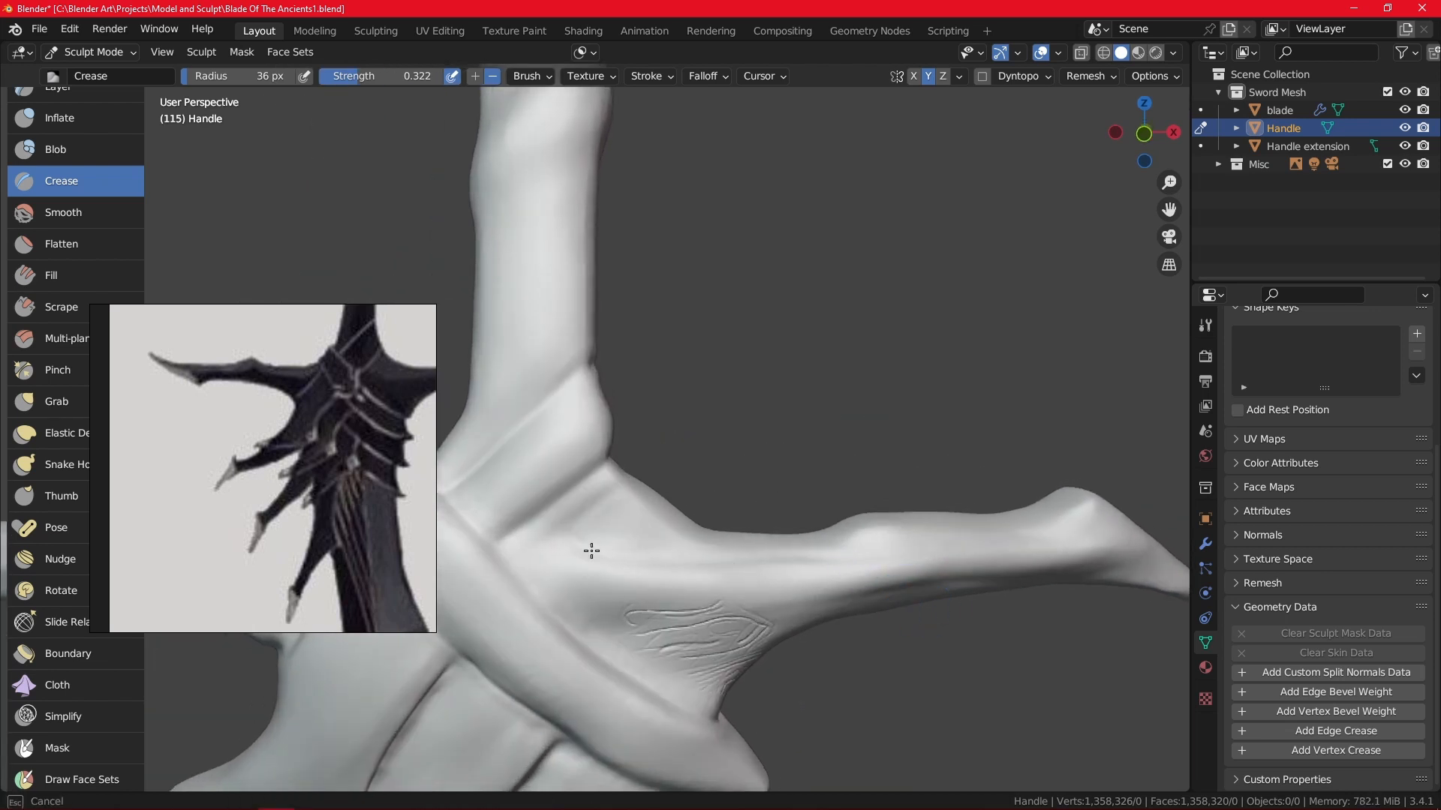
pyautogui.moveTo(614, 499); pyautogui.dragTo(622, 489)
pyautogui.keyDown('alt'); pyautogui.moveTo(743, 525); pyautogui.dragTo(830, 457); pyautogui.keyUp('alt')
pyautogui.hotkey('alt', 'shift')
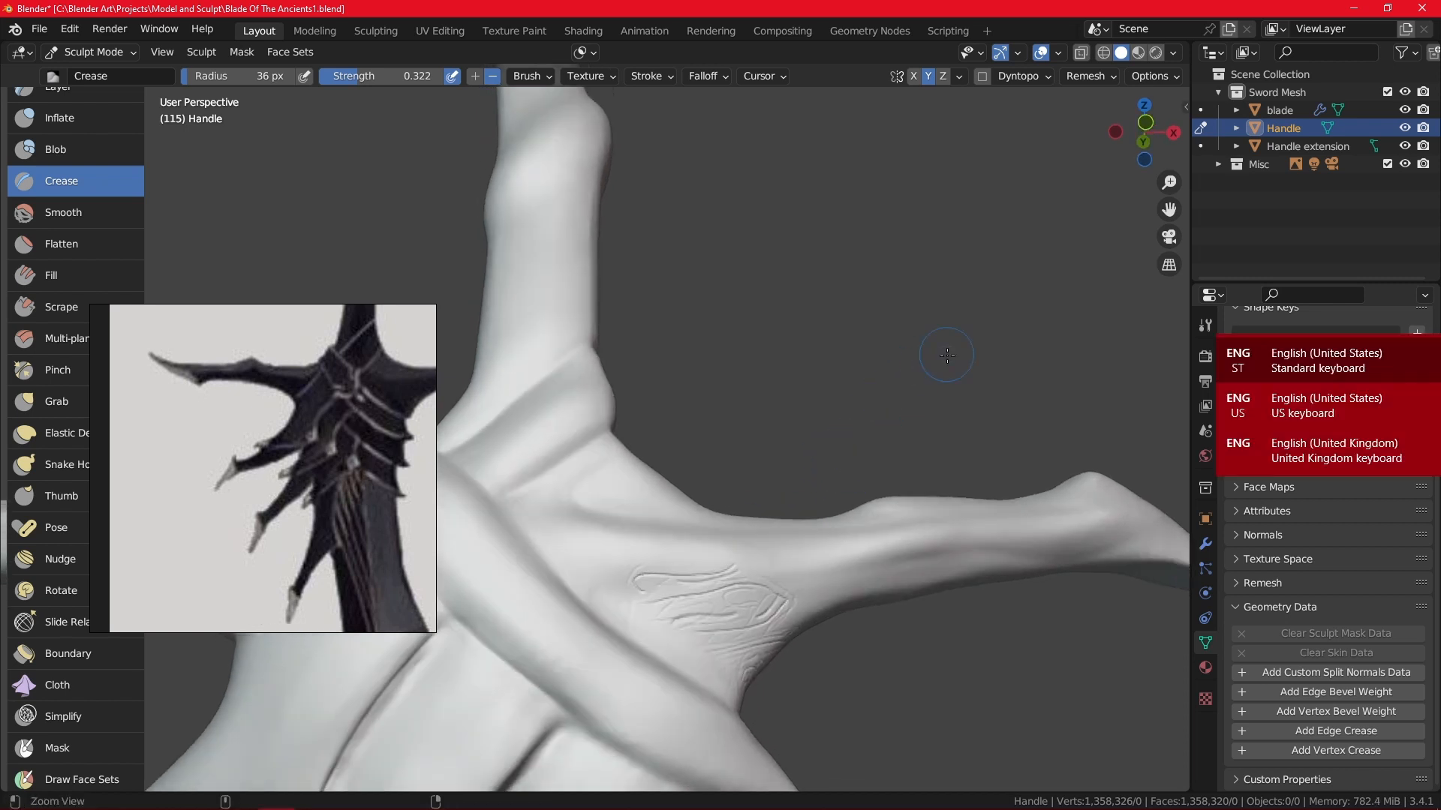
pyautogui.moveTo(982, 456)
pyautogui.keyDown('ctrl'); pyautogui.keyDown('alt'); pyautogui.mouseDown()
pyautogui.moveTo(920, 627)
pyautogui.moveTo(856, 621)
pyautogui.moveTo(755, 646)
pyautogui.moveTo(706, 683)
pyautogui.moveTo(773, 555)
pyautogui.moveTo(836, 483)
pyautogui.moveTo(749, 586)
pyautogui.mouseUp(); pyautogui.keyUp('alt'); pyautogui.keyUp('ctrl')
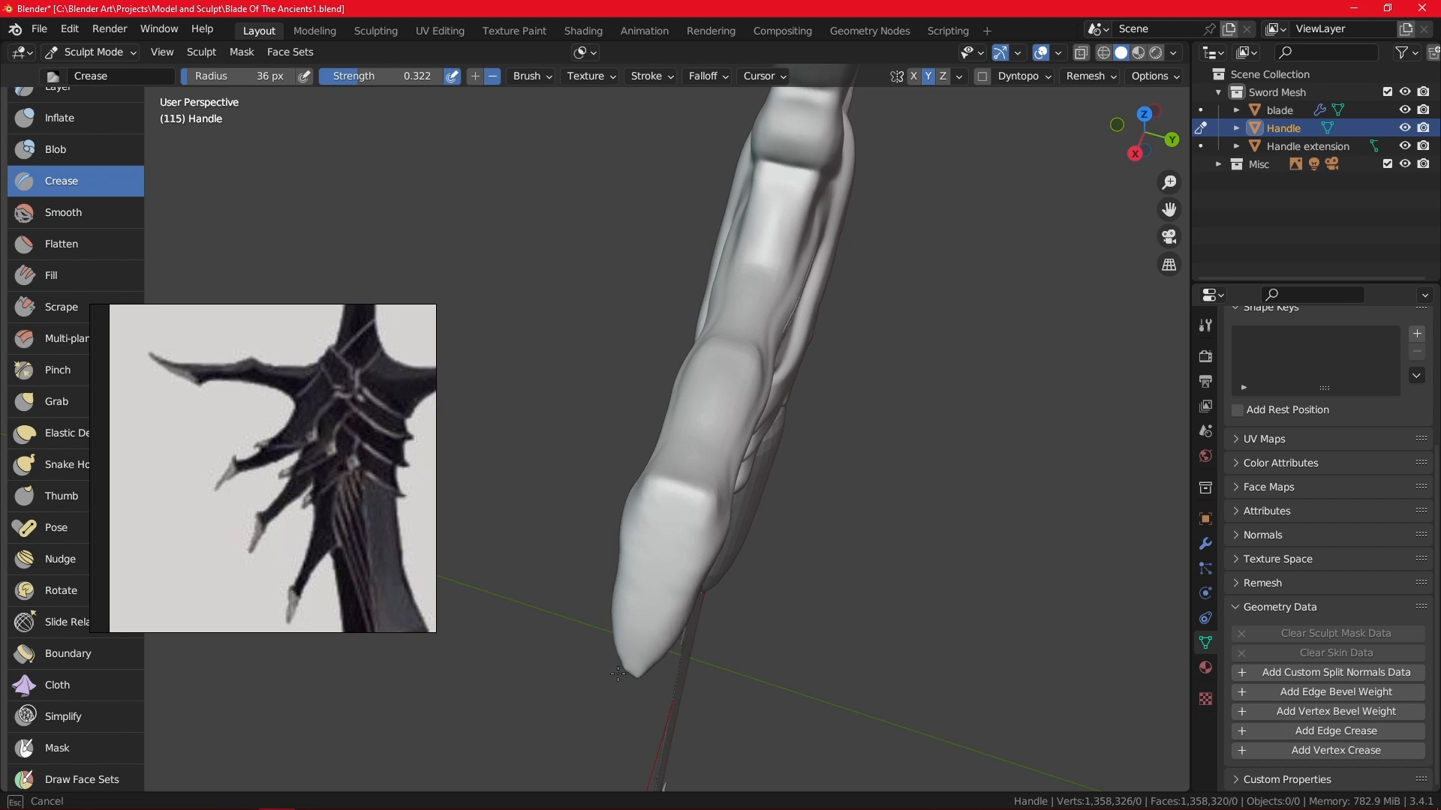
# Sharpen the edge of the scale tucked beneath the diagonal band, using the Pinch brush at 65 px and 0.500 strength.
pyautogui.keyDown('alt'); pyautogui.moveTo(778, 469); pyautogui.dragTo(788, 547); pyautogui.keyUp('alt')
pyautogui.scroll(1, 831, 576)
pyautogui.keyDown('alt'); pyautogui.keyDown('shift'); pyautogui.moveTo(785, 632); pyautogui.dragTo(836, 497); pyautogui.keyUp('shift'); pyautogui.keyUp('alt')
pyautogui.moveTo(836, 497)
pyautogui.mouseDown(button='middle')
pyautogui.moveTo(899, 452)
pyautogui.moveTo(833, 492)
pyautogui.mouseUp(button='middle')
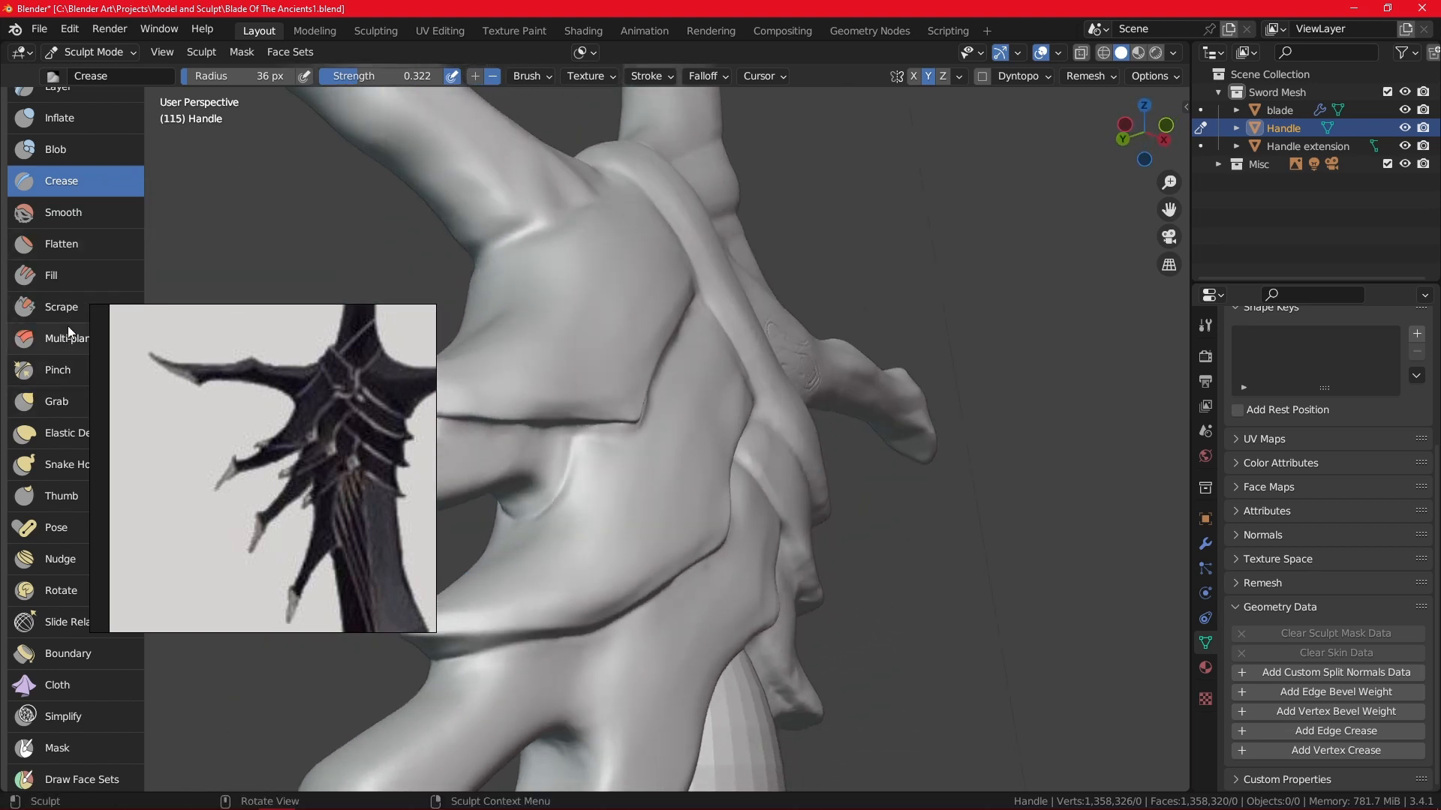
pyautogui.click(59, 372)
pyautogui.moveTo(929, 412)
pyautogui.keyDown('alt'); pyautogui.mouseDown()
pyautogui.moveTo(834, 426)
pyautogui.moveTo(852, 460)
pyautogui.moveTo(821, 480)
pyautogui.moveTo(846, 425)
pyautogui.moveTo(855, 463)
pyautogui.moveTo(736, 502)
pyautogui.moveTo(761, 486)
pyautogui.mouseUp(); pyautogui.keyUp('alt')
pyautogui.press('f')
pyautogui.click(826, 490)
pyautogui.moveTo(753, 471); pyautogui.dragTo(714, 505)
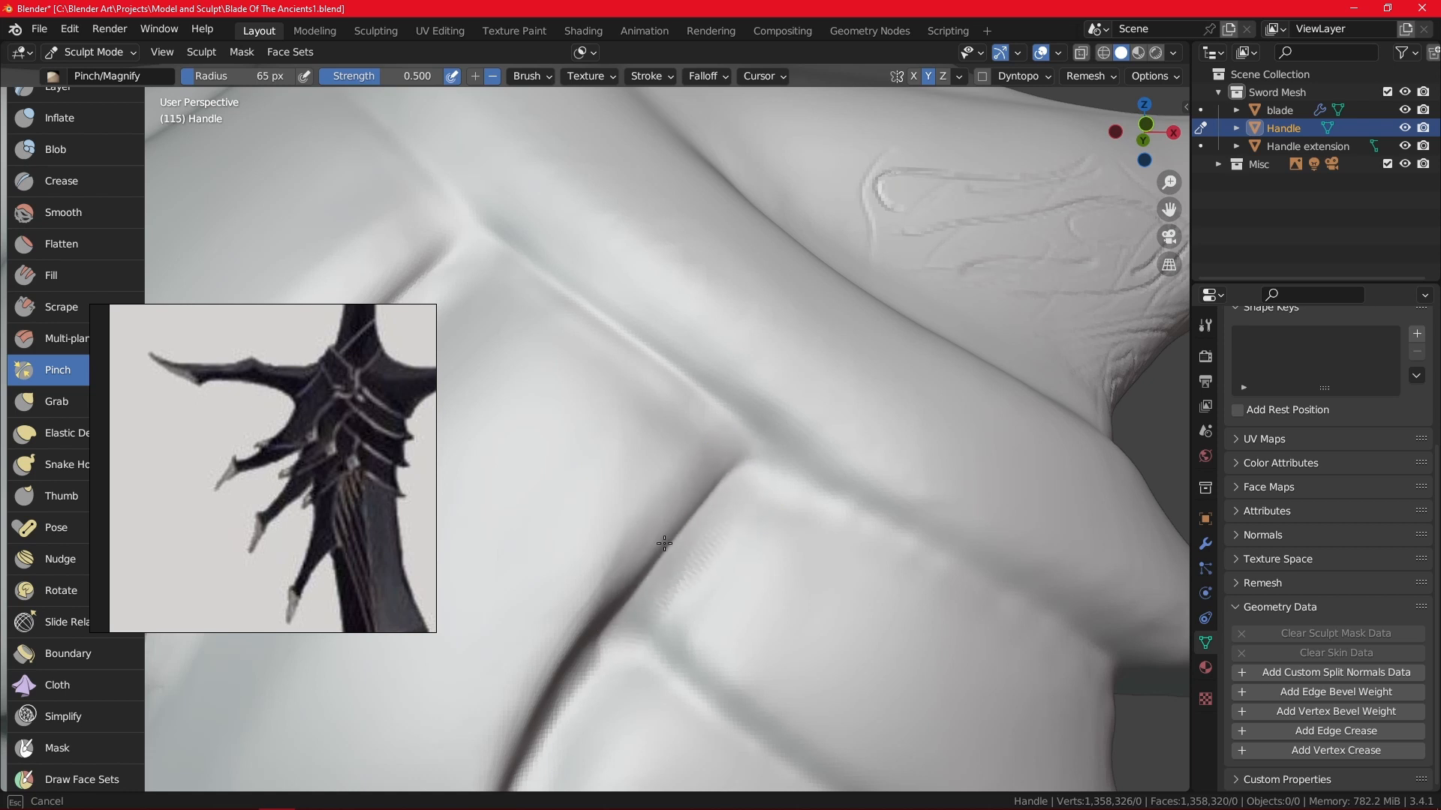
pyautogui.moveTo(701, 515); pyautogui.dragTo(620, 615)
pyautogui.keyDown('ctrl'); pyautogui.keyDown('alt'); pyautogui.moveTo(831, 409); pyautogui.dragTo(803, 529); pyautogui.keyUp('alt'); pyautogui.keyUp('ctrl')
pyautogui.moveTo(695, 638)
pyautogui.keyDown('alt'); pyautogui.mouseDown()
pyautogui.moveTo(630, 667)
pyautogui.moveTo(746, 724)
pyautogui.mouseUp(); pyautogui.keyUp('alt')
pyautogui.moveTo(746, 724); pyautogui.dragTo(760, 458, button='middle')
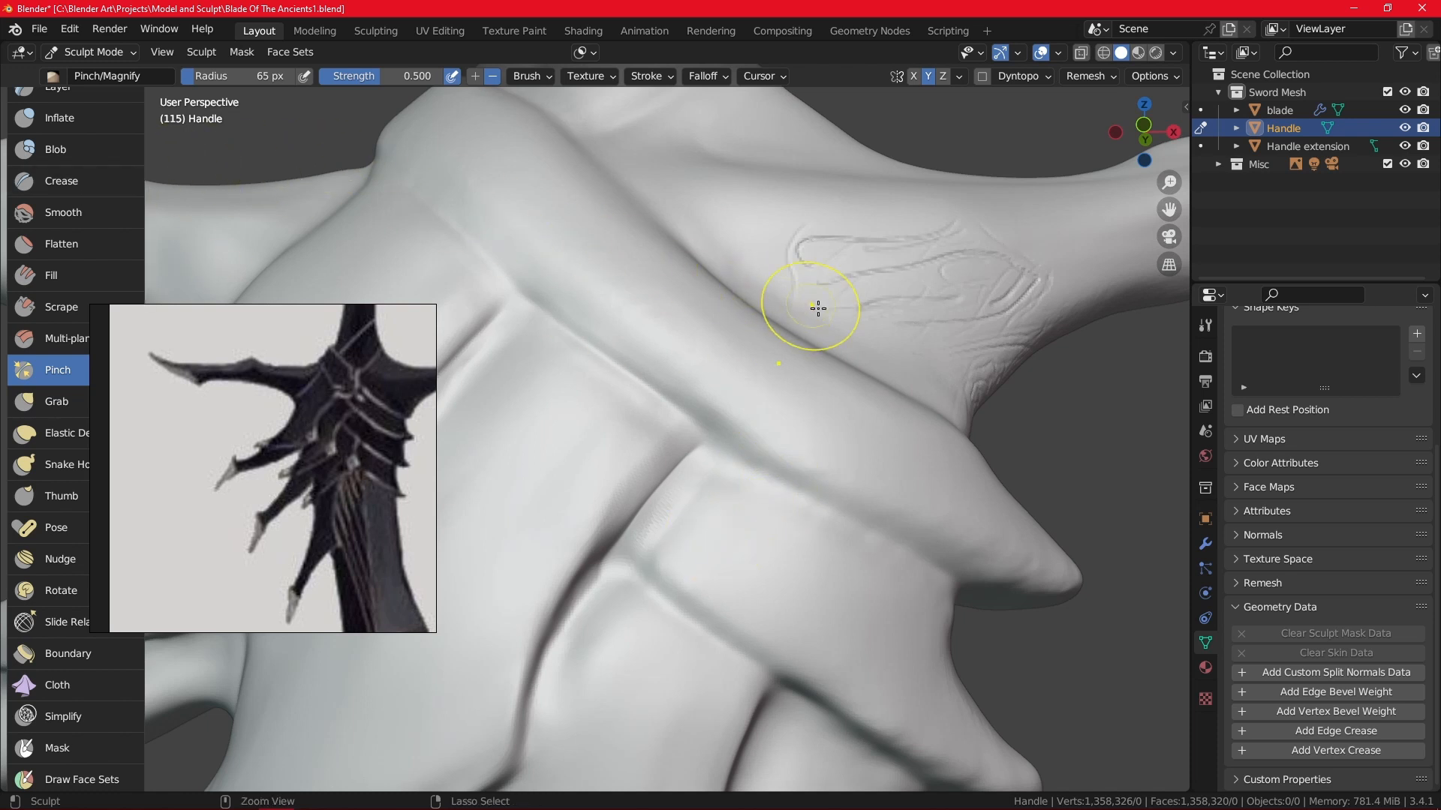
# Add volume to the upper corner of the scale beneath the diagonal band, using the Inflate brush at 41 px and 0.500 strength.
pyautogui.click(92, 118)
pyautogui.press('f')
pyautogui.click(638, 479)
pyautogui.moveTo(638, 478)
pyautogui.mouseDown(button='middle')
pyautogui.moveTo(763, 530)
pyautogui.moveTo(684, 478)
pyautogui.moveTo(758, 450)
pyautogui.moveTo(662, 550)
pyautogui.moveTo(705, 396)
pyautogui.moveTo(722, 449)
pyautogui.mouseUp(button='middle')
pyautogui.moveTo(837, 457)
pyautogui.mouseDown(button='middle')
pyautogui.moveTo(823, 533)
pyautogui.moveTo(768, 529)
pyautogui.mouseUp(button='middle')
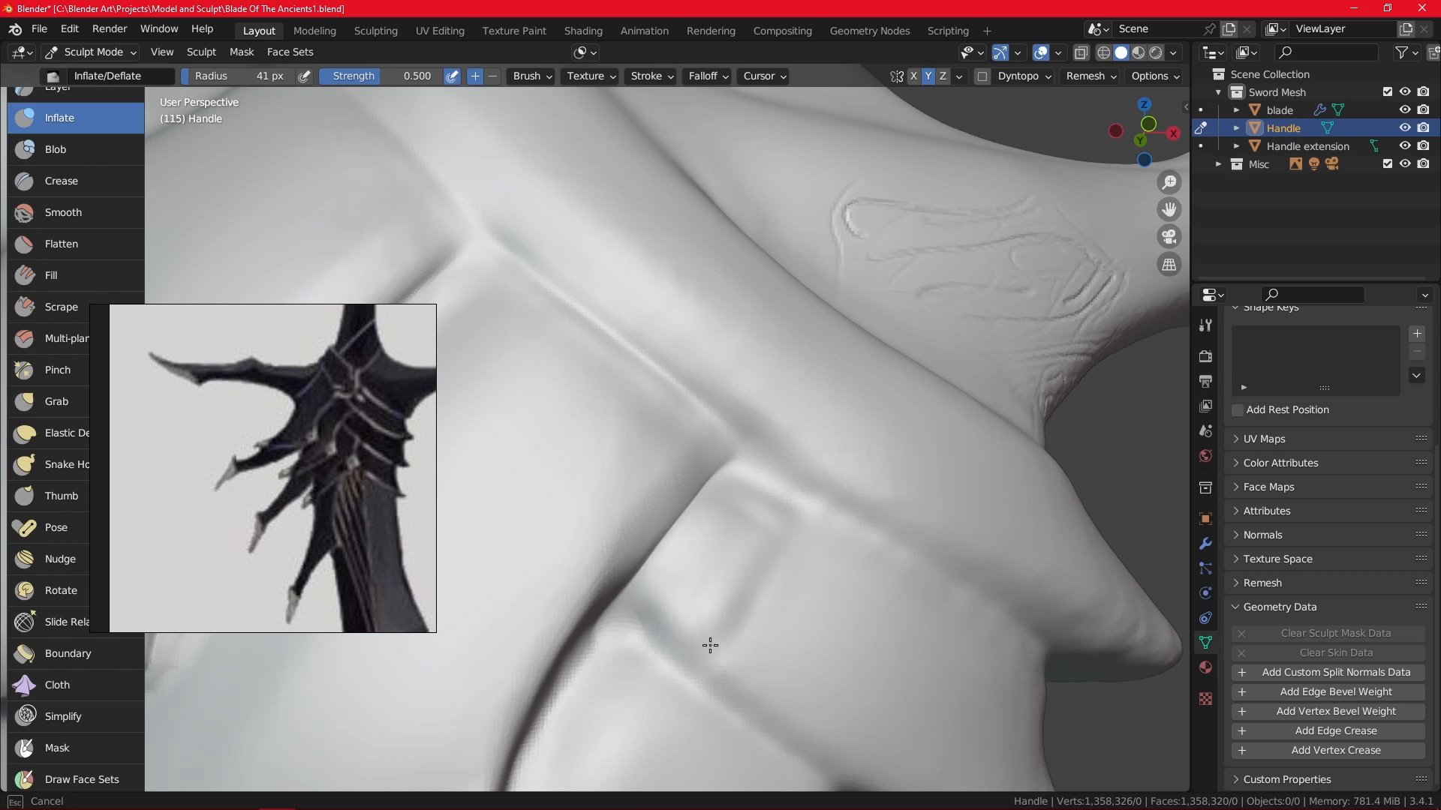
pyautogui.moveTo(695, 646); pyautogui.dragTo(663, 584, button='middle')
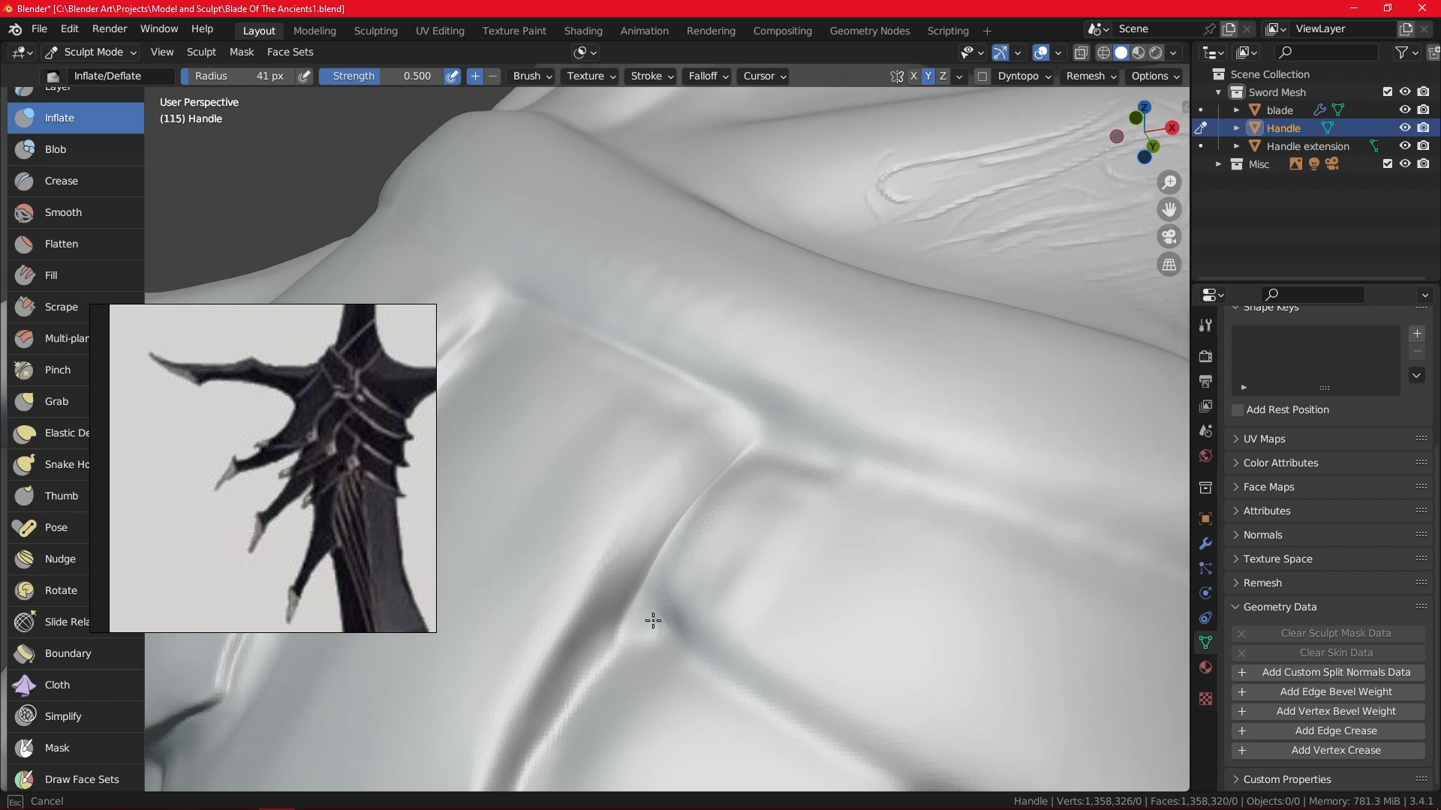
pyautogui.moveTo(711, 651); pyautogui.dragTo(764, 546, button='middle')
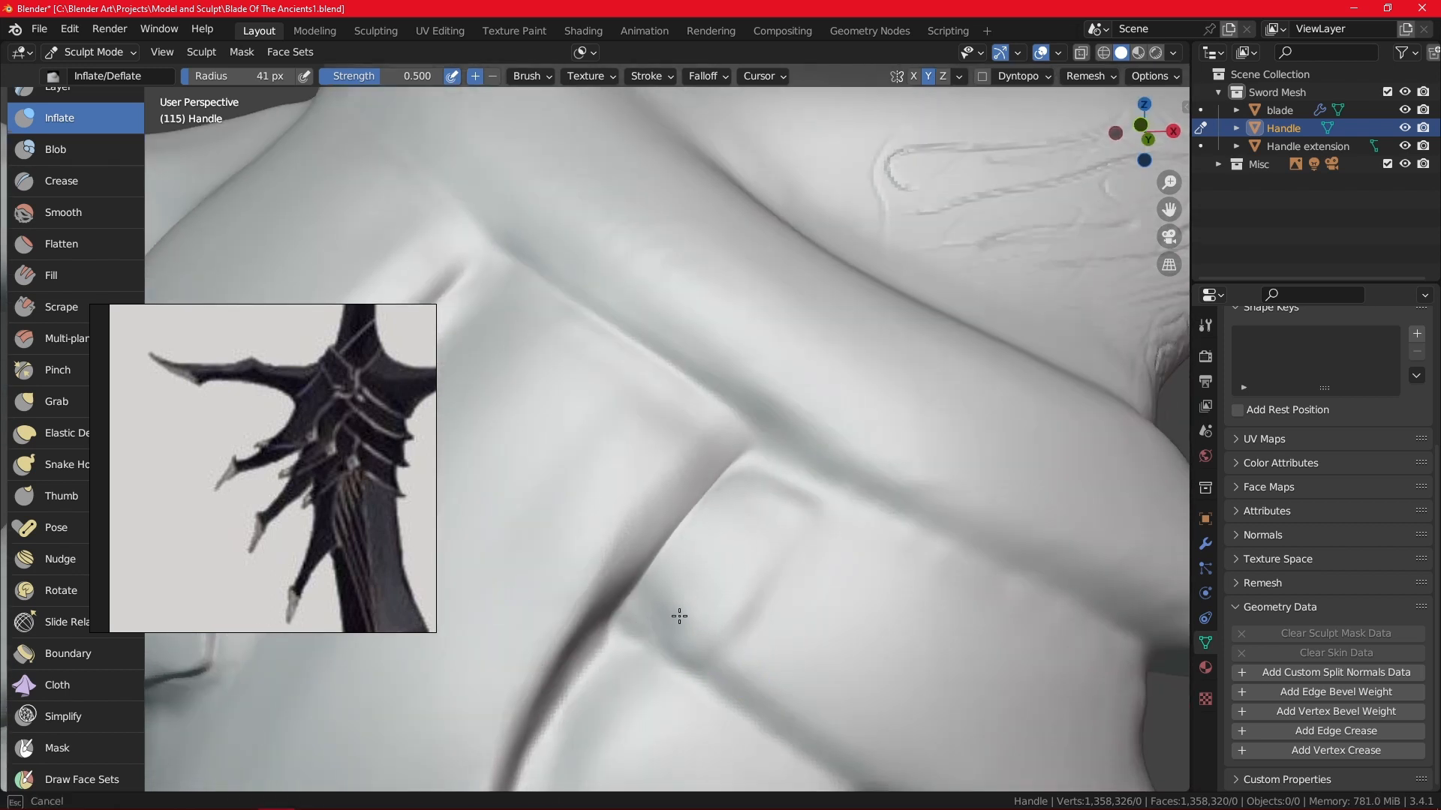
pyautogui.moveTo(725, 684)
pyautogui.mouseDown(button='middle')
pyautogui.moveTo(830, 447)
pyautogui.moveTo(830, 473)
pyautogui.mouseUp(button='middle')
# Crease the seam between the scale's upper corner and the diagonal band with a 41 px brush at 0.322 strength.
pyautogui.click(101, 172)
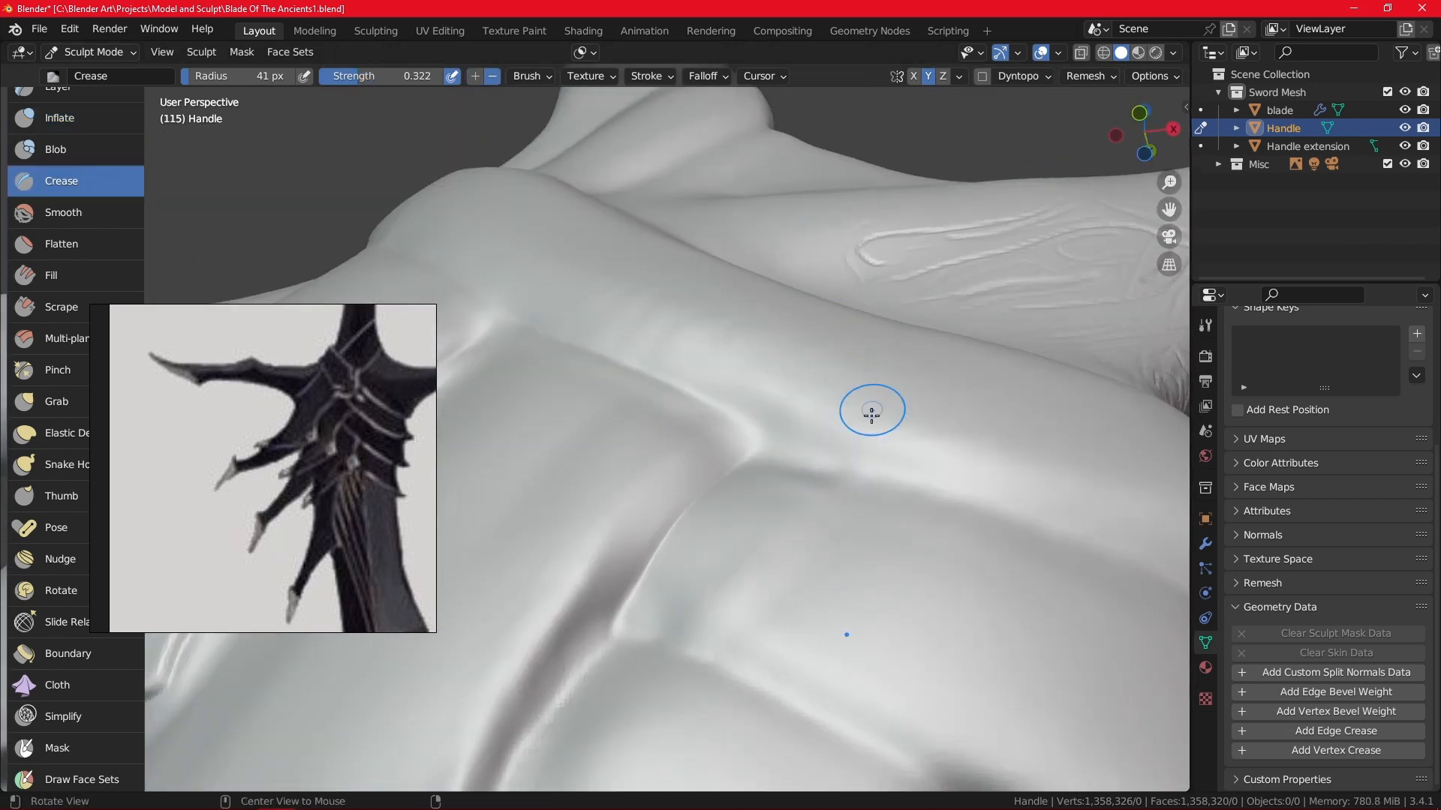
pyautogui.moveTo(875, 412); pyautogui.dragTo(765, 443, button='middle')
pyautogui.moveTo(786, 551); pyautogui.dragTo(631, 630, button='middle')
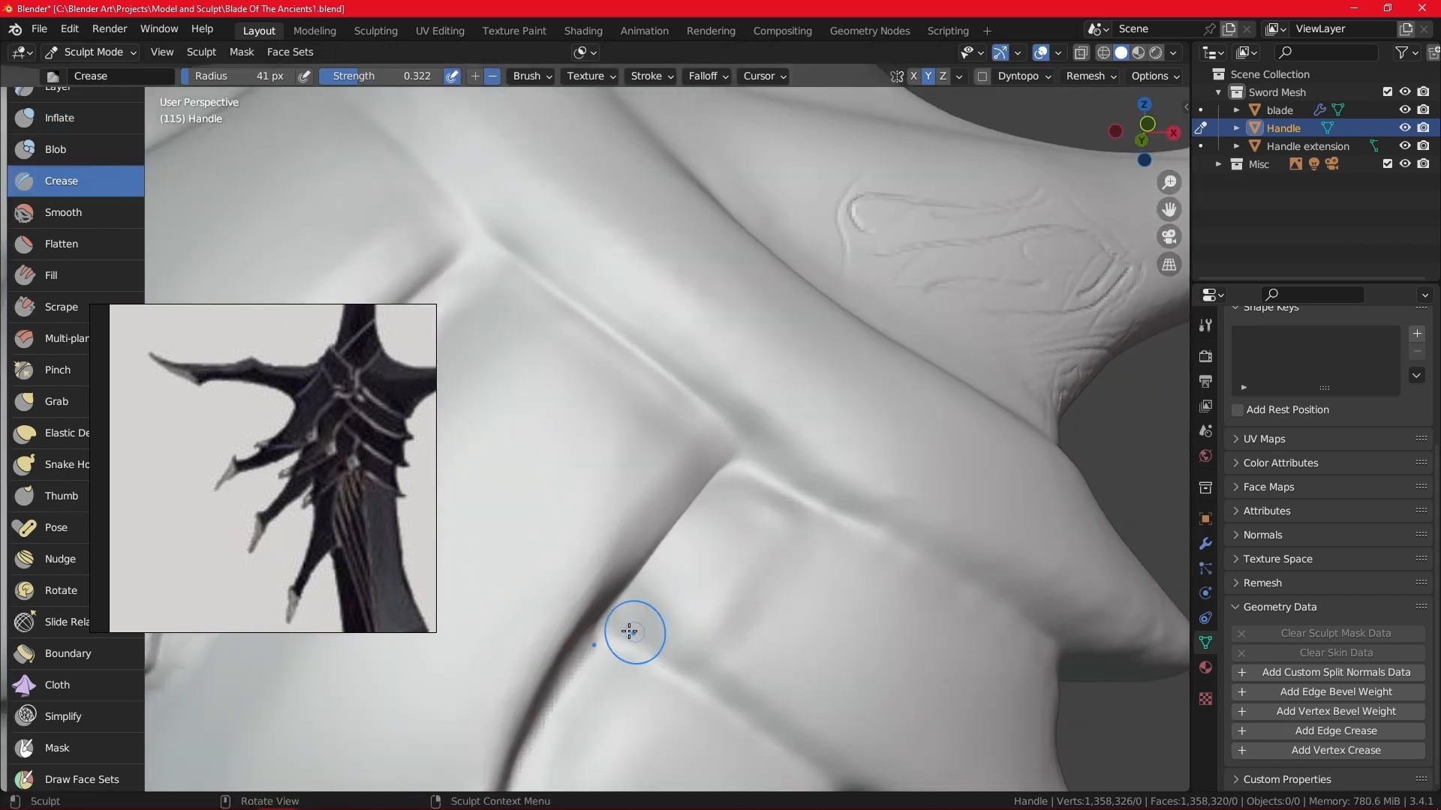
pyautogui.moveTo(624, 572); pyautogui.dragTo(873, 305, button='middle')
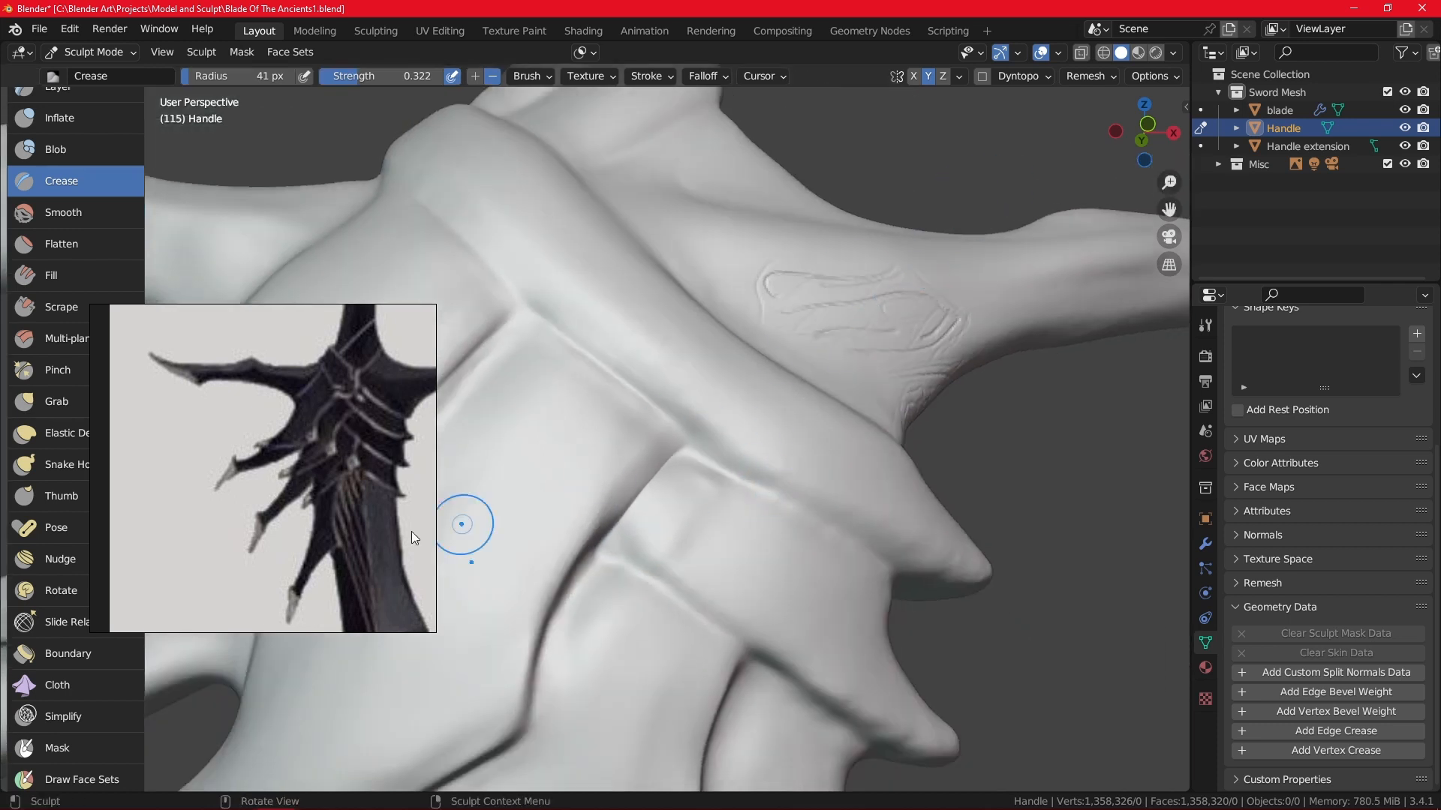
# Even out the scale's surface below the diagonal band, using the Scrape brush at 71 px and 0.700 strength.
pyautogui.click(79, 304)
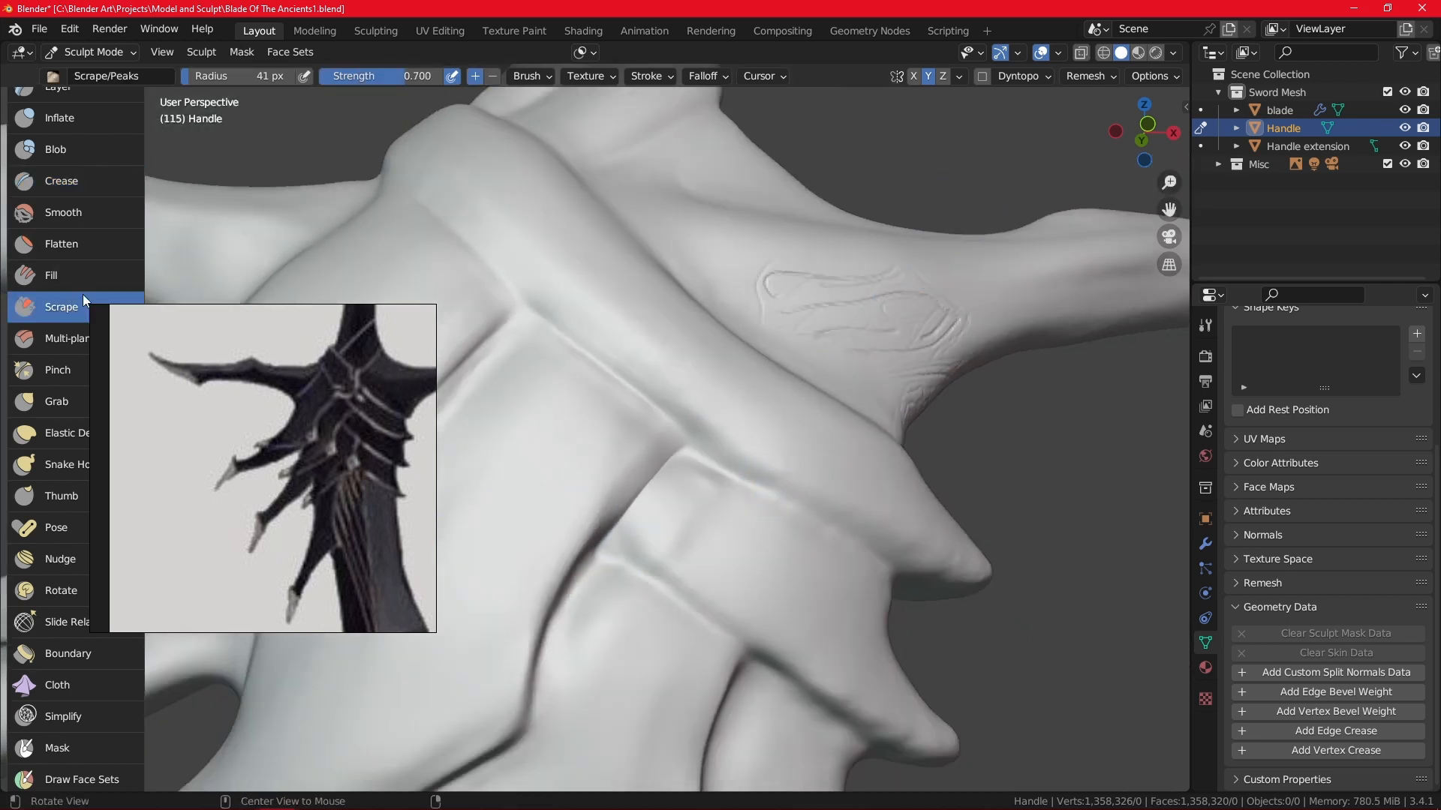
pyautogui.scroll(2, 746, 541)
pyautogui.press('f')
pyautogui.click(820, 563)
pyautogui.scroll(2, 805, 535)
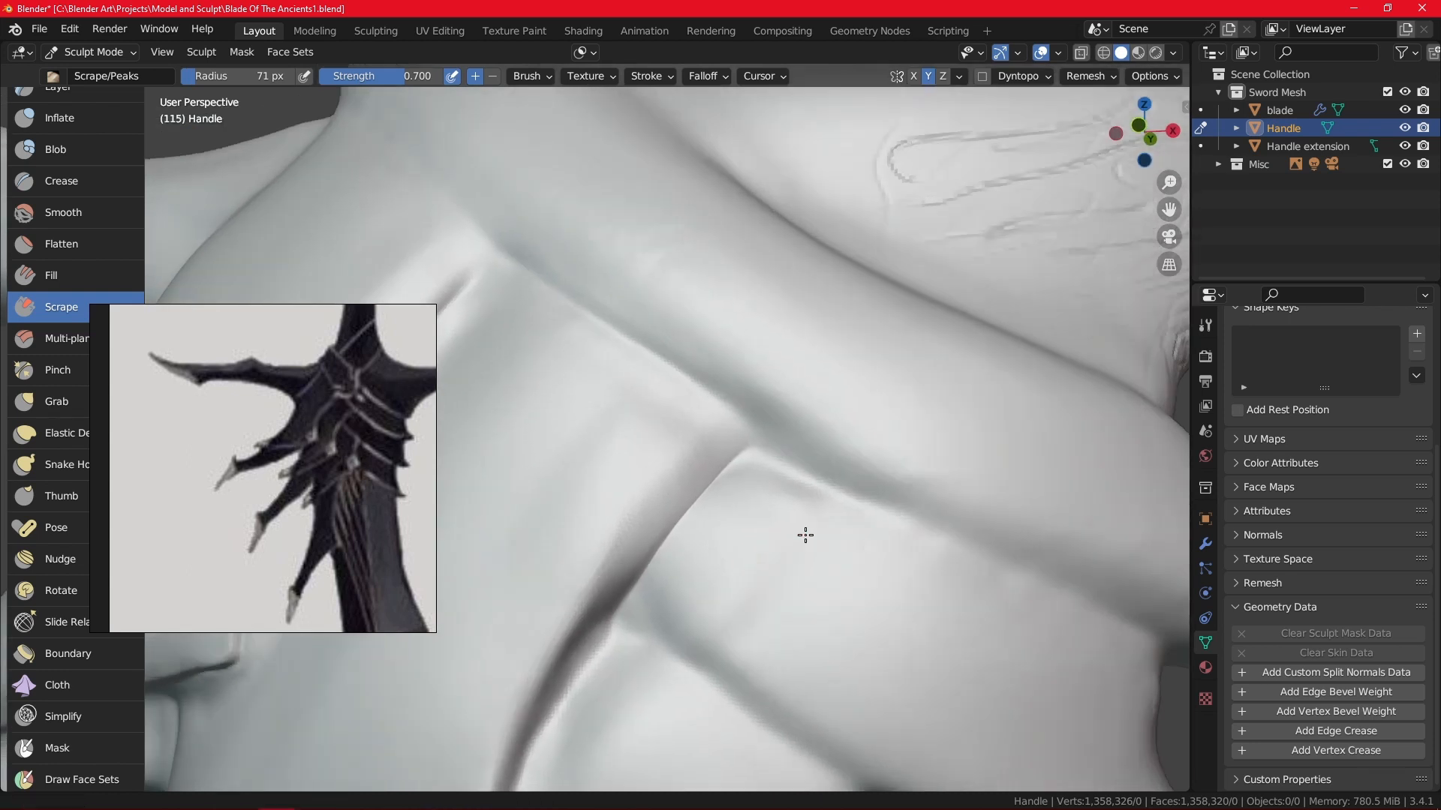
pyautogui.moveTo(805, 535); pyautogui.dragTo(748, 498, button='middle')
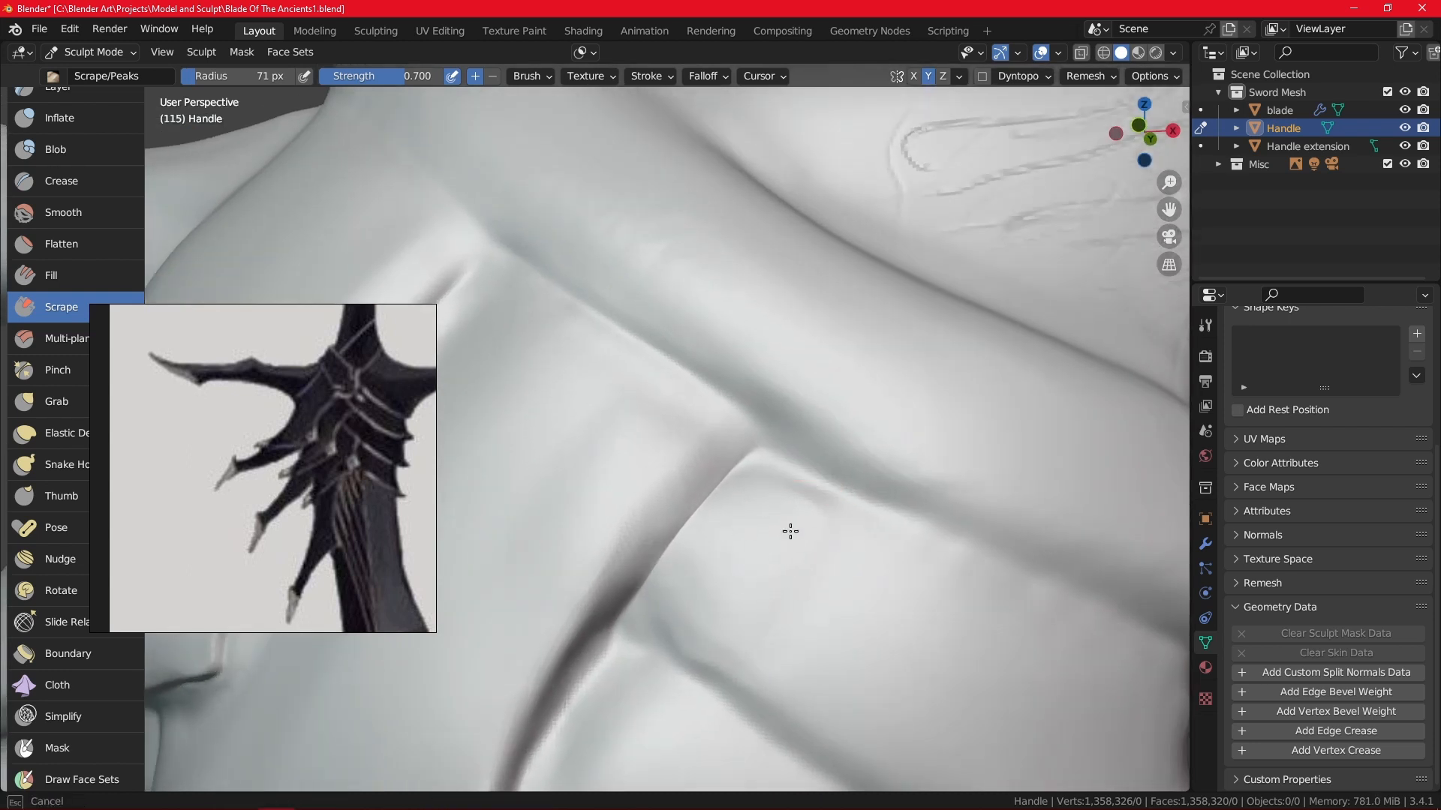
pyautogui.moveTo(816, 503)
pyautogui.mouseDown(button='middle')
pyautogui.moveTo(772, 380)
pyautogui.moveTo(826, 363)
pyautogui.moveTo(772, 547)
pyautogui.mouseUp(button='middle')
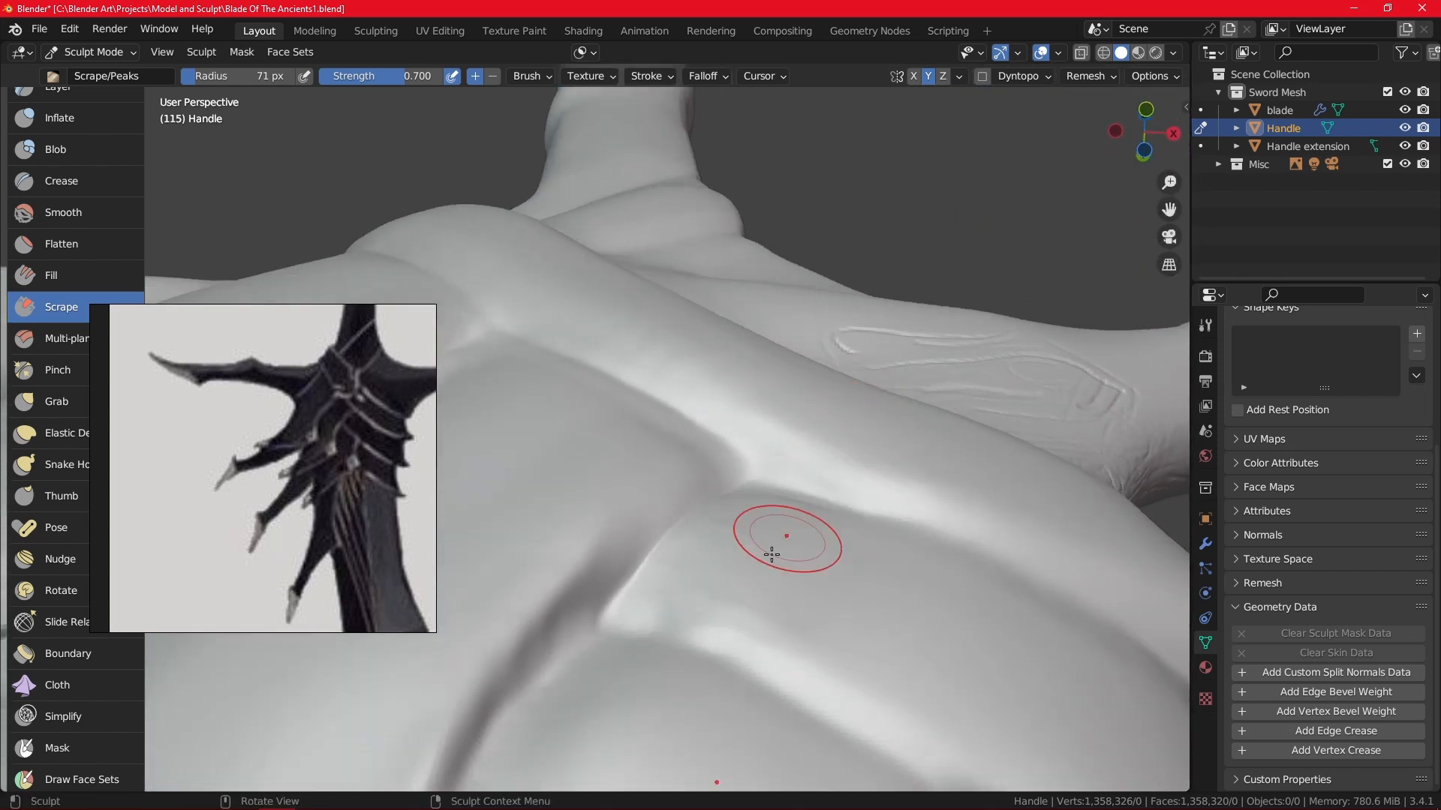
pyautogui.moveTo(644, 602)
pyautogui.mouseDown(button='middle')
pyautogui.moveTo(862, 498)
pyautogui.moveTo(862, 427)
pyautogui.moveTo(794, 459)
pyautogui.mouseUp(button='middle')
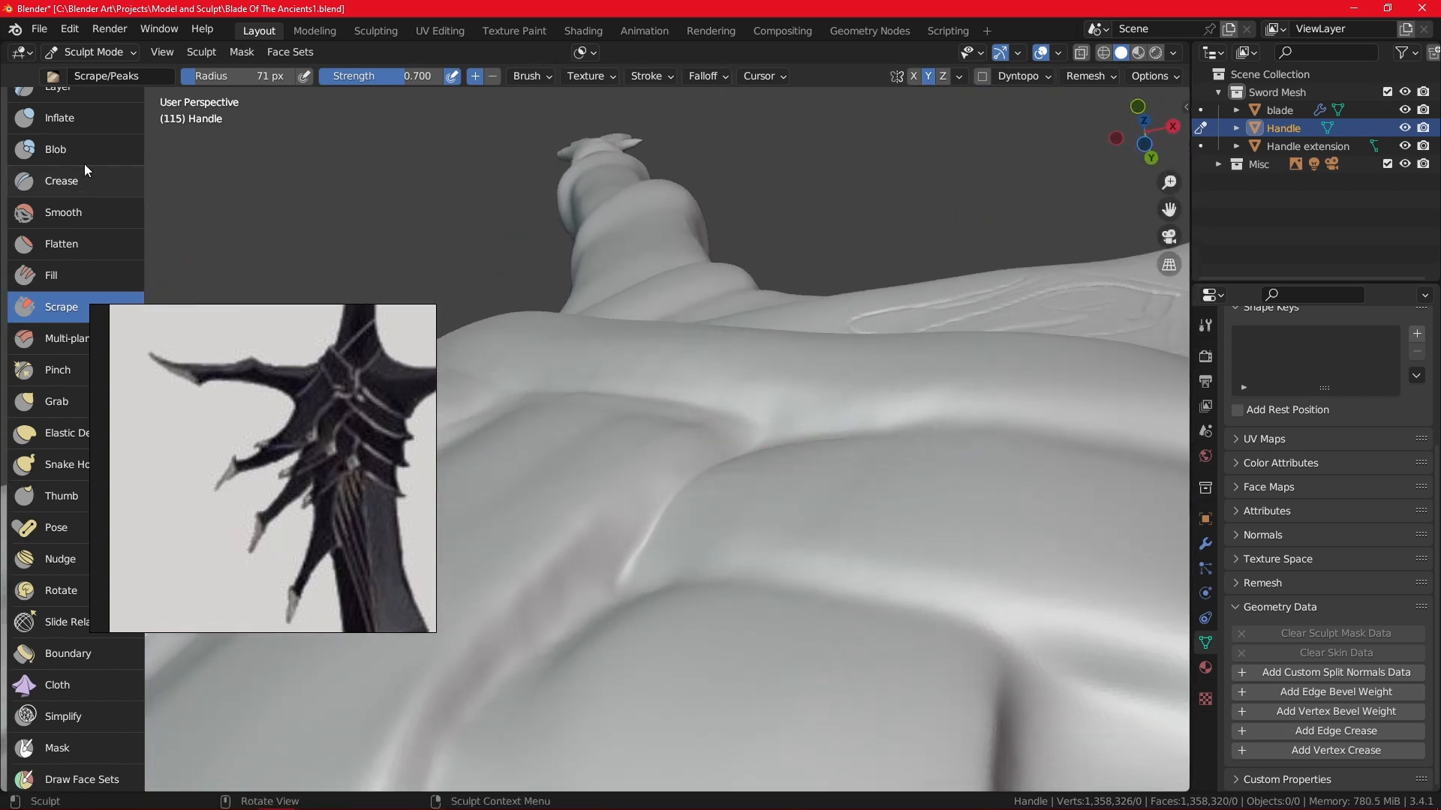
# Inflate the scale's upper corner with a 63 px brush and remesh the handle at a 0.001 m voxel size.
pyautogui.click(89, 119)
pyautogui.moveTo(842, 394)
pyautogui.mouseDown(button='middle')
pyautogui.moveTo(836, 451)
pyautogui.moveTo(803, 498)
pyautogui.mouseUp(button='middle')
pyautogui.press('f')
pyautogui.click(799, 484)
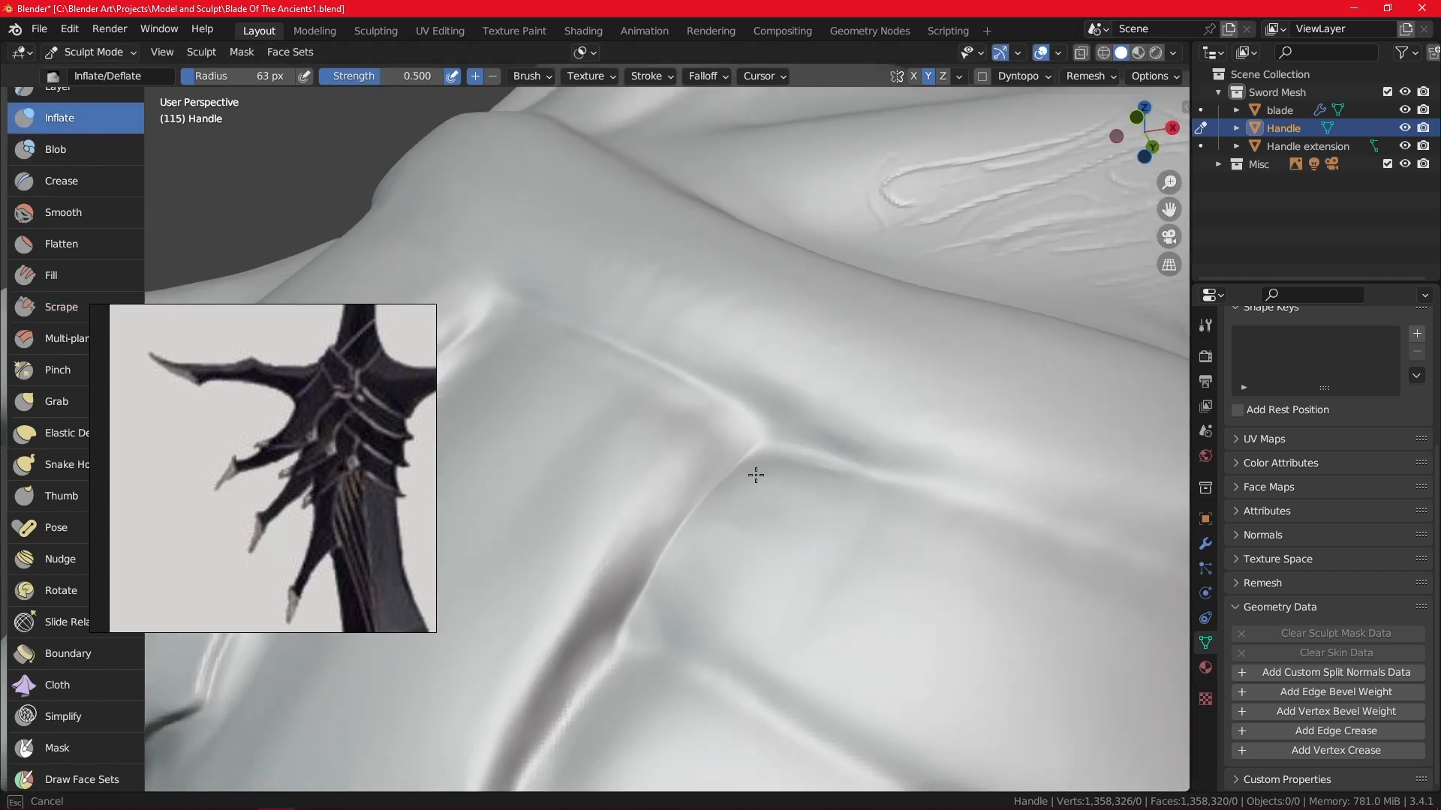
pyautogui.moveTo(788, 464)
pyautogui.mouseDown()
pyautogui.moveTo(830, 485)
pyautogui.moveTo(809, 535)
pyautogui.mouseUp()
pyautogui.click(1110, 76)
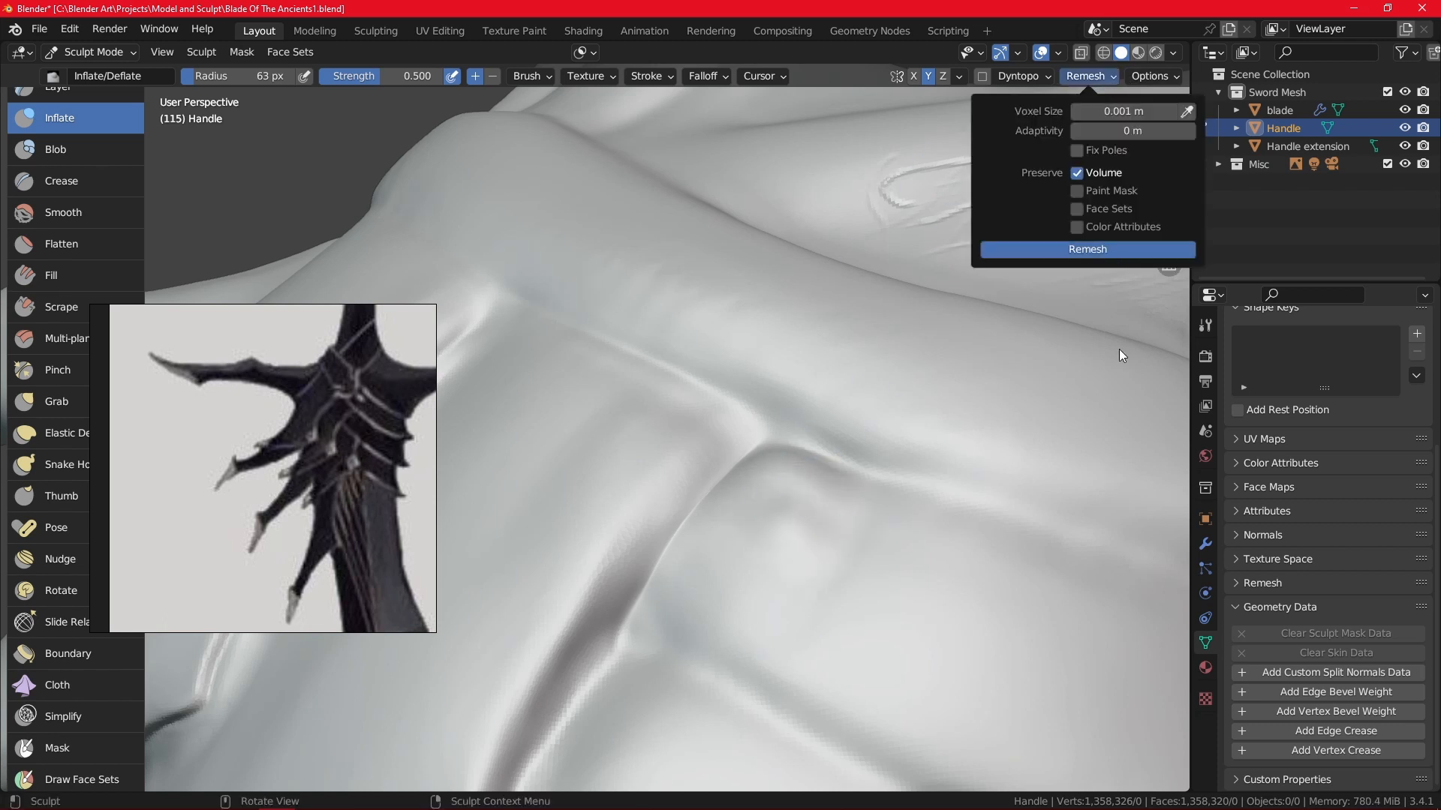
# Build up and blend the remeshed scale's upper edge and surface below the diagonal band, using the Inflate brush at 63 px.
pyautogui.moveTo(863, 454); pyautogui.dragTo(867, 511, button='middle')
pyautogui.moveTo(774, 468); pyautogui.dragTo(762, 504)
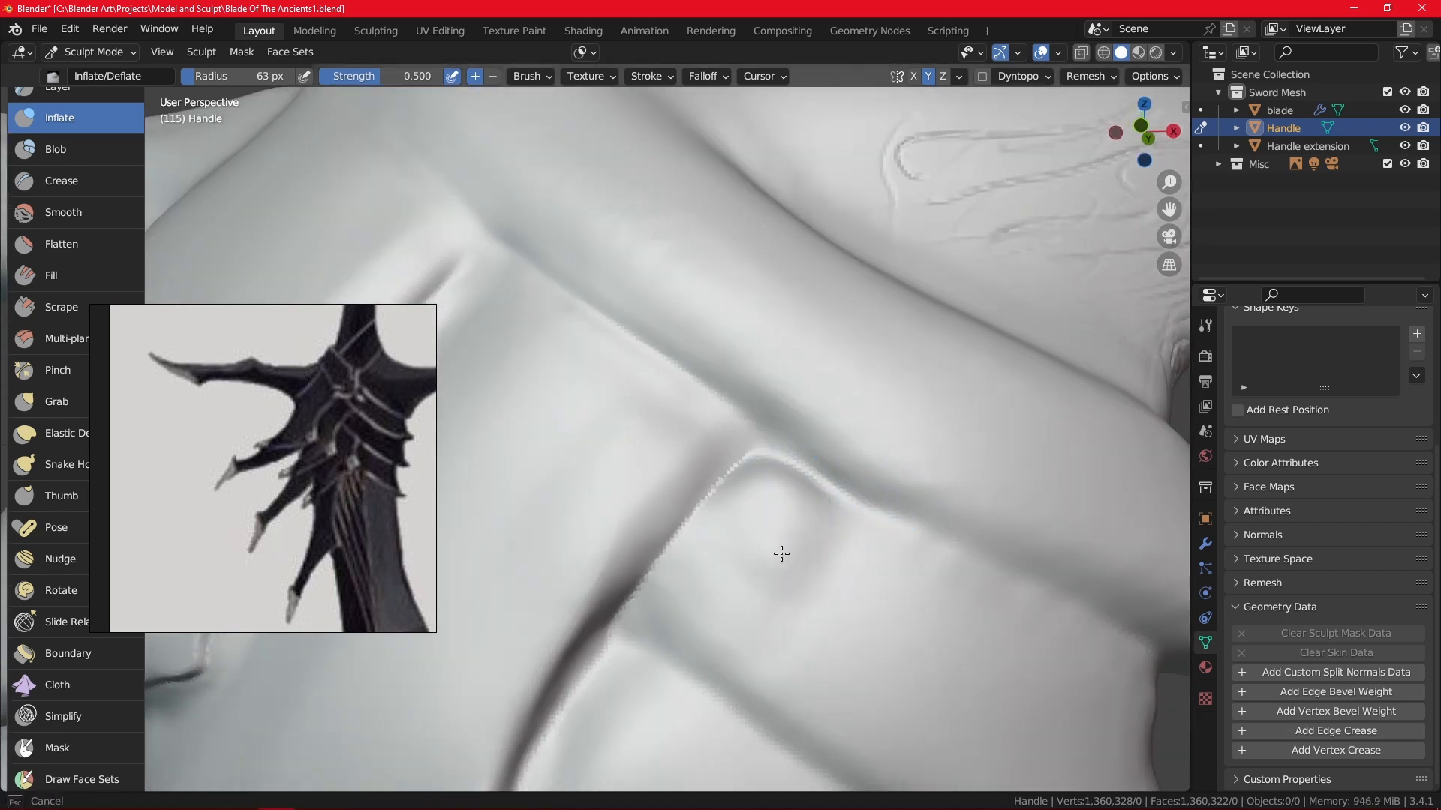
pyautogui.moveTo(781, 553); pyautogui.dragTo(785, 589)
pyautogui.moveTo(856, 541); pyautogui.dragTo(788, 624)
pyautogui.moveTo(844, 527)
pyautogui.mouseDown()
pyautogui.moveTo(834, 561)
pyautogui.moveTo(736, 502)
pyautogui.mouseUp()
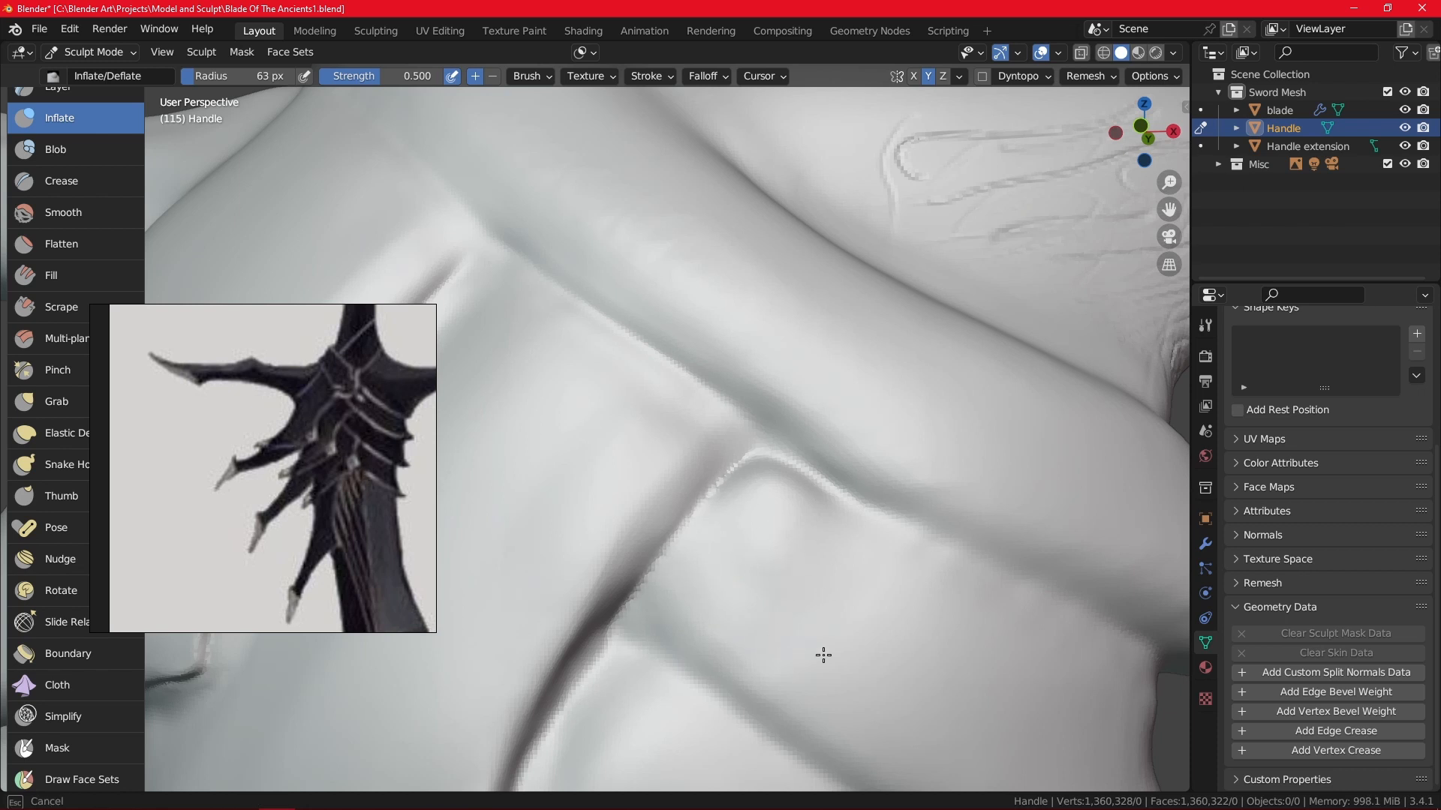
pyautogui.moveTo(823, 655); pyautogui.dragTo(819, 649)
pyautogui.moveTo(807, 540)
pyautogui.mouseDown(button='middle')
pyautogui.moveTo(868, 408)
pyautogui.moveTo(837, 495)
pyautogui.mouseUp(button='middle')
pyautogui.moveTo(837, 495); pyautogui.dragTo(796, 479)
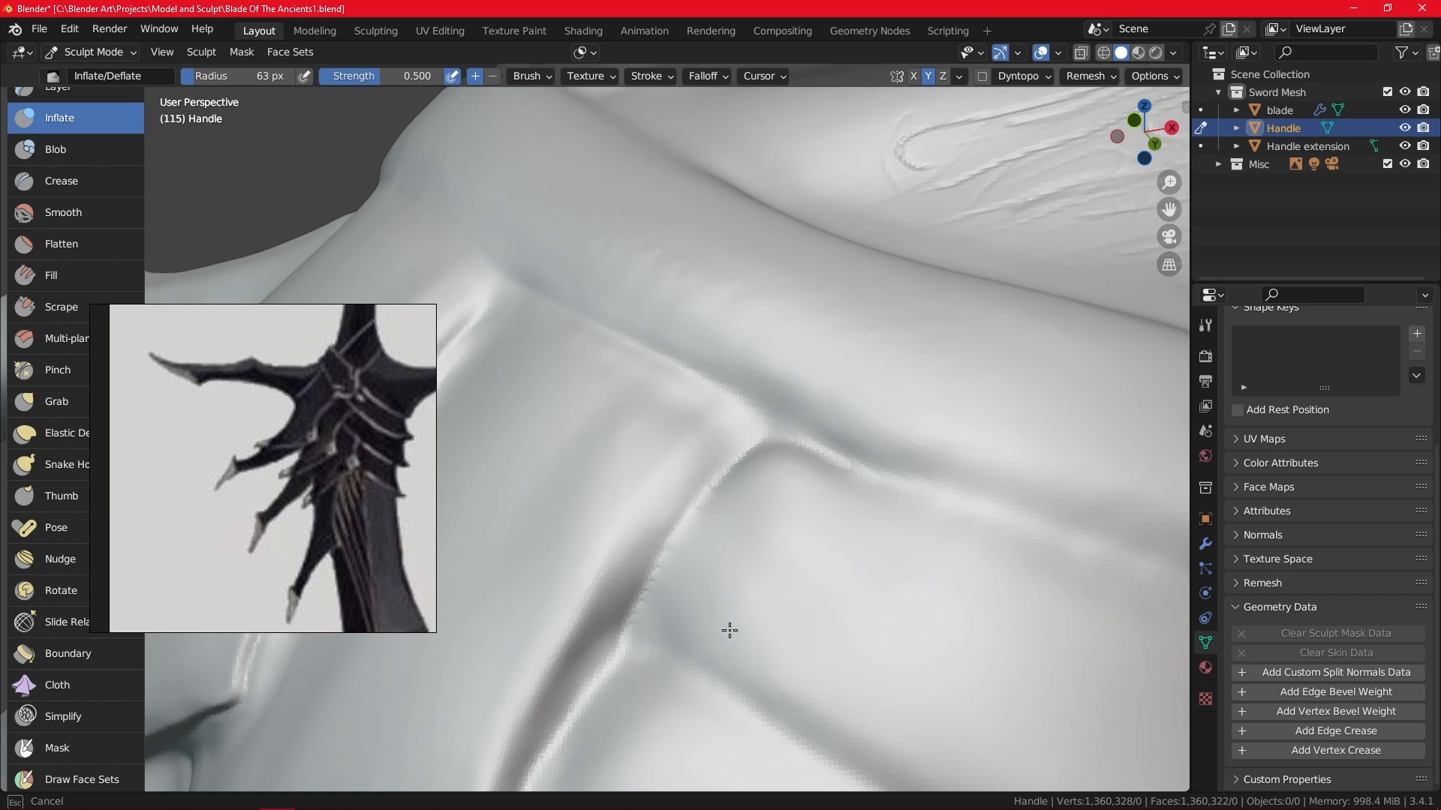
pyautogui.moveTo(762, 451); pyautogui.dragTo(852, 451)
pyautogui.moveTo(852, 450)
pyautogui.mouseDown(button='middle')
pyautogui.moveTo(920, 380)
pyautogui.moveTo(933, 308)
pyautogui.moveTo(853, 443)
pyautogui.mouseUp(button='middle')
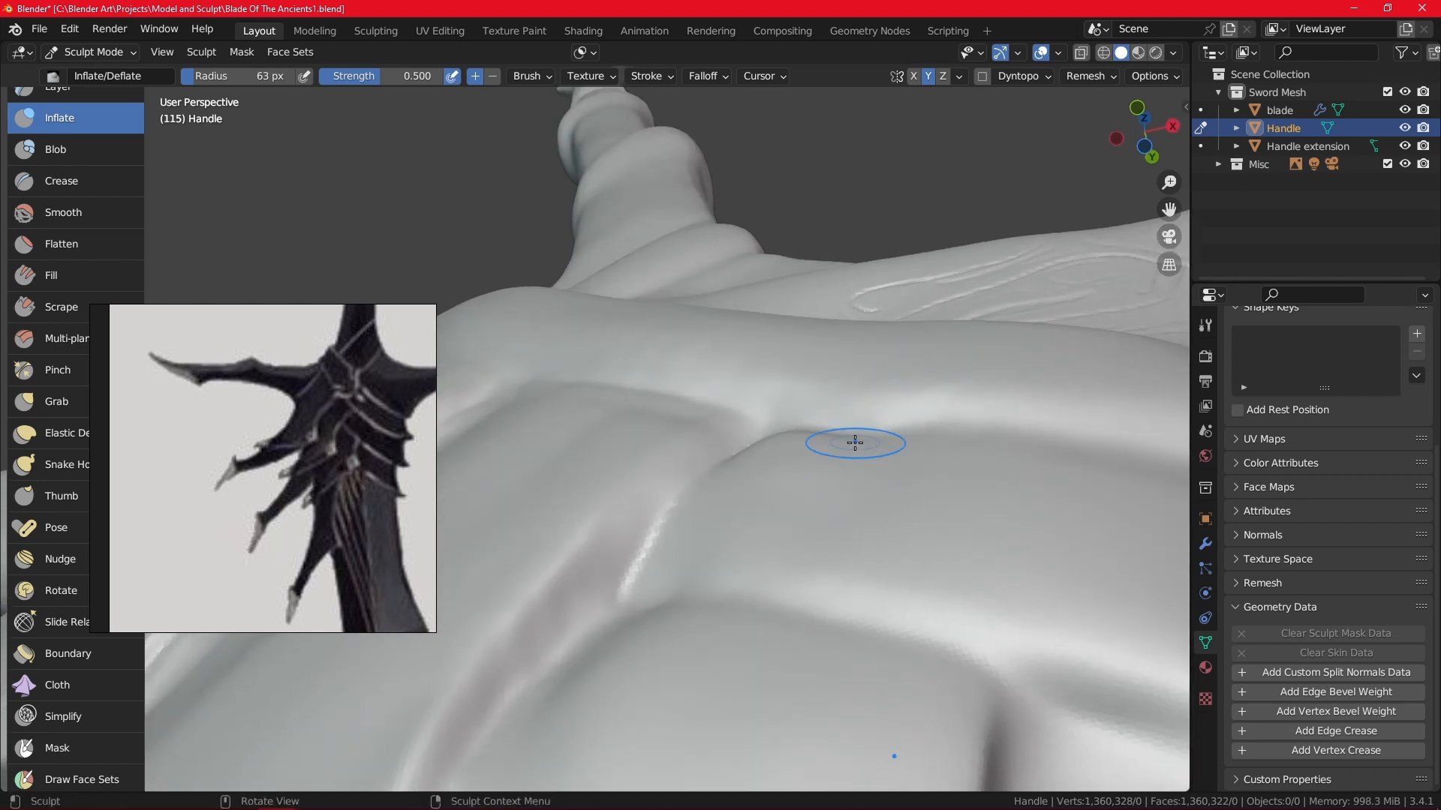
pyautogui.moveTo(856, 501); pyautogui.dragTo(868, 543, button='middle')
pyautogui.moveTo(849, 514)
pyautogui.mouseDown()
pyautogui.moveTo(823, 528)
pyautogui.moveTo(843, 518)
pyautogui.mouseUp()
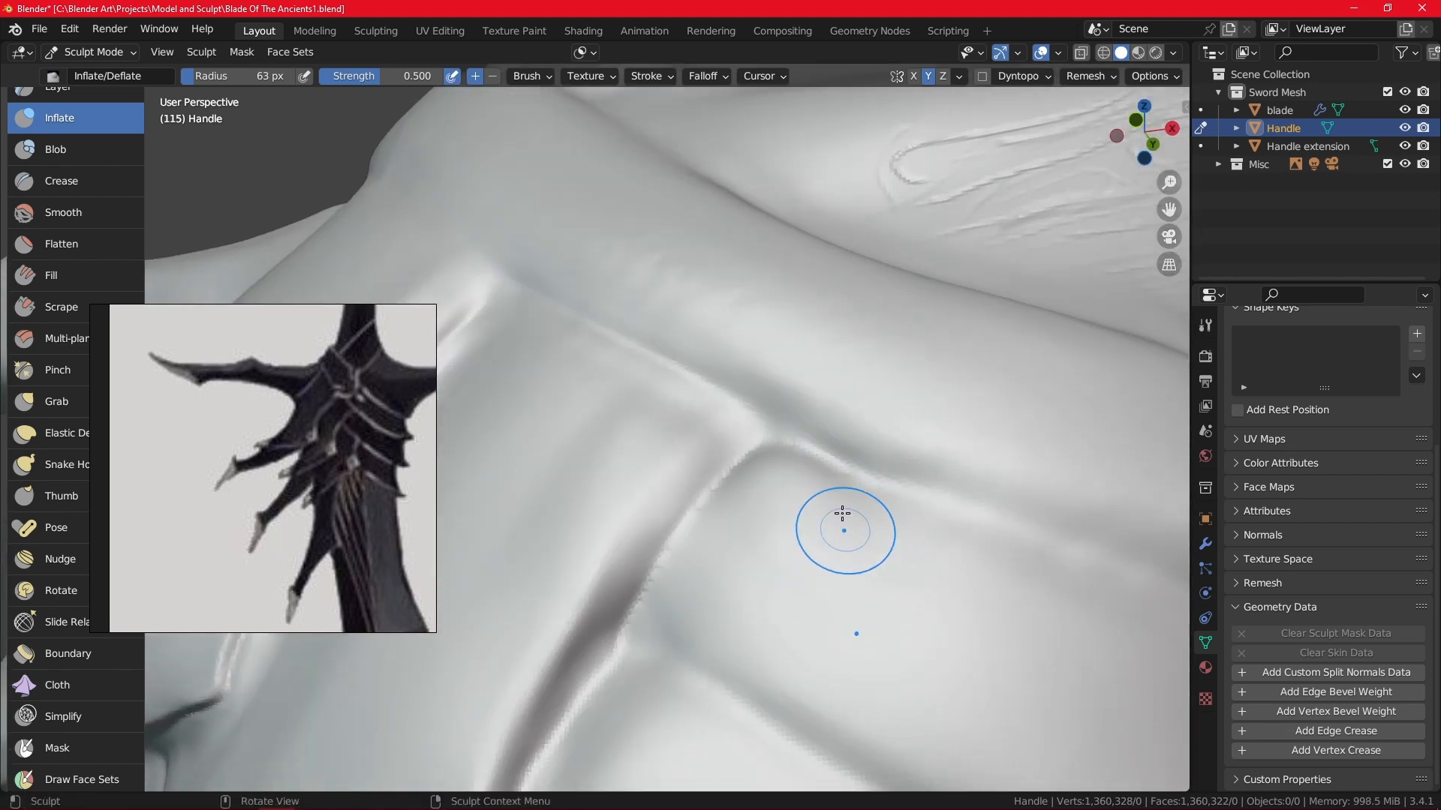
# Inflate the scale's surface below the diagonal band with a 63 px brush, and scrape its upper corner even at 95 px and 0.700 strength.
pyautogui.moveTo(828, 612)
pyautogui.mouseDown()
pyautogui.moveTo(831, 510)
pyautogui.moveTo(856, 546)
pyautogui.mouseUp()
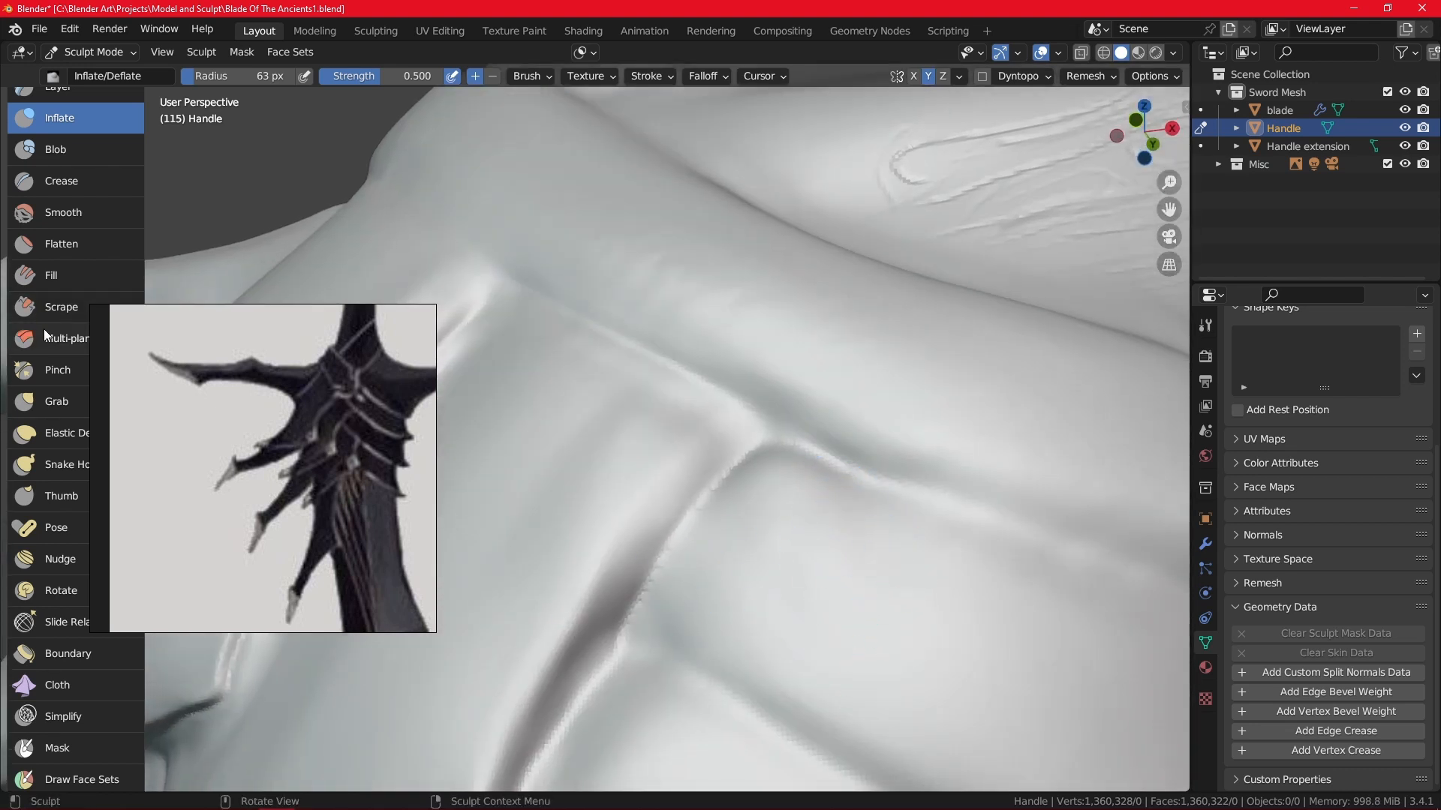
pyautogui.click(57, 307)
pyautogui.moveTo(775, 479)
pyautogui.mouseDown()
pyautogui.moveTo(860, 511)
pyautogui.moveTo(792, 487)
pyautogui.mouseUp()
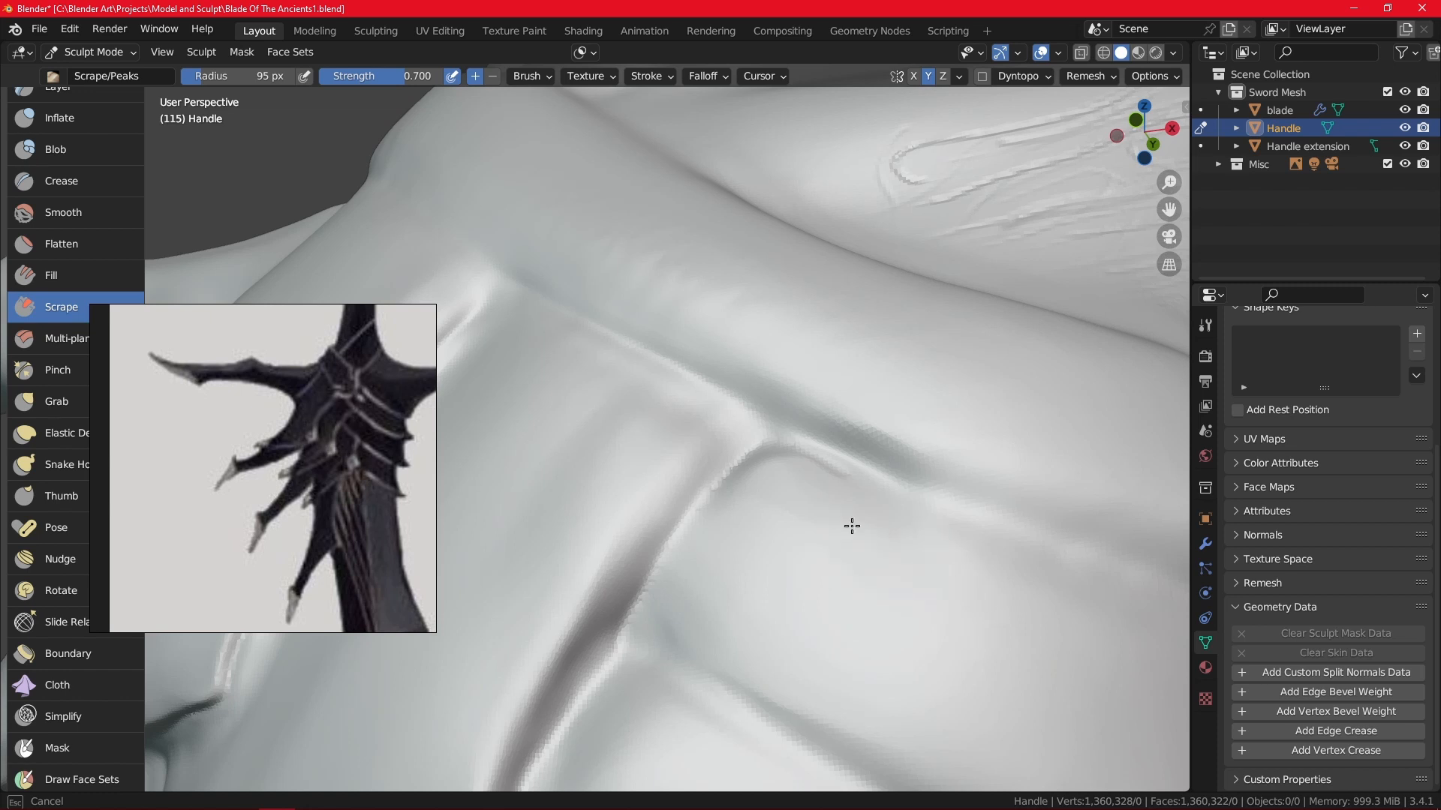
pyautogui.moveTo(767, 508); pyautogui.dragTo(787, 467)
pyautogui.scroll(-3, 825, 480)
pyautogui.moveTo(861, 540)
pyautogui.mouseDown(button='middle')
pyautogui.moveTo(948, 385)
pyautogui.moveTo(865, 409)
pyautogui.moveTo(860, 458)
pyautogui.moveTo(781, 537)
pyautogui.mouseUp(button='middle')
pyautogui.moveTo(781, 537); pyautogui.dragTo(679, 488)
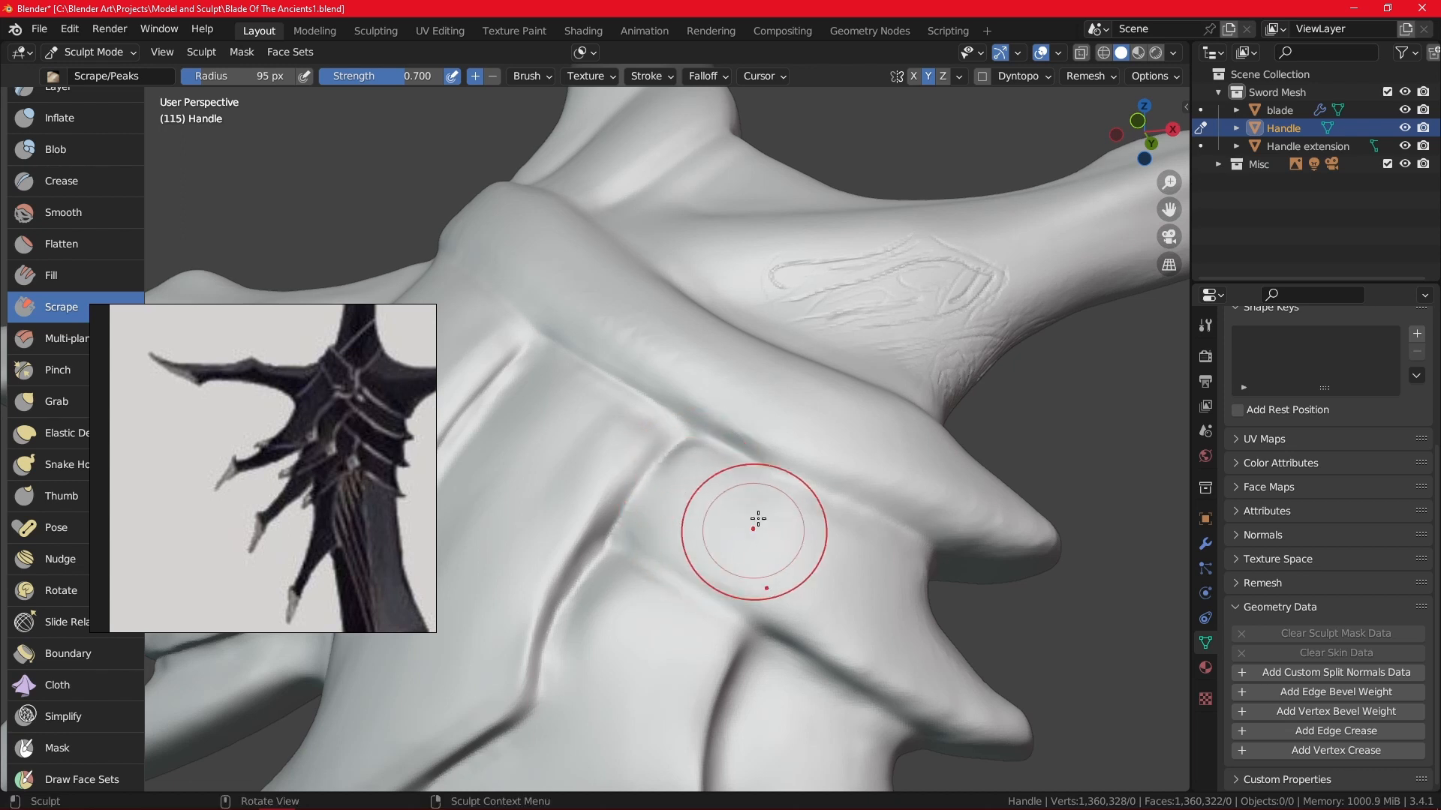
pyautogui.scroll(-3, 762, 521)
pyautogui.moveTo(764, 518)
pyautogui.mouseDown(button='middle')
pyautogui.moveTo(839, 403)
pyautogui.moveTo(713, 492)
pyautogui.mouseUp(button='middle')
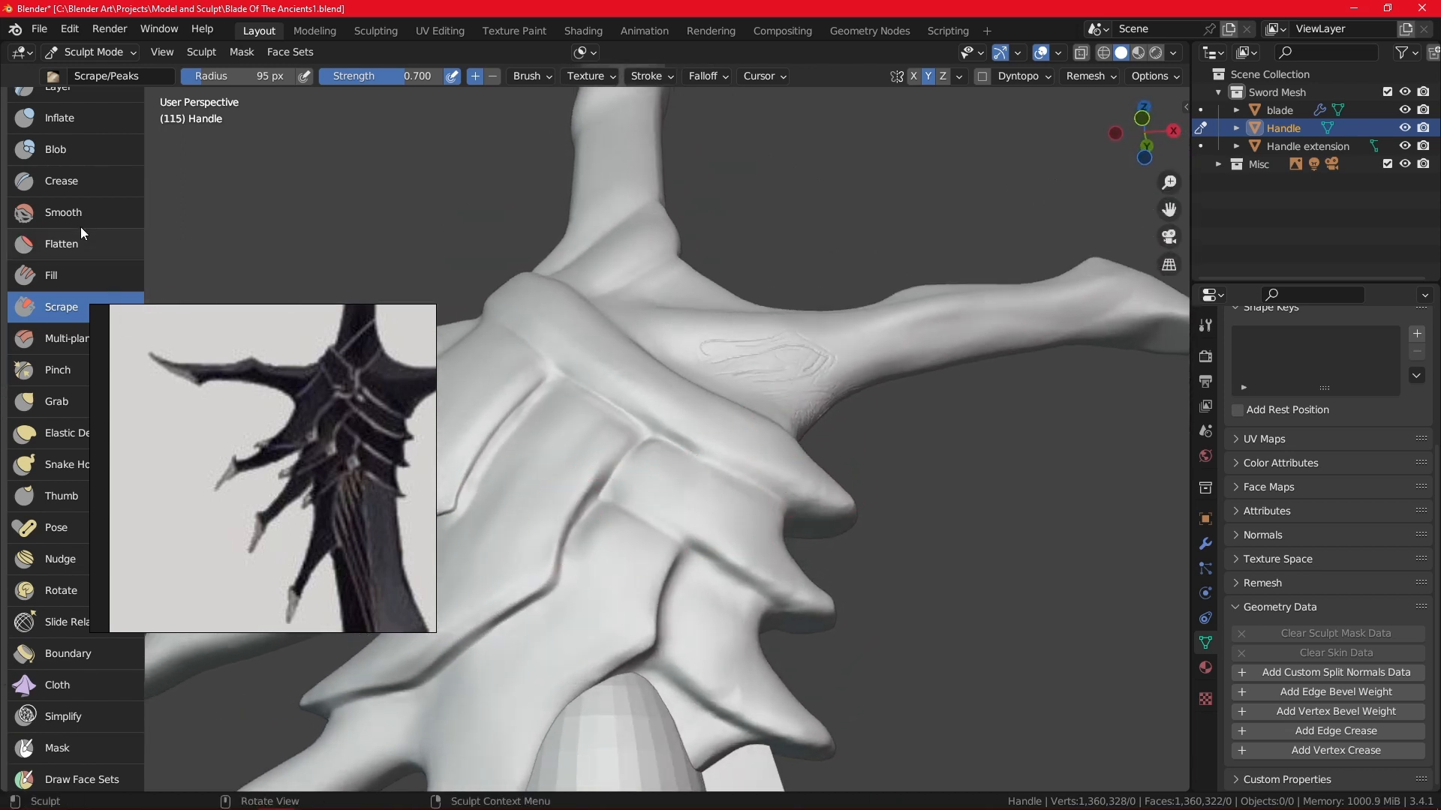
# Crease and smooth the rim of the scale's upper corner beneath the diagonal band with a 32 px brush at 0.322 strength.
pyautogui.click(88, 181)
pyautogui.press('f')
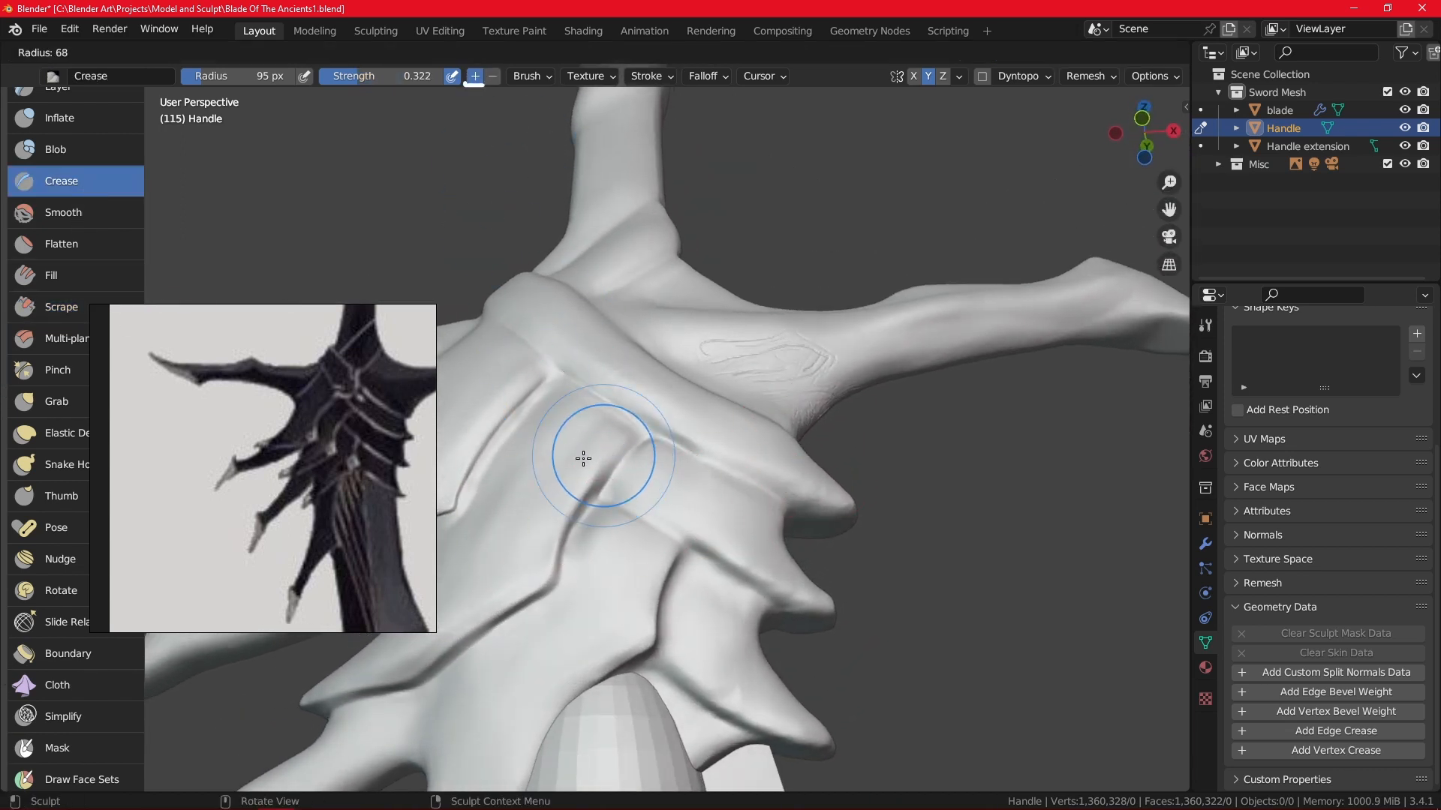
pyautogui.click(604, 491)
pyautogui.keyDown('ctrl'); pyautogui.moveTo(615, 624); pyautogui.dragTo(673, 453, button='middle'); pyautogui.keyUp('ctrl')
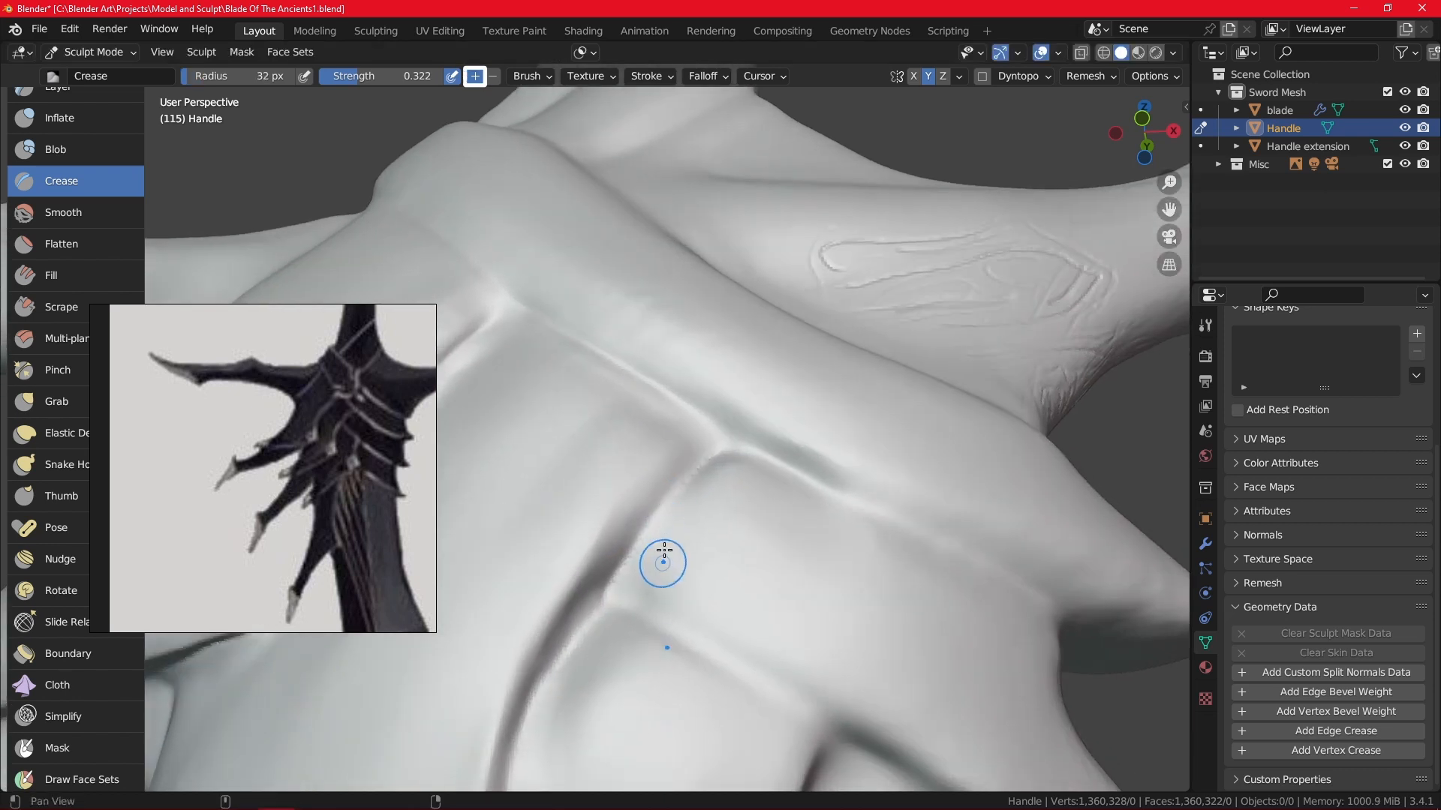
pyautogui.keyDown('shift'); pyautogui.moveTo(650, 605); pyautogui.dragTo(675, 511, button='middle'); pyautogui.keyUp('shift')
pyautogui.keyDown('ctrl'); pyautogui.moveTo(698, 577); pyautogui.dragTo(721, 516, button='middle'); pyautogui.keyUp('ctrl')
pyautogui.moveTo(722, 517)
pyautogui.mouseDown(button='middle')
pyautogui.moveTo(729, 542)
pyautogui.moveTo(701, 460)
pyautogui.mouseUp(button='middle')
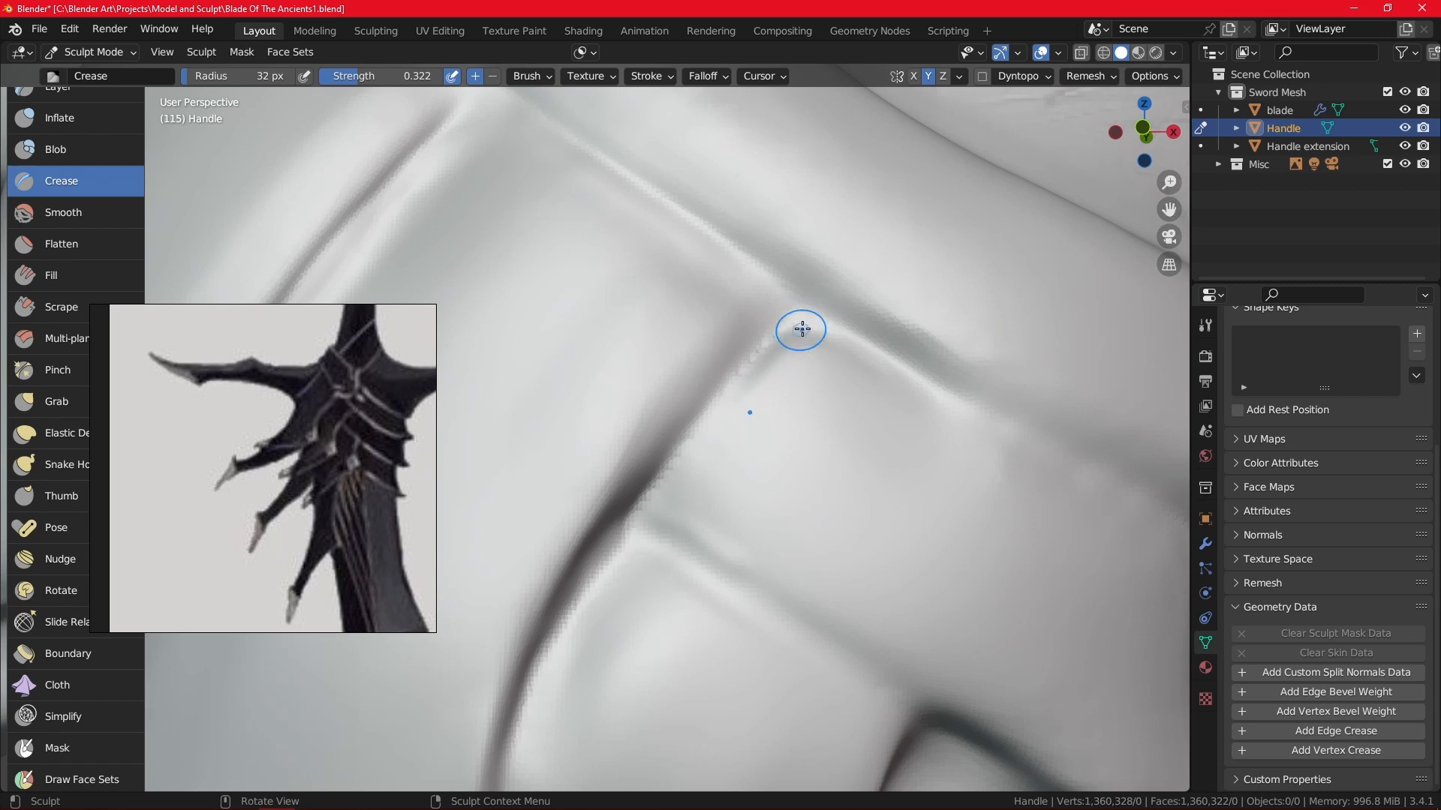
pyautogui.keyDown('shift'); pyautogui.moveTo(846, 353); pyautogui.dragTo(783, 356); pyautogui.keyUp('shift')
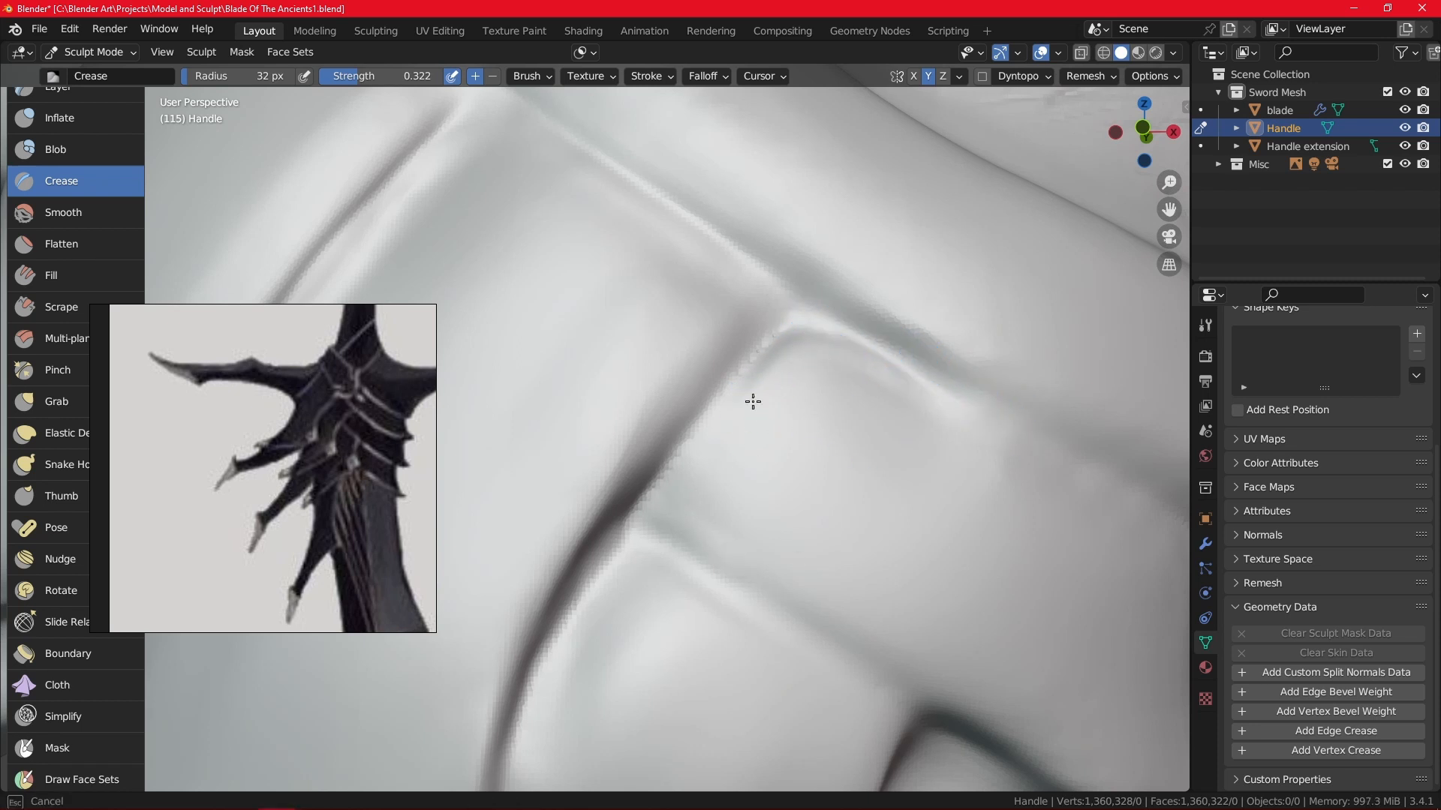
pyautogui.moveTo(949, 234)
pyautogui.keyDown('ctrl'); pyautogui.keyDown('alt'); pyautogui.mouseDown()
pyautogui.moveTo(912, 420)
pyautogui.moveTo(885, 375)
pyautogui.moveTo(853, 437)
pyautogui.moveTo(788, 490)
pyautogui.mouseUp(); pyautogui.keyUp('alt'); pyautogui.keyUp('ctrl')
pyautogui.moveTo(788, 490)
pyautogui.mouseDown(button='middle')
pyautogui.moveTo(779, 569)
pyautogui.moveTo(555, 408)
pyautogui.mouseUp(button='middle')
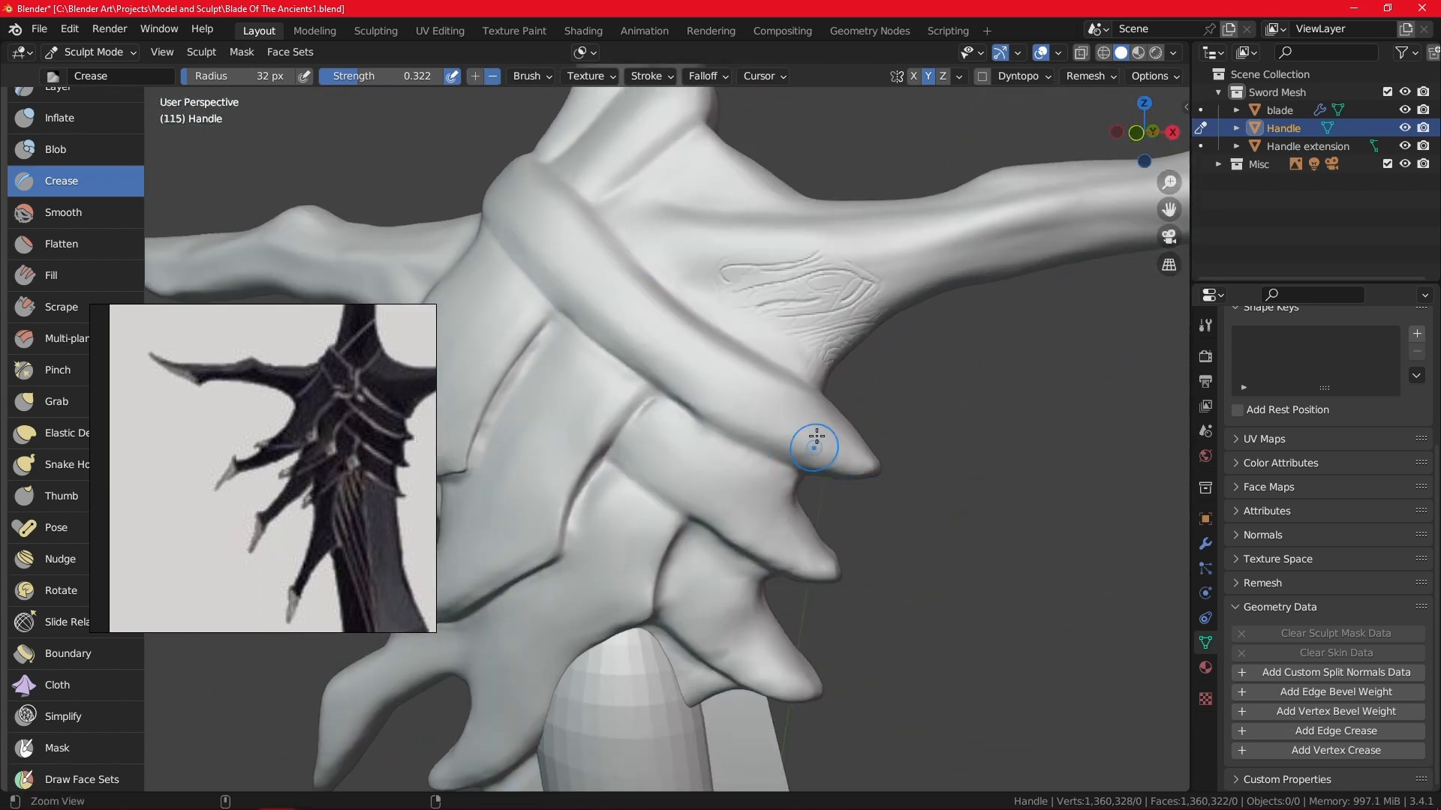
# Sharpen the seam between the scale's upper edge and the diagonal band using the Crease brush at 32 px.
pyautogui.keyDown('ctrl'); pyautogui.moveTo(814, 444); pyautogui.dragTo(858, 425, button='middle'); pyautogui.keyUp('ctrl')
pyautogui.moveTo(743, 420); pyautogui.dragTo(783, 433)
pyautogui.moveTo(784, 433); pyautogui.dragTo(818, 441)
pyautogui.moveTo(817, 440); pyautogui.dragTo(861, 469)
pyautogui.moveTo(759, 409)
pyautogui.mouseDown()
pyautogui.moveTo(900, 481)
pyautogui.moveTo(834, 446)
pyautogui.moveTo(863, 464)
pyautogui.mouseUp()
pyautogui.moveTo(737, 402); pyautogui.dragTo(887, 484)
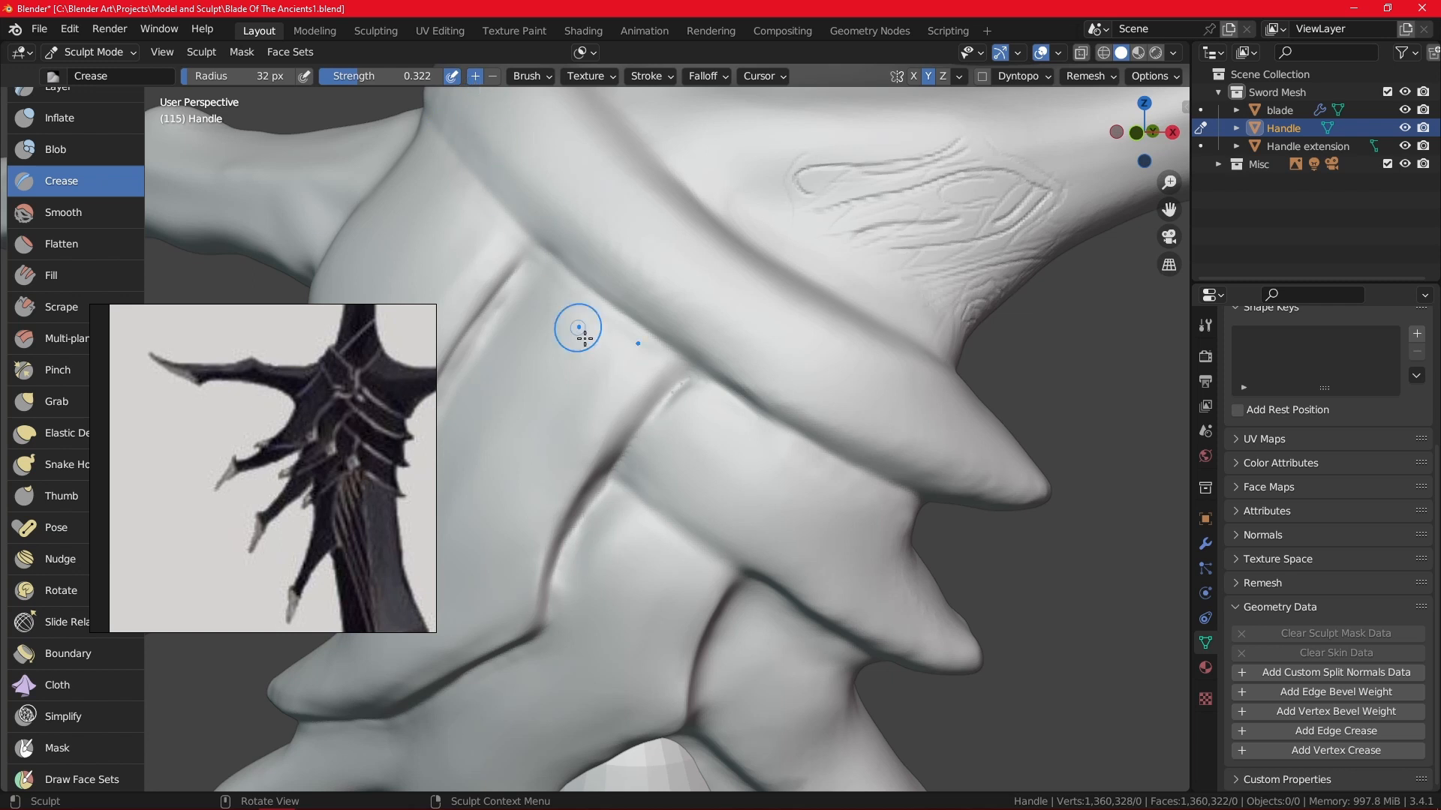
# Deepen the upper stretch of the seam along the diagonal band's lower edge using the Crease brush at 48 px.
pyautogui.press('f')
pyautogui.click(727, 432)
pyautogui.moveTo(940, 421)
pyautogui.keyDown('alt'); pyautogui.keyDown('shift'); pyautogui.mouseDown()
pyautogui.moveTo(836, 510)
pyautogui.moveTo(867, 513)
pyautogui.mouseUp(); pyautogui.keyUp('shift'); pyautogui.keyUp('alt')
pyautogui.moveTo(455, 317); pyautogui.dragTo(547, 385)
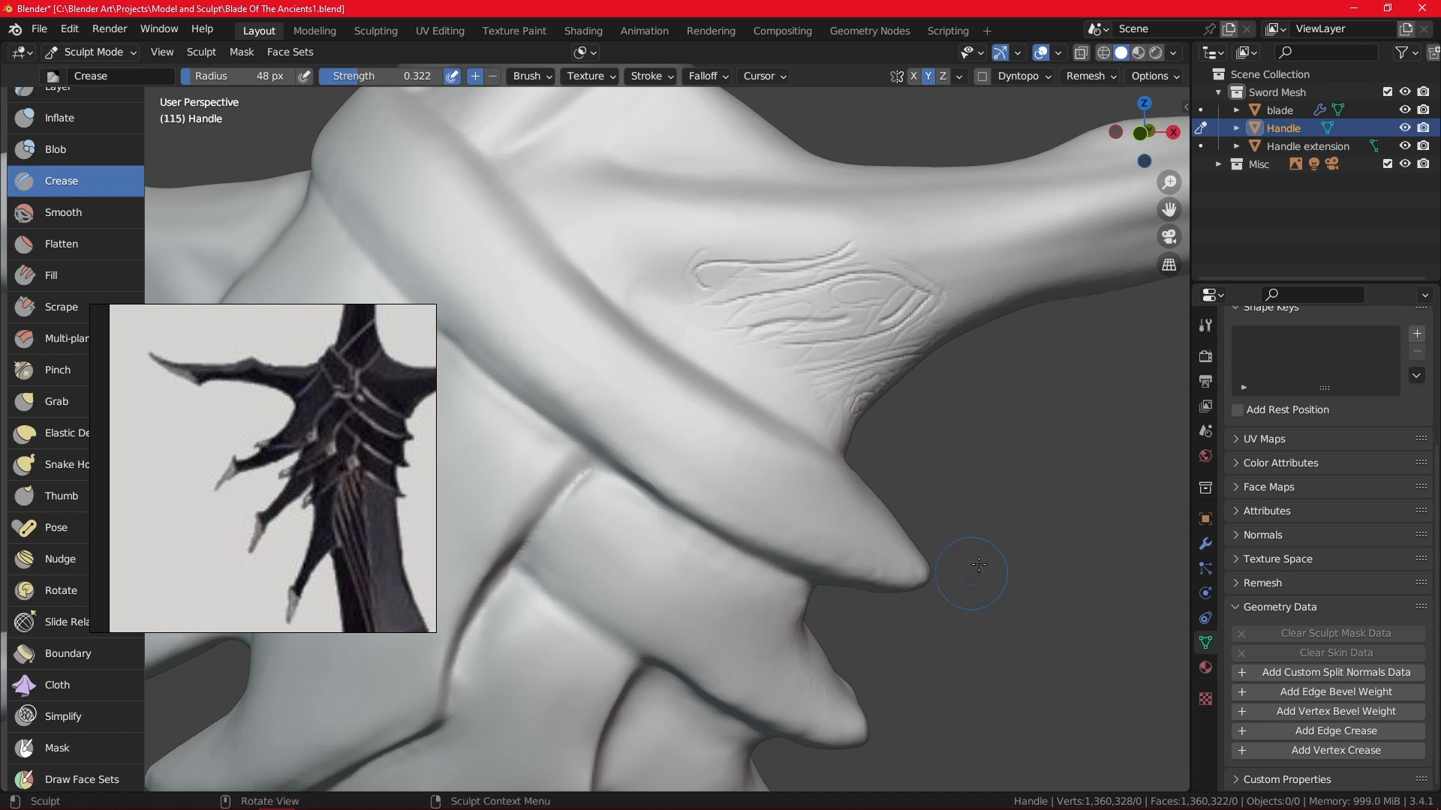
# Examine the handle's overlapping scales, side spikes and crossguard from the front, side and underneath.
pyautogui.moveTo(979, 564)
pyautogui.mouseDown(button='middle')
pyautogui.moveTo(875, 483)
pyautogui.moveTo(846, 510)
pyautogui.mouseUp(button='middle')
pyautogui.moveTo(988, 515)
pyautogui.mouseDown(button='middle')
pyautogui.moveTo(776, 523)
pyautogui.moveTo(840, 535)
pyautogui.moveTo(825, 458)
pyautogui.moveTo(949, 402)
pyautogui.moveTo(652, 557)
pyautogui.moveTo(945, 549)
pyautogui.mouseUp(button='middle')
pyautogui.keyDown('alt'); pyautogui.moveTo(945, 549); pyautogui.dragTo(968, 487); pyautogui.keyUp('alt')
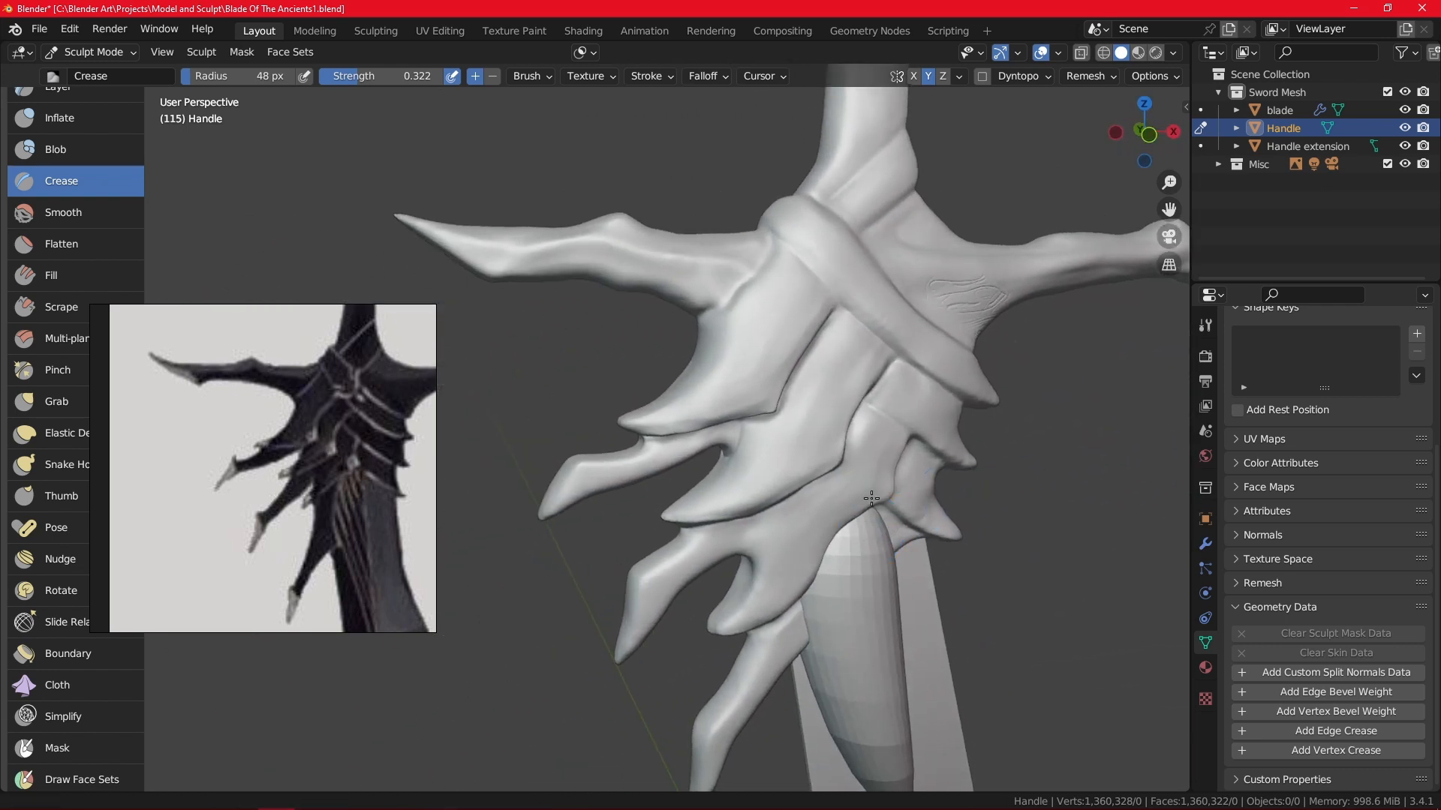
pyautogui.moveTo(901, 593)
pyautogui.keyDown('ctrl'); pyautogui.keyDown('alt'); pyautogui.mouseDown()
pyautogui.moveTo(893, 525)
pyautogui.moveTo(893, 581)
pyautogui.mouseUp(); pyautogui.keyUp('alt'); pyautogui.keyUp('ctrl')
pyautogui.moveTo(893, 581); pyautogui.dragTo(796, 437, button='middle')
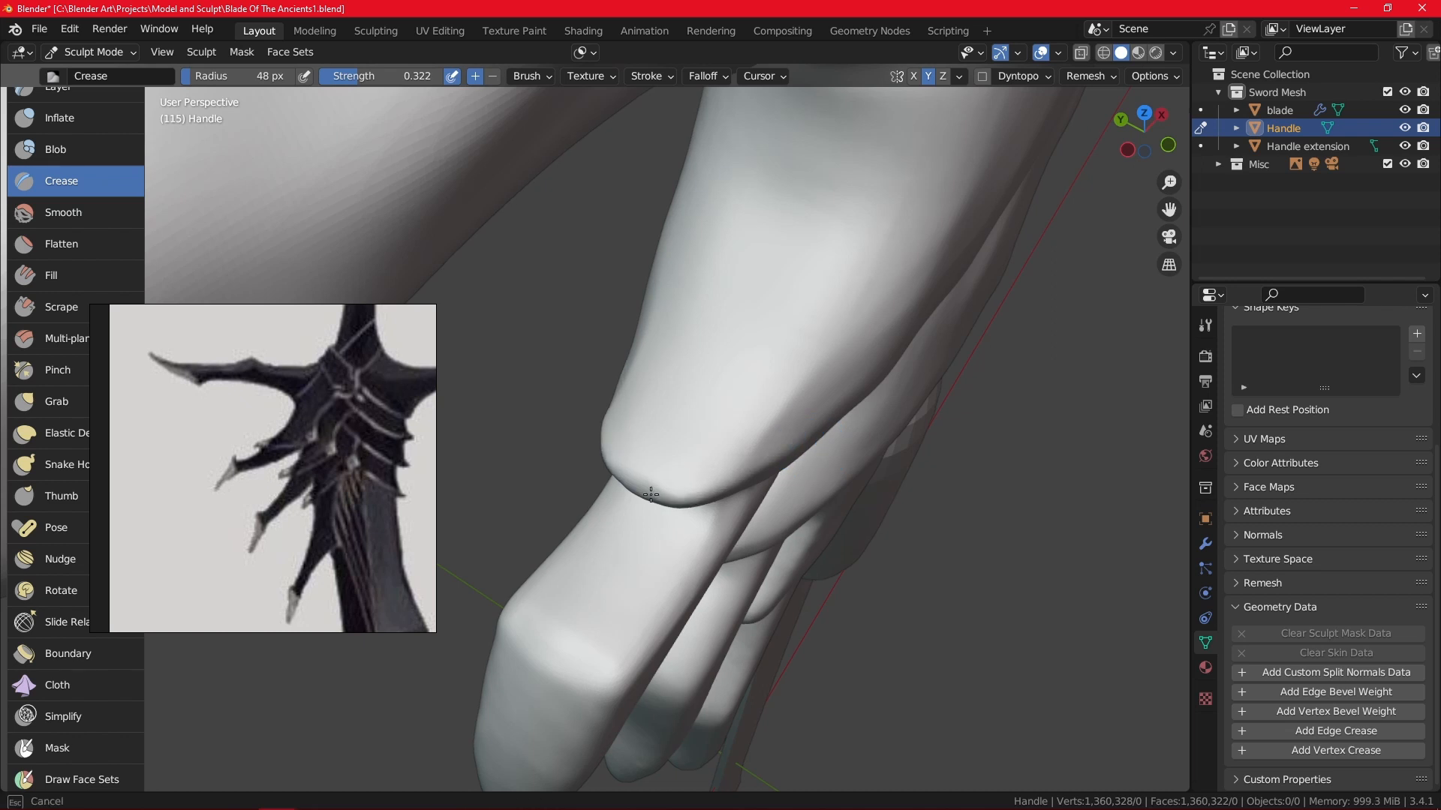
pyautogui.moveTo(878, 503)
pyautogui.keyDown('alt'); pyautogui.mouseDown()
pyautogui.moveTo(813, 425)
pyautogui.moveTo(843, 628)
pyautogui.moveTo(855, 483)
pyautogui.moveTo(798, 605)
pyautogui.moveTo(1018, 648)
pyautogui.moveTo(1035, 704)
pyautogui.mouseUp(); pyautogui.keyUp('alt')
pyautogui.moveTo(939, 454); pyautogui.dragTo(970, 432)
pyautogui.moveTo(953, 485); pyautogui.dragTo(1000, 515)
pyautogui.moveTo(1003, 521); pyautogui.dragTo(947, 482)
pyautogui.moveTo(1040, 503); pyautogui.dragTo(1003, 492)
pyautogui.moveTo(1009, 335)
pyautogui.keyDown('ctrl'); pyautogui.keyDown('alt'); pyautogui.mouseDown()
pyautogui.moveTo(926, 604)
pyautogui.moveTo(808, 428)
pyautogui.moveTo(554, 469)
pyautogui.moveTo(555, 495)
pyautogui.mouseUp(); pyautogui.keyUp('alt'); pyautogui.keyUp('ctrl')
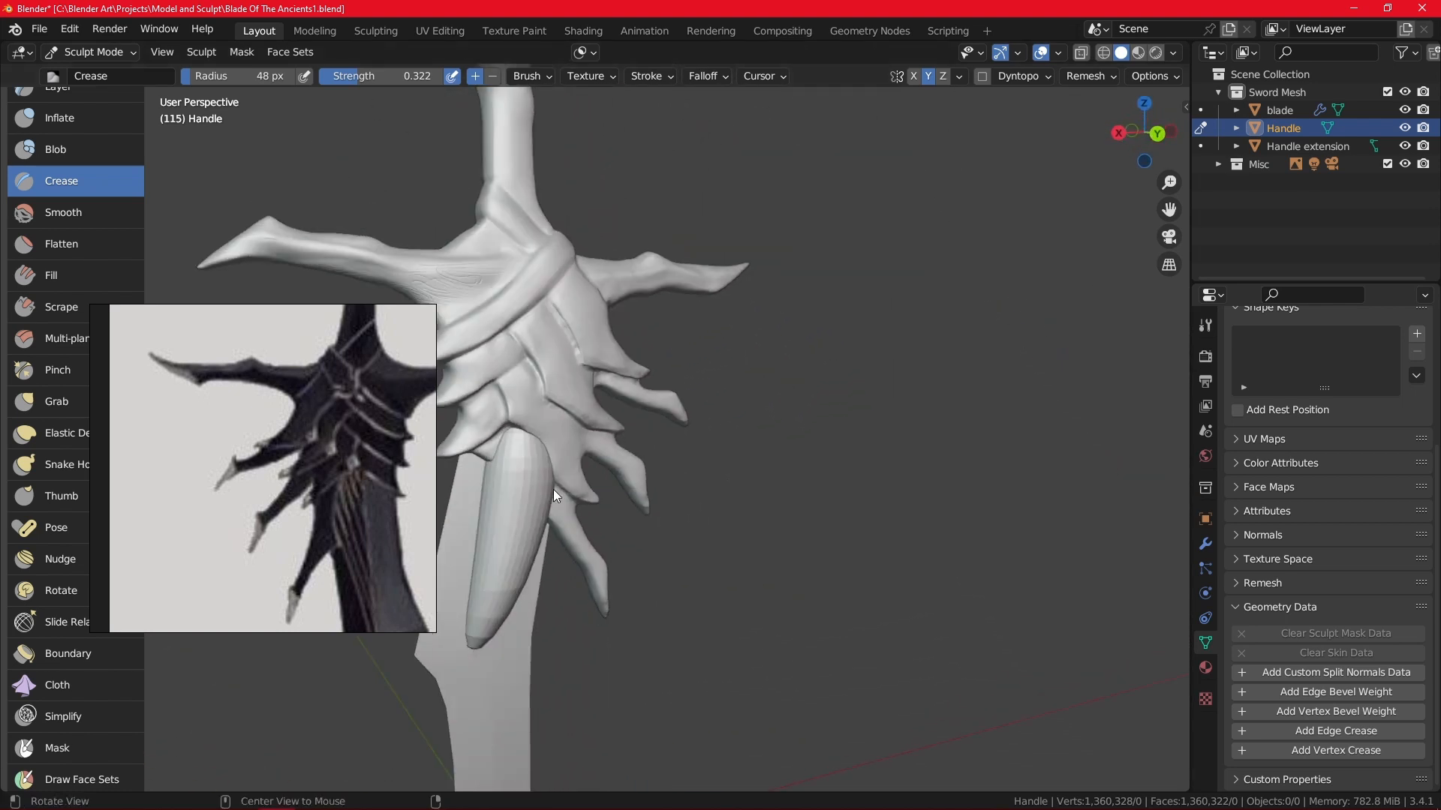
pyautogui.keyDown('alt'); pyautogui.moveTo(848, 420); pyautogui.dragTo(638, 436); pyautogui.keyUp('alt')
pyautogui.moveTo(636, 488)
pyautogui.keyDown('ctrl'); pyautogui.keyDown('alt'); pyautogui.mouseDown()
pyautogui.moveTo(675, 359)
pyautogui.moveTo(727, 345)
pyautogui.moveTo(775, 381)
pyautogui.moveTo(791, 467)
pyautogui.moveTo(650, 511)
pyautogui.mouseUp(); pyautogui.keyUp('alt'); pyautogui.keyUp('ctrl')
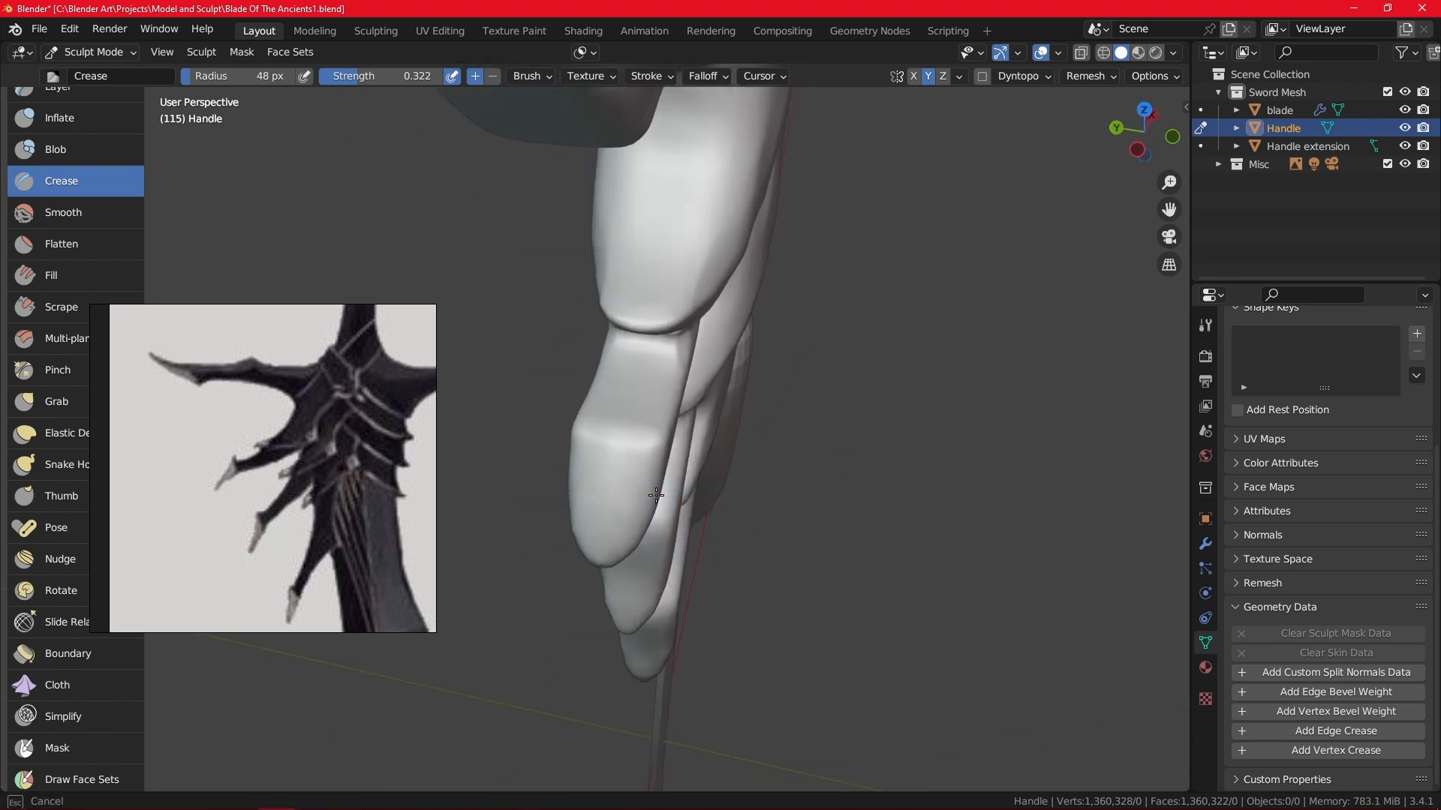
pyautogui.moveTo(691, 567)
pyautogui.mouseDown(button='middle')
pyautogui.moveTo(693, 593)
pyautogui.moveTo(740, 535)
pyautogui.moveTo(672, 566)
pyautogui.mouseUp(button='middle')
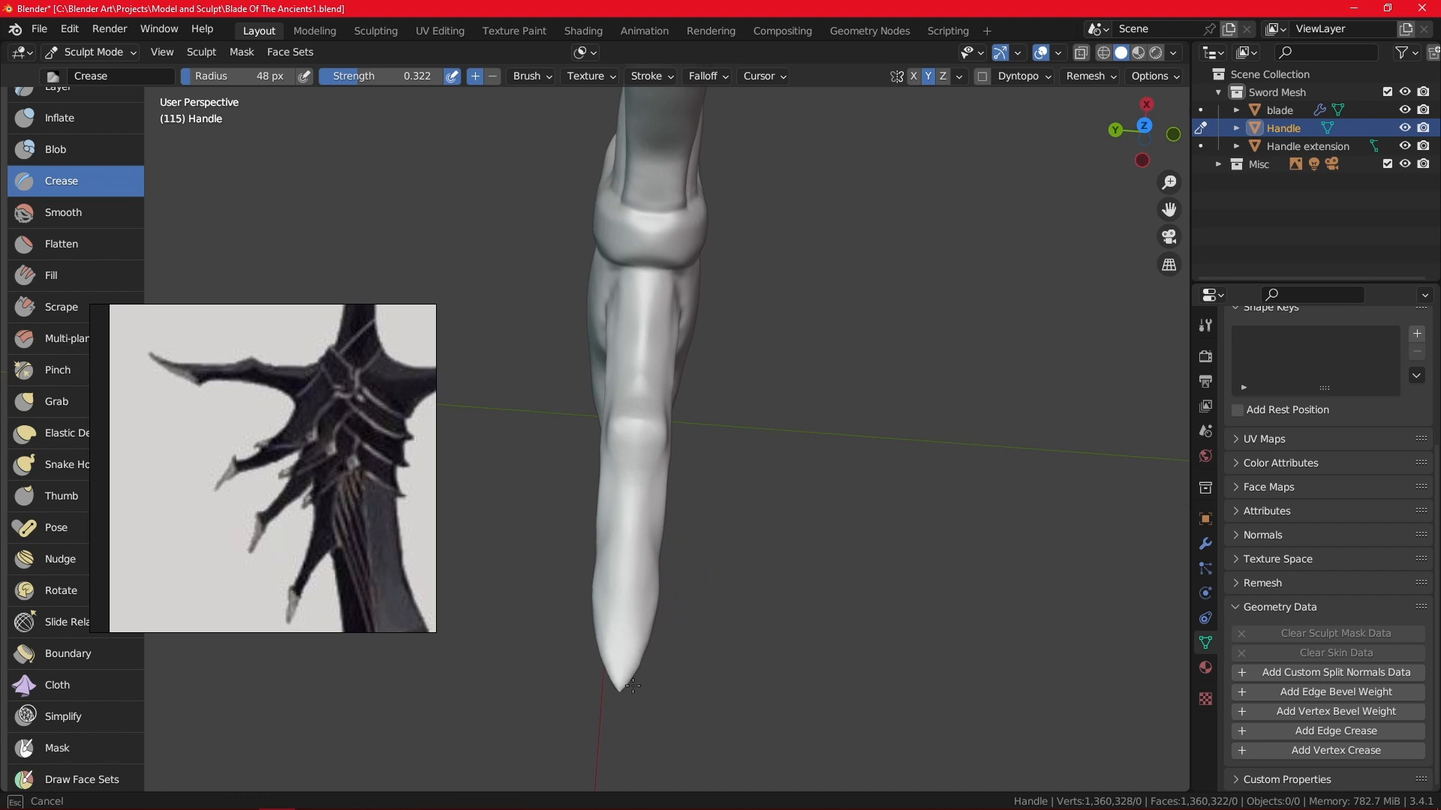
pyautogui.moveTo(632, 685)
pyautogui.mouseDown(button='middle')
pyautogui.moveTo(763, 469)
pyautogui.moveTo(675, 561)
pyautogui.mouseUp(button='middle')
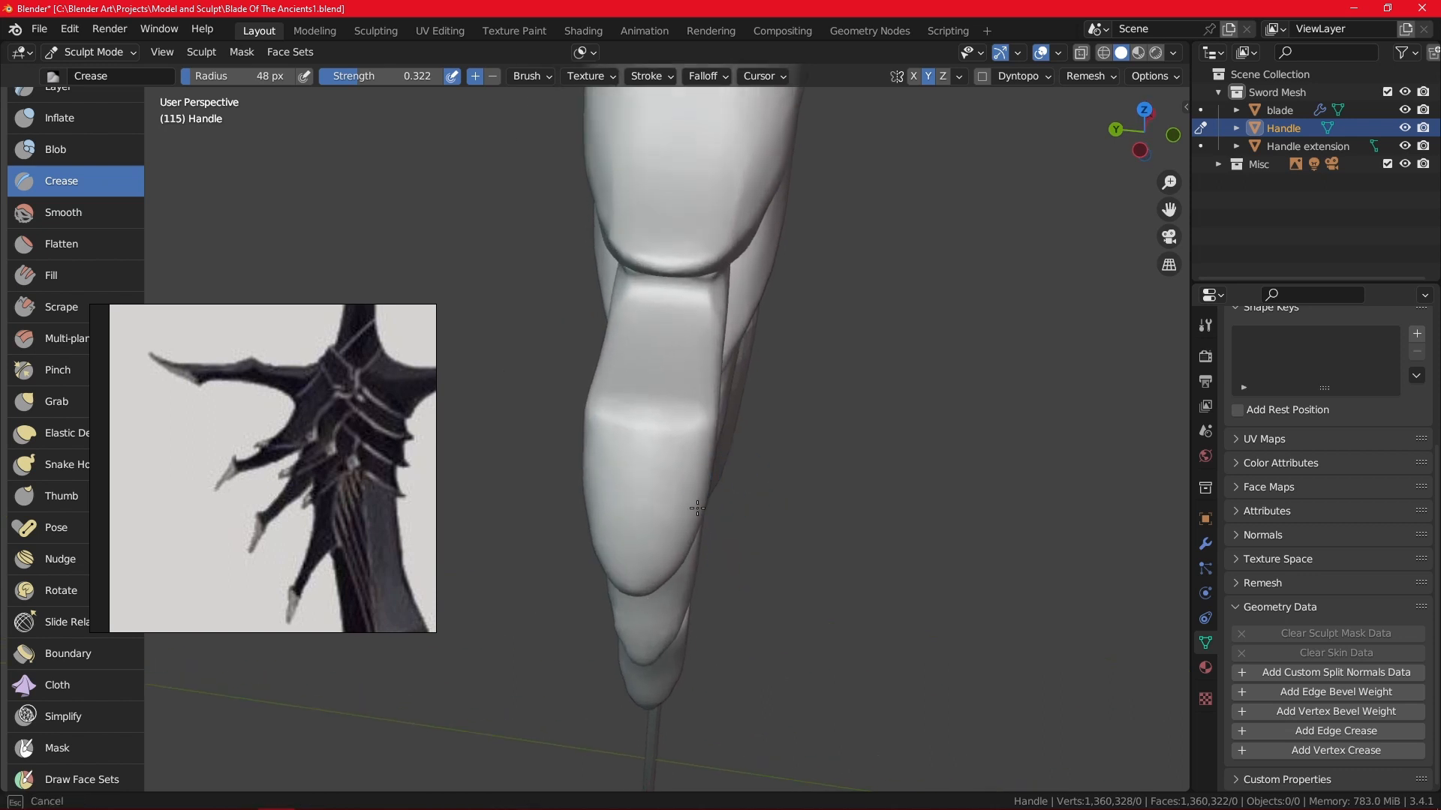
pyautogui.moveTo(708, 461)
pyautogui.mouseDown(button='middle')
pyautogui.moveTo(763, 336)
pyautogui.moveTo(751, 465)
pyautogui.moveTo(779, 527)
pyautogui.mouseUp(button='middle')
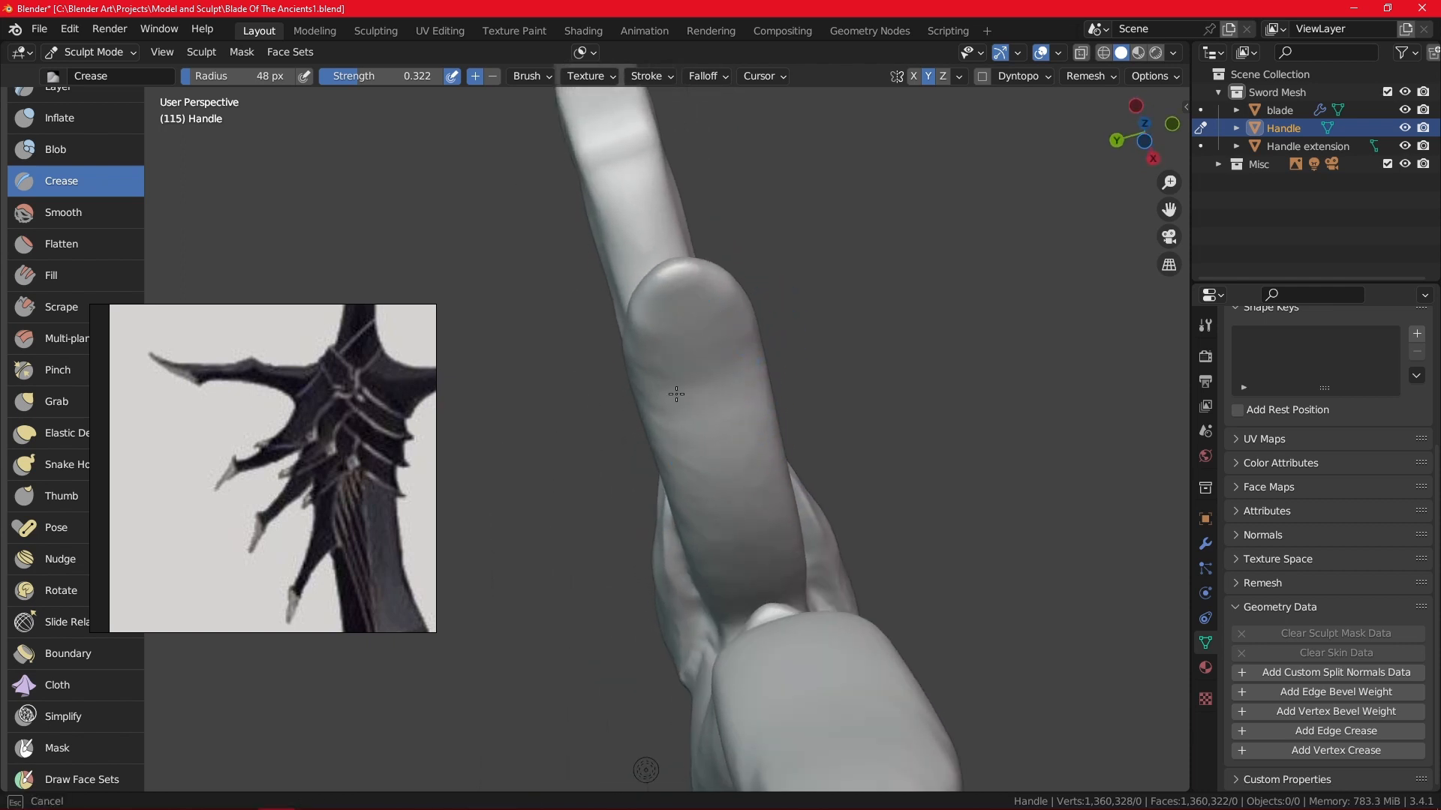
pyautogui.moveTo(660, 273); pyautogui.dragTo(865, 375, button='middle')
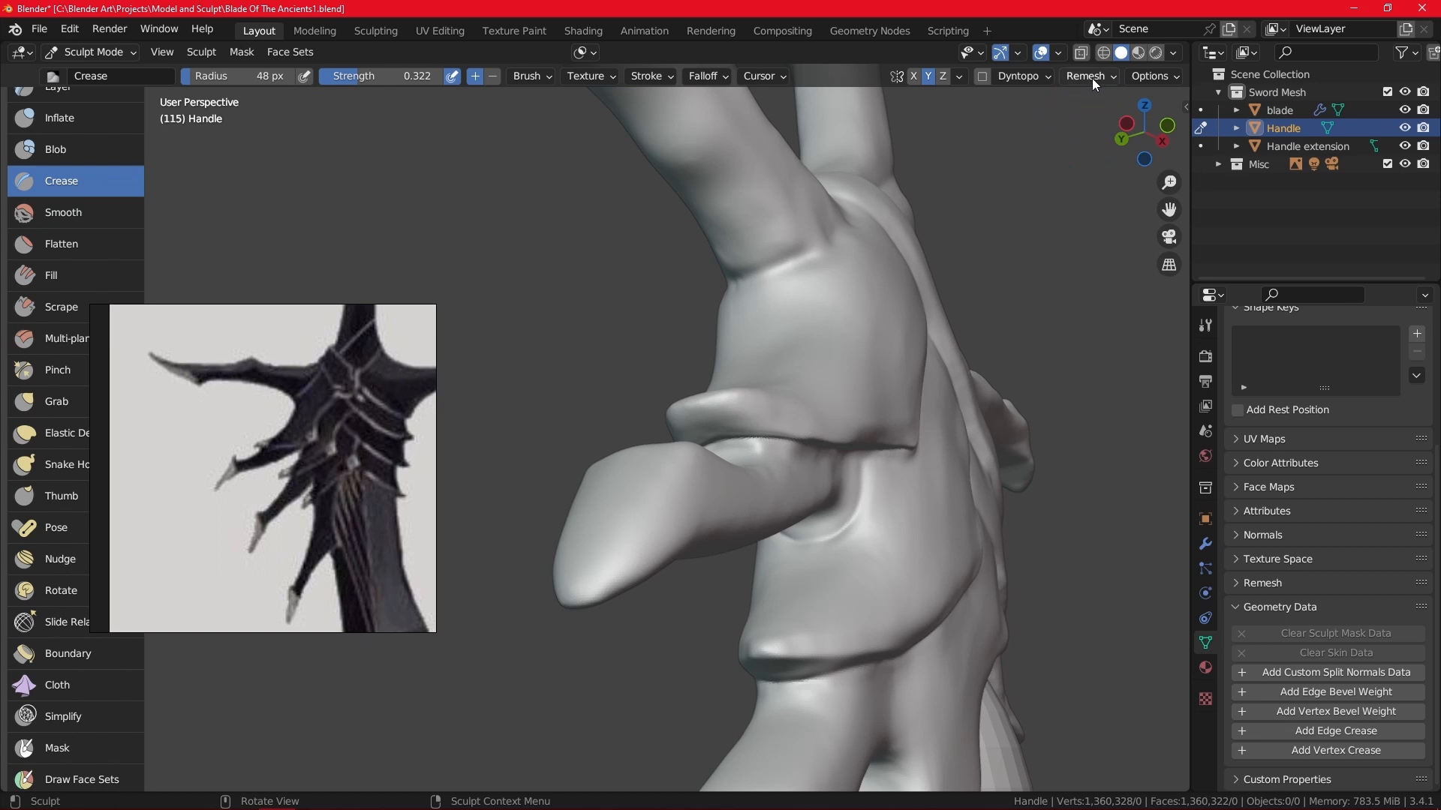
pyautogui.moveTo(806, 395); pyautogui.dragTo(797, 552, button='middle')
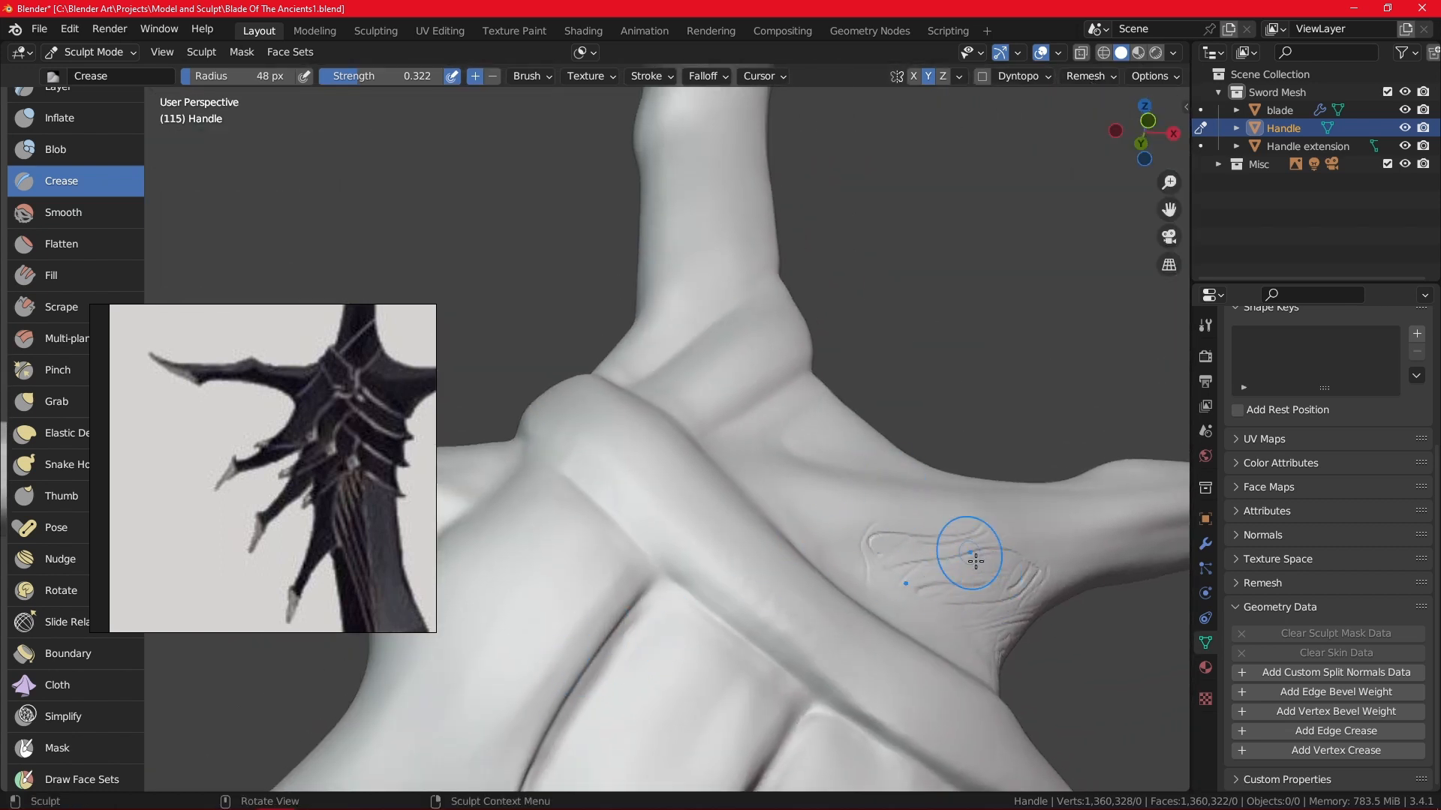
pyautogui.moveTo(579, 691); pyautogui.dragTo(1081, 151, button='middle')
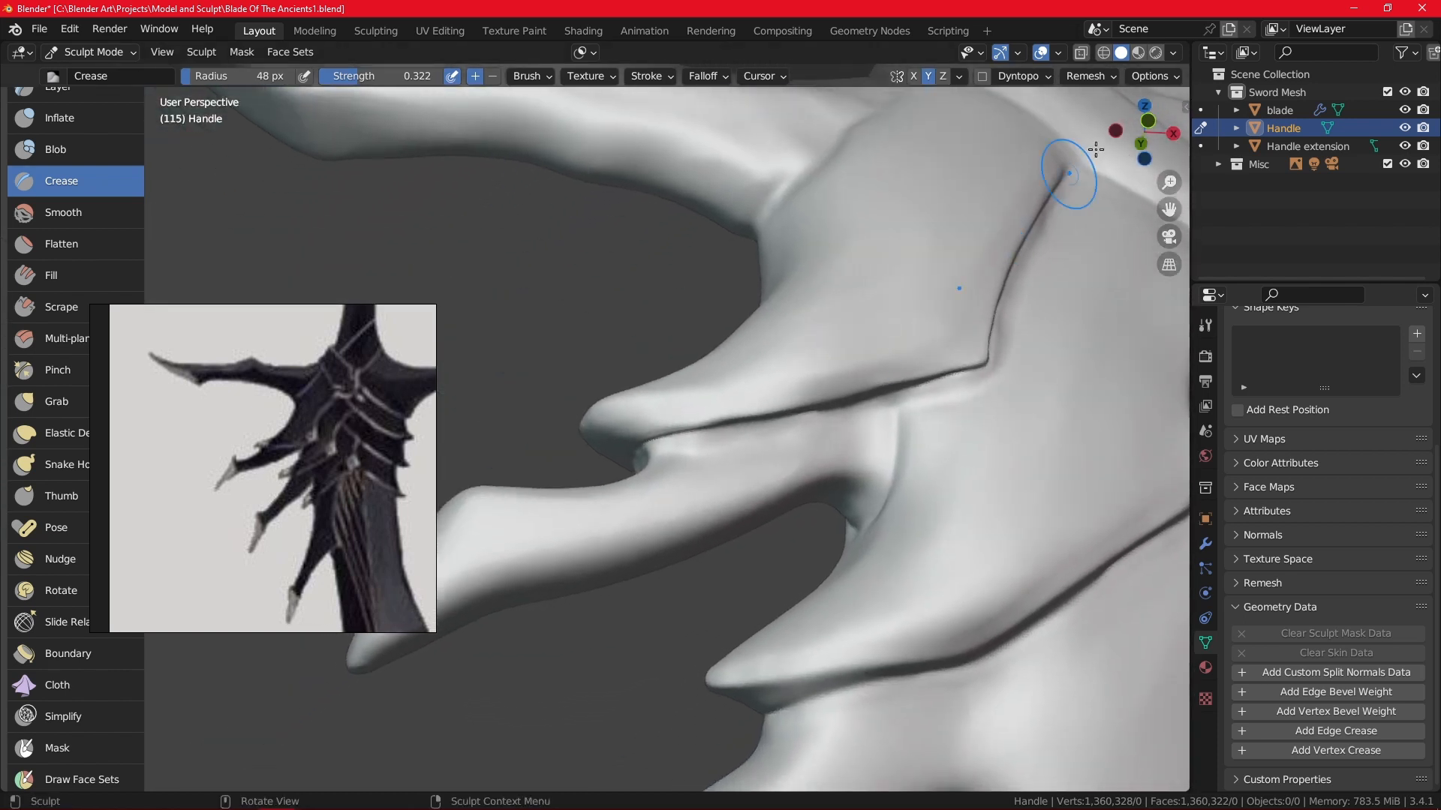
# Try remeshing the handle at a 0.005 m voxel size and inspect the scale edges and side spike.
pyautogui.click(1110, 75)
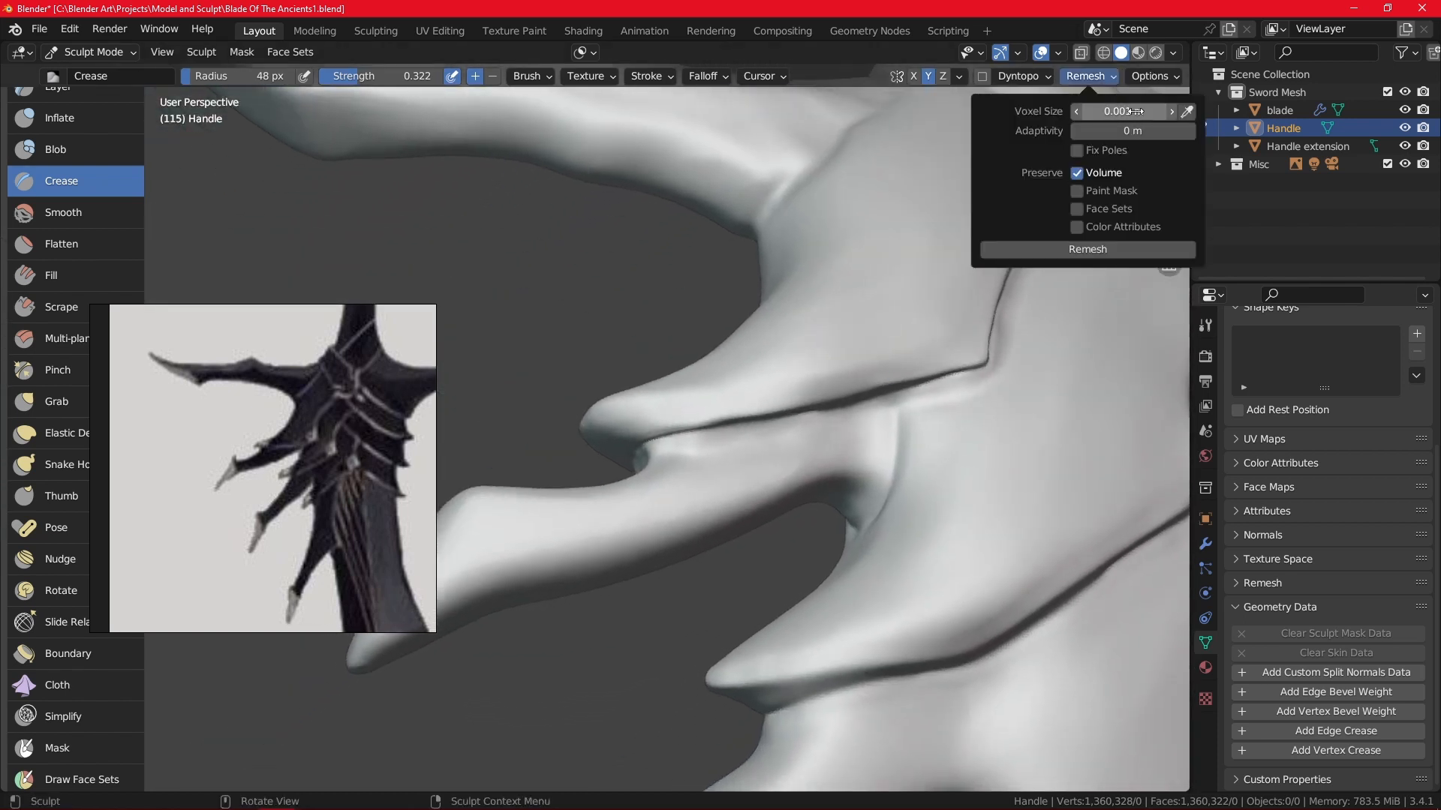
pyautogui.click(1132, 111)
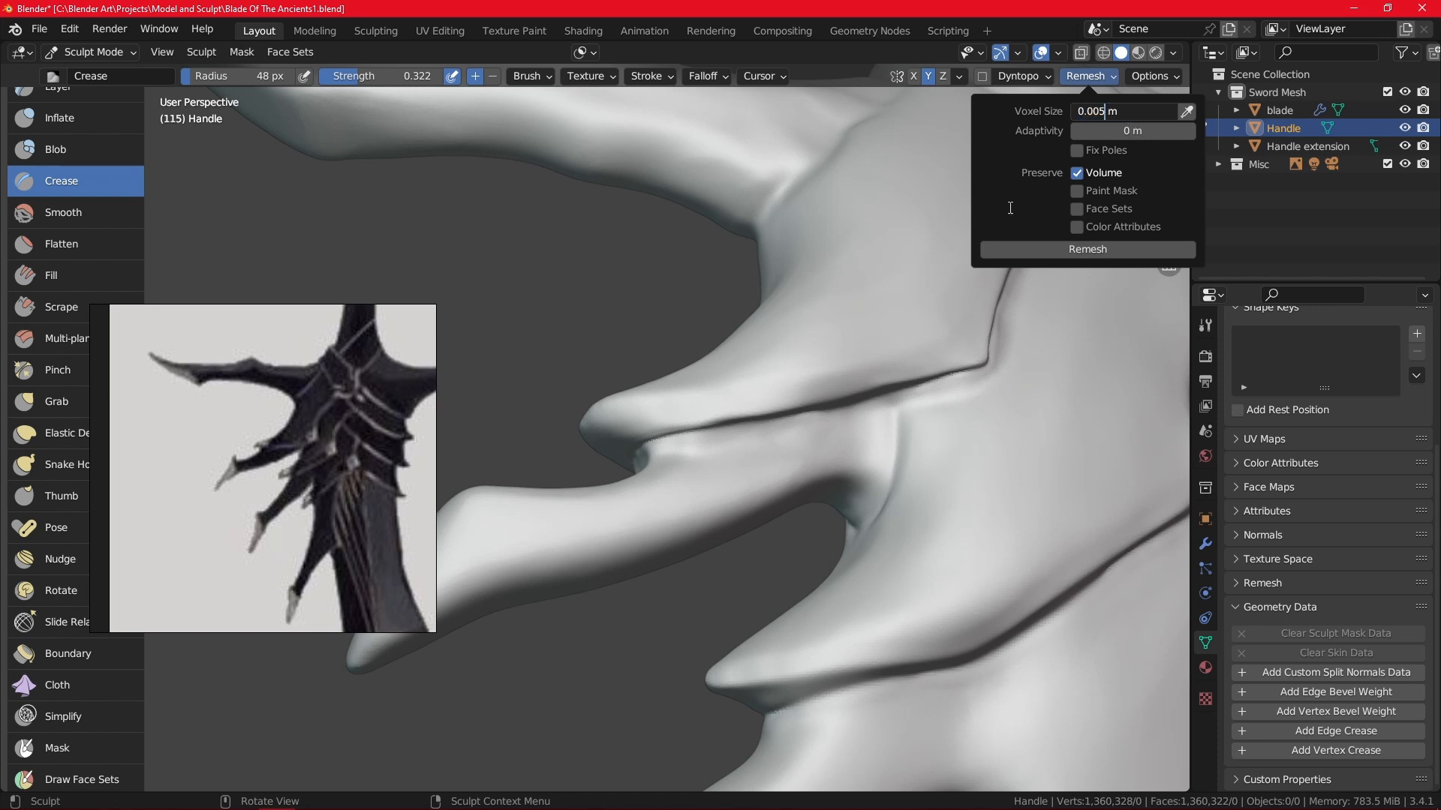
pyautogui.press('Return')
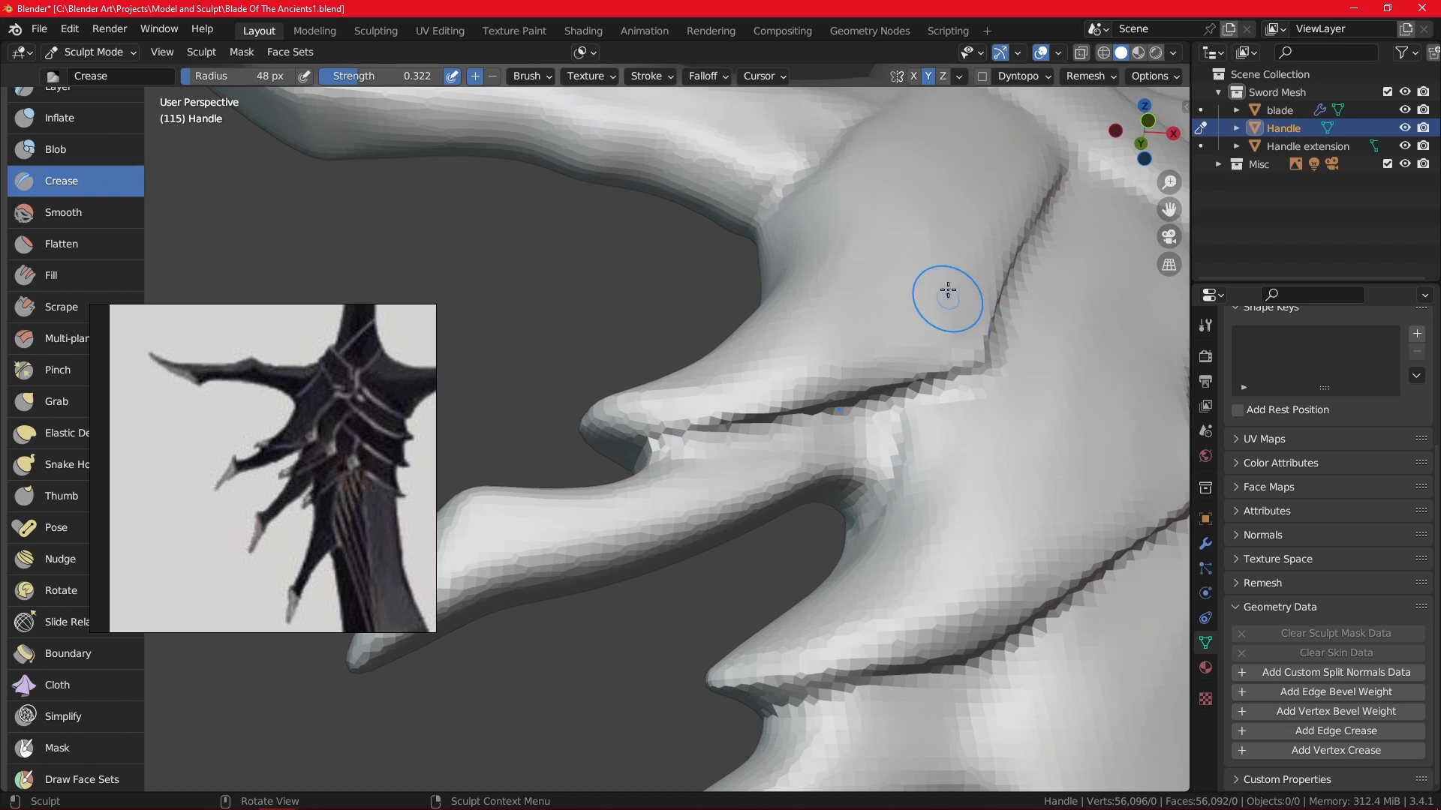
pyautogui.keyDown('ctrl'); pyautogui.keyDown('alt'); pyautogui.moveTo(965, 220); pyautogui.dragTo(949, 313); pyautogui.keyUp('alt'); pyautogui.keyUp('ctrl')
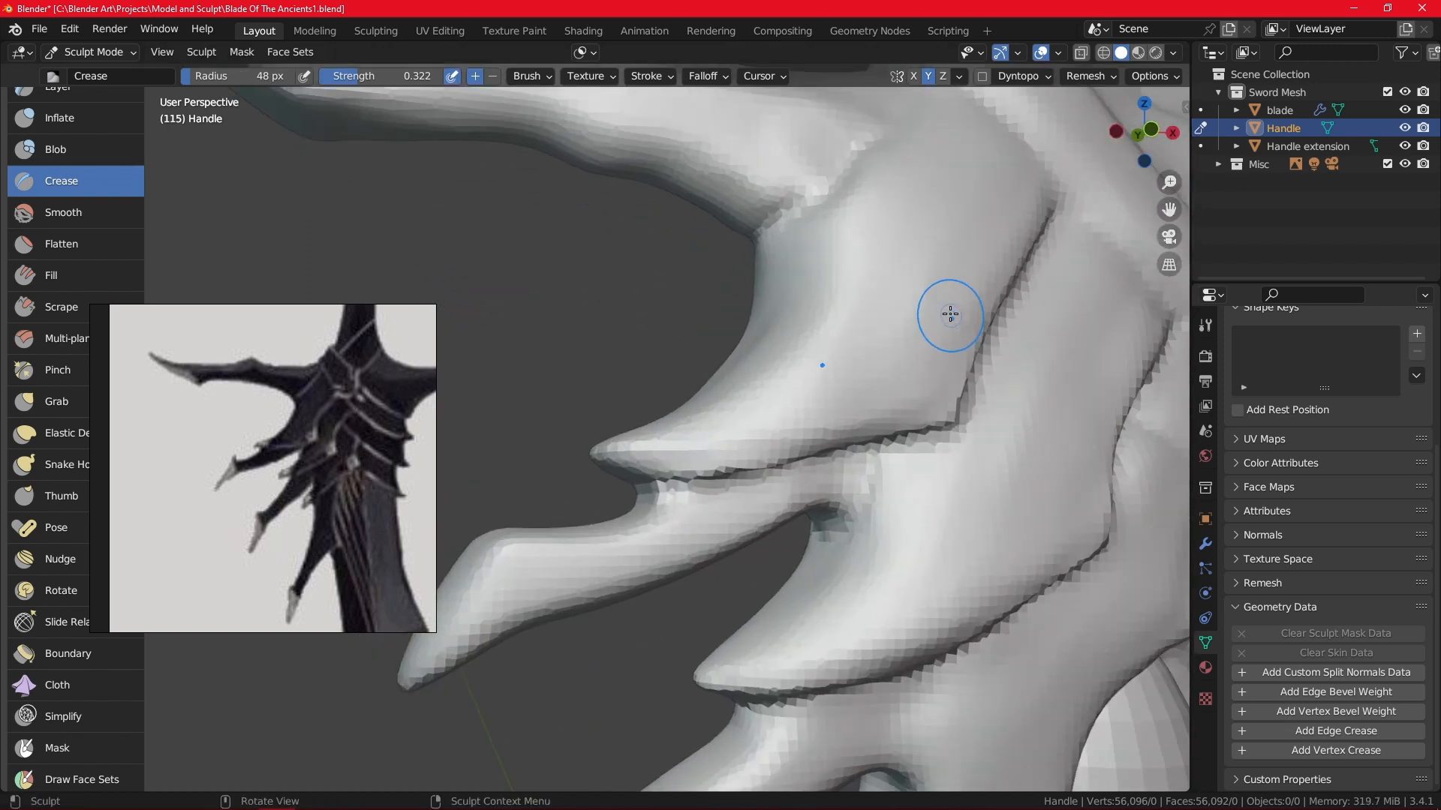
pyautogui.moveTo(960, 232); pyautogui.dragTo(930, 310)
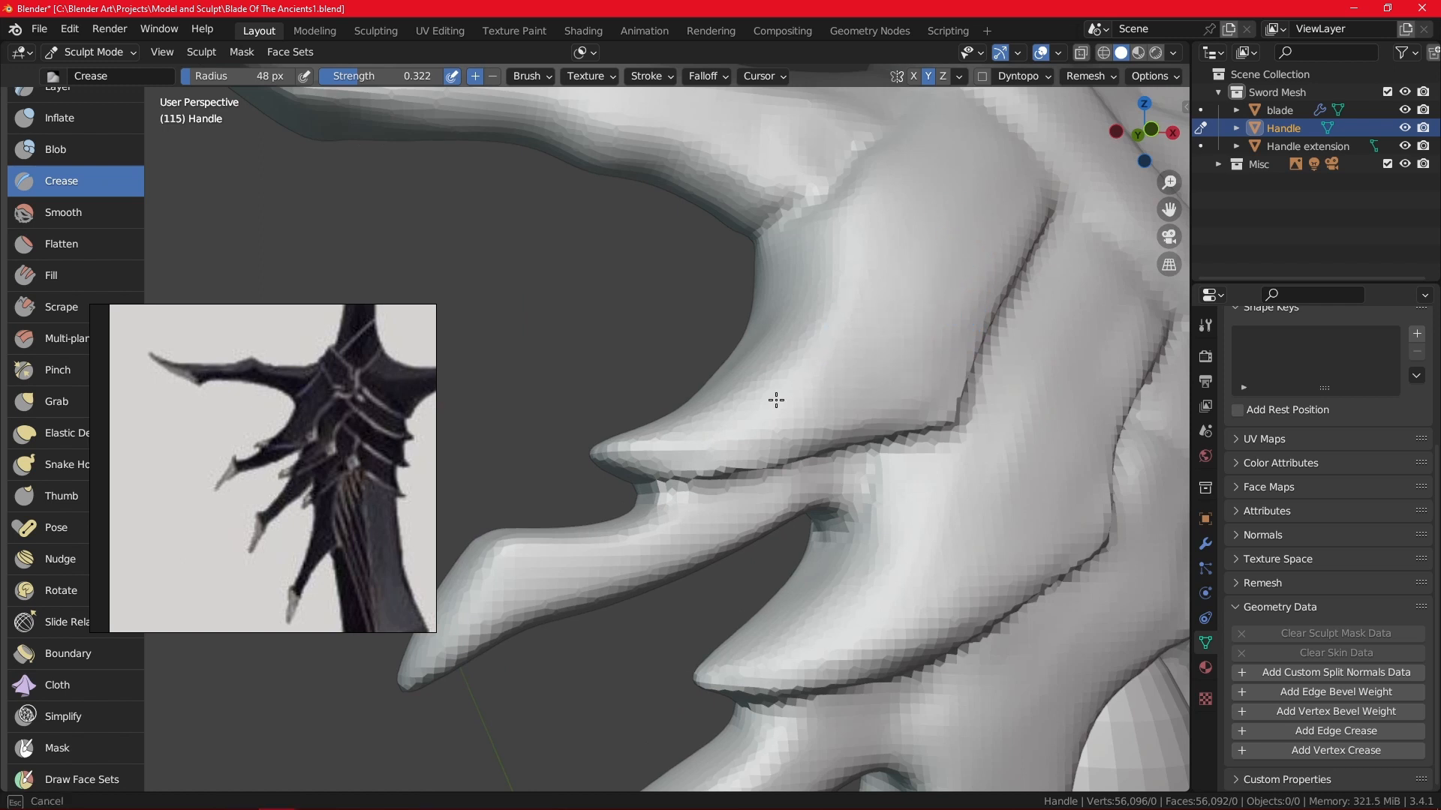
pyautogui.click(1114, 81)
pyautogui.click(1114, 78)
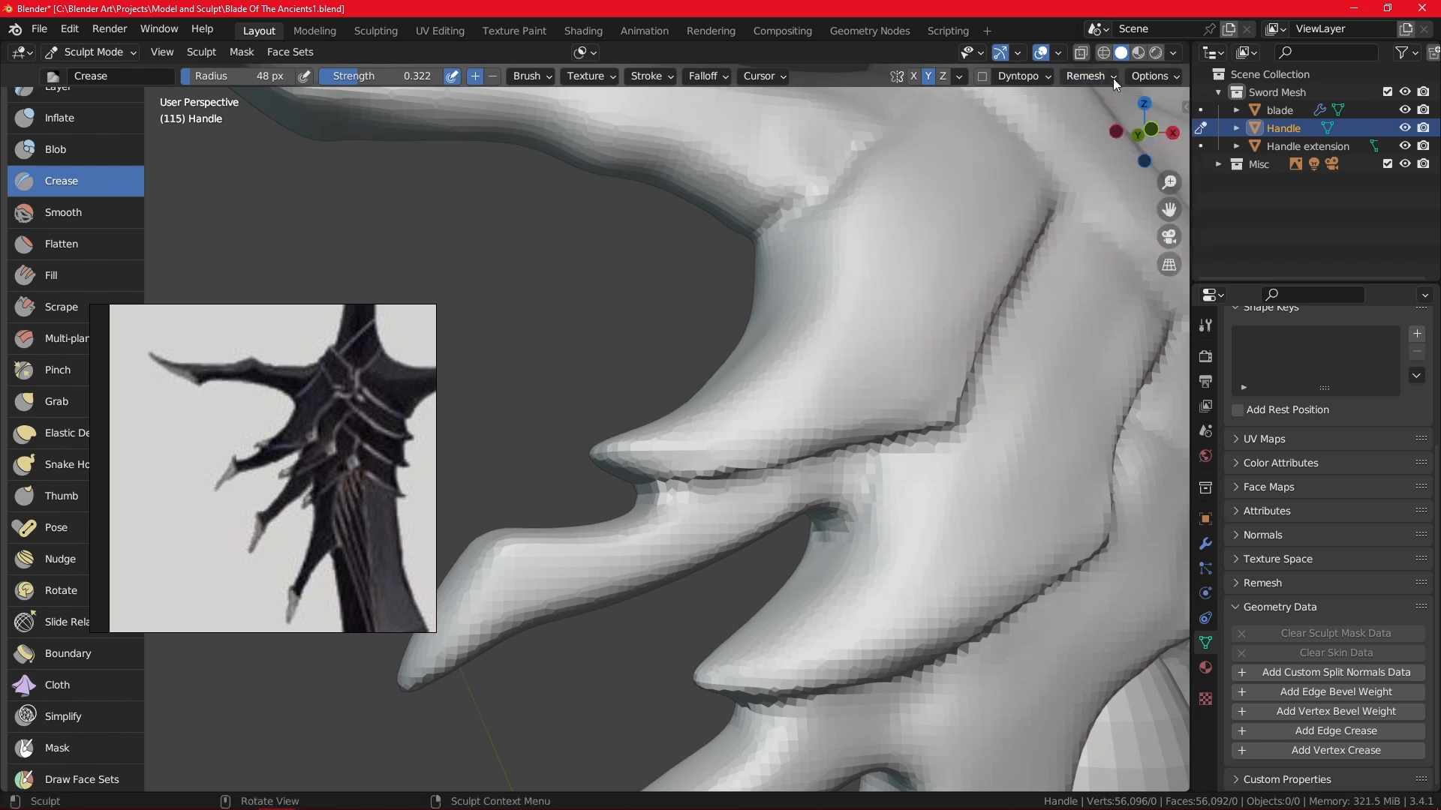
pyautogui.moveTo(904, 408); pyautogui.dragTo(923, 271, button='middle')
pyautogui.moveTo(955, 259); pyautogui.dragTo(983, 293, button='middle')
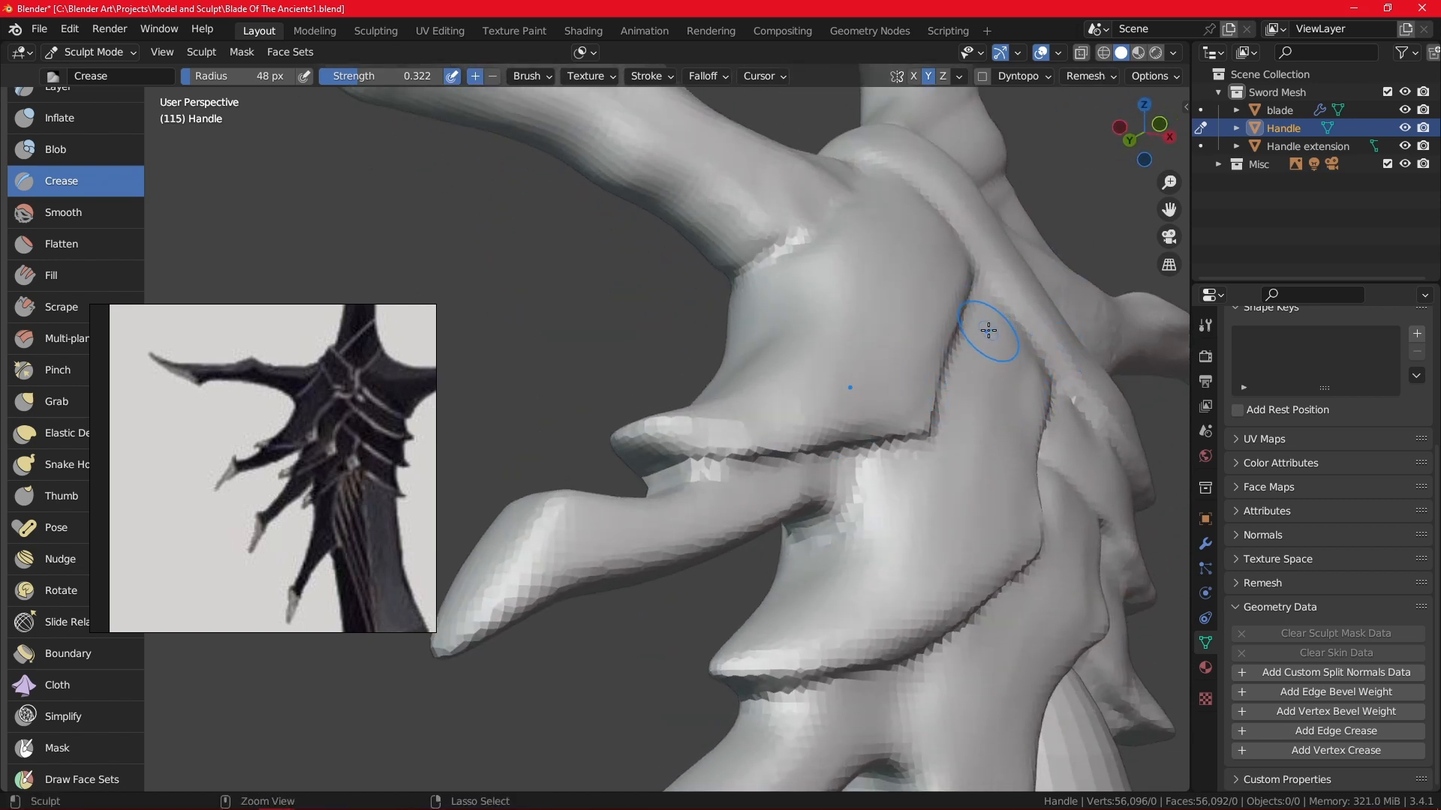
# Undo the 0.005 m remesh of the handle.
pyautogui.click(79, 30)
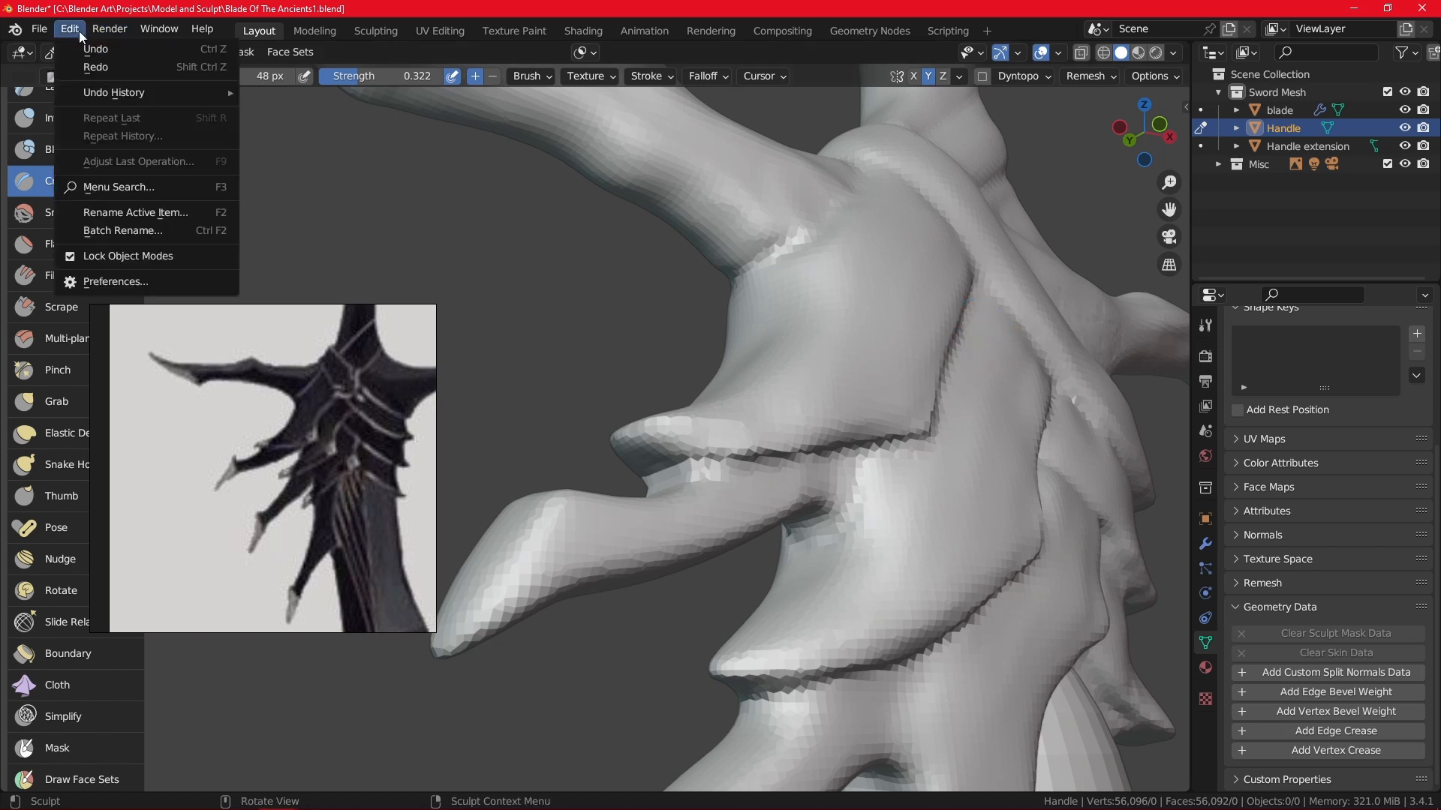
pyautogui.click(86, 51)
pyautogui.click(78, 30)
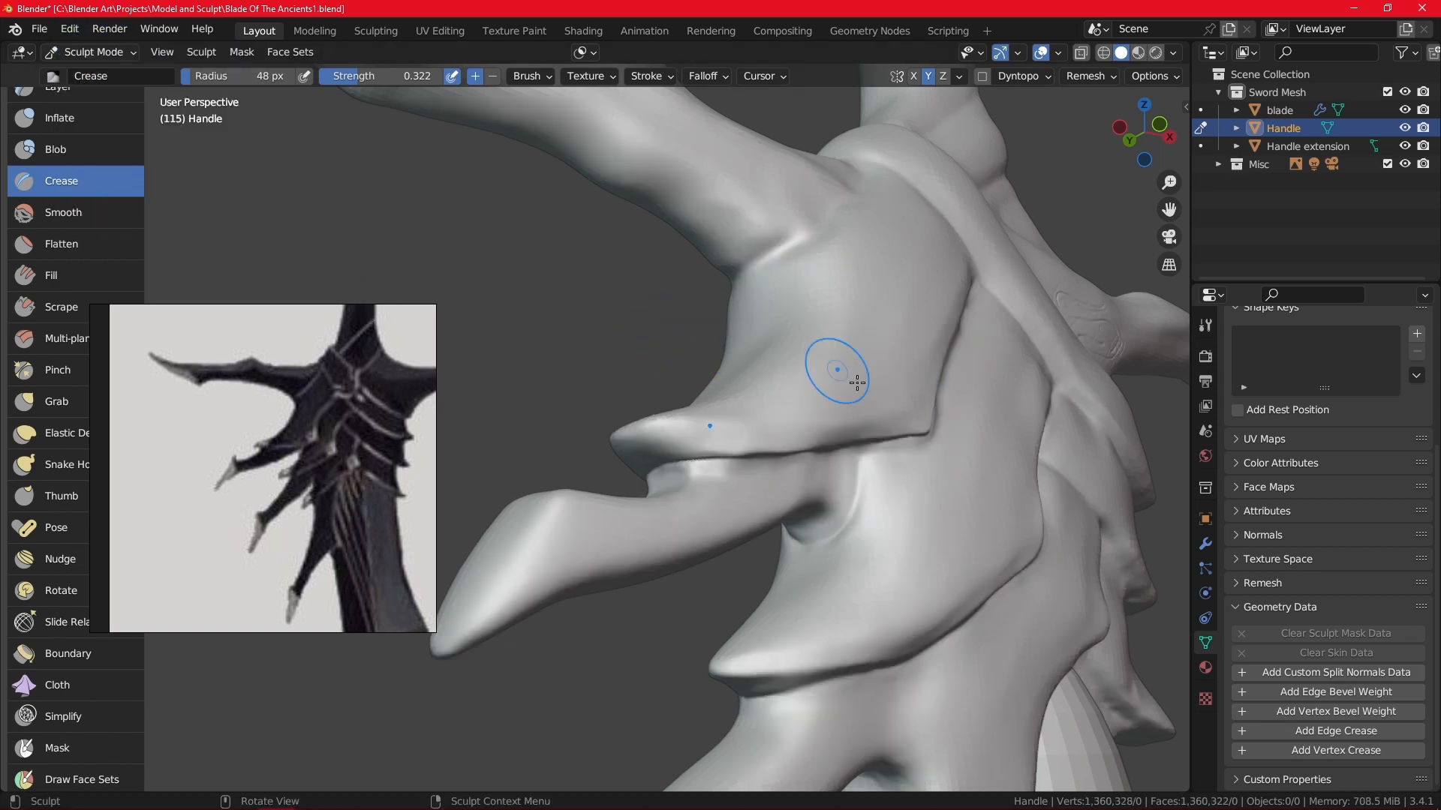
# Taper the blunt end of the uppermost side spike to a point using the Snake Hook brush at 48 px and 1.000 strength.
pyautogui.moveTo(1023, 412); pyautogui.dragTo(652, 406, button='middle')
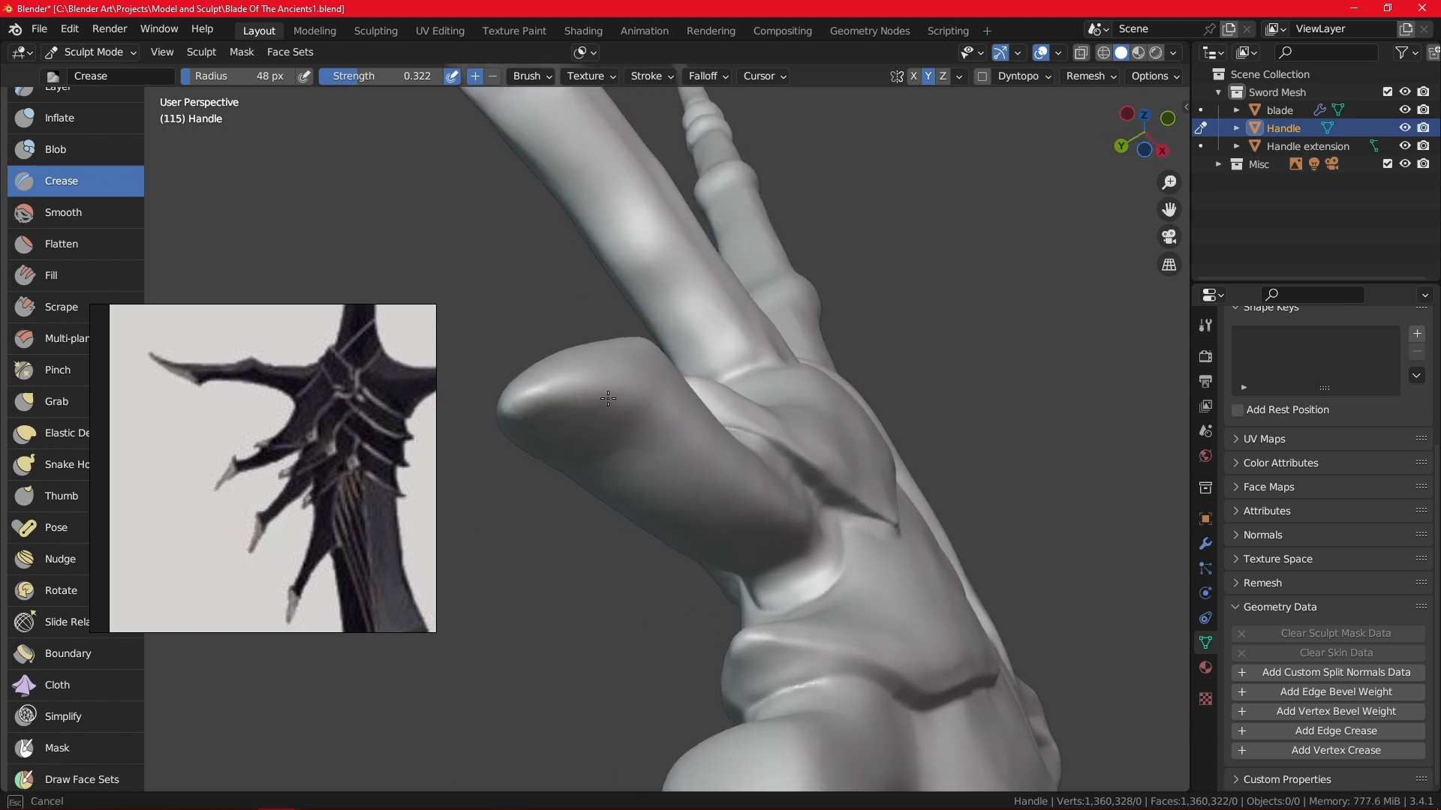
pyautogui.moveTo(762, 440); pyautogui.dragTo(760, 582, button='middle')
pyautogui.moveTo(760, 582); pyautogui.dragTo(747, 632)
pyautogui.click(66, 464)
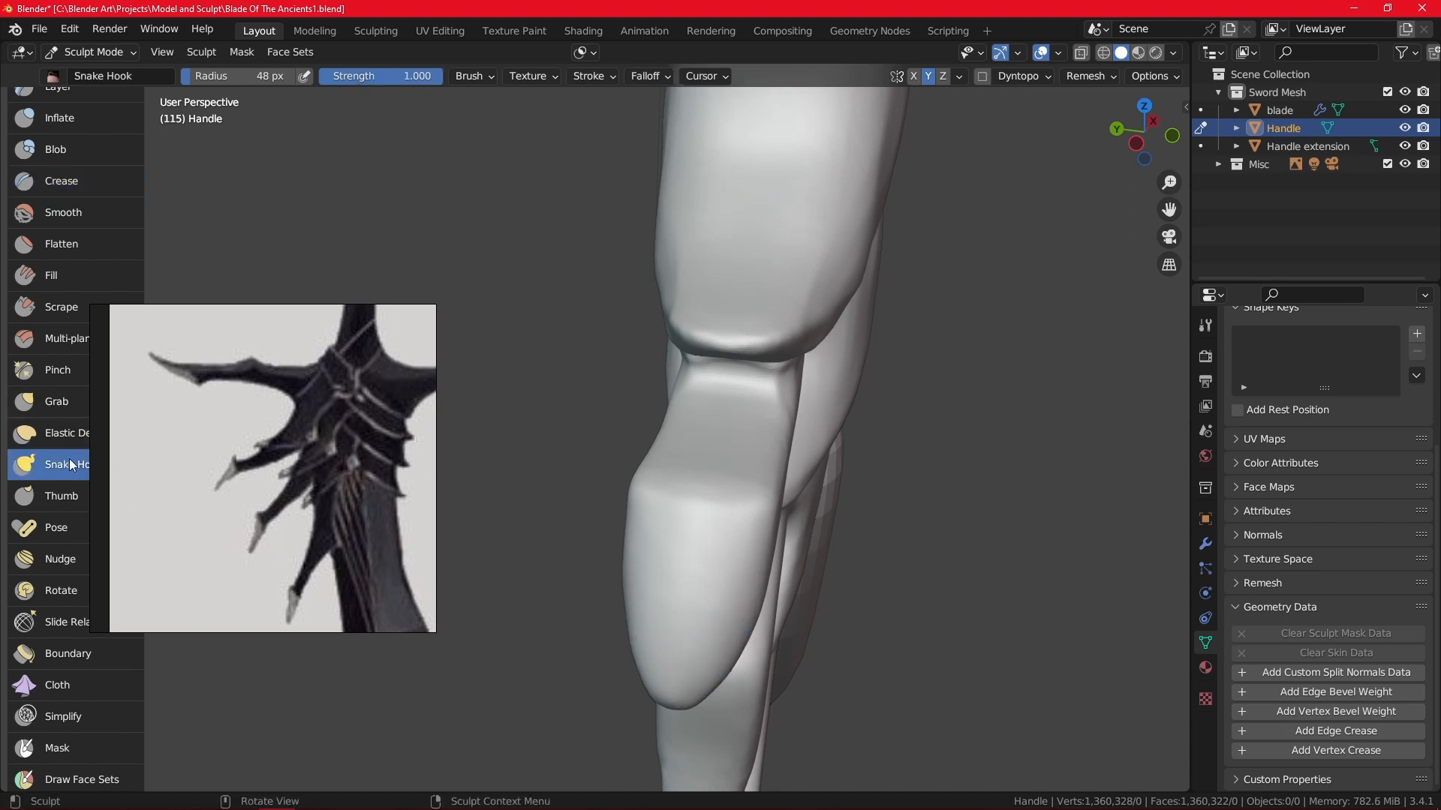
pyautogui.moveTo(685, 654); pyautogui.dragTo(728, 690, button='middle')
pyautogui.moveTo(728, 690); pyautogui.dragTo(758, 682)
pyautogui.moveTo(843, 610); pyautogui.dragTo(791, 524, button='middle')
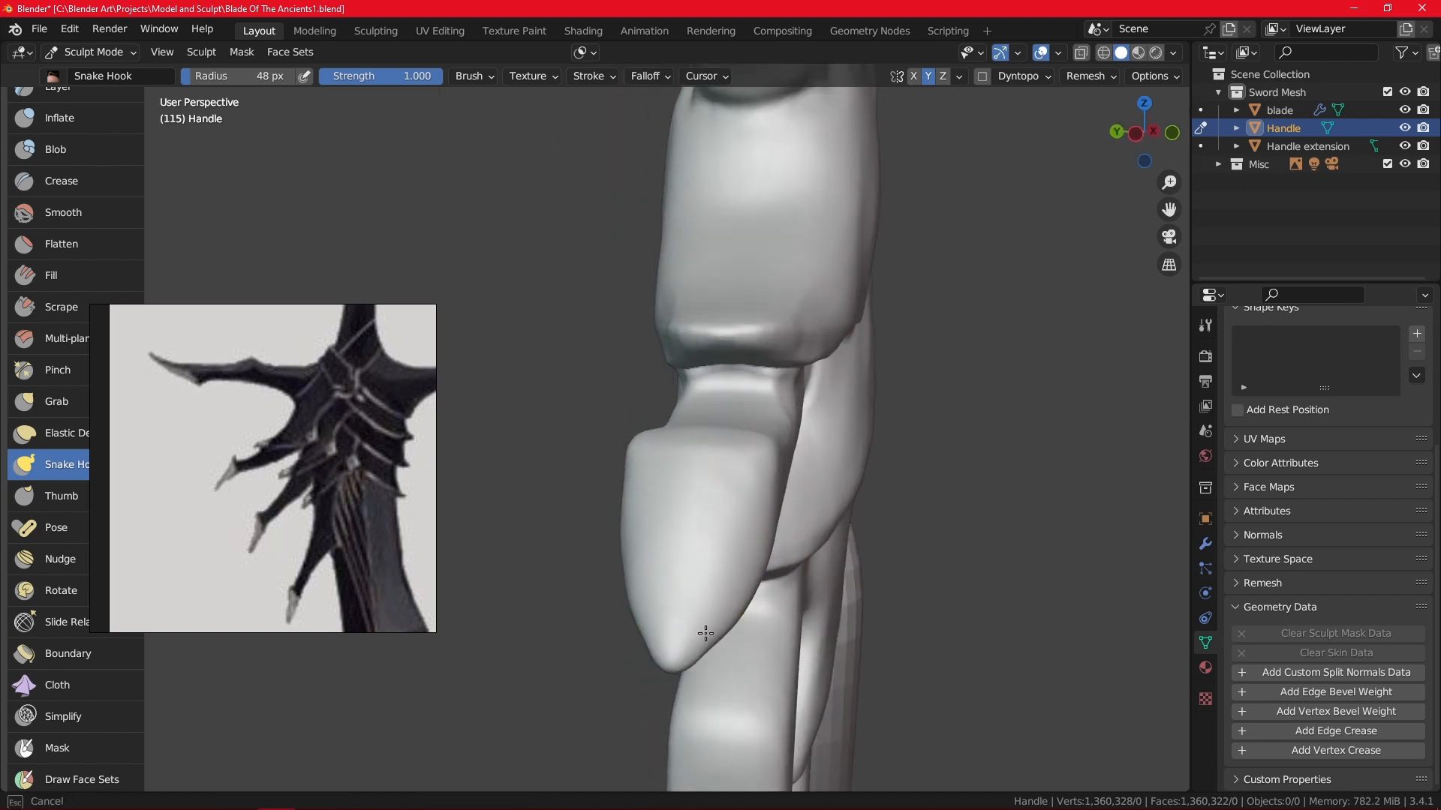
pyautogui.moveTo(688, 652); pyautogui.dragTo(690, 650)
pyautogui.moveTo(614, 732); pyautogui.dragTo(605, 601, button='middle')
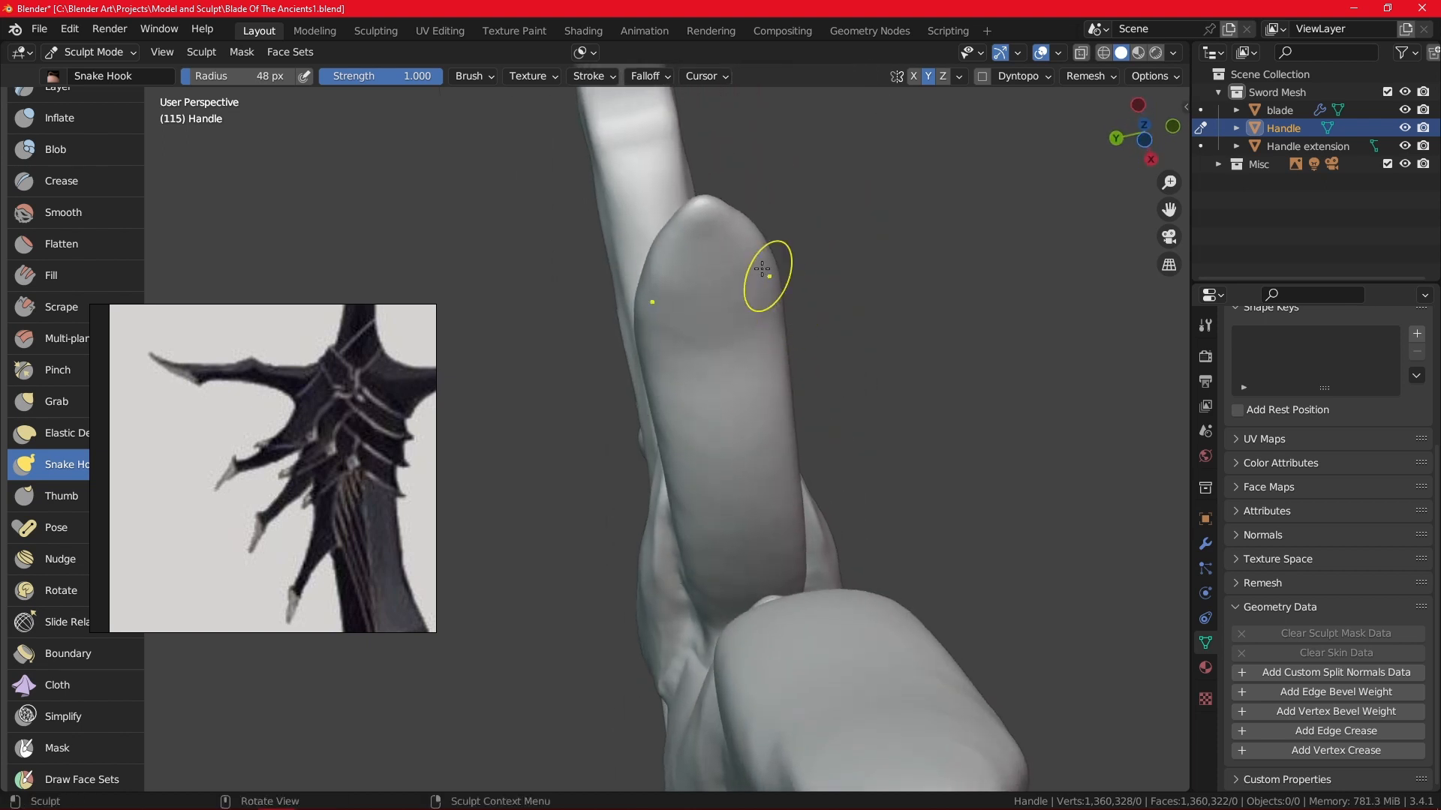
pyautogui.moveTo(766, 272); pyautogui.dragTo(737, 231)
pyautogui.moveTo(645, 263); pyautogui.dragTo(651, 260)
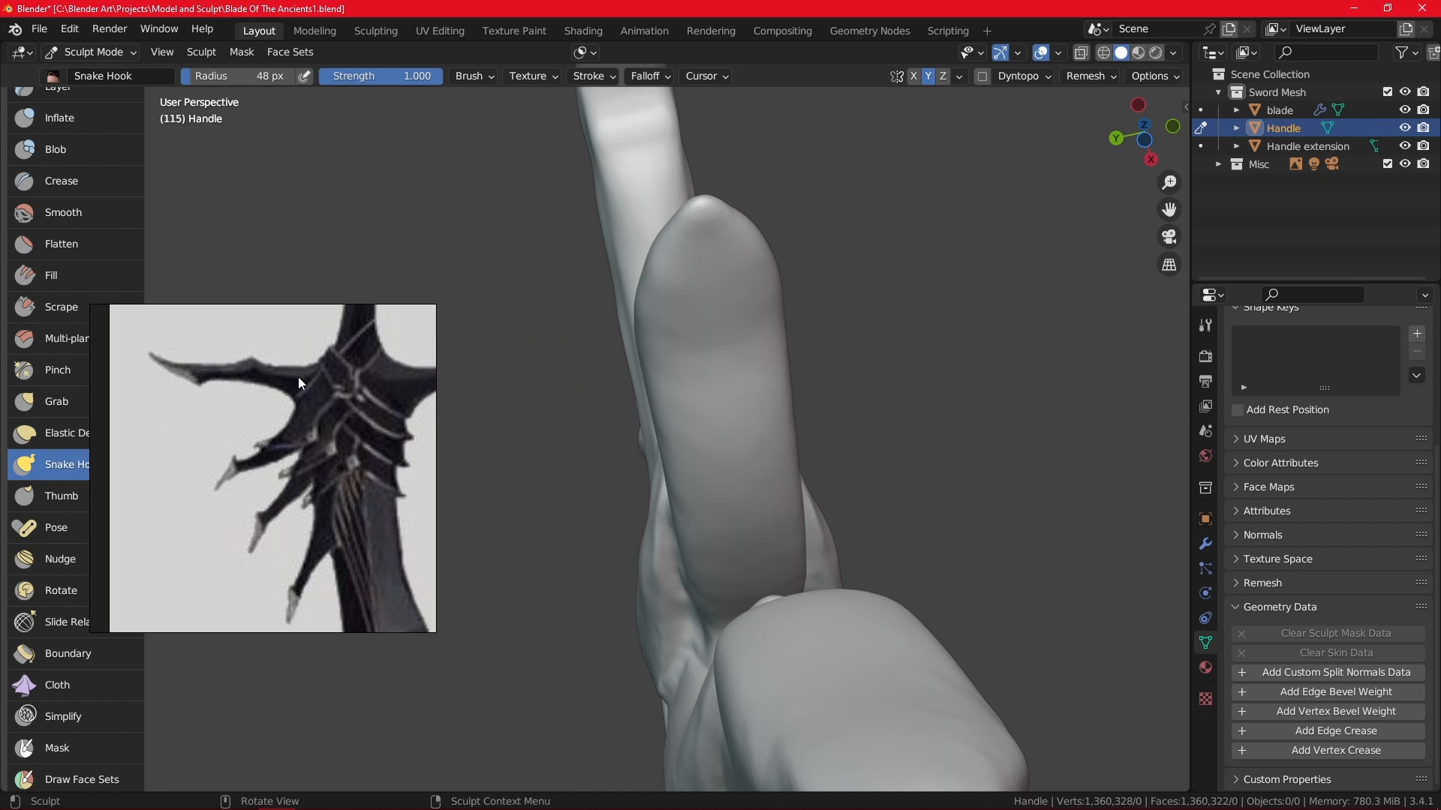
# Smooth the tapered end of the uppermost side spike using the Smooth brush at 48 px and 0.456 strength.
pyautogui.click(62, 213)
pyautogui.moveTo(500, 127); pyautogui.dragTo(721, 443, button='middle')
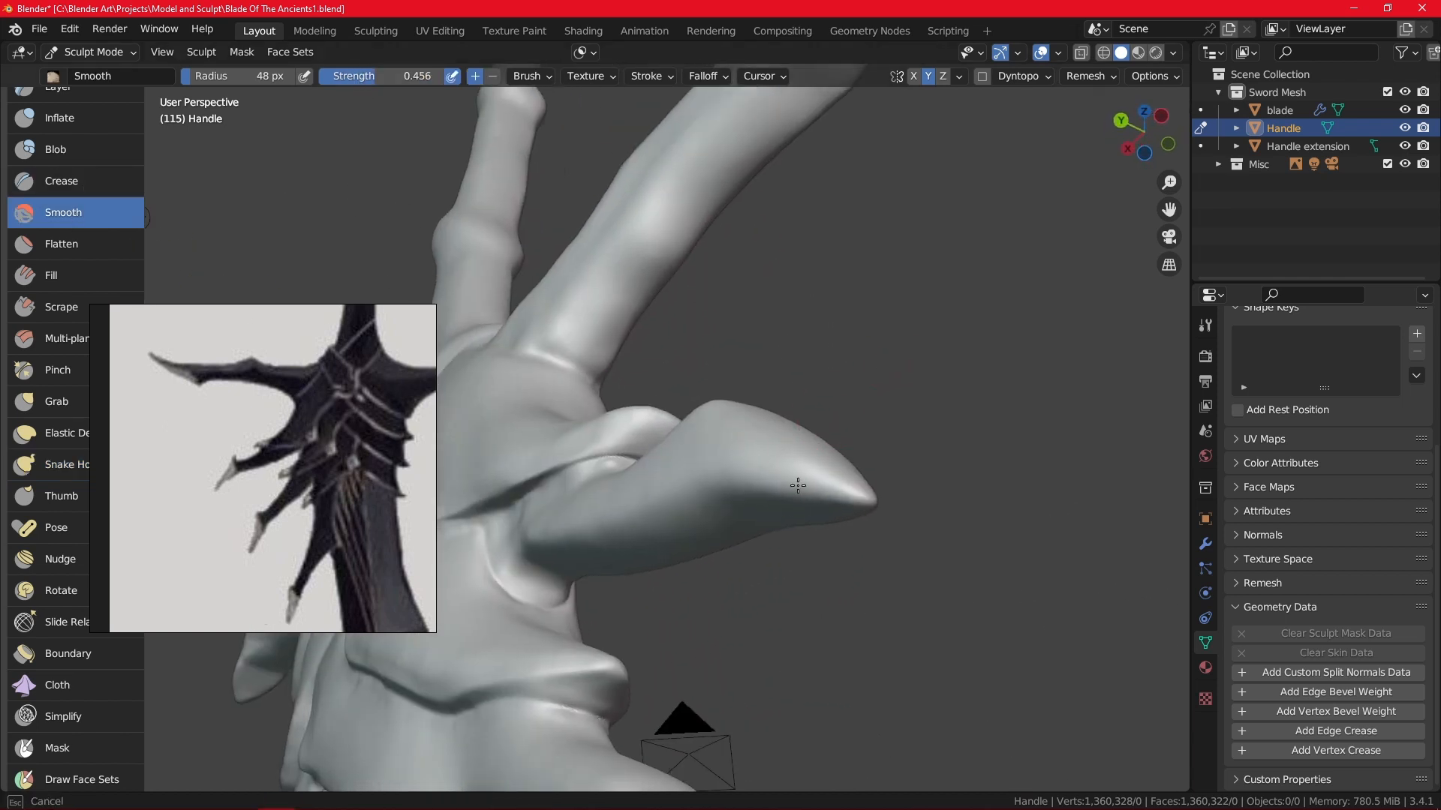
pyautogui.moveTo(734, 488); pyautogui.dragTo(824, 449)
pyautogui.moveTo(826, 447); pyautogui.dragTo(698, 702, button='middle')
pyautogui.moveTo(698, 701); pyautogui.dragTo(689, 712)
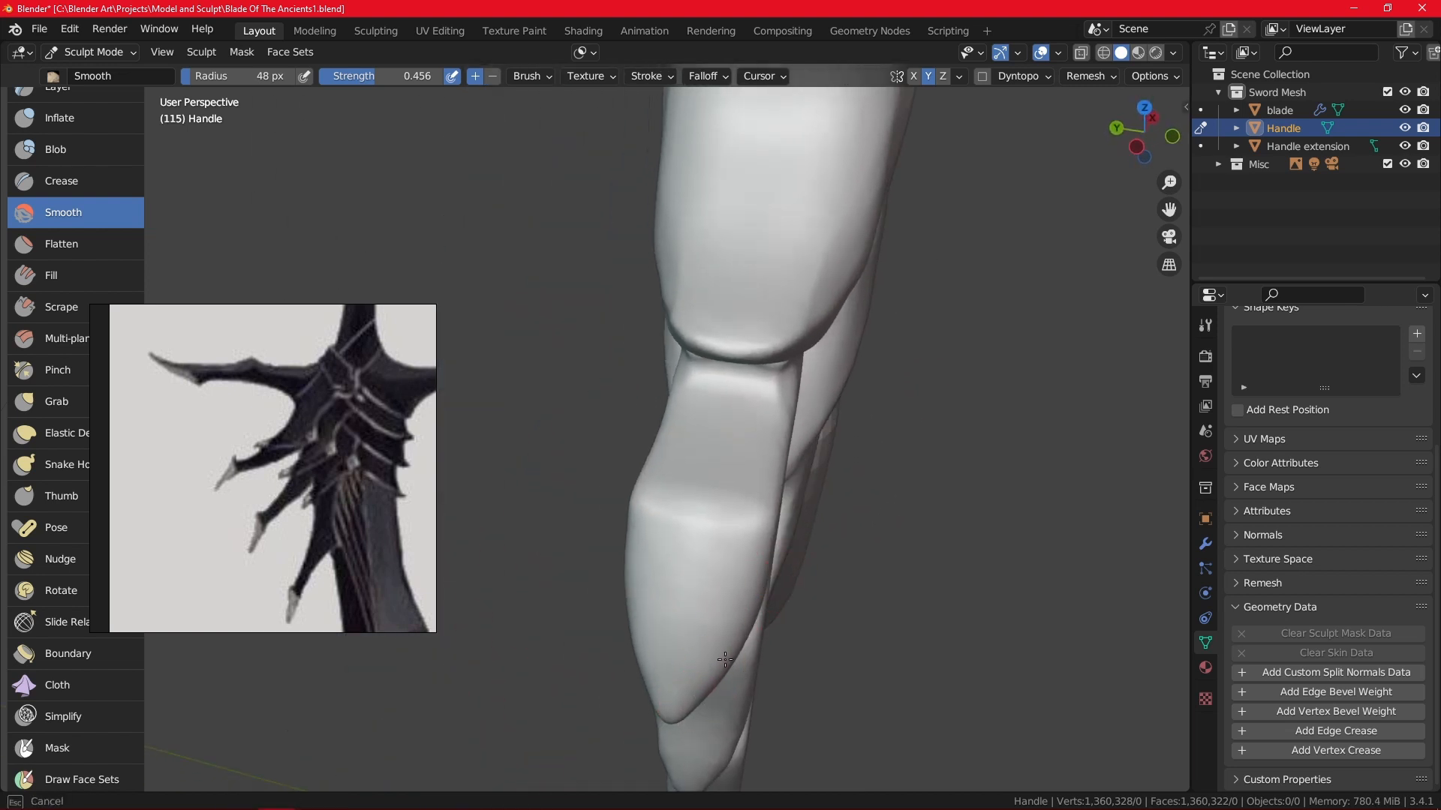
# Smooth the lower rim of the uppermost overlapping scale where it covers the side spike, at 48 px and 0.456 strength.
pyautogui.moveTo(695, 695); pyautogui.dragTo(852, 465, button='middle')
pyautogui.moveTo(975, 255)
pyautogui.mouseDown(button='middle')
pyautogui.moveTo(927, 318)
pyautogui.moveTo(899, 482)
pyautogui.mouseUp(button='middle')
pyautogui.scroll(4, 922, 303)
pyautogui.moveTo(906, 457); pyautogui.dragTo(778, 544)
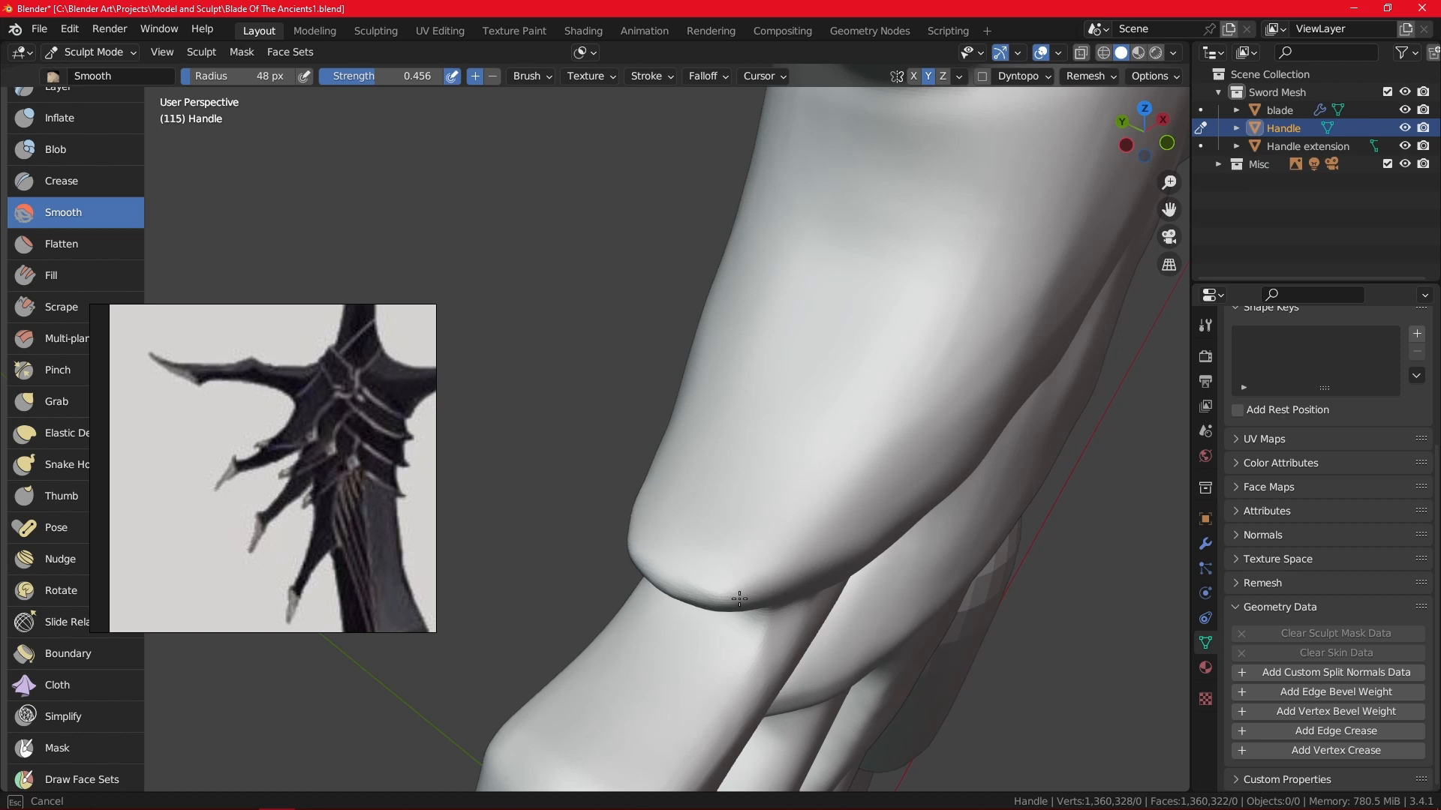
pyautogui.moveTo(739, 599); pyautogui.dragTo(771, 591)
pyautogui.moveTo(814, 574)
pyautogui.mouseDown(button='middle')
pyautogui.moveTo(775, 634)
pyautogui.moveTo(765, 612)
pyautogui.moveTo(690, 615)
pyautogui.mouseUp(button='middle')
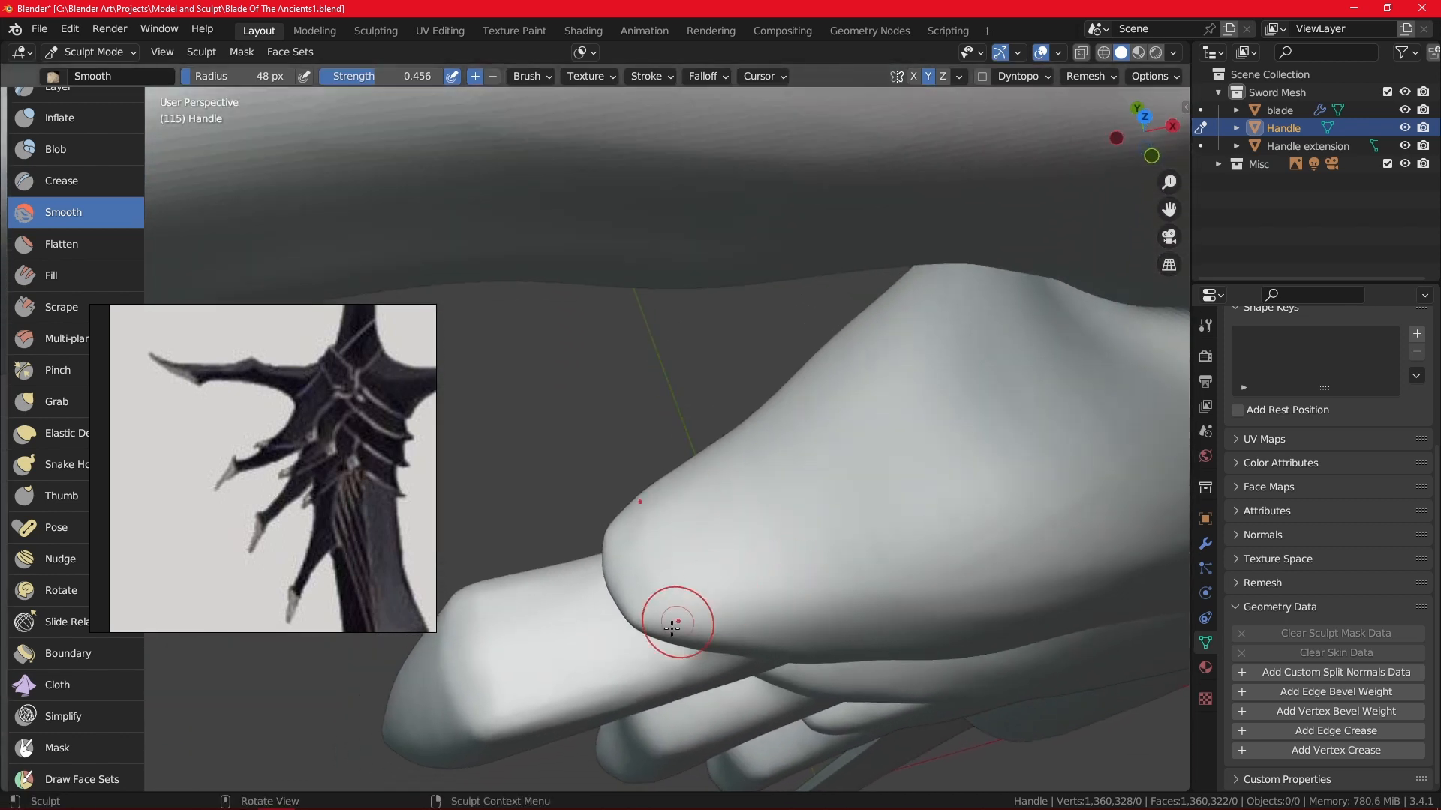
pyautogui.moveTo(673, 627); pyautogui.dragTo(633, 626)
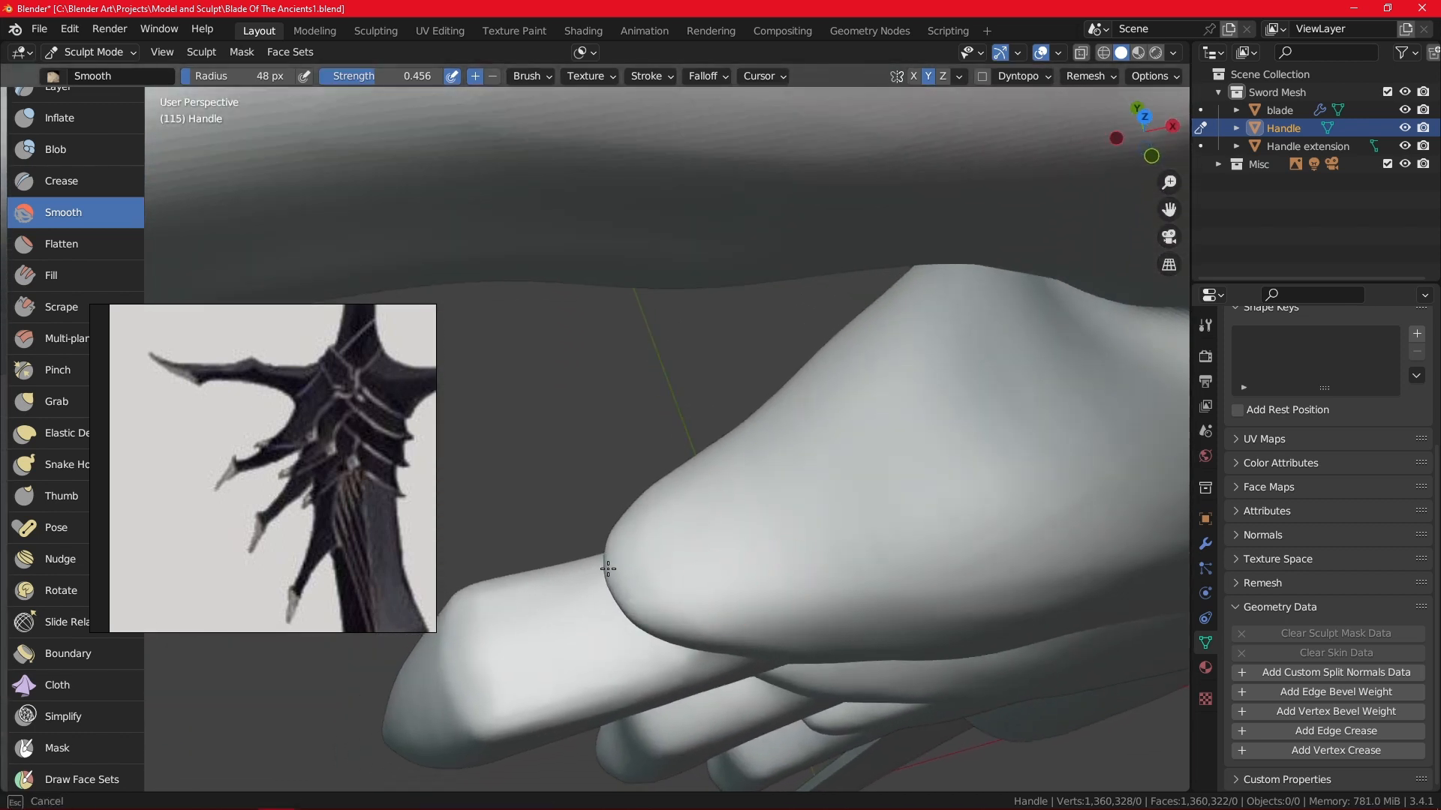
pyautogui.moveTo(753, 649); pyautogui.dragTo(758, 637)
# Try pulling the tip of the second overlapping scale to a point using the Snake Hook brush at 48 px.
pyautogui.moveTo(766, 596)
pyautogui.keyDown('alt'); pyautogui.mouseDown()
pyautogui.moveTo(785, 486)
pyautogui.moveTo(833, 389)
pyautogui.moveTo(813, 583)
pyautogui.moveTo(829, 546)
pyautogui.moveTo(743, 367)
pyautogui.mouseUp(); pyautogui.keyUp('alt')
pyautogui.keyDown('ctrl'); pyautogui.keyDown('alt'); pyautogui.moveTo(769, 540); pyautogui.dragTo(766, 435); pyautogui.keyUp('alt'); pyautogui.keyUp('ctrl')
pyautogui.keyDown('alt'); pyautogui.moveTo(766, 540); pyautogui.dragTo(796, 450); pyautogui.keyUp('alt')
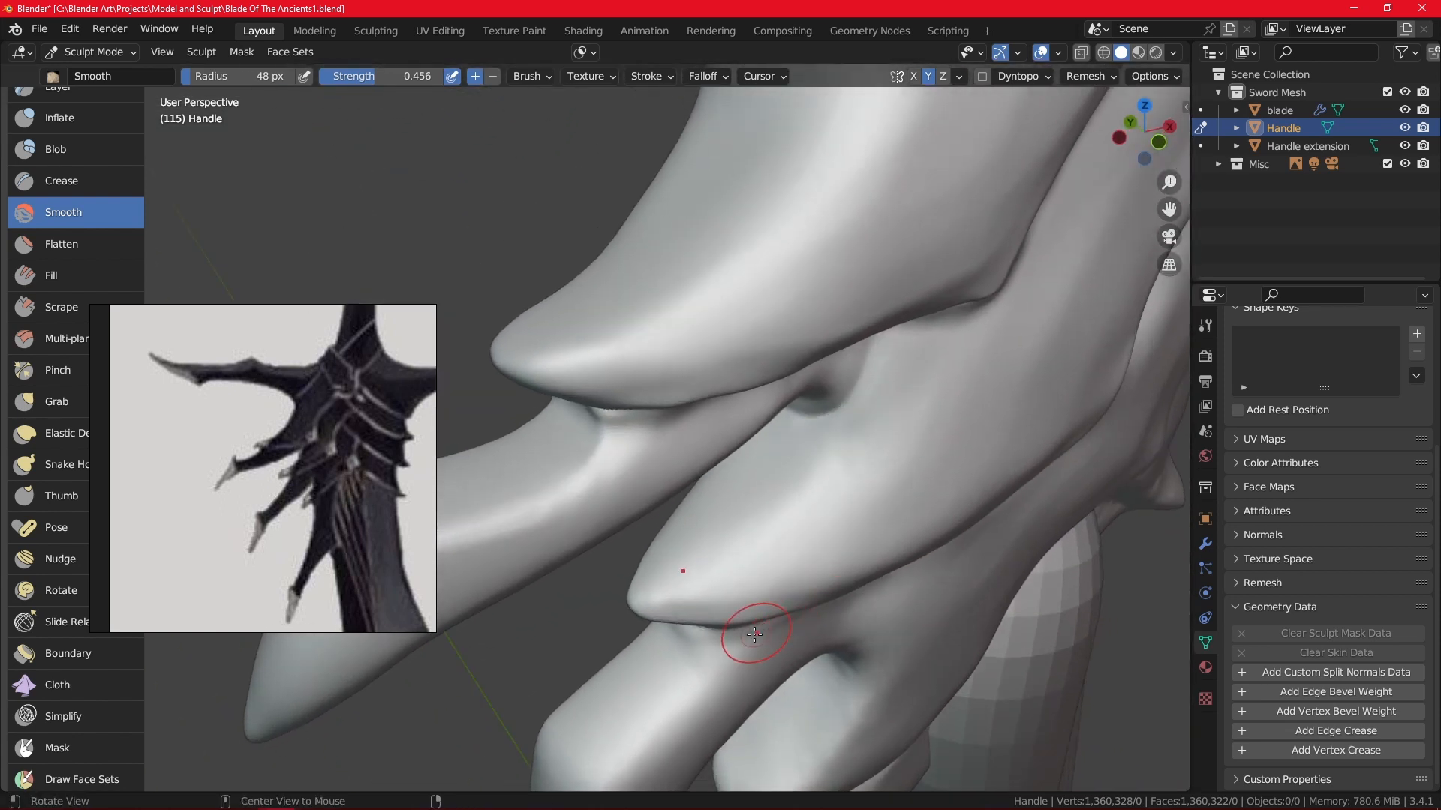
pyautogui.keyDown('alt'); pyautogui.keyDown('shift'); pyautogui.moveTo(753, 634); pyautogui.dragTo(726, 510); pyautogui.keyUp('shift'); pyautogui.keyUp('alt')
pyautogui.keyDown('ctrl'); pyautogui.keyDown('alt'); pyautogui.moveTo(747, 559); pyautogui.dragTo(747, 510); pyautogui.keyUp('alt'); pyautogui.keyUp('ctrl')
pyautogui.moveTo(720, 518)
pyautogui.keyDown('alt'); pyautogui.mouseDown()
pyautogui.moveTo(791, 574)
pyautogui.moveTo(788, 559)
pyautogui.moveTo(777, 627)
pyautogui.mouseUp(); pyautogui.keyUp('alt')
pyautogui.moveTo(776, 627)
pyautogui.keyDown('alt'); pyautogui.mouseDown()
pyautogui.moveTo(627, 474)
pyautogui.moveTo(738, 582)
pyautogui.mouseUp(); pyautogui.keyUp('alt')
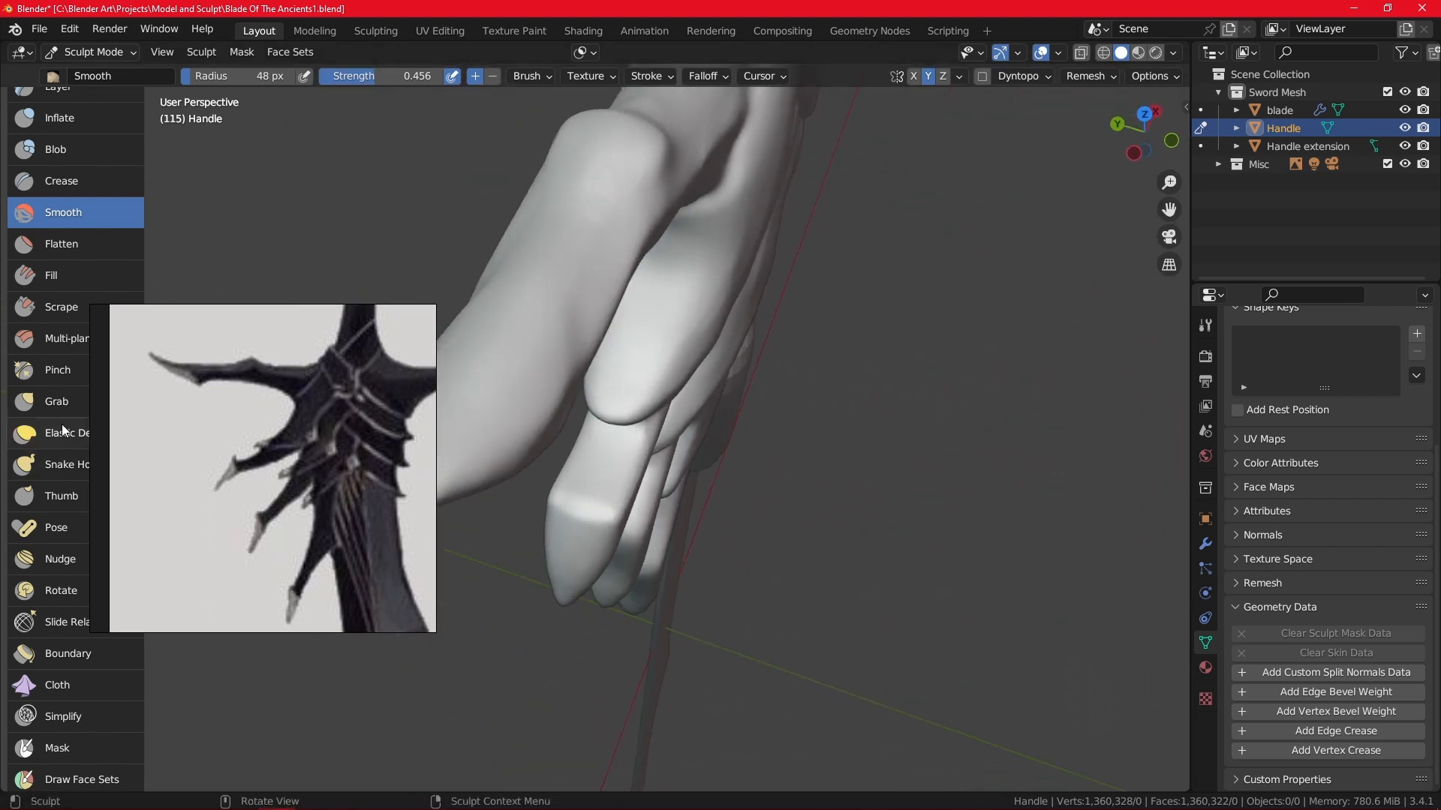
pyautogui.click(66, 464)
pyautogui.scroll(4, 609, 426)
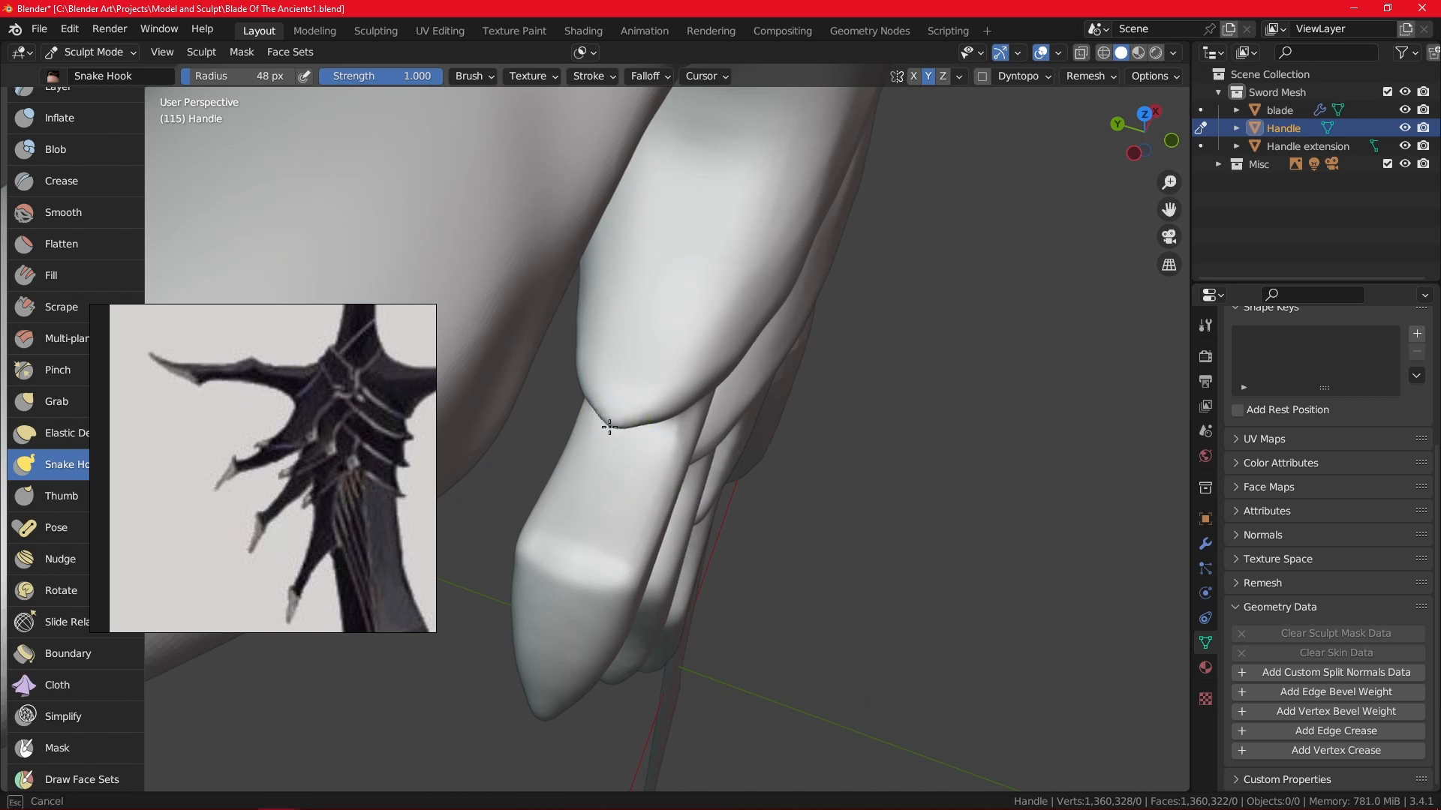
pyautogui.moveTo(609, 426); pyautogui.dragTo(604, 444)
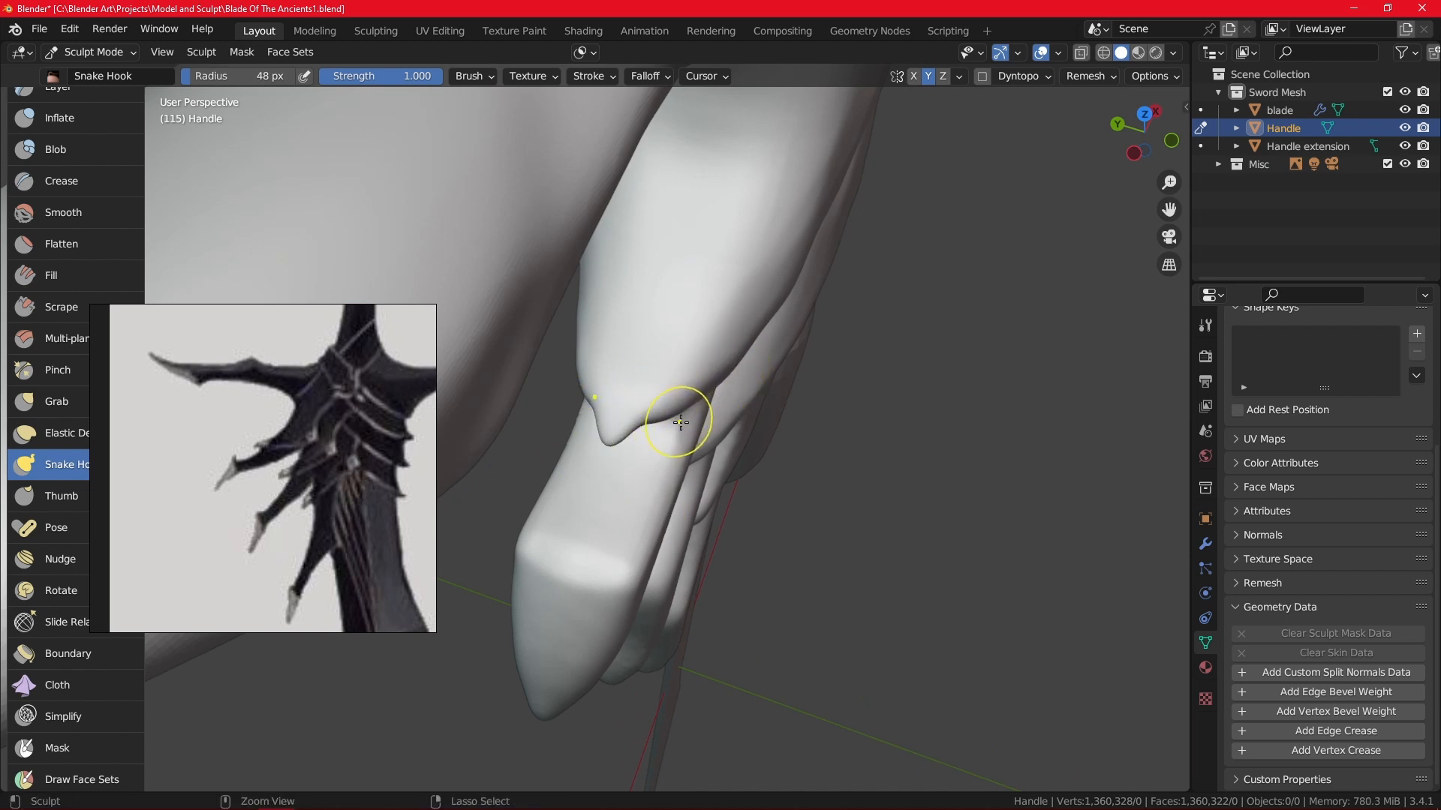
# Enlarge the Snake Hook brush to an 88 px radius for shaping the overlapping scale tips.
pyautogui.press('f')
pyautogui.click(675, 455)
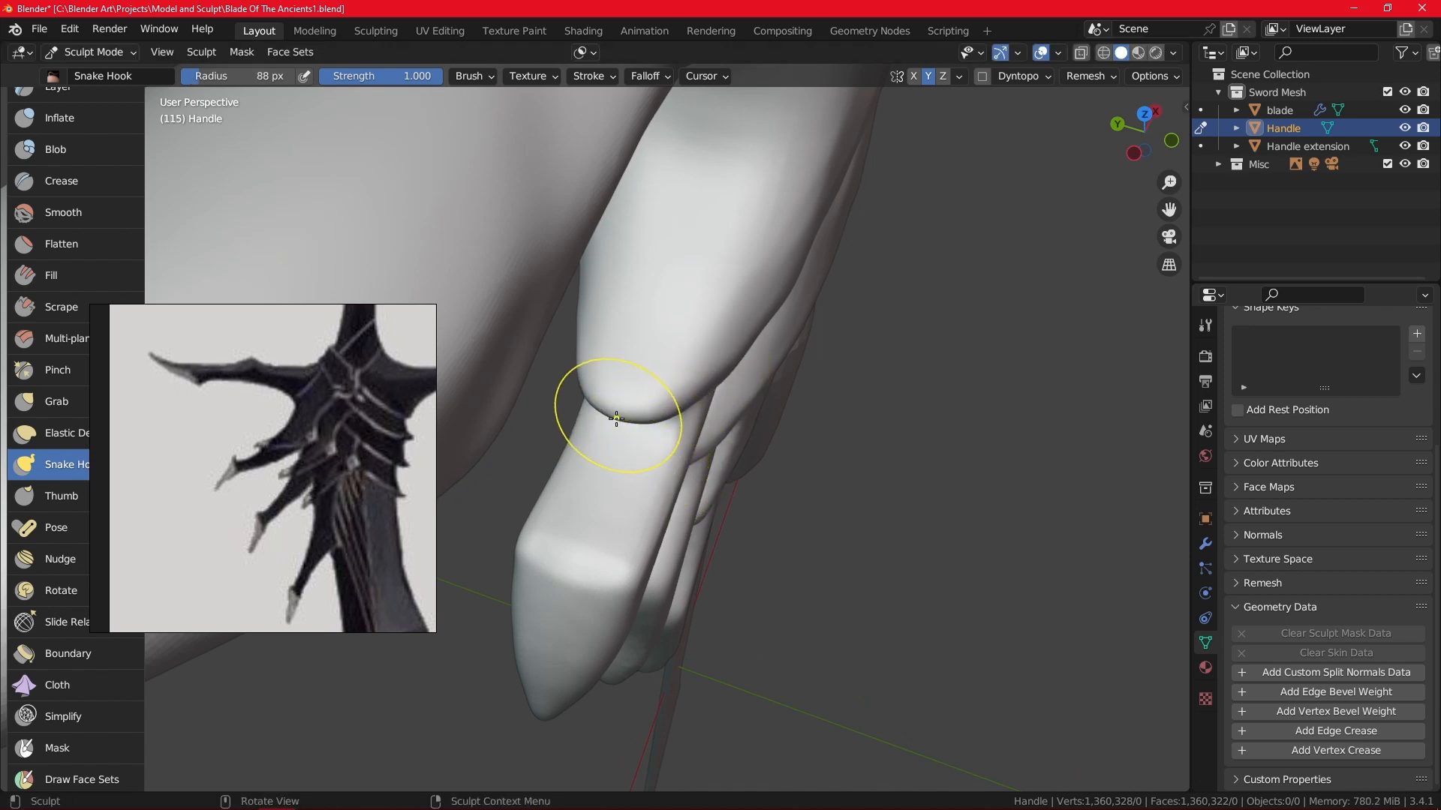
pyautogui.moveTo(595, 434)
pyautogui.mouseDown(button='middle')
pyautogui.moveTo(726, 317)
pyautogui.moveTo(685, 325)
pyautogui.moveTo(688, 354)
pyautogui.moveTo(698, 338)
pyautogui.mouseUp(button='middle')
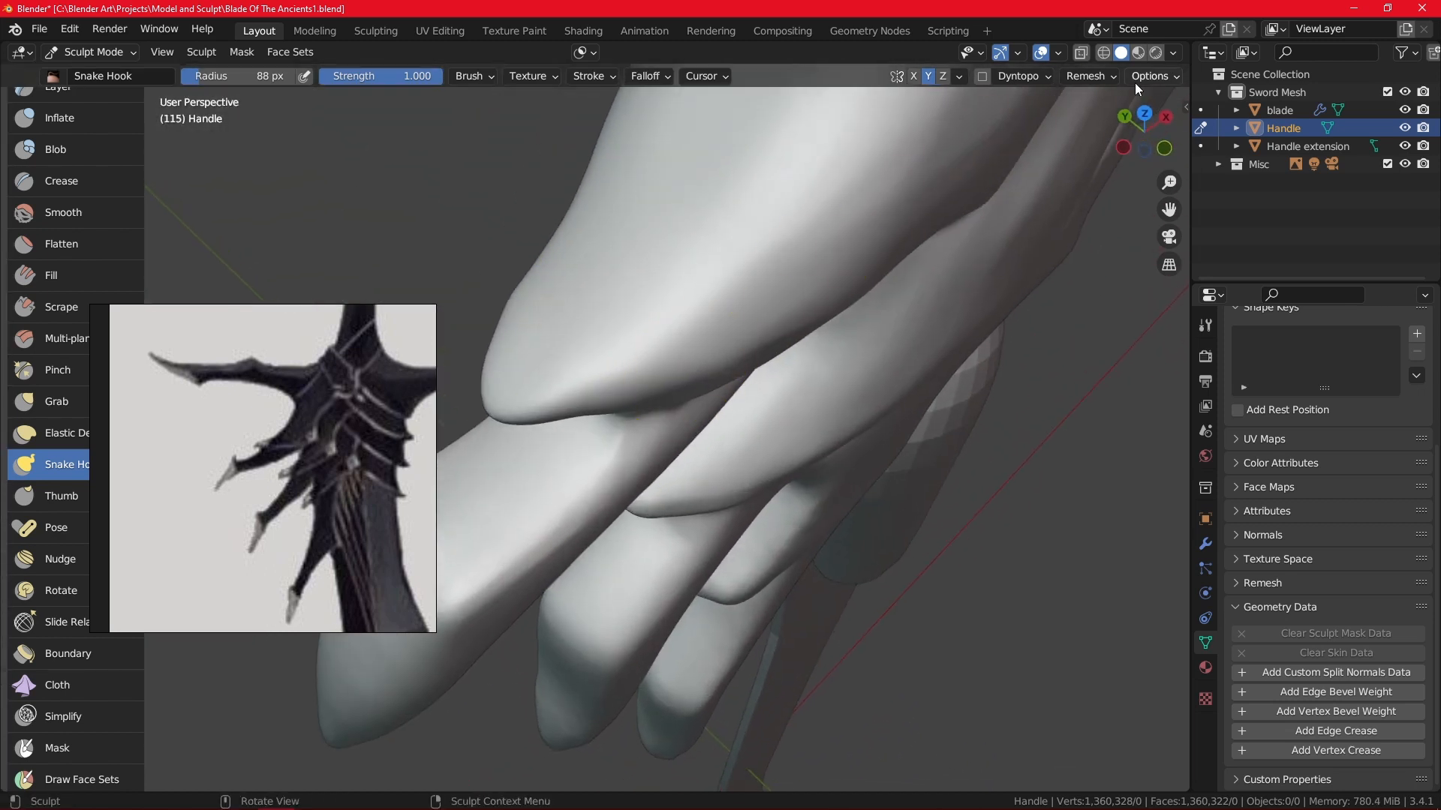
# Try remeshing the handle at a 0.0051 m voxel size and undo the result.
pyautogui.click(1090, 75)
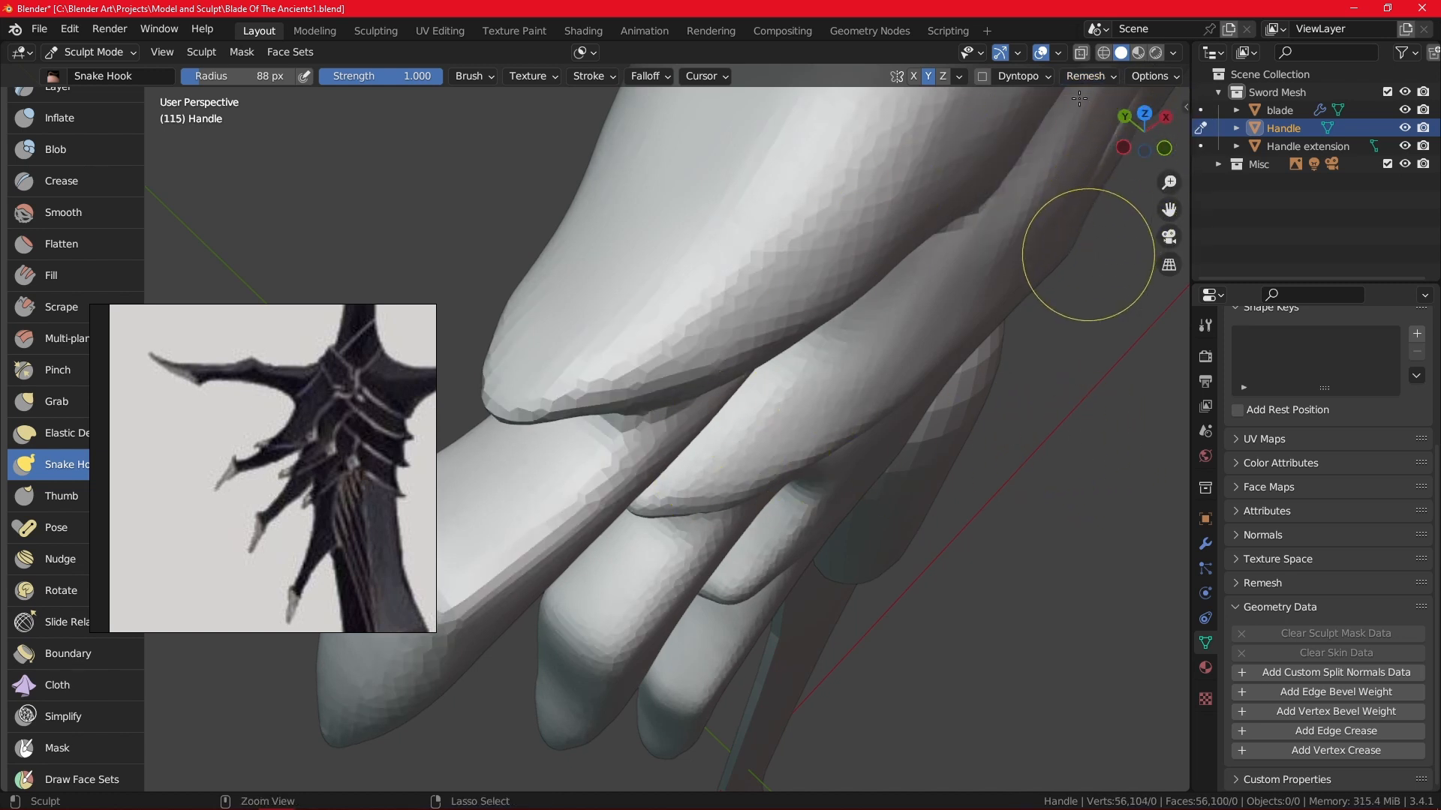
pyautogui.hotkey('ctrl', 'z')
pyautogui.click(1088, 75)
pyautogui.click(1112, 111)
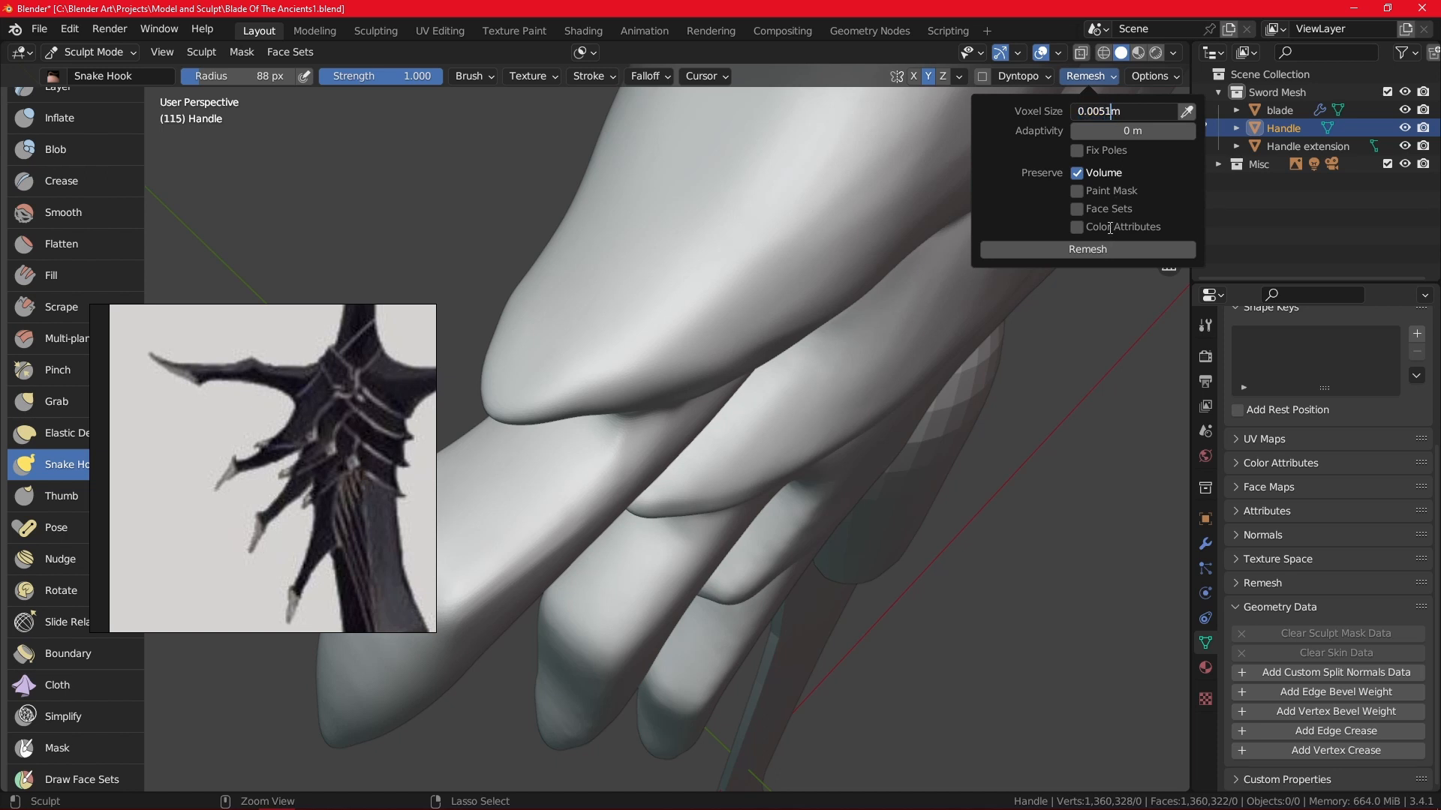
pyautogui.write('1')
pyautogui.press('Return')
pyautogui.click(1068, 250)
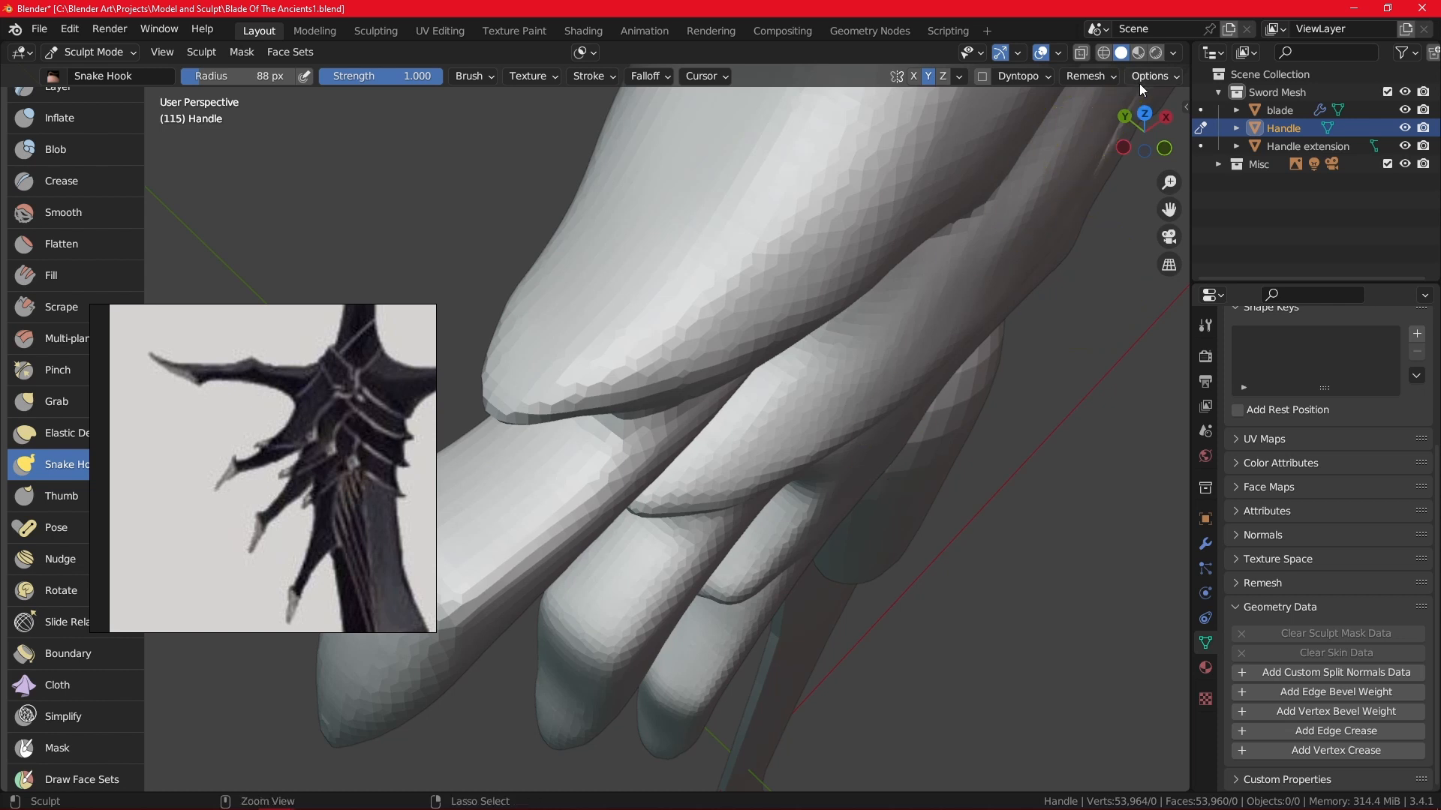
pyautogui.hotkey('ctrl', 'z')
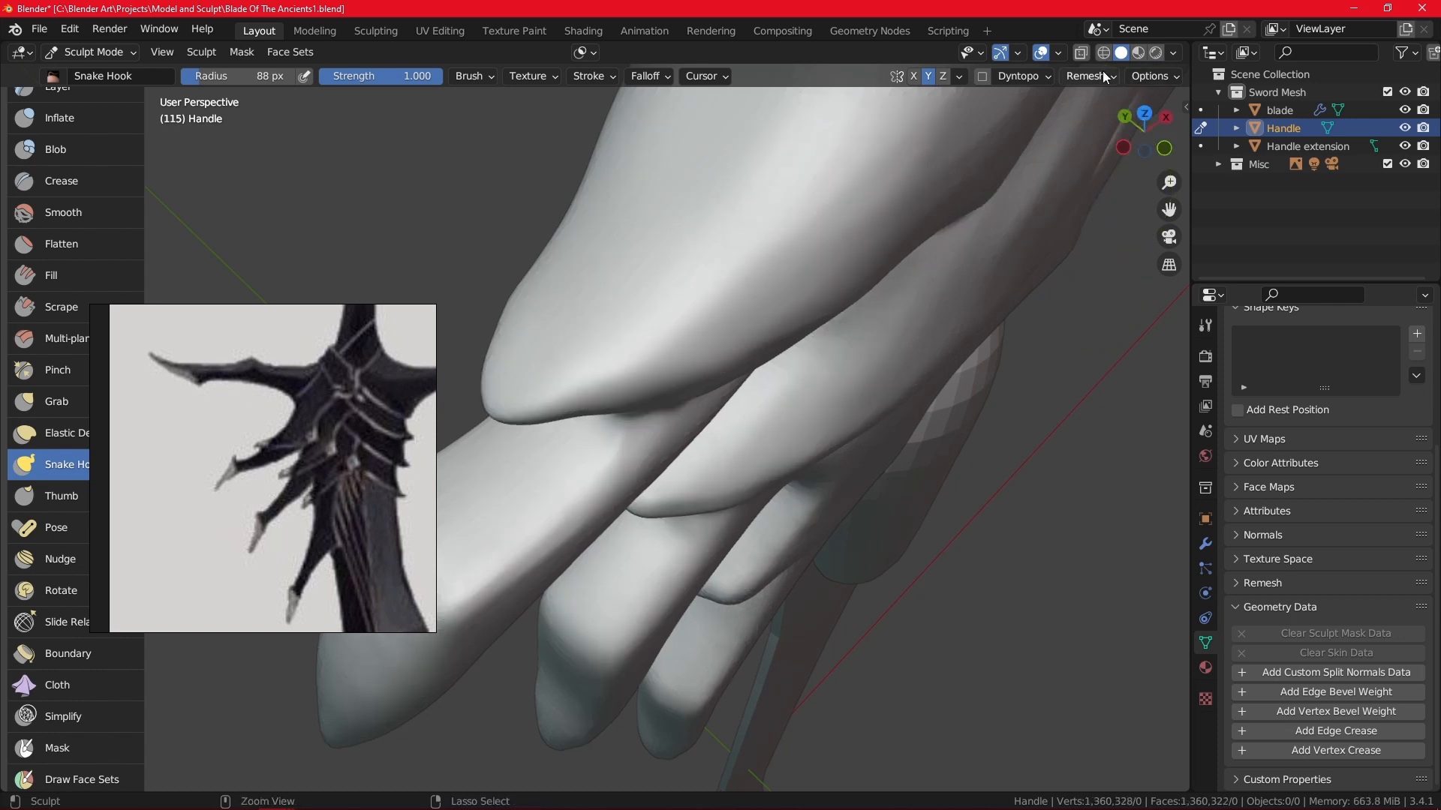
# Remesh the handle with a much finer voxel size that keeps its dense, smooth surface.
pyautogui.click(1102, 75)
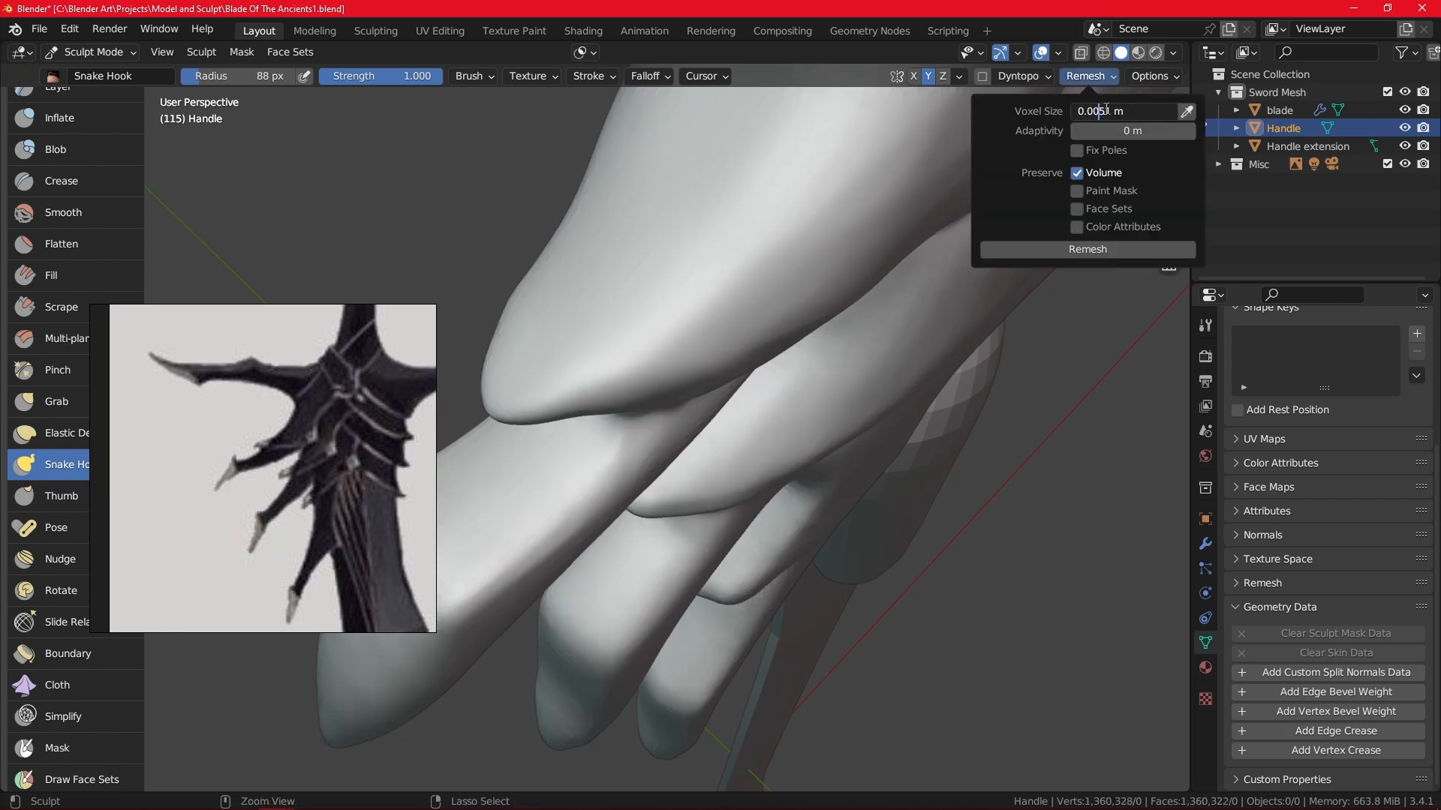
pyautogui.press('Return')
pyautogui.click(1069, 251)
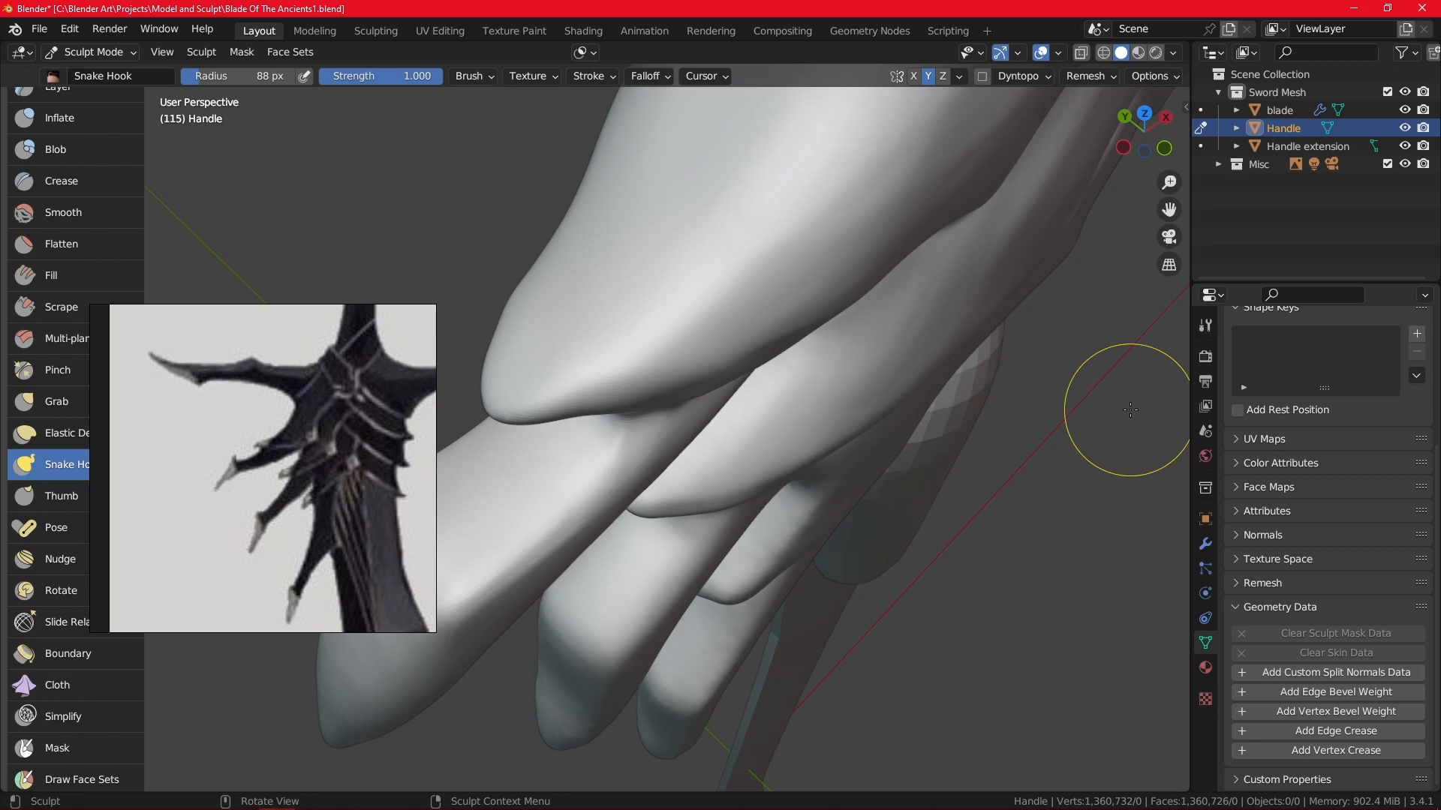
# Pull the side tip of an overlapping scale outward using Snake Hook at 88 px and check it from the front.
pyautogui.moveTo(1130, 409)
pyautogui.keyDown('alt'); pyautogui.mouseDown()
pyautogui.moveTo(830, 498)
pyautogui.moveTo(810, 480)
pyautogui.mouseUp(); pyautogui.keyUp('alt')
pyautogui.moveTo(708, 448); pyautogui.dragTo(663, 462)
pyautogui.moveTo(720, 357)
pyautogui.keyDown('alt'); pyautogui.mouseDown()
pyautogui.moveTo(630, 250)
pyautogui.moveTo(647, 259)
pyautogui.mouseUp(); pyautogui.keyUp('alt')
pyautogui.moveTo(647, 258)
pyautogui.keyDown('alt'); pyautogui.keyDown('shift'); pyautogui.mouseDown()
pyautogui.moveTo(716, 391)
pyautogui.moveTo(660, 327)
pyautogui.mouseUp(); pyautogui.keyUp('shift'); pyautogui.keyUp('alt')
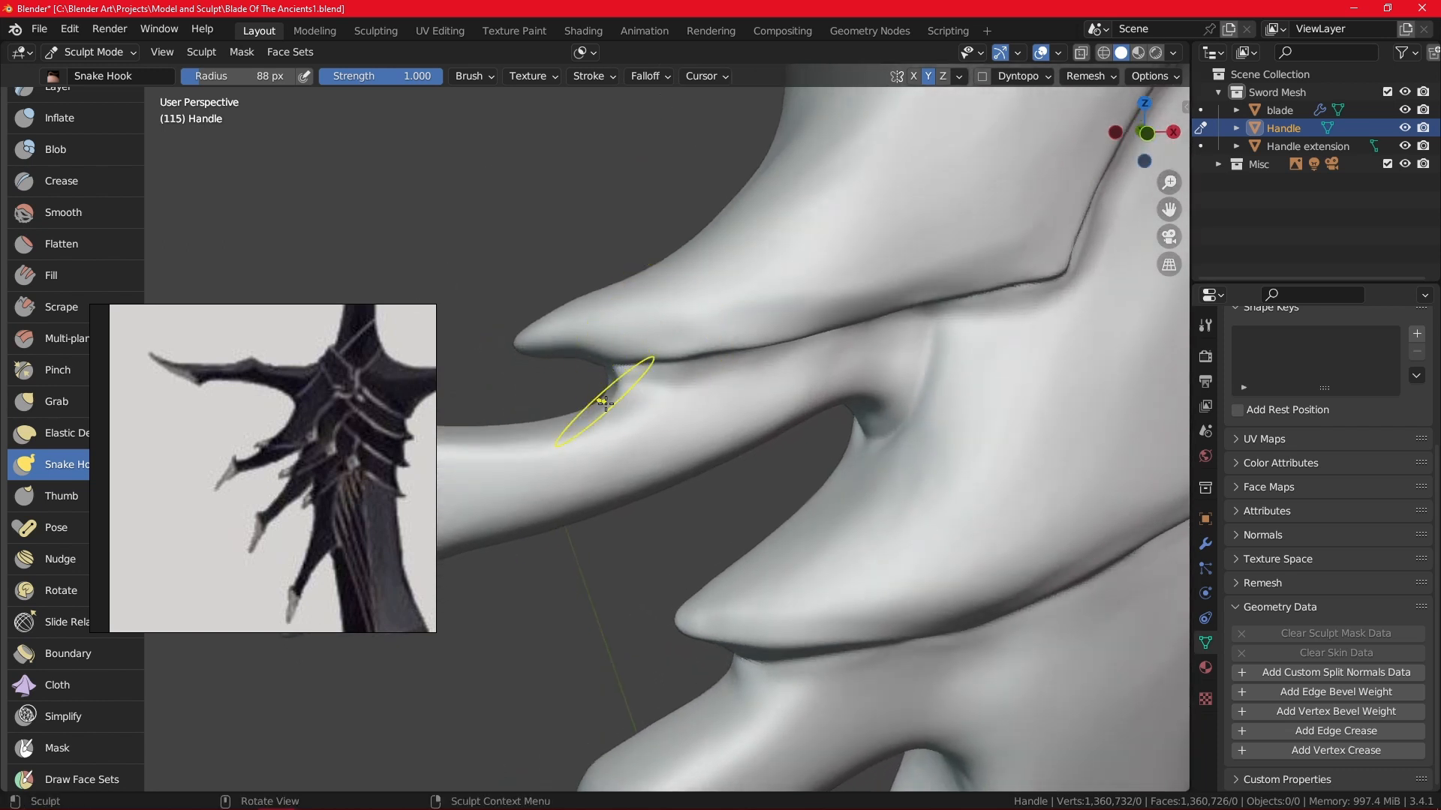
pyautogui.moveTo(605, 399)
pyautogui.keyDown('alt'); pyautogui.mouseDown()
pyautogui.moveTo(621, 361)
pyautogui.moveTo(603, 334)
pyautogui.mouseUp(); pyautogui.keyUp('alt')
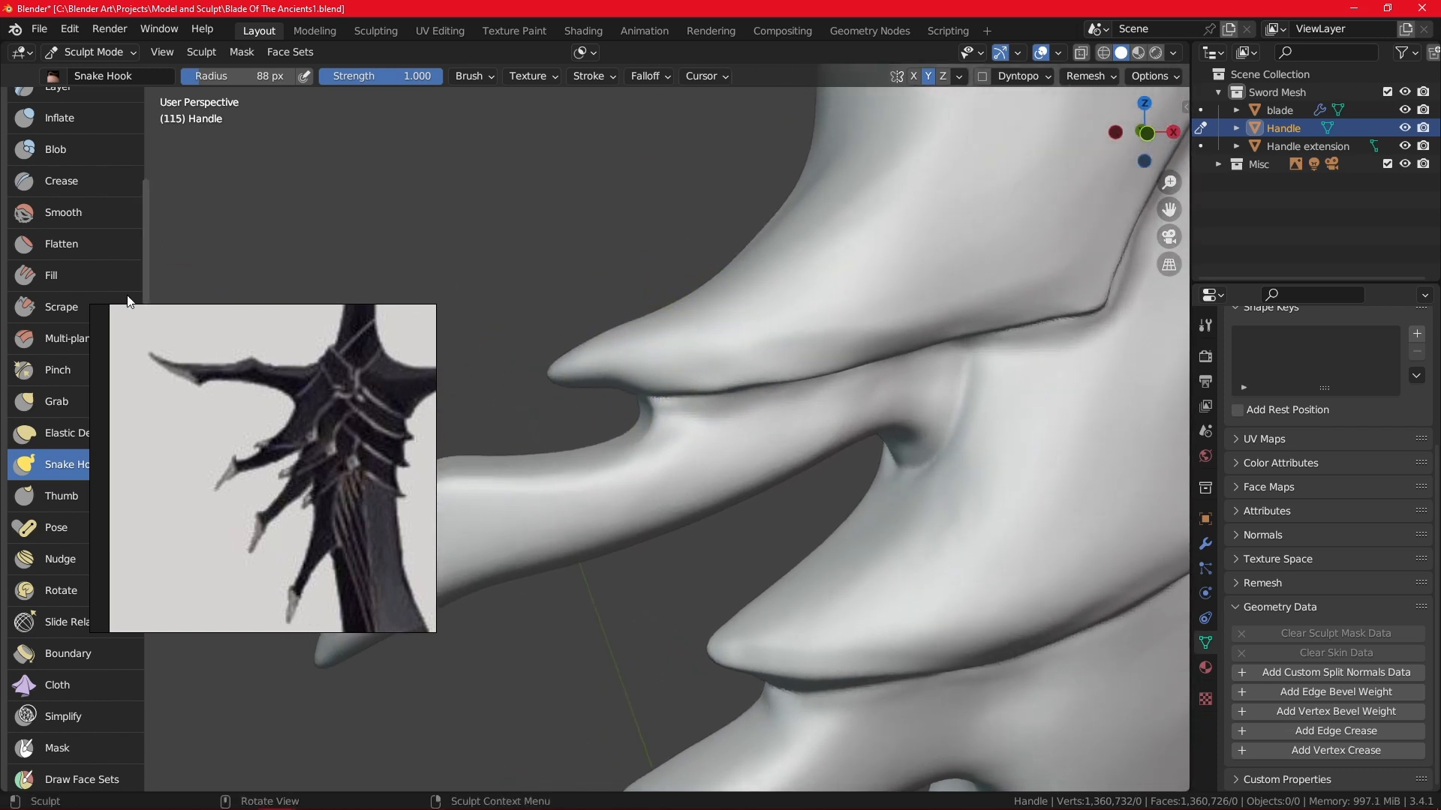
pyautogui.press('KP_1')
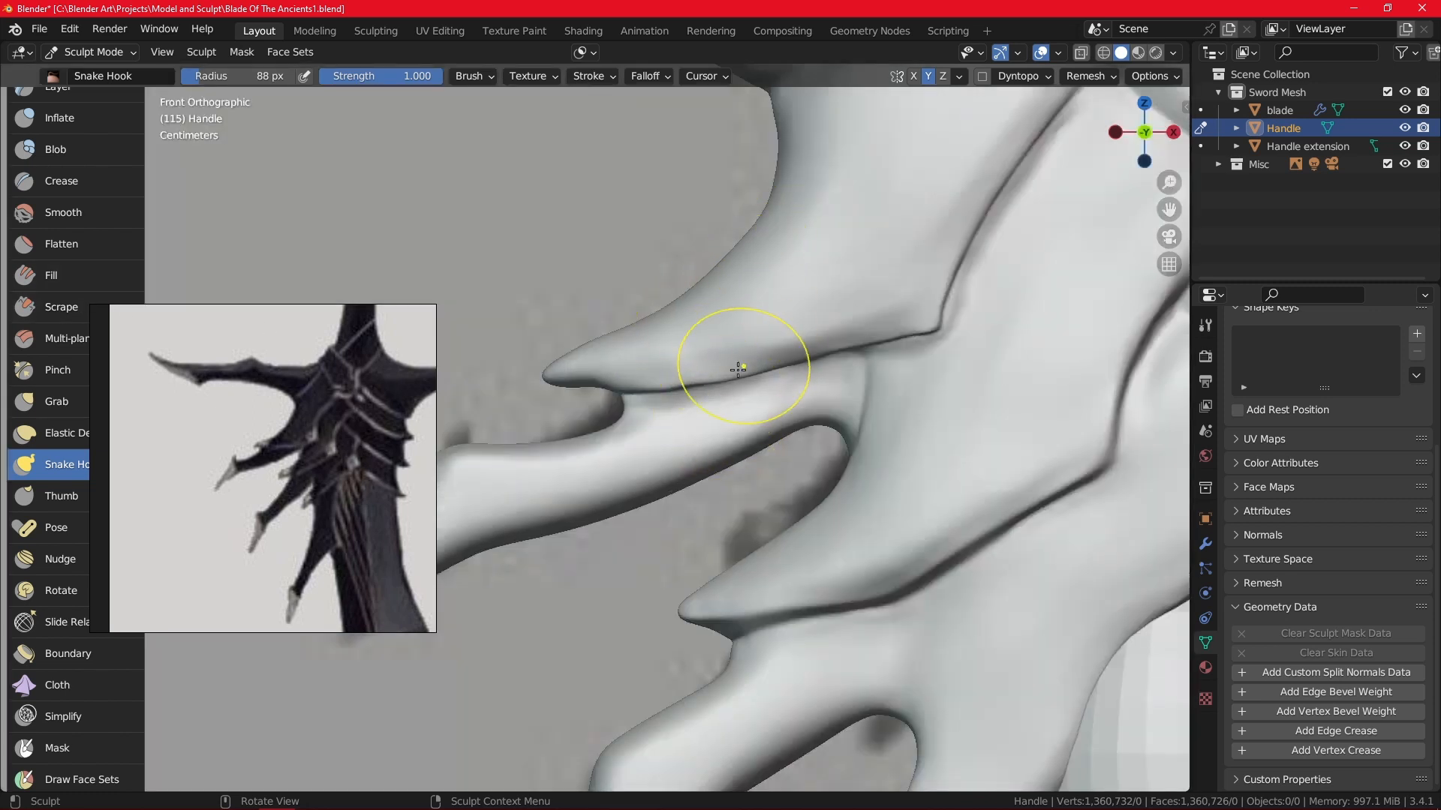
pyautogui.keyDown('alt'); pyautogui.keyDown('shift'); pyautogui.moveTo(731, 396); pyautogui.dragTo(747, 452); pyautogui.keyUp('shift'); pyautogui.keyUp('alt')
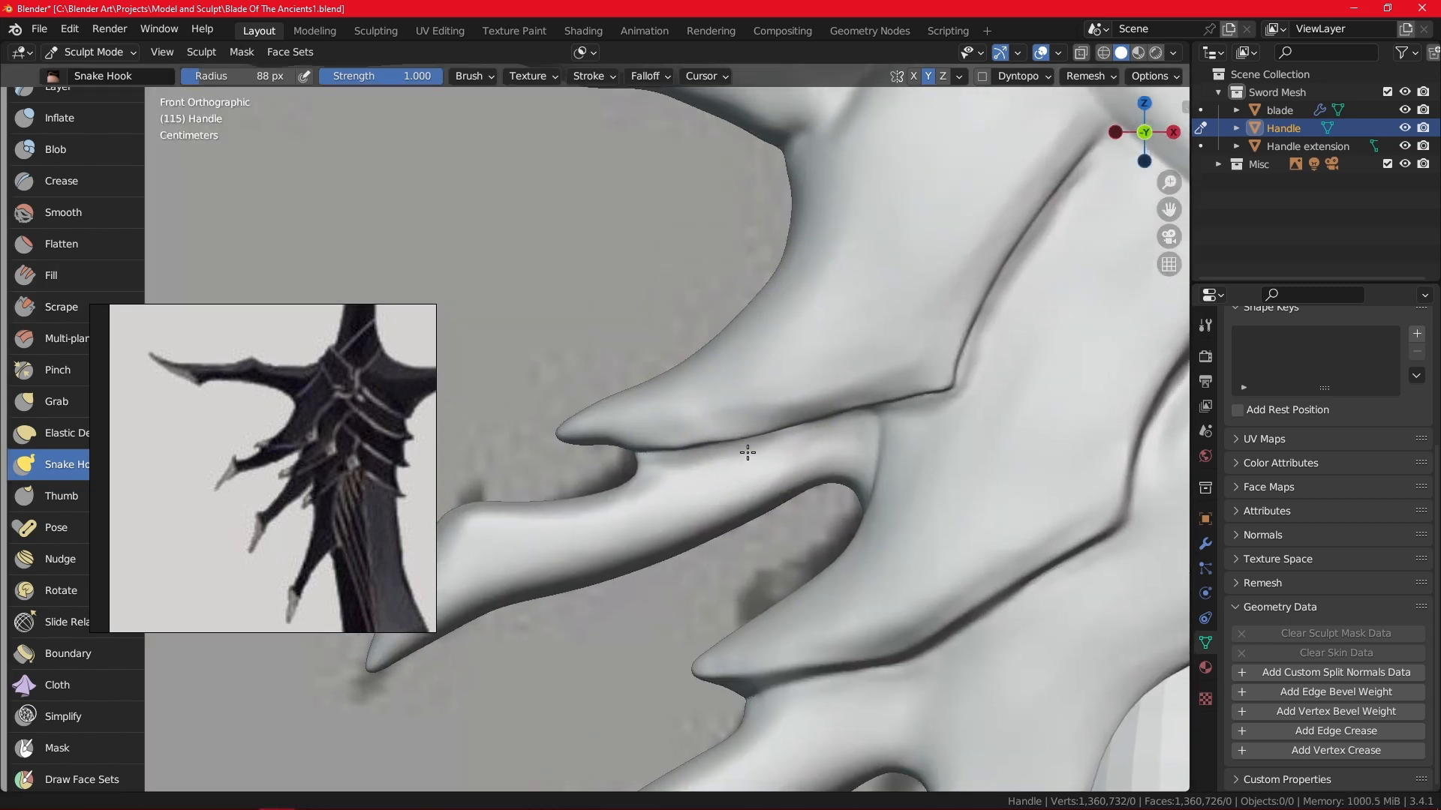
# Reshape the side tips of the lower overlapping scales using the Grab brush at 88 px and 0.400 strength.
pyautogui.click(60, 404)
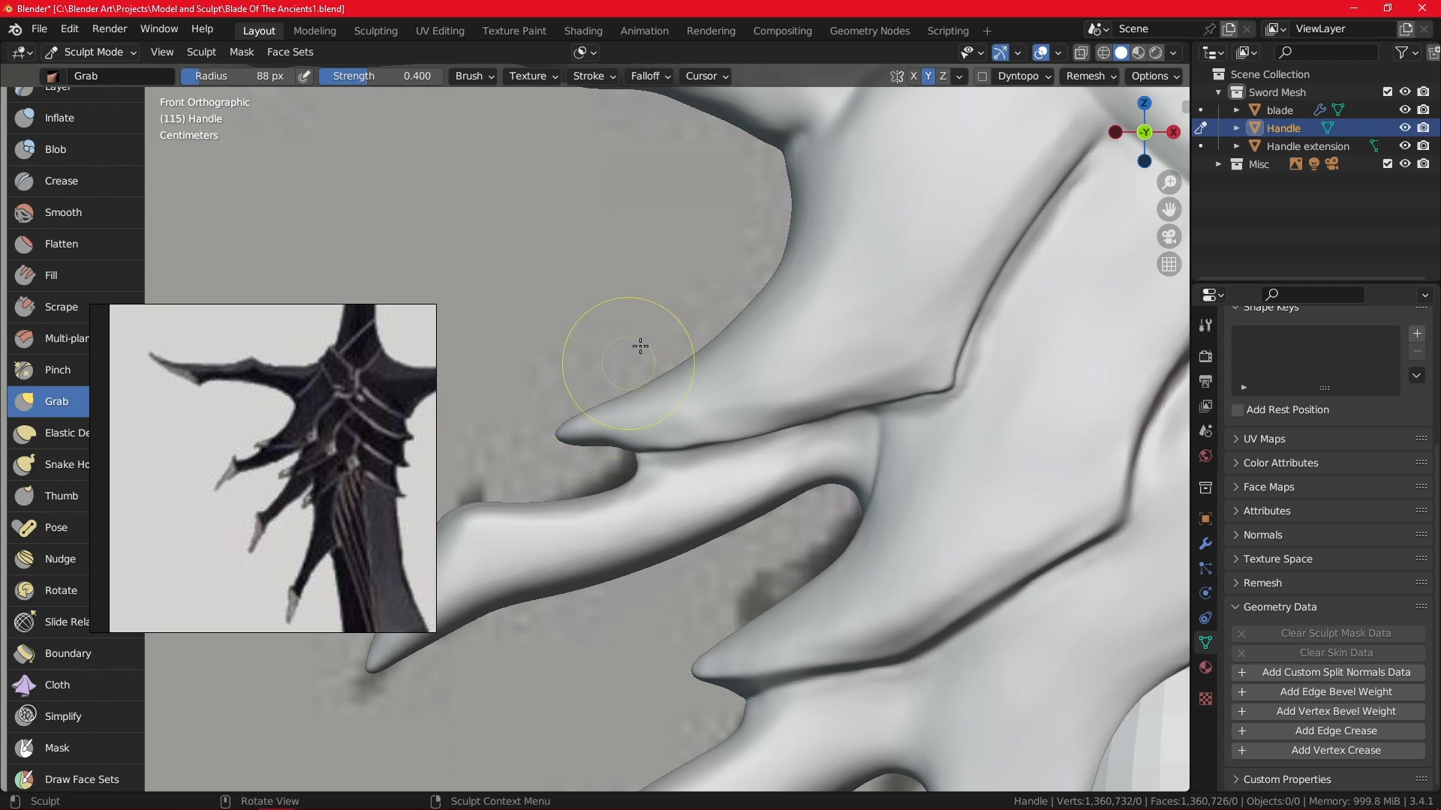
pyautogui.keyDown('shift'); pyautogui.moveTo(875, 482); pyautogui.dragTo(792, 283, button='middle'); pyautogui.keyUp('shift')
pyautogui.keyDown('shift'); pyautogui.moveTo(742, 455); pyautogui.dragTo(687, 315, button='middle'); pyautogui.keyUp('shift')
pyautogui.moveTo(689, 540); pyautogui.dragTo(741, 461, button='middle')
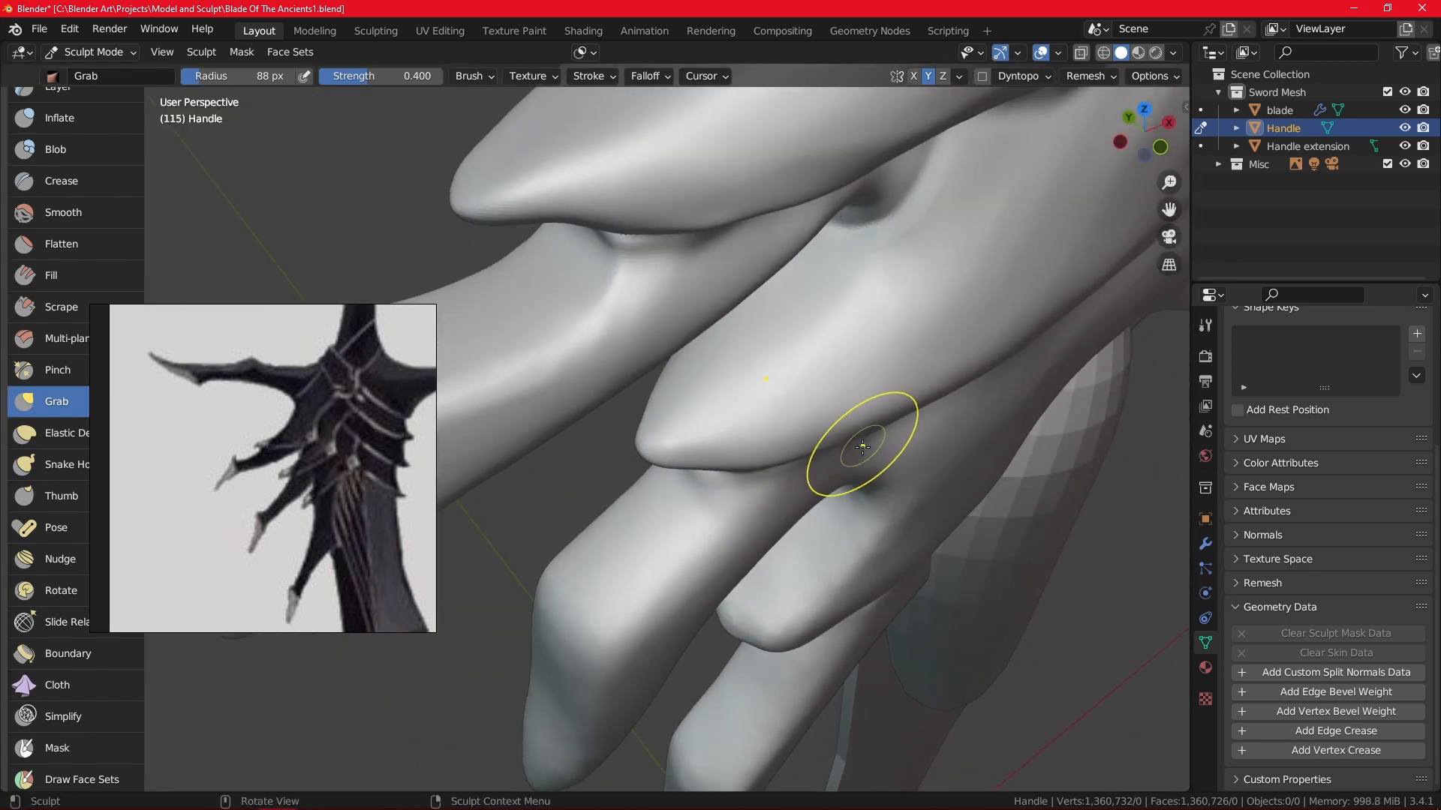
pyautogui.moveTo(844, 459)
pyautogui.mouseDown(button='middle')
pyautogui.moveTo(815, 508)
pyautogui.moveTo(782, 523)
pyautogui.moveTo(787, 451)
pyautogui.moveTo(862, 218)
pyautogui.moveTo(1017, 405)
pyautogui.moveTo(1036, 393)
pyautogui.moveTo(921, 305)
pyautogui.moveTo(878, 324)
pyautogui.moveTo(932, 513)
pyautogui.moveTo(766, 368)
pyautogui.moveTo(785, 409)
pyautogui.mouseUp(button='middle')
pyautogui.scroll(-2, 745, 388)
pyautogui.moveTo(692, 399); pyautogui.dragTo(672, 396)
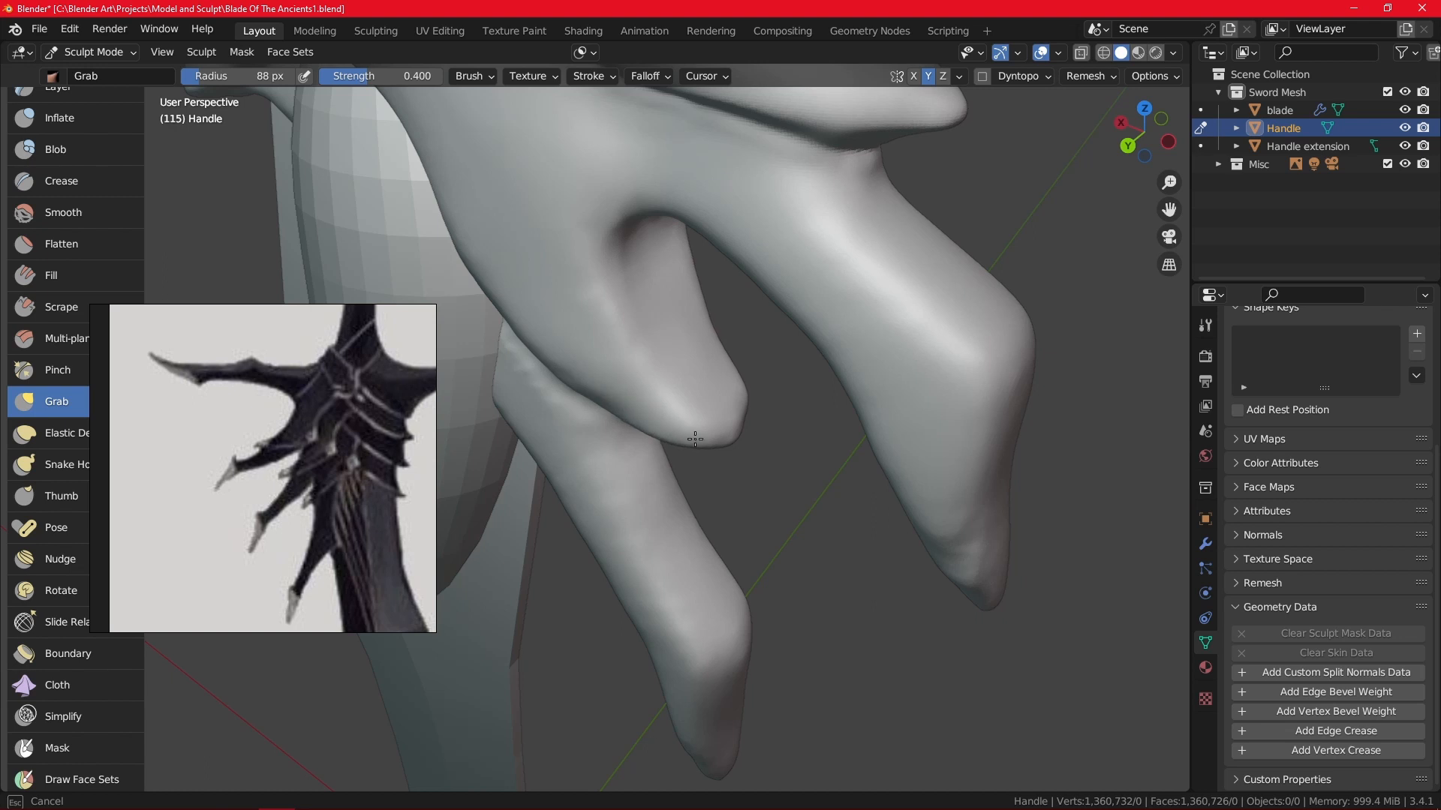
pyautogui.moveTo(695, 446); pyautogui.dragTo(698, 444)
# Pull the blunt end of the lowest overlapping scale into a narrower tip using the Grab brush at 0.400 strength.
pyautogui.moveTo(894, 353); pyautogui.dragTo(724, 327, button='middle')
pyautogui.moveTo(724, 326)
pyautogui.keyDown('shift'); pyautogui.mouseDown(button='middle')
pyautogui.moveTo(923, 390)
pyautogui.moveTo(824, 280)
pyautogui.mouseUp(button='middle'); pyautogui.keyUp('shift')
pyautogui.scroll(-2, 825, 282)
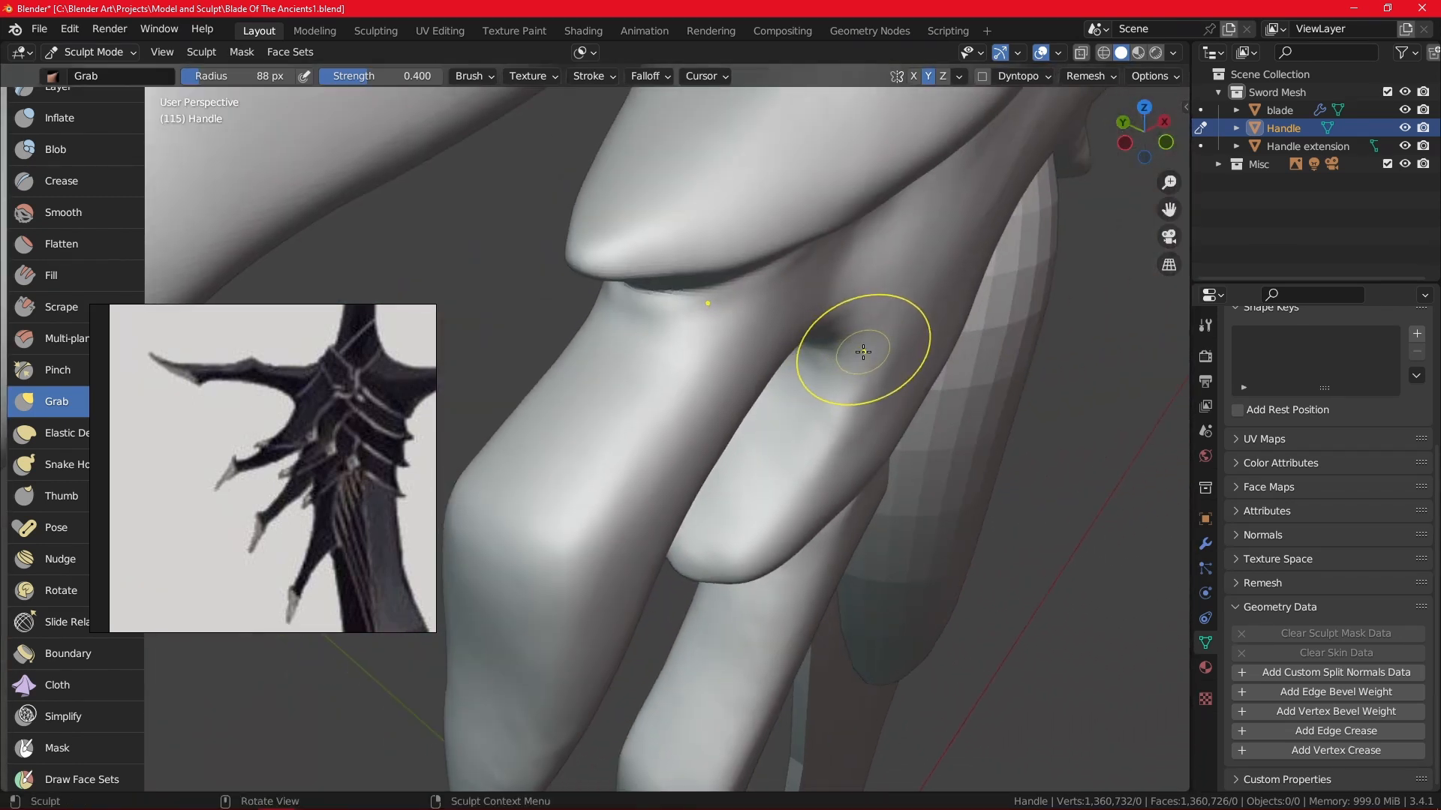
pyautogui.moveTo(859, 399)
pyautogui.keyDown('alt'); pyautogui.mouseDown()
pyautogui.moveTo(805, 349)
pyautogui.moveTo(826, 279)
pyautogui.mouseUp(); pyautogui.keyUp('alt')
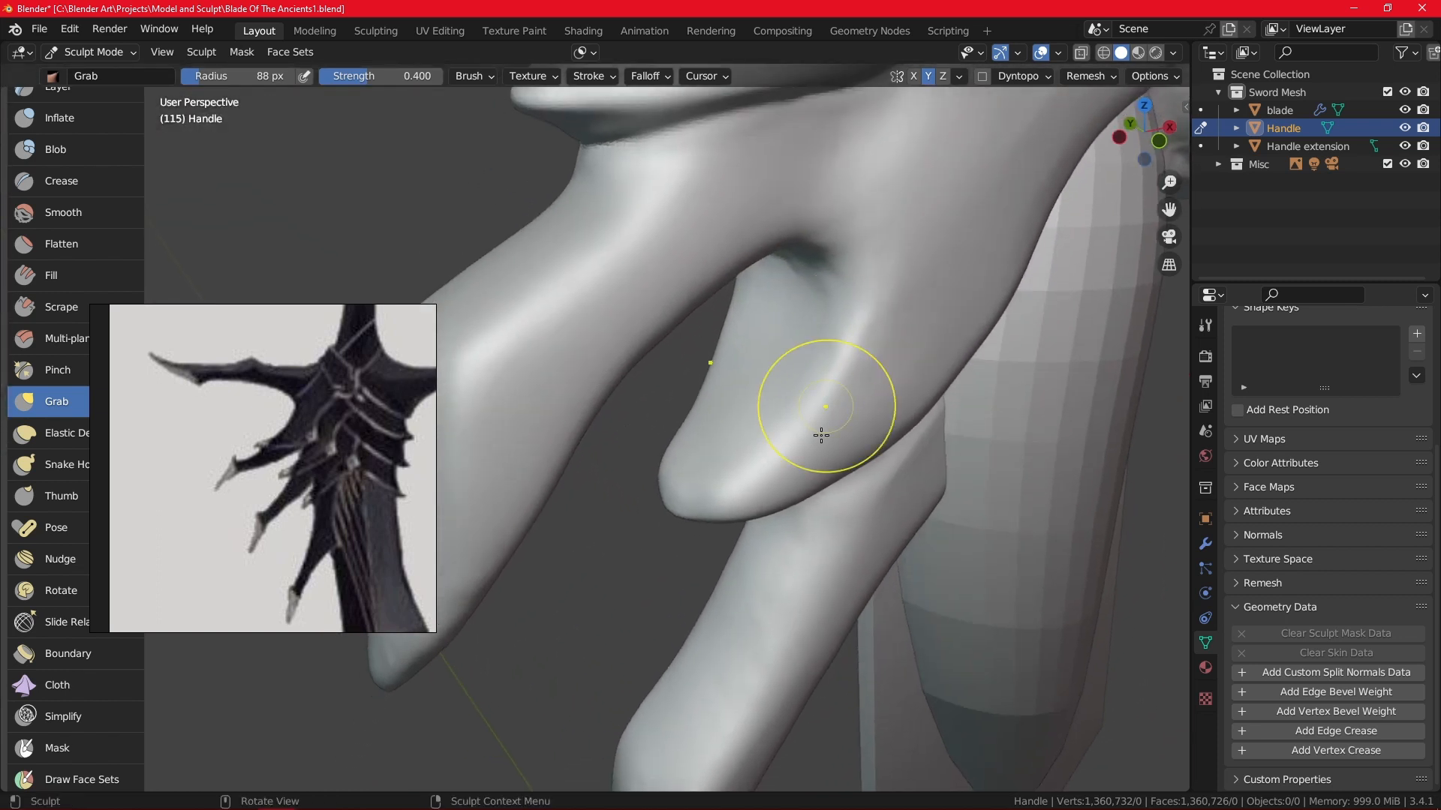
pyautogui.moveTo(815, 472); pyautogui.dragTo(739, 492)
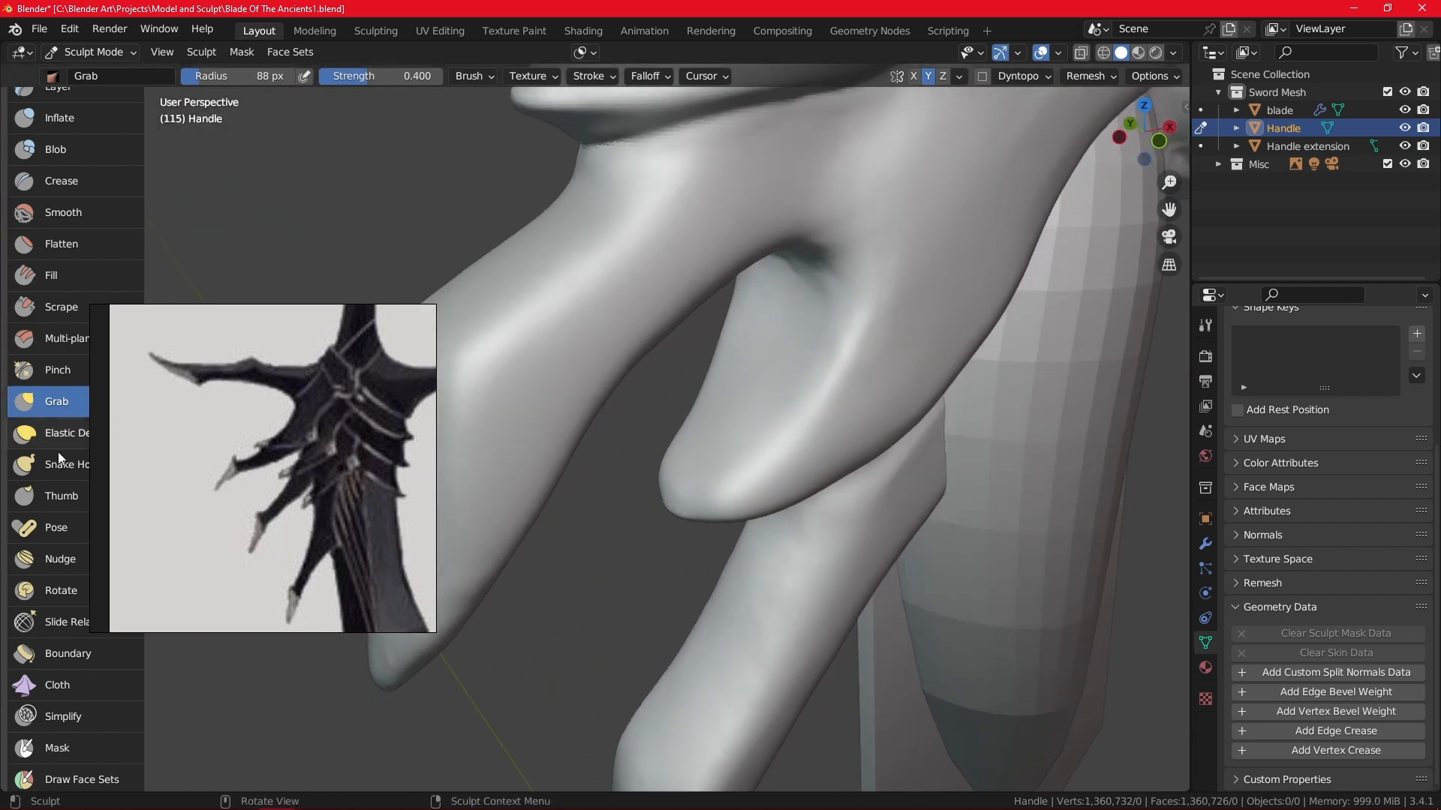
pyautogui.scroll(-1, 68, 466)
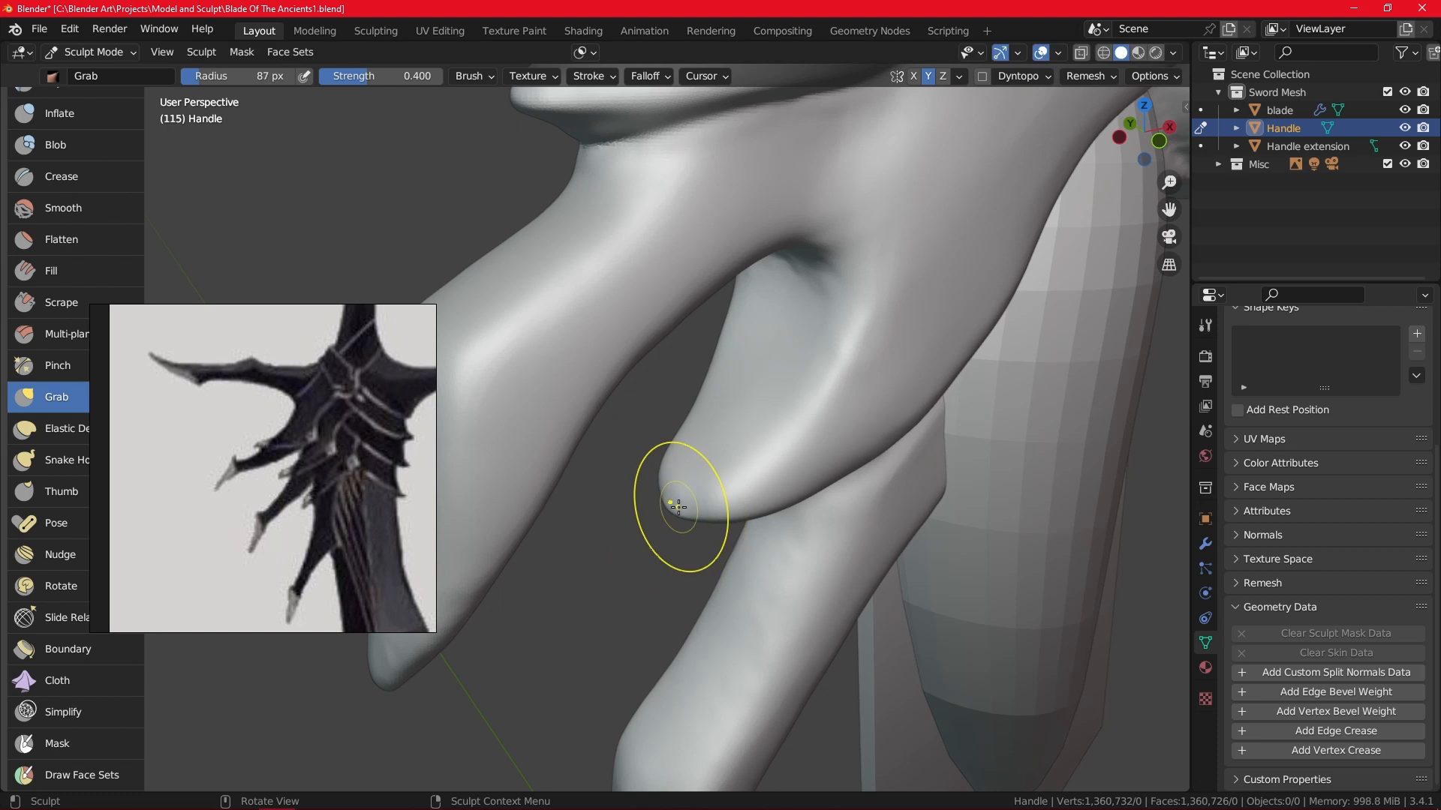
pyautogui.moveTo(659, 540)
pyautogui.mouseDown(button='middle')
pyautogui.moveTo(730, 601)
pyautogui.moveTo(678, 554)
pyautogui.mouseUp(button='middle')
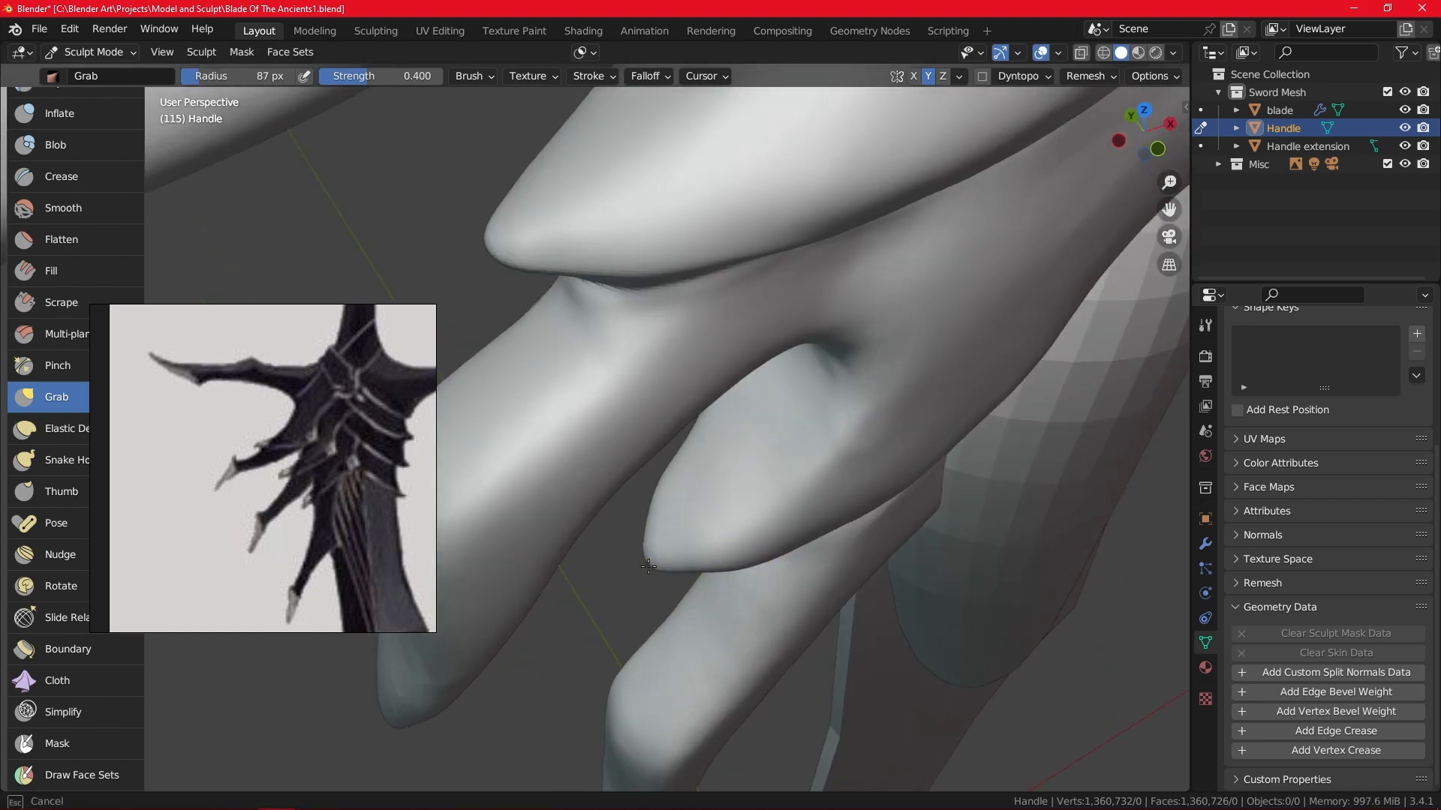
pyautogui.moveTo(648, 567); pyautogui.dragTo(645, 569)
# Examine the lowest overlapping scale's tip and the neighbouring side spikes from the side and from behind.
pyautogui.moveTo(665, 618)
pyautogui.mouseDown(button='middle')
pyautogui.moveTo(781, 559)
pyautogui.moveTo(690, 532)
pyautogui.mouseUp(button='middle')
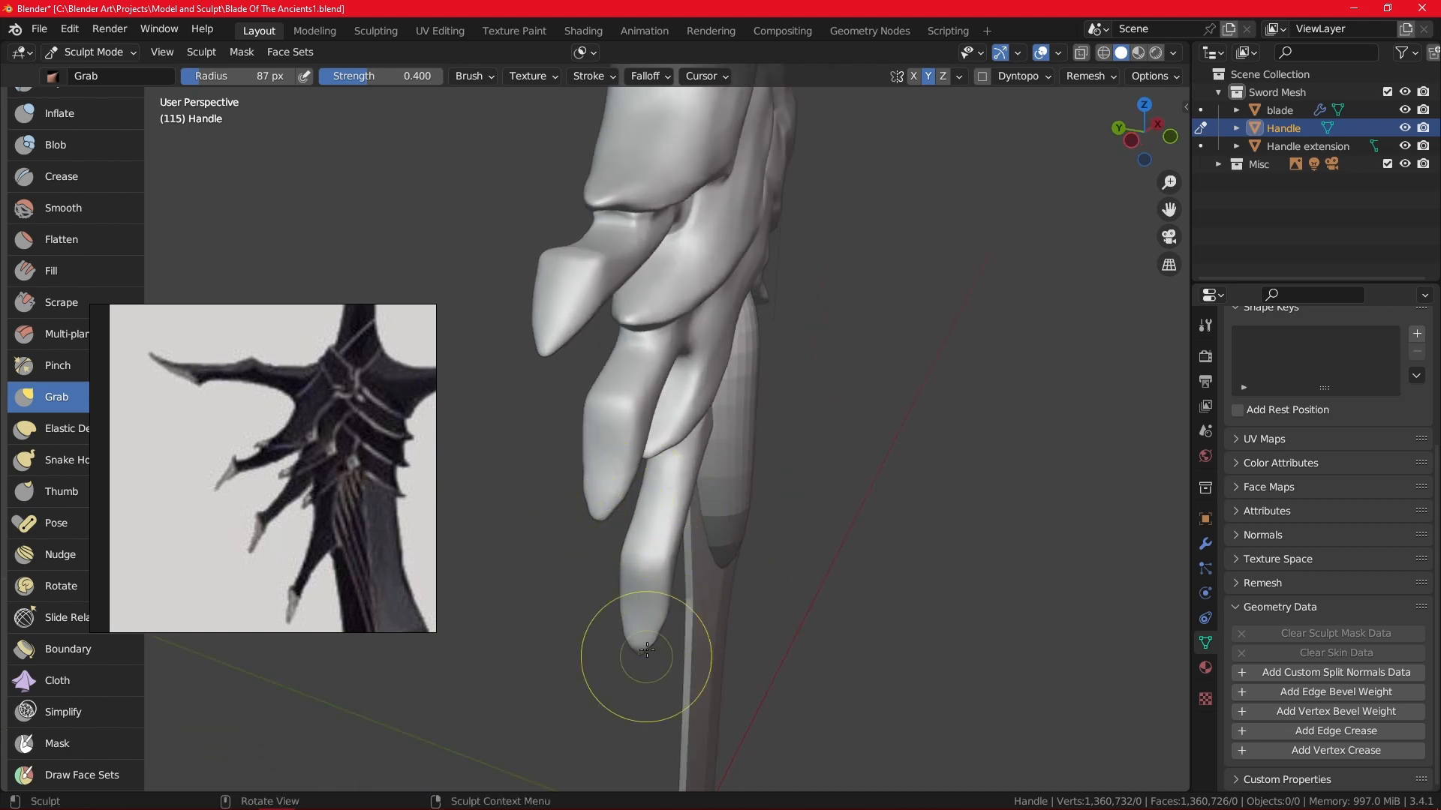
pyautogui.moveTo(929, 456)
pyautogui.keyDown('alt'); pyautogui.mouseDown()
pyautogui.moveTo(795, 555)
pyautogui.moveTo(826, 518)
pyautogui.moveTo(761, 464)
pyautogui.moveTo(683, 520)
pyautogui.mouseUp(); pyautogui.keyUp('alt')
pyautogui.moveTo(605, 478)
pyautogui.mouseDown()
pyautogui.moveTo(611, 460)
pyautogui.moveTo(749, 531)
pyautogui.moveTo(760, 487)
pyautogui.moveTo(846, 424)
pyautogui.moveTo(1106, 411)
pyautogui.mouseUp()
pyautogui.keyDown('ctrl'); pyautogui.keyDown('alt'); pyautogui.moveTo(905, 450); pyautogui.dragTo(947, 381); pyautogui.keyUp('alt'); pyautogui.keyUp('ctrl')
pyautogui.keyDown('alt'); pyautogui.moveTo(964, 390); pyautogui.dragTo(1061, 418); pyautogui.keyUp('alt')
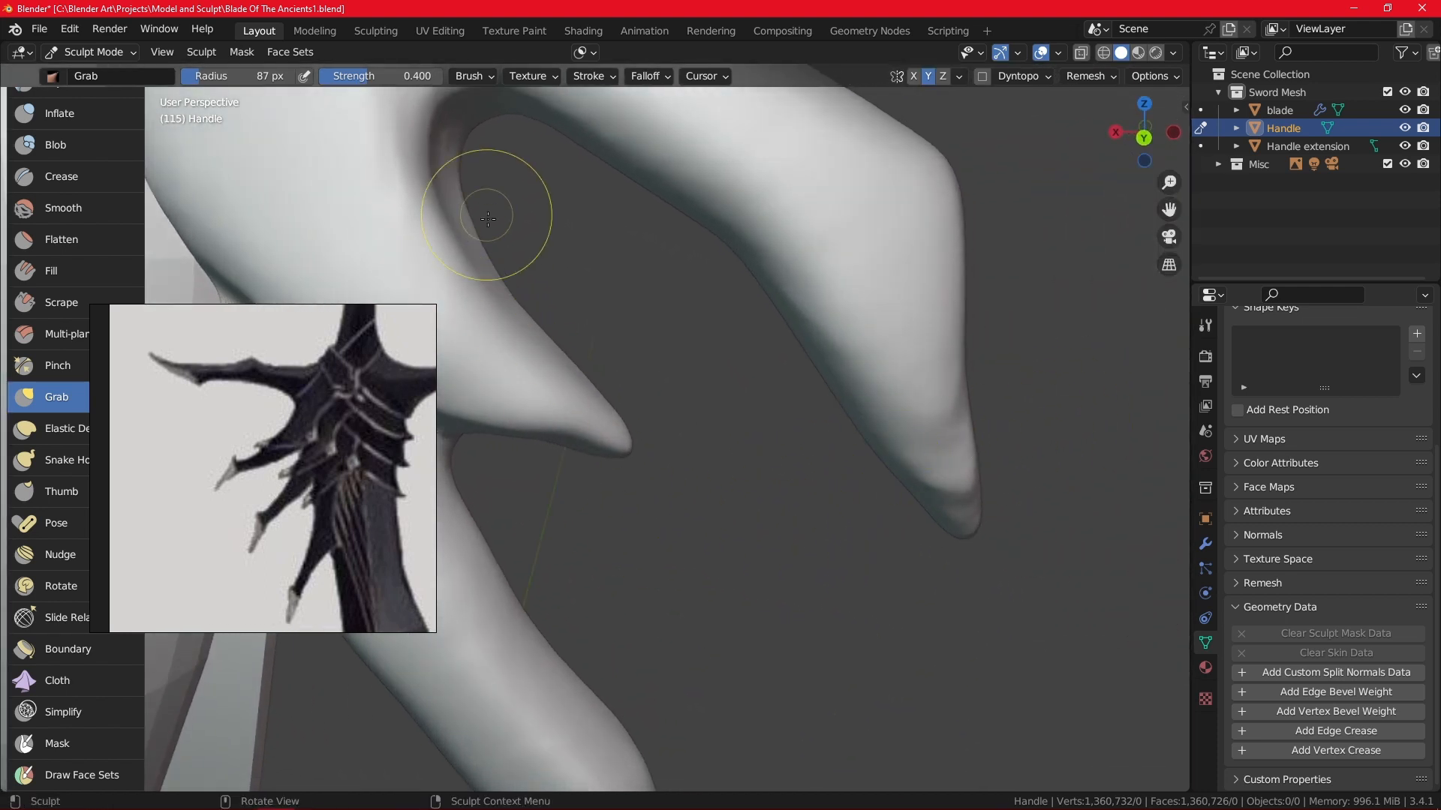
pyautogui.moveTo(706, 418)
pyautogui.keyDown('alt'); pyautogui.keyDown('shift'); pyautogui.mouseDown()
pyautogui.moveTo(866, 429)
pyautogui.moveTo(869, 471)
pyautogui.mouseUp(); pyautogui.keyUp('shift'); pyautogui.keyUp('alt')
pyautogui.keyDown('alt'); pyautogui.moveTo(869, 472); pyautogui.dragTo(852, 421); pyautogui.keyUp('alt')
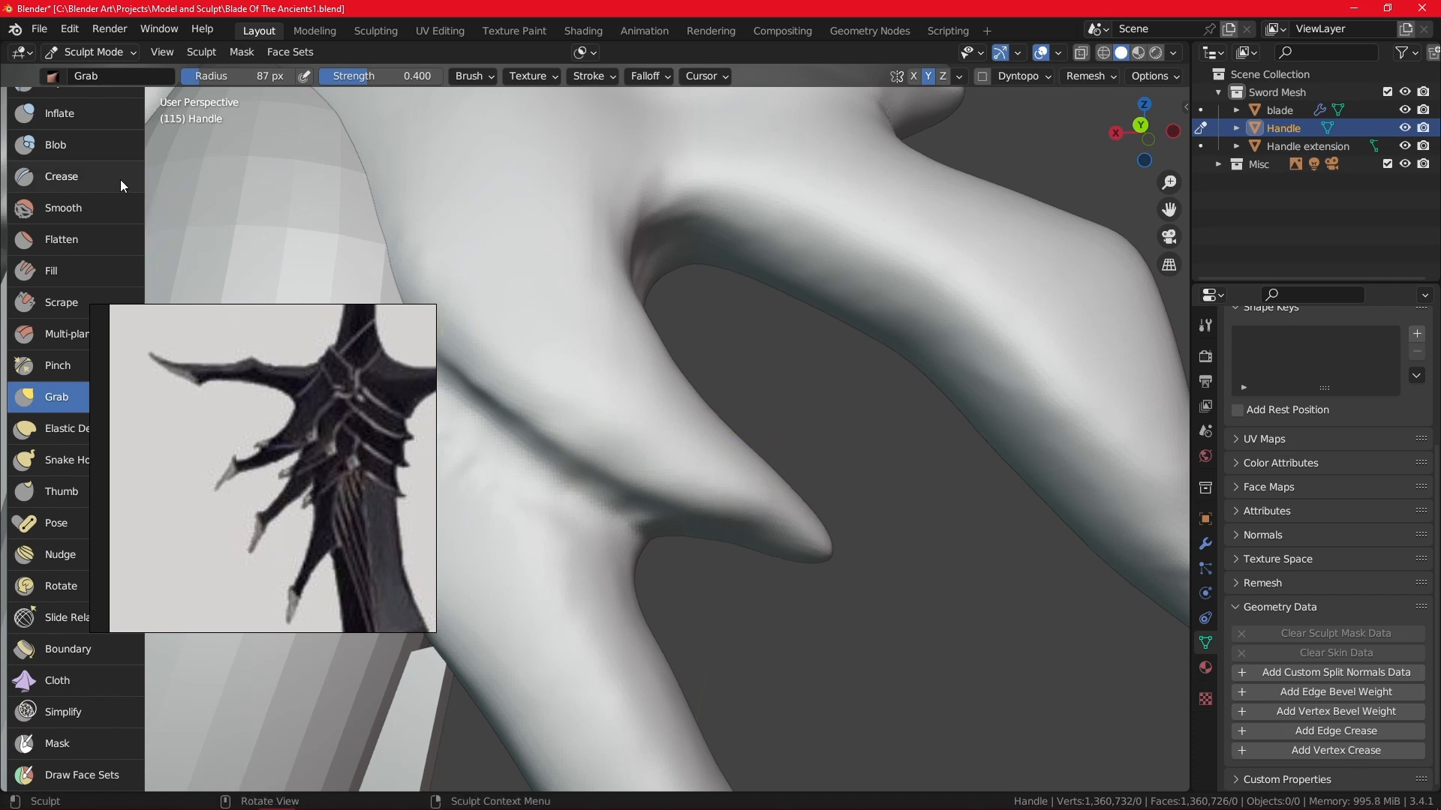
# Thicken the lowest overlapping scale's pointed tip using the Inflate brush at 87 px and 0.500 strength.
pyautogui.click(105, 115)
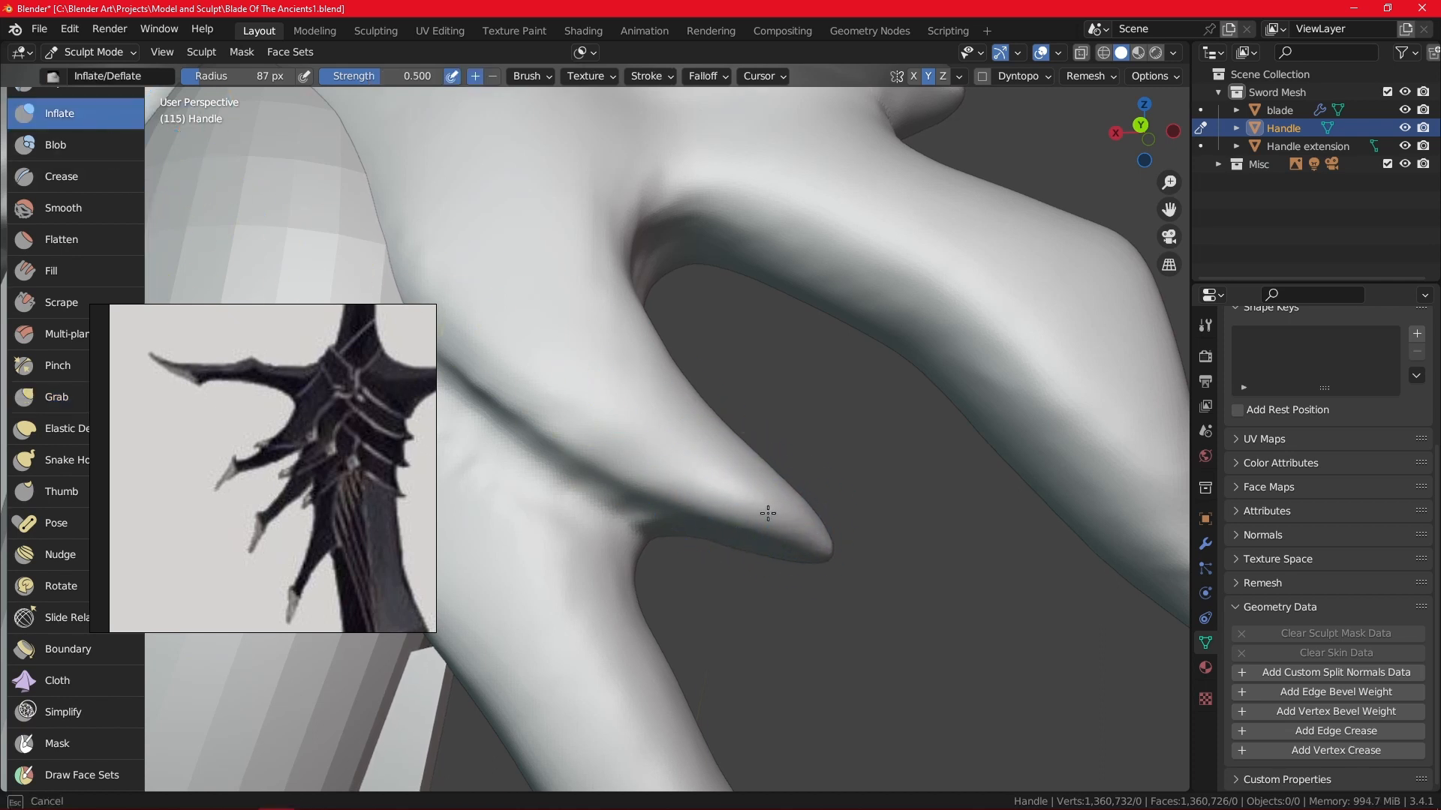
pyautogui.keyDown('alt'); pyautogui.moveTo(804, 547); pyautogui.dragTo(887, 453); pyautogui.keyUp('alt')
pyautogui.scroll(-4, 878, 495)
pyautogui.keyDown('alt'); pyautogui.moveTo(845, 595); pyautogui.dragTo(664, 601); pyautogui.keyUp('alt')
pyautogui.keyDown('alt'); pyautogui.moveTo(871, 432); pyautogui.dragTo(773, 451); pyautogui.keyUp('alt')
pyautogui.moveTo(673, 536); pyautogui.dragTo(758, 457)
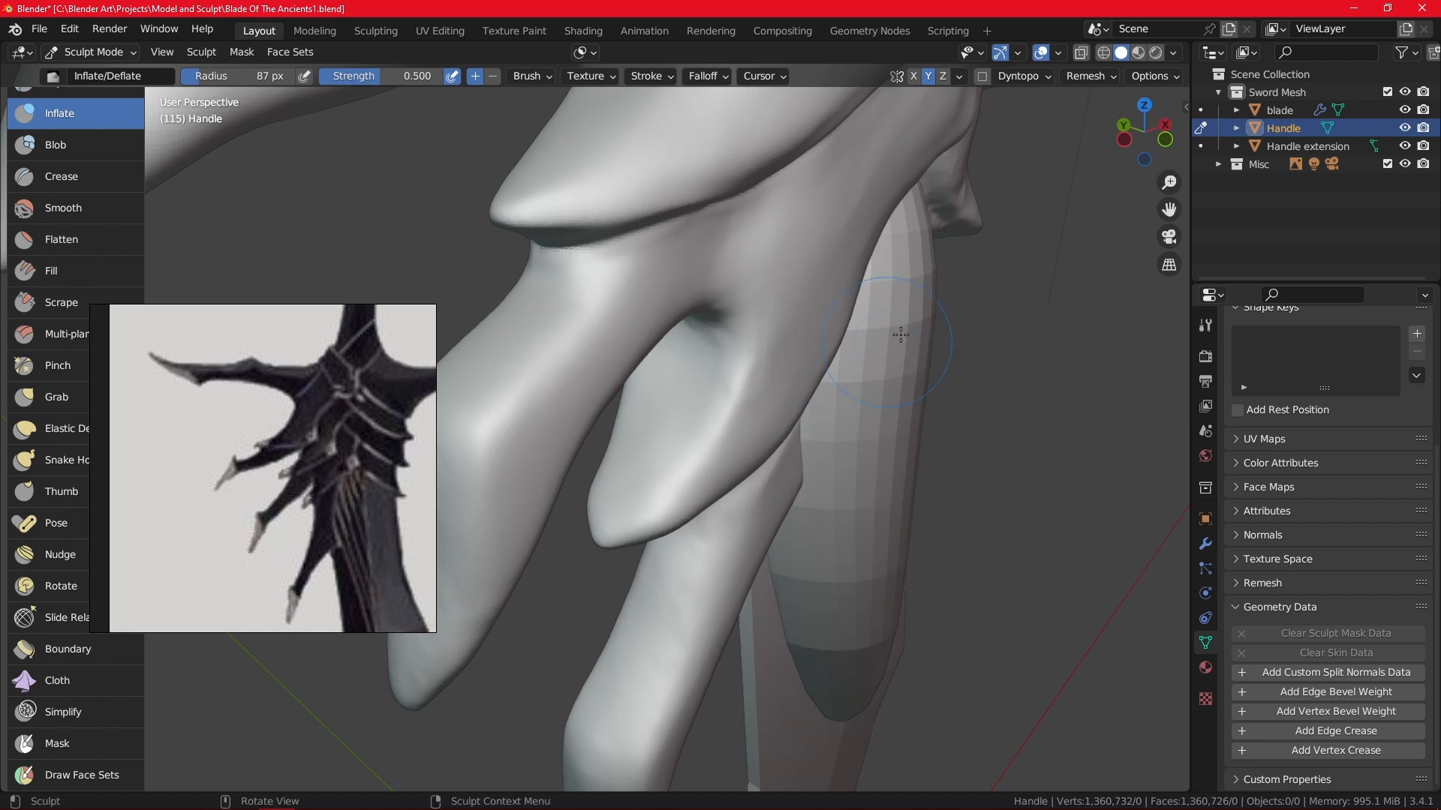
pyautogui.scroll(-4, 796, 548)
pyautogui.keyDown('alt'); pyautogui.moveTo(804, 563); pyautogui.dragTo(734, 526); pyautogui.keyUp('alt')
pyautogui.scroll(3, 727, 529)
pyautogui.moveTo(660, 570)
pyautogui.keyDown('alt'); pyautogui.keyDown('shift'); pyautogui.mouseDown()
pyautogui.moveTo(857, 375)
pyautogui.moveTo(780, 525)
pyautogui.moveTo(805, 516)
pyautogui.mouseUp(); pyautogui.keyUp('shift'); pyautogui.keyUp('alt')
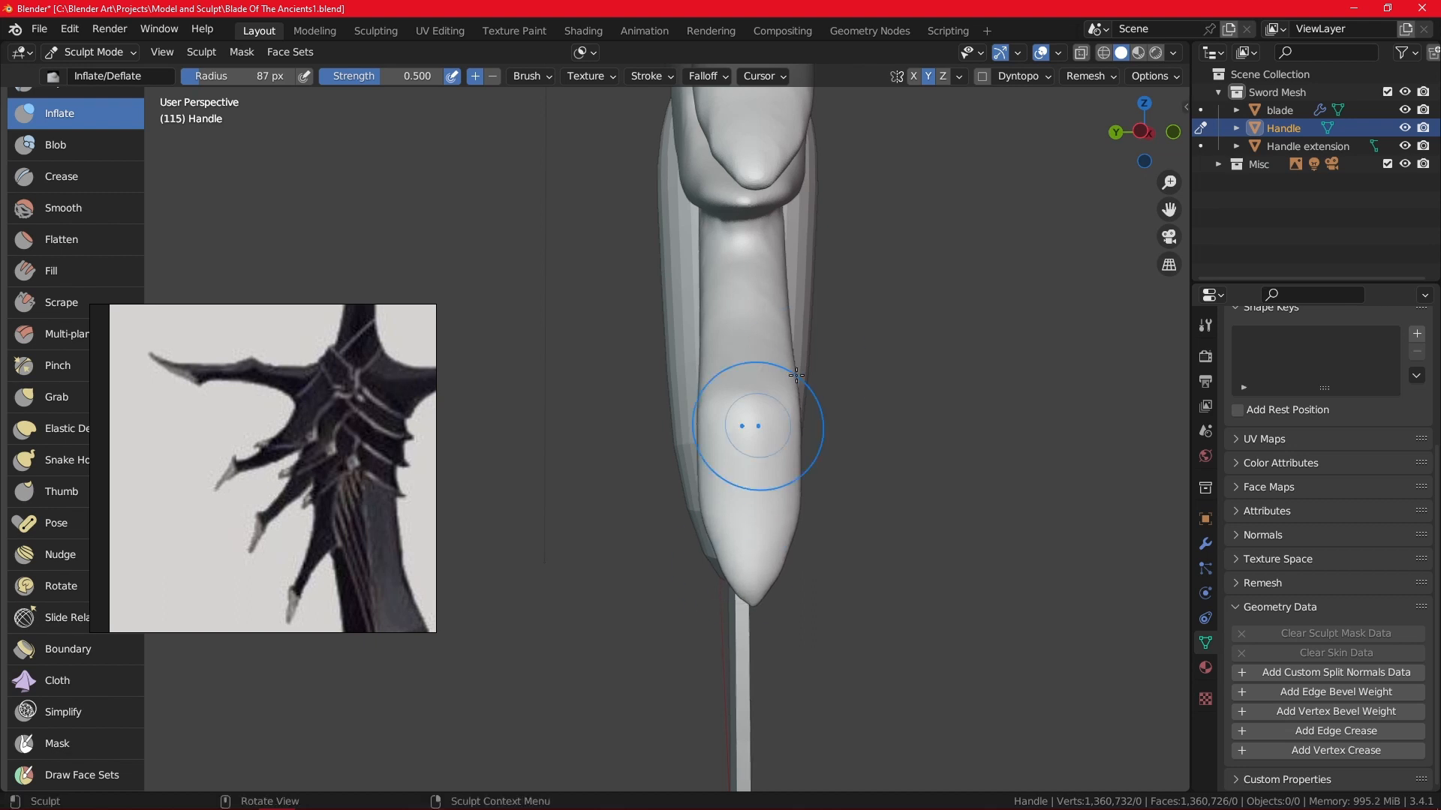
# Remesh the handle with a voxel size of 0.001 m and volume preservation enabled.
pyautogui.moveTo(746, 418)
pyautogui.keyDown('alt'); pyautogui.mouseDown()
pyautogui.moveTo(822, 429)
pyautogui.moveTo(754, 460)
pyautogui.mouseUp(); pyautogui.keyUp('alt')
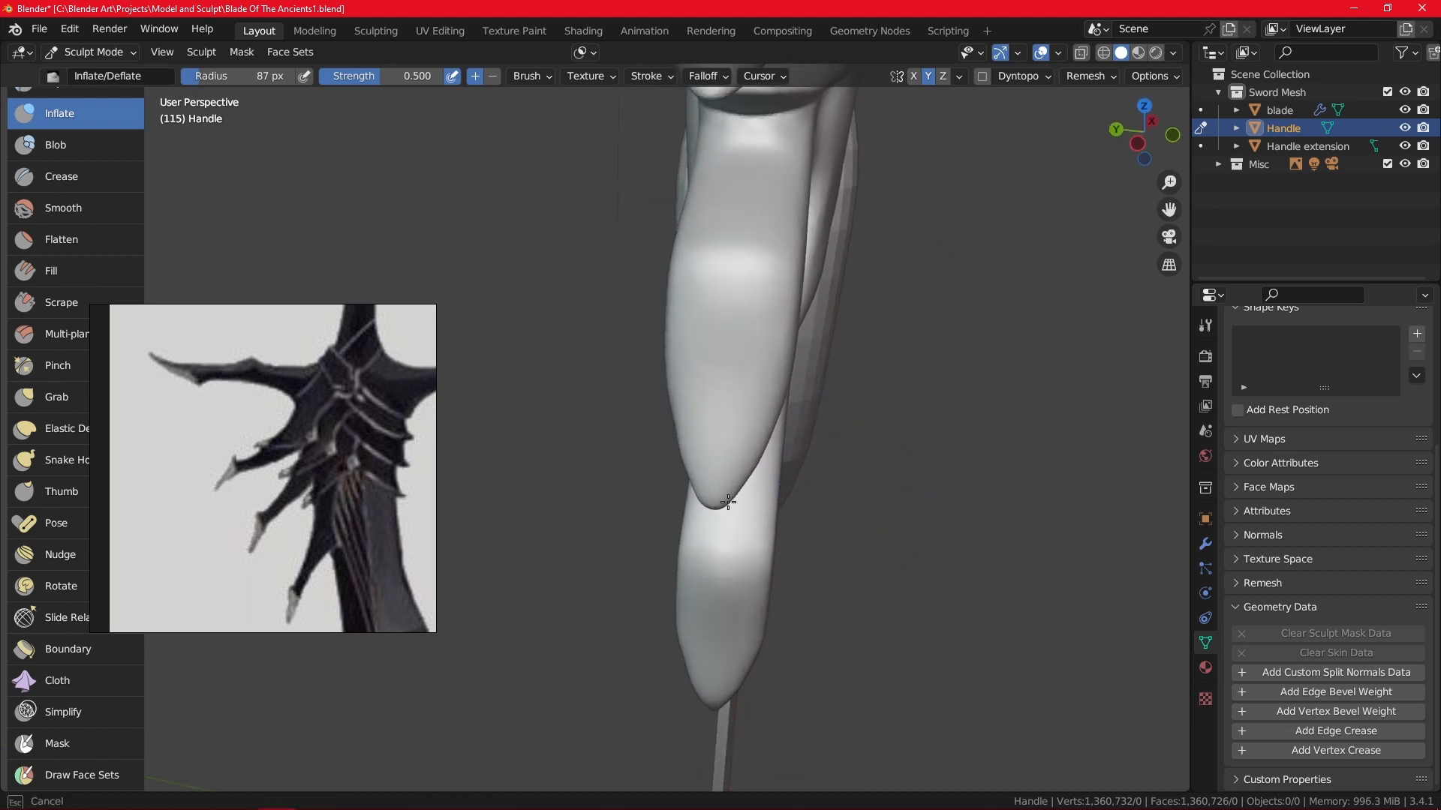
pyautogui.keyDown('ctrl'); pyautogui.keyDown('alt'); pyautogui.moveTo(741, 484); pyautogui.dragTo(736, 393); pyautogui.keyUp('alt'); pyautogui.keyUp('ctrl')
pyautogui.keyDown('alt'); pyautogui.moveTo(762, 473); pyautogui.dragTo(803, 458); pyautogui.keyUp('alt')
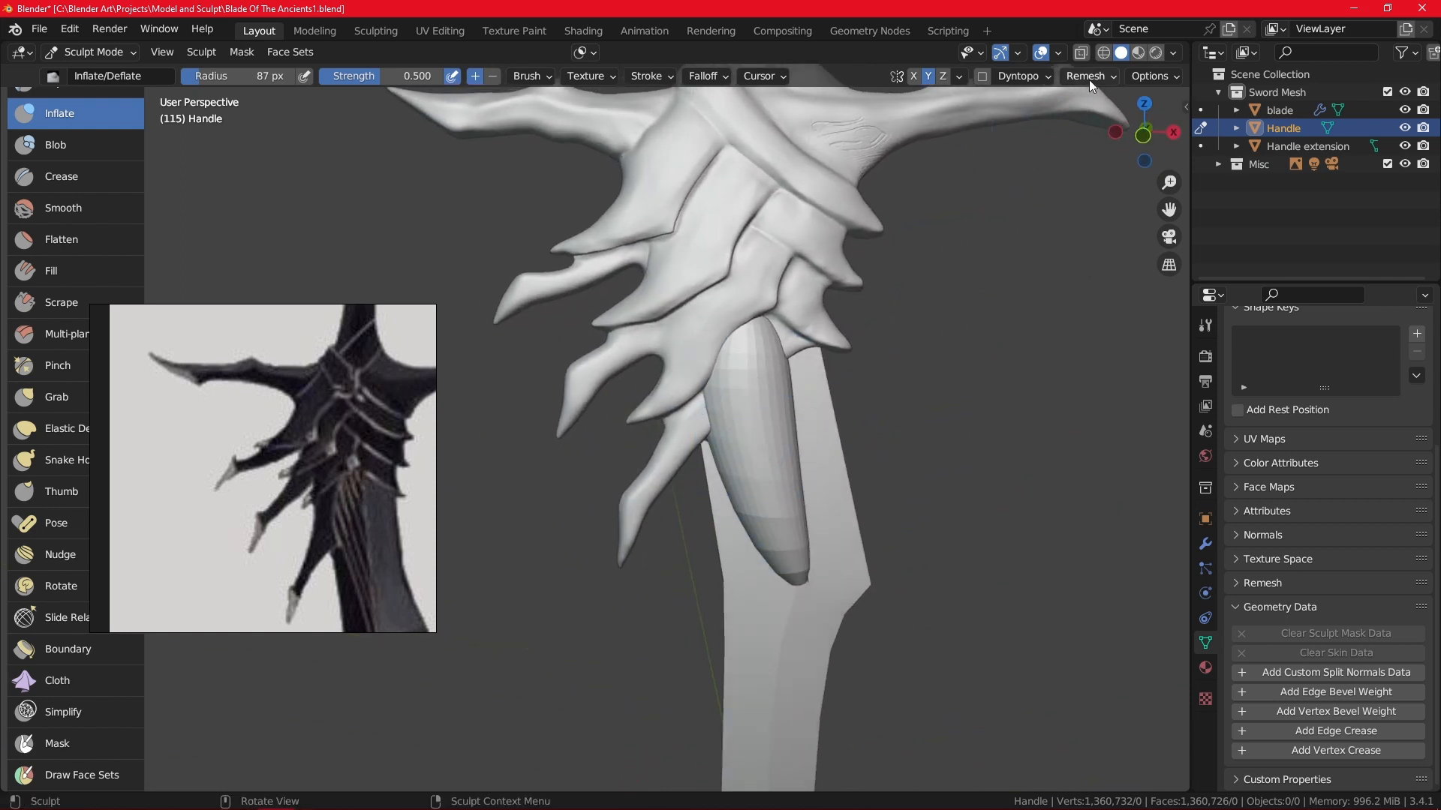
pyautogui.click(1088, 77)
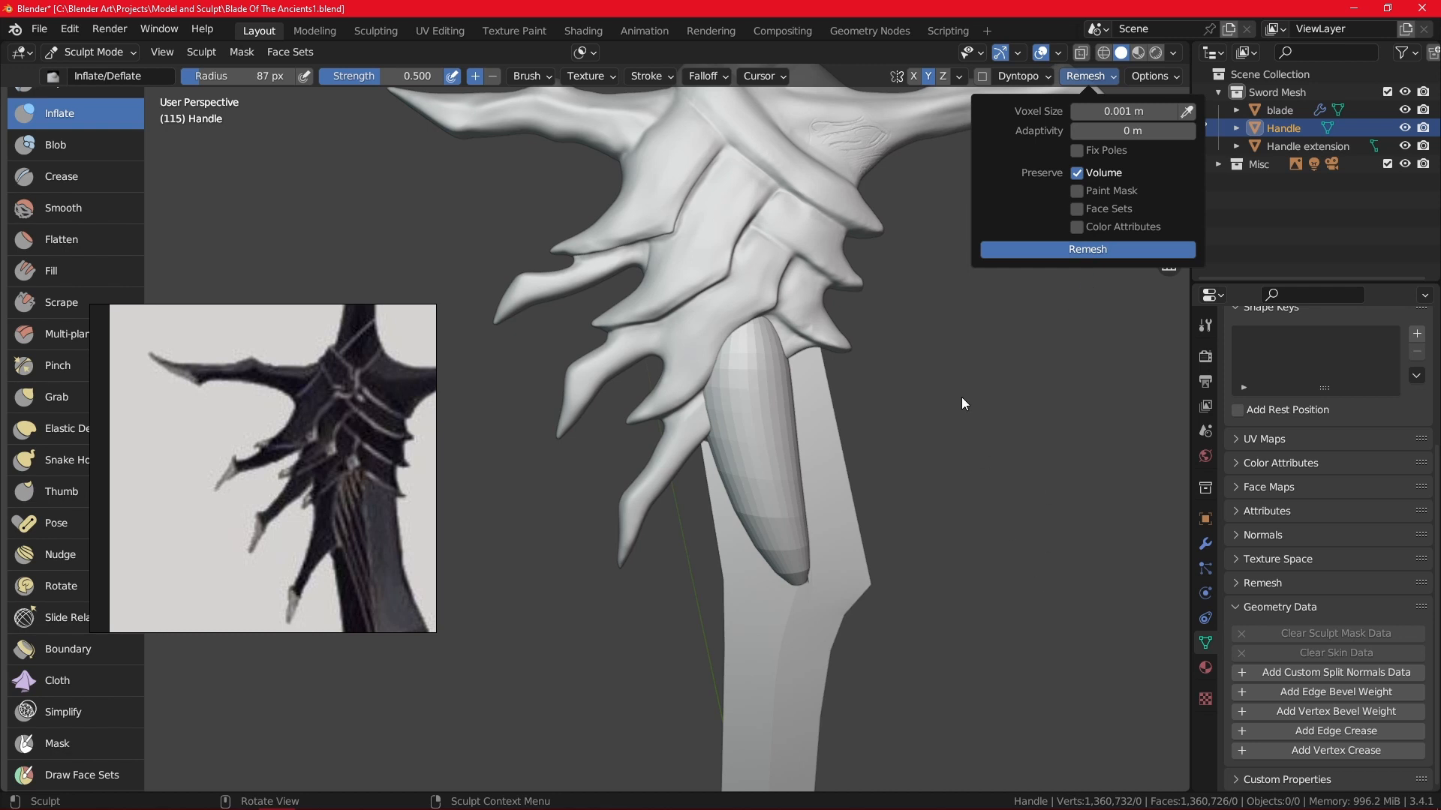
# Thicken the blunt tips and lower edges of the three overlapping side scales using the Inflate brush at 87 px and 0.500 strength.
pyautogui.moveTo(961, 387); pyautogui.dragTo(723, 406, button='middle')
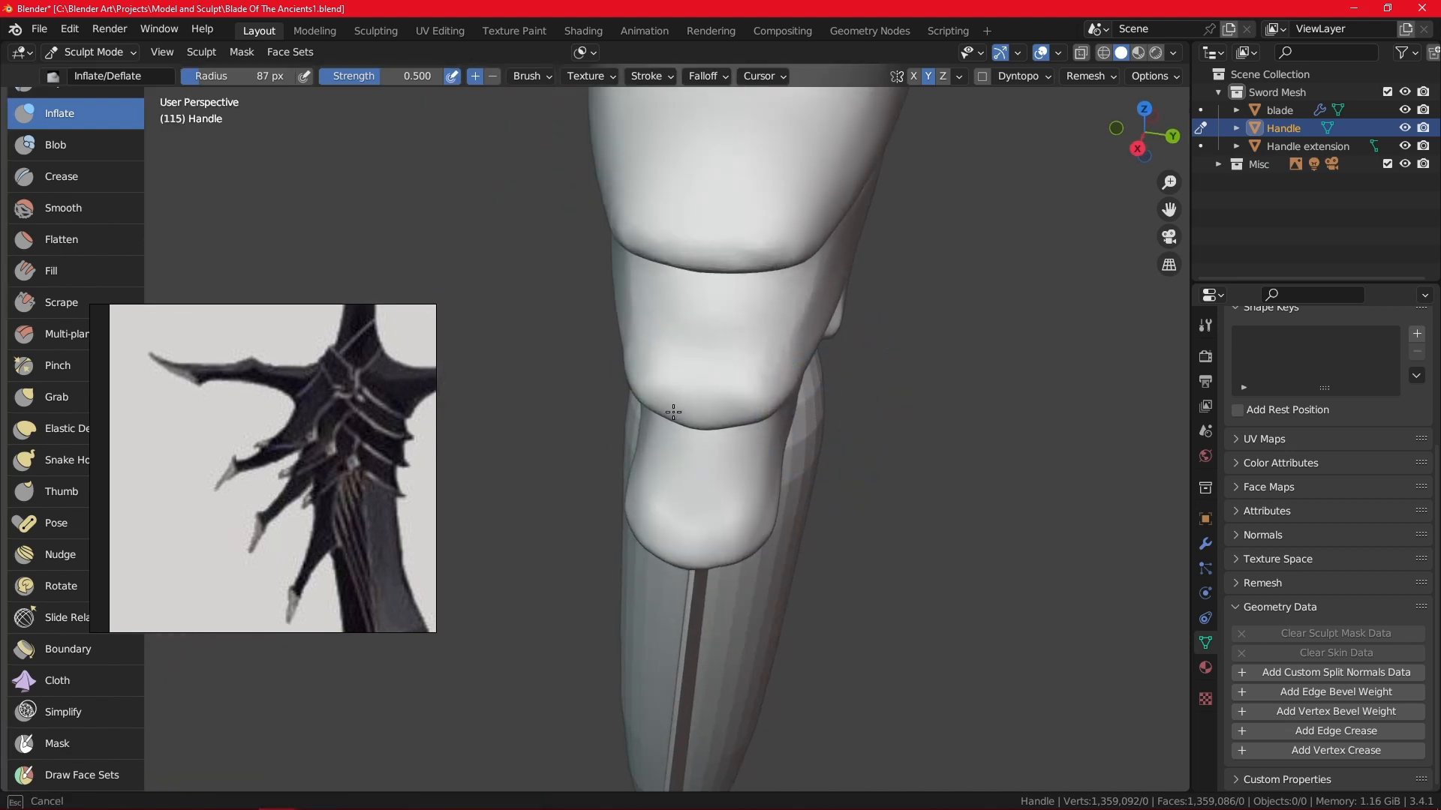
pyautogui.moveTo(739, 372); pyautogui.dragTo(707, 351)
pyautogui.moveTo(705, 337); pyautogui.dragTo(931, 279, button='middle')
pyautogui.keyDown('shift'); pyautogui.moveTo(1018, 230); pyautogui.dragTo(1008, 401, button='middle'); pyautogui.keyUp('shift')
pyautogui.moveTo(1008, 401); pyautogui.dragTo(997, 389)
pyautogui.moveTo(940, 522); pyautogui.dragTo(937, 529)
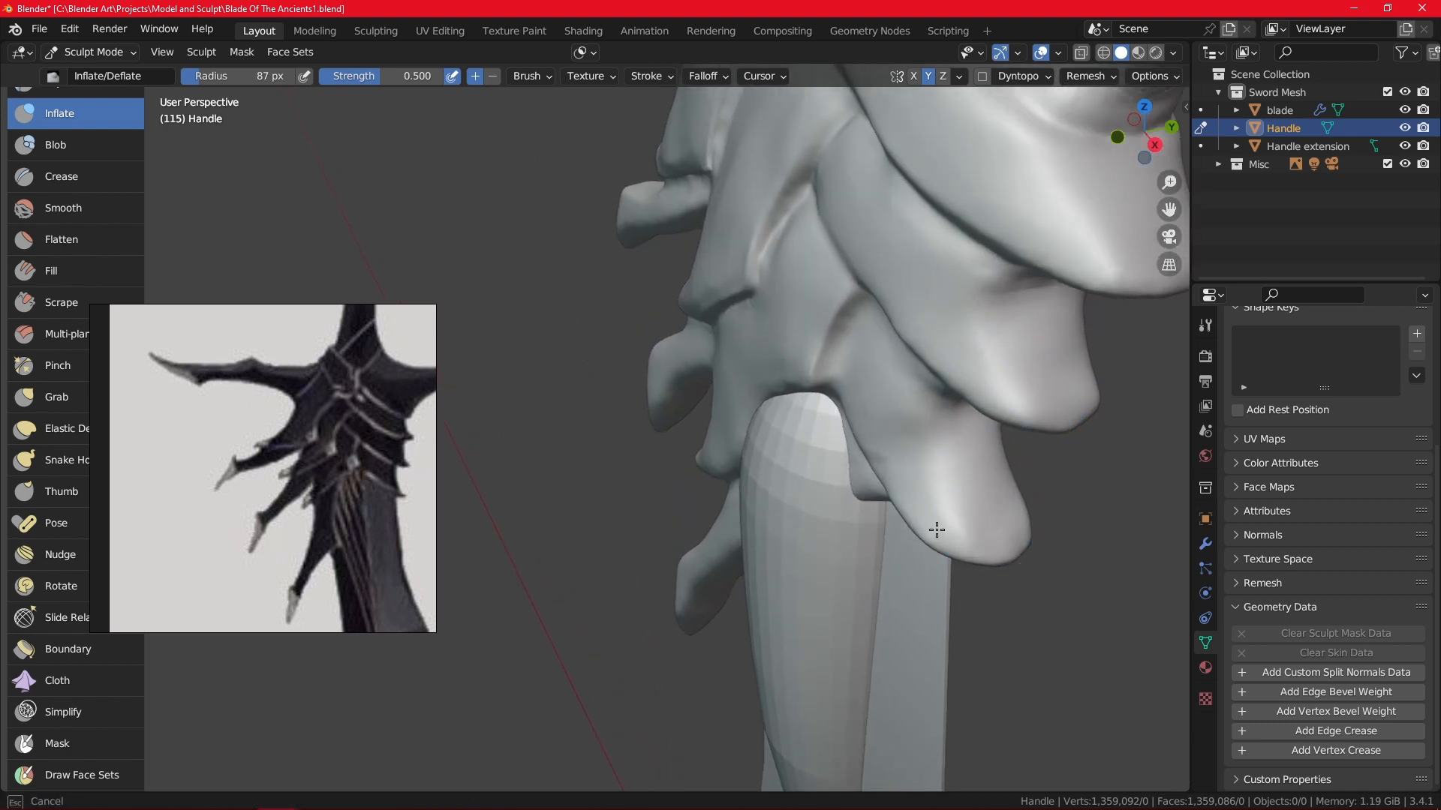
pyautogui.keyDown('shift'); pyautogui.moveTo(1042, 439); pyautogui.dragTo(970, 519, button='middle'); pyautogui.keyUp('shift')
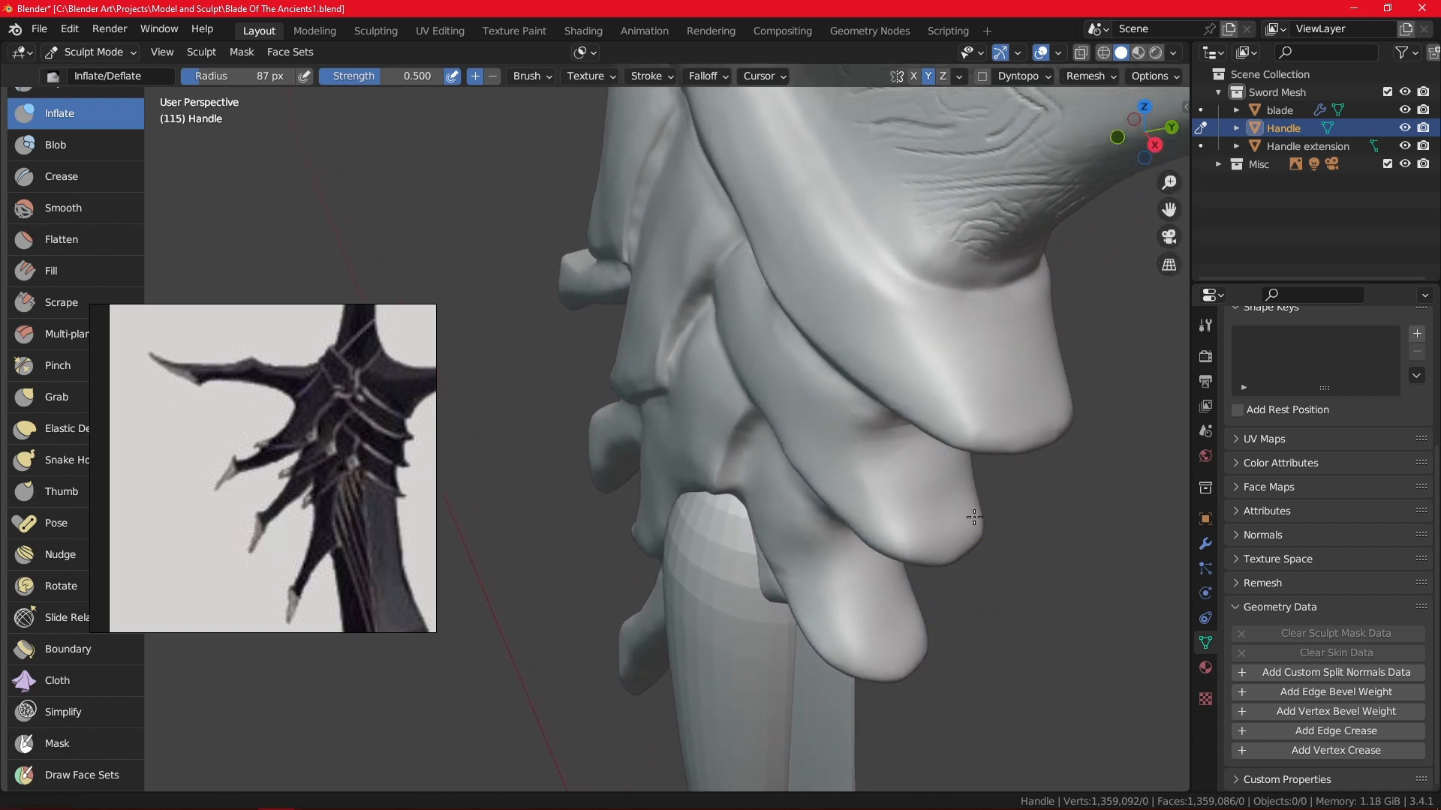
pyautogui.moveTo(1016, 431); pyautogui.dragTo(988, 431)
pyautogui.moveTo(1066, 420); pyautogui.dragTo(676, 407, button='middle')
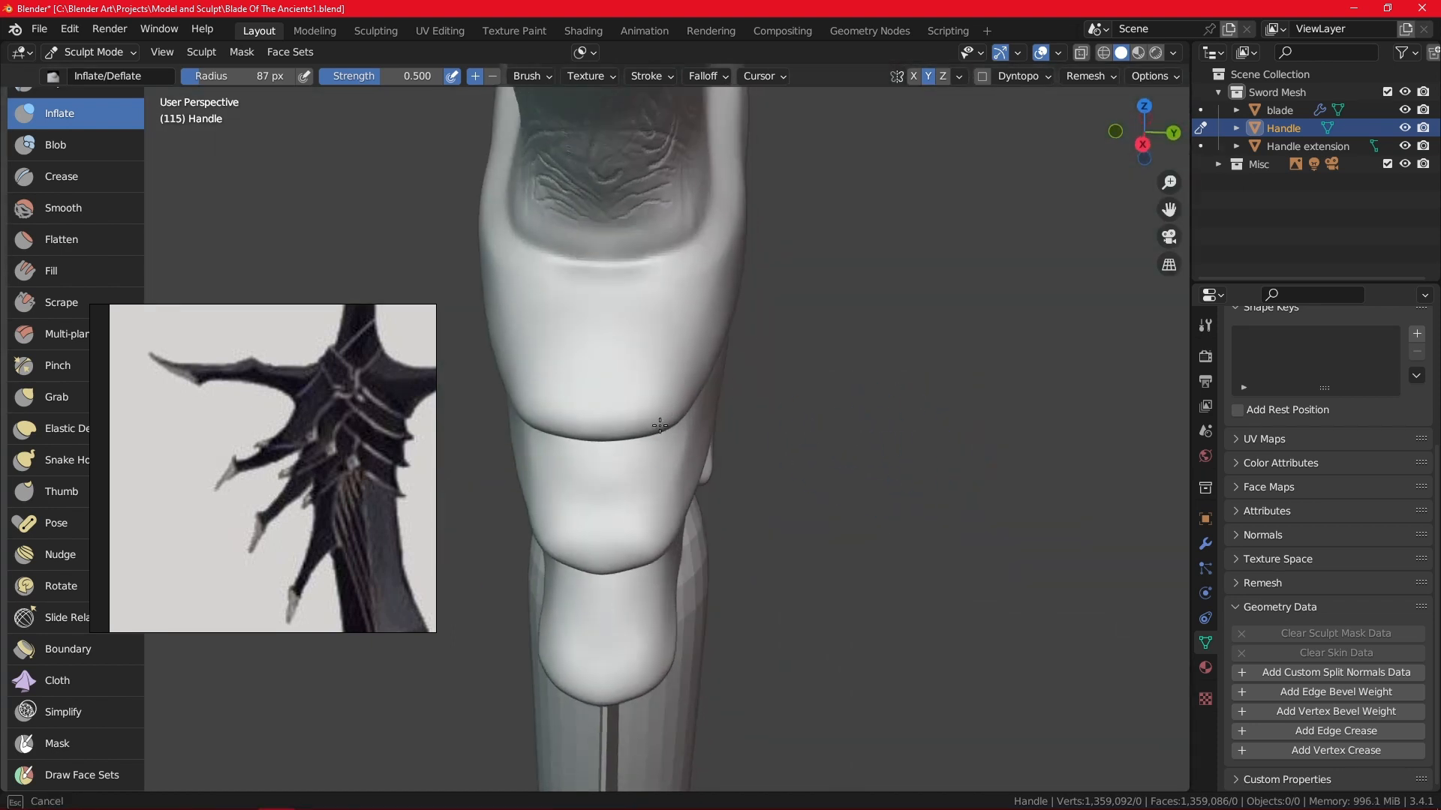
pyautogui.moveTo(677, 412); pyautogui.dragTo(660, 548)
pyautogui.moveTo(549, 555); pyautogui.dragTo(650, 402)
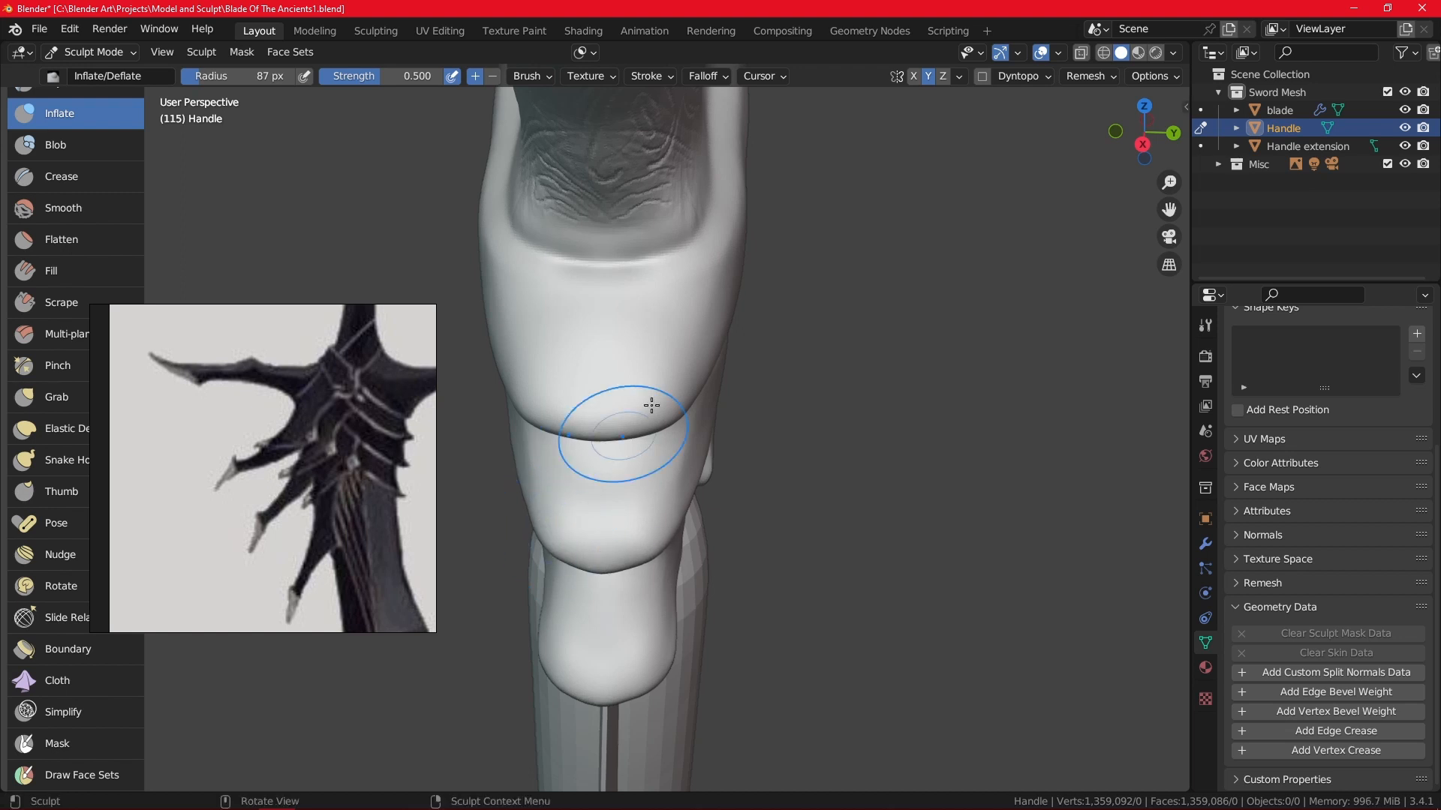
# Curve the outer edge of the uppermost overlapping scale inward and shape its tip using the Grab brush at 90 px and 0.400 strength.
pyautogui.moveTo(650, 403)
pyautogui.mouseDown(button='middle')
pyautogui.moveTo(830, 525)
pyautogui.moveTo(997, 421)
pyautogui.moveTo(899, 450)
pyautogui.mouseUp(button='middle')
pyautogui.scroll(6, 899, 450)
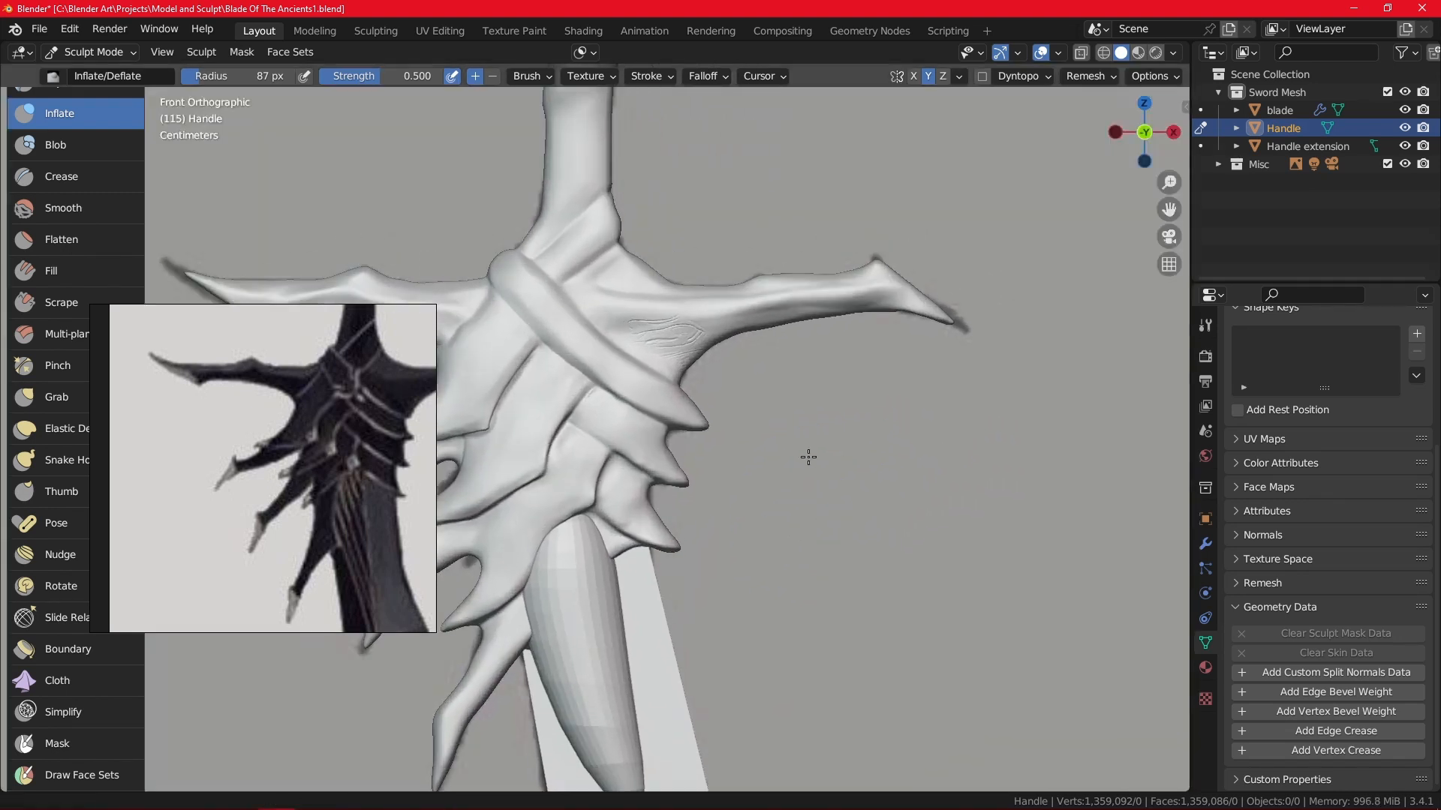
pyautogui.keyDown('shift'); pyautogui.moveTo(896, 539); pyautogui.dragTo(665, 450, button='middle'); pyautogui.keyUp('shift')
pyautogui.press('g')
pyautogui.press('f')
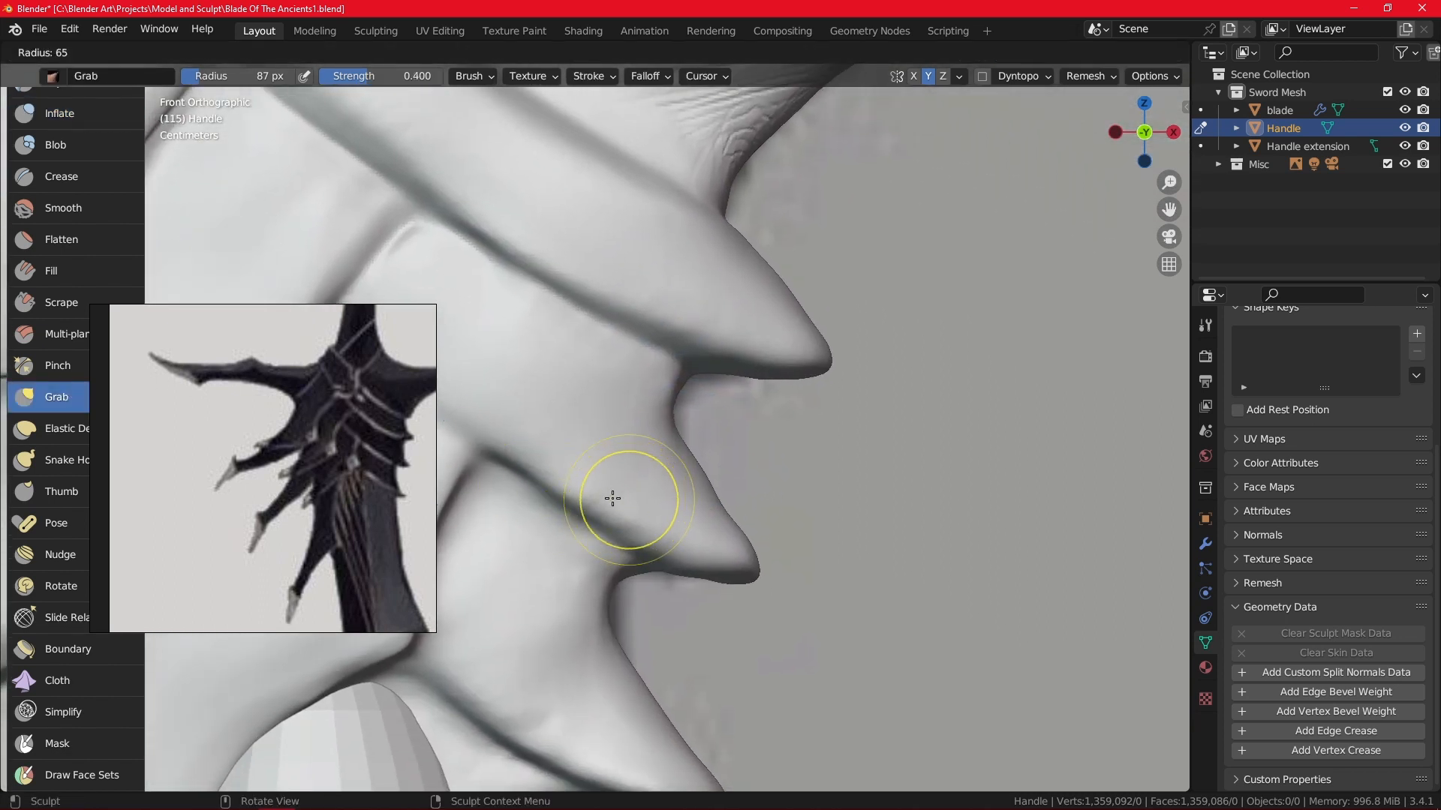
pyautogui.click(611, 498)
pyautogui.press('f')
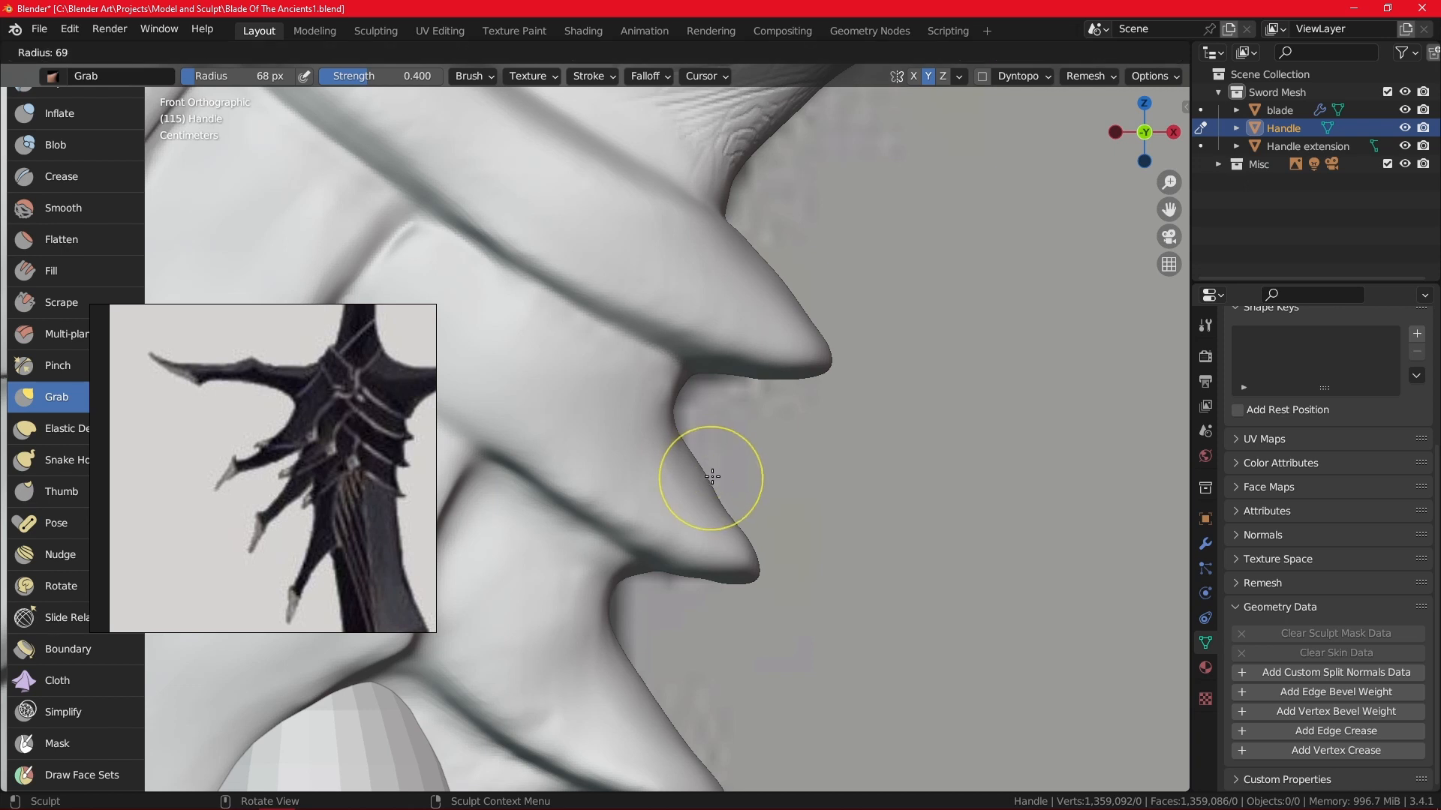
pyautogui.click(708, 472)
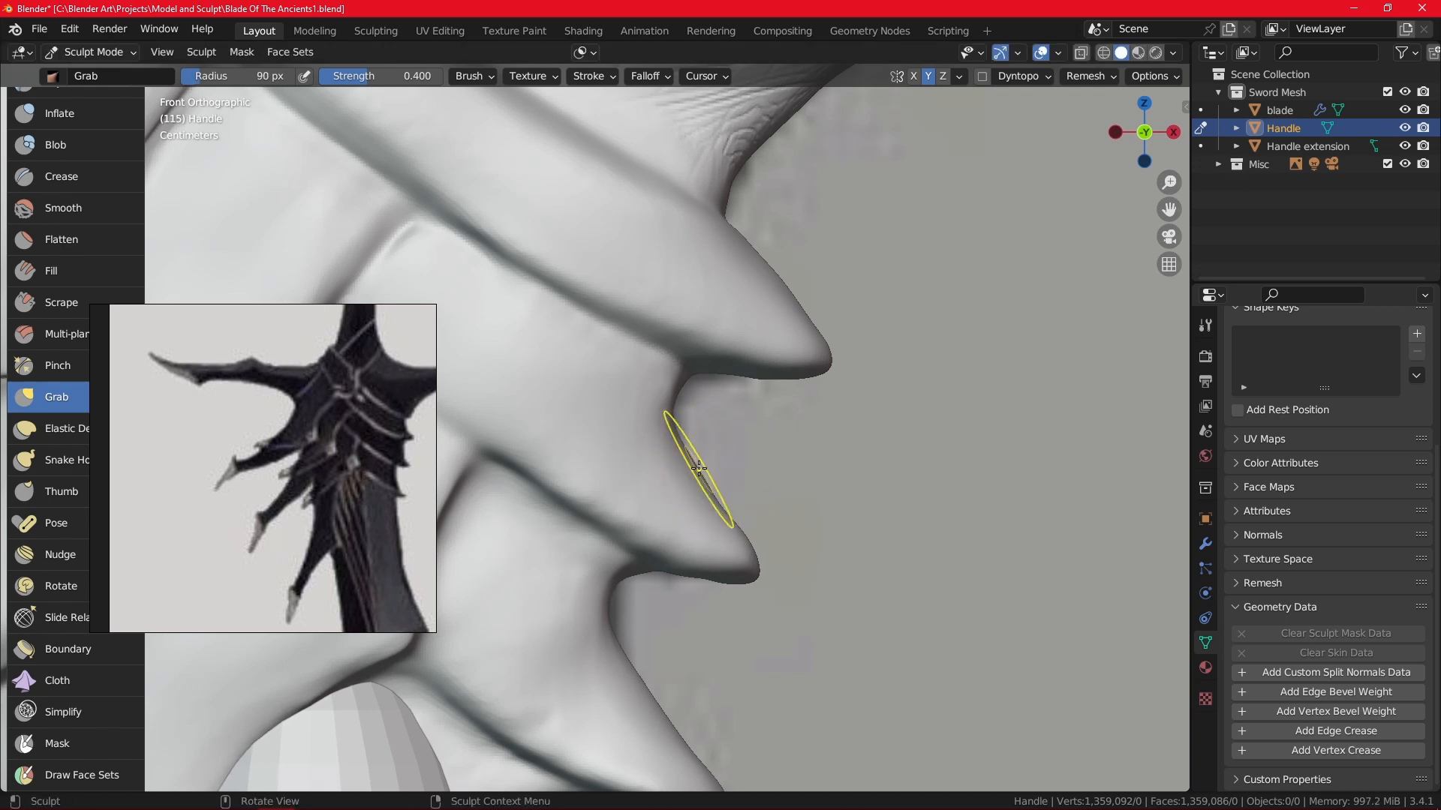
pyautogui.keyDown('shift'); pyautogui.moveTo(792, 421); pyautogui.dragTo(806, 511, button='middle'); pyautogui.keyUp('shift')
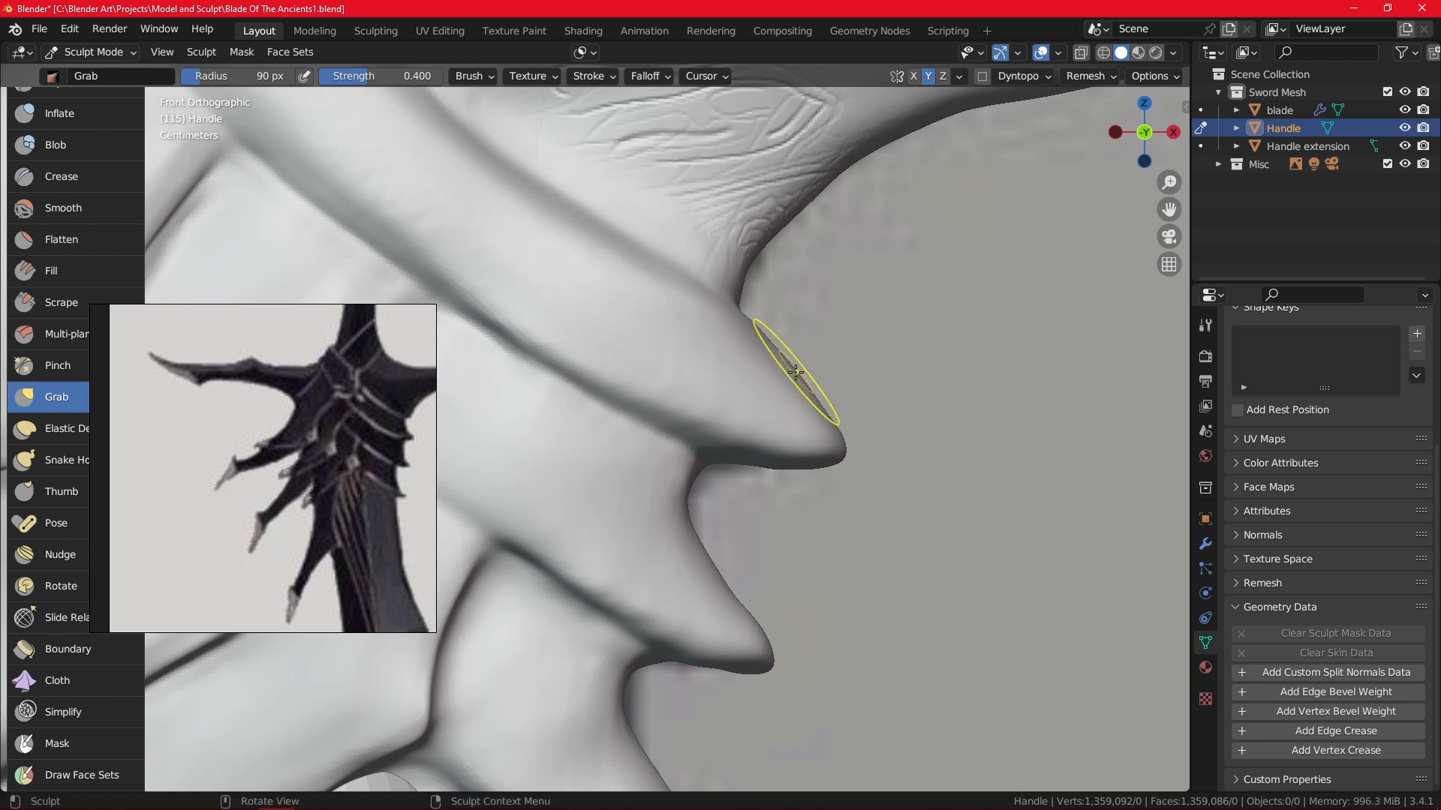
pyautogui.moveTo(796, 372); pyautogui.dragTo(773, 352)
pyautogui.moveTo(774, 350)
pyautogui.mouseDown()
pyautogui.moveTo(749, 327)
pyautogui.moveTo(821, 413)
pyautogui.mouseUp()
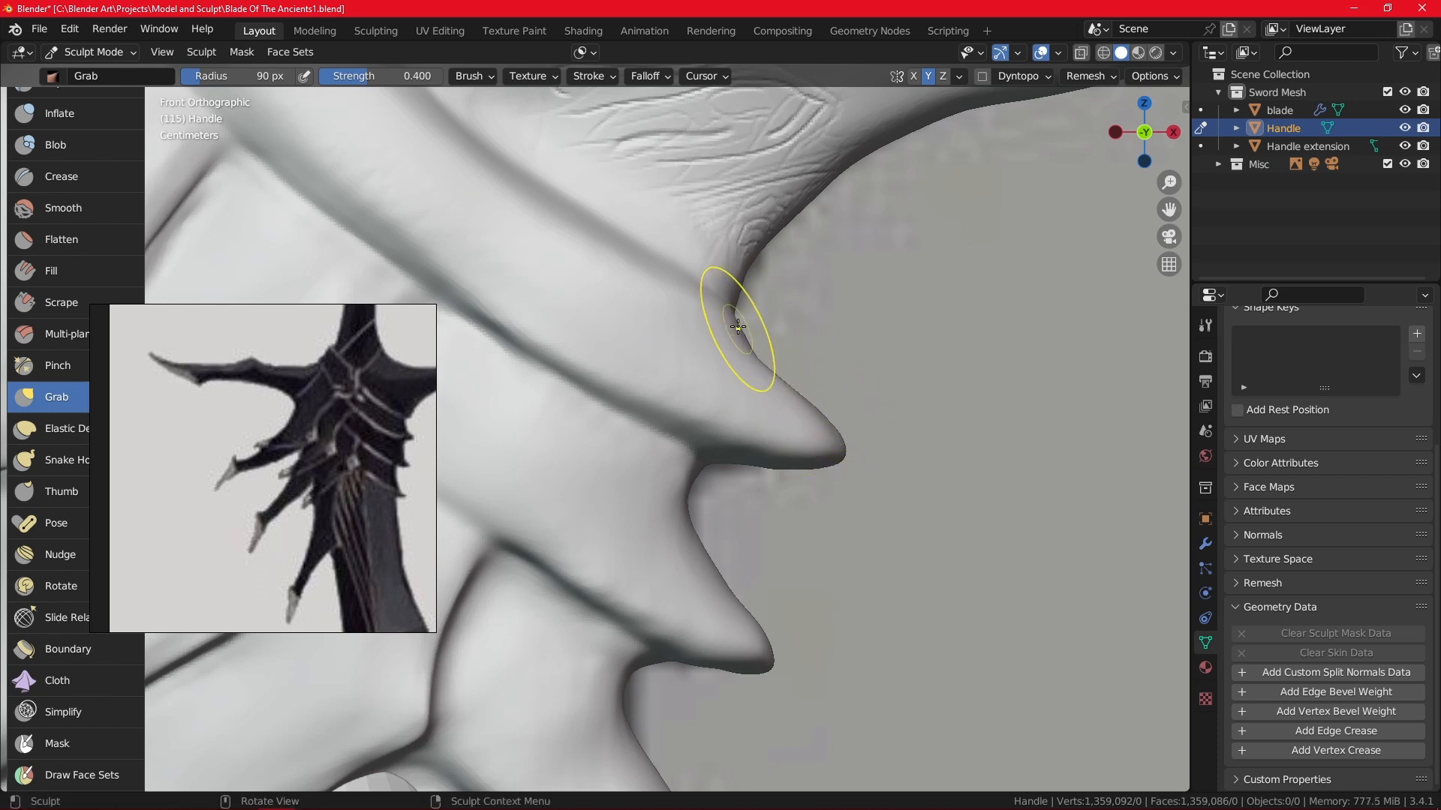
pyautogui.moveTo(790, 388)
pyautogui.mouseDown()
pyautogui.moveTo(811, 406)
pyautogui.moveTo(781, 388)
pyautogui.mouseUp()
pyautogui.moveTo(844, 458); pyautogui.dragTo(840, 437)
# Pull the outer edge of the lowest overlapping scale into a concave curve using the Grab brush at 90 px.
pyautogui.keyDown('ctrl'); pyautogui.moveTo(865, 350); pyautogui.dragTo(859, 435, button='middle'); pyautogui.keyUp('ctrl')
pyautogui.keyDown('alt'); pyautogui.keyDown('shift'); pyautogui.moveTo(804, 518); pyautogui.dragTo(799, 469); pyautogui.keyUp('shift'); pyautogui.keyUp('alt')
pyautogui.moveTo(682, 630)
pyautogui.keyDown('alt'); pyautogui.keyDown('shift'); pyautogui.mouseDown()
pyautogui.moveTo(695, 547)
pyautogui.moveTo(712, 540)
pyautogui.mouseUp(); pyautogui.keyUp('shift'); pyautogui.keyUp('alt')
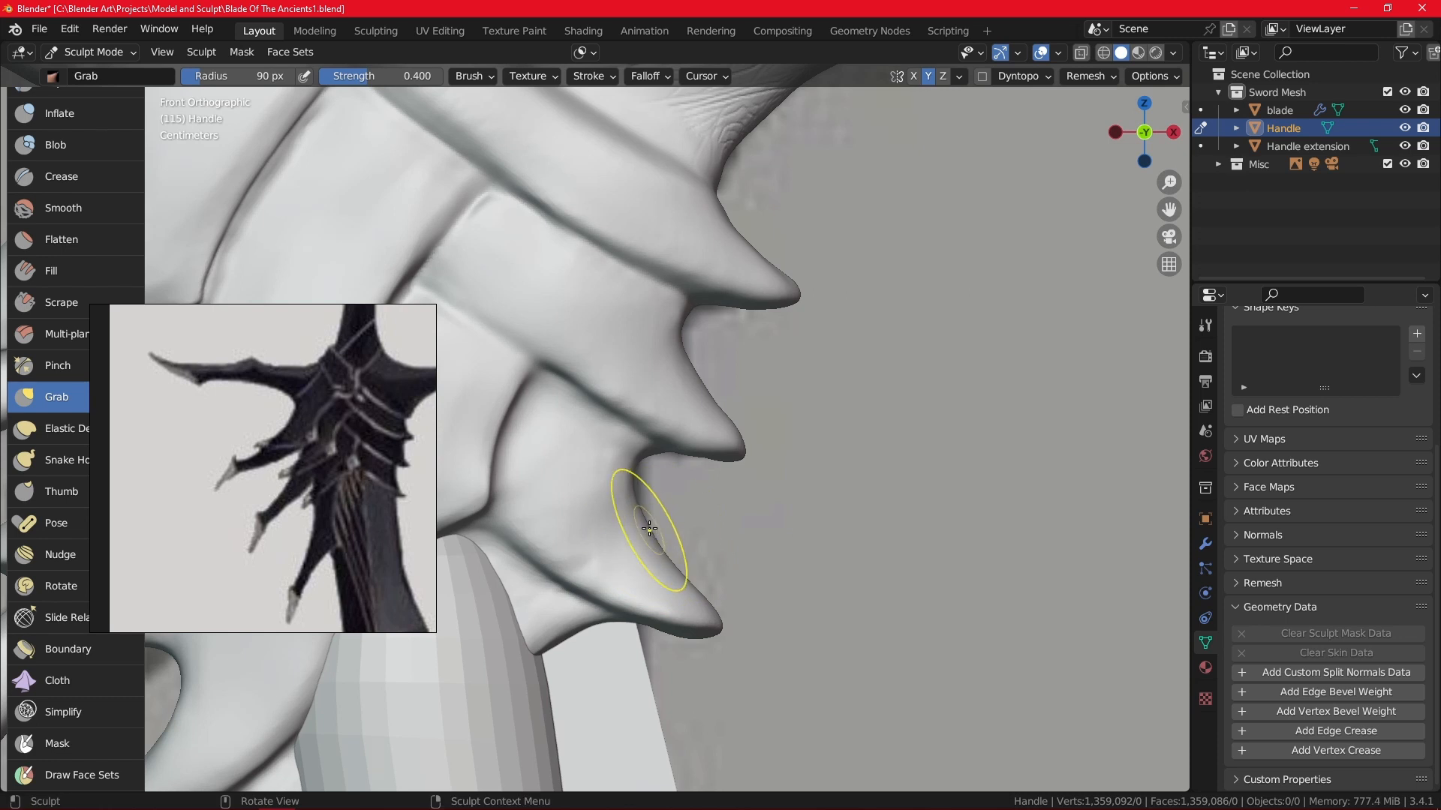
pyautogui.moveTo(649, 528); pyautogui.dragTo(672, 559)
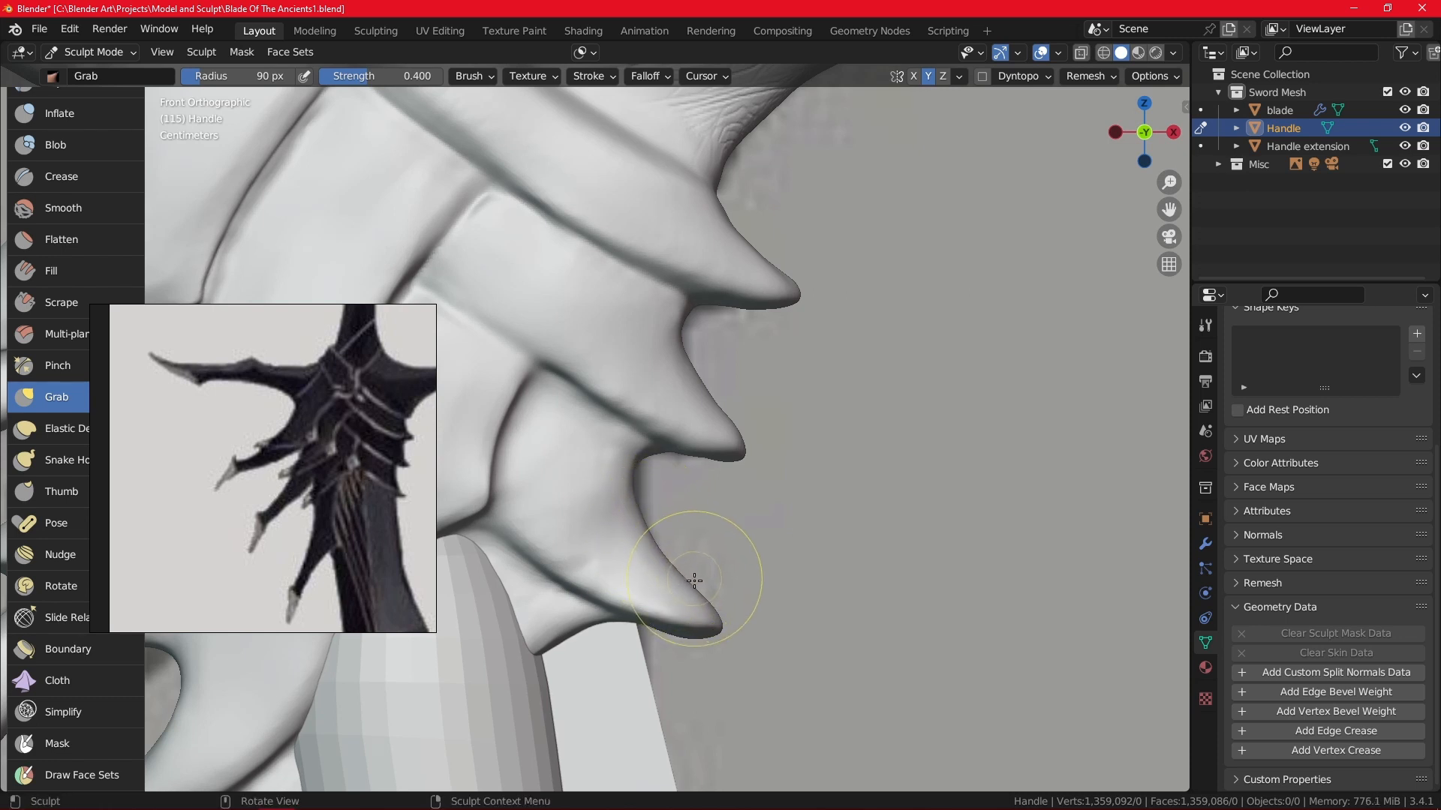
# Reshape the pointed end of the crossguard arm on the scale side using the Grab brush at 90 px and 0.400 strength.
pyautogui.moveTo(933, 505); pyautogui.dragTo(705, 488, button='middle')
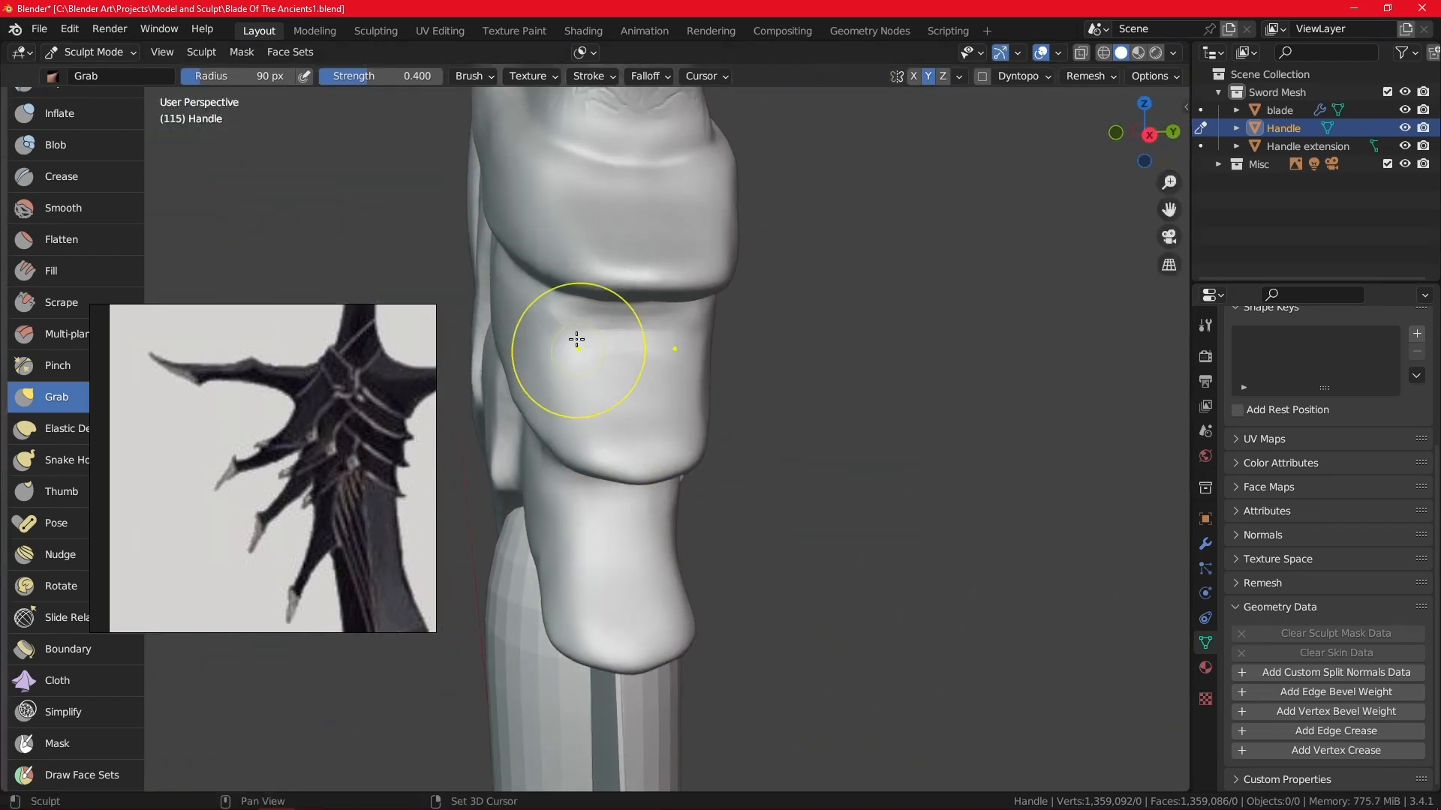
pyautogui.keyDown('ctrl'); pyautogui.keyDown('alt'); pyautogui.moveTo(690, 240); pyautogui.dragTo(764, 420); pyautogui.keyUp('alt'); pyautogui.keyUp('ctrl')
pyautogui.keyDown('alt'); pyautogui.moveTo(917, 388); pyautogui.dragTo(1088, 394); pyautogui.keyUp('alt')
pyautogui.scroll(-5, 1028, 338)
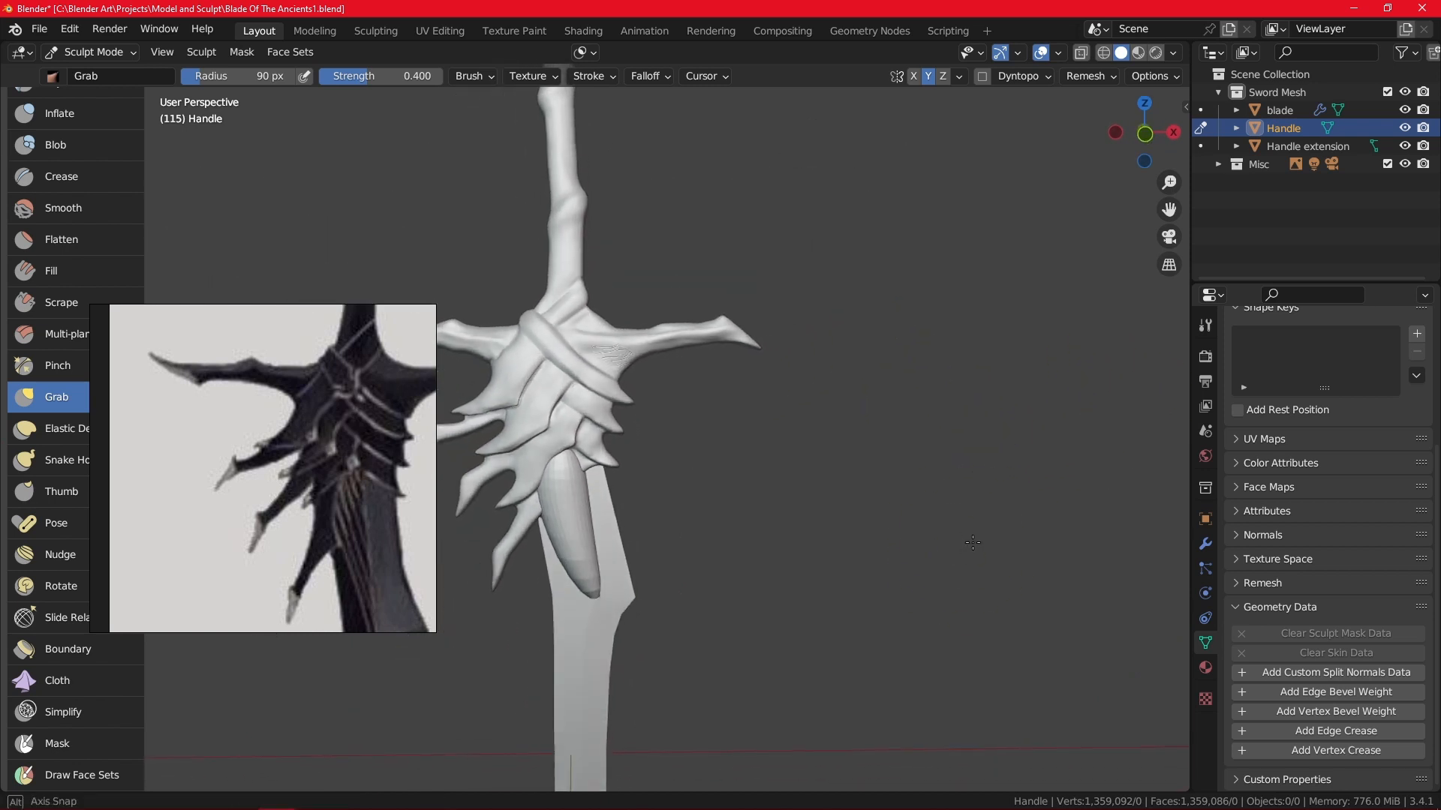
pyautogui.moveTo(949, 511)
pyautogui.keyDown('alt'); pyautogui.mouseDown()
pyautogui.moveTo(758, 560)
pyautogui.moveTo(795, 410)
pyautogui.moveTo(764, 462)
pyautogui.moveTo(724, 484)
pyautogui.moveTo(733, 505)
pyautogui.moveTo(704, 557)
pyautogui.mouseUp(); pyautogui.keyUp('alt')
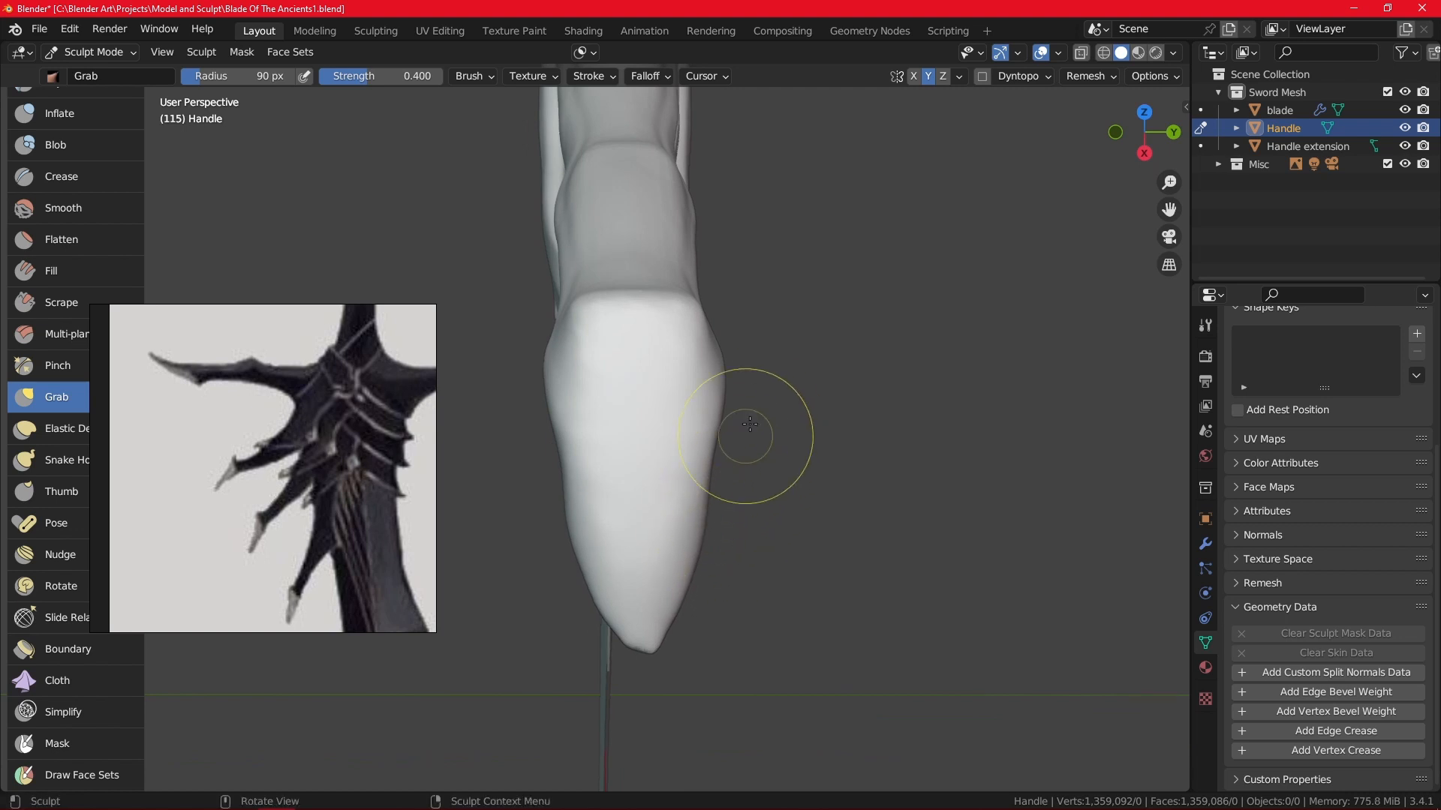
pyautogui.moveTo(753, 433); pyautogui.dragTo(746, 480, button='middle')
pyautogui.keyDown('shift'); pyautogui.moveTo(643, 764); pyautogui.dragTo(674, 605, button='middle'); pyautogui.keyUp('shift')
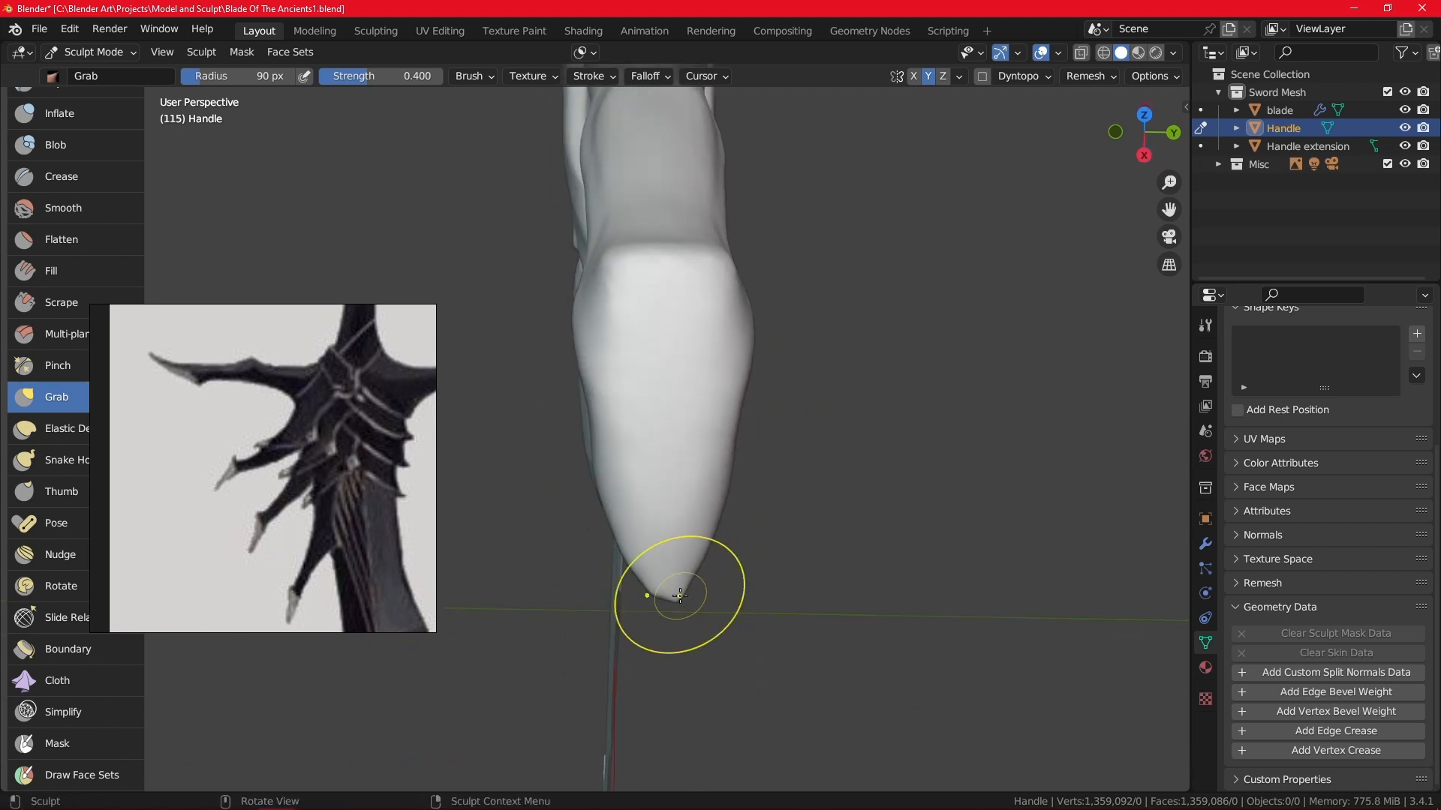
pyautogui.keyDown('shift'); pyautogui.moveTo(678, 599); pyautogui.dragTo(670, 597); pyautogui.keyUp('shift')
# Symmetrize the handle mesh in the -Y to +Y direction.
pyautogui.moveTo(753, 575); pyautogui.dragTo(744, 501, button='middle')
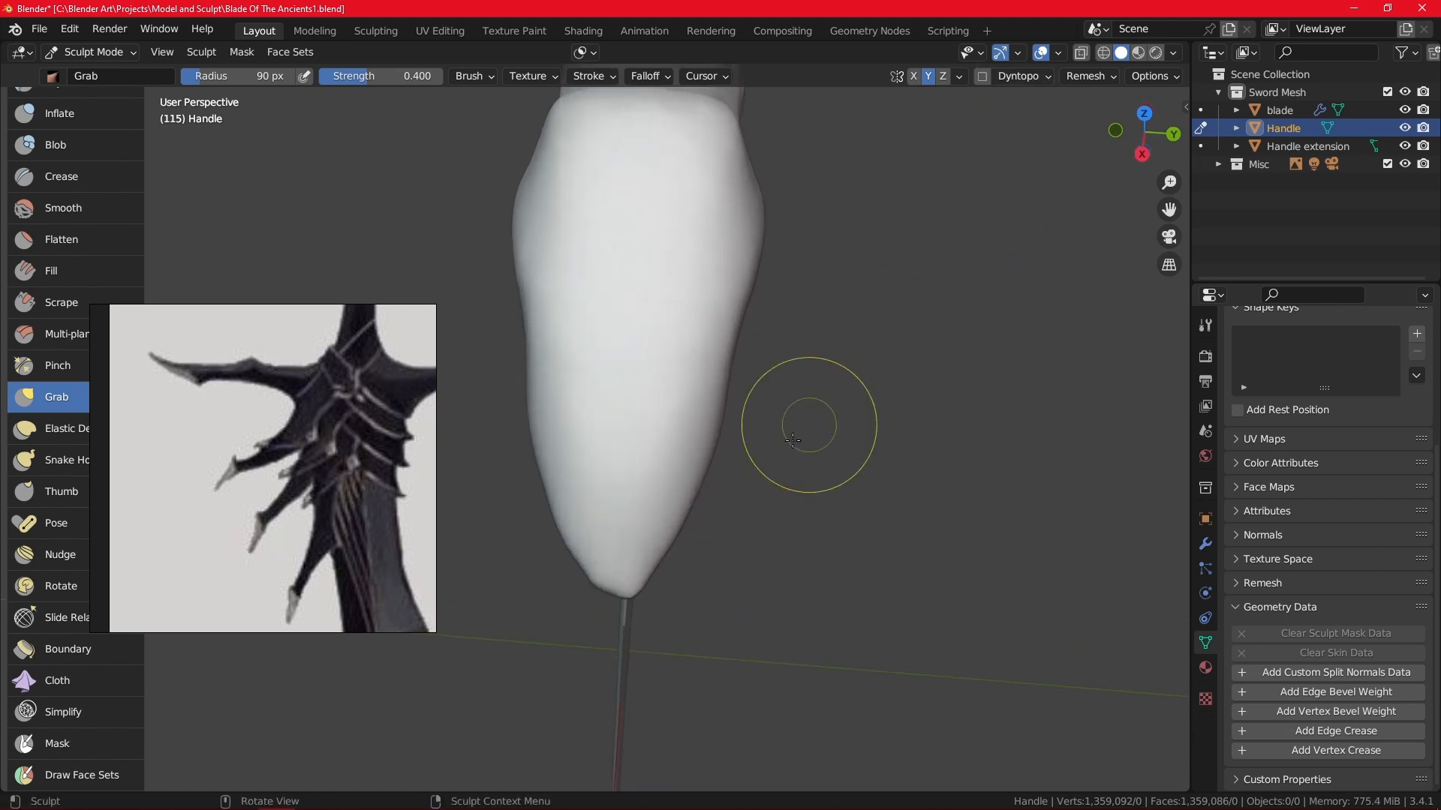
pyautogui.click(1080, 76)
pyautogui.click(959, 77)
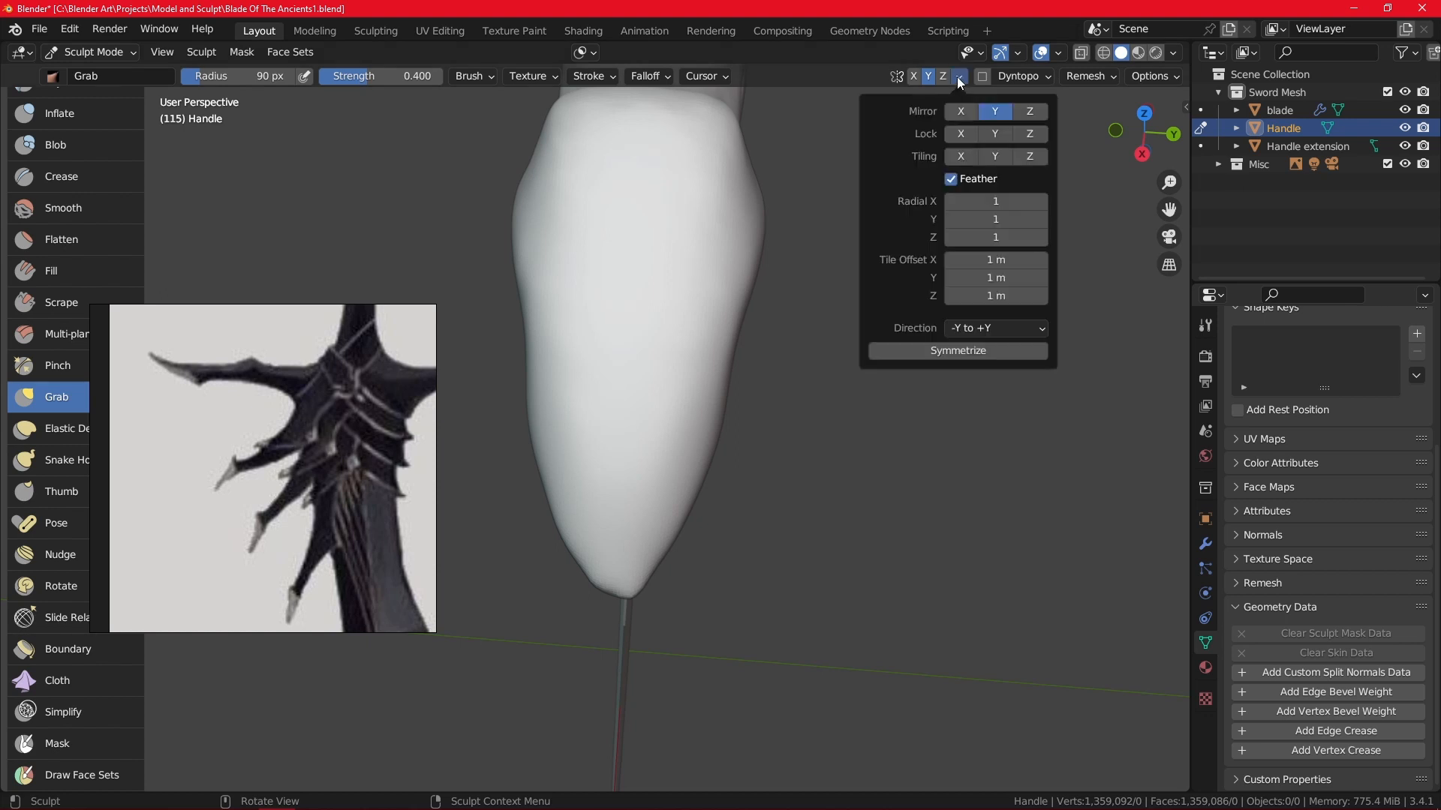
pyautogui.click(984, 351)
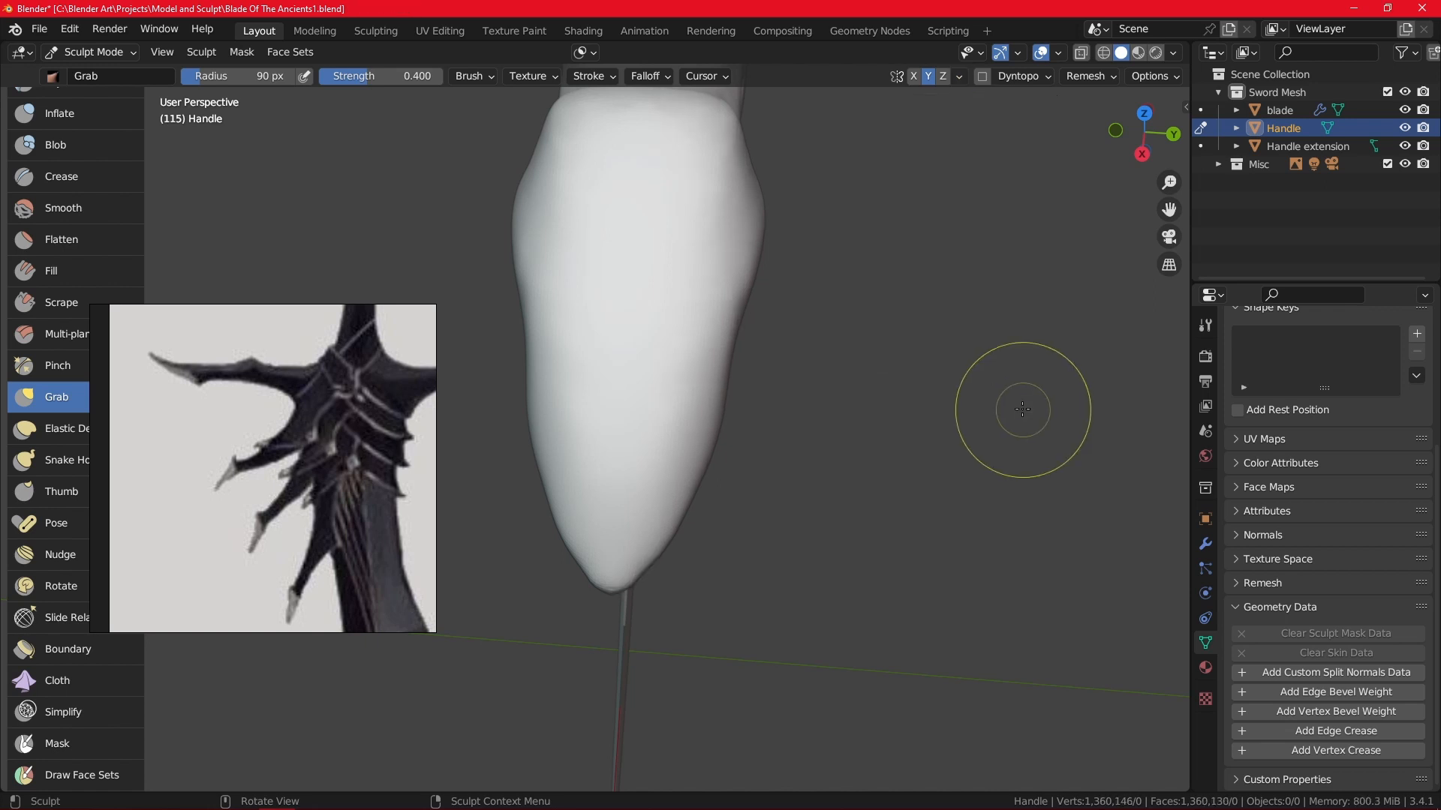
# Adjust the side contour of the symmetrized crossguard tip using the Grab brush at 90 px.
pyautogui.moveTo(935, 210)
pyautogui.keyDown('ctrl'); pyautogui.keyDown('alt'); pyautogui.mouseDown()
pyautogui.moveTo(836, 419)
pyautogui.moveTo(658, 480)
pyautogui.mouseUp(); pyautogui.keyUp('alt'); pyautogui.keyUp('ctrl')
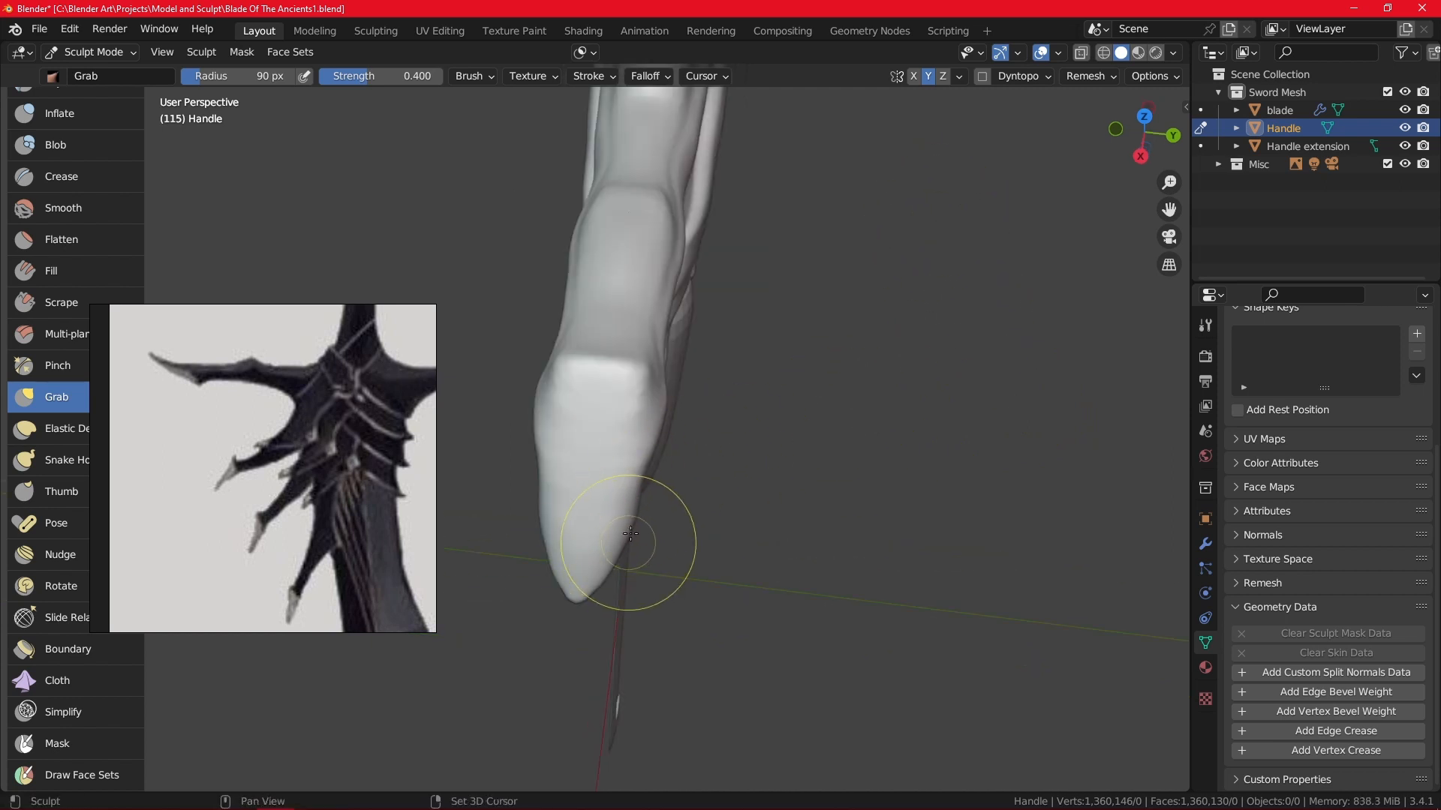
pyautogui.moveTo(630, 534); pyautogui.dragTo(612, 566)
pyautogui.moveTo(640, 507); pyautogui.dragTo(634, 512)
# Examine the pommel spikes, grip, crossguard and overlapping scales from the front and at an angle.
pyautogui.moveTo(702, 509)
pyautogui.mouseDown(button='middle')
pyautogui.moveTo(826, 434)
pyautogui.moveTo(1203, 352)
pyautogui.mouseUp(button='middle')
pyautogui.keyDown('alt'); pyautogui.moveTo(1203, 352); pyautogui.dragTo(1171, 350); pyautogui.keyUp('alt')
pyautogui.keyDown('ctrl'); pyautogui.keyDown('alt'); pyautogui.moveTo(1052, 312); pyautogui.dragTo(894, 379); pyautogui.keyUp('alt'); pyautogui.keyUp('ctrl')
pyautogui.moveTo(895, 379)
pyautogui.keyDown('ctrl'); pyautogui.keyDown('alt'); pyautogui.mouseDown()
pyautogui.moveTo(851, 406)
pyautogui.moveTo(1025, 383)
pyautogui.moveTo(1039, 406)
pyautogui.moveTo(879, 426)
pyautogui.moveTo(903, 735)
pyautogui.mouseUp(); pyautogui.keyUp('alt'); pyautogui.keyUp('ctrl')
pyautogui.moveTo(874, 361)
pyautogui.keyDown('alt'); pyautogui.keyDown('shift'); pyautogui.mouseDown()
pyautogui.moveTo(856, 528)
pyautogui.moveTo(899, 750)
pyautogui.mouseUp(); pyautogui.keyUp('shift'); pyautogui.keyUp('alt')
pyautogui.keyDown('alt'); pyautogui.keyDown('shift'); pyautogui.moveTo(860, 512); pyautogui.dragTo(854, 758); pyautogui.keyUp('shift'); pyautogui.keyUp('alt')
pyautogui.keyDown('alt'); pyautogui.moveTo(857, 652); pyautogui.dragTo(827, 611); pyautogui.keyUp('alt')
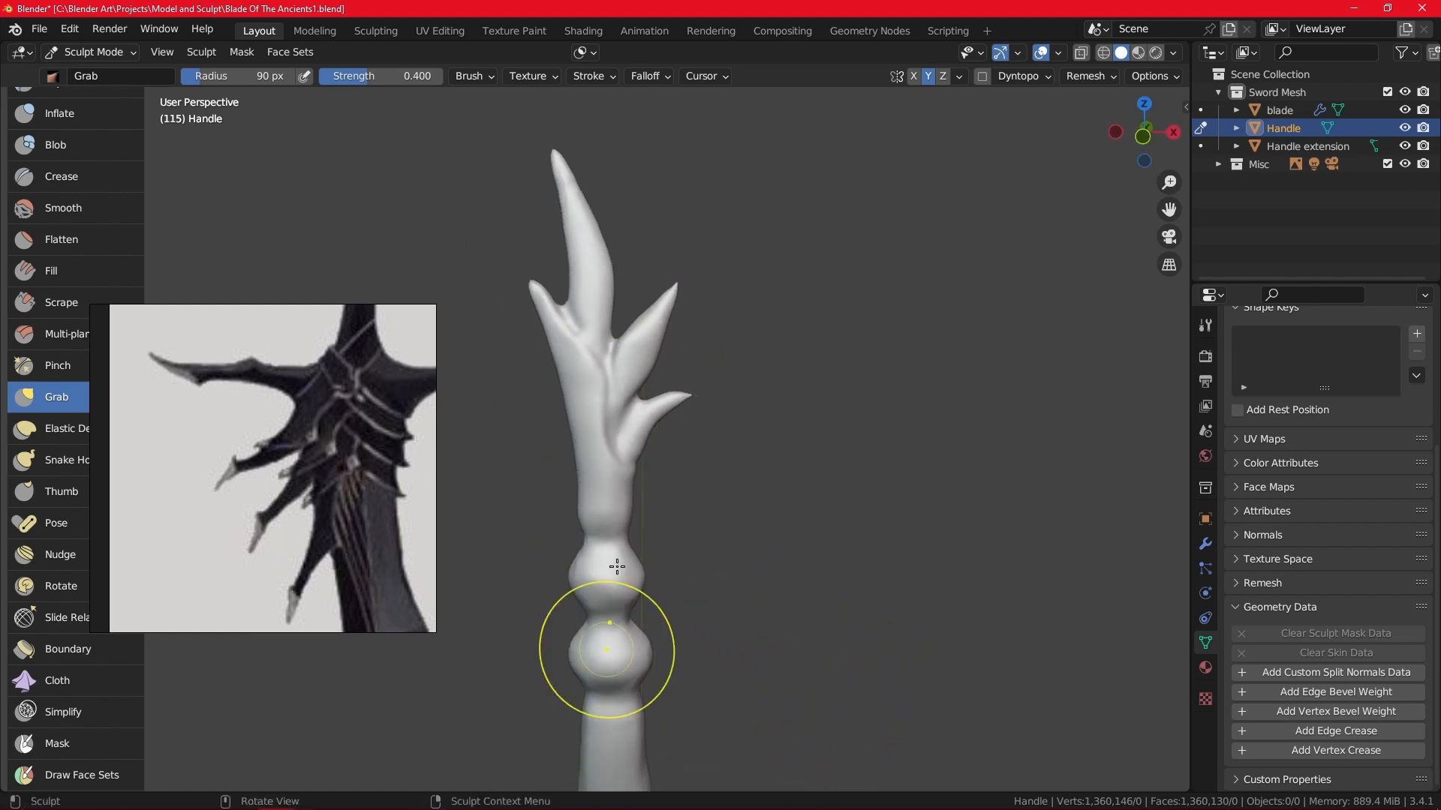
pyautogui.keyDown('alt'); pyautogui.keyDown('shift'); pyautogui.moveTo(789, 531); pyautogui.dragTo(825, 278); pyautogui.keyUp('shift'); pyautogui.keyUp('alt')
pyautogui.scroll(-5, 825, 300)
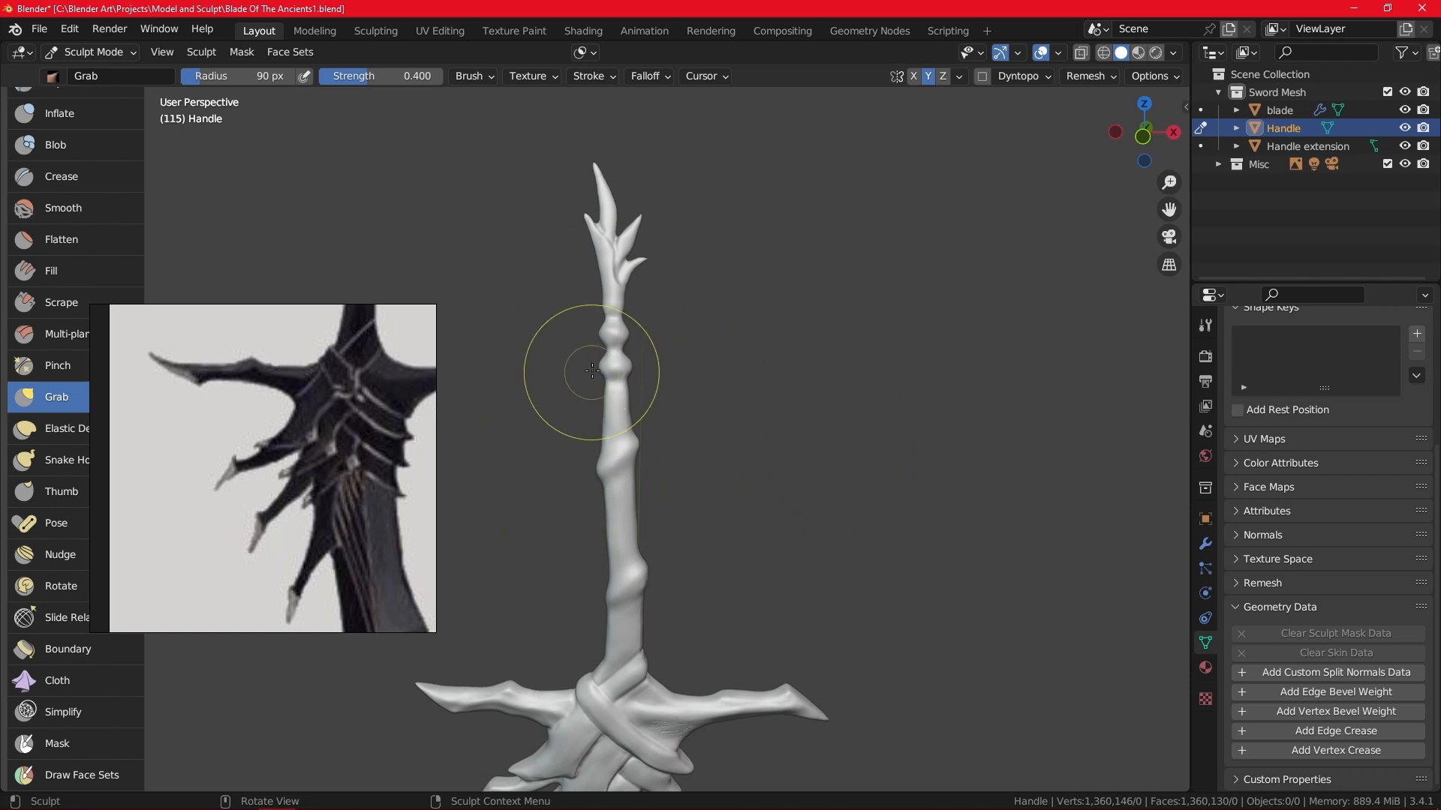
pyautogui.keyDown('shift'); pyautogui.moveTo(746, 581); pyautogui.dragTo(769, 188, button='middle'); pyautogui.keyUp('shift')
pyautogui.scroll(4, 731, 545)
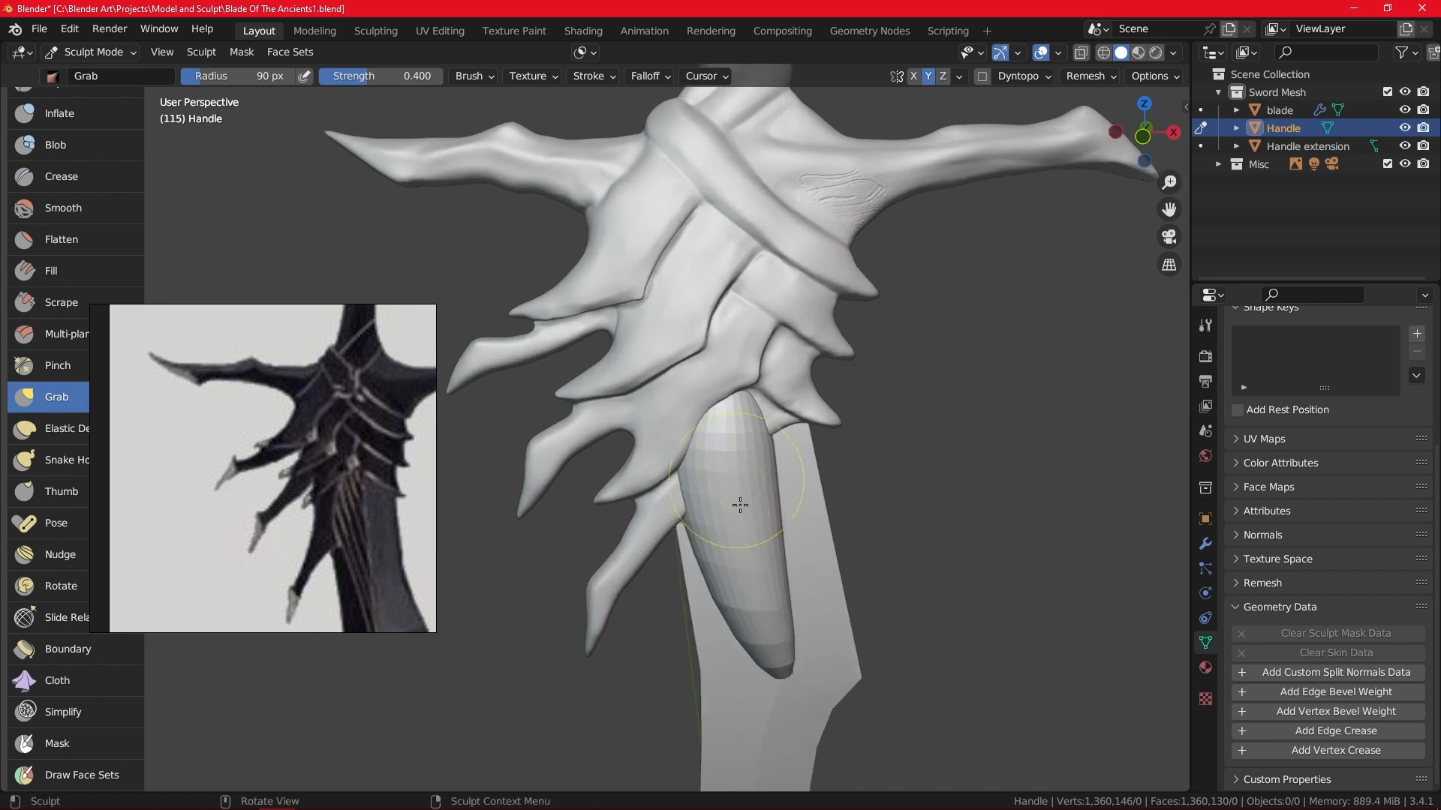
pyautogui.keyDown('alt'); pyautogui.moveTo(826, 615); pyautogui.dragTo(754, 530); pyautogui.keyUp('alt')
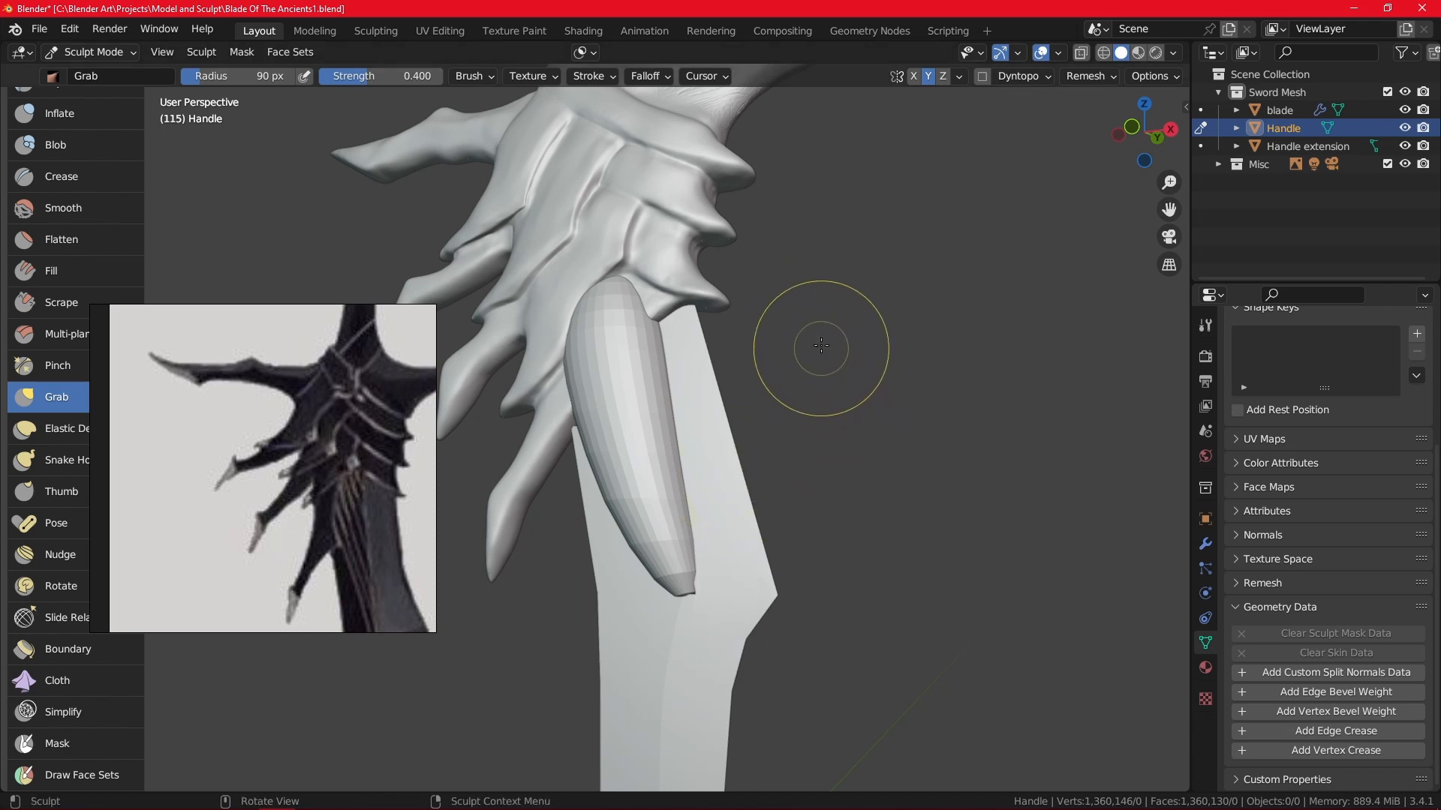
pyautogui.keyDown('alt'); pyautogui.moveTo(844, 352); pyautogui.dragTo(889, 368); pyautogui.keyUp('alt')
# Carve a crease along the underside of the grip's diagonal bulge using the Crease brush set to Subtract, 50 px and 0.322 strength.
pyautogui.keyDown('alt'); pyautogui.keyDown('shift'); pyautogui.moveTo(895, 307); pyautogui.dragTo(1010, 728); pyautogui.keyUp('shift'); pyautogui.keyUp('alt')
pyautogui.keyDown('alt'); pyautogui.keyDown('shift'); pyautogui.moveTo(935, 351); pyautogui.dragTo(853, 533); pyautogui.keyUp('shift'); pyautogui.keyUp('alt')
pyautogui.keyDown('ctrl'); pyautogui.keyDown('alt'); pyautogui.moveTo(705, 623); pyautogui.dragTo(679, 496); pyautogui.keyUp('alt'); pyautogui.keyUp('ctrl')
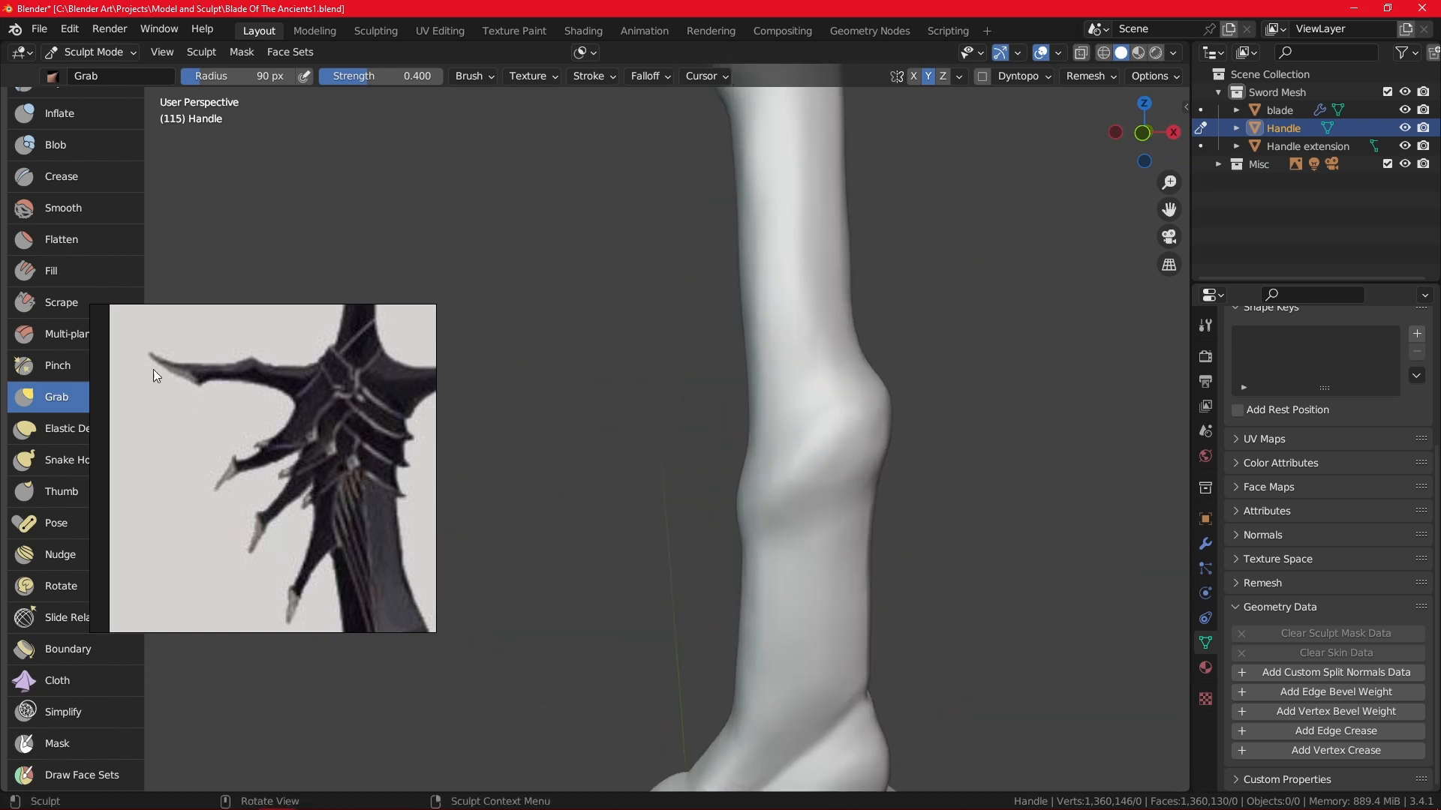
pyautogui.click(68, 167)
pyautogui.keyDown('alt'); pyautogui.keyDown('shift'); pyautogui.moveTo(947, 495); pyautogui.dragTo(793, 280); pyautogui.keyUp('shift'); pyautogui.keyUp('alt')
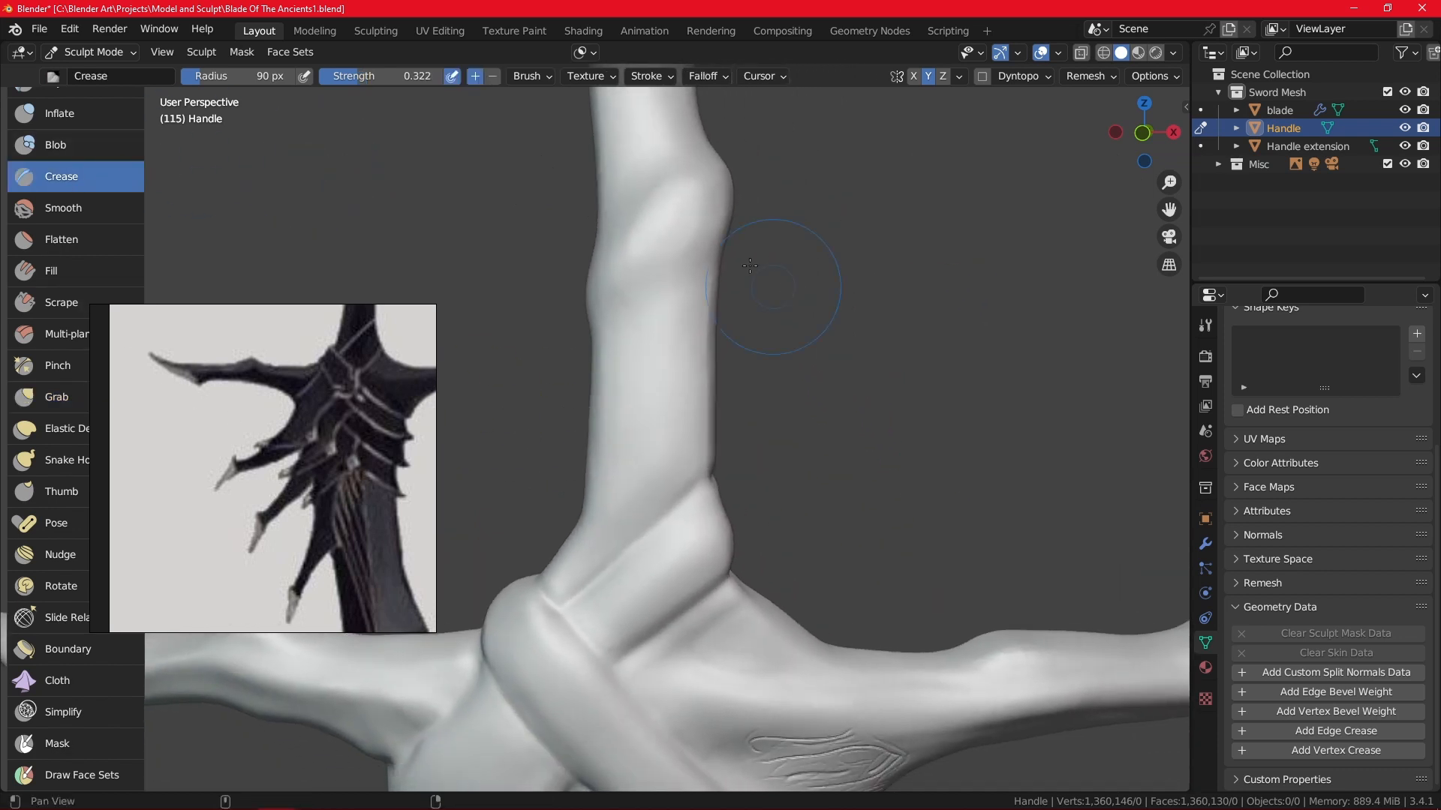
pyautogui.click(493, 76)
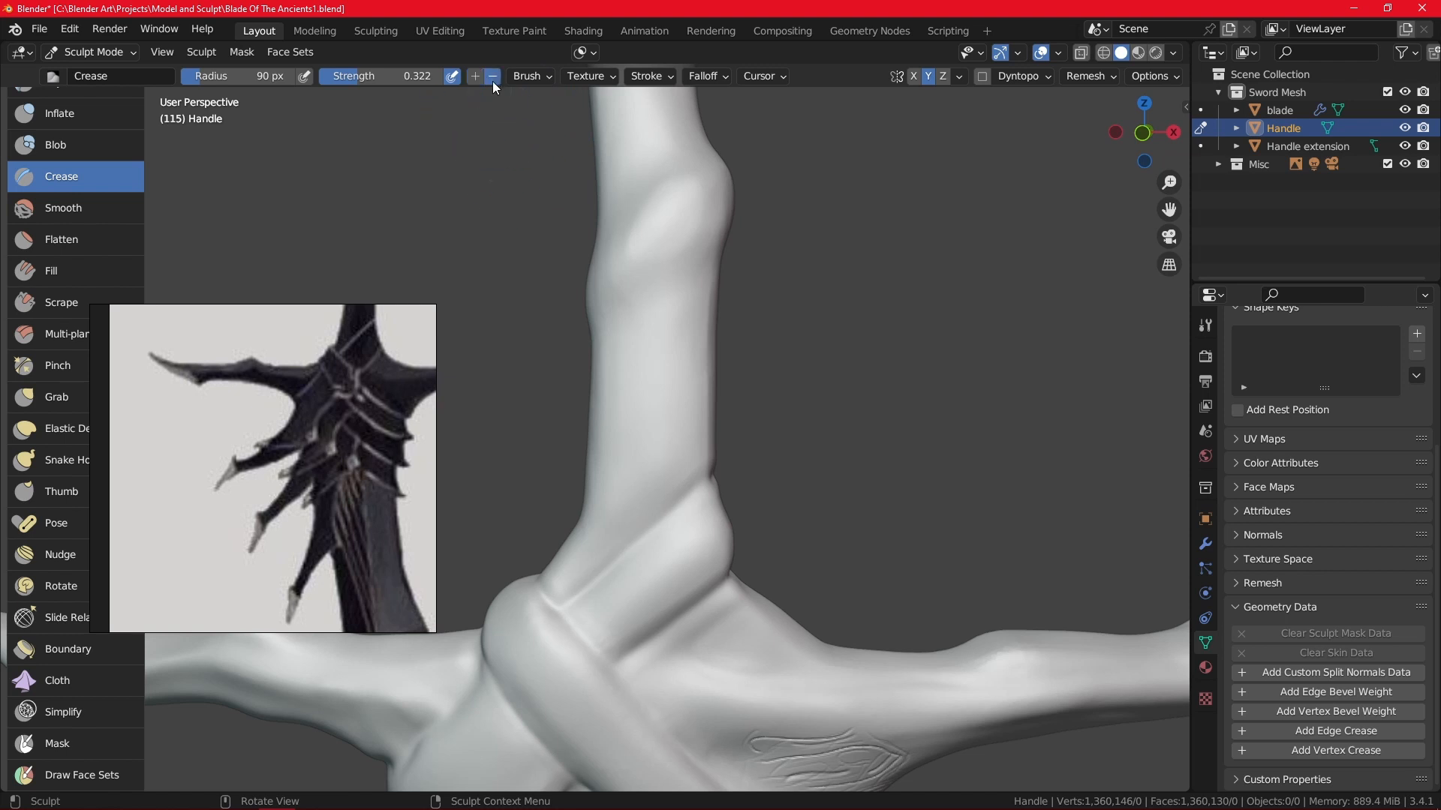
pyautogui.press('f')
pyautogui.click(652, 321)
pyautogui.keyDown('ctrl'); pyautogui.keyDown('alt'); pyautogui.moveTo(701, 299); pyautogui.dragTo(555, 583); pyautogui.keyUp('alt'); pyautogui.keyUp('ctrl')
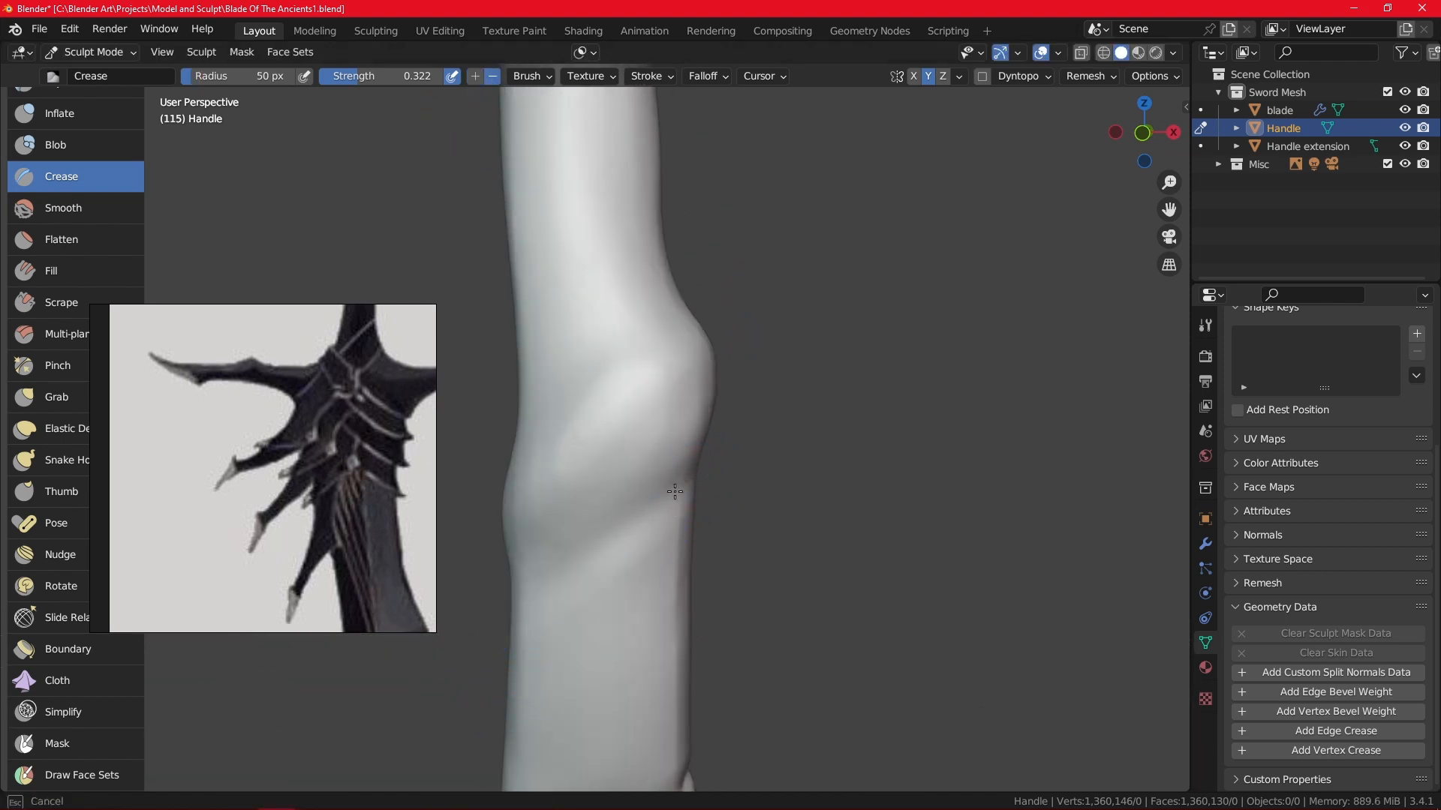
pyautogui.moveTo(674, 493); pyautogui.dragTo(910, 499, button='middle')
pyautogui.moveTo(1024, 504); pyautogui.dragTo(1033, 508)
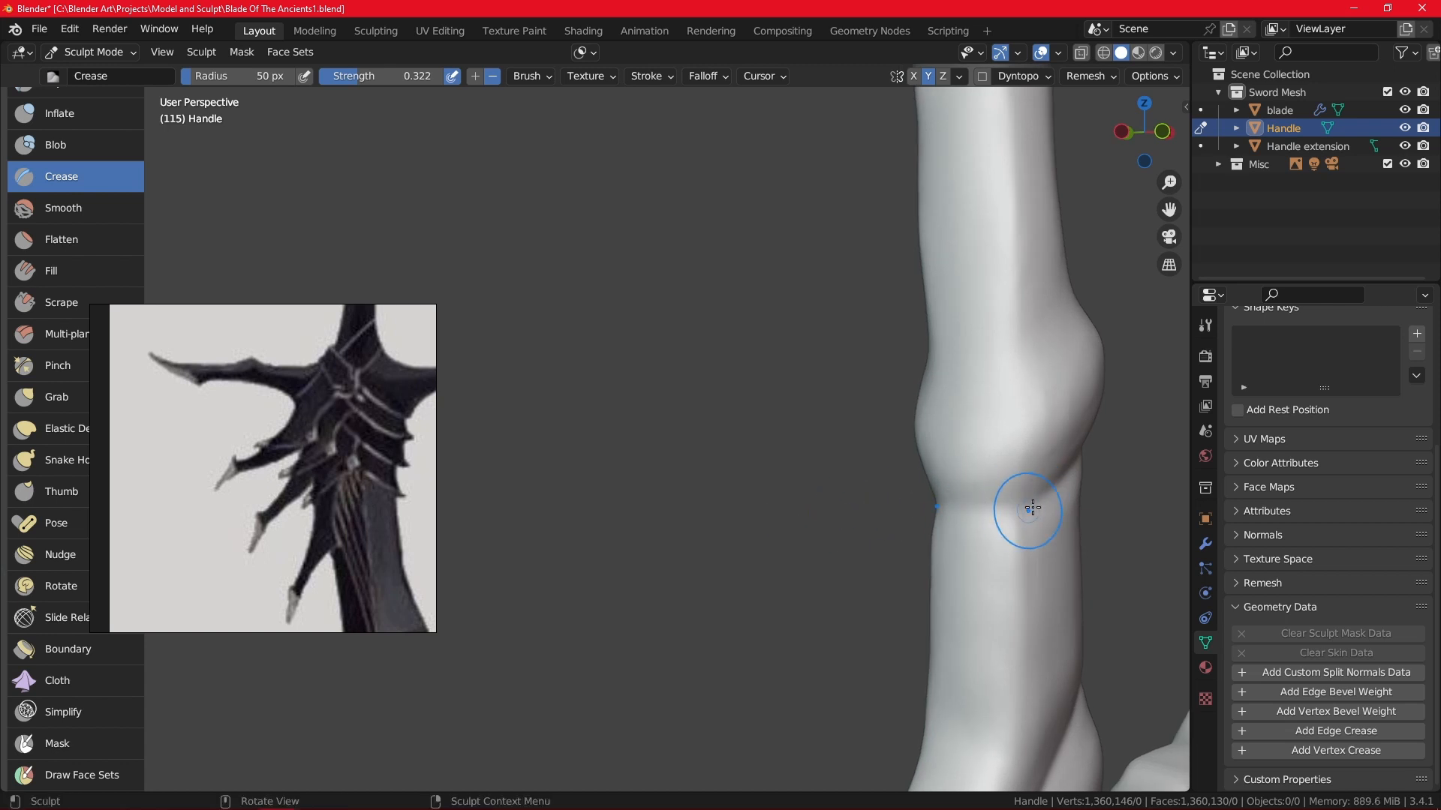
pyautogui.moveTo(1089, 457)
pyautogui.mouseDown(button='middle')
pyautogui.moveTo(751, 480)
pyautogui.moveTo(814, 498)
pyautogui.moveTo(750, 503)
pyautogui.moveTo(781, 512)
pyautogui.moveTo(825, 499)
pyautogui.mouseUp(button='middle')
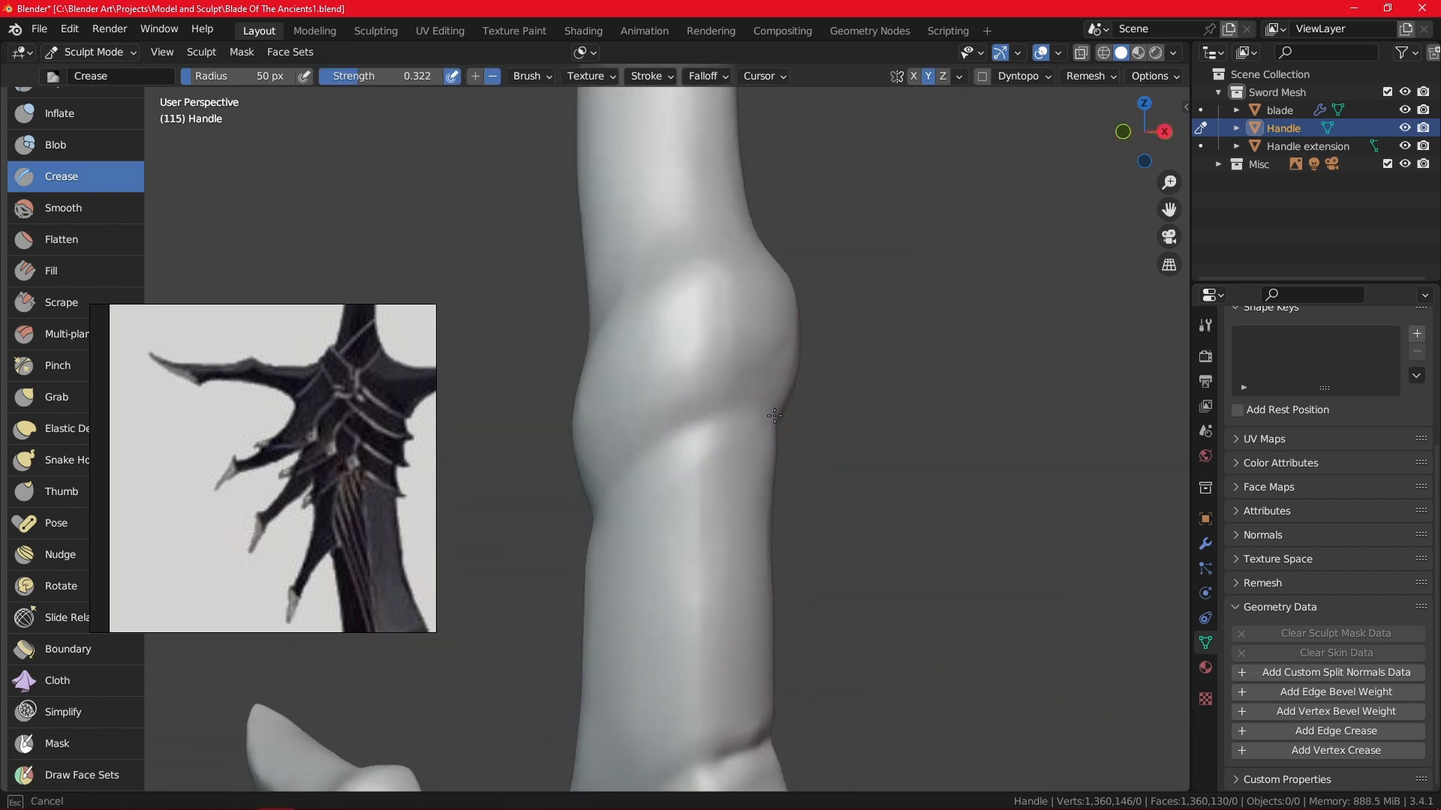
pyautogui.moveTo(774, 416)
pyautogui.mouseDown(button='middle')
pyautogui.moveTo(1036, 377)
pyautogui.moveTo(1043, 485)
pyautogui.moveTo(1001, 418)
pyautogui.moveTo(1110, 277)
pyautogui.mouseUp(button='middle')
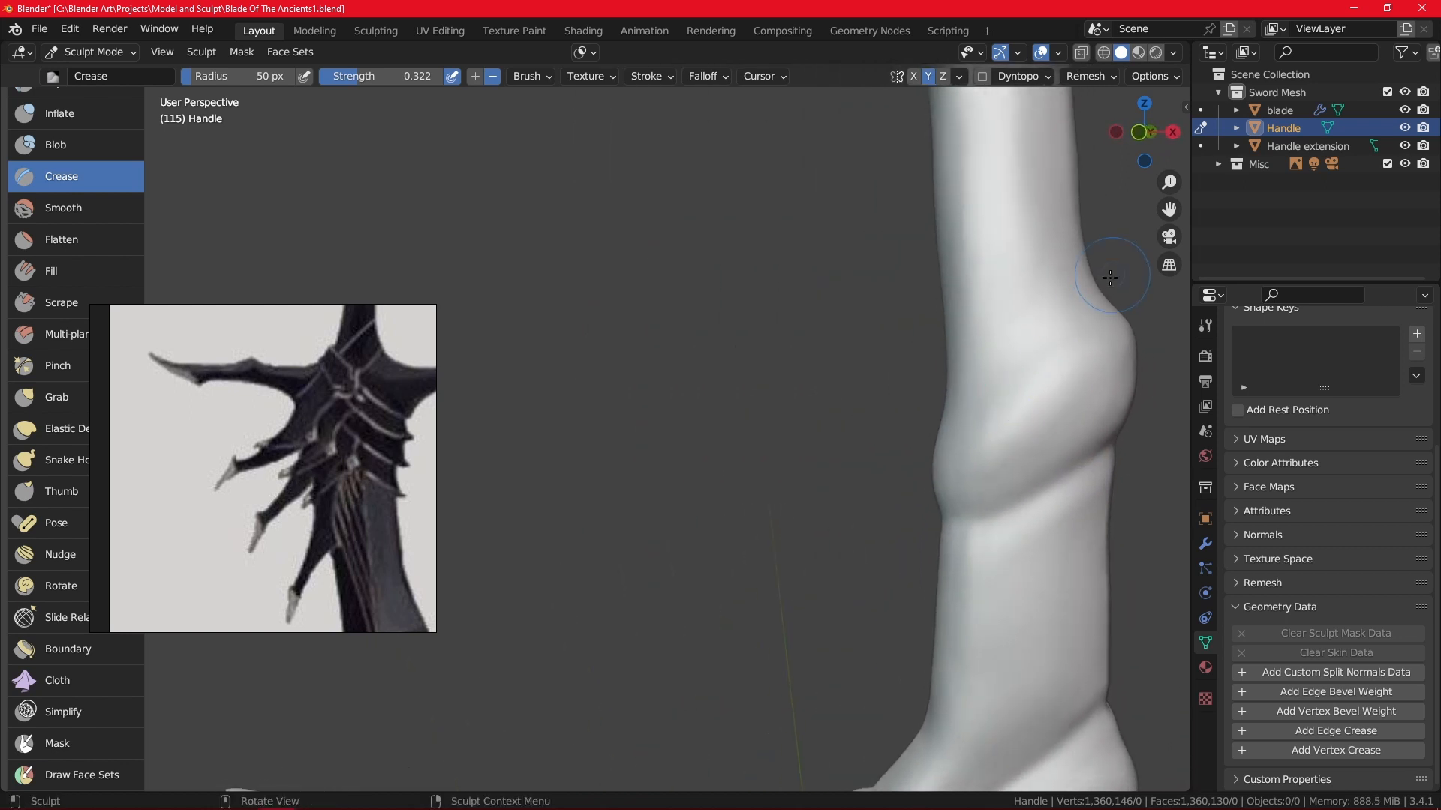
# Carve a crease along the upper edge of the grip's lower diagonal bulge, continuing around its side, with the 50 px Crease brush.
pyautogui.moveTo(1069, 311); pyautogui.dragTo(997, 373)
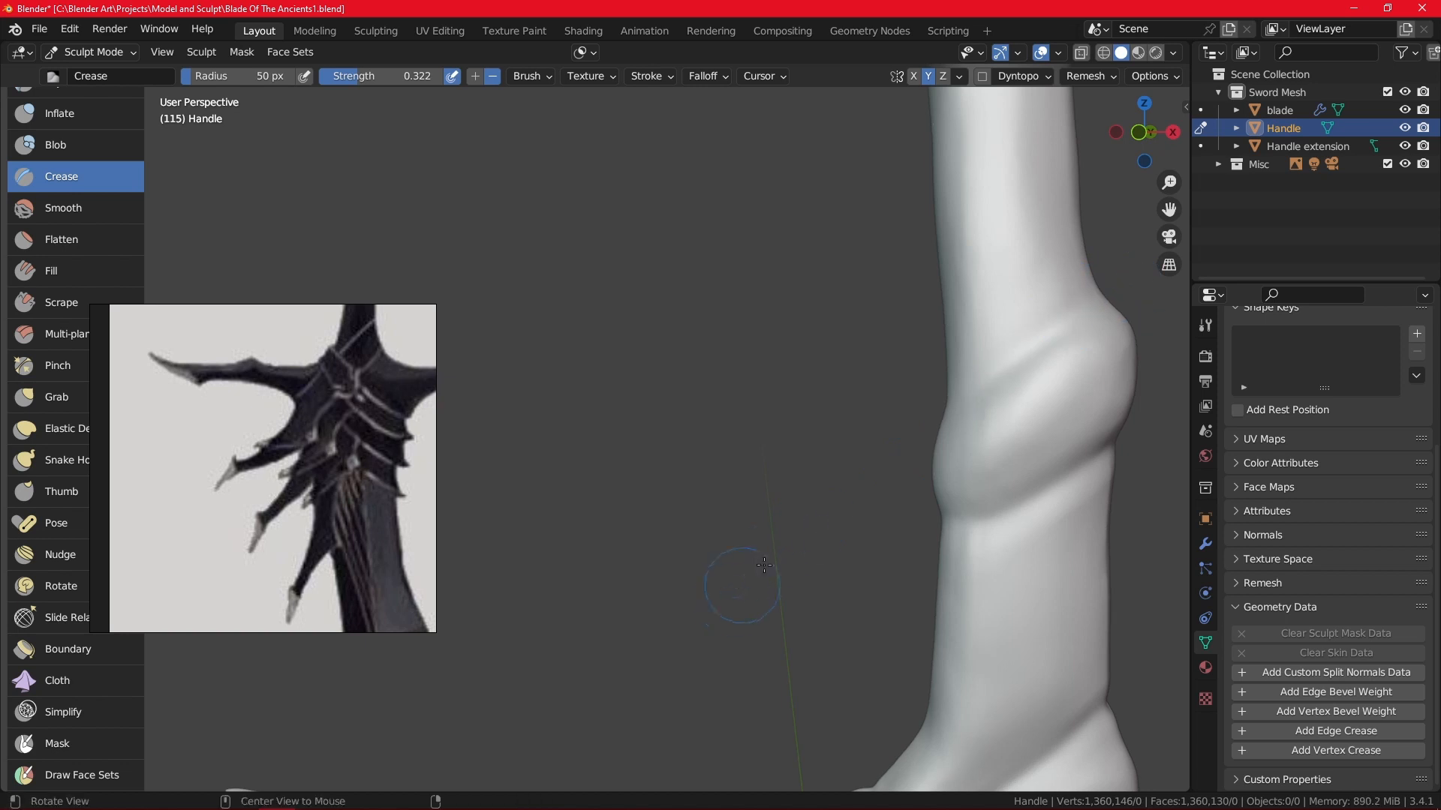
pyautogui.moveTo(807, 539)
pyautogui.keyDown('alt'); pyautogui.mouseDown()
pyautogui.moveTo(758, 560)
pyautogui.moveTo(887, 452)
pyautogui.mouseUp(); pyautogui.keyUp('alt')
pyautogui.moveTo(630, 702); pyautogui.dragTo(1050, 366, button='middle')
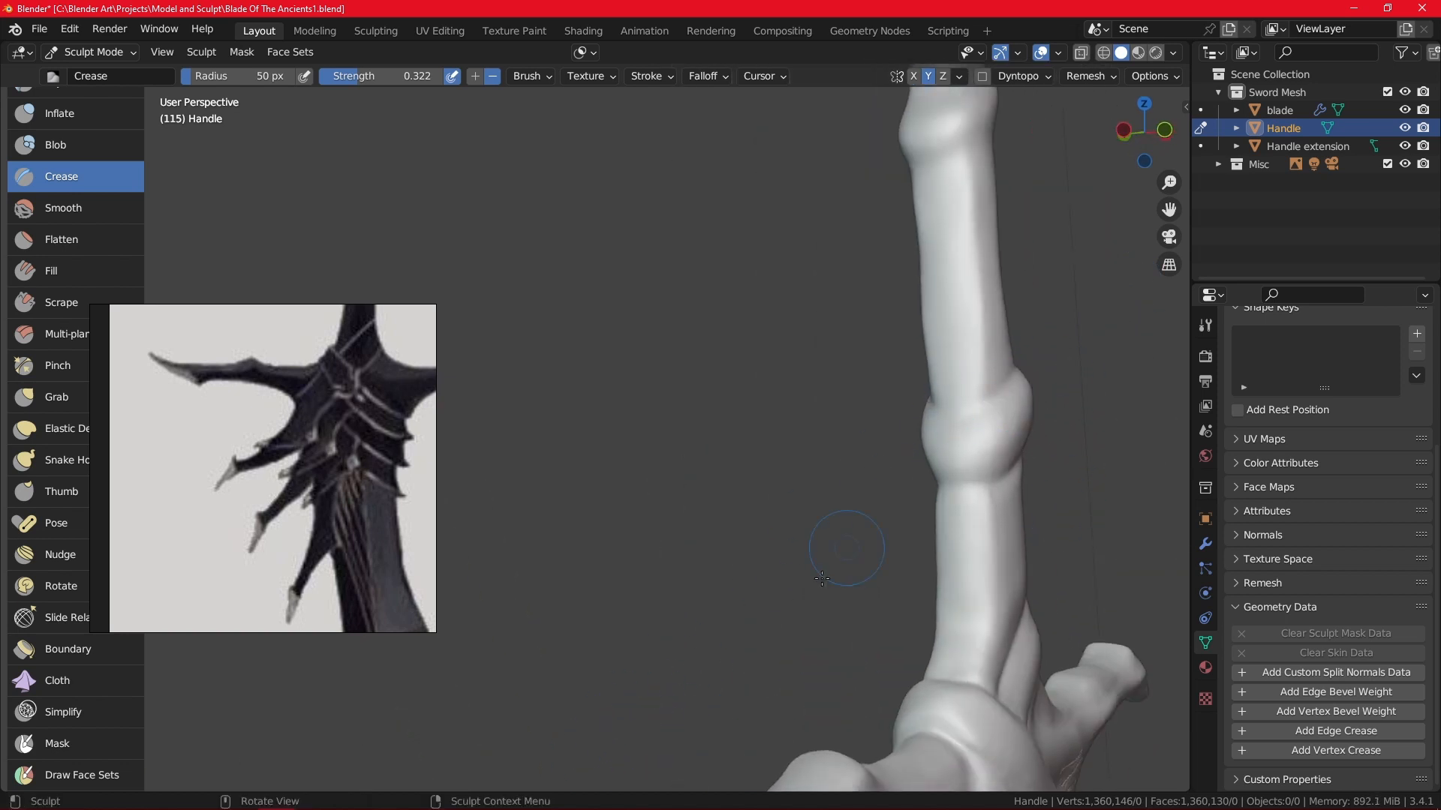
pyautogui.moveTo(930, 449); pyautogui.dragTo(1013, 385)
pyautogui.keyDown('alt'); pyautogui.moveTo(1001, 437); pyautogui.dragTo(920, 441); pyautogui.keyUp('alt')
pyautogui.moveTo(1050, 379)
pyautogui.mouseDown()
pyautogui.moveTo(960, 464)
pyautogui.moveTo(1039, 380)
pyautogui.mouseUp()
# Compare the grip bulges and crossguard proportions with the enlarged reference image.
pyautogui.scroll(-5, 962, 527)
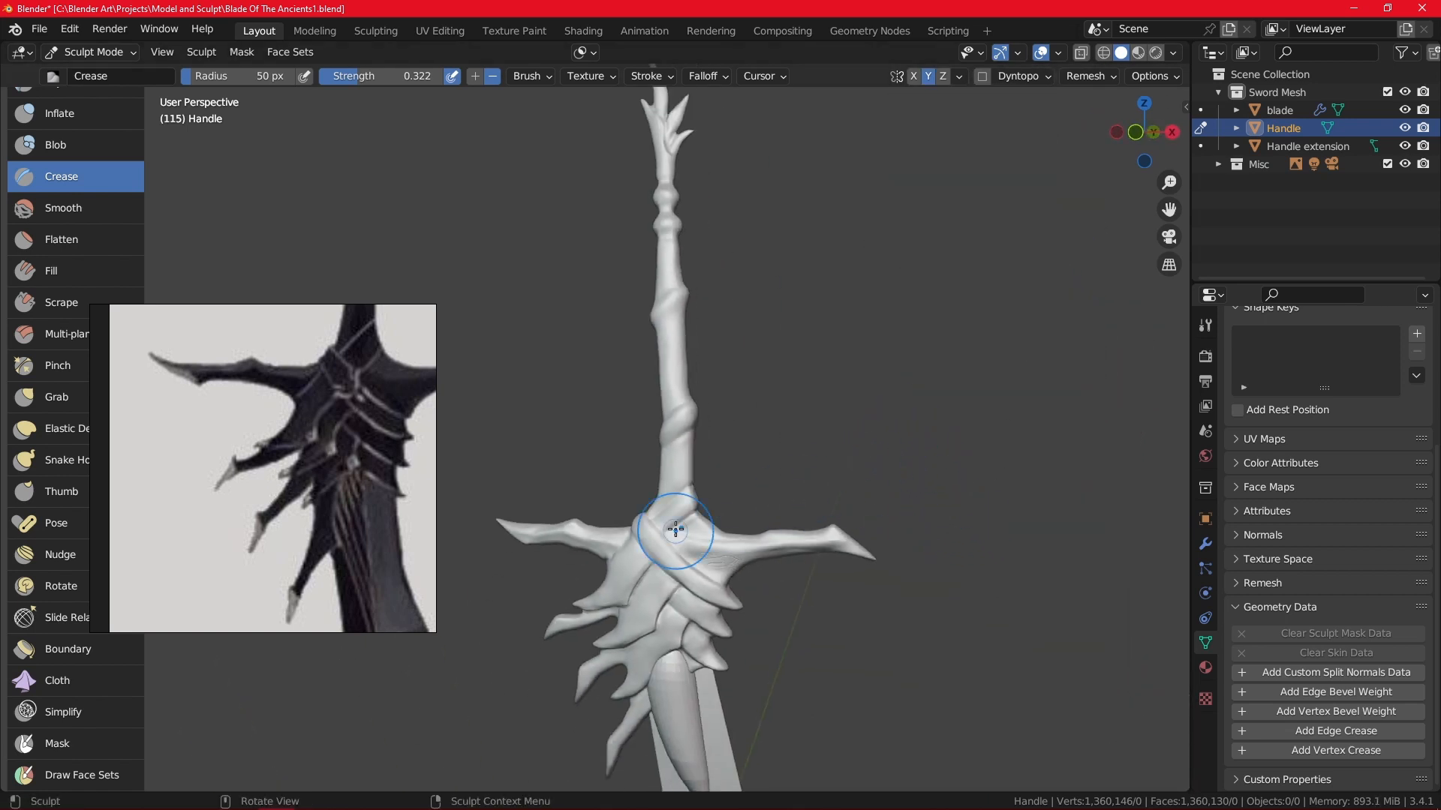
pyautogui.scroll(-3, 314, 481)
pyautogui.scroll(1, 354, 401)
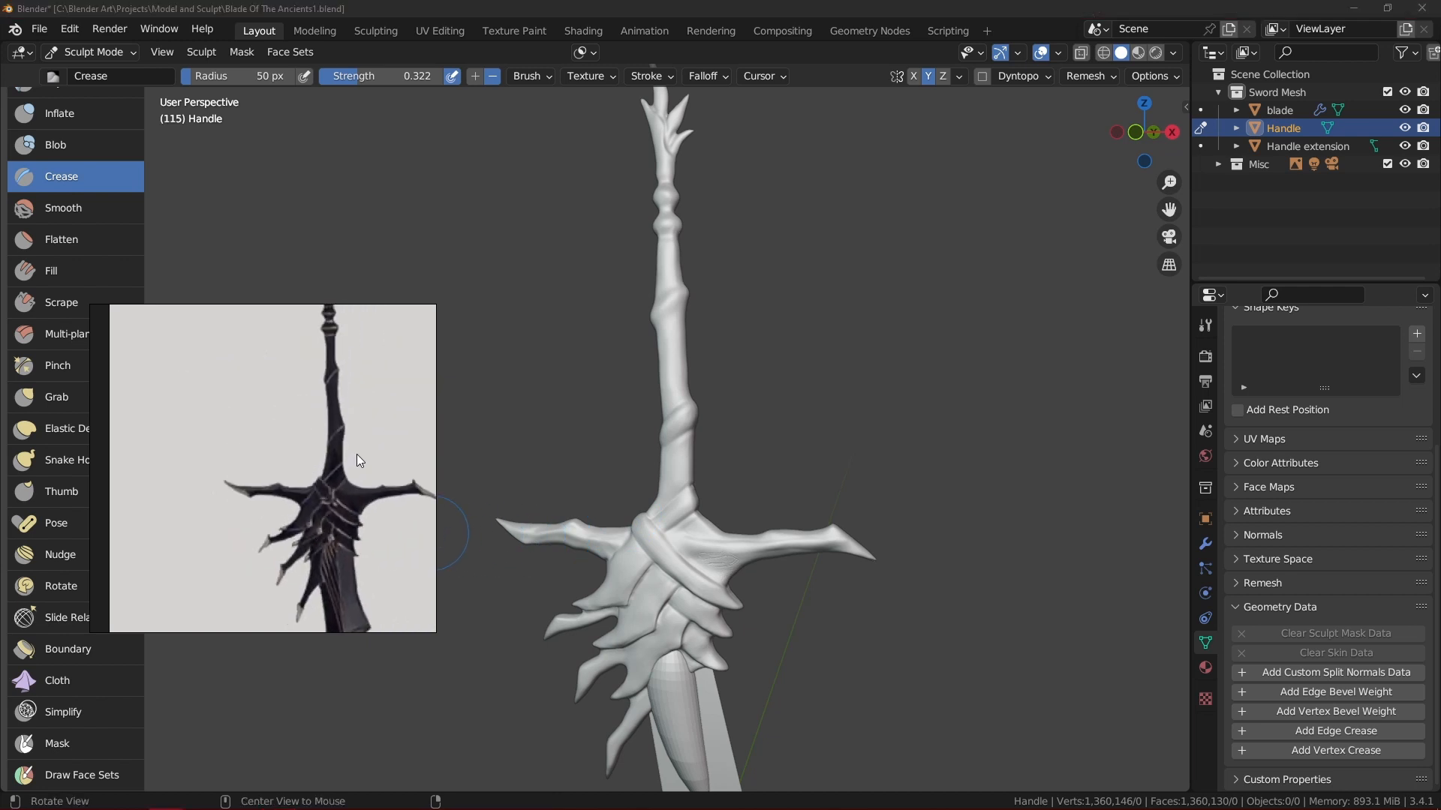
pyautogui.scroll(2, 357, 453)
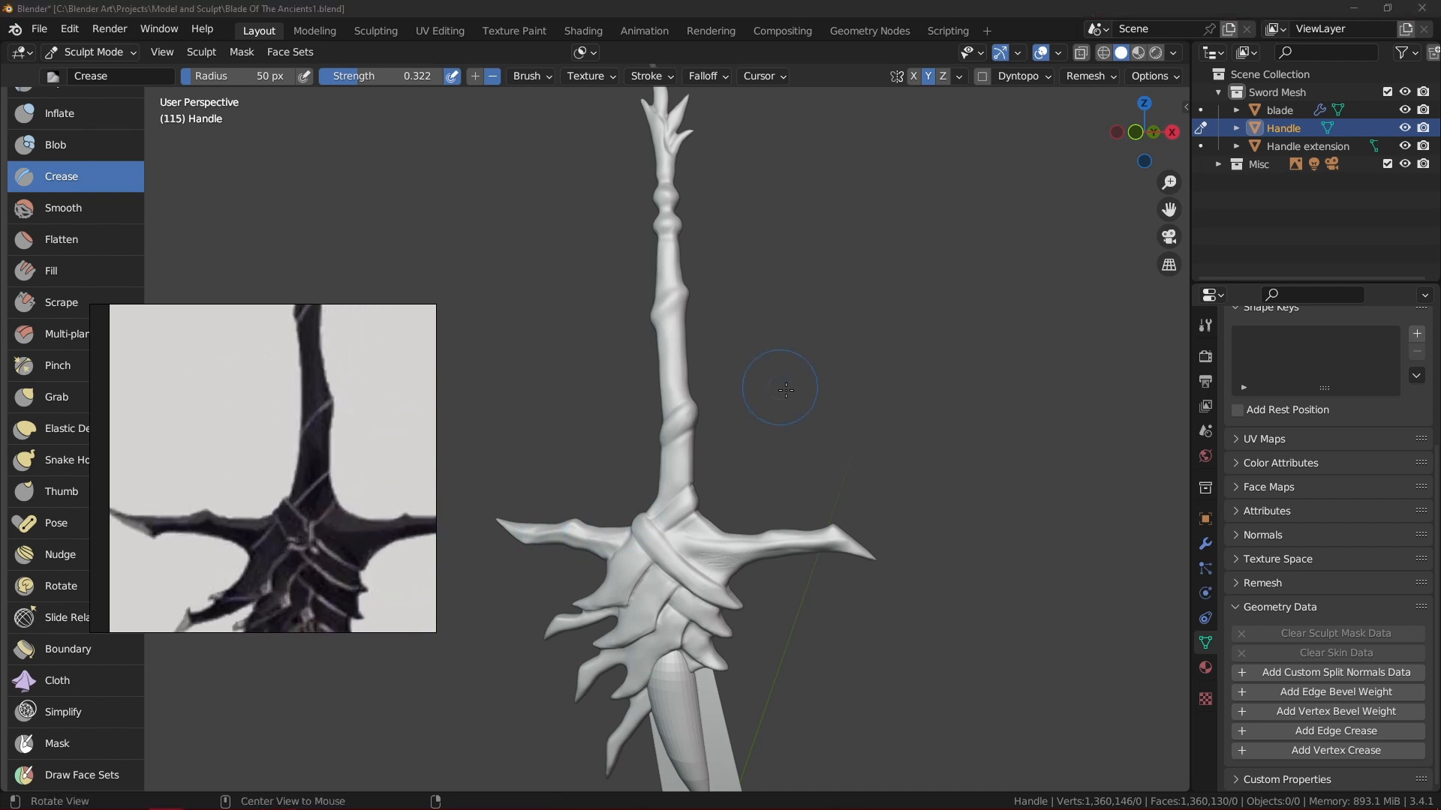
pyautogui.keyDown('alt'); pyautogui.moveTo(783, 433); pyautogui.dragTo(844, 383); pyautogui.keyUp('alt')
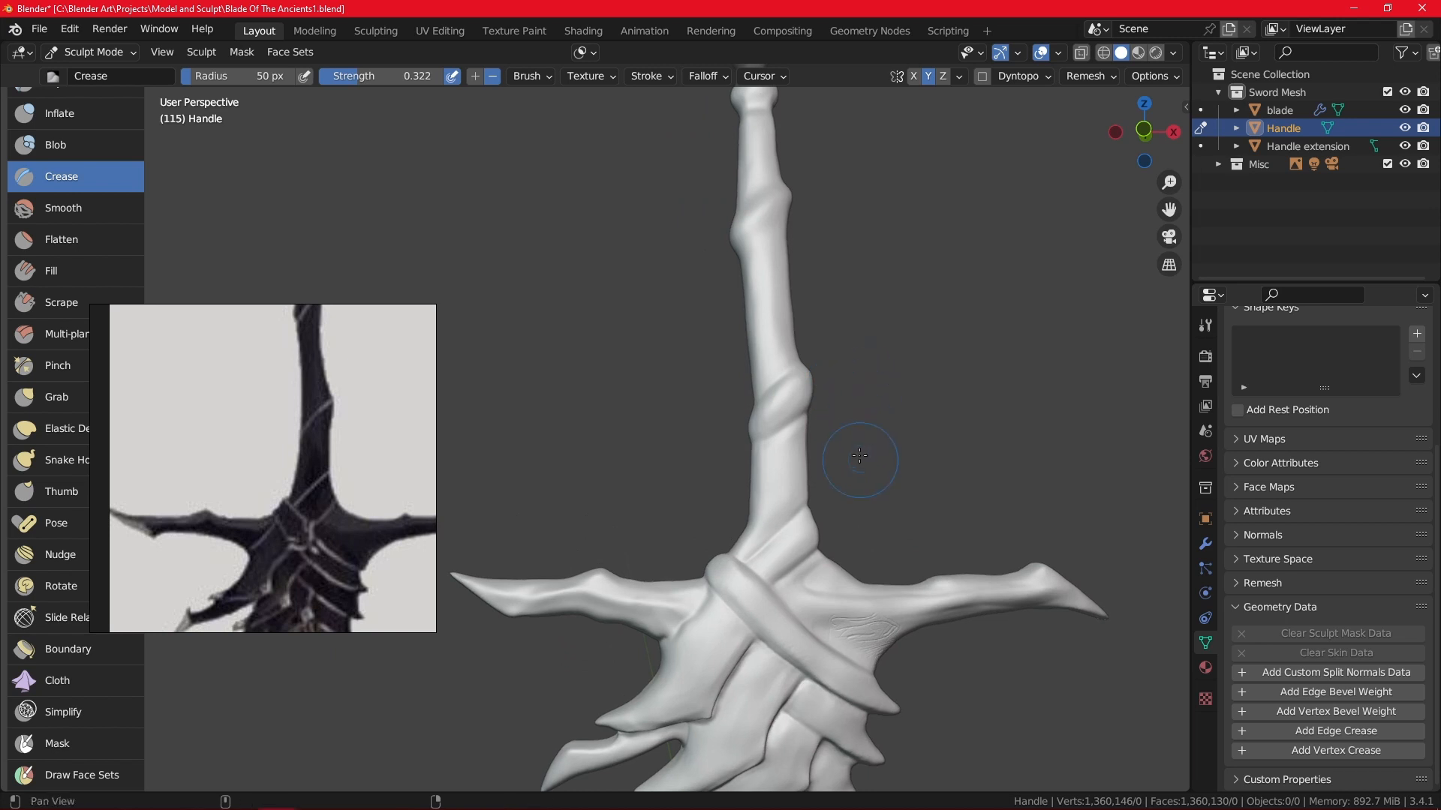
pyautogui.keyDown('alt'); pyautogui.keyDown('shift'); pyautogui.moveTo(859, 455); pyautogui.dragTo(811, 546); pyautogui.keyUp('shift'); pyautogui.keyUp('alt')
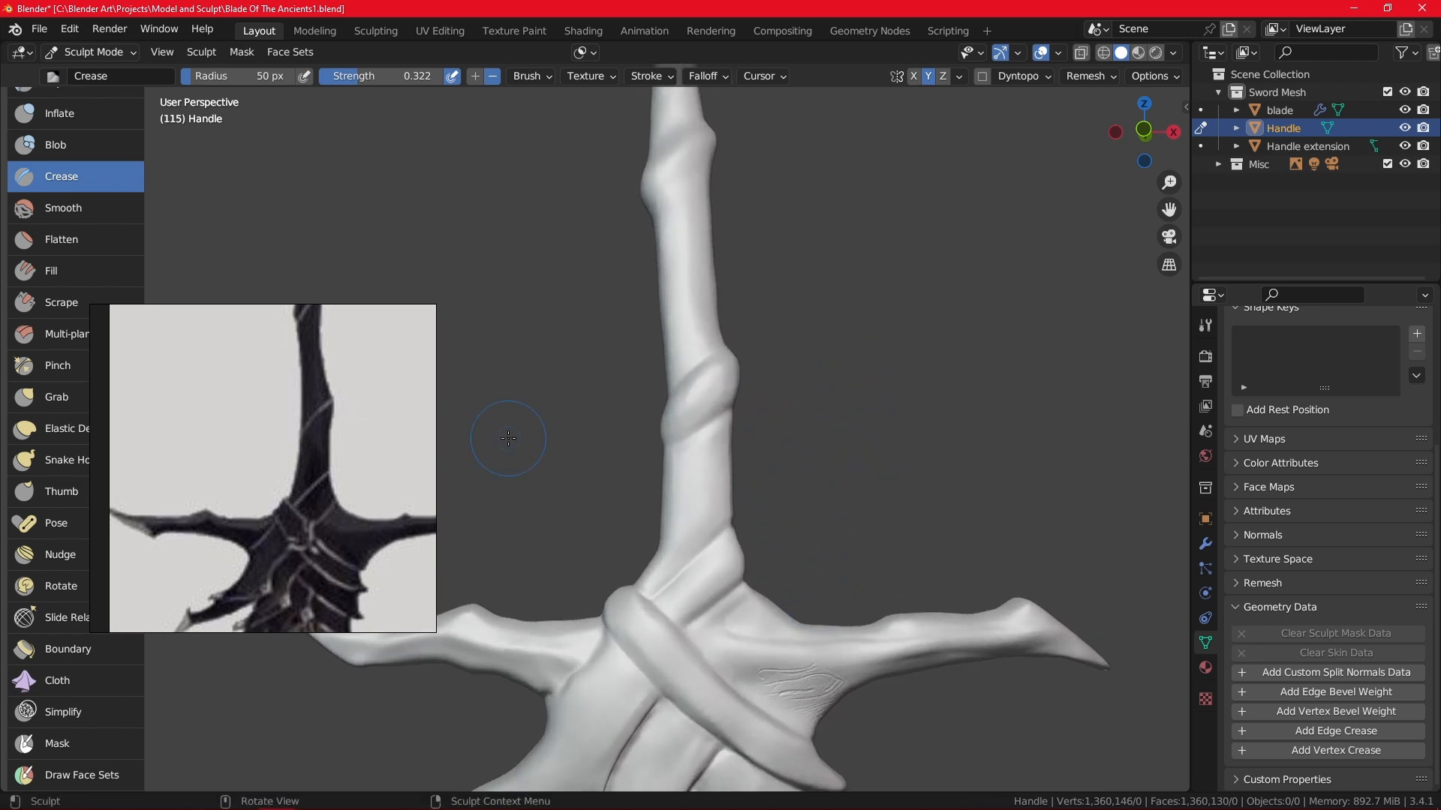
pyautogui.keyDown('alt'); pyautogui.keyDown('shift'); pyautogui.moveTo(817, 221); pyautogui.dragTo(816, 399); pyautogui.keyUp('shift'); pyautogui.keyUp('alt')
pyautogui.keyDown('alt'); pyautogui.keyDown('shift'); pyautogui.moveTo(861, 456); pyautogui.dragTo(841, 440); pyautogui.keyUp('shift'); pyautogui.keyUp('alt')
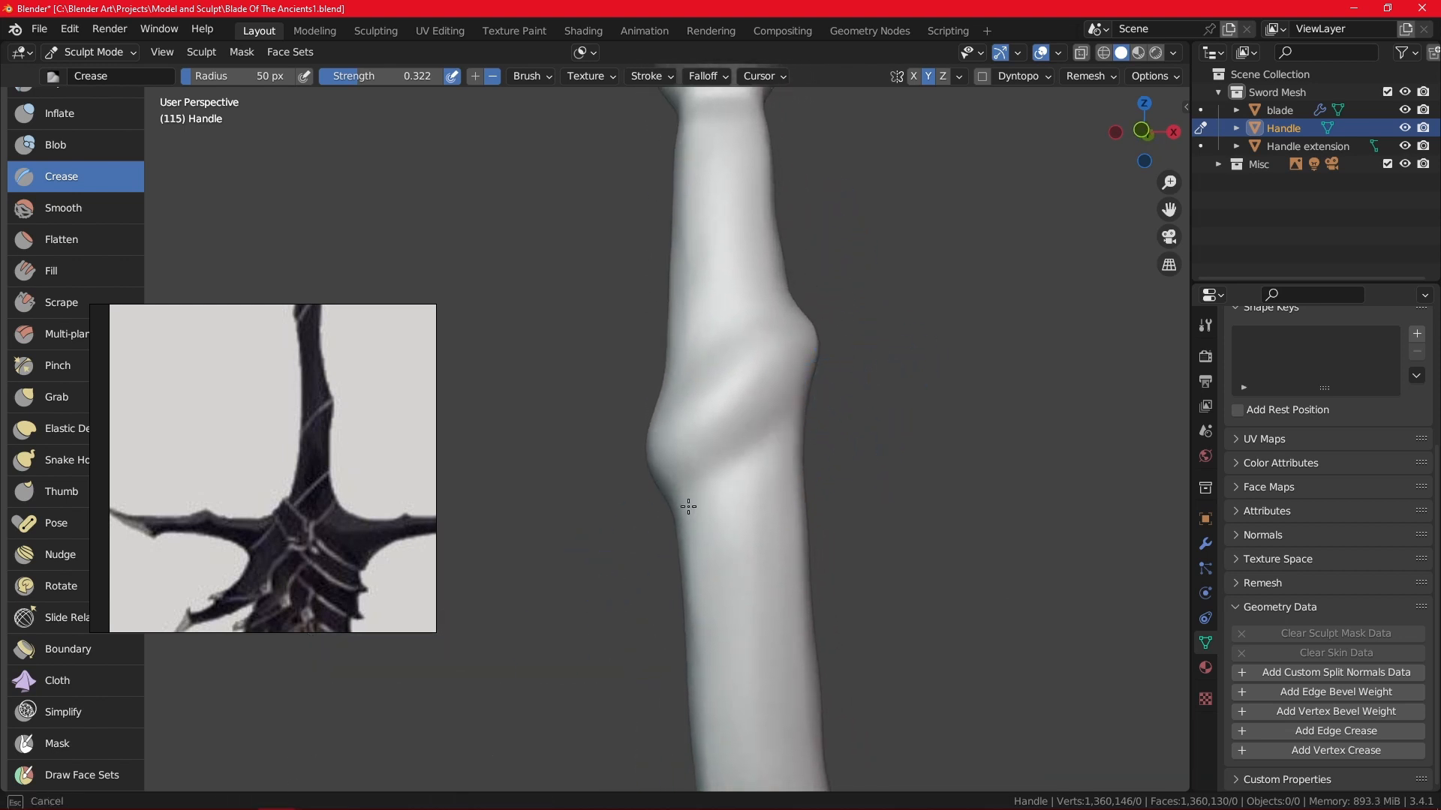
# Carve a crease along the upper edge of the grip's upper diagonal bulge, reducing the Crease brush radius to 30 px.
pyautogui.moveTo(688, 507); pyautogui.dragTo(878, 353, button='middle')
pyautogui.moveTo(746, 412); pyautogui.dragTo(860, 430, button='middle')
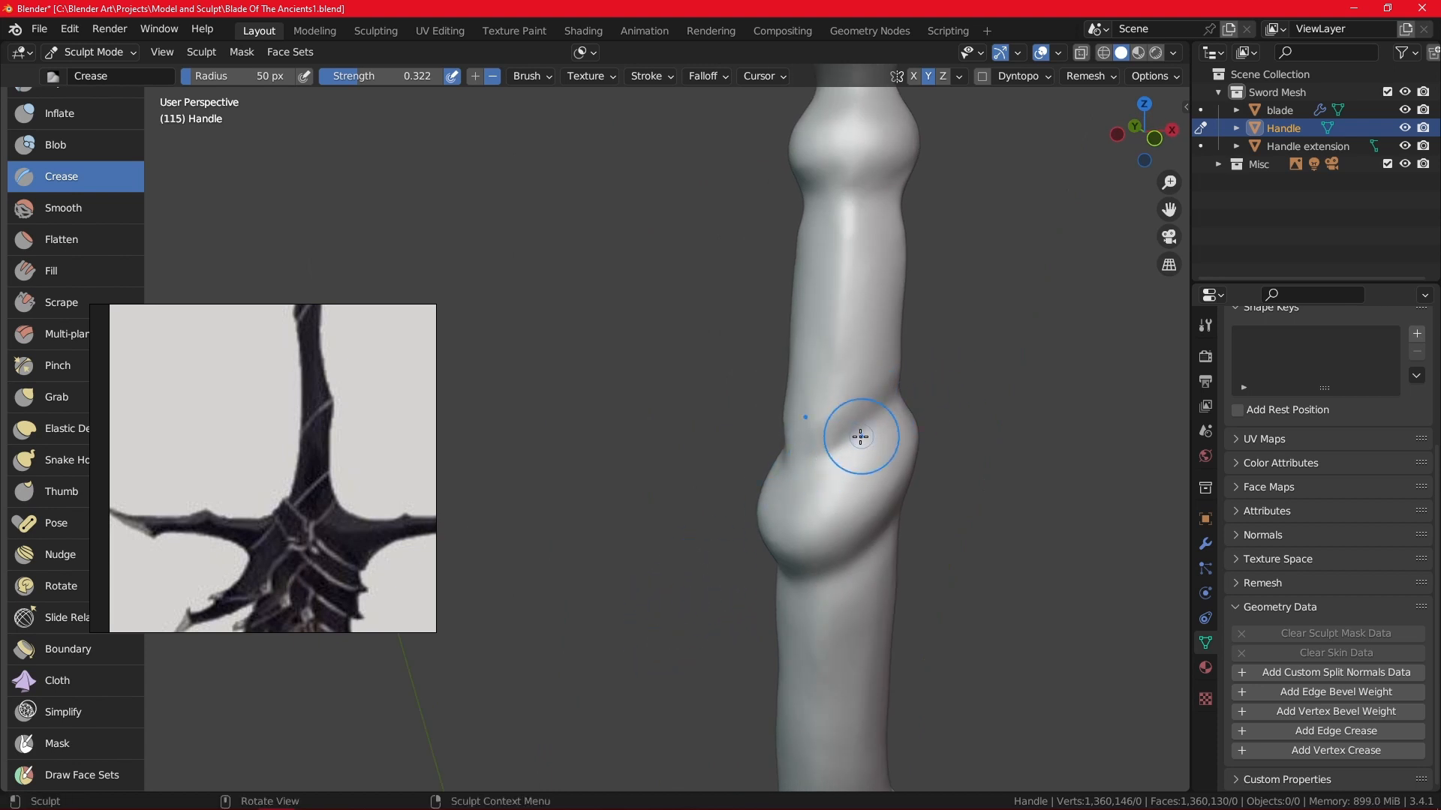
pyautogui.moveTo(829, 461)
pyautogui.mouseDown(button='middle')
pyautogui.moveTo(892, 419)
pyautogui.moveTo(910, 444)
pyautogui.mouseUp(button='middle')
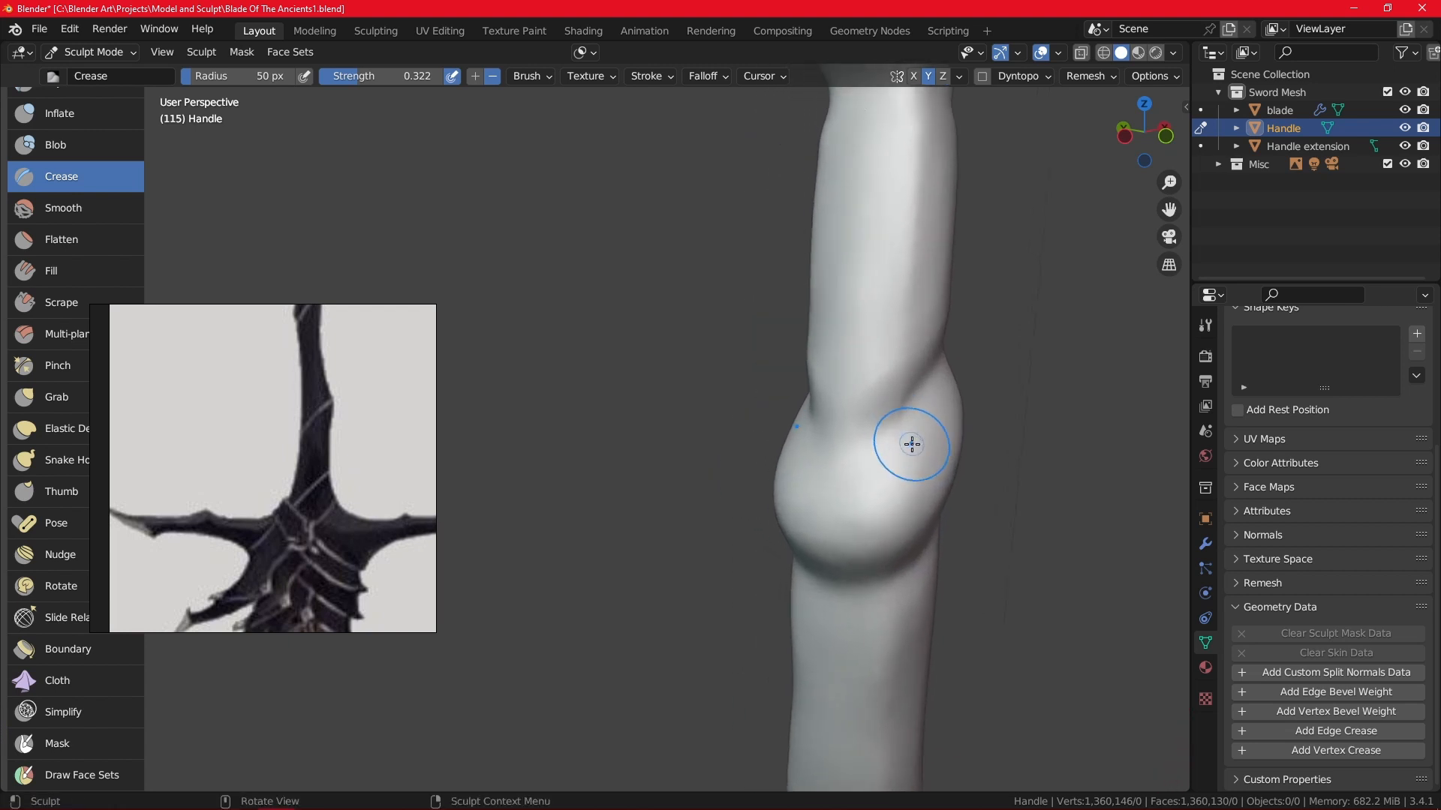
pyautogui.press('f')
pyautogui.click(896, 453)
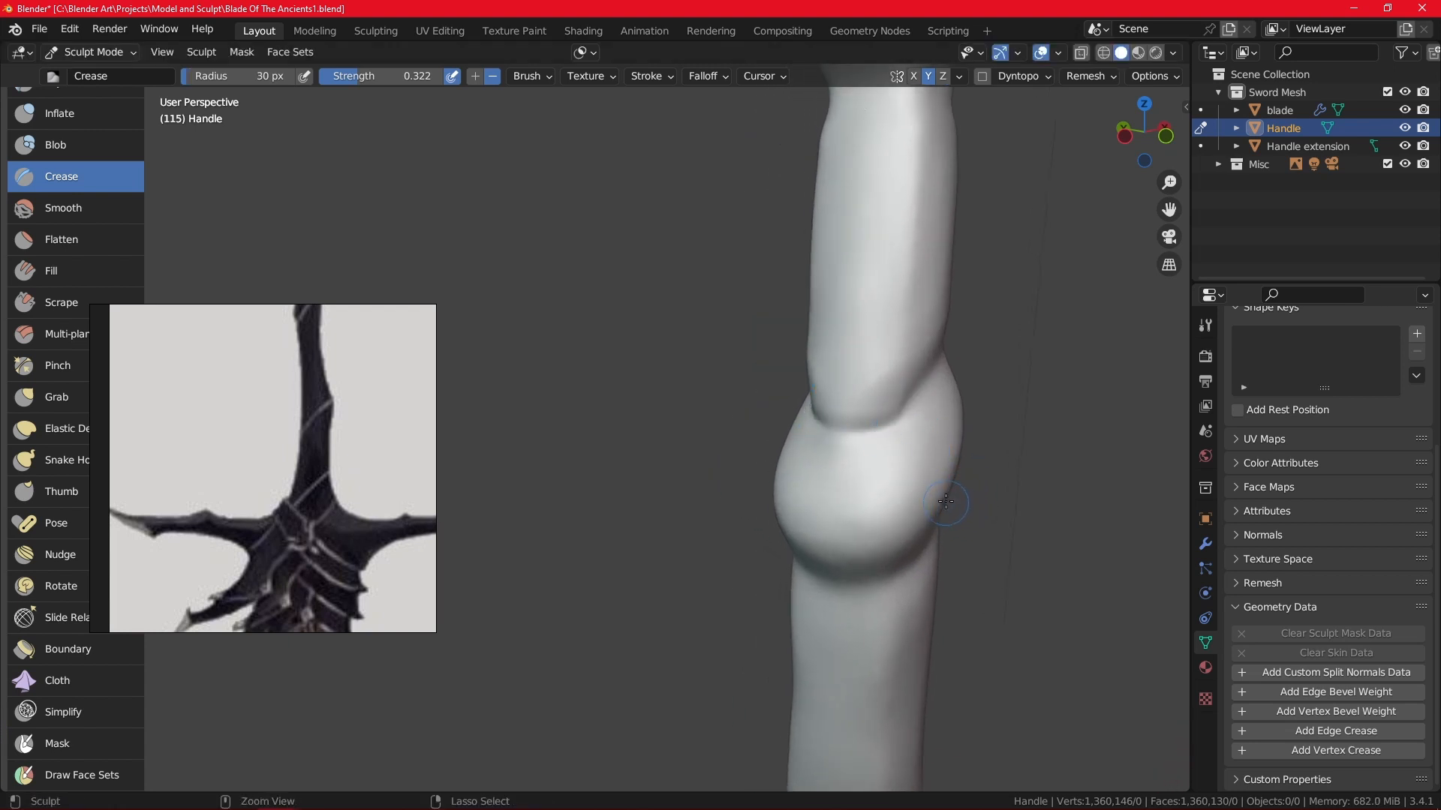
pyautogui.moveTo(945, 501); pyautogui.dragTo(941, 456)
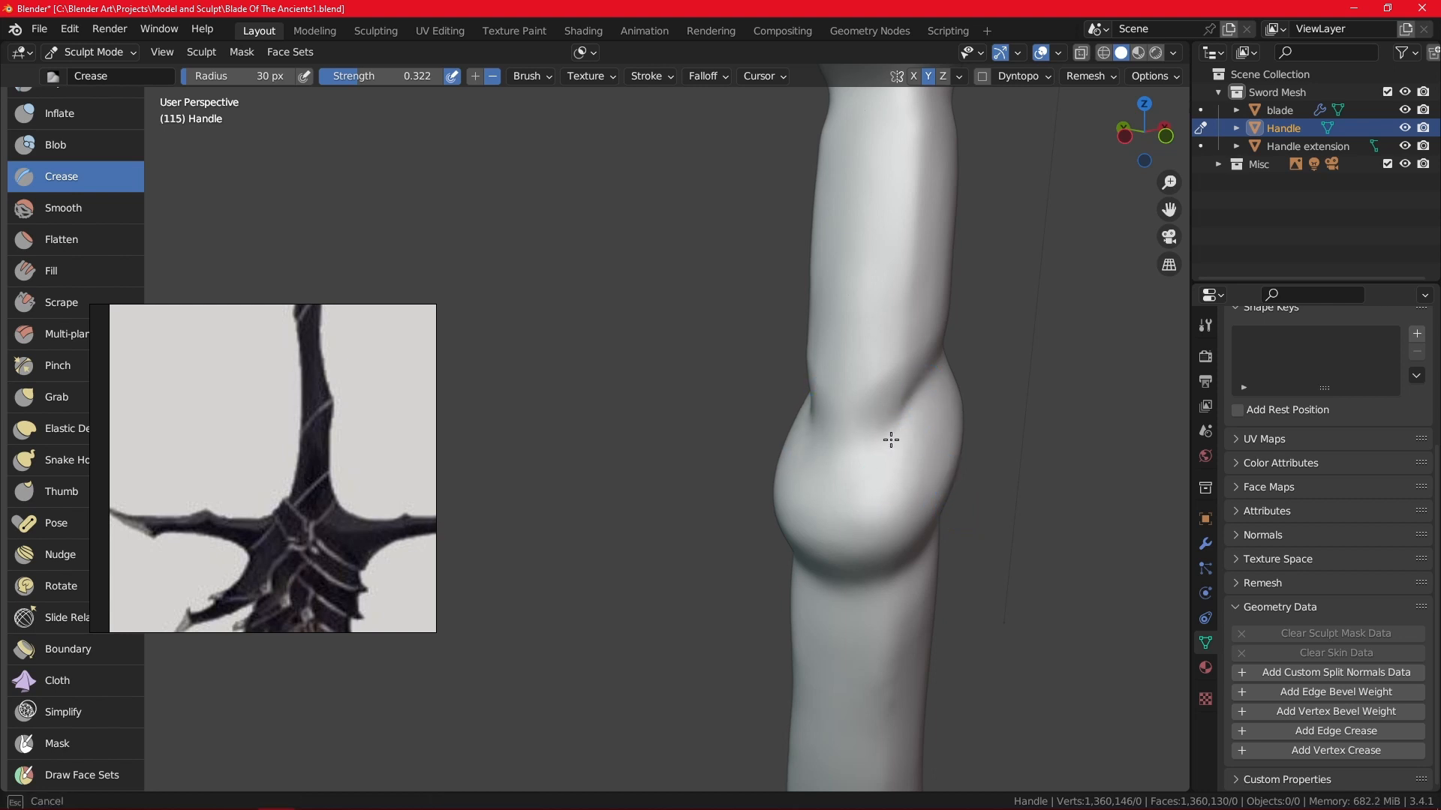
pyautogui.moveTo(811, 599); pyautogui.dragTo(602, 388, button='middle')
pyautogui.moveTo(605, 377); pyautogui.dragTo(568, 457)
pyautogui.moveTo(463, 596)
pyautogui.mouseDown(button='middle')
pyautogui.moveTo(831, 484)
pyautogui.moveTo(800, 389)
pyautogui.mouseUp(button='middle')
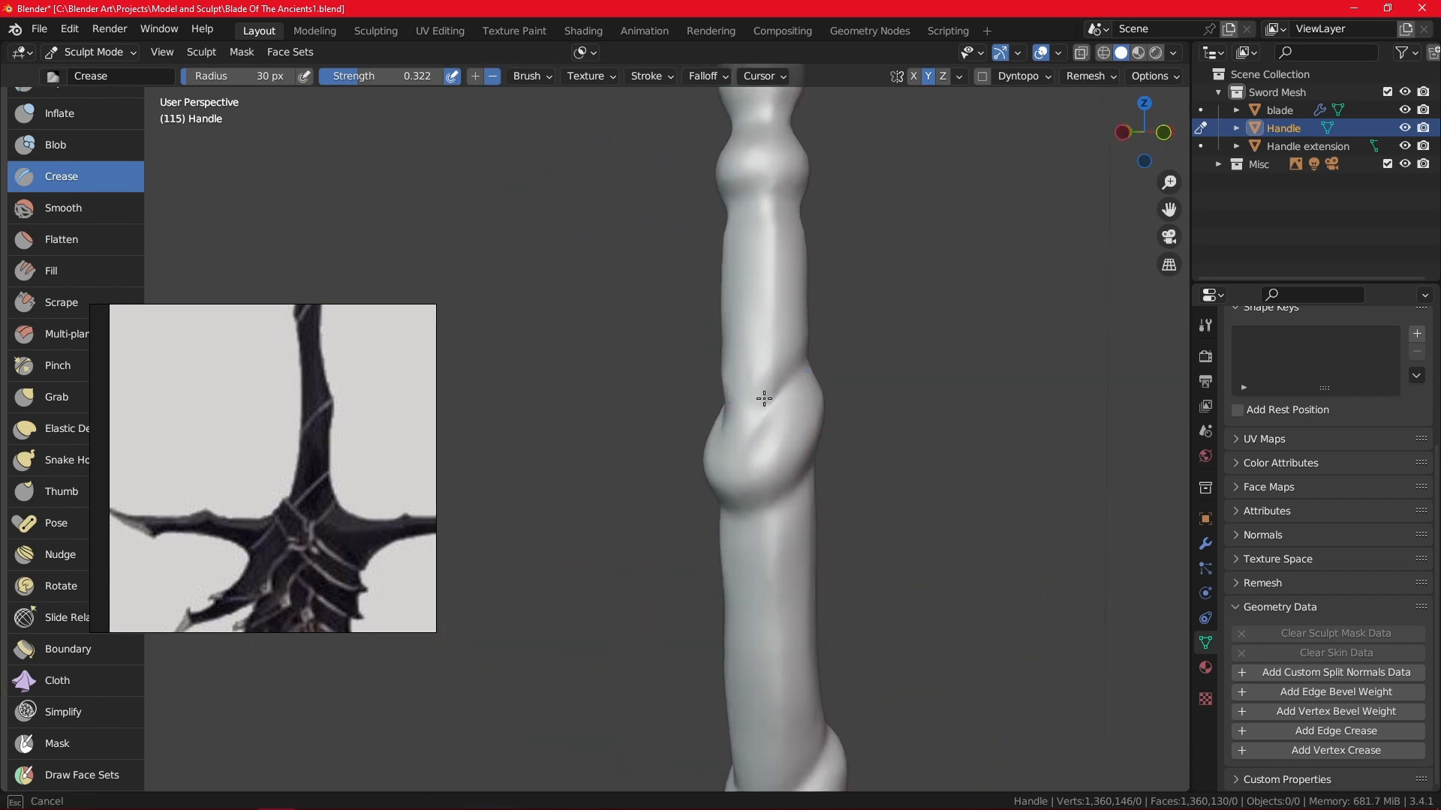
pyautogui.moveTo(738, 448); pyautogui.dragTo(609, 365, button='middle')
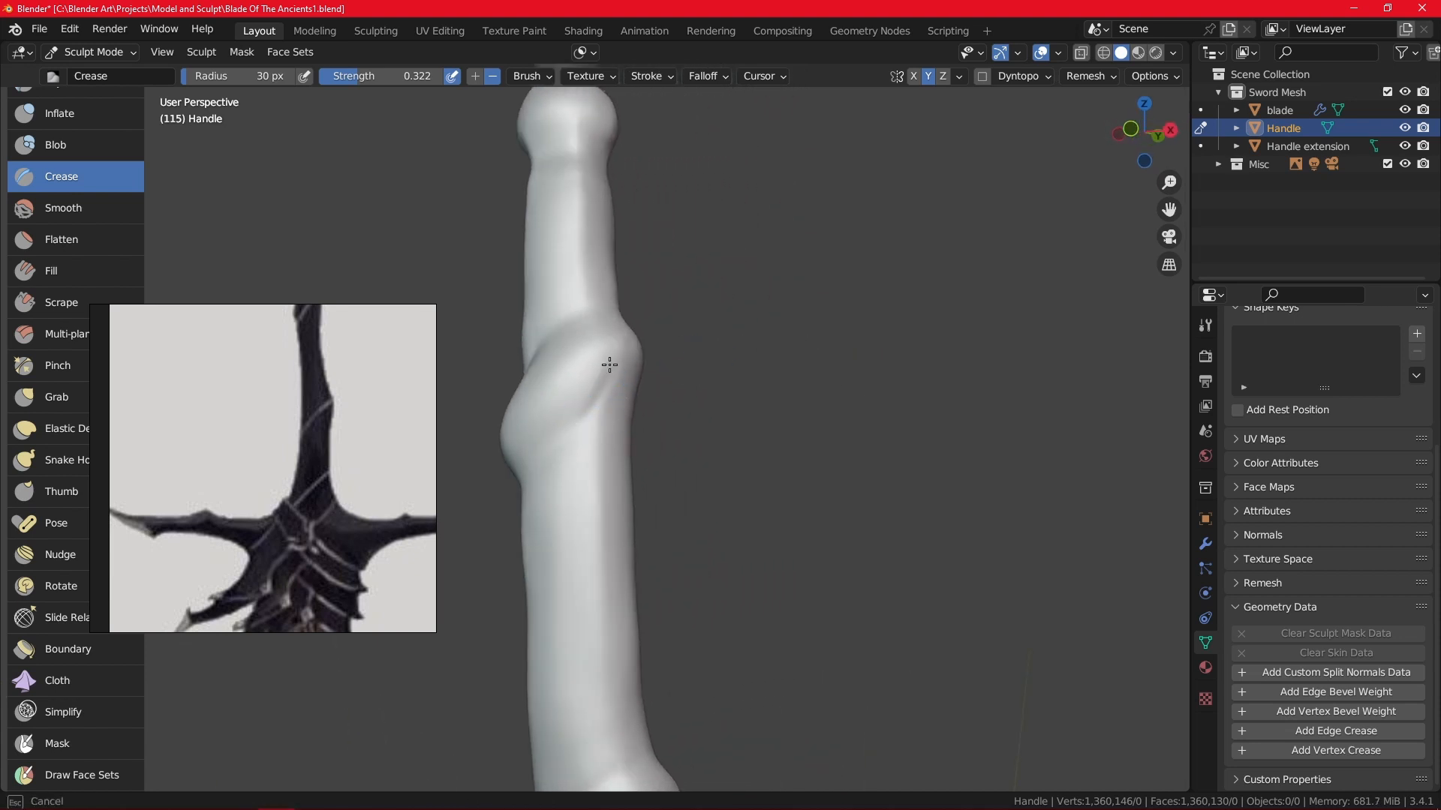
# Carve diagonal creases along the edge of the lower grip bulge from the opposite side with the 30 px Crease brush.
pyautogui.moveTo(755, 311)
pyautogui.keyDown('ctrl'); pyautogui.mouseDown(button='middle')
pyautogui.moveTo(668, 517)
pyautogui.moveTo(559, 551)
pyautogui.moveTo(849, 589)
pyautogui.moveTo(913, 573)
pyautogui.moveTo(810, 524)
pyautogui.moveTo(781, 412)
pyautogui.mouseUp(button='middle'); pyautogui.keyUp('ctrl')
pyautogui.moveTo(775, 526)
pyautogui.keyDown('ctrl'); pyautogui.mouseDown(button='middle')
pyautogui.moveTo(772, 404)
pyautogui.moveTo(817, 442)
pyautogui.mouseUp(button='middle'); pyautogui.keyUp('ctrl')
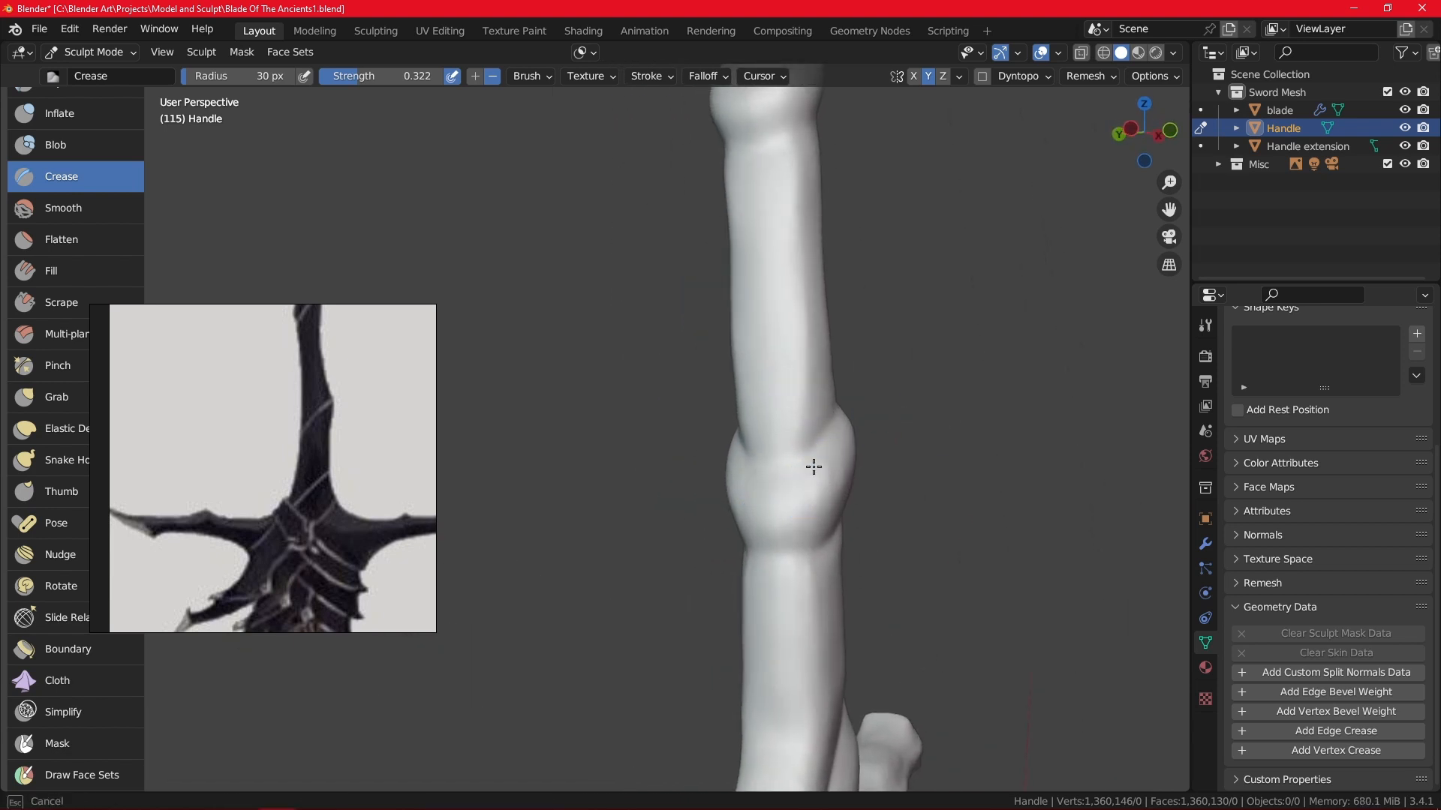
pyautogui.moveTo(791, 488)
pyautogui.mouseDown(button='middle')
pyautogui.moveTo(573, 439)
pyautogui.moveTo(701, 444)
pyautogui.mouseUp(button='middle')
pyautogui.moveTo(570, 441); pyautogui.dragTo(626, 391)
pyautogui.moveTo(564, 464); pyautogui.dragTo(622, 392)
pyautogui.moveTo(610, 397); pyautogui.dragTo(624, 384)
pyautogui.moveTo(559, 461); pyautogui.dragTo(561, 459)
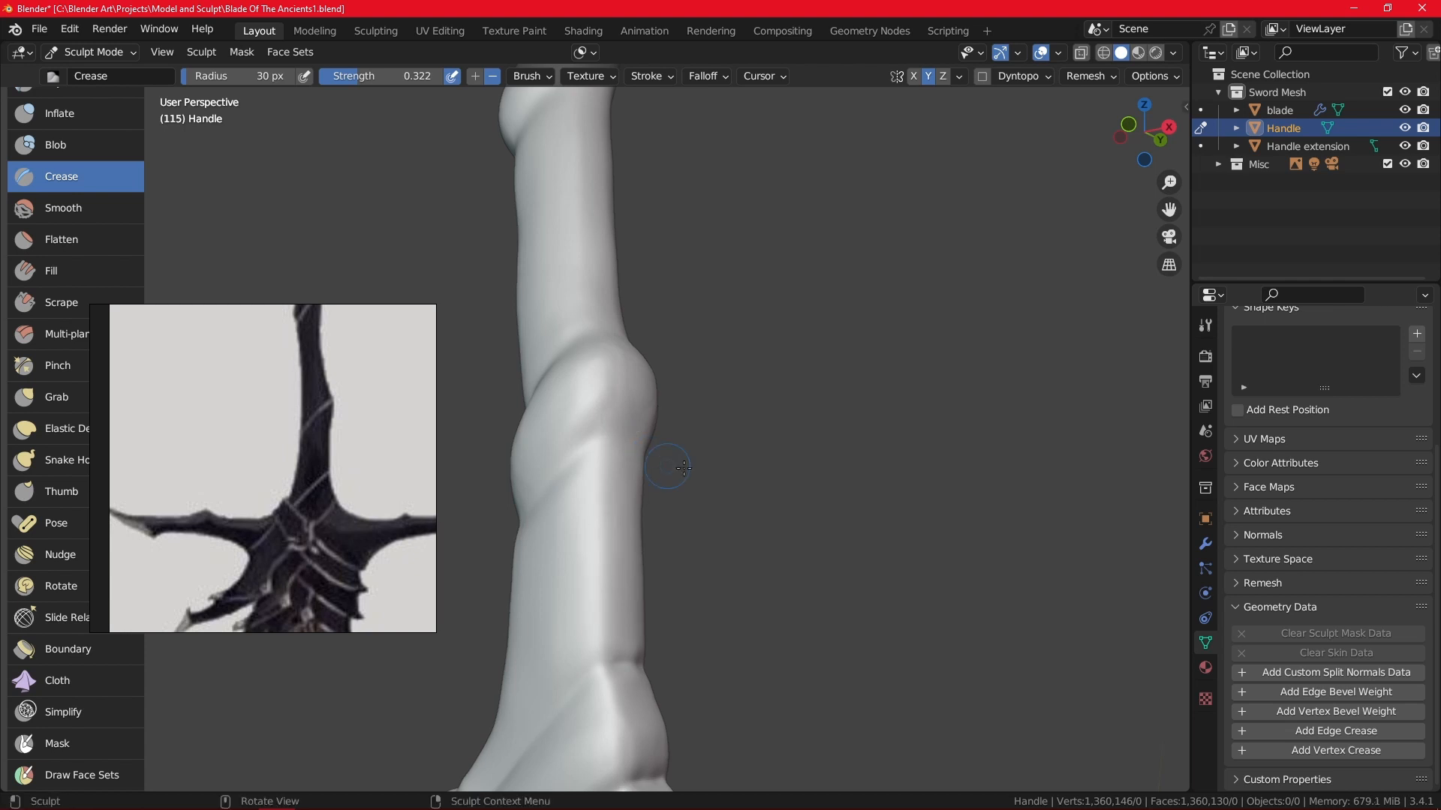
# Examine the creases around both diagonal grip bulges from several sides and check how the grip meets the crossguard.
pyautogui.moveTo(684, 468); pyautogui.dragTo(795, 506, button='middle')
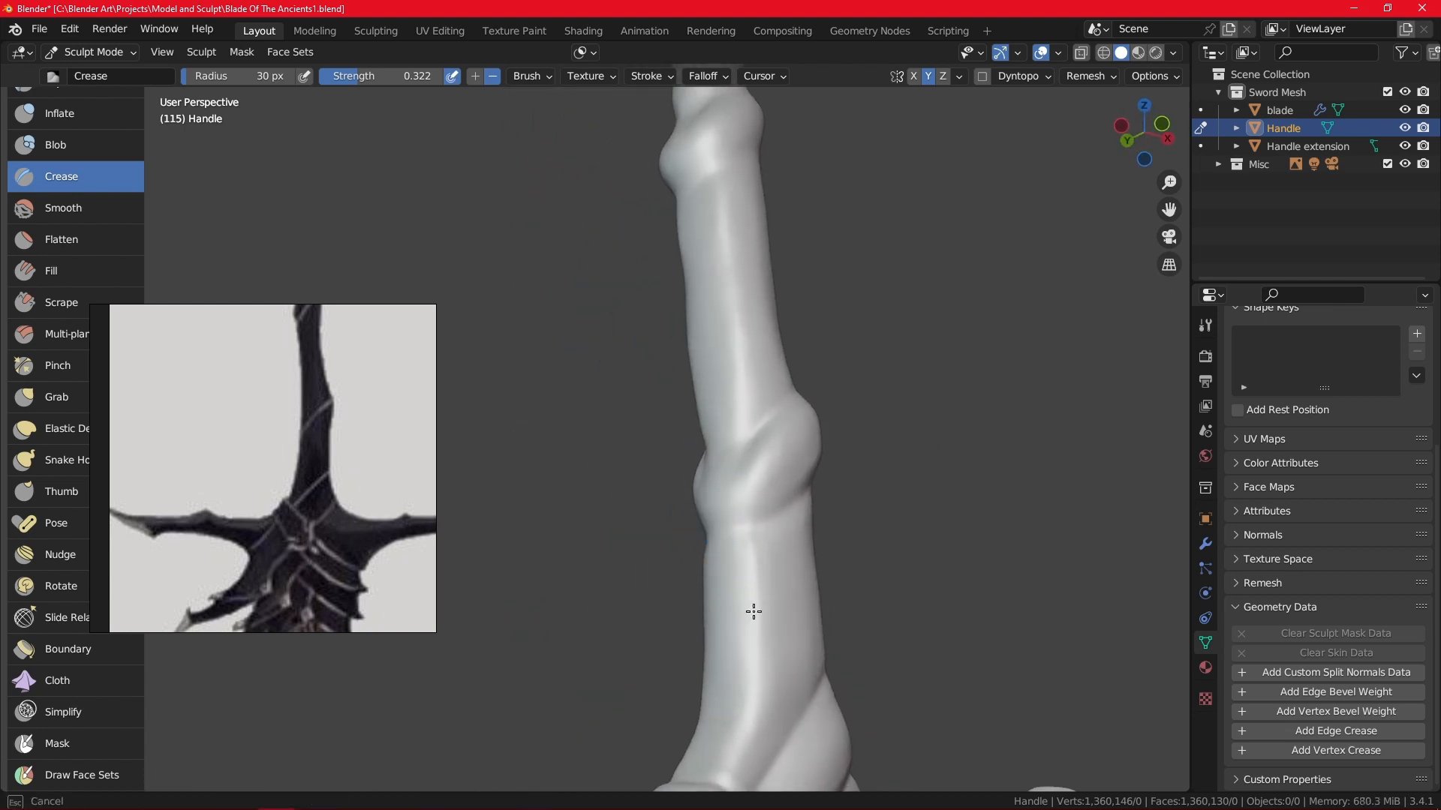
pyautogui.moveTo(753, 611); pyautogui.dragTo(527, 582, button='middle')
pyautogui.keyDown('shift'); pyautogui.moveTo(516, 480); pyautogui.dragTo(692, 751, button='middle'); pyautogui.keyUp('shift')
pyautogui.moveTo(675, 650); pyautogui.dragTo(665, 467, button='middle')
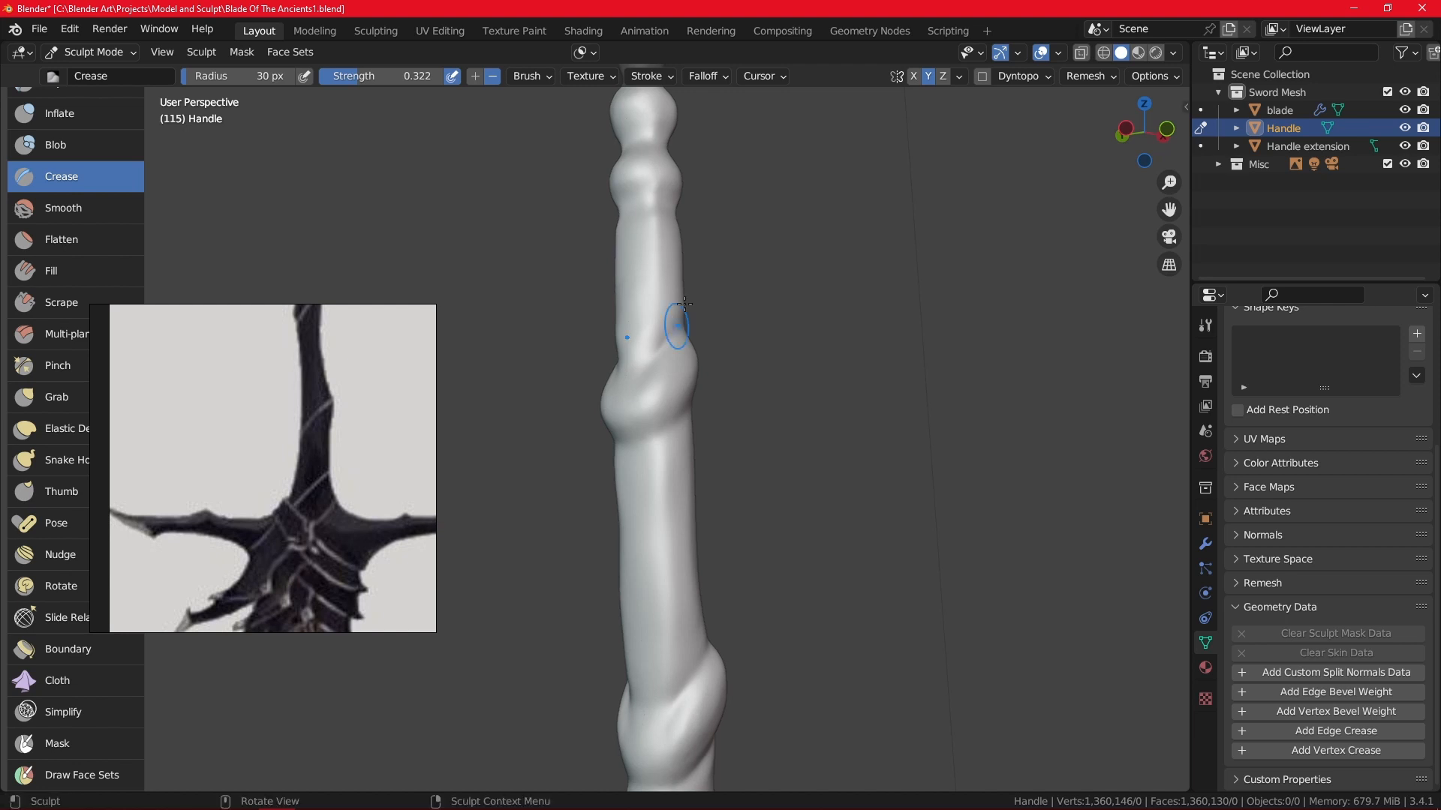
pyautogui.moveTo(669, 321); pyautogui.dragTo(704, 199, button='middle')
pyautogui.moveTo(812, 216); pyautogui.dragTo(634, 163, button='middle')
pyautogui.scroll(-5, 760, 300)
pyautogui.moveTo(753, 505); pyautogui.dragTo(848, 484, button='middle')
pyautogui.keyDown('shift'); pyautogui.moveTo(830, 574); pyautogui.dragTo(776, 417, button='middle'); pyautogui.keyUp('shift')
# Deepen the crease along the upper edge of the wrap at the base of the grip with the 30 px Crease brush.
pyautogui.moveTo(709, 559)
pyautogui.keyDown('ctrl'); pyautogui.keyDown('alt'); pyautogui.mouseDown()
pyautogui.moveTo(733, 495)
pyautogui.moveTo(676, 517)
pyautogui.mouseUp(); pyautogui.keyUp('alt'); pyautogui.keyUp('ctrl')
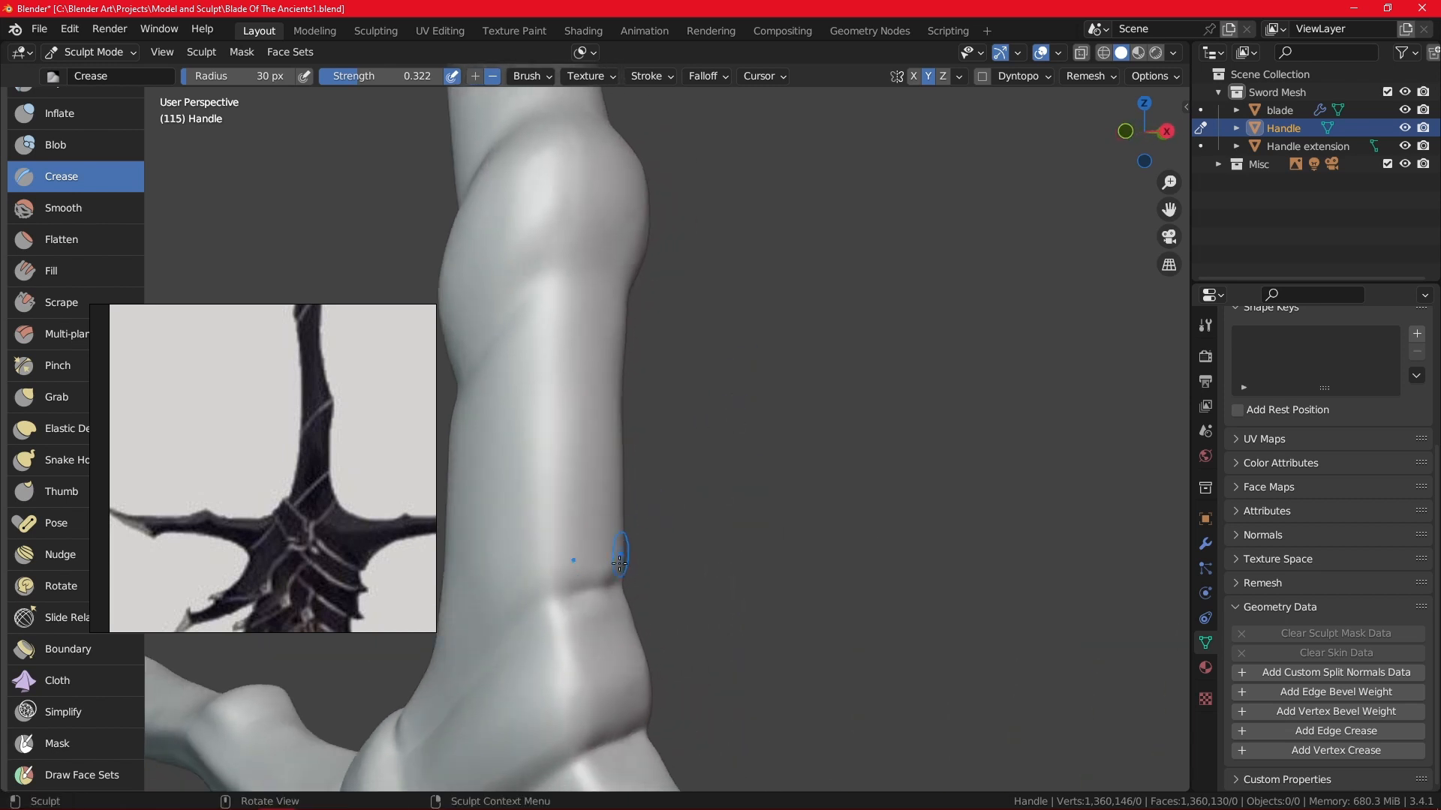
pyautogui.moveTo(605, 585); pyautogui.dragTo(624, 581)
pyautogui.moveTo(537, 600); pyautogui.dragTo(614, 572)
# Flatten the rounded wrap band between the grip and crossguard arm using the Scrape brush at 81 px and 0.700 strength.
pyautogui.scroll(-4, 650, 498)
pyautogui.moveTo(676, 506); pyautogui.dragTo(797, 551, button='middle')
pyautogui.keyDown('shift'); pyautogui.moveTo(670, 584); pyautogui.dragTo(851, 549, button='middle'); pyautogui.keyUp('shift')
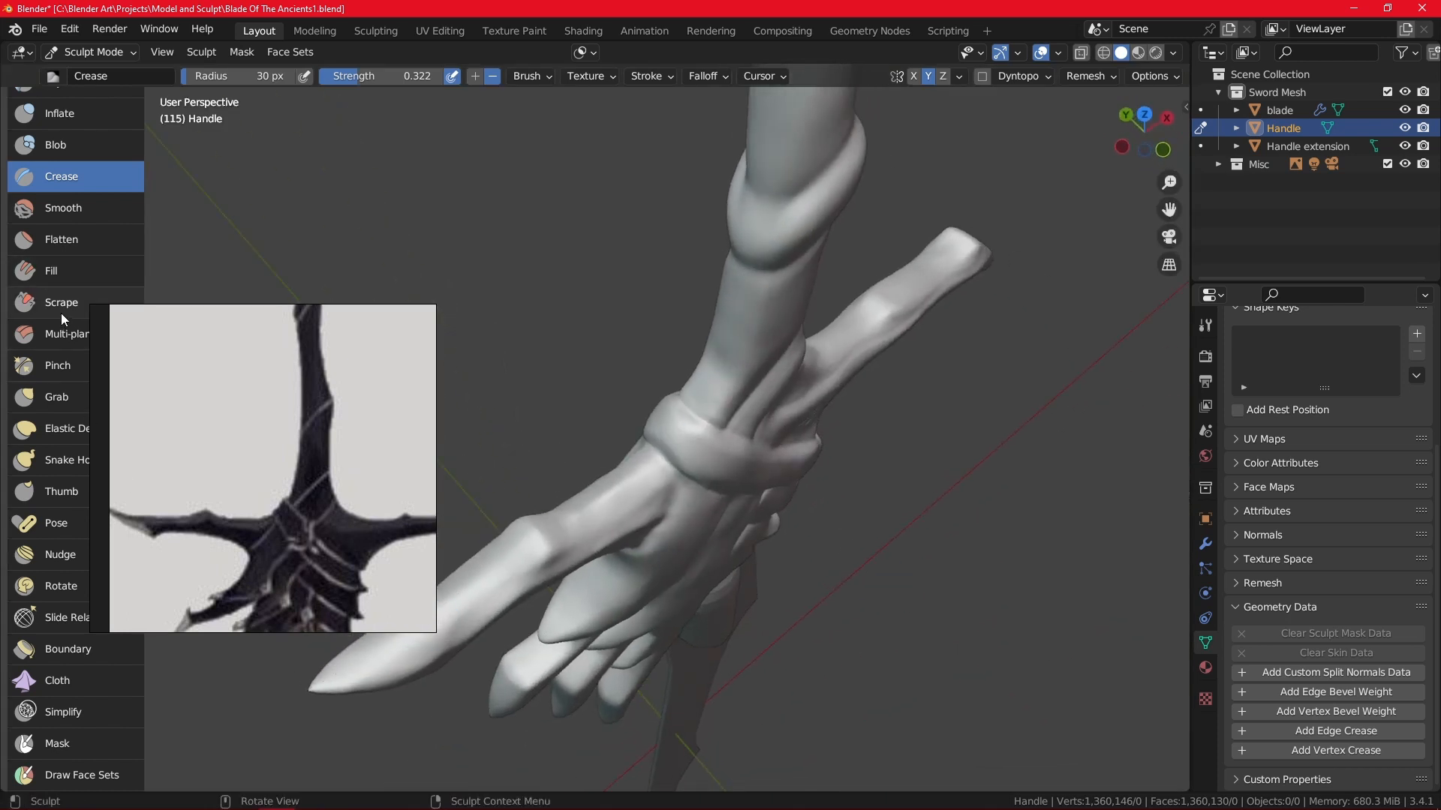
pyautogui.click(61, 242)
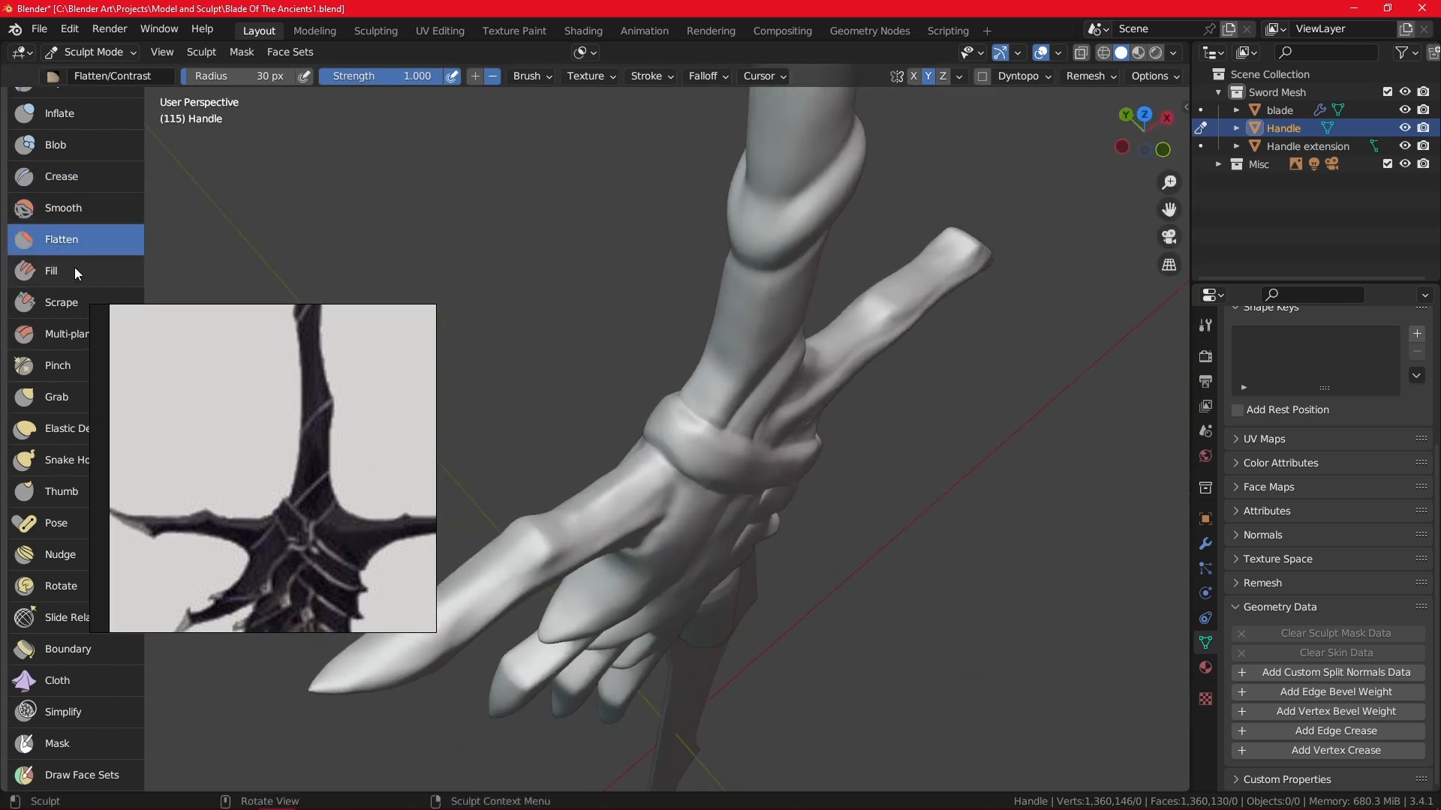
pyautogui.click(76, 299)
pyautogui.scroll(5, 660, 611)
pyautogui.press('f')
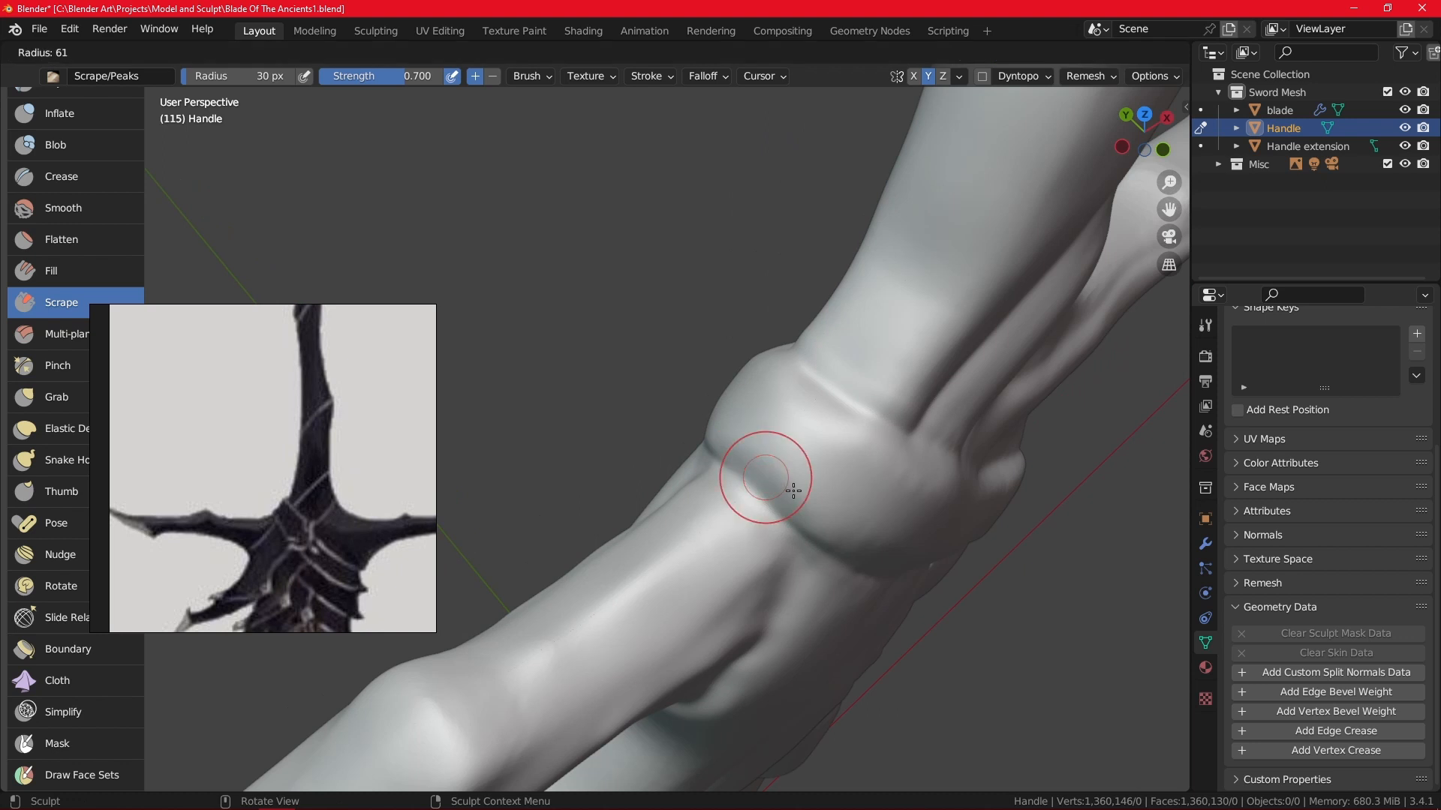
pyautogui.click(809, 495)
pyautogui.moveTo(868, 467); pyautogui.dragTo(878, 441, button='middle')
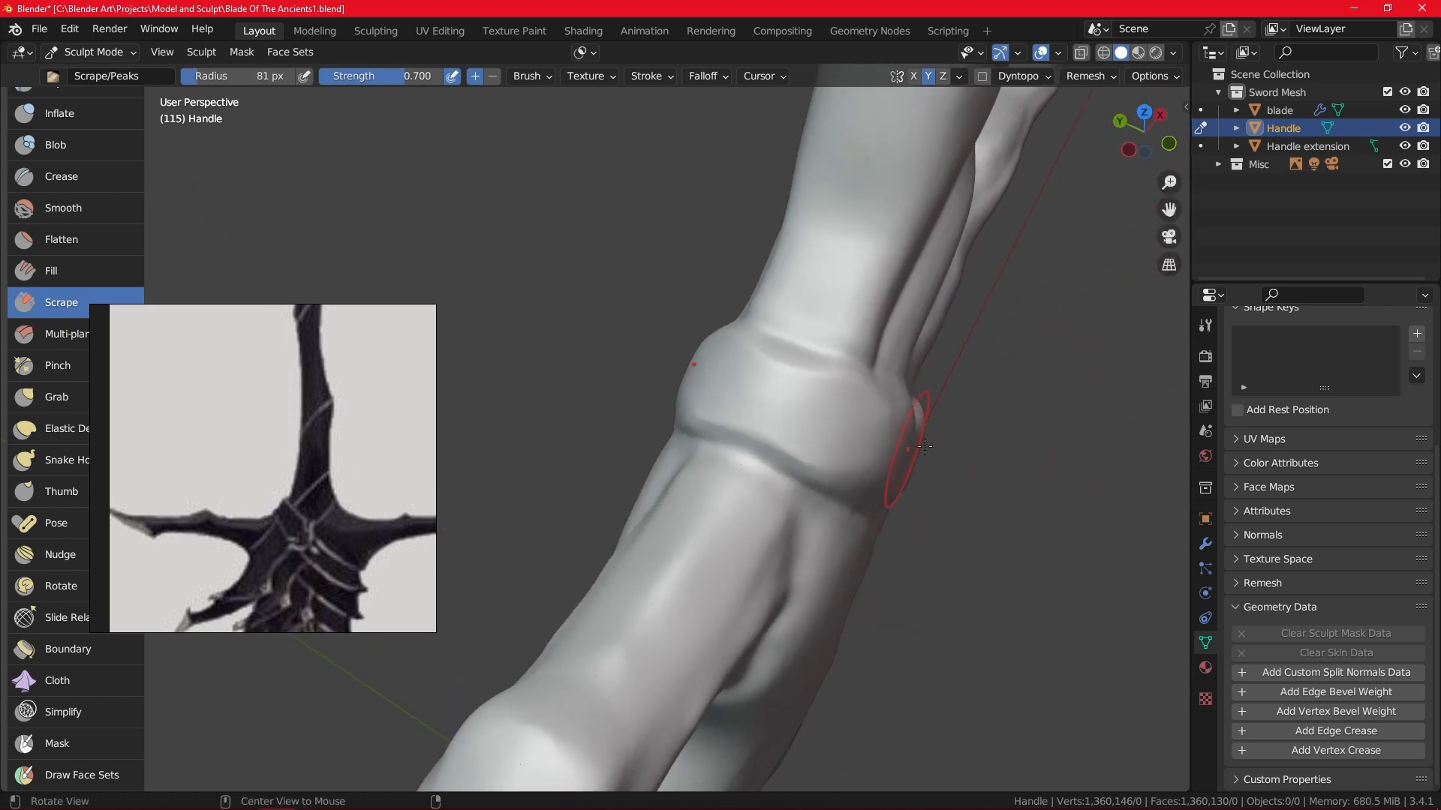
pyautogui.moveTo(924, 446); pyautogui.dragTo(845, 398, button='middle')
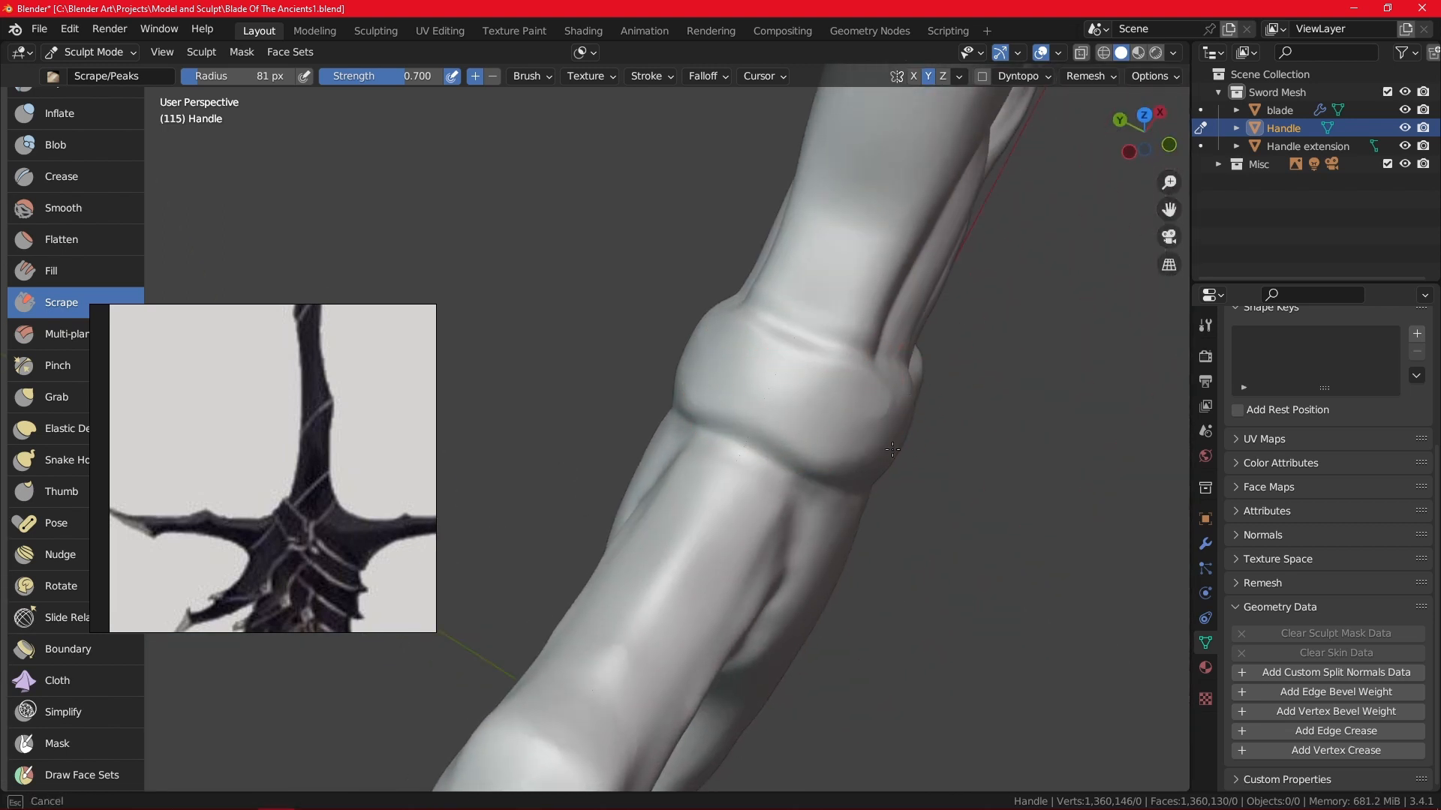
pyautogui.keyDown('alt'); pyautogui.moveTo(977, 340); pyautogui.dragTo(829, 304); pyautogui.keyUp('alt')
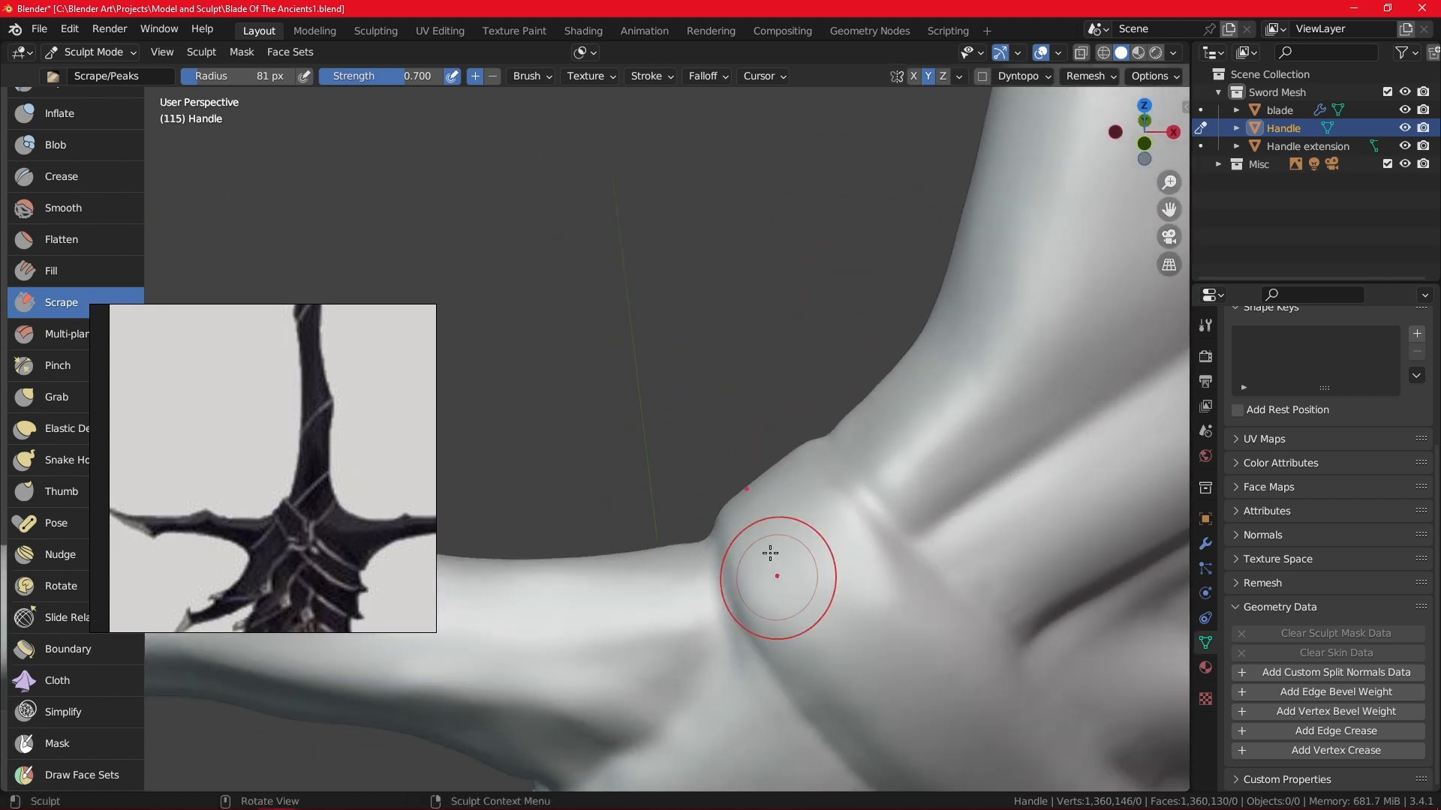
pyautogui.keyDown('alt'); pyautogui.moveTo(772, 553); pyautogui.dragTo(890, 386); pyautogui.keyUp('alt')
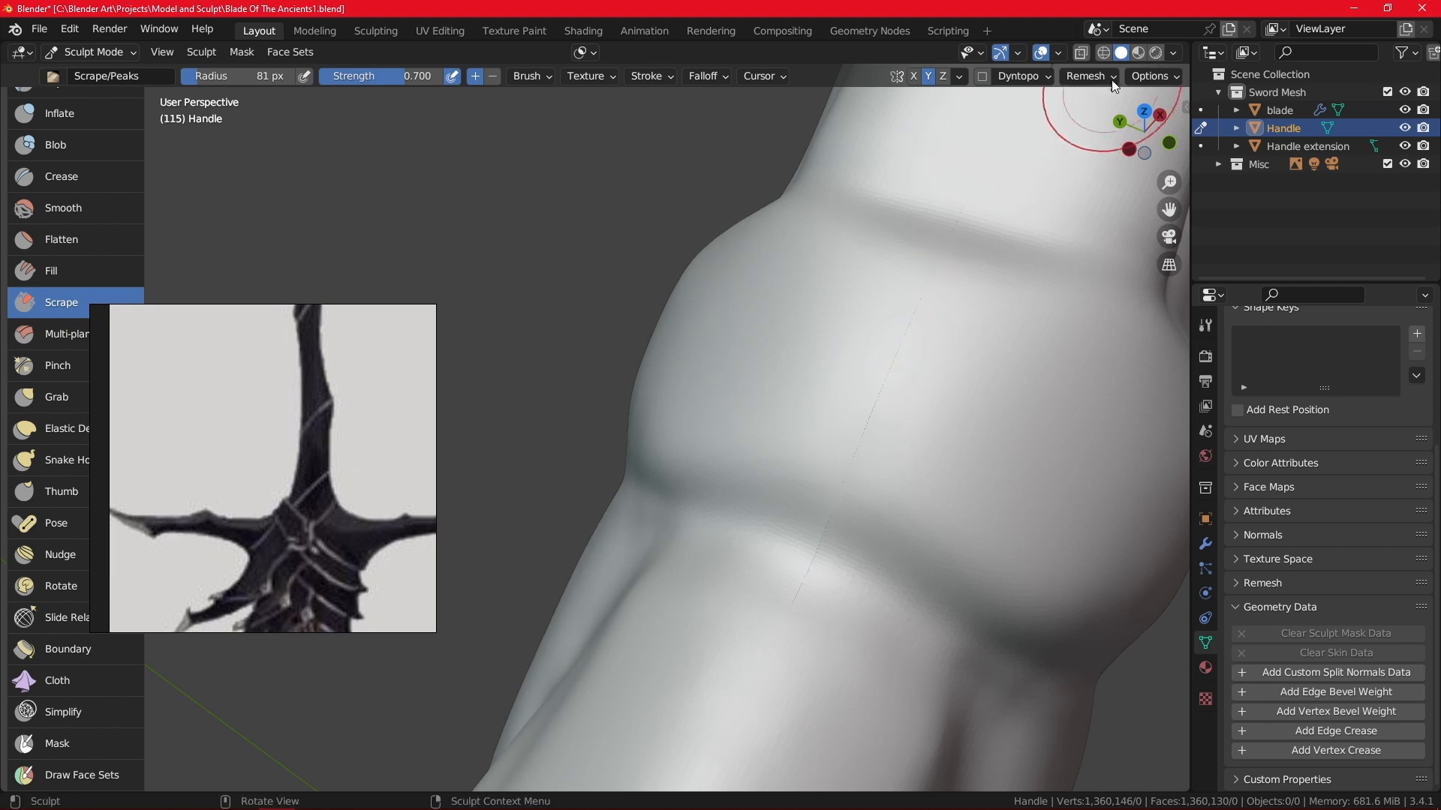
# Remesh the handle with a 0.001 m voxel size and Volume preserved.
pyautogui.click(1089, 76)
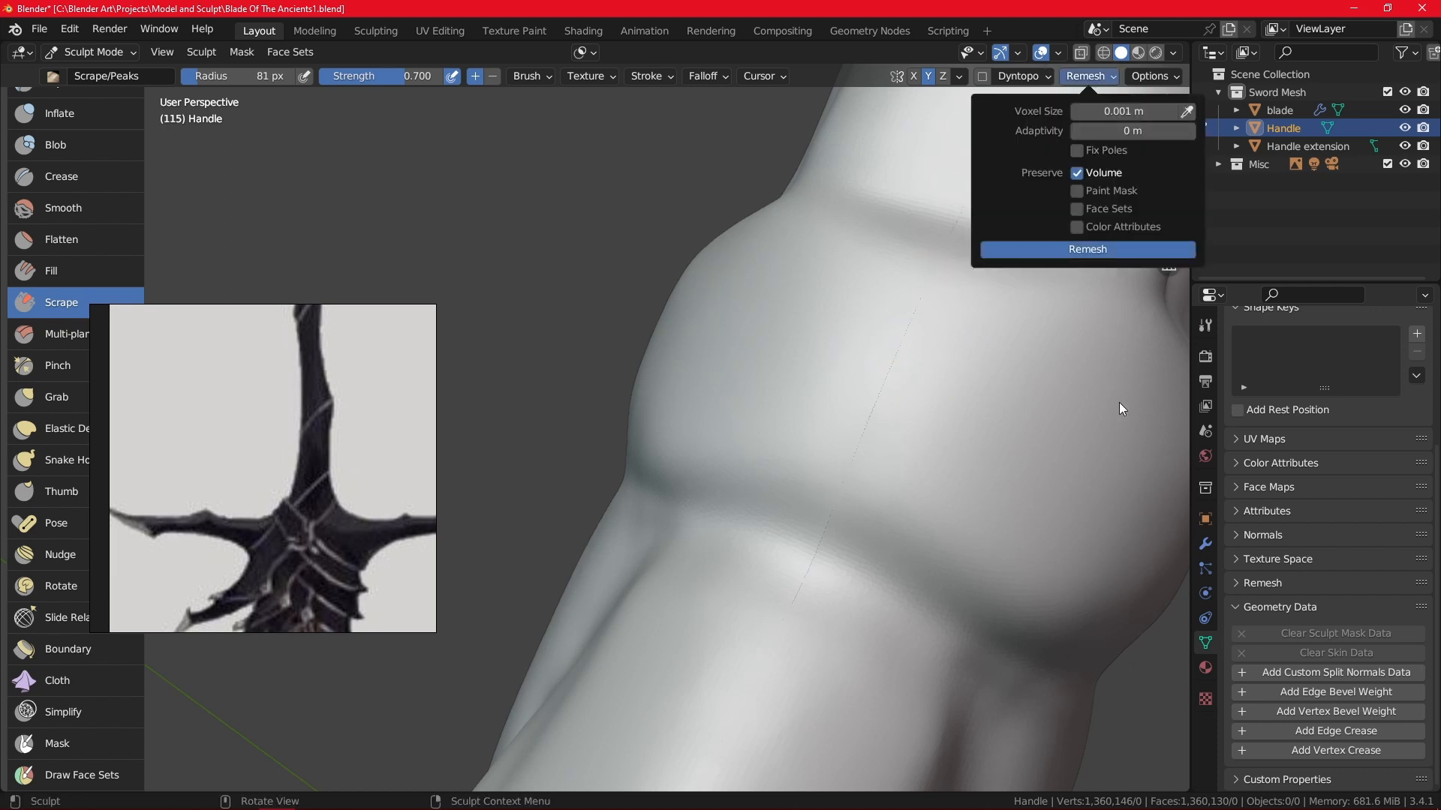
pyautogui.hotkey('ctrl', 'r')
pyautogui.moveTo(1013, 348)
pyautogui.mouseDown(button='middle')
pyautogui.moveTo(862, 514)
pyautogui.moveTo(878, 443)
pyautogui.moveTo(767, 406)
pyautogui.mouseUp(button='middle')
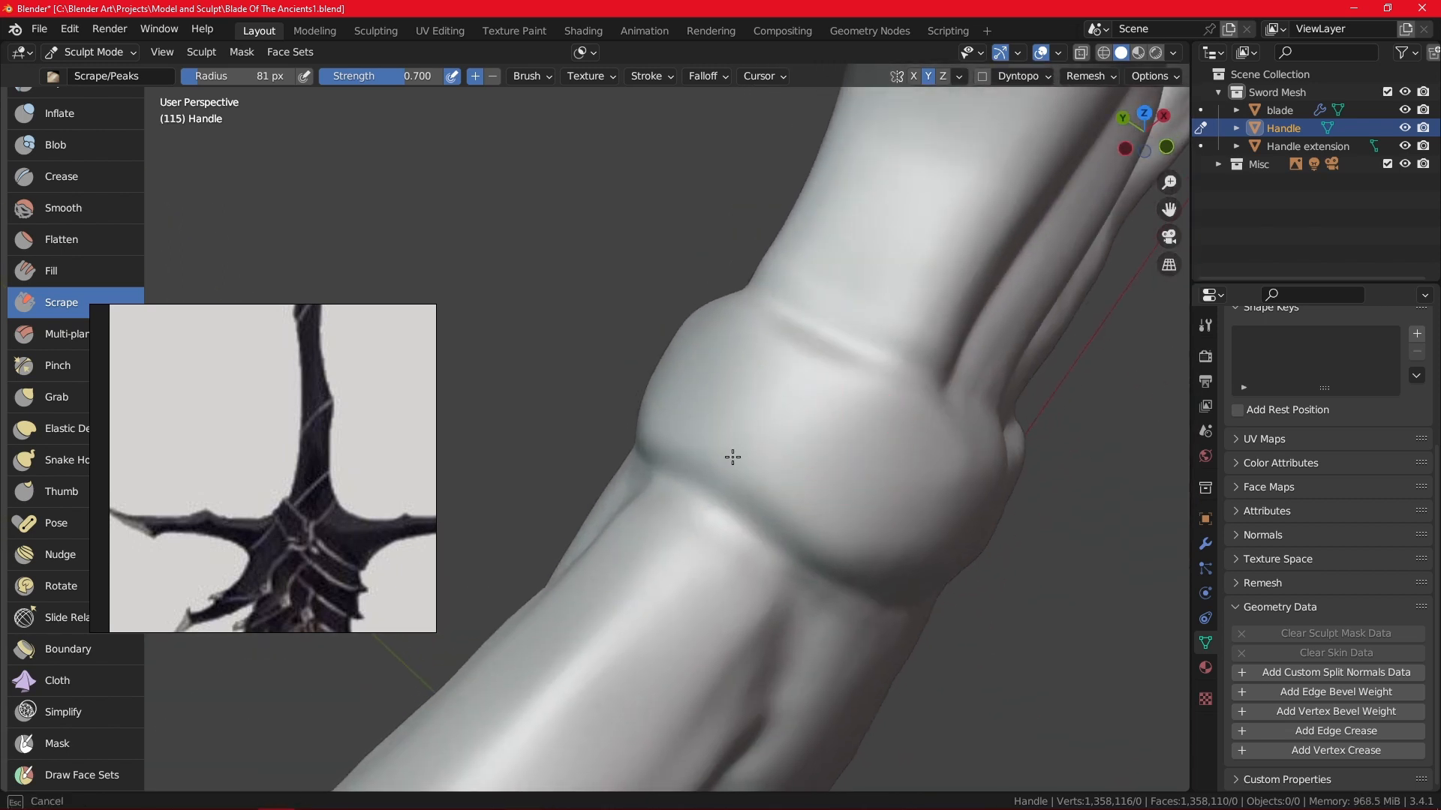
pyautogui.moveTo(733, 457); pyautogui.dragTo(942, 357, button='middle')
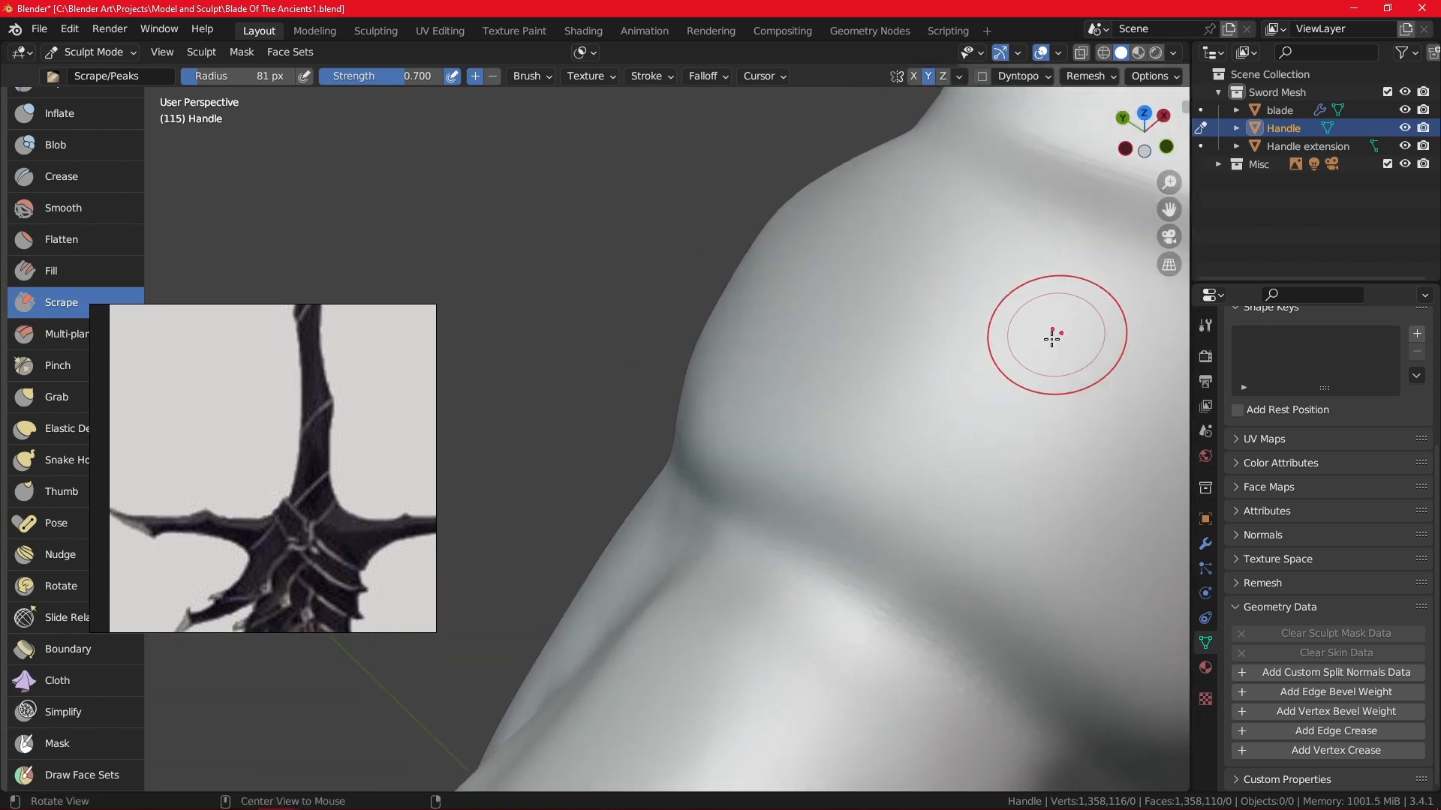
# Deepen the crease where the crossguard arm meets the uppermost scale using the Crease brush at 40 px and 0.322 strength.
pyautogui.moveTo(1051, 340)
pyautogui.keyDown('ctrl'); pyautogui.keyDown('alt'); pyautogui.mouseDown()
pyautogui.moveTo(800, 608)
pyautogui.moveTo(713, 495)
pyautogui.mouseUp(); pyautogui.keyUp('alt'); pyautogui.keyUp('ctrl')
pyautogui.keyDown('ctrl'); pyautogui.keyDown('alt'); pyautogui.moveTo(713, 165); pyautogui.dragTo(804, 492); pyautogui.keyUp('alt'); pyautogui.keyUp('ctrl')
pyautogui.keyDown('alt'); pyautogui.moveTo(863, 353); pyautogui.dragTo(845, 317); pyautogui.keyUp('alt')
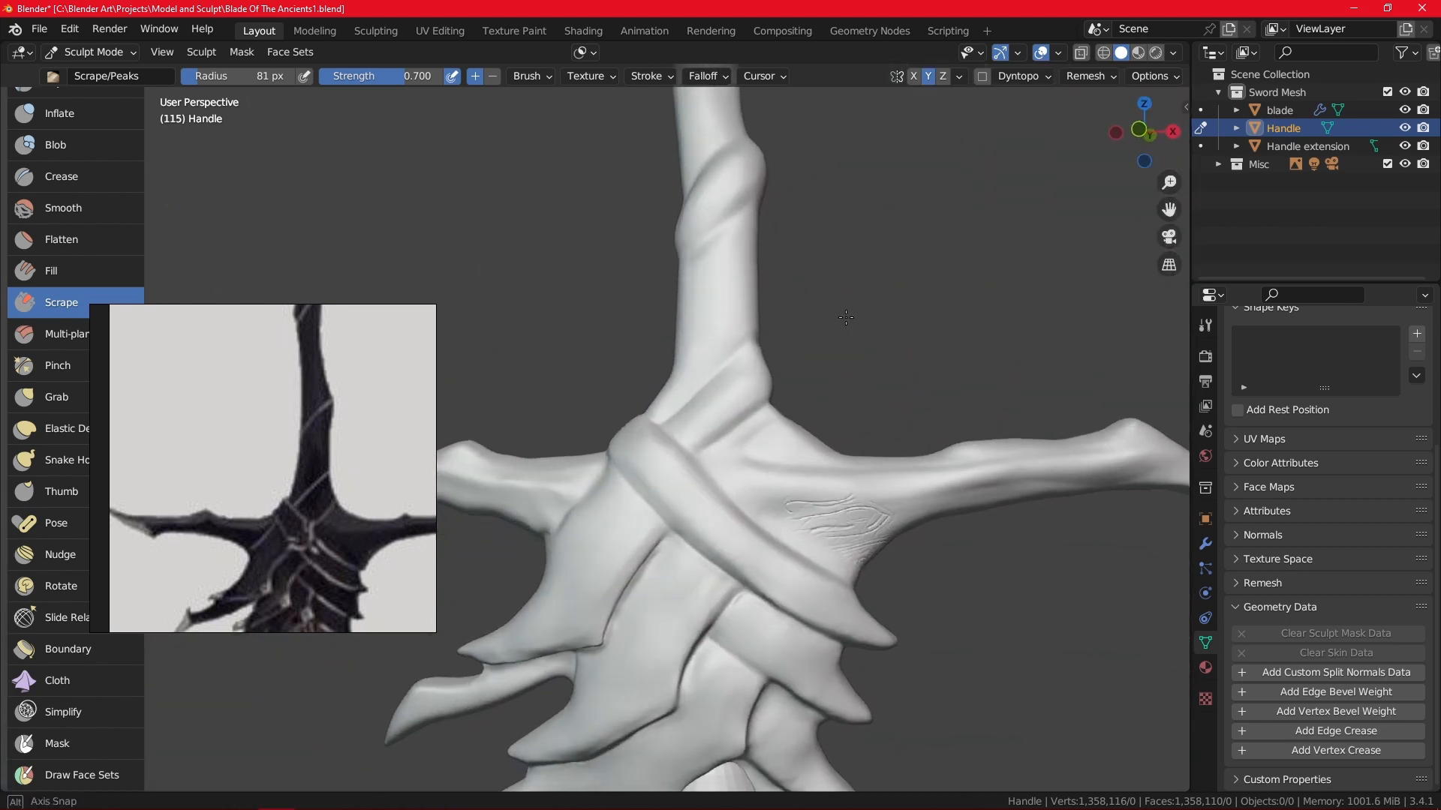
pyautogui.moveTo(846, 318)
pyautogui.mouseDown(button='middle')
pyautogui.moveTo(875, 429)
pyautogui.moveTo(862, 505)
pyautogui.moveTo(830, 505)
pyautogui.moveTo(859, 425)
pyautogui.moveTo(946, 480)
pyautogui.moveTo(929, 435)
pyautogui.mouseUp(button='middle')
pyautogui.click(104, 165)
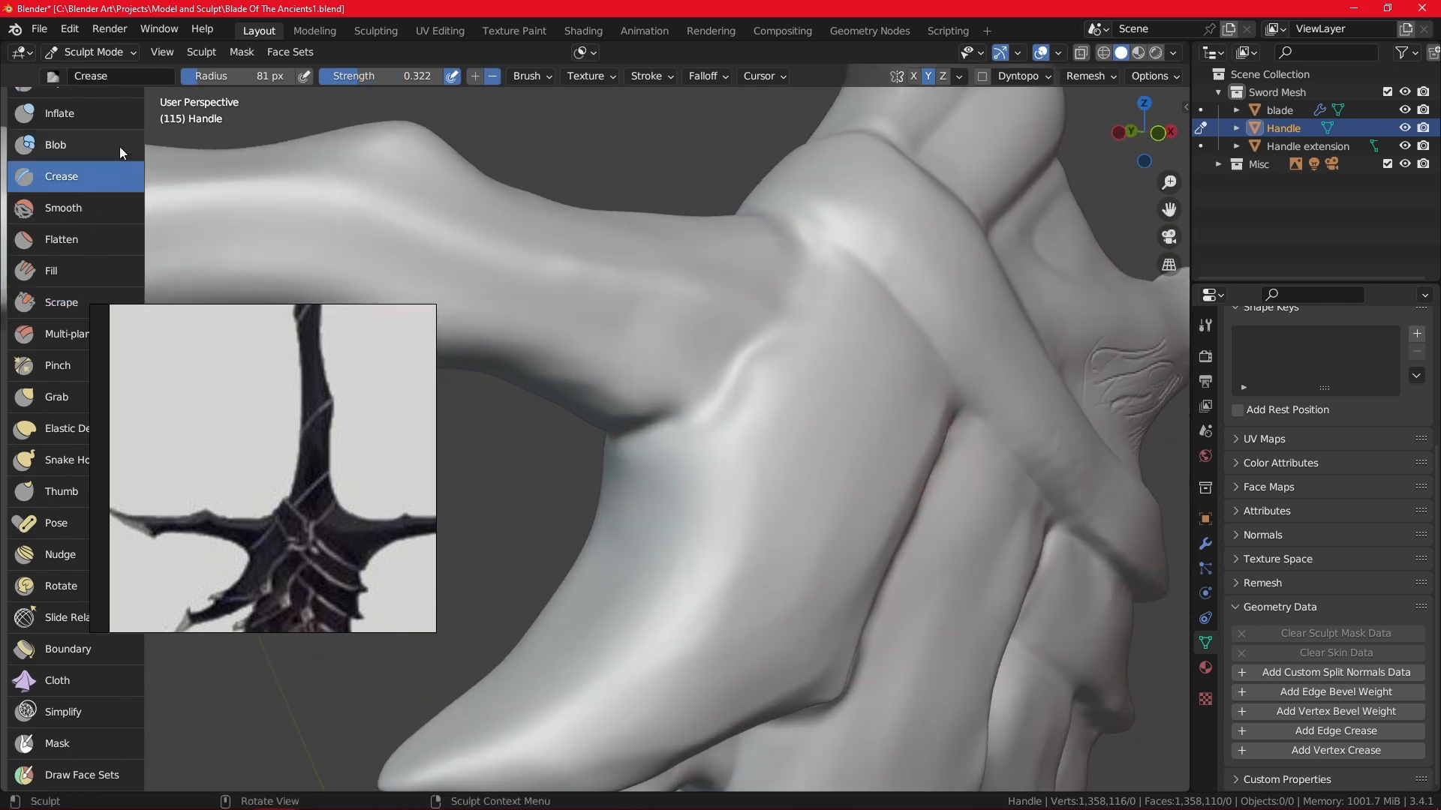
pyautogui.moveTo(846, 322)
pyautogui.mouseDown(button='middle')
pyautogui.moveTo(814, 373)
pyautogui.moveTo(835, 337)
pyautogui.mouseUp(button='middle')
pyautogui.press('f')
pyautogui.click(786, 370)
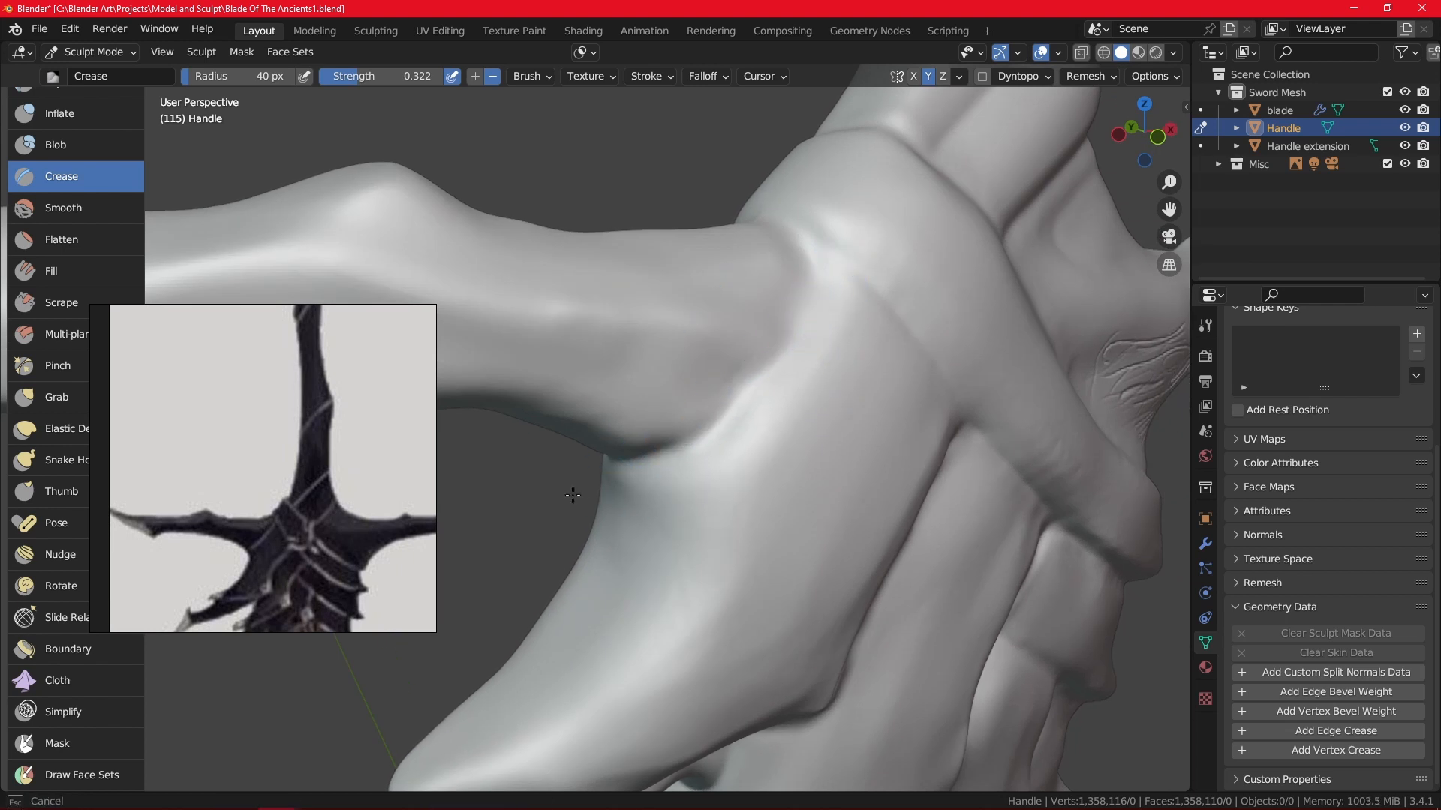
pyautogui.moveTo(862, 275)
pyautogui.keyDown('ctrl'); pyautogui.mouseDown(button='middle')
pyautogui.moveTo(848, 481)
pyautogui.moveTo(720, 547)
pyautogui.moveTo(675, 548)
pyautogui.mouseUp(button='middle'); pyautogui.keyUp('ctrl')
# Examine the whole handle from the front and inspect the rounded knobs below the pommel spikes.
pyautogui.keyDown('ctrl'); pyautogui.moveTo(837, 465); pyautogui.dragTo(845, 590, button='middle'); pyautogui.keyUp('ctrl')
pyautogui.moveTo(830, 510)
pyautogui.keyDown('shift'); pyautogui.mouseDown(button='middle')
pyautogui.moveTo(830, 611)
pyautogui.moveTo(786, 611)
pyautogui.moveTo(742, 496)
pyautogui.mouseUp(button='middle'); pyautogui.keyUp('shift')
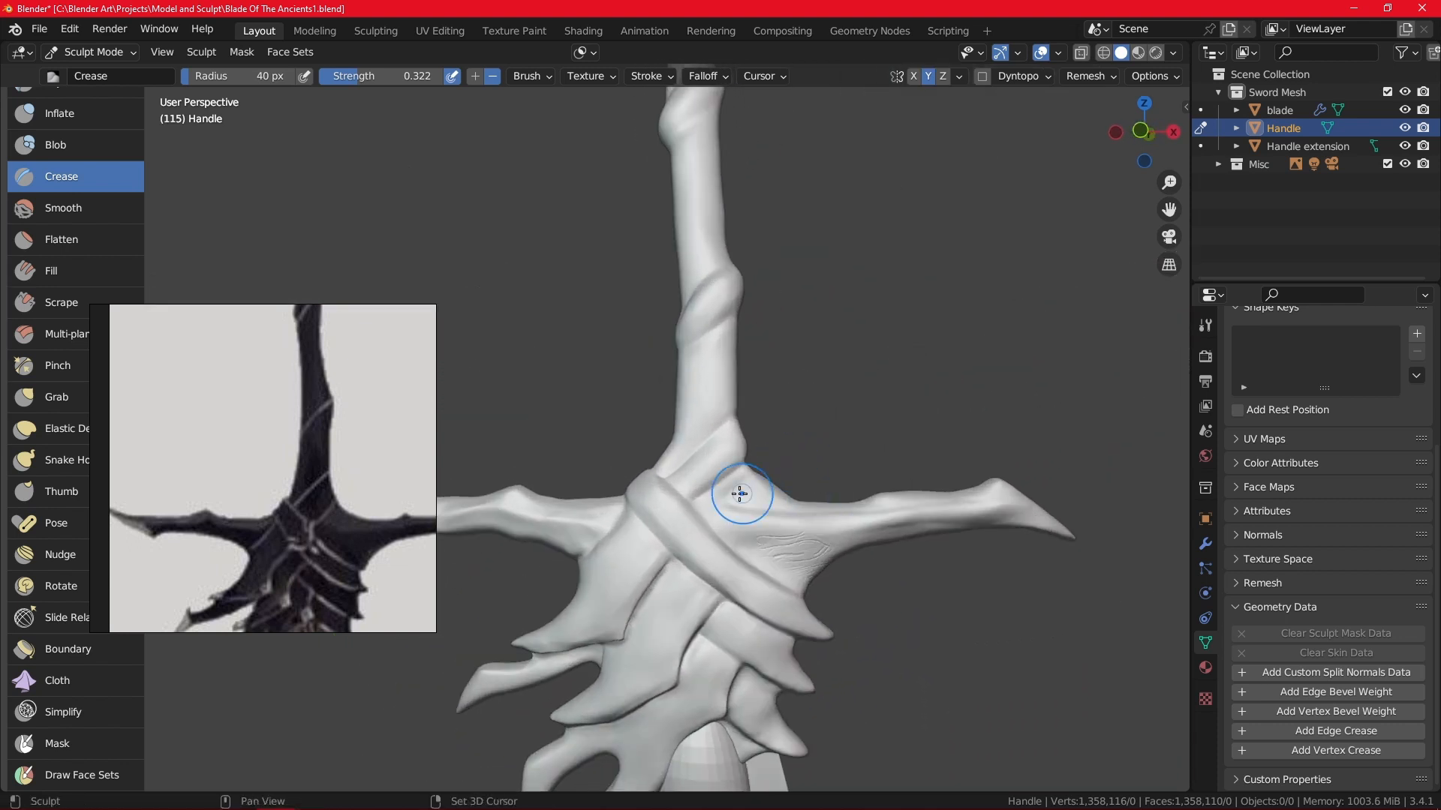
pyautogui.moveTo(862, 478)
pyautogui.mouseDown(button='middle')
pyautogui.moveTo(610, 530)
pyautogui.moveTo(965, 381)
pyautogui.moveTo(950, 521)
pyautogui.moveTo(888, 484)
pyautogui.moveTo(926, 674)
pyautogui.mouseUp(button='middle')
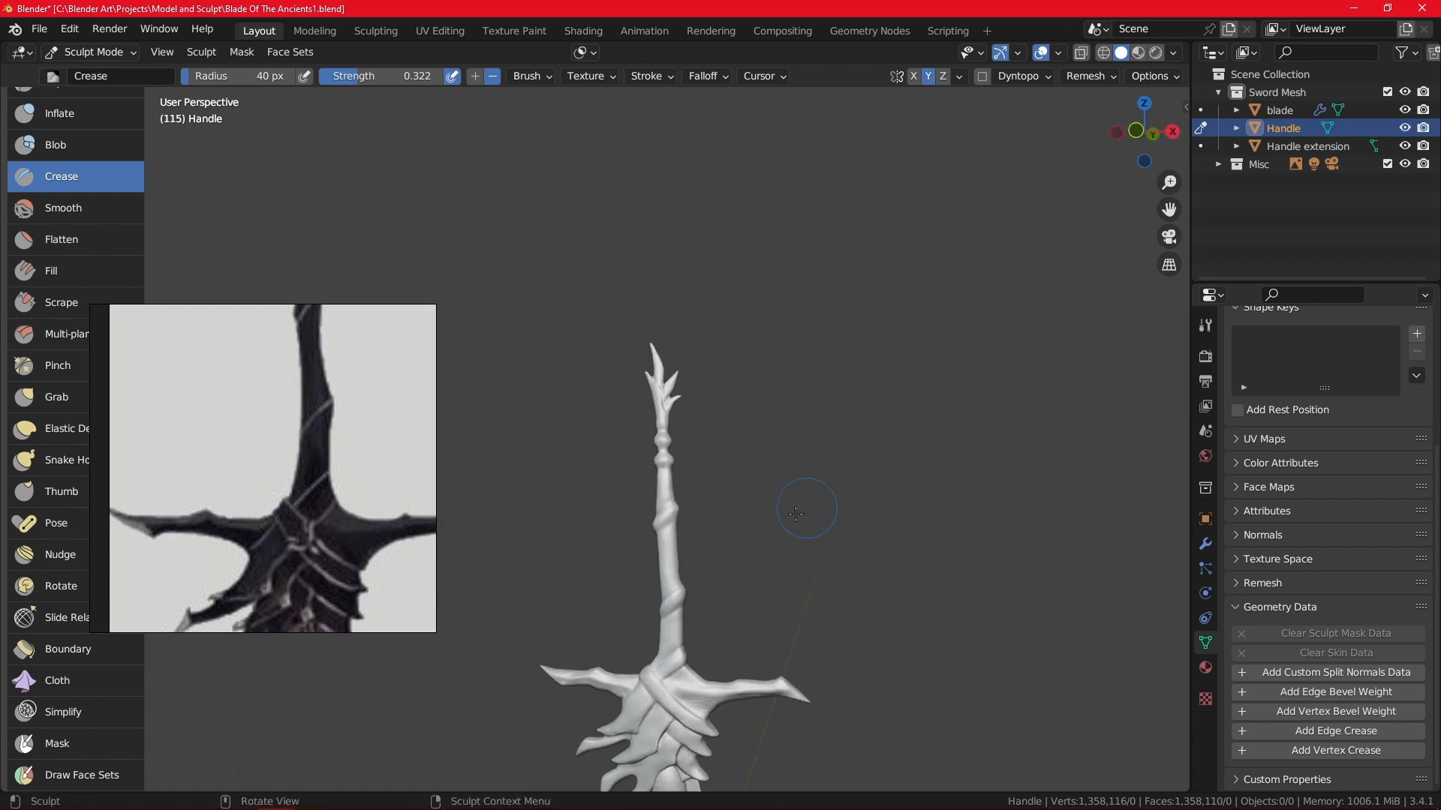
pyautogui.keyDown('ctrl'); pyautogui.moveTo(811, 508); pyautogui.dragTo(817, 312, button='middle'); pyautogui.keyUp('ctrl')
pyautogui.keyDown('shift'); pyautogui.moveTo(987, 308); pyautogui.dragTo(776, 313, button='middle'); pyautogui.keyUp('shift')
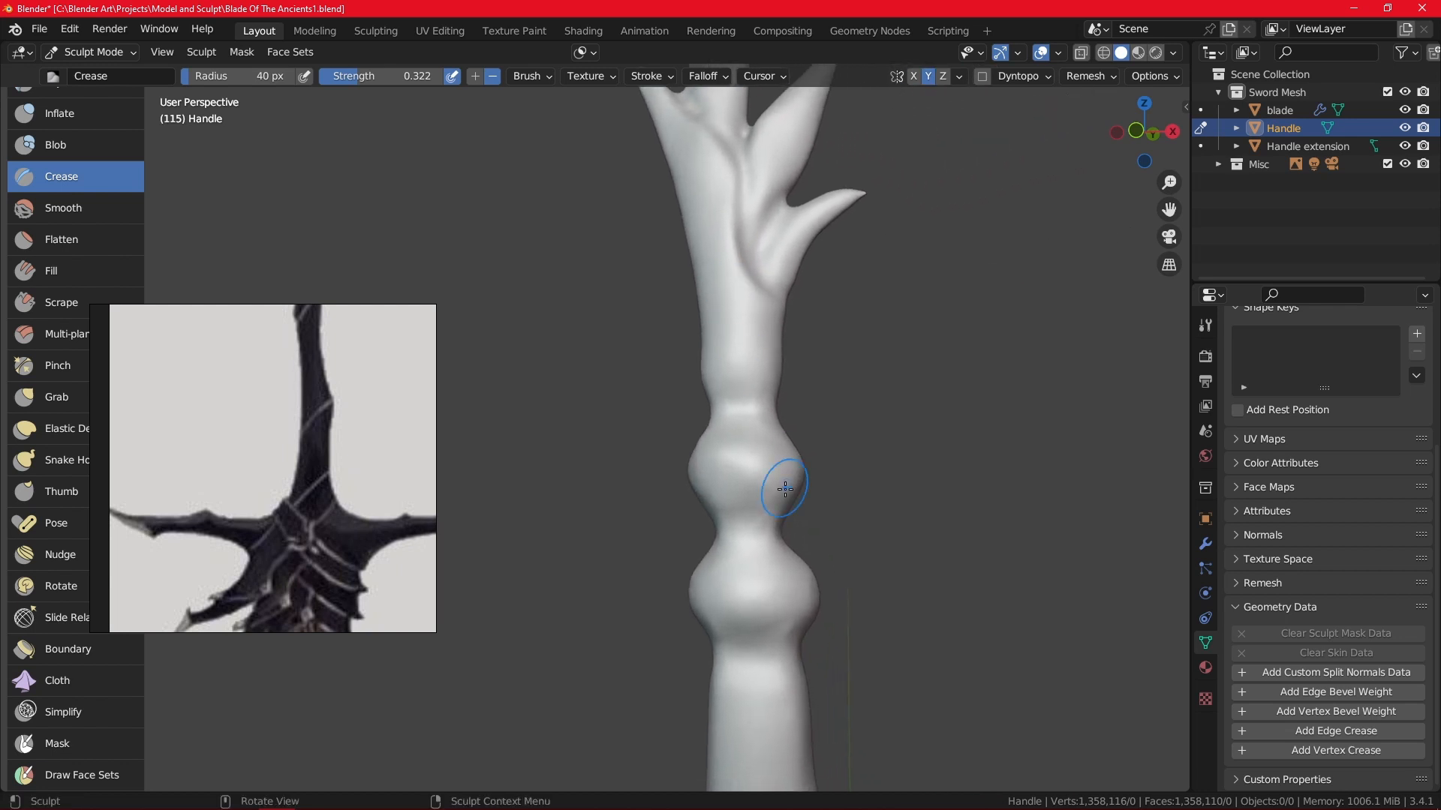
# Deepen the crease between the pommel's main stem and its two side spikes using the Crease brush at 22 px and 0.322 strength.
pyautogui.moveTo(842, 370)
pyautogui.keyDown('shift'); pyautogui.mouseDown(button='middle')
pyautogui.moveTo(833, 481)
pyautogui.moveTo(776, 586)
pyautogui.moveTo(744, 356)
pyautogui.mouseUp(button='middle'); pyautogui.keyUp('shift')
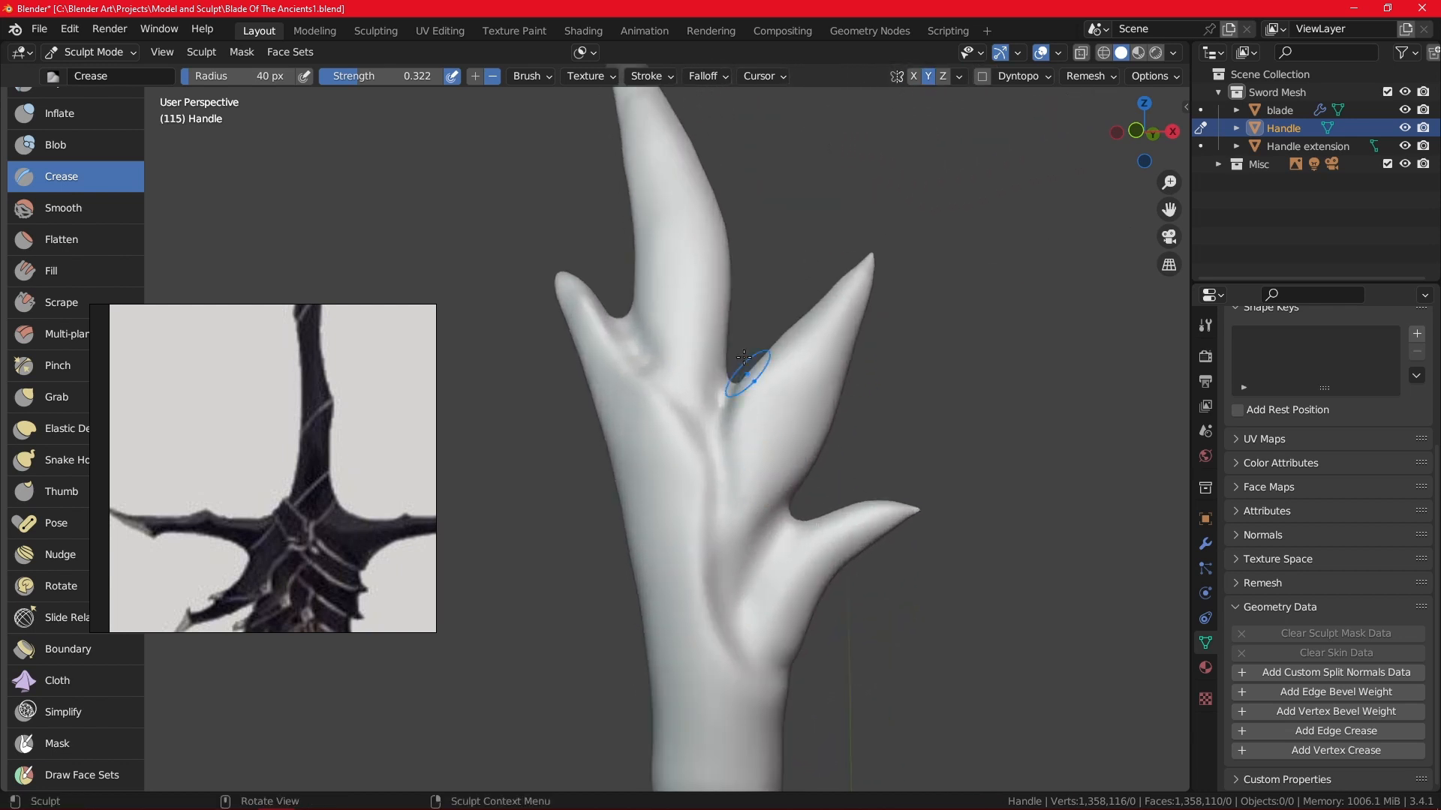
pyautogui.press('f')
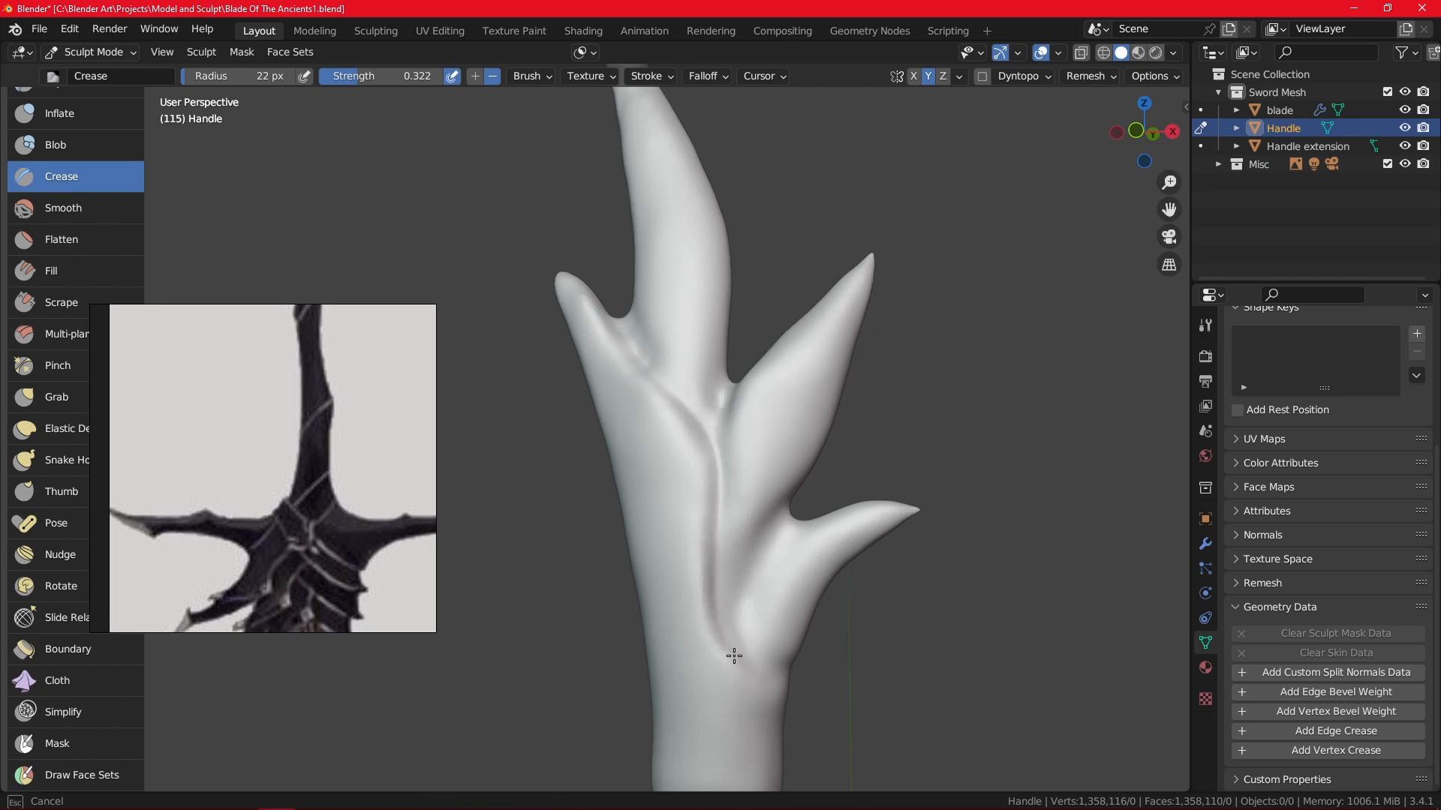
pyautogui.moveTo(733, 657)
pyautogui.mouseDown(button='middle')
pyautogui.moveTo(611, 648)
pyautogui.moveTo(721, 645)
pyautogui.moveTo(797, 525)
pyautogui.mouseUp(button='middle')
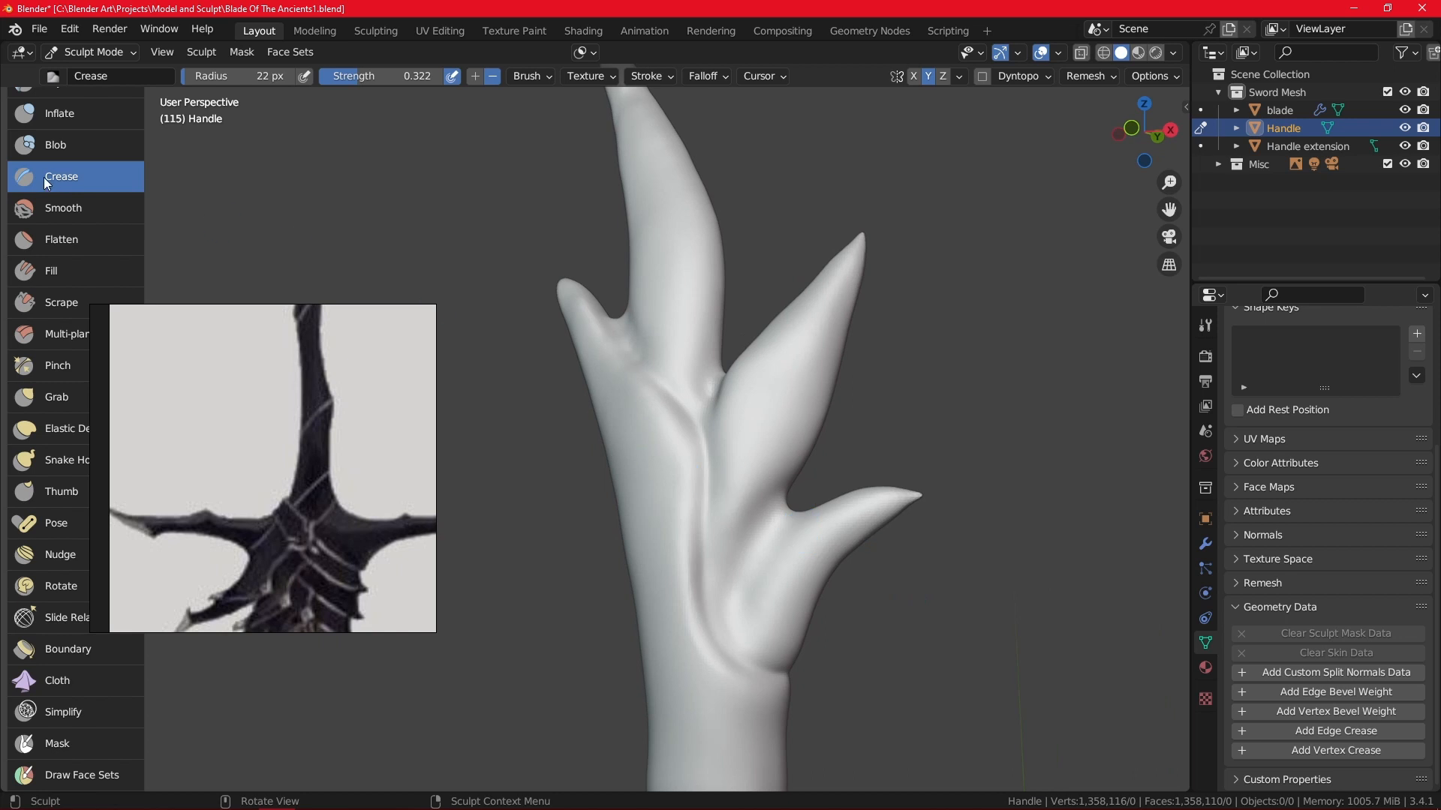
pyautogui.moveTo(812, 450); pyautogui.dragTo(731, 606, button='middle')
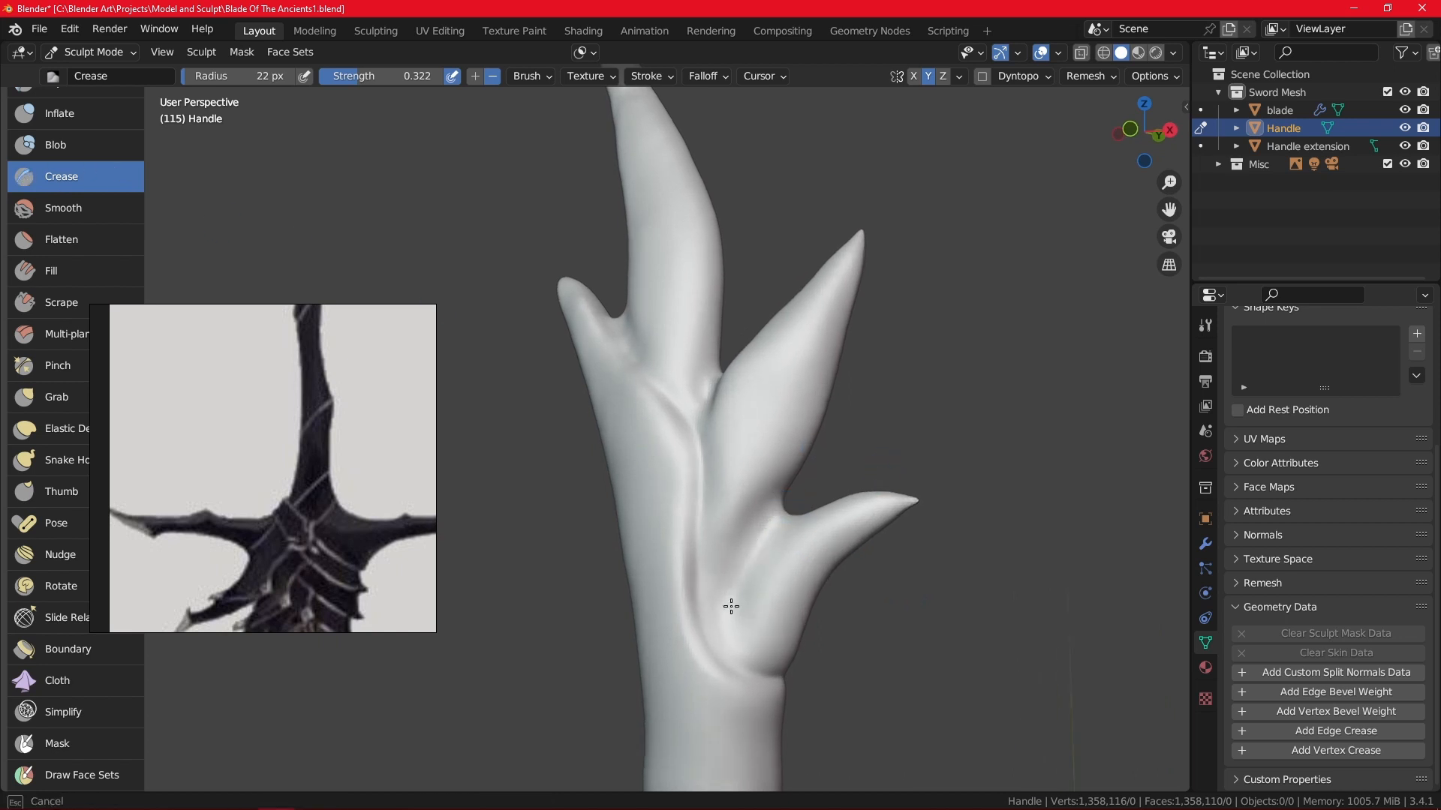
pyautogui.moveTo(800, 498)
pyautogui.mouseDown(button='middle')
pyautogui.moveTo(720, 570)
pyautogui.moveTo(638, 615)
pyautogui.moveTo(804, 629)
pyautogui.moveTo(739, 436)
pyautogui.moveTo(721, 456)
pyautogui.mouseUp(button='middle')
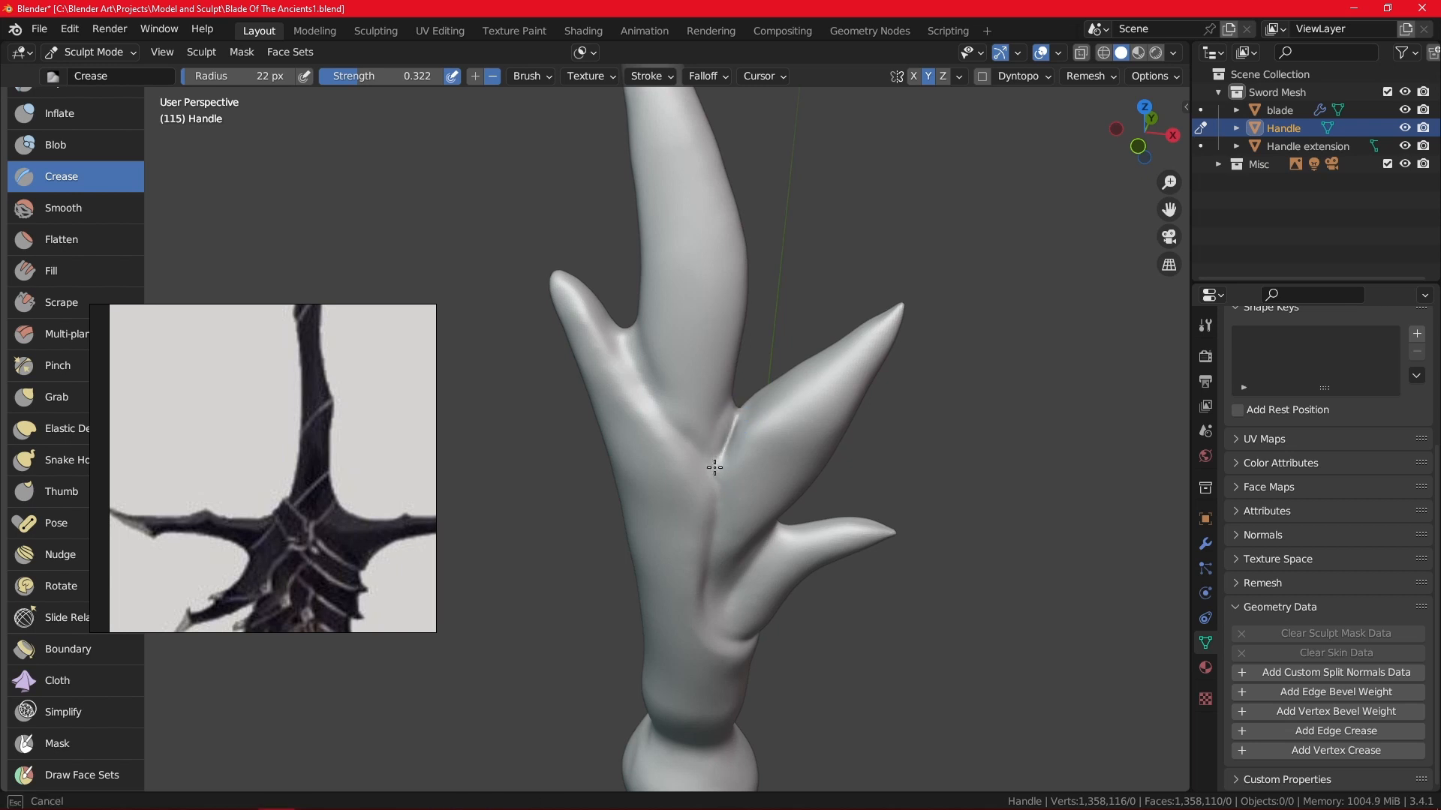
# Extend the sharp crease around the base of the tallest pommel spike up to the notch beside the single short spike.
pyautogui.moveTo(659, 386)
pyautogui.mouseDown(button='middle')
pyautogui.moveTo(555, 443)
pyautogui.moveTo(514, 489)
pyautogui.mouseUp(button='middle')
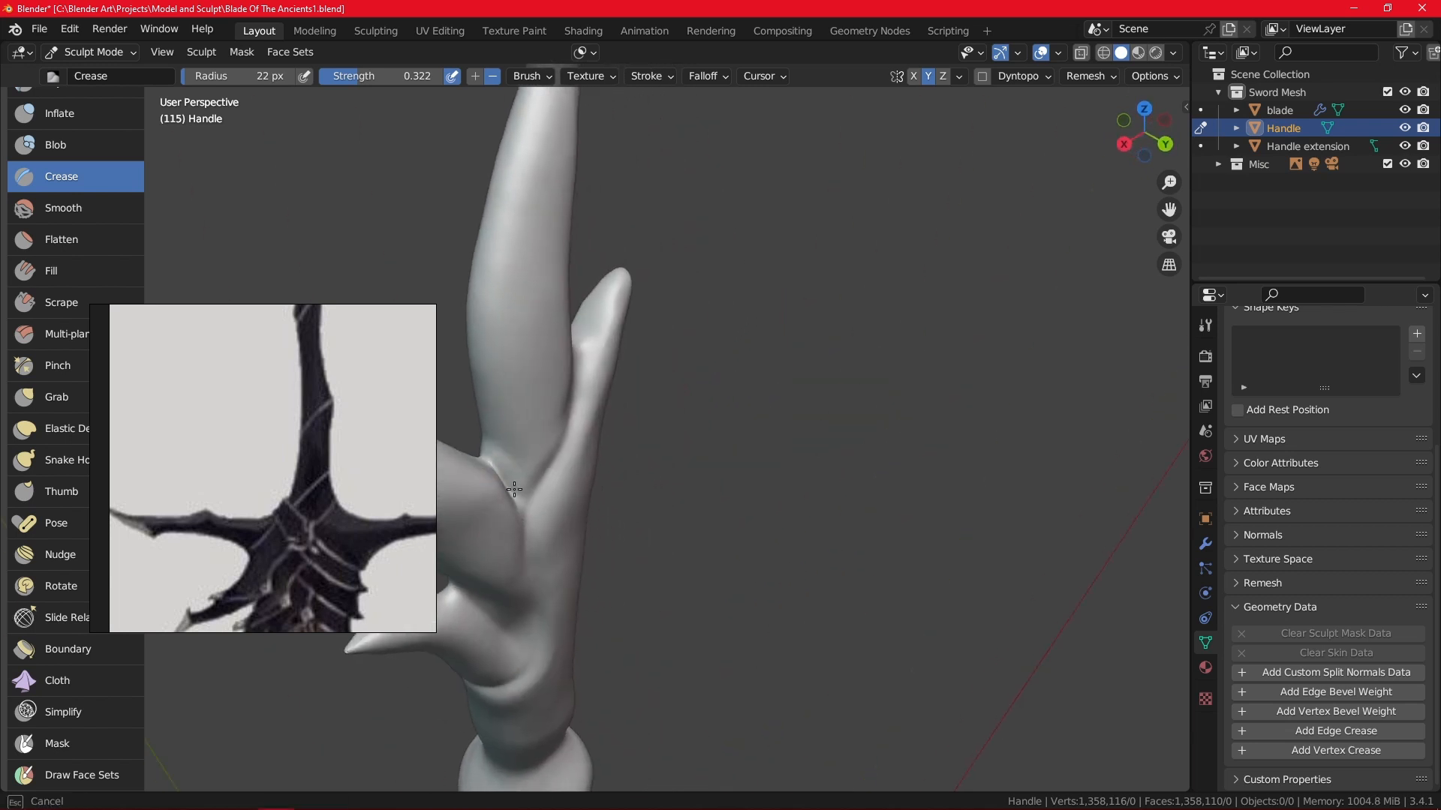
pyautogui.moveTo(514, 490); pyautogui.dragTo(538, 484)
pyautogui.moveTo(569, 425); pyautogui.dragTo(578, 365)
pyautogui.moveTo(579, 363); pyautogui.dragTo(822, 390, button='middle')
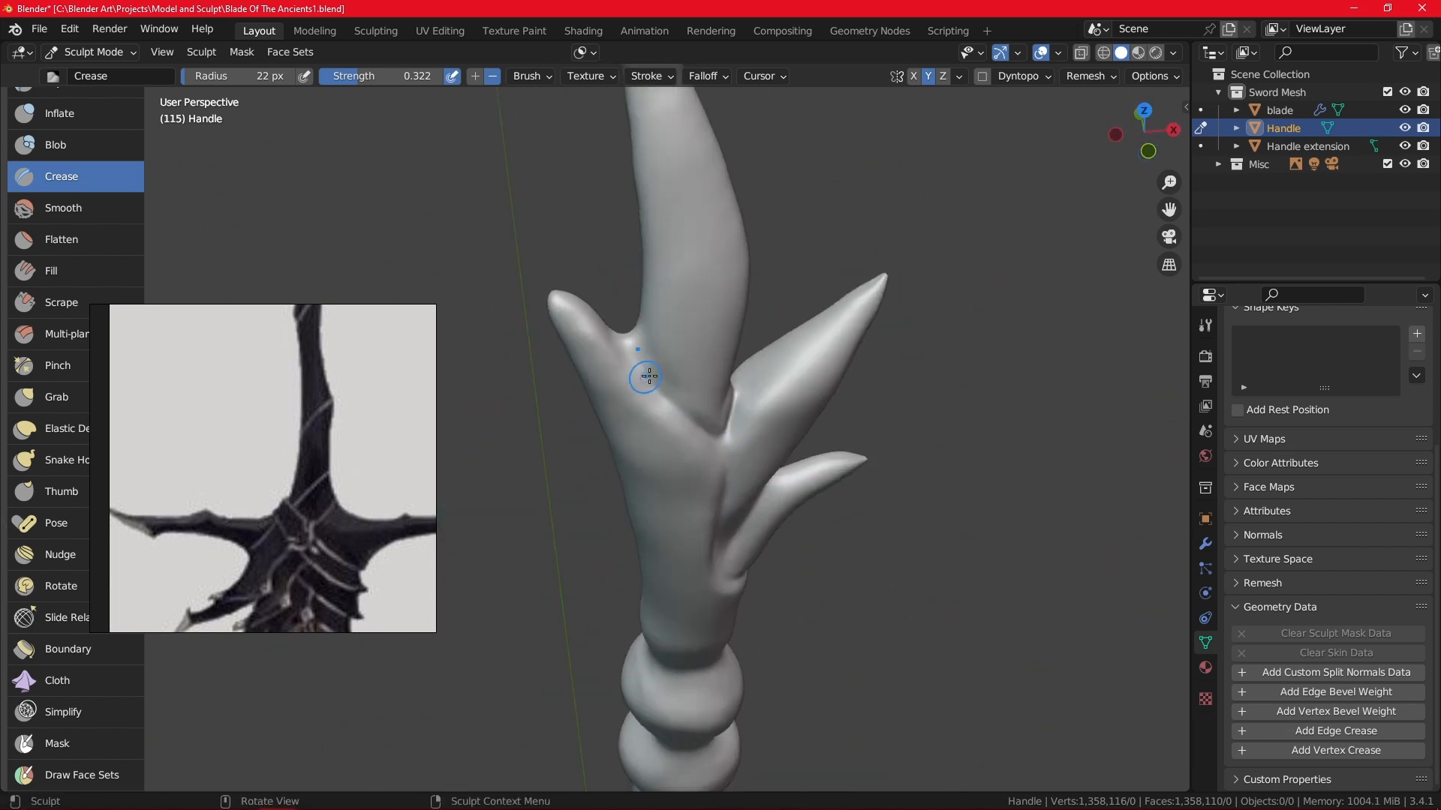
pyautogui.moveTo(634, 345); pyautogui.dragTo(646, 325, button='middle')
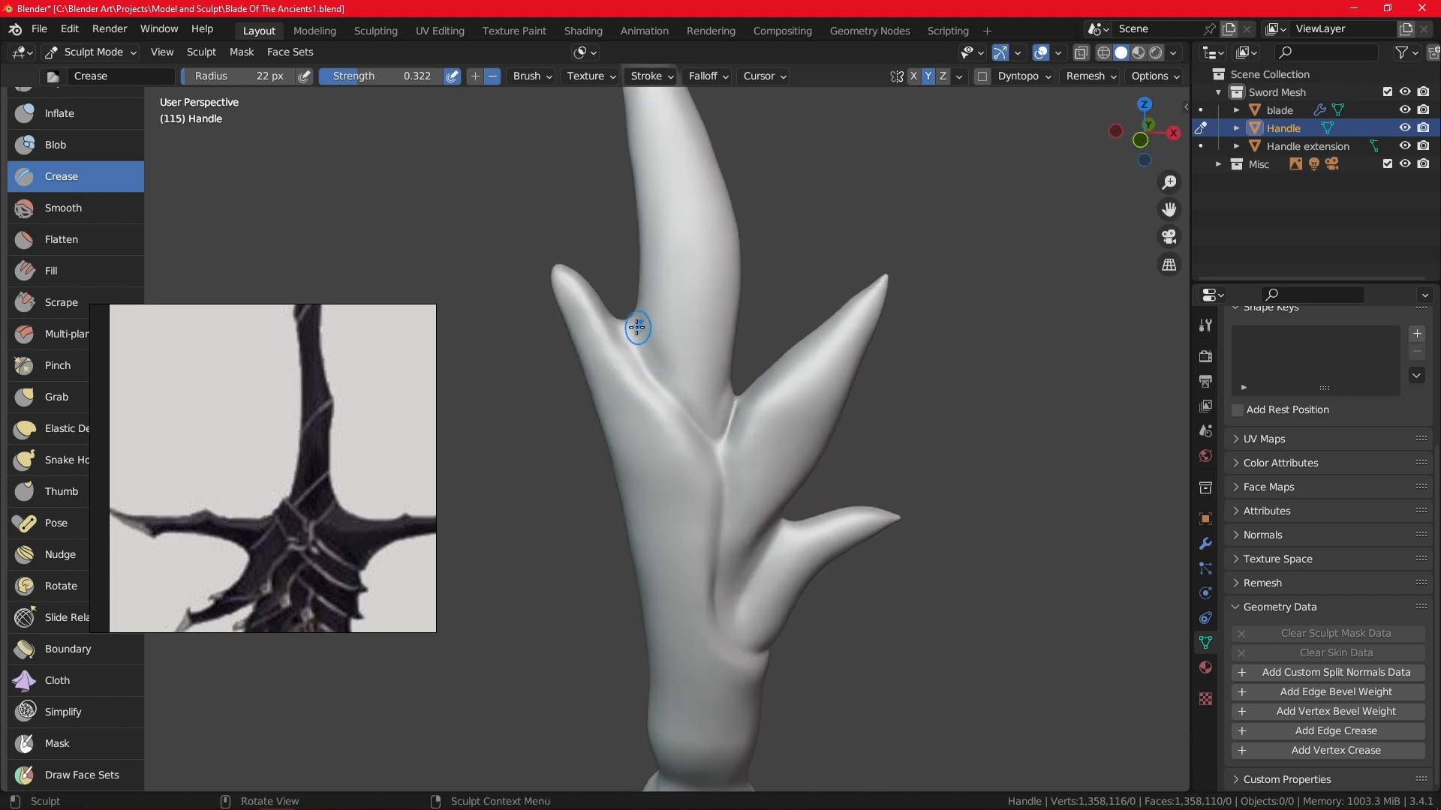
pyautogui.moveTo(637, 327)
pyautogui.mouseDown()
pyautogui.moveTo(621, 316)
pyautogui.moveTo(644, 260)
pyautogui.mouseUp()
pyautogui.keyDown('shift'); pyautogui.moveTo(774, 400); pyautogui.dragTo(753, 414); pyautogui.keyUp('shift')
# Set the Crease brush to Add and raise a ridge along the edge of the spike crease on both faces of the pommel.
pyautogui.keyDown('ctrl'); pyautogui.moveTo(797, 420); pyautogui.dragTo(810, 525, button='middle'); pyautogui.keyUp('ctrl')
pyautogui.moveTo(764, 477); pyautogui.dragTo(654, 386, button='middle')
pyautogui.click(478, 75)
pyautogui.moveTo(576, 311); pyautogui.dragTo(609, 362)
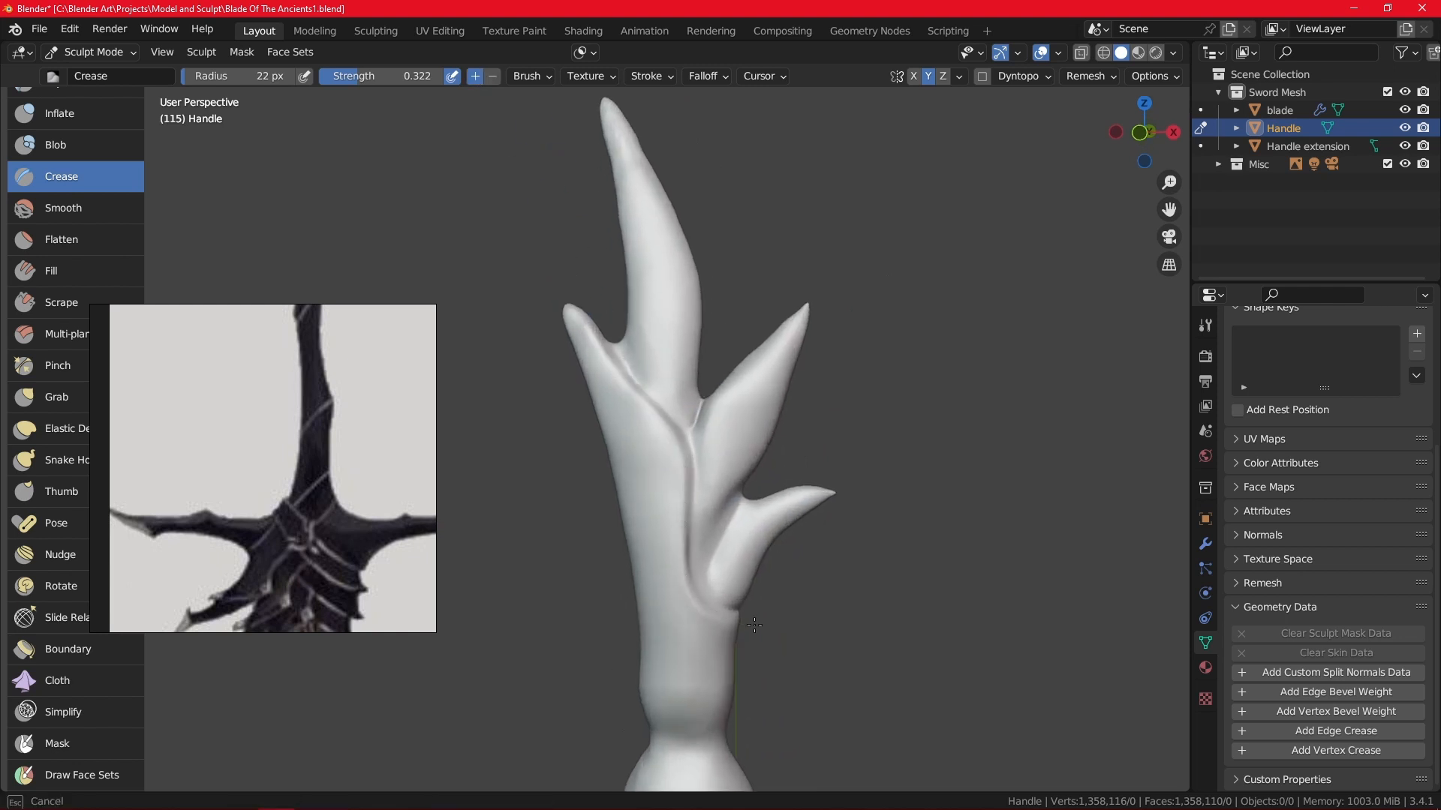
pyautogui.moveTo(754, 625); pyautogui.dragTo(753, 625)
pyautogui.moveTo(752, 624); pyautogui.dragTo(603, 617, button='middle')
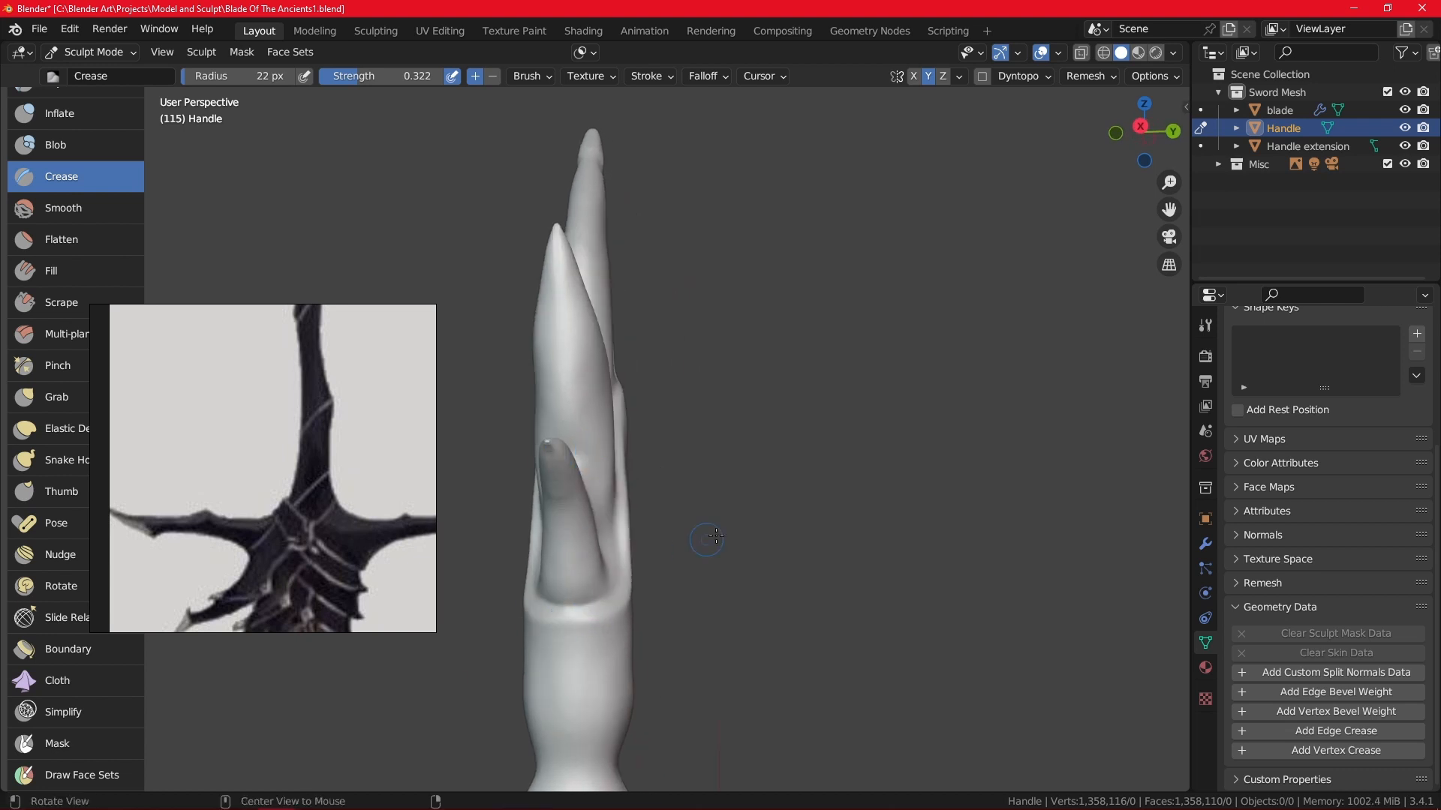
pyautogui.moveTo(715, 537); pyautogui.dragTo(715, 321, button='middle')
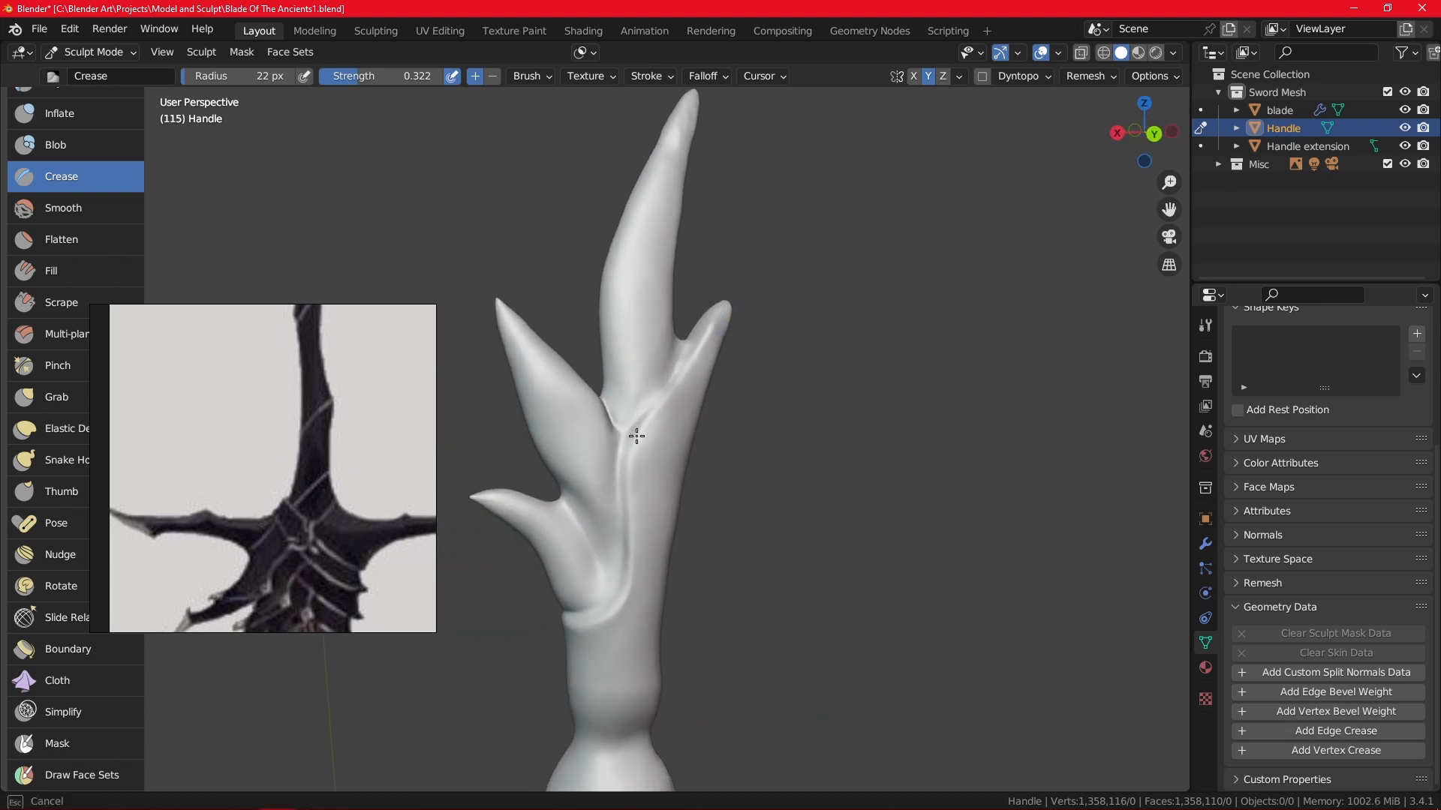
pyautogui.moveTo(606, 618); pyautogui.dragTo(627, 593)
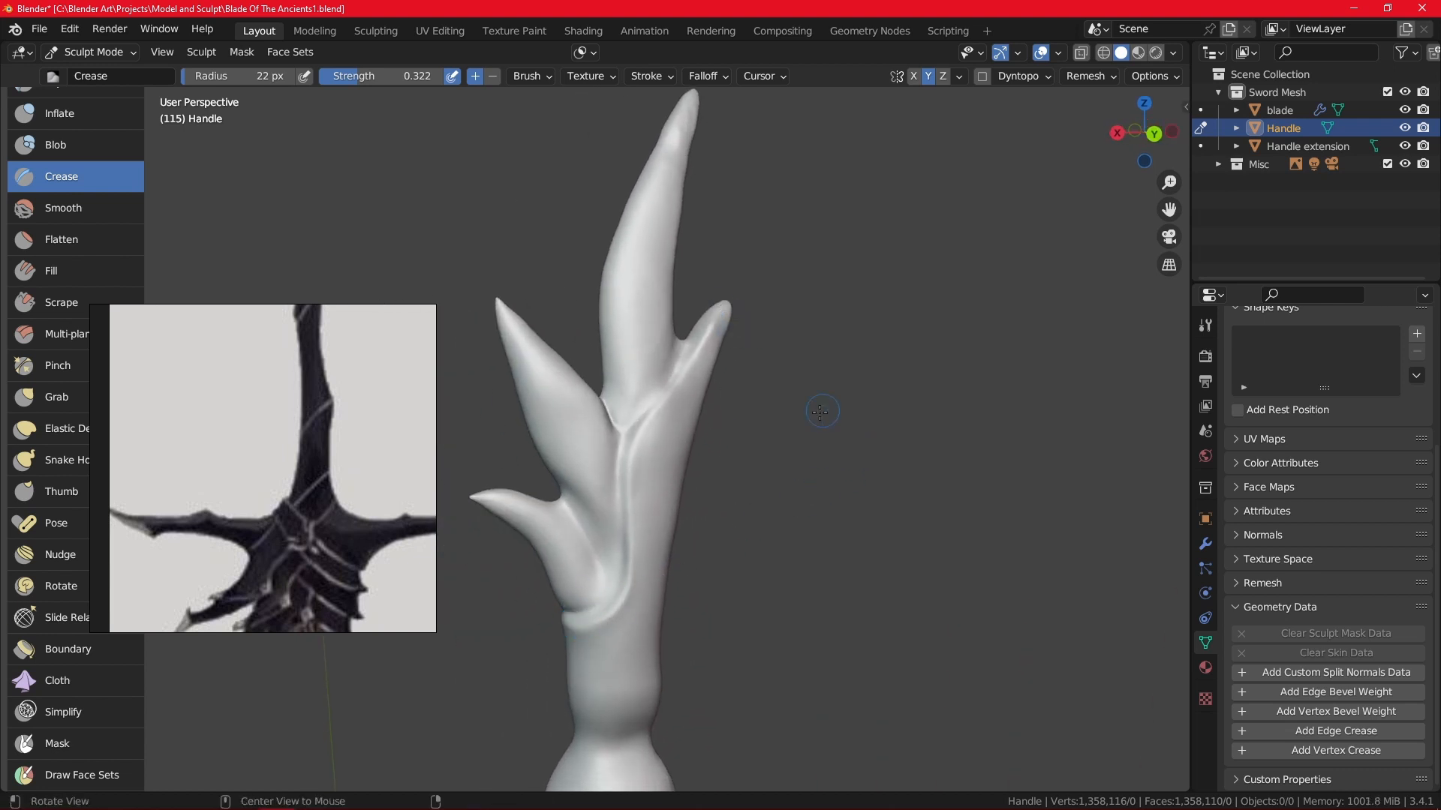
# Smooth the upper part of the tallest pommel spike.
pyautogui.moveTo(821, 411); pyautogui.dragTo(588, 398, button='middle')
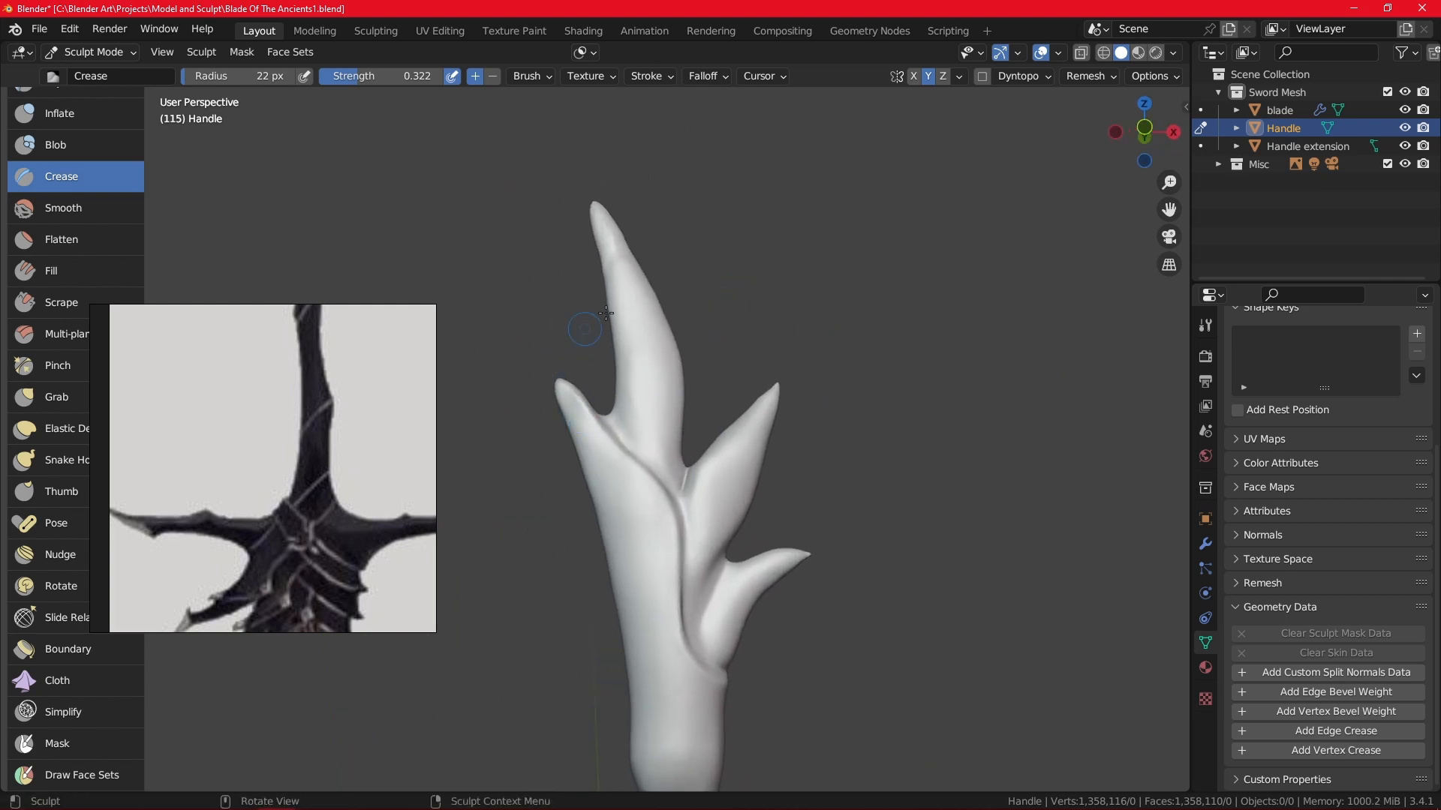
pyautogui.moveTo(608, 312); pyautogui.dragTo(590, 321, button='middle')
pyautogui.moveTo(629, 271)
pyautogui.keyDown('shift'); pyautogui.mouseDown()
pyautogui.moveTo(637, 251)
pyautogui.moveTo(614, 234)
pyautogui.mouseUp(); pyautogui.keyUp('shift')
pyautogui.moveTo(776, 425)
pyautogui.mouseDown(button='middle')
pyautogui.moveTo(653, 346)
pyautogui.moveTo(904, 551)
pyautogui.moveTo(631, 455)
pyautogui.mouseUp(button='middle')
# Thicken the tip of the single short pommel spike using the Inflate brush at 52 px and 0.500 strength.
pyautogui.press('f')
pyautogui.click(654, 451)
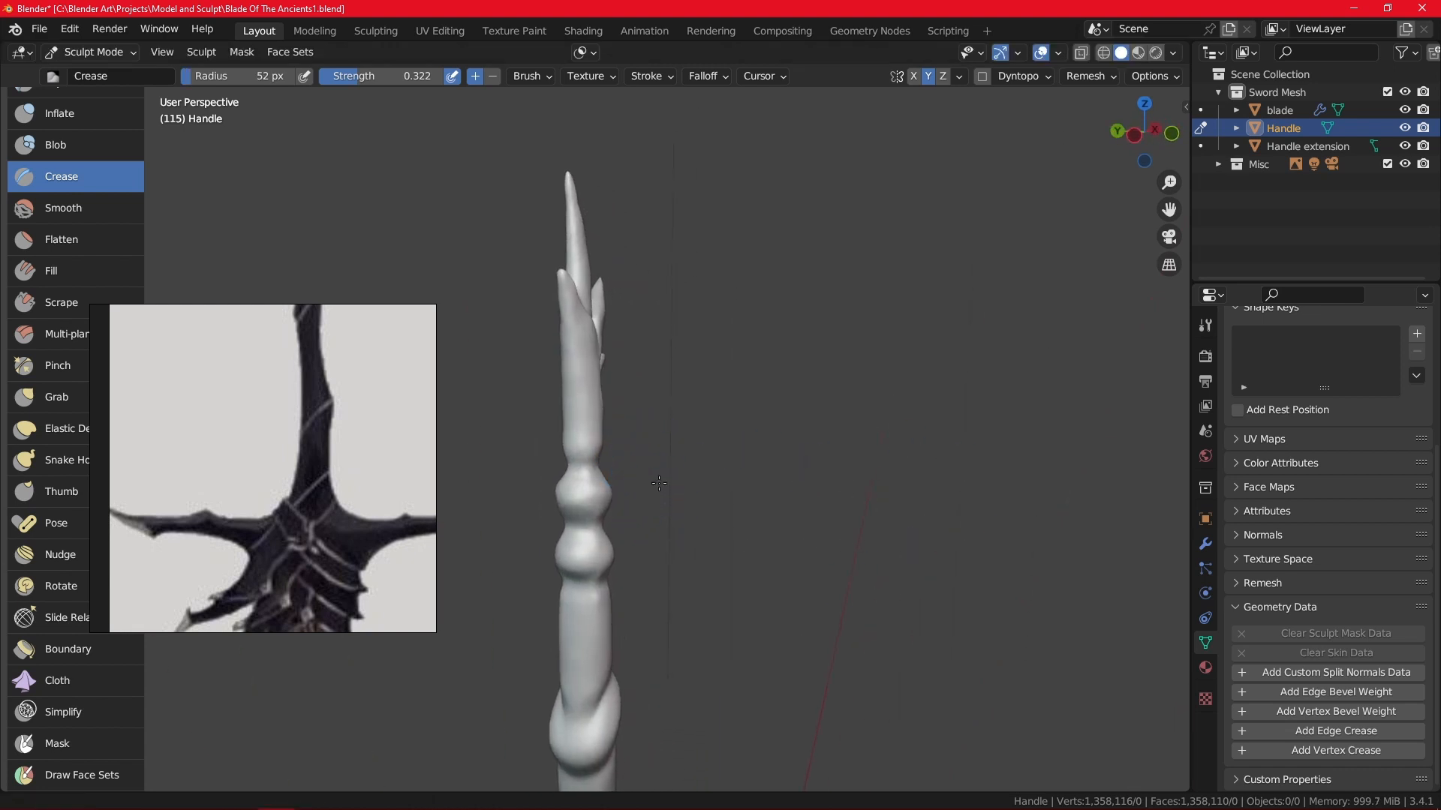
pyautogui.scroll(2, 590, 445)
pyautogui.moveTo(556, 305); pyautogui.dragTo(742, 300, button='middle')
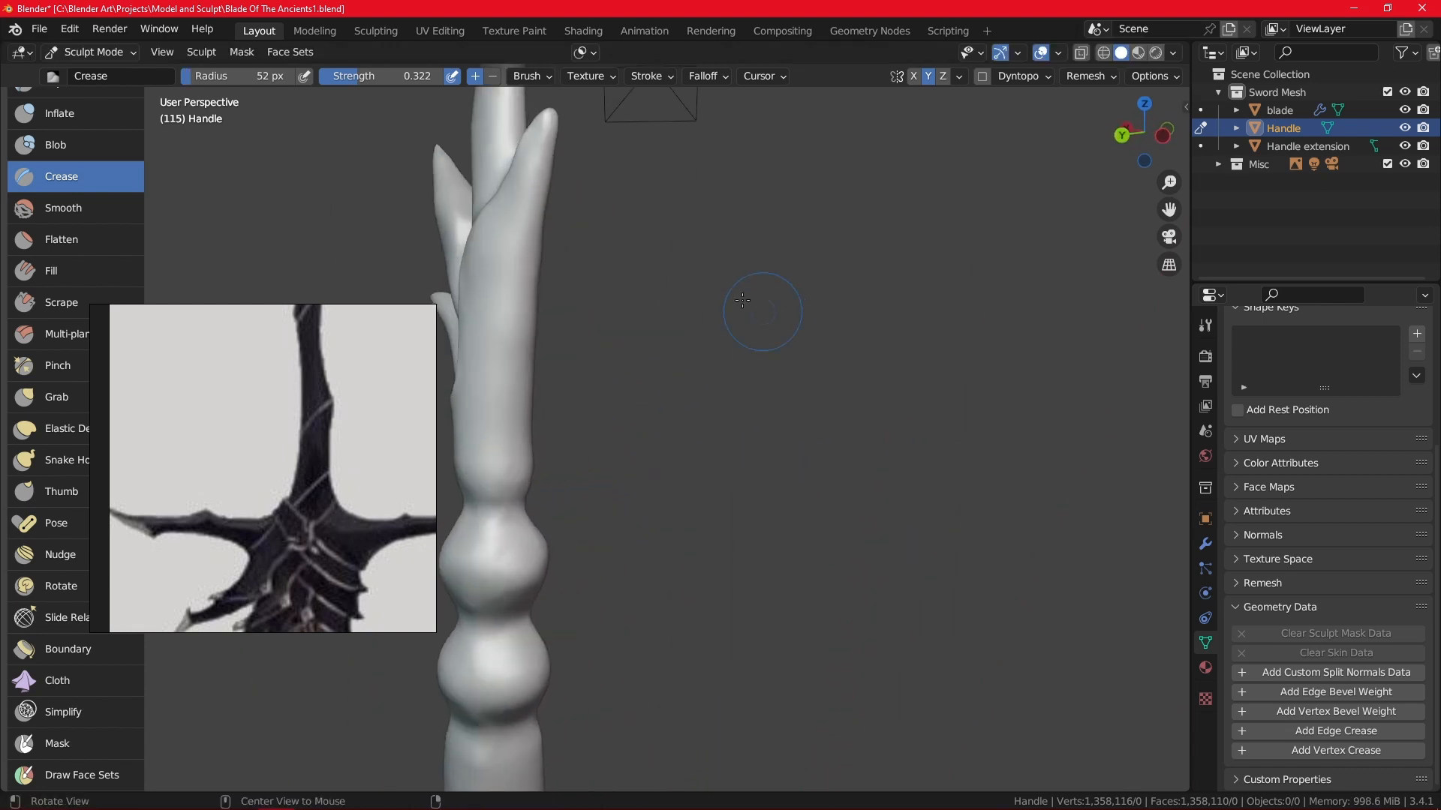
pyautogui.moveTo(536, 287); pyautogui.dragTo(546, 293, button='middle')
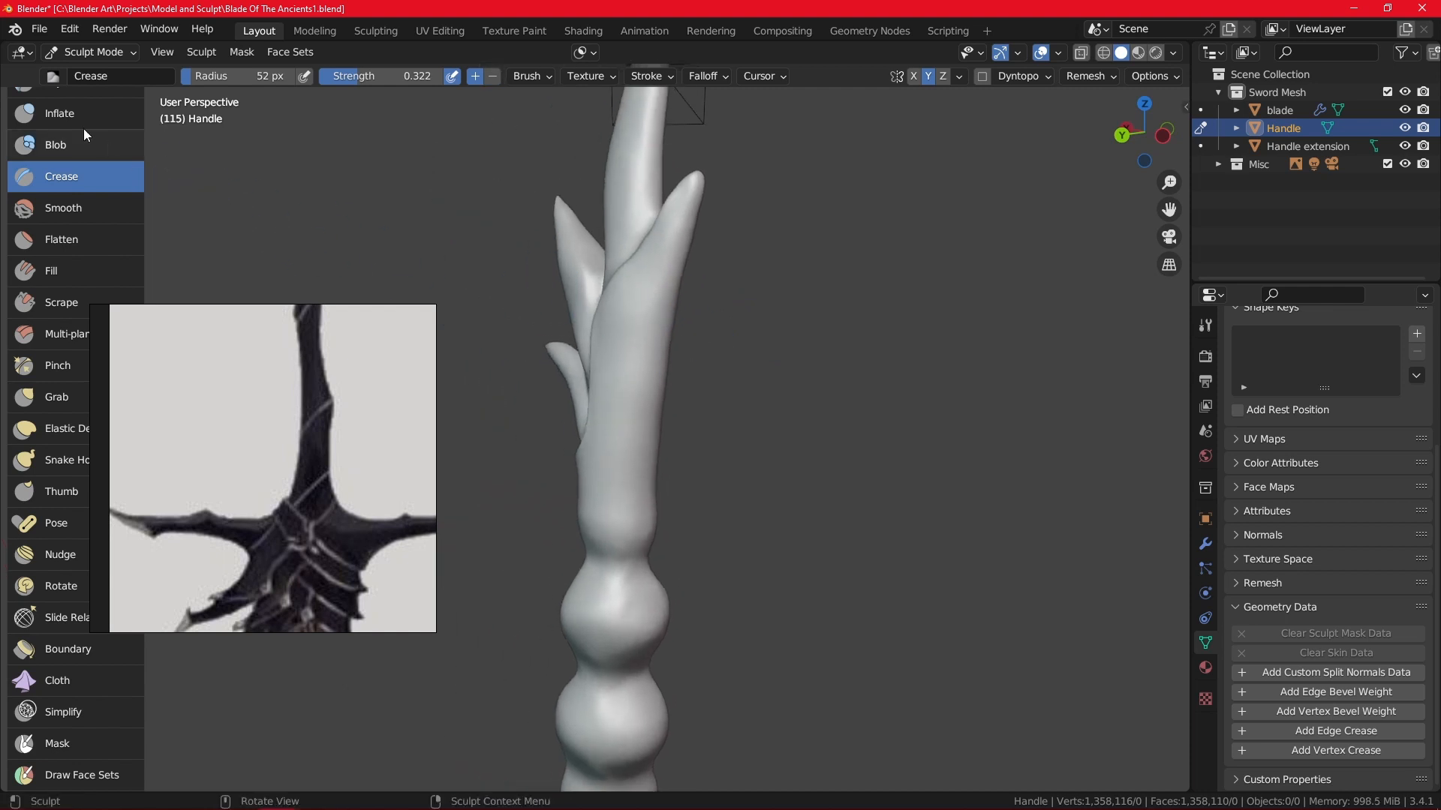
pyautogui.click(67, 114)
pyautogui.moveTo(659, 316)
pyautogui.keyDown('ctrl'); pyautogui.mouseDown(button='middle')
pyautogui.moveTo(713, 167)
pyautogui.moveTo(704, 209)
pyautogui.mouseUp(button='middle'); pyautogui.keyUp('ctrl')
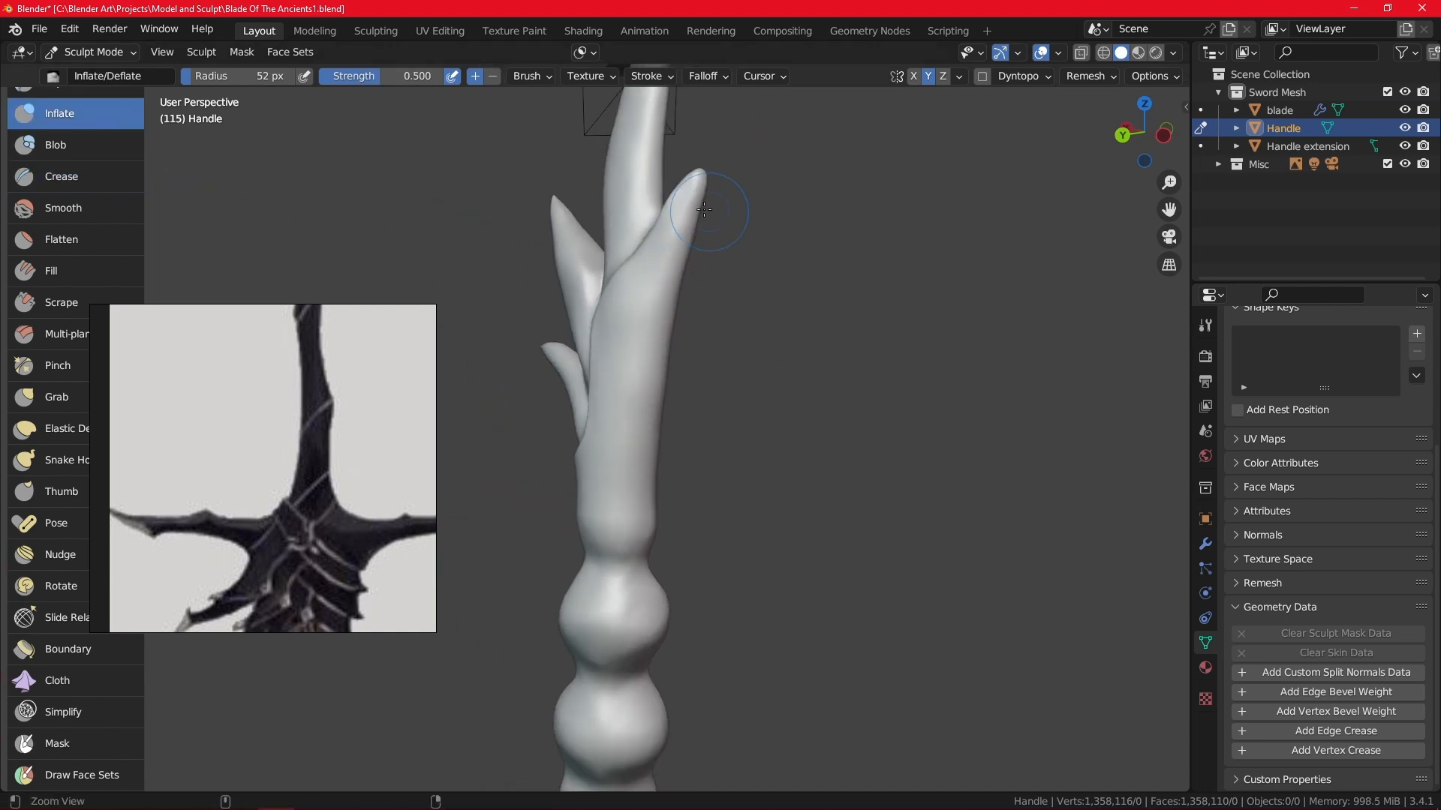
pyautogui.moveTo(680, 211); pyautogui.dragTo(647, 262)
pyautogui.moveTo(679, 209); pyautogui.dragTo(674, 227)
# Inflate the remaining sides of the single short spike and its body down along the crease.
pyautogui.moveTo(684, 236); pyautogui.dragTo(589, 207, button='middle')
pyautogui.moveTo(591, 189); pyautogui.dragTo(609, 259)
pyautogui.moveTo(613, 276); pyautogui.dragTo(568, 252, button='middle')
pyautogui.moveTo(559, 223)
pyautogui.mouseDown()
pyautogui.moveTo(623, 444)
pyautogui.moveTo(545, 224)
pyautogui.moveTo(566, 231)
pyautogui.mouseUp()
pyautogui.moveTo(589, 229)
pyautogui.mouseDown(button='middle')
pyautogui.moveTo(692, 251)
pyautogui.moveTo(720, 241)
pyautogui.moveTo(623, 232)
pyautogui.mouseUp(button='middle')
pyautogui.moveTo(616, 291); pyautogui.dragTo(624, 307)
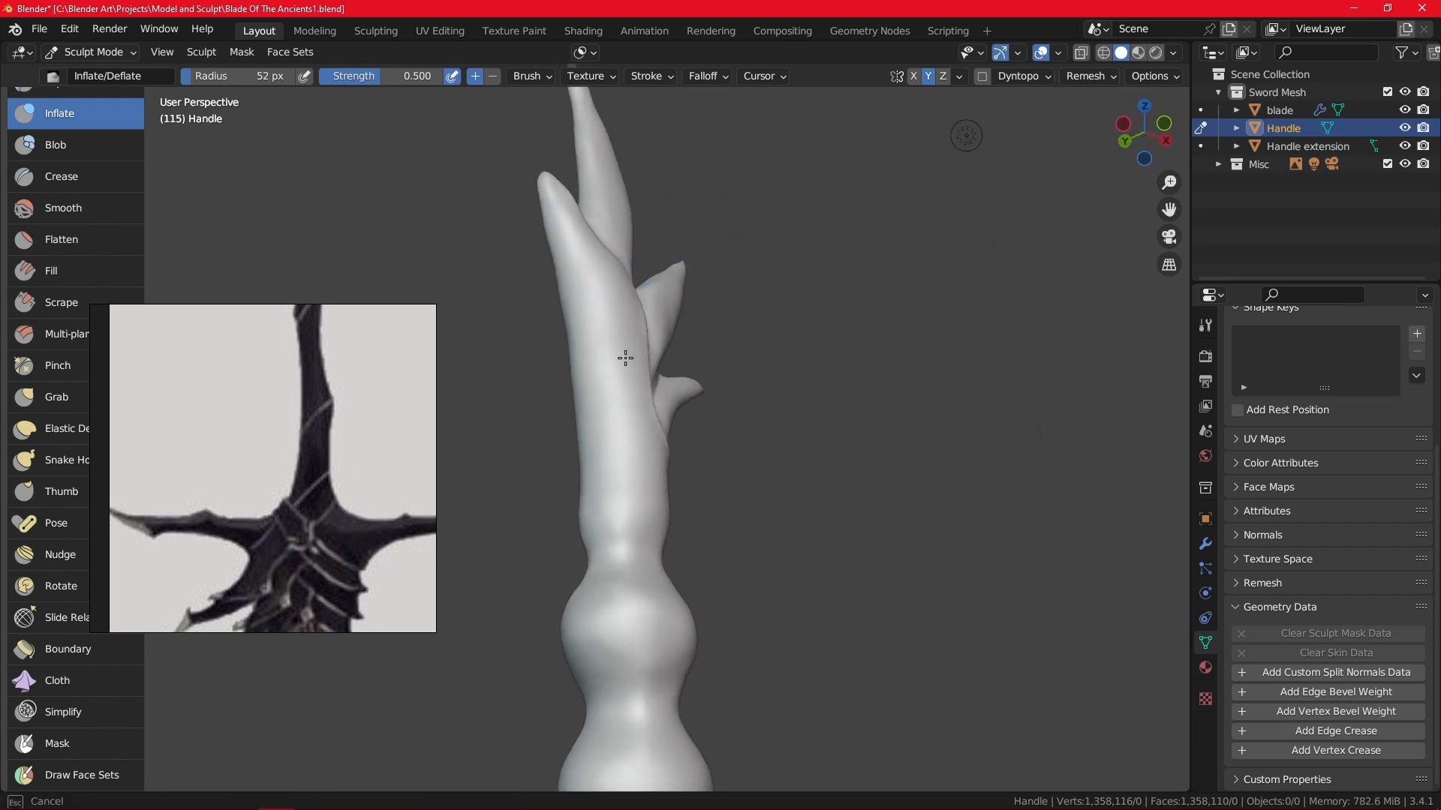
pyautogui.moveTo(626, 358); pyautogui.dragTo(630, 323, button='middle')
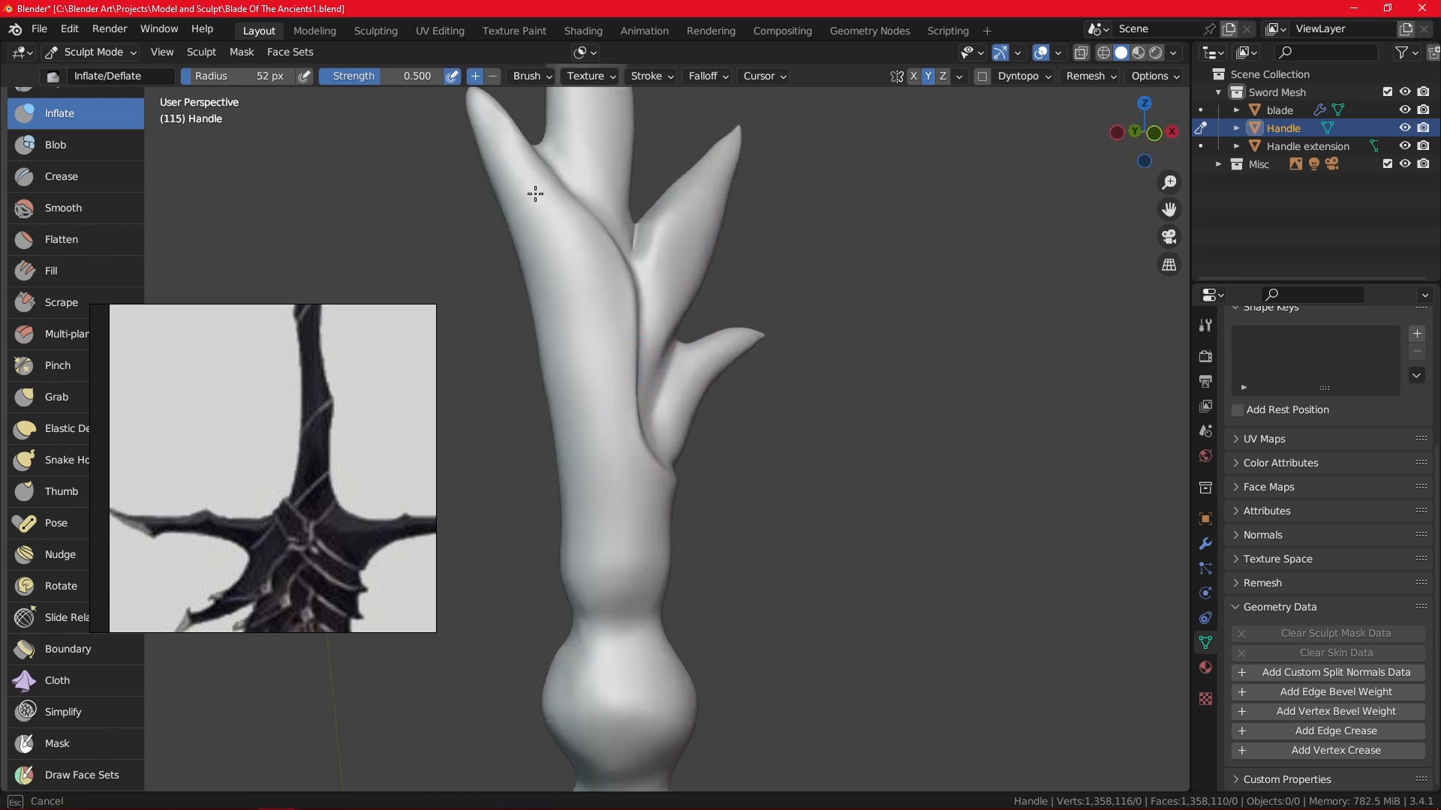
# Even out the outer surface of the inflated spike using the Smooth brush at 52 px and 0.839 strength.
pyautogui.moveTo(550, 209); pyautogui.dragTo(531, 555, button='middle')
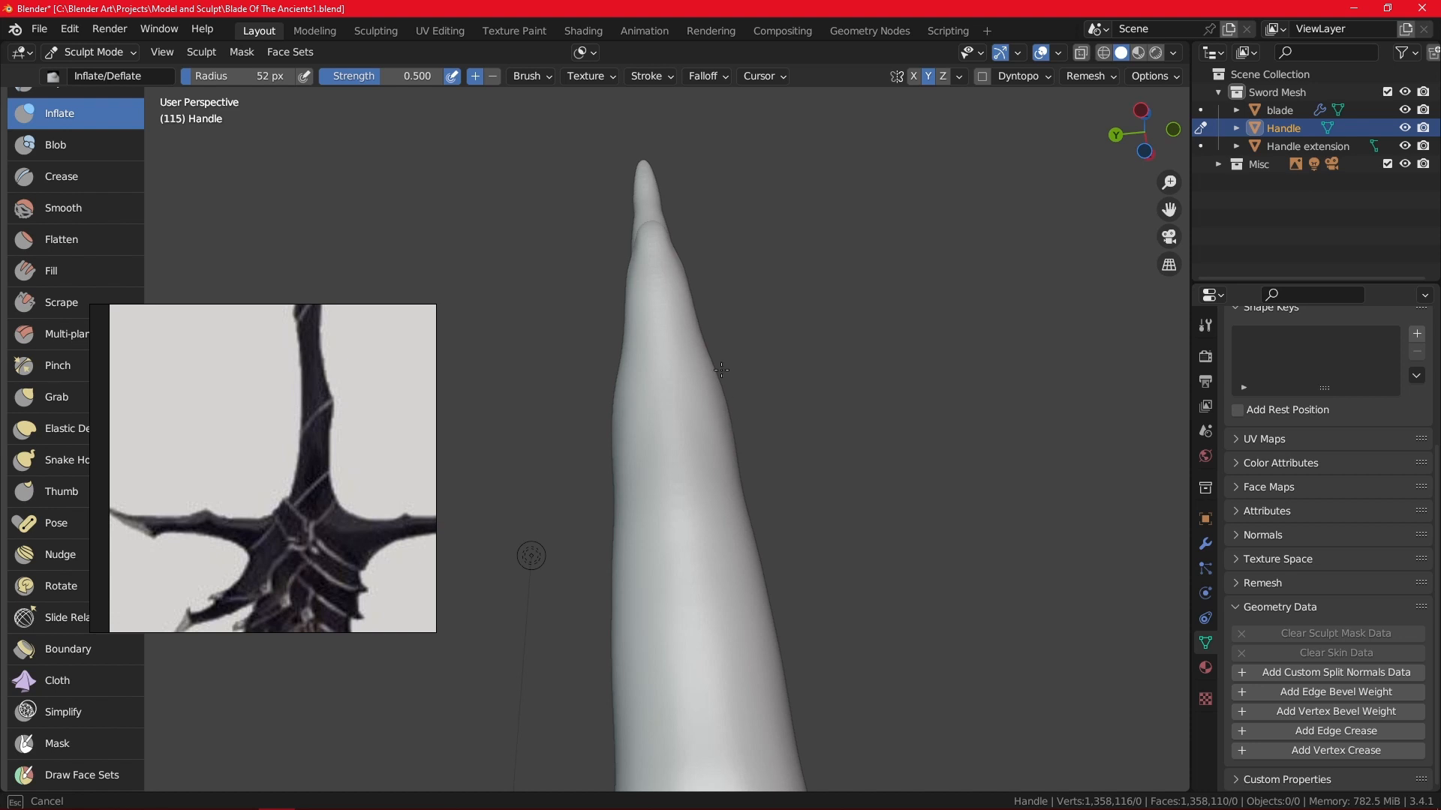
pyautogui.click(90, 240)
pyautogui.click(110, 208)
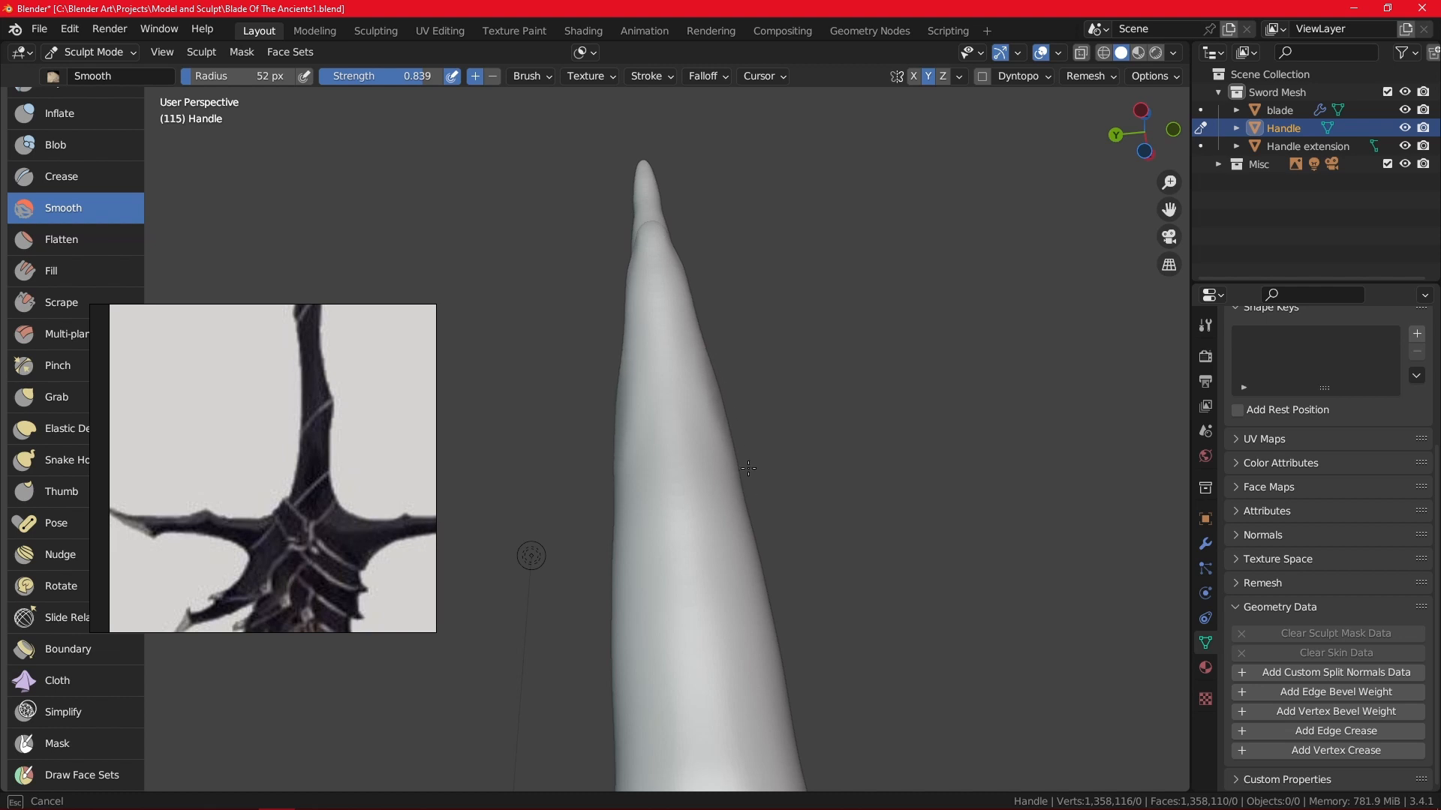
pyautogui.moveTo(735, 253); pyautogui.dragTo(679, 203, button='middle')
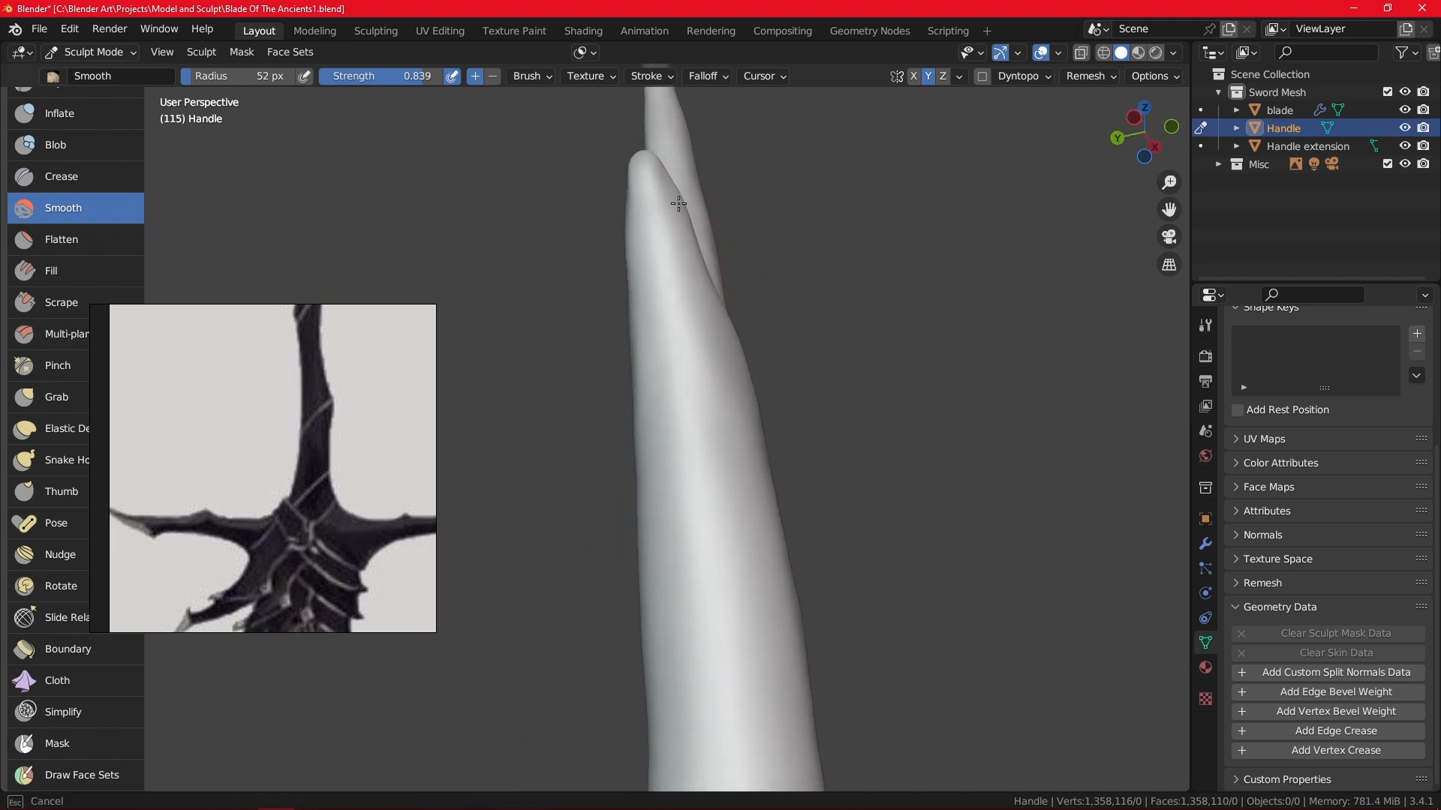
pyautogui.keyDown('alt'); pyautogui.moveTo(772, 224); pyautogui.dragTo(664, 259); pyautogui.keyUp('alt')
# Remesh the handle to rebuild its geometry after the spike sculpting.
pyautogui.keyDown('ctrl'); pyautogui.keyDown('alt'); pyautogui.moveTo(762, 180); pyautogui.dragTo(708, 488); pyautogui.keyUp('alt'); pyautogui.keyUp('ctrl')
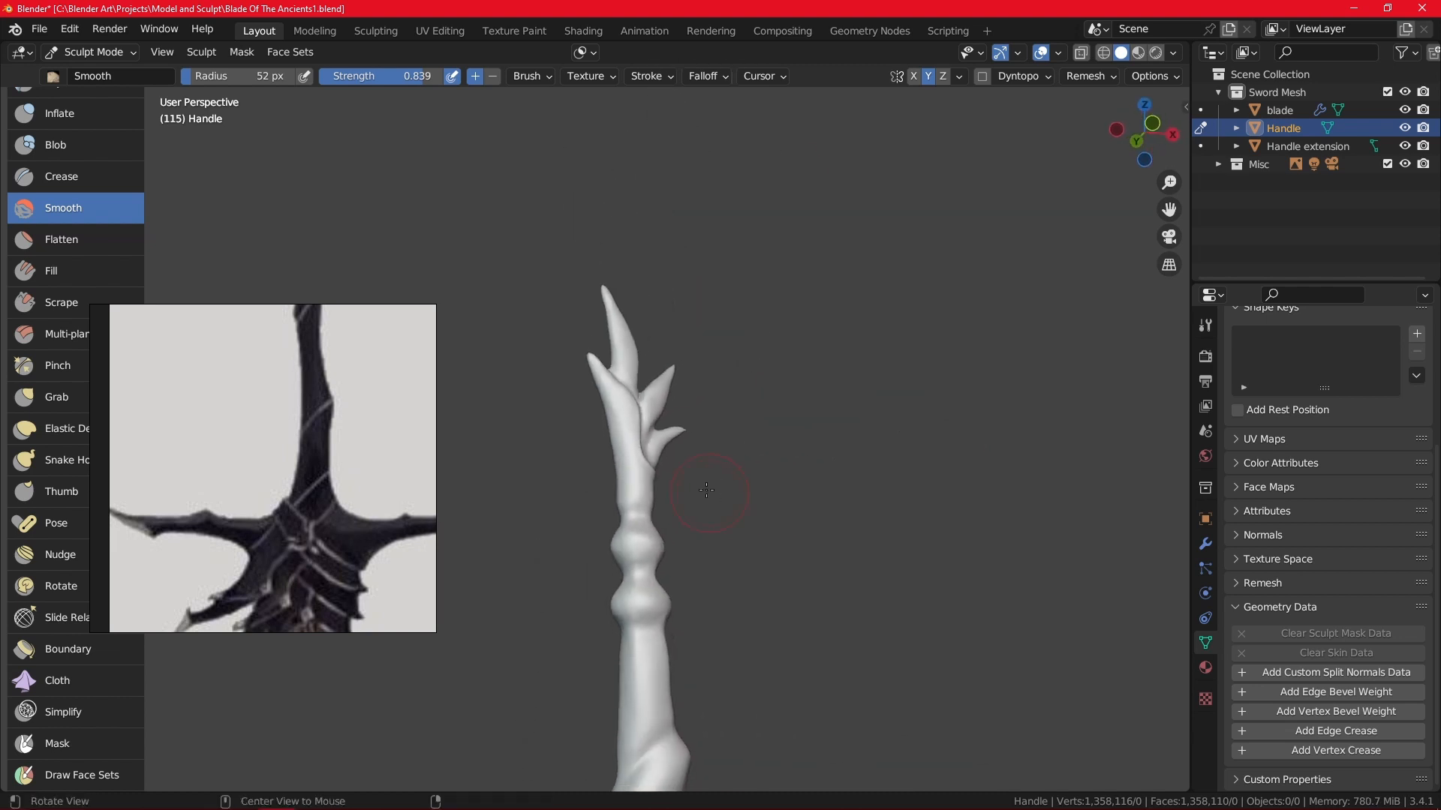
pyautogui.click(1096, 78)
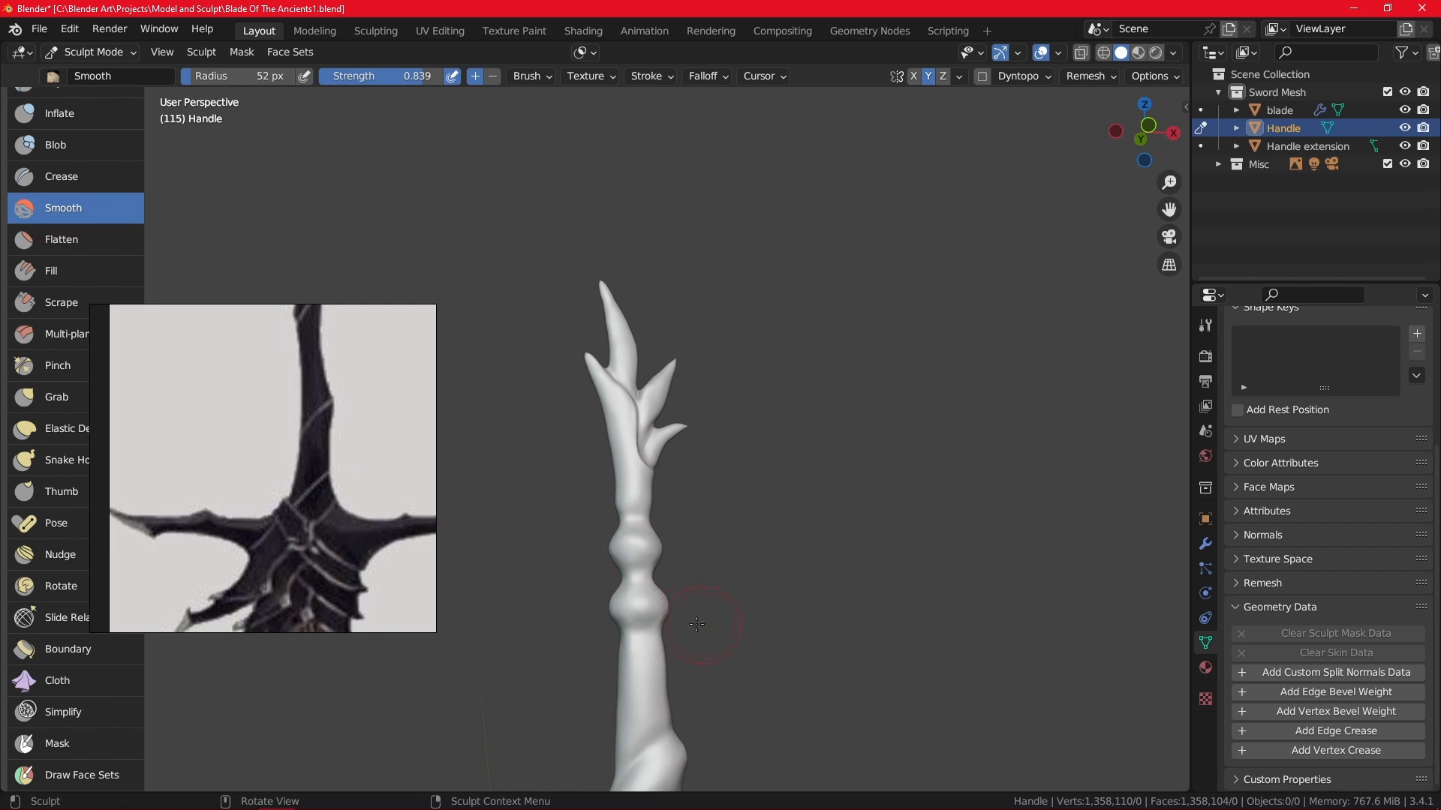
pyautogui.keyDown('shift'); pyautogui.moveTo(696, 625); pyautogui.dragTo(667, 534, button='middle'); pyautogui.keyUp('shift')
# Carve crease rings between the two rounded knobs and below the lower knob using the Crease brush at 41 px, 0.322 strength, Subtract direction.
pyautogui.click(138, 171)
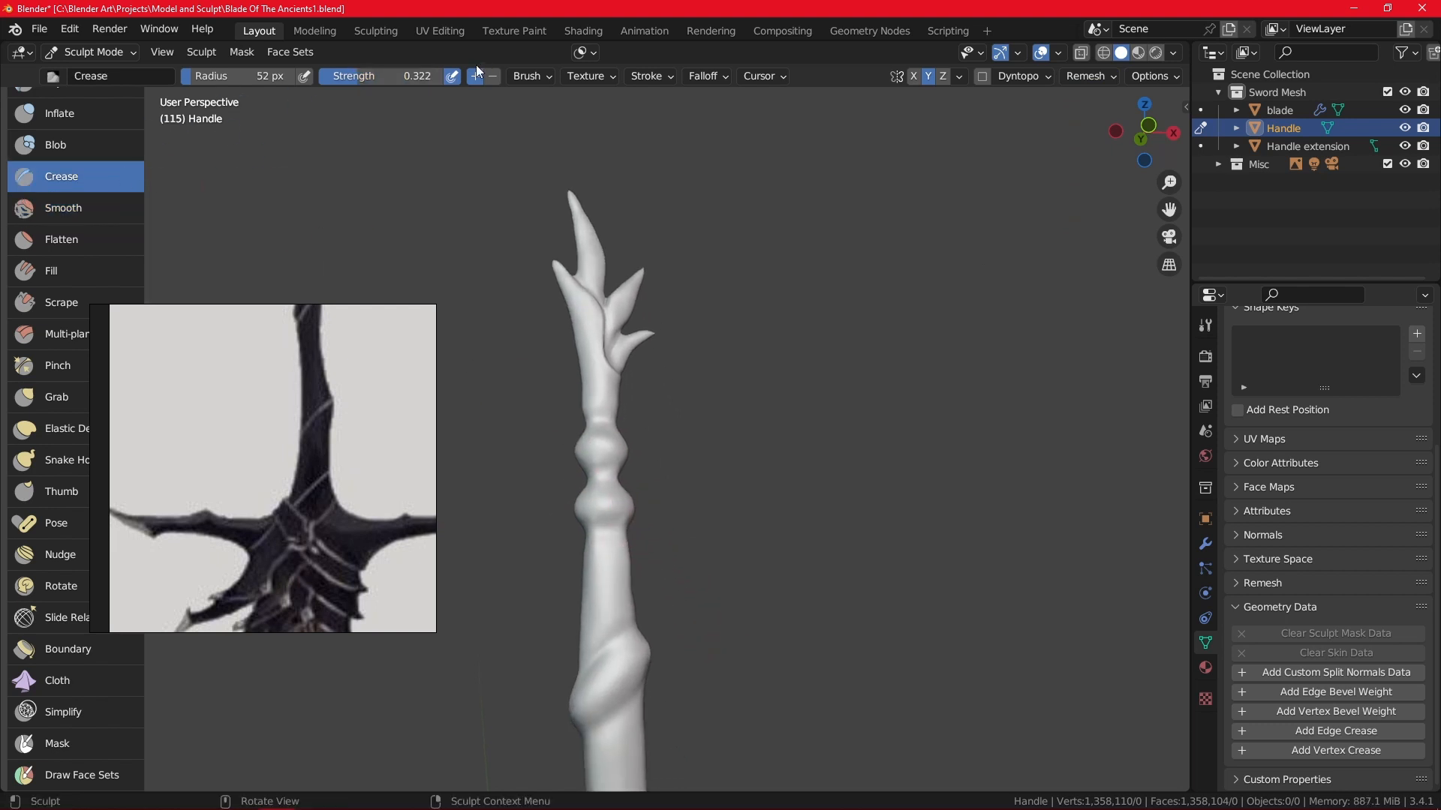
pyautogui.scroll(5, 607, 568)
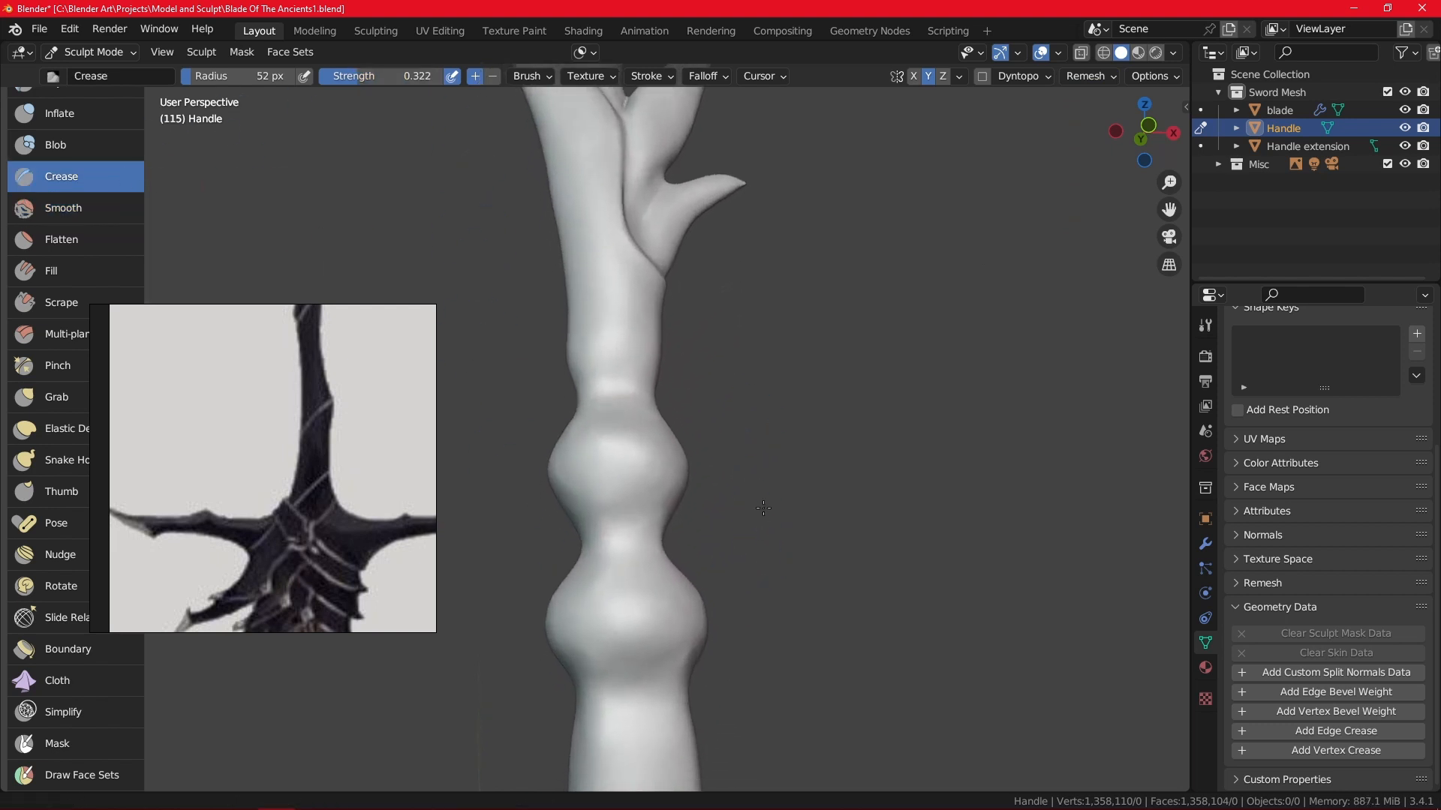
pyautogui.scroll(-1, 783, 493)
pyautogui.press('[')
pyautogui.press('[')
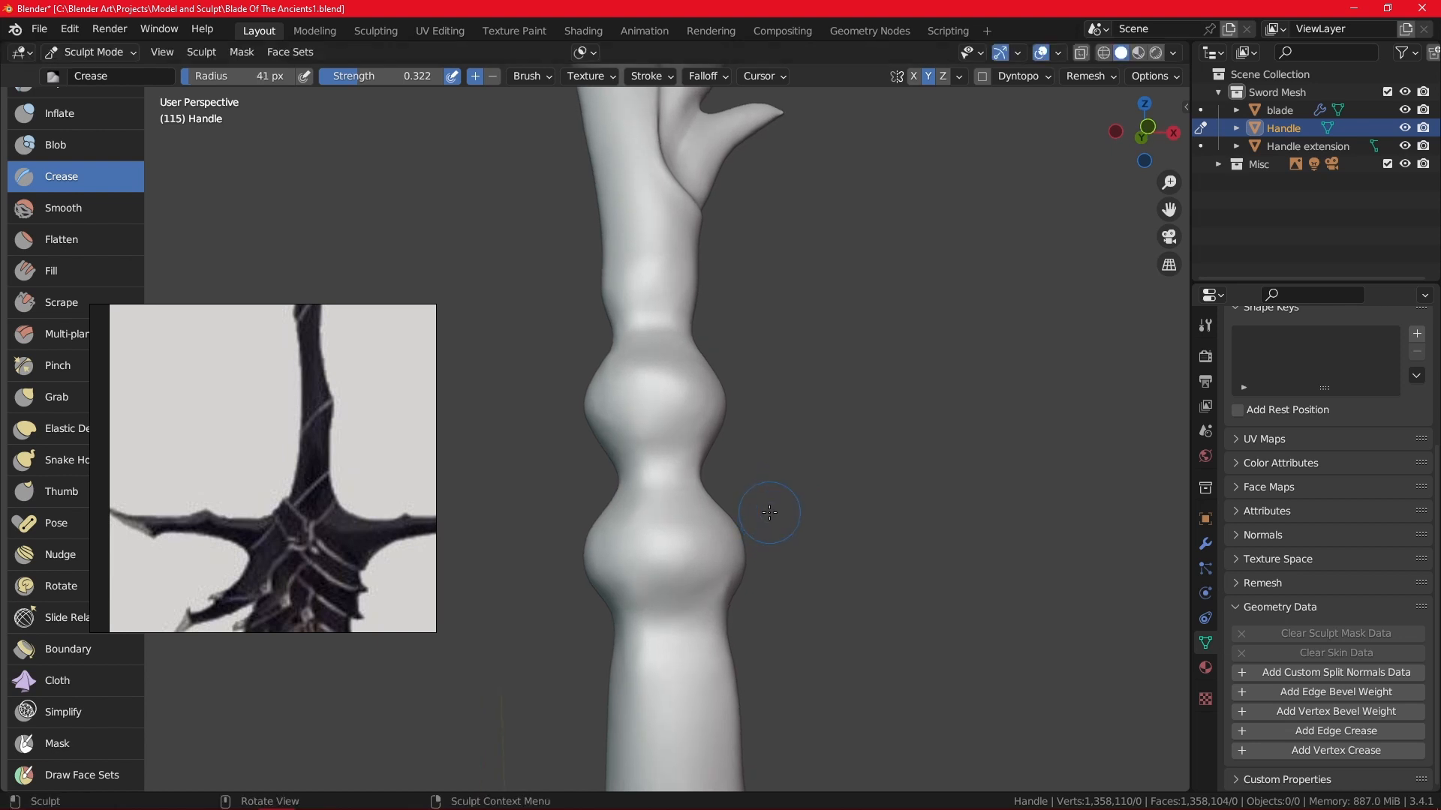
pyautogui.keyDown('alt'); pyautogui.moveTo(796, 487); pyautogui.dragTo(788, 495); pyautogui.keyUp('alt')
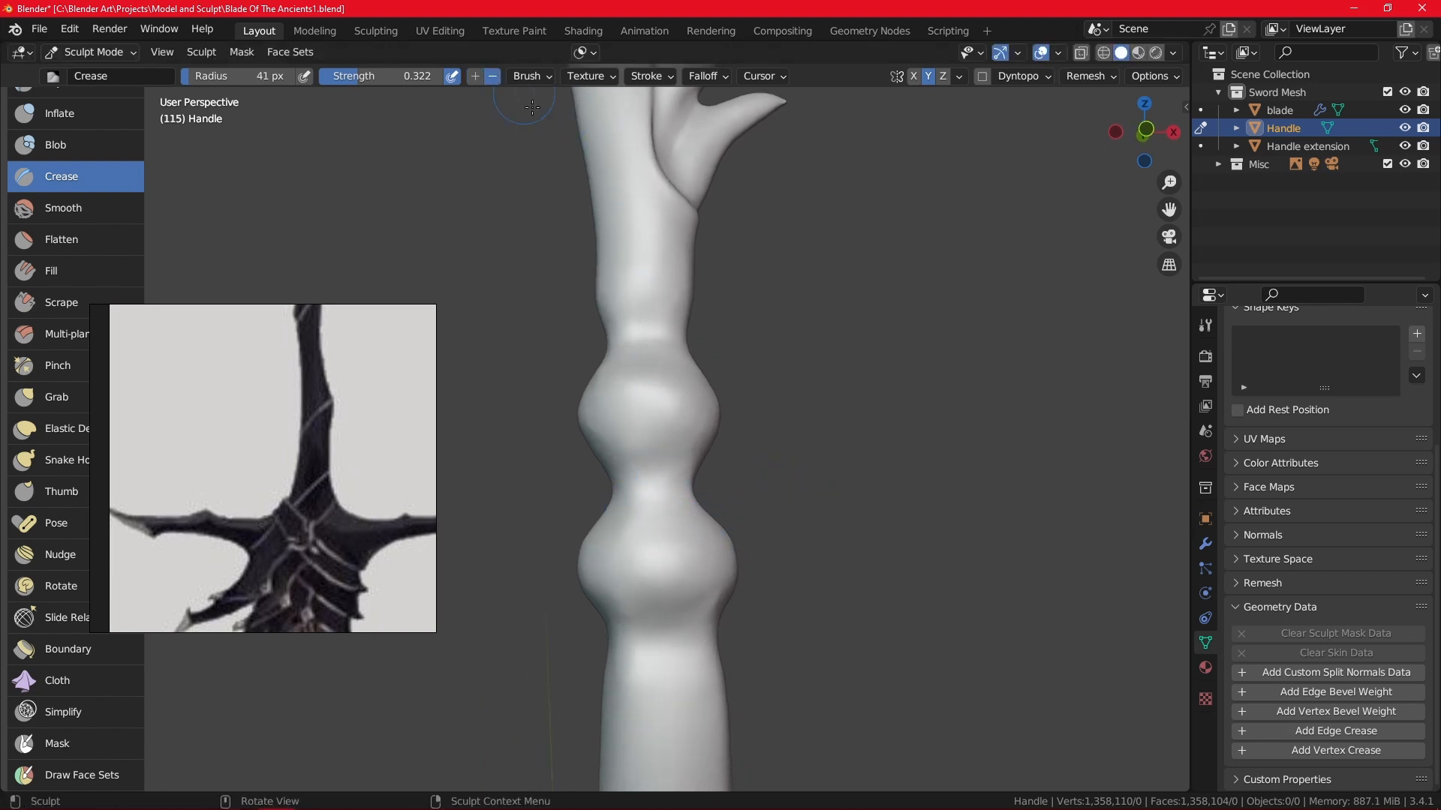
pyautogui.moveTo(642, 486); pyautogui.dragTo(732, 580, button='middle')
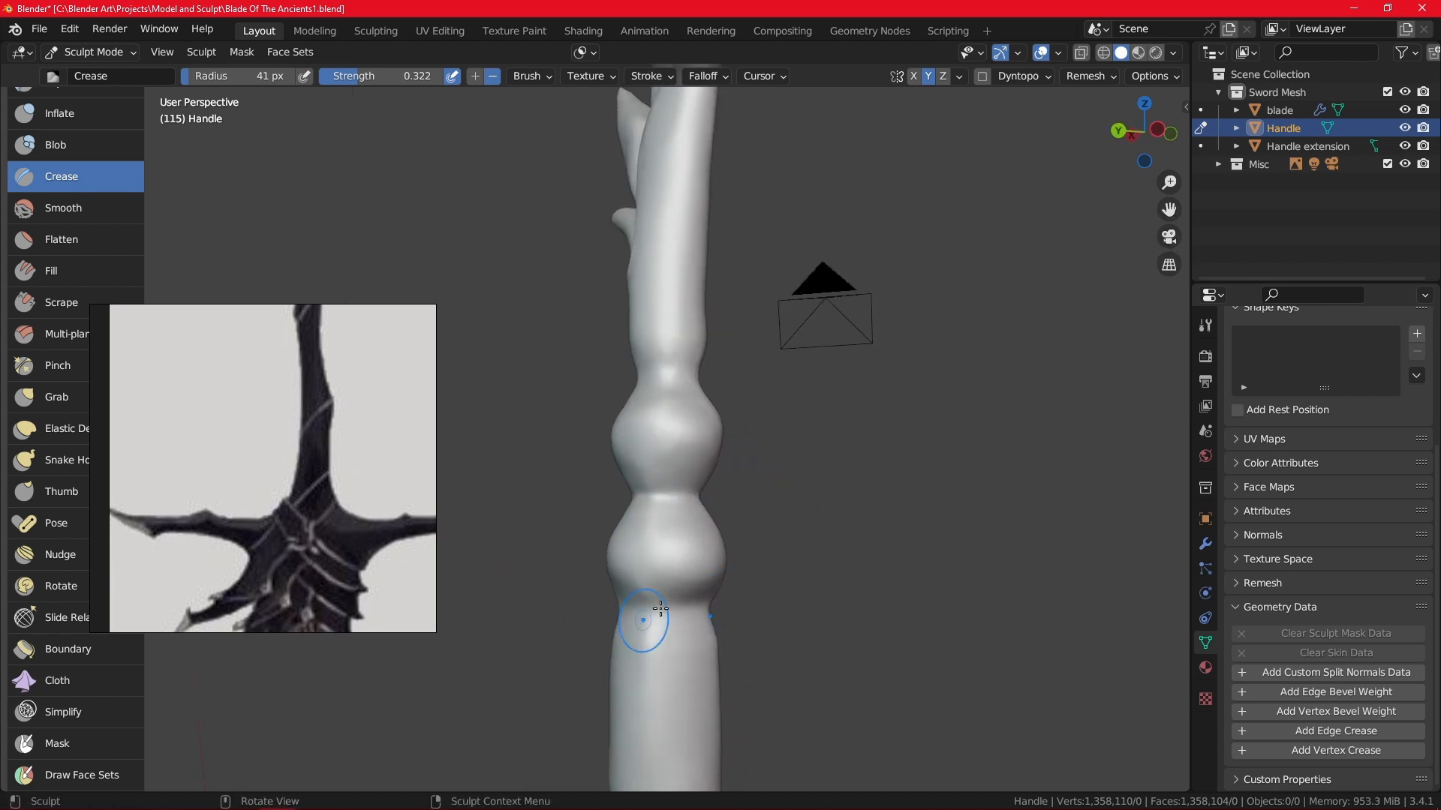
pyautogui.moveTo(660, 609)
pyautogui.mouseDown(button='middle')
pyautogui.moveTo(605, 617)
pyautogui.moveTo(668, 594)
pyautogui.moveTo(478, 604)
pyautogui.moveTo(646, 531)
pyautogui.moveTo(670, 615)
pyautogui.mouseUp(button='middle')
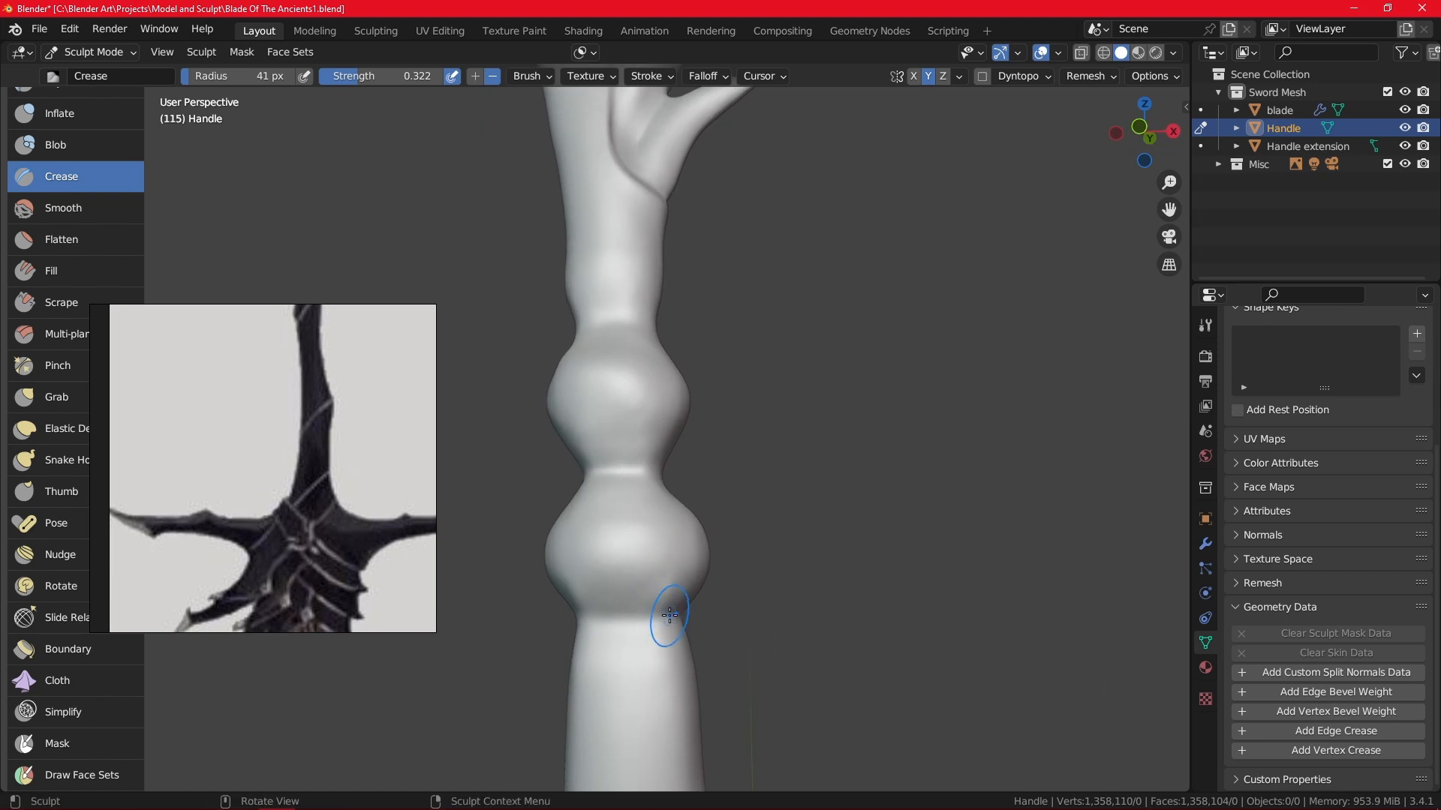
# Finish the crease ring below the lower knob and carve a matching ring above the upper knob.
pyautogui.moveTo(579, 619); pyautogui.dragTo(771, 608, button='middle')
pyautogui.moveTo(623, 618); pyautogui.dragTo(616, 465, button='middle')
pyautogui.moveTo(732, 471); pyautogui.dragTo(227, 352, button='middle')
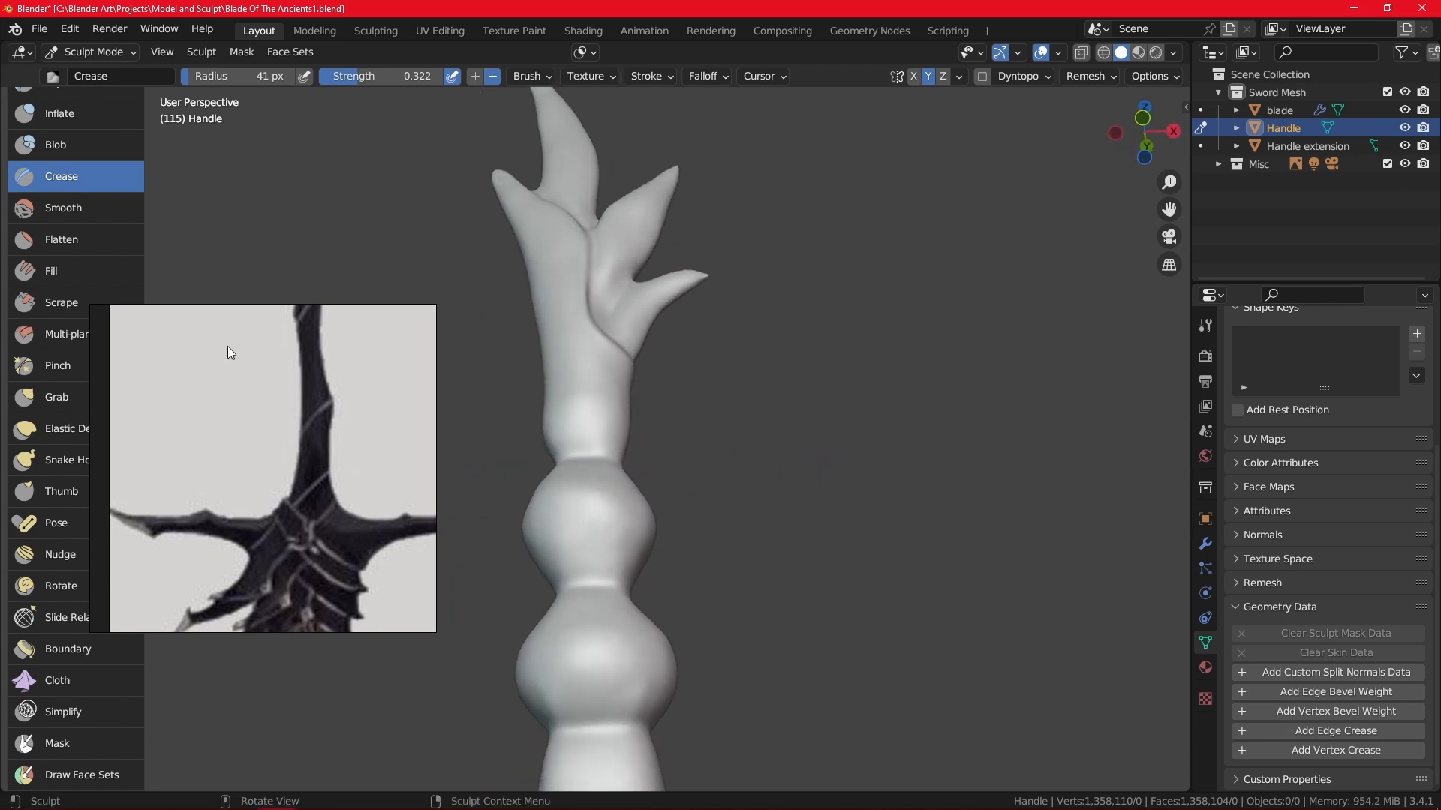
# Tighten the crease rings around the two rounded handle knobs from all sides using the Pinch brush at 74 px, 0.500 strength.
pyautogui.click(66, 378)
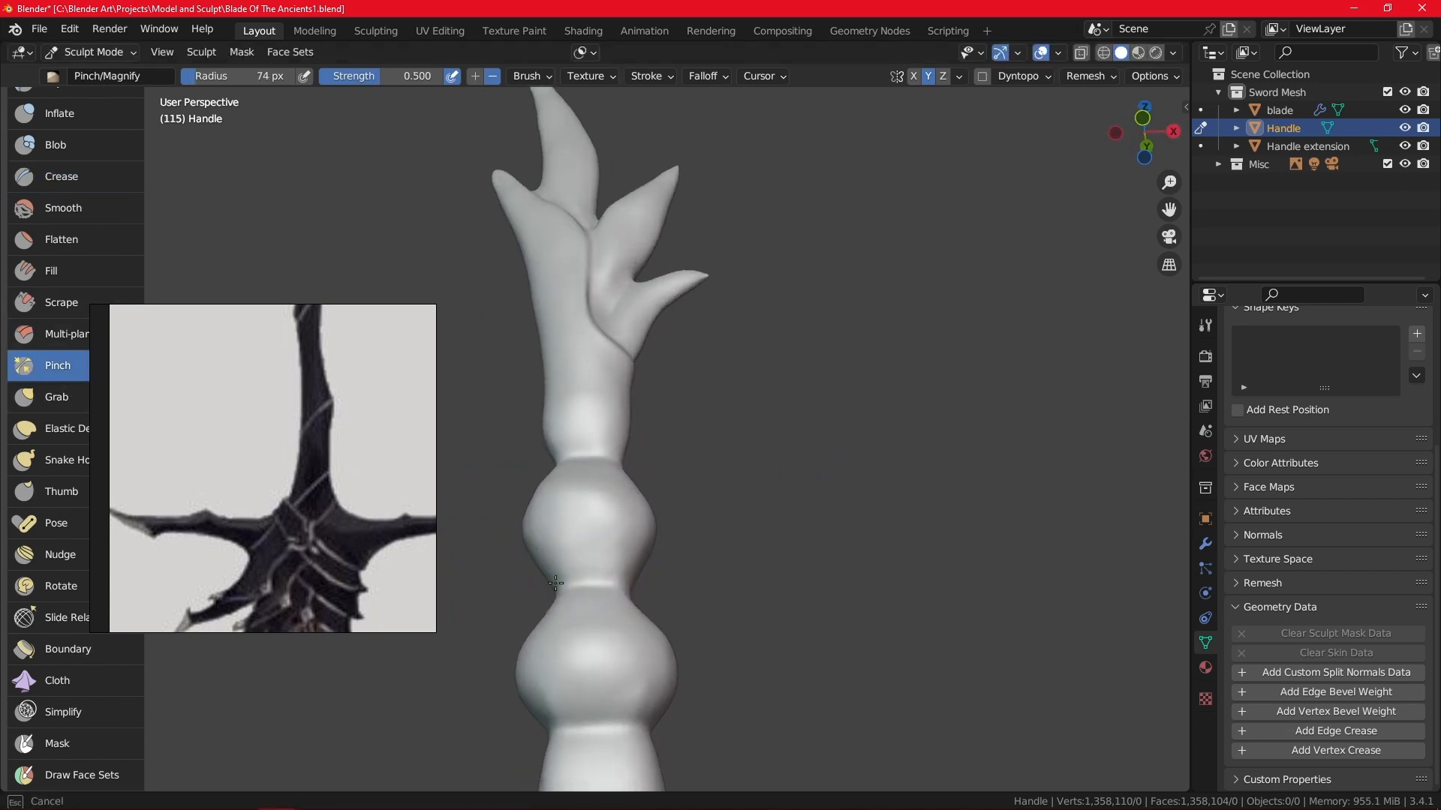
pyautogui.moveTo(555, 583); pyautogui.dragTo(597, 616, button='middle')
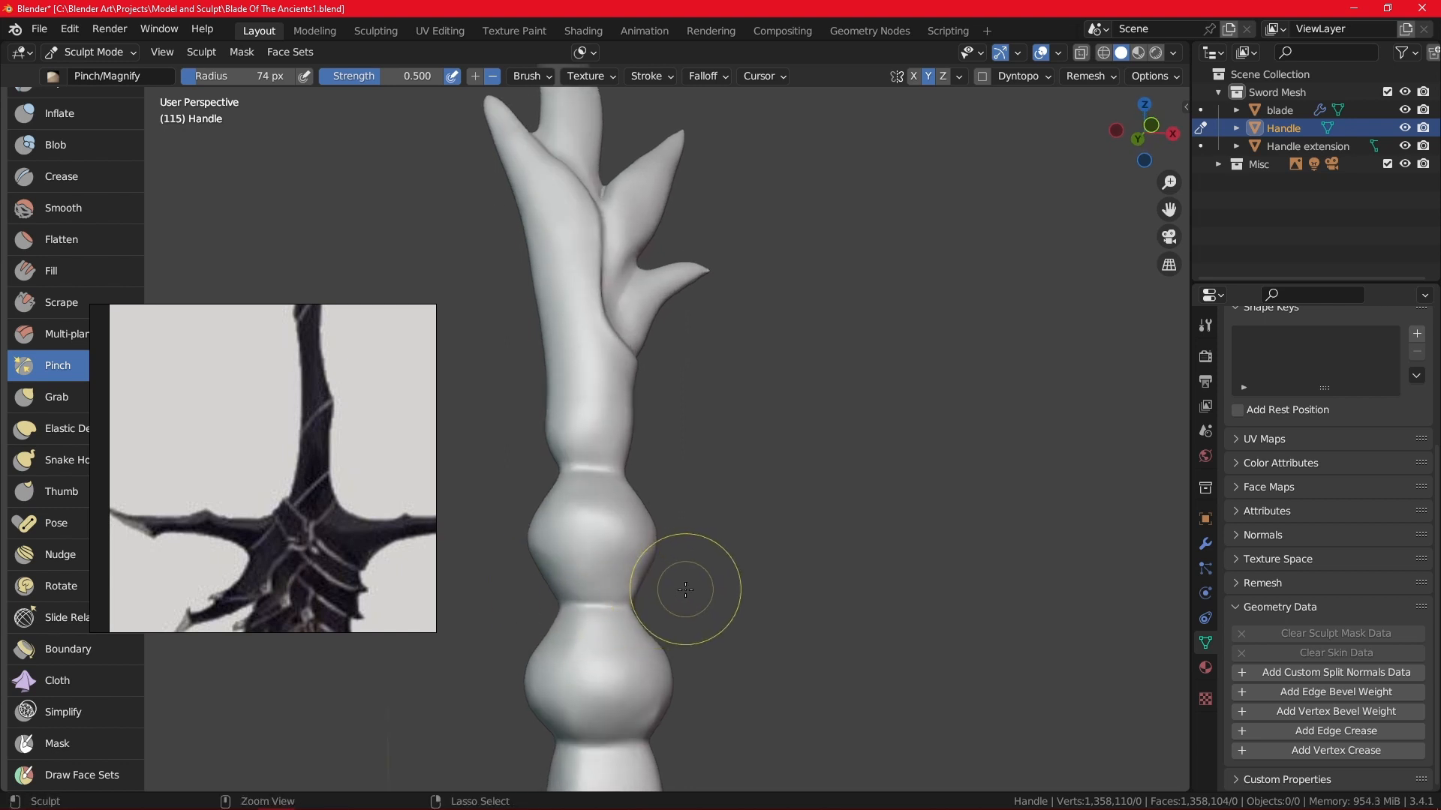
pyautogui.moveTo(686, 590); pyautogui.dragTo(580, 523, button='middle')
pyautogui.moveTo(588, 546); pyautogui.dragTo(574, 527)
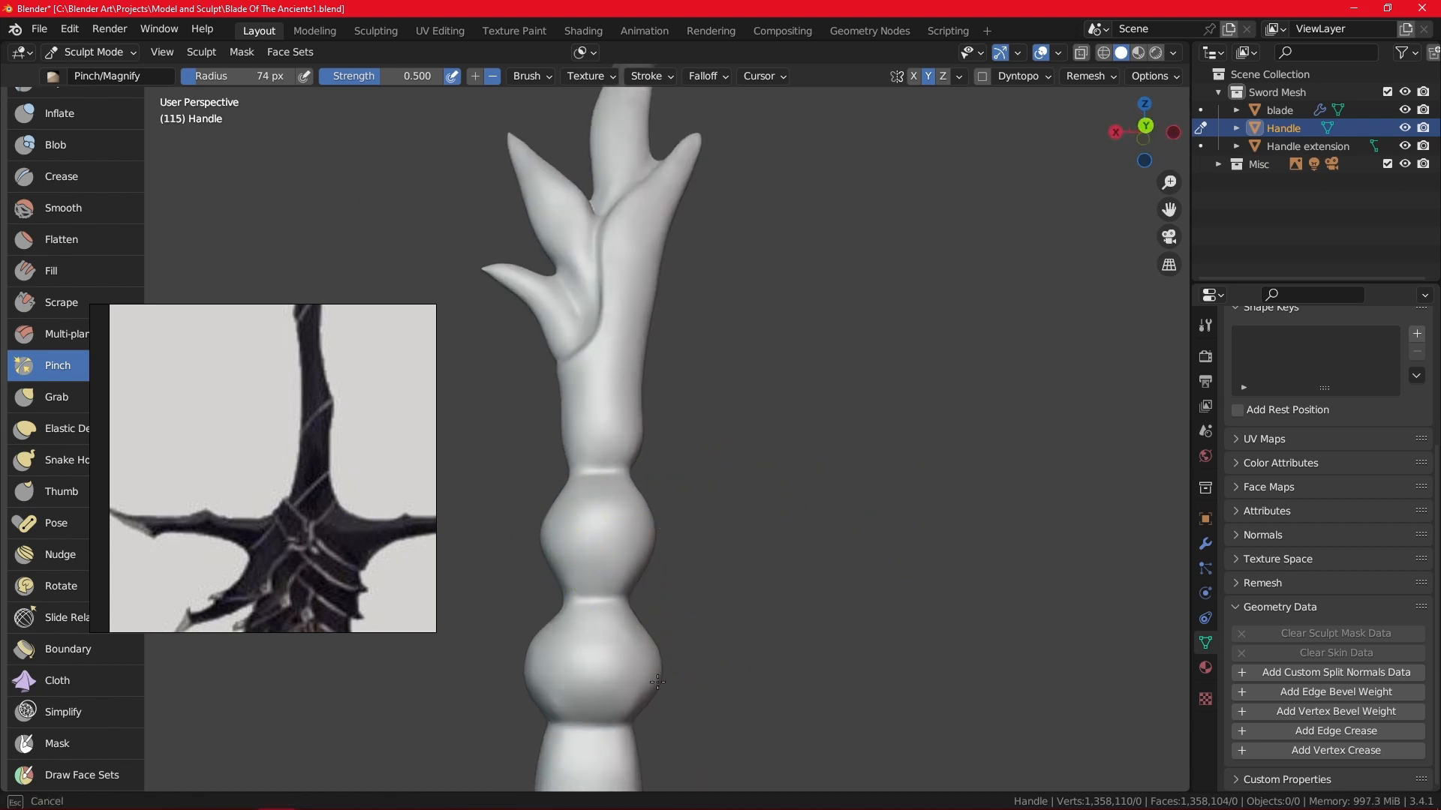
pyautogui.moveTo(658, 681); pyautogui.dragTo(551, 659, button='middle')
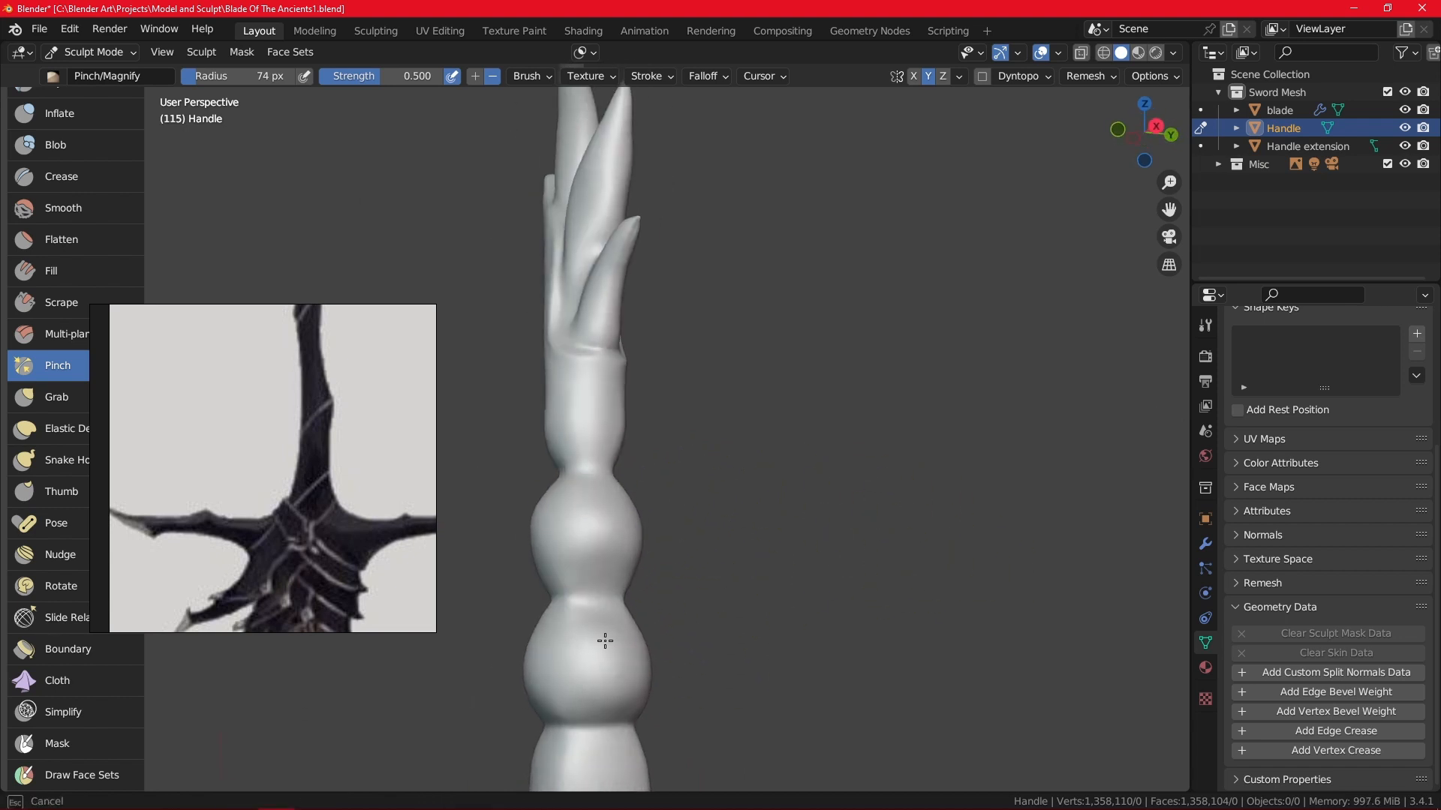
pyautogui.moveTo(605, 640); pyautogui.dragTo(629, 628)
pyautogui.moveTo(626, 563); pyautogui.dragTo(572, 539)
pyautogui.moveTo(616, 562)
pyautogui.mouseDown(button='middle')
pyautogui.moveTo(830, 537)
pyautogui.moveTo(938, 550)
pyautogui.mouseUp(button='middle')
pyautogui.moveTo(649, 656); pyautogui.dragTo(553, 650)
pyautogui.moveTo(774, 621); pyautogui.dragTo(600, 606, button='middle')
pyautogui.moveTo(551, 603); pyautogui.dragTo(546, 655)
pyautogui.moveTo(642, 627)
pyautogui.mouseDown(button='middle')
pyautogui.moveTo(713, 597)
pyautogui.moveTo(958, 573)
pyautogui.mouseUp(button='middle')
# Save the sword project under its existing file name, Blade Of The Ancients1.blend.
pyautogui.scroll(-6, 663, 703)
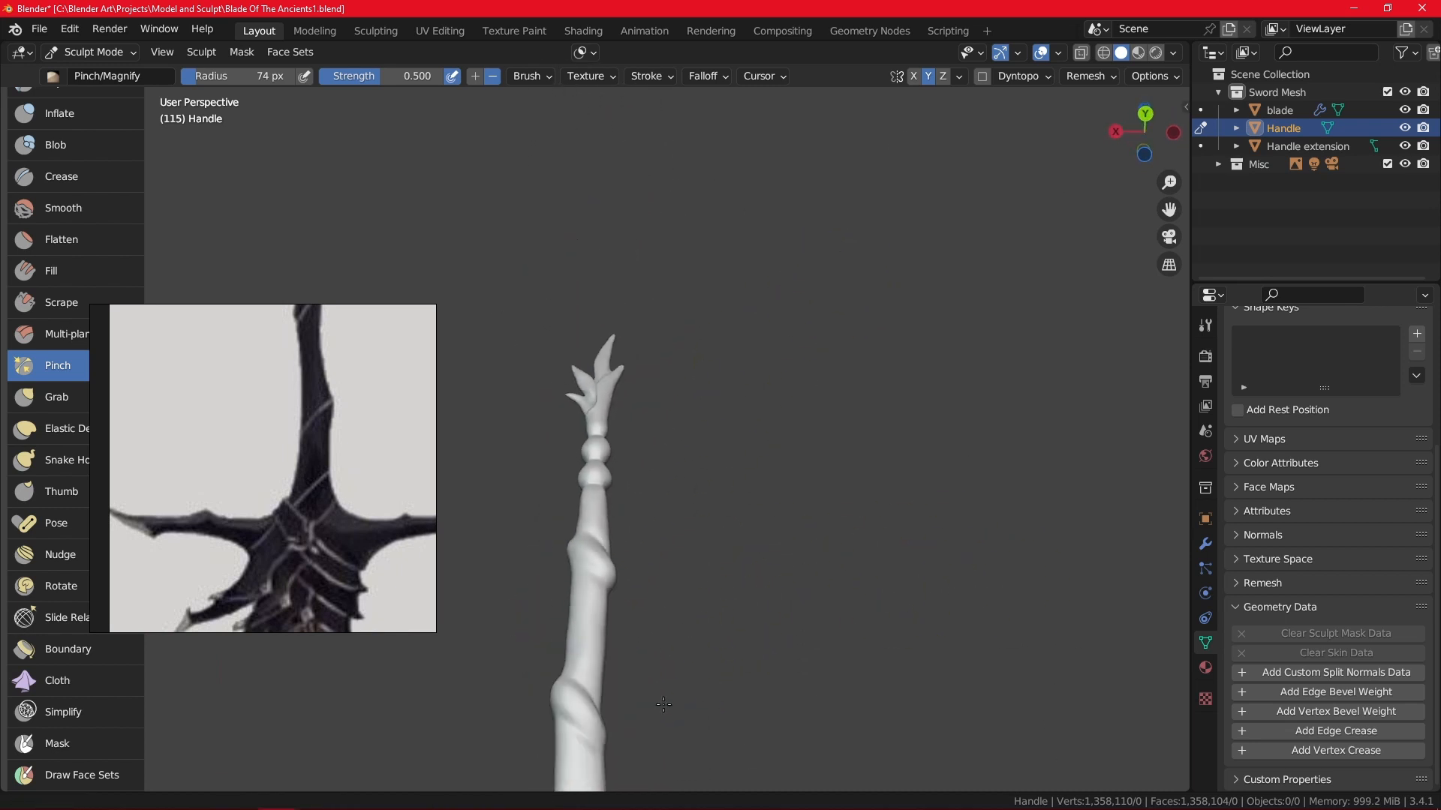
pyautogui.keyDown('ctrl'); pyautogui.moveTo(663, 704); pyautogui.dragTo(658, 731, button='middle'); pyautogui.keyUp('ctrl')
pyautogui.keyDown('ctrl'); pyautogui.moveTo(835, 461); pyautogui.dragTo(481, 707, button='middle'); pyautogui.keyUp('ctrl')
pyautogui.moveTo(710, 640); pyautogui.dragTo(702, 526, button='middle')
pyautogui.keyDown('ctrl'); pyautogui.moveTo(724, 609); pyautogui.dragTo(739, 520, button='middle'); pyautogui.keyUp('ctrl')
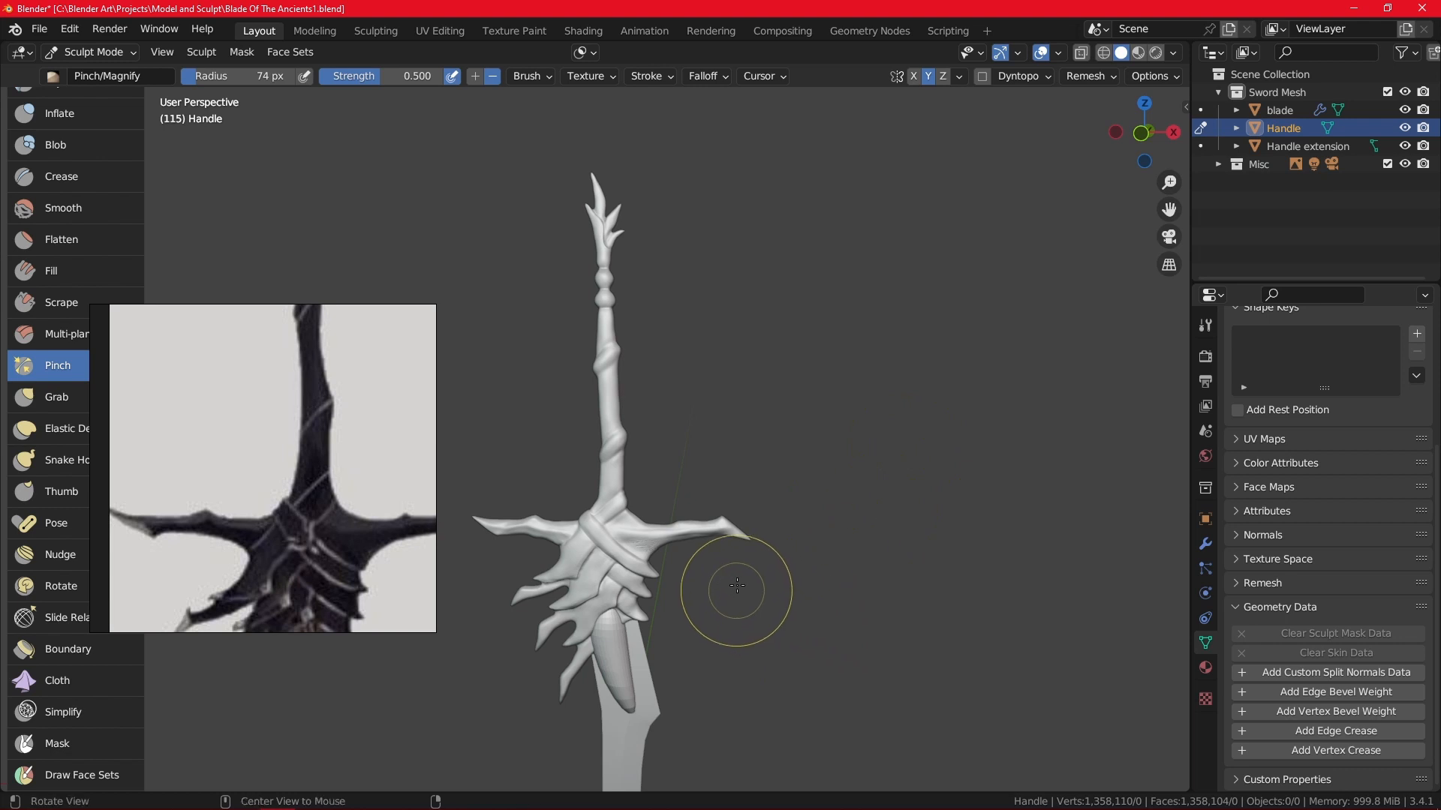
pyautogui.keyDown('alt'); pyautogui.moveTo(737, 585); pyautogui.dragTo(792, 553); pyautogui.keyUp('alt')
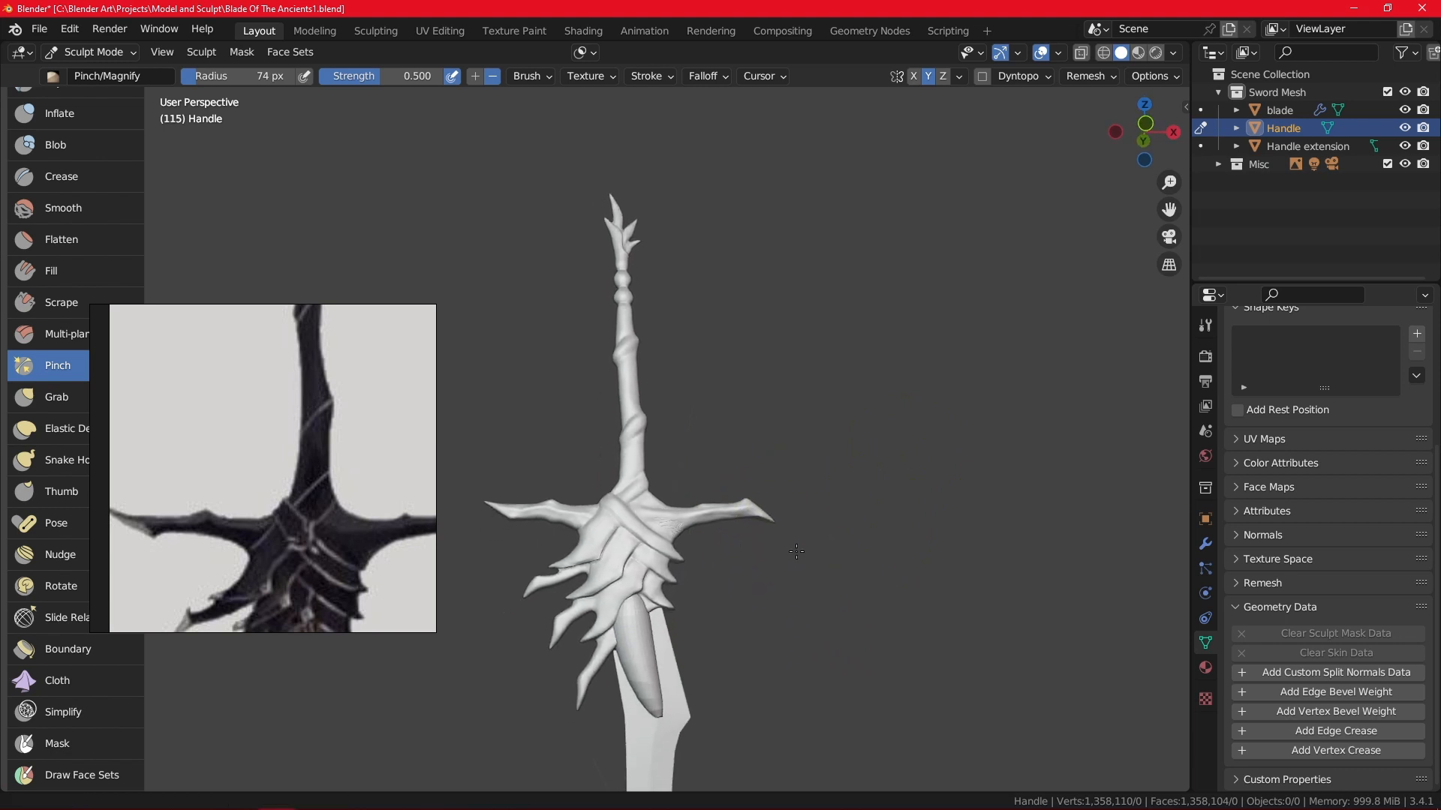
pyautogui.click(44, 29)
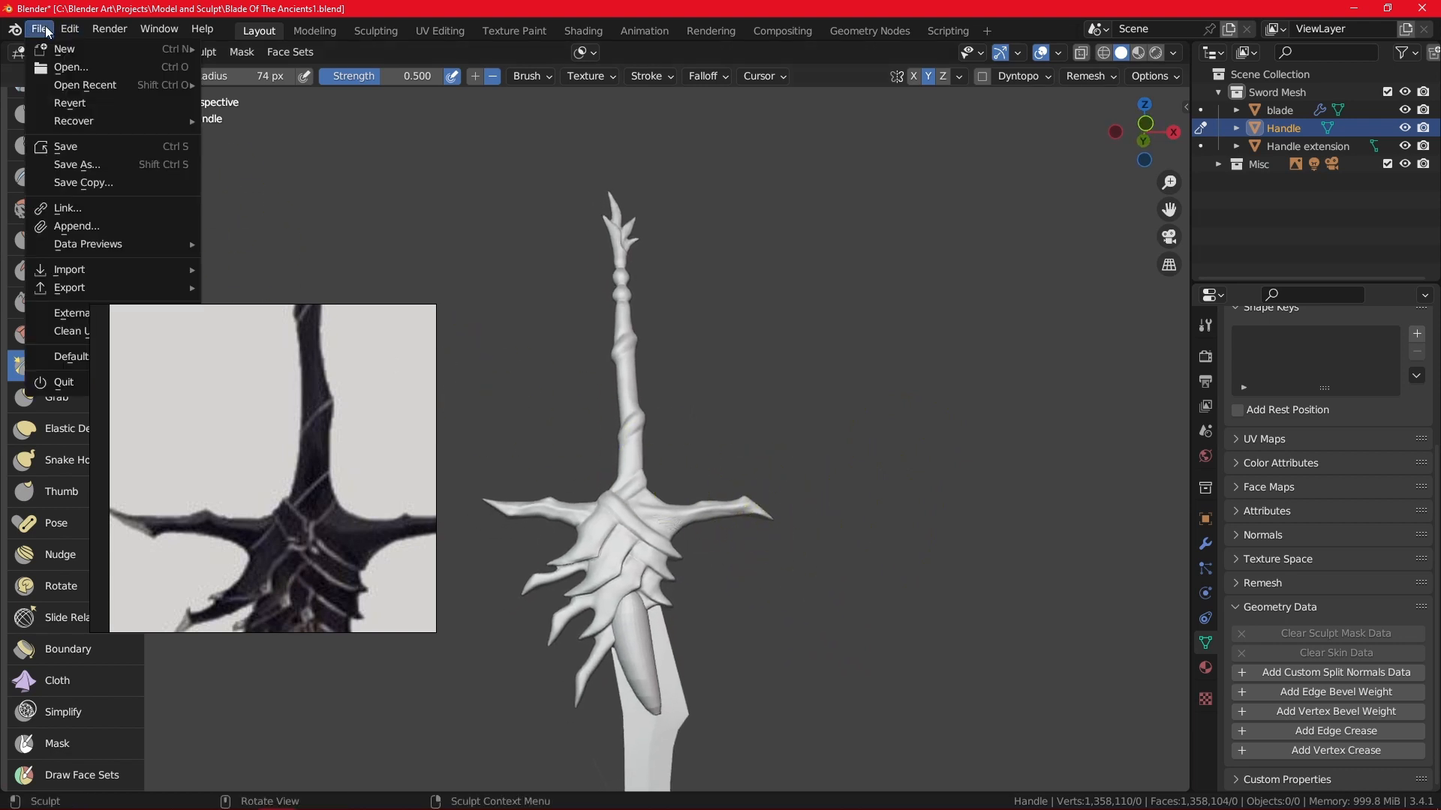
pyautogui.click(91, 147)
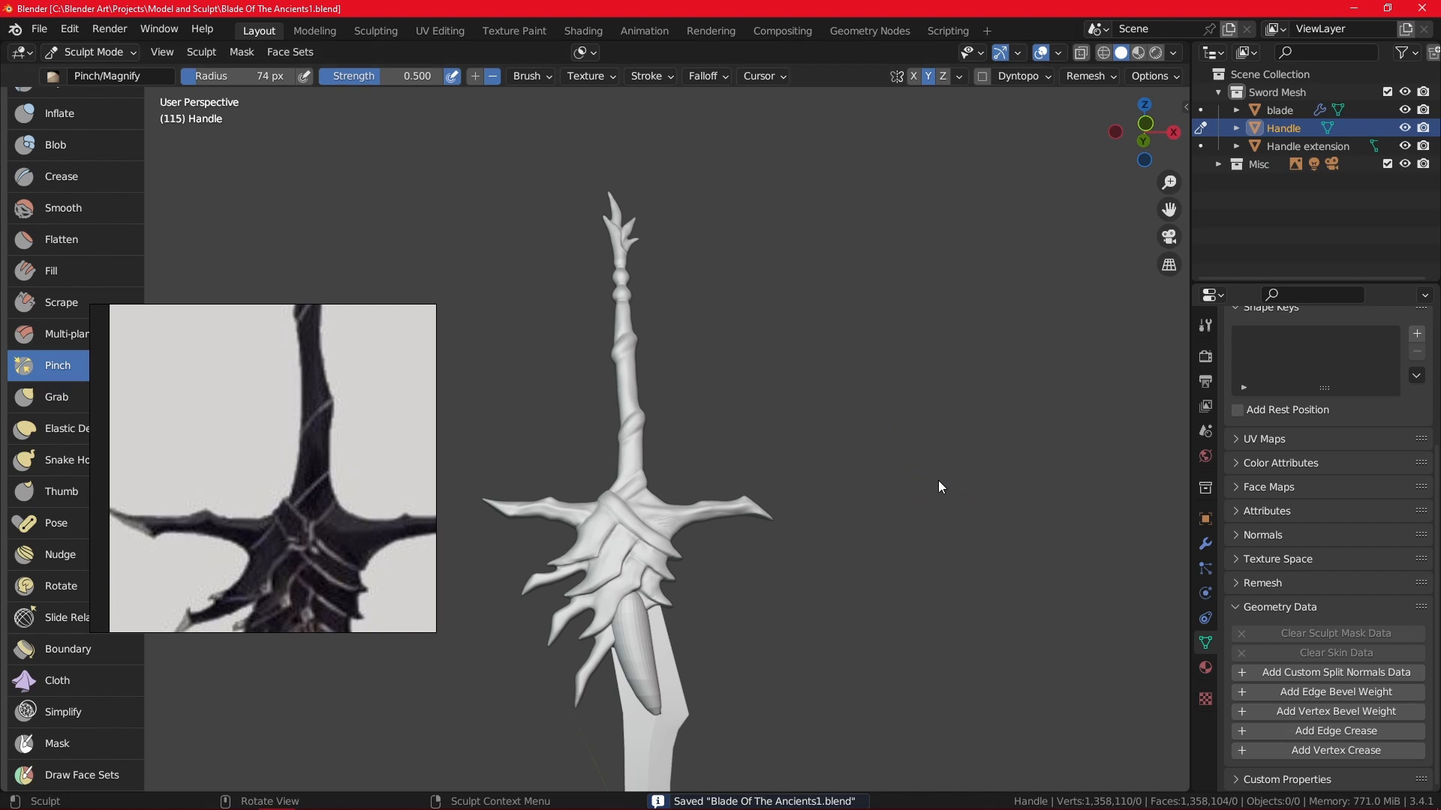
pyautogui.keyDown('alt'); pyautogui.moveTo(681, 558); pyautogui.dragTo(755, 530); pyautogui.keyUp('alt')
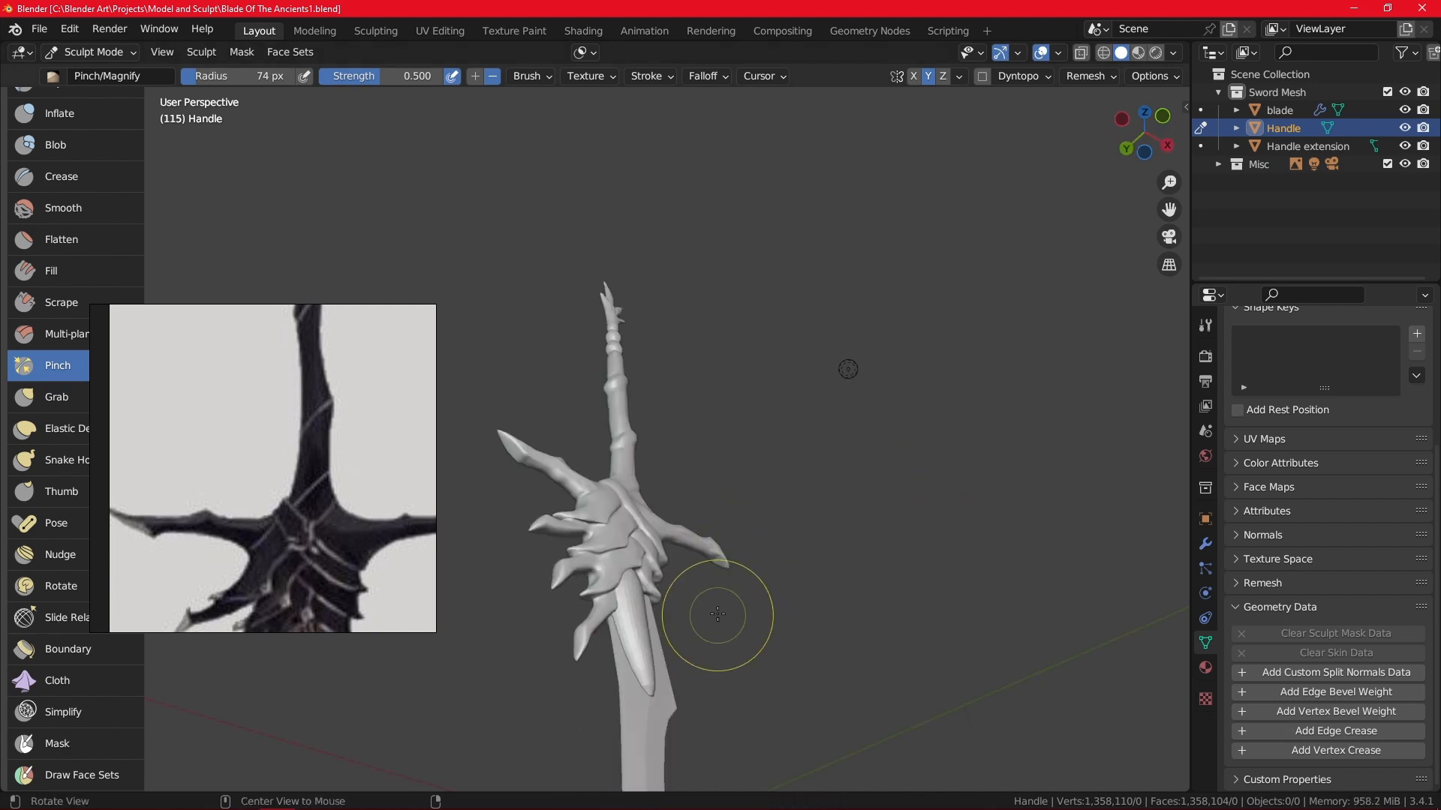
pyautogui.moveTo(719, 615)
pyautogui.keyDown('alt'); pyautogui.mouseDown()
pyautogui.moveTo(728, 561)
pyautogui.moveTo(777, 488)
pyautogui.mouseUp(); pyautogui.keyUp('alt')
pyautogui.keyDown('alt'); pyautogui.moveTo(897, 440); pyautogui.dragTo(804, 514); pyautogui.keyUp('alt')
pyautogui.scroll(-5, 773, 402)
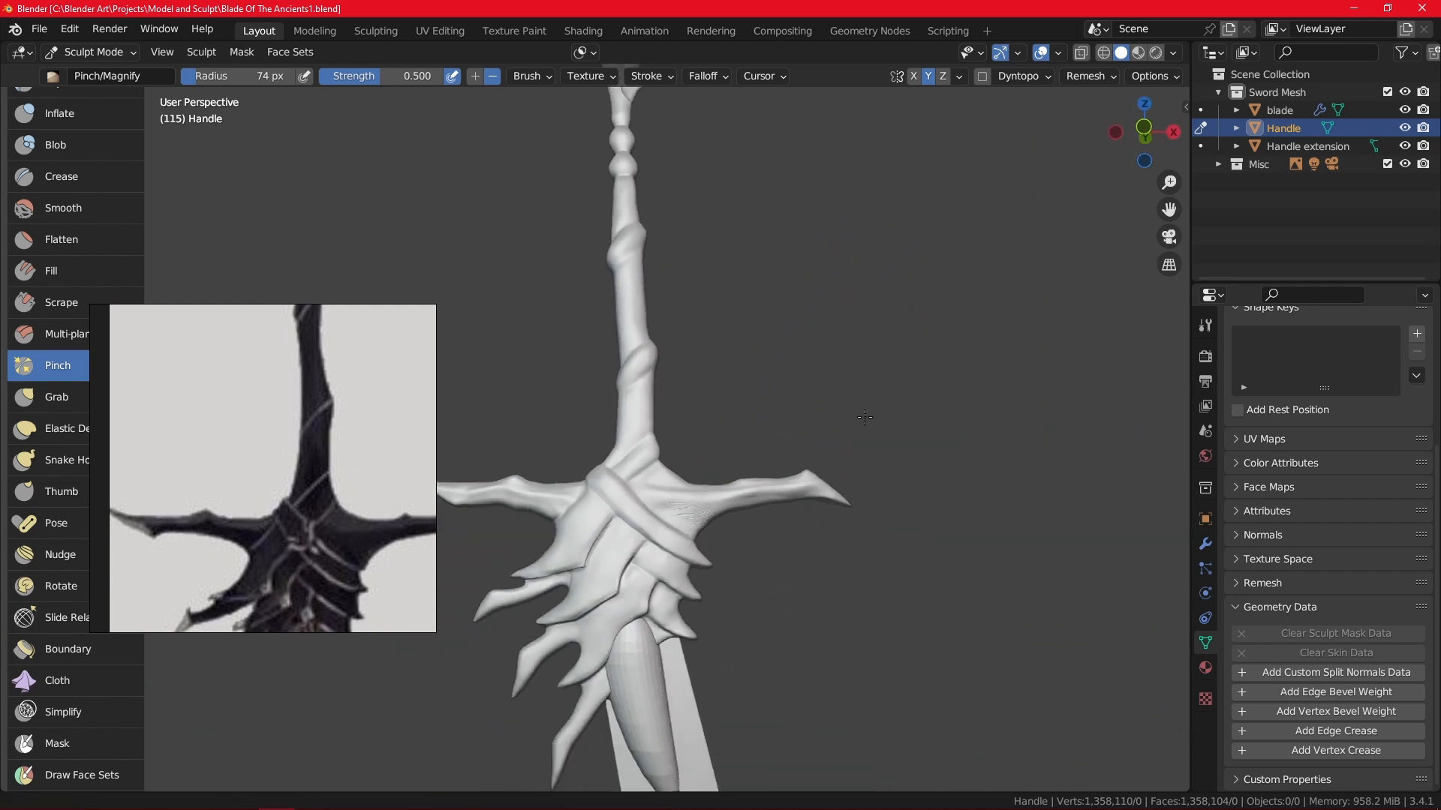